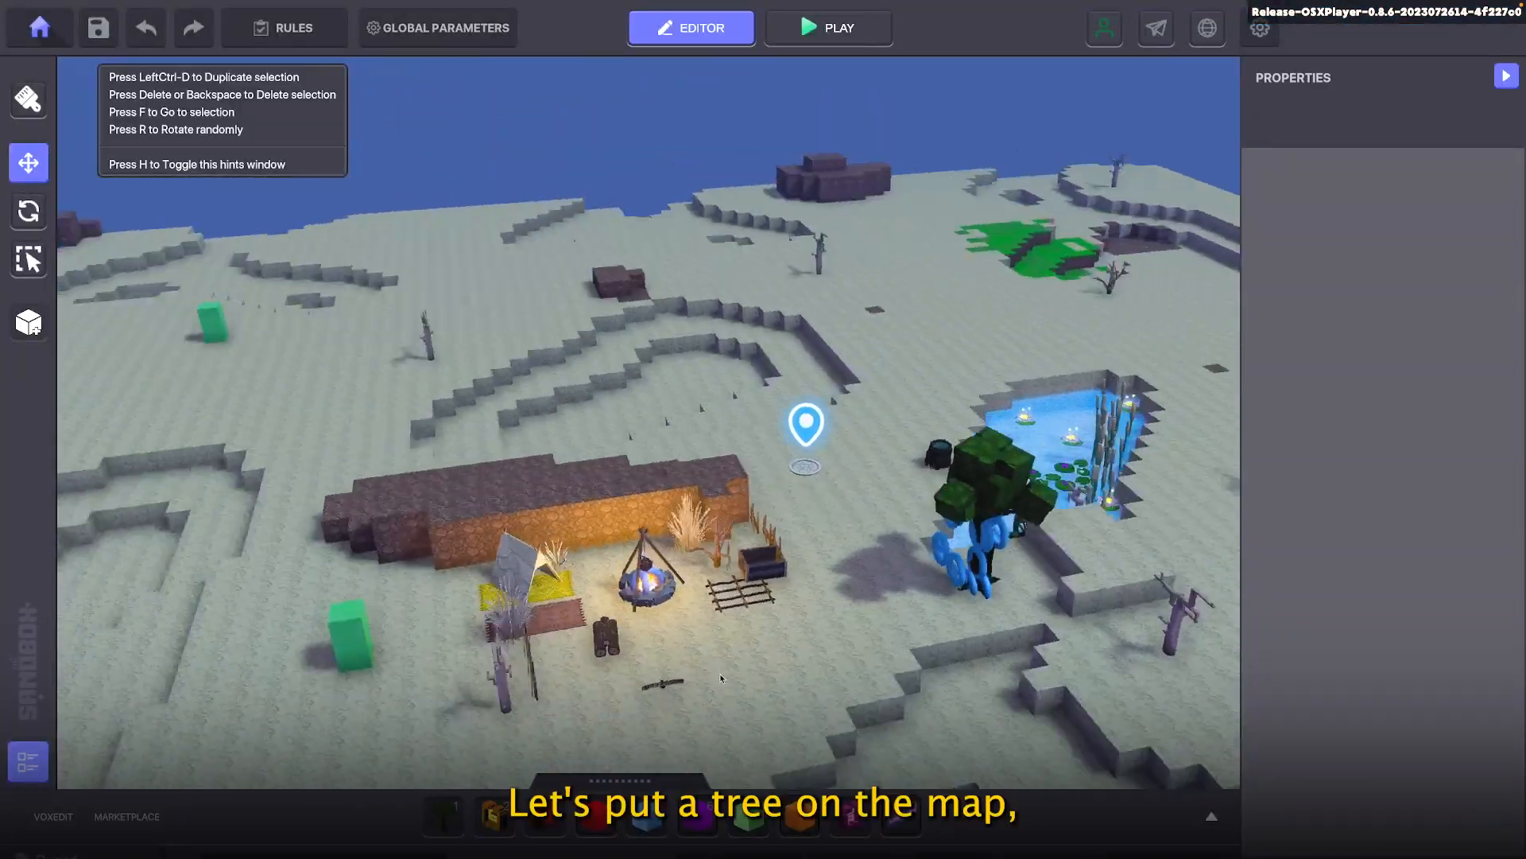
Place an Oak Tree Pagoda on the open ground beside the camp
right_click_drag(721, 674, 663, 486)
left_click(445, 816)
left_click(694, 458)
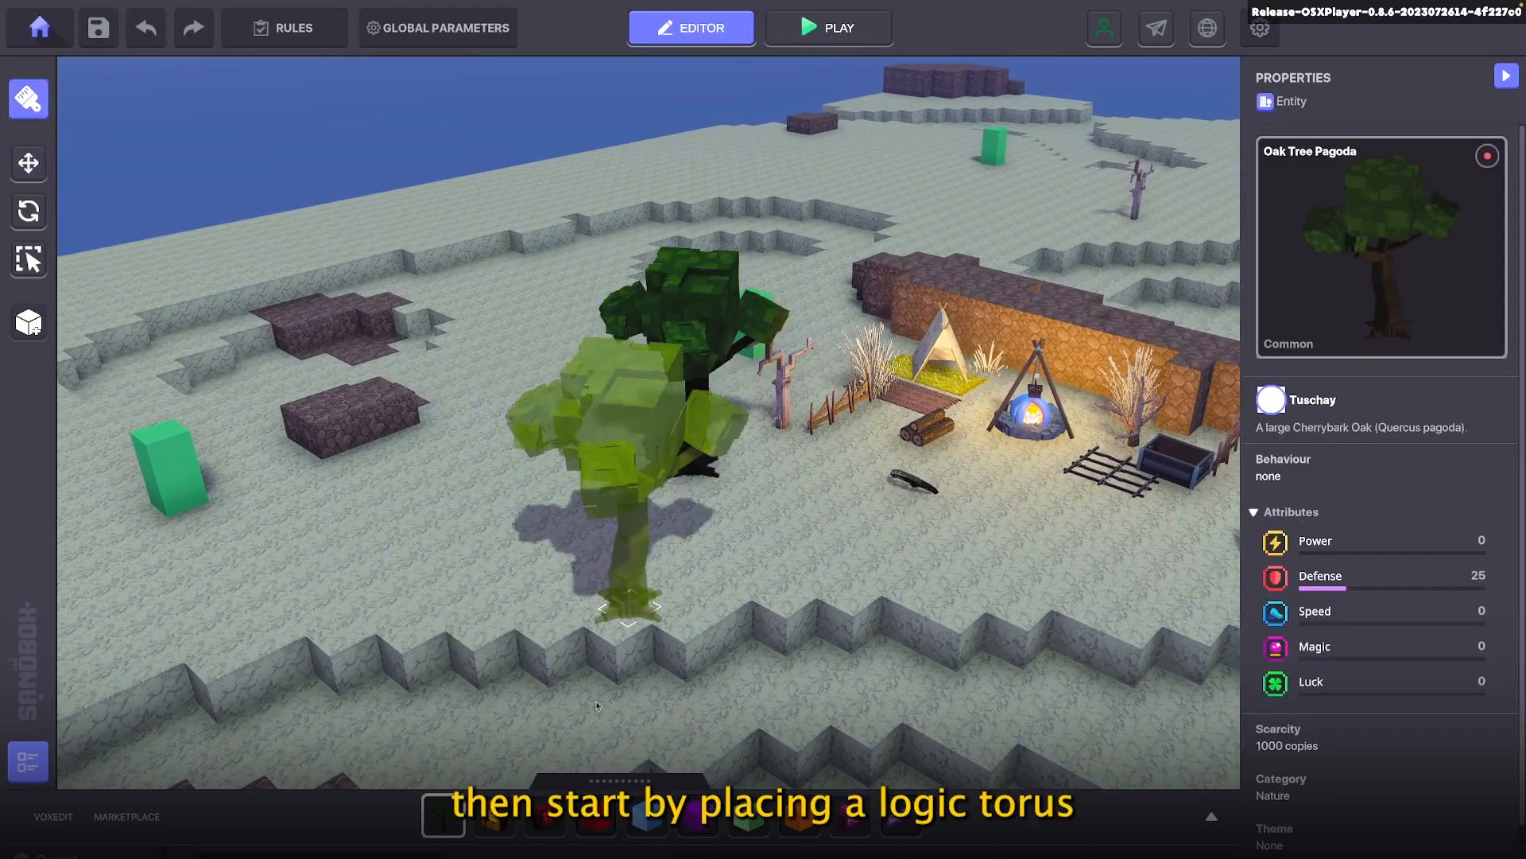
Place a Logic Asset at the base of the oak tree and select it
left_click_drag(594, 781, 591, 424)
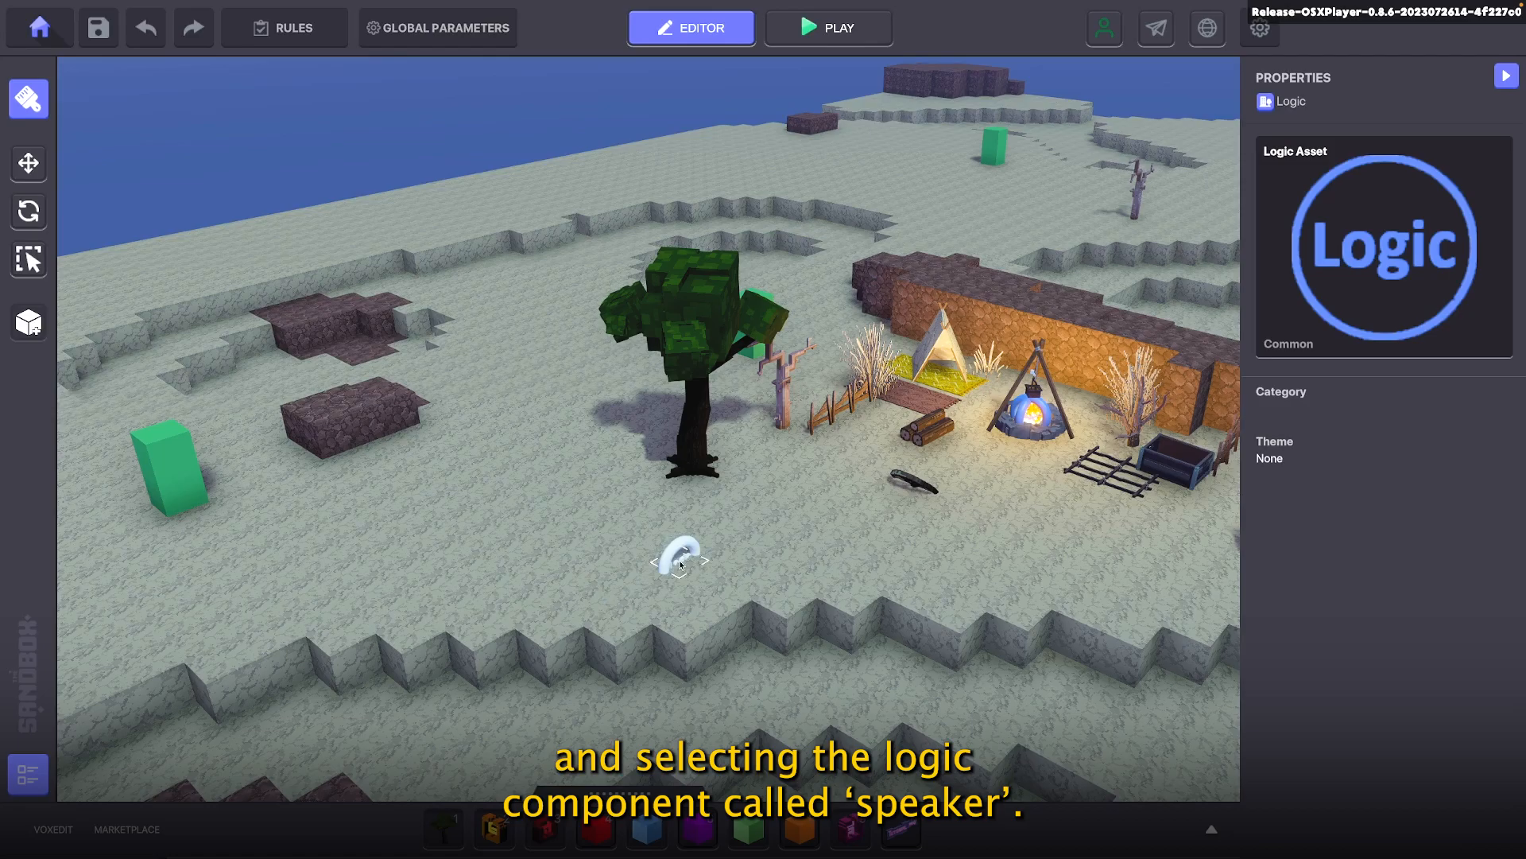
right_click_drag(682, 545, 664, 460)
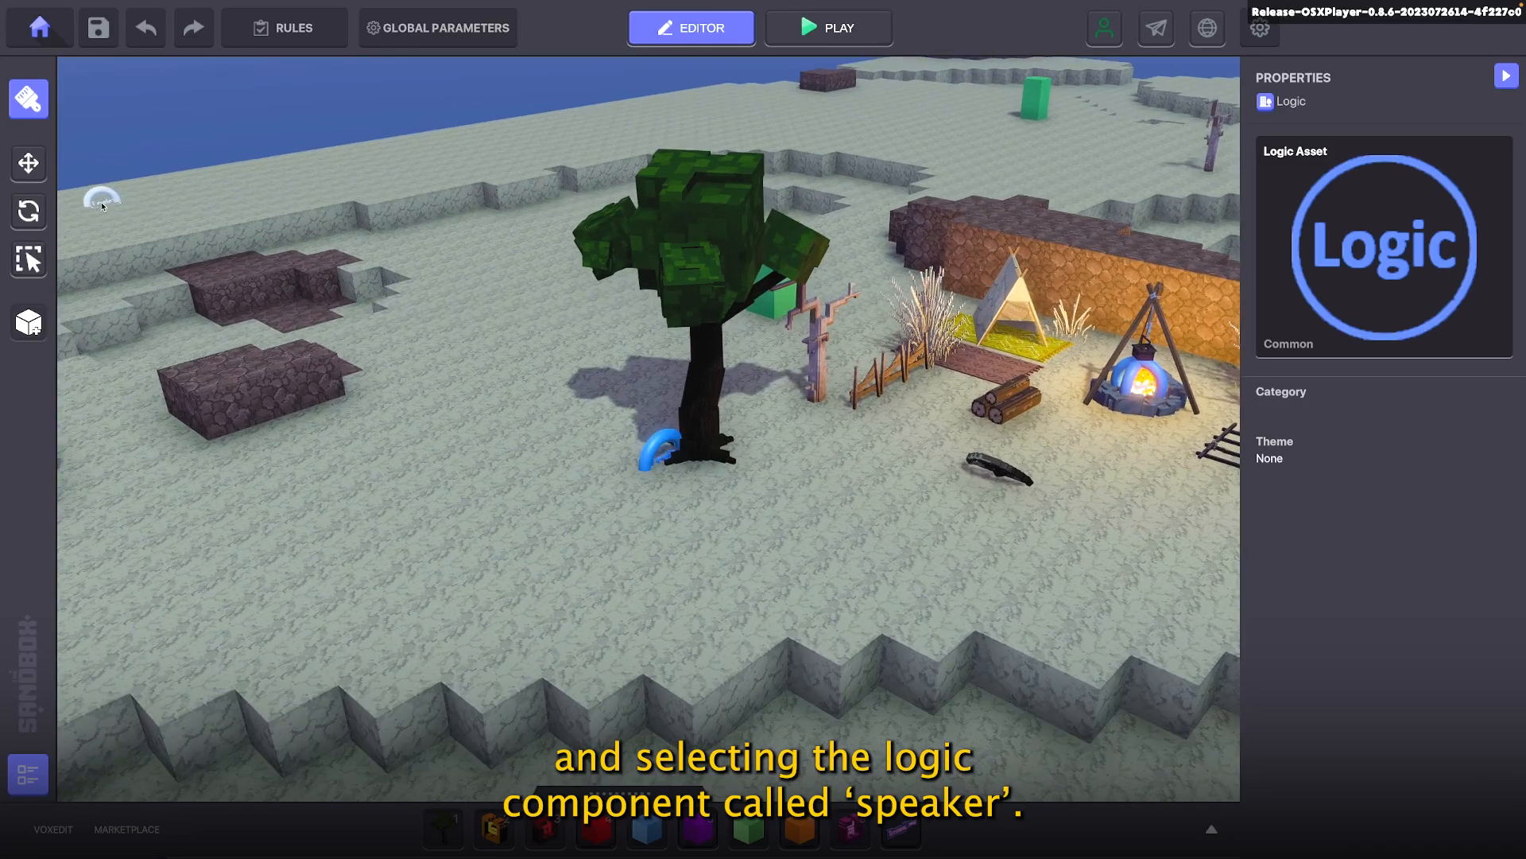
left_click(648, 467)
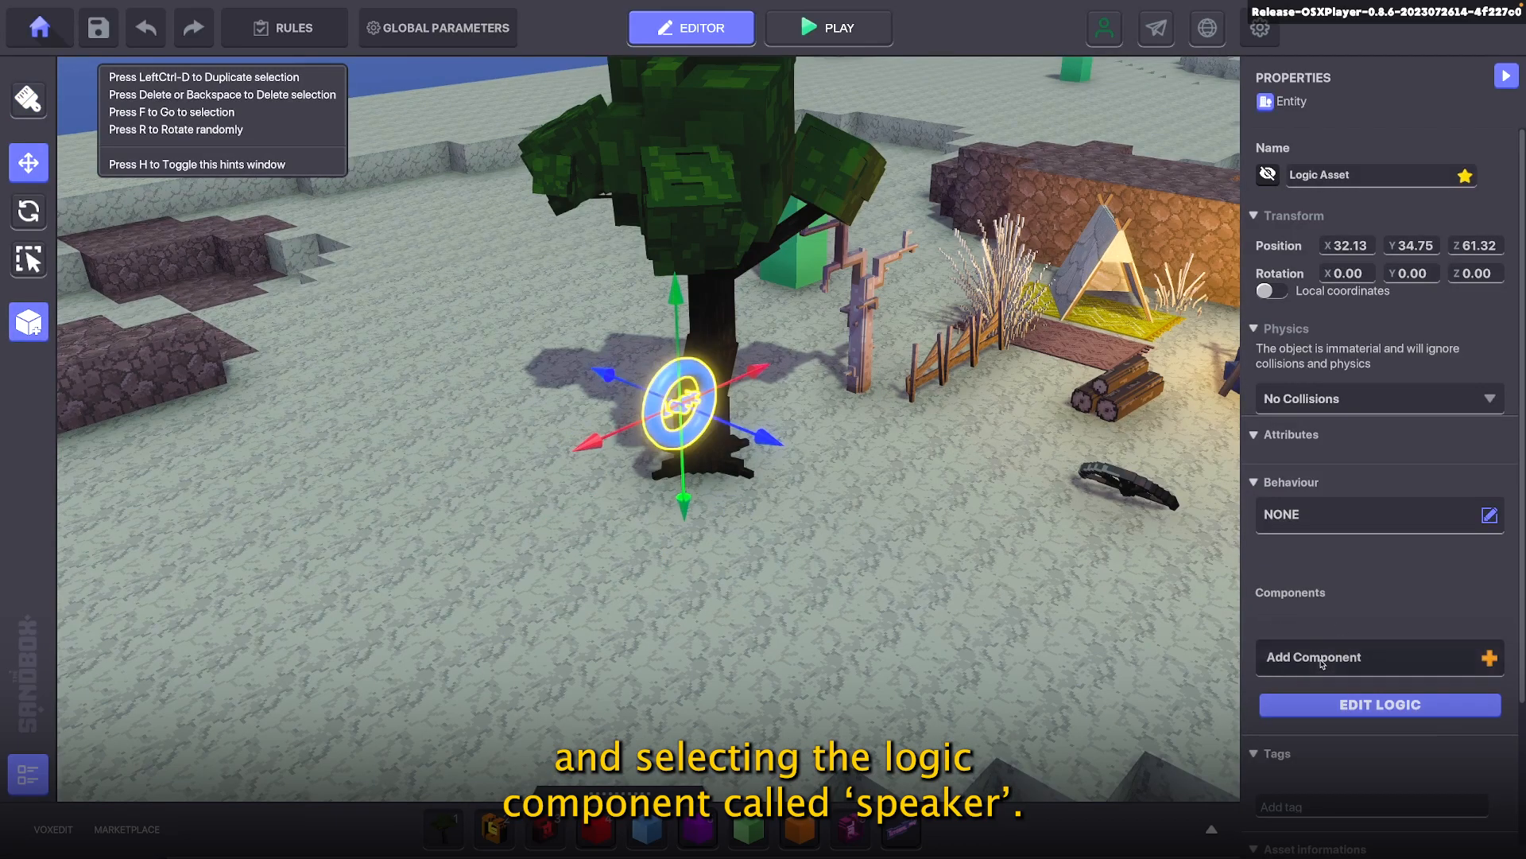
Add a Speaker component to the Logic Asset at the tree and examine its settings
left_click(1322, 663)
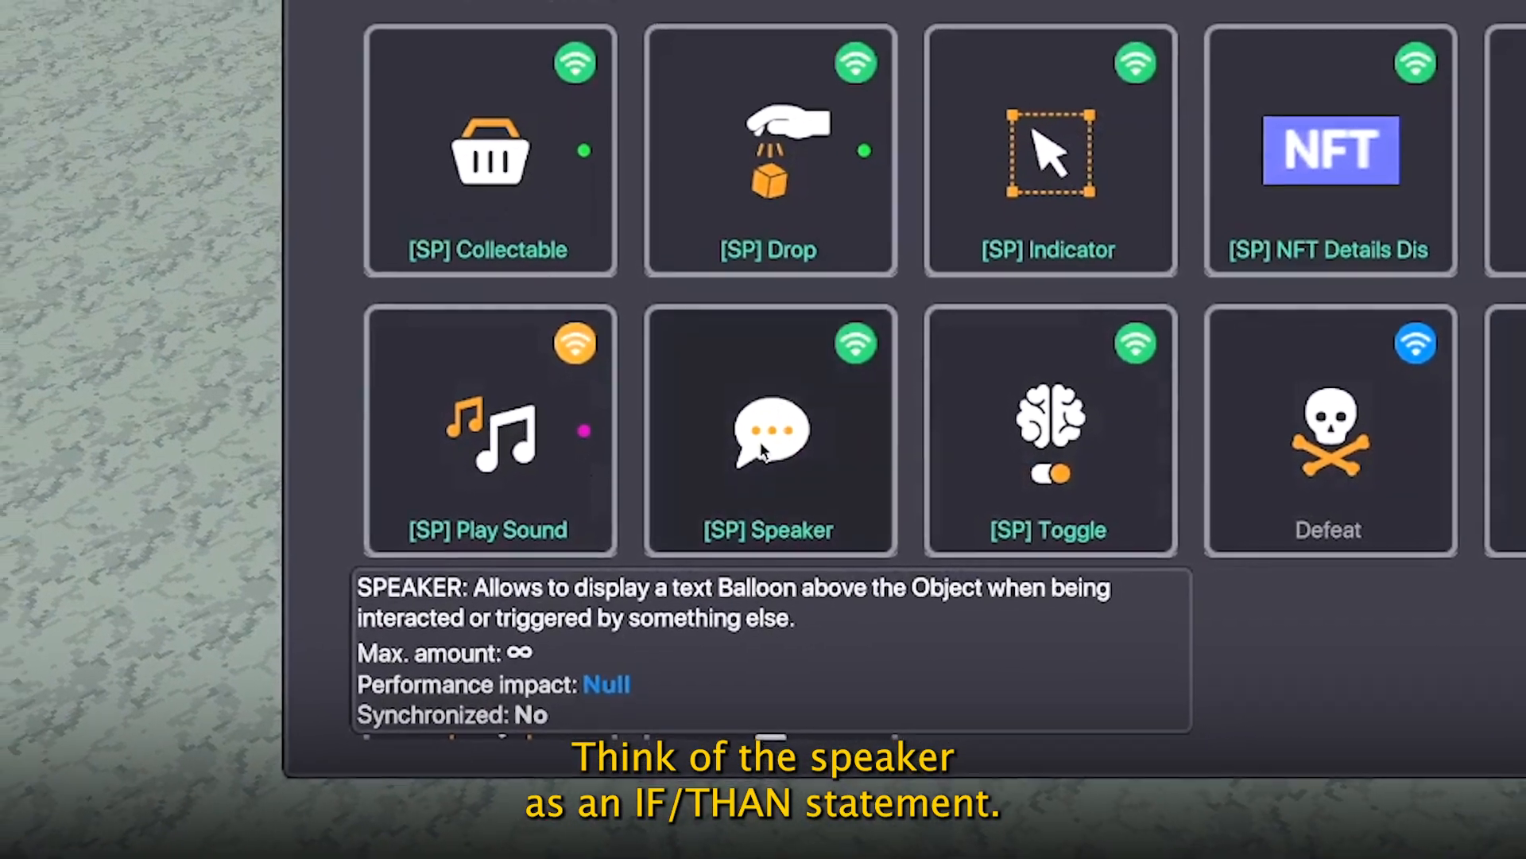
left_click(760, 441)
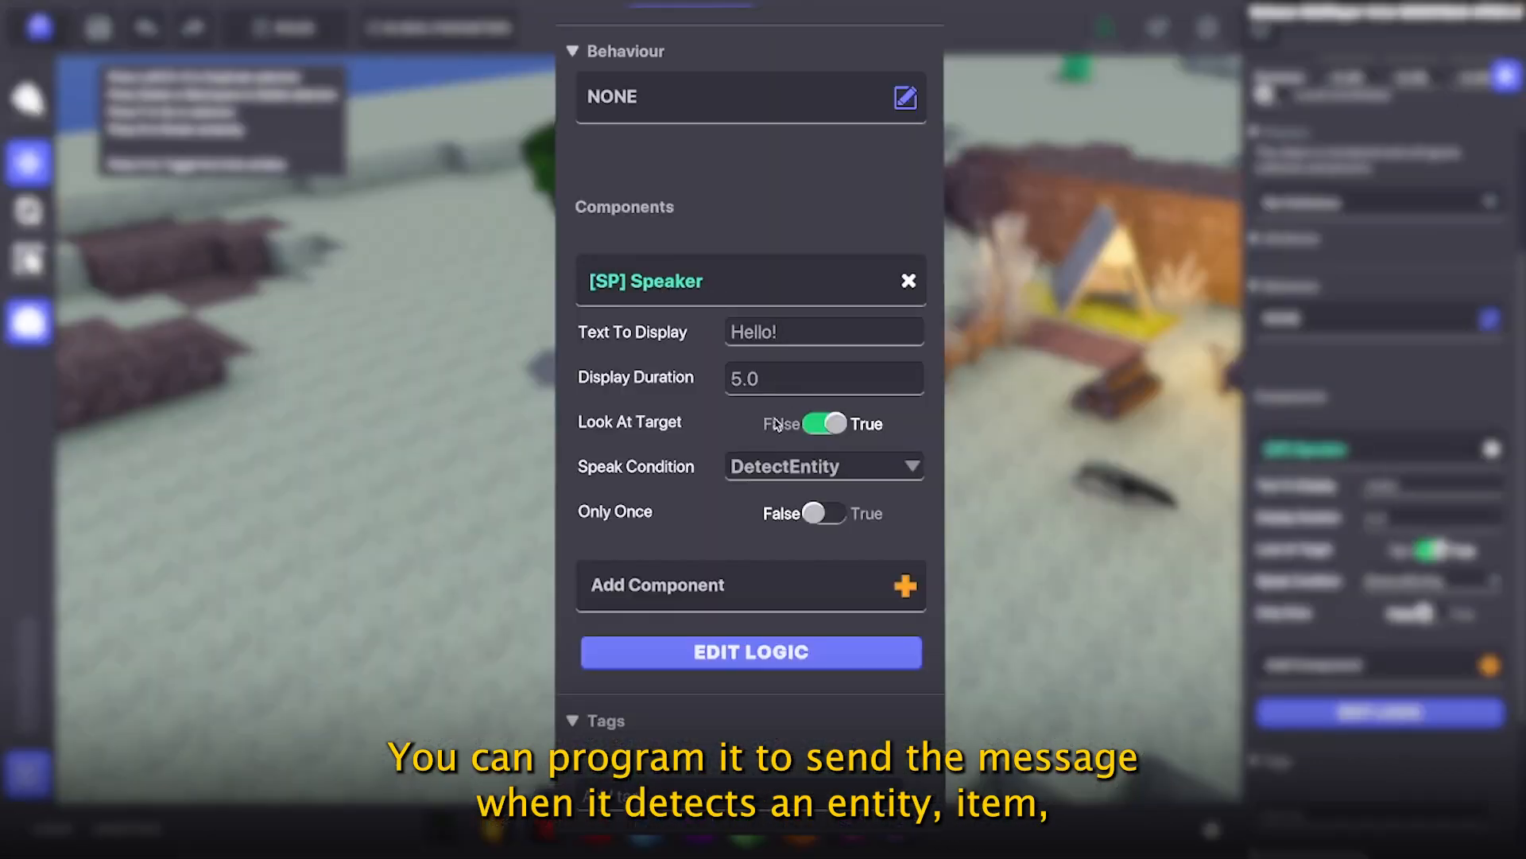
scroll(778, 423, "down", 1)
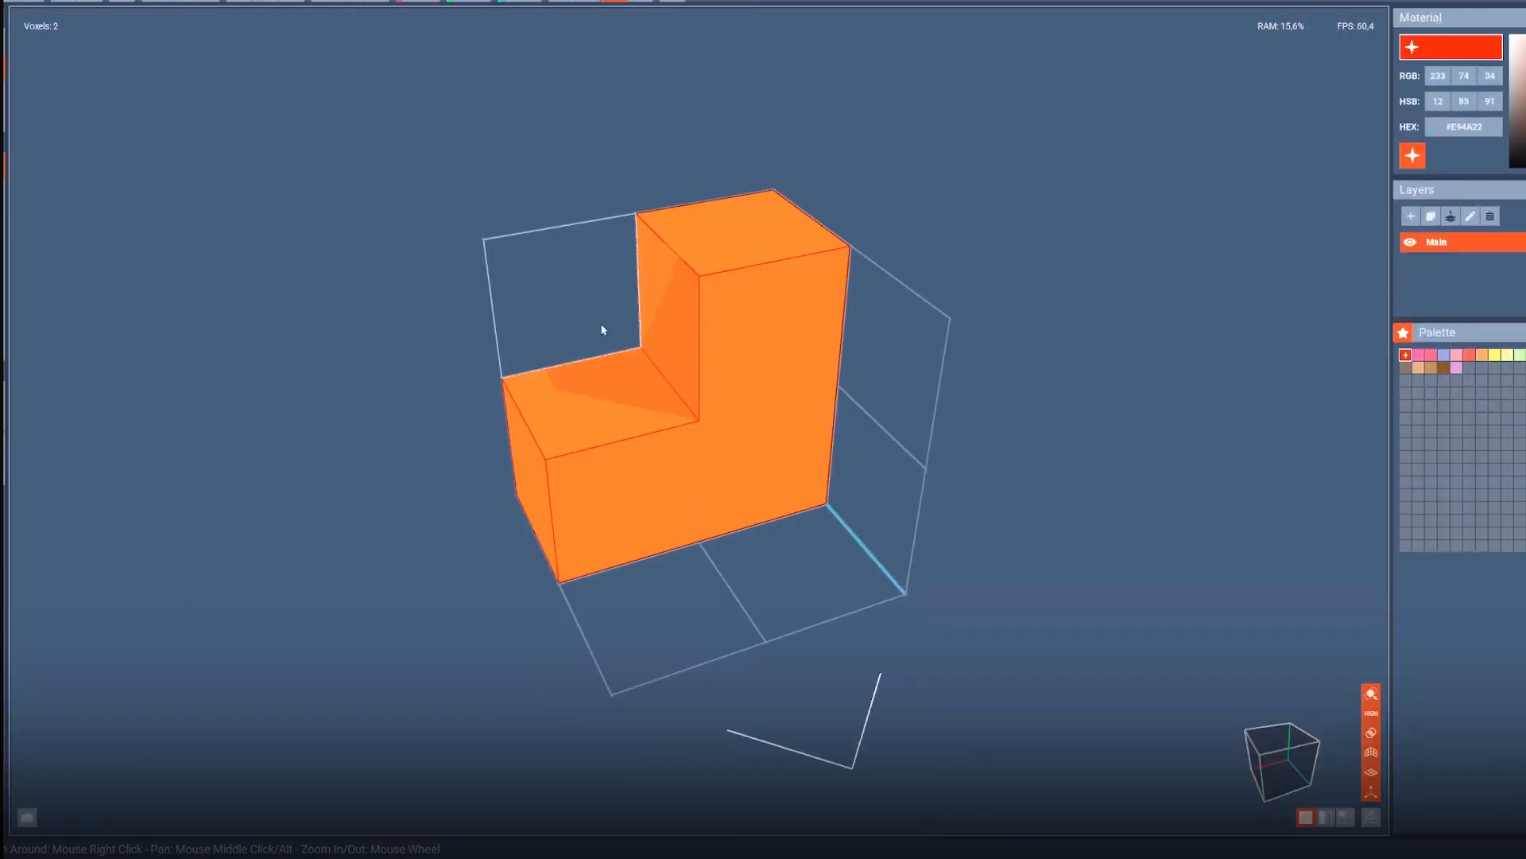
left_click(603, 330)
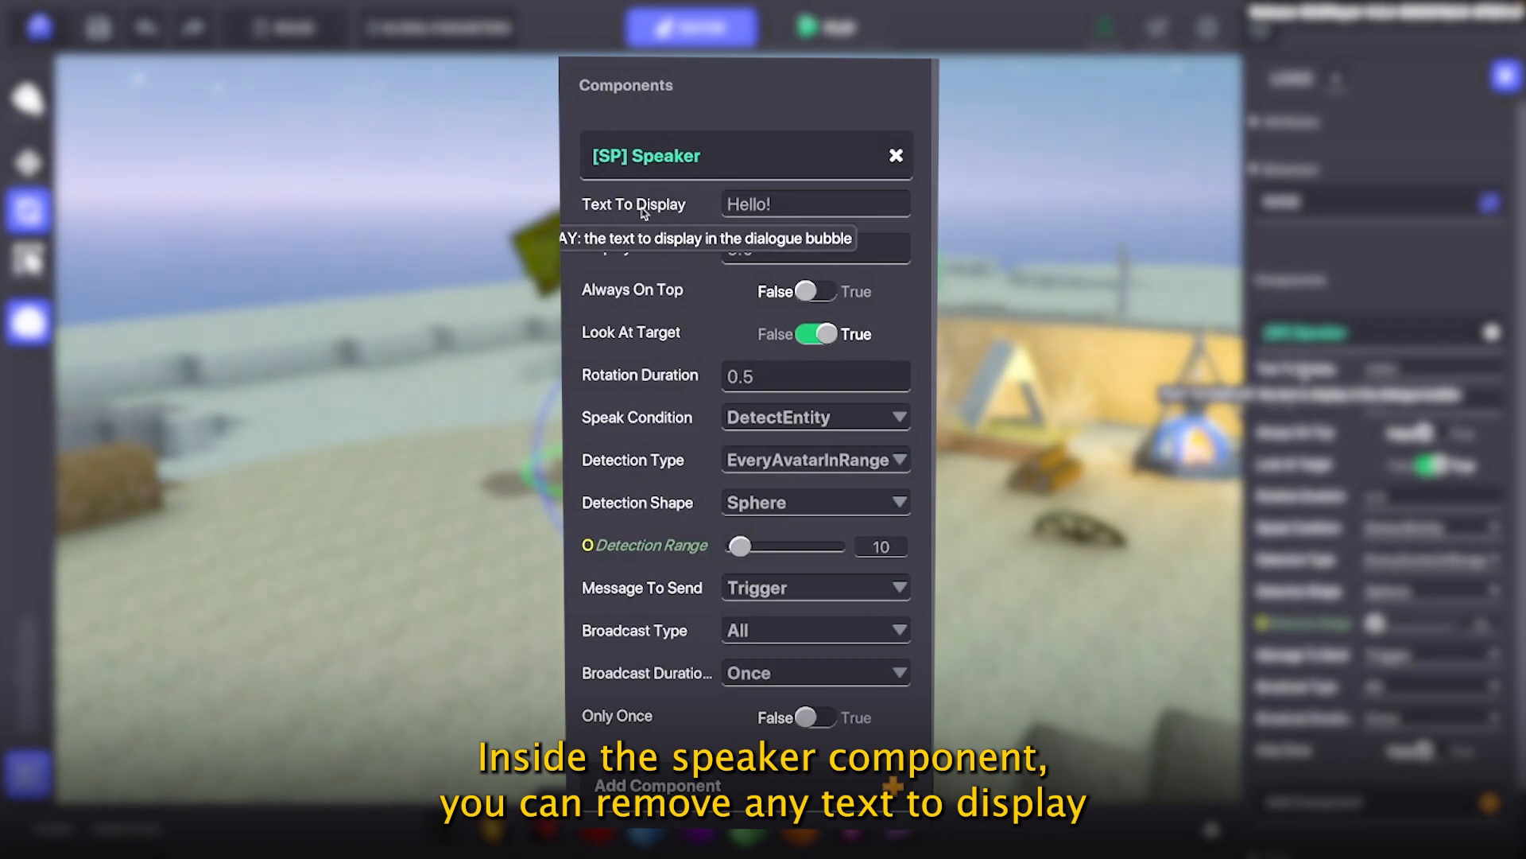
Clear the Speaker's display text and set its display duration to 0
double_click(748, 204)
key("BackSpace")
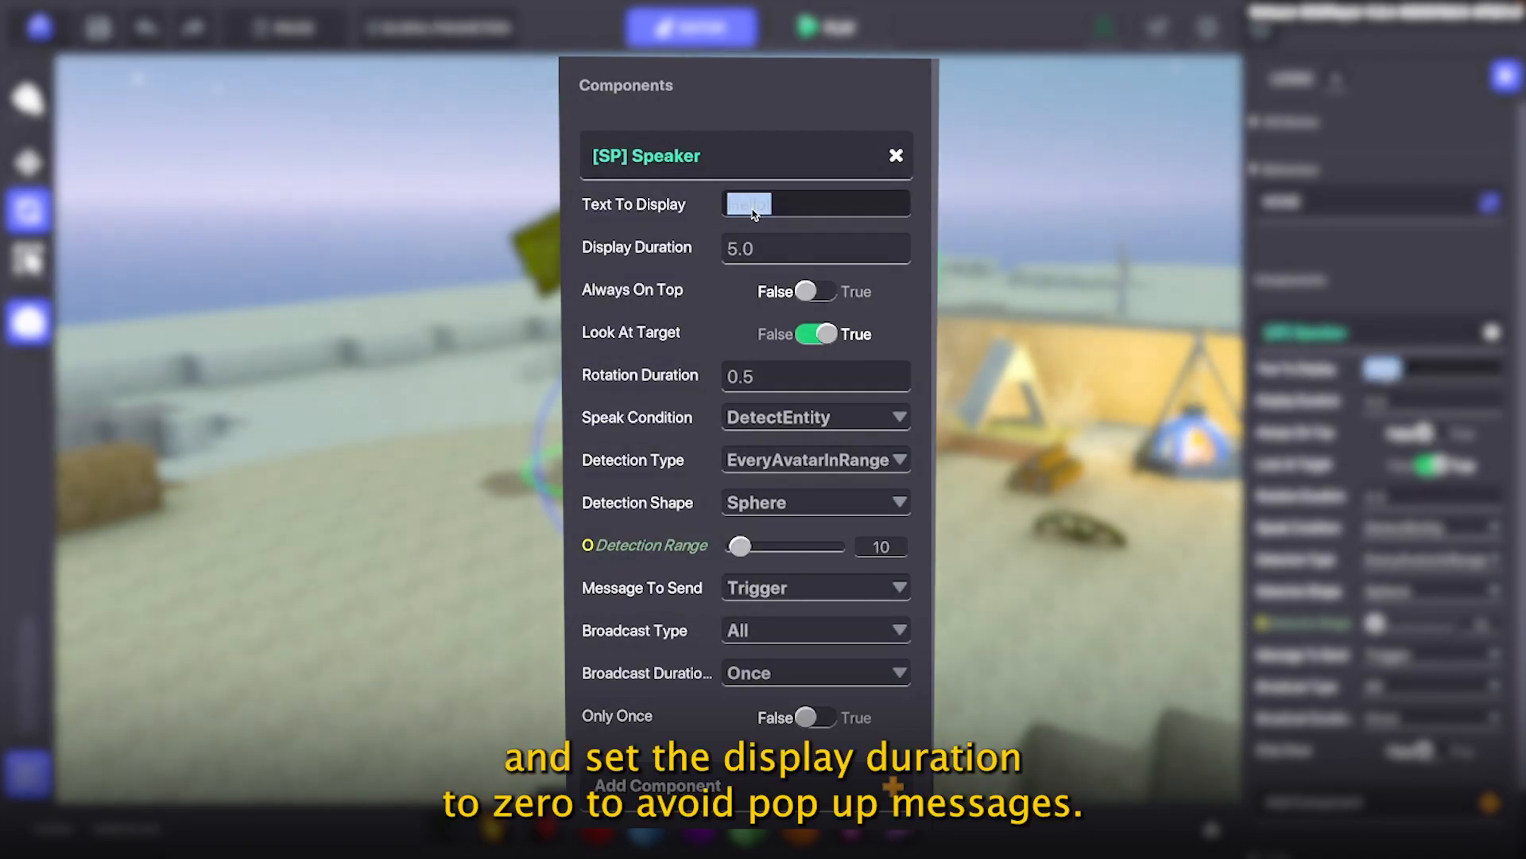
left_click(755, 245)
type("0")
key("Return")
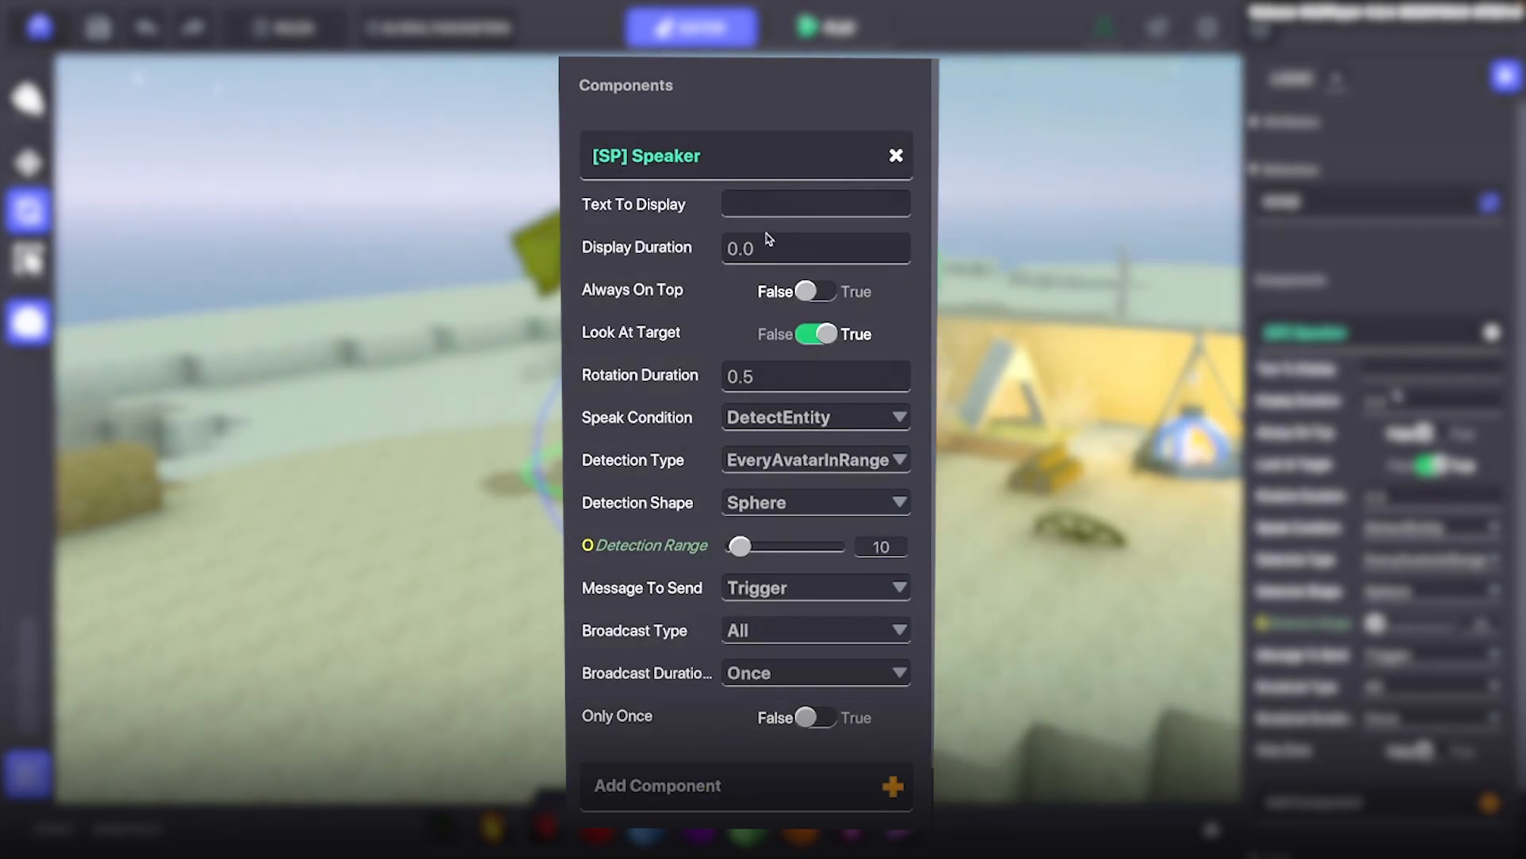
Set the Speaker's display duration to 3 and its text to display to "ON"
left_click(769, 248)
type("3")
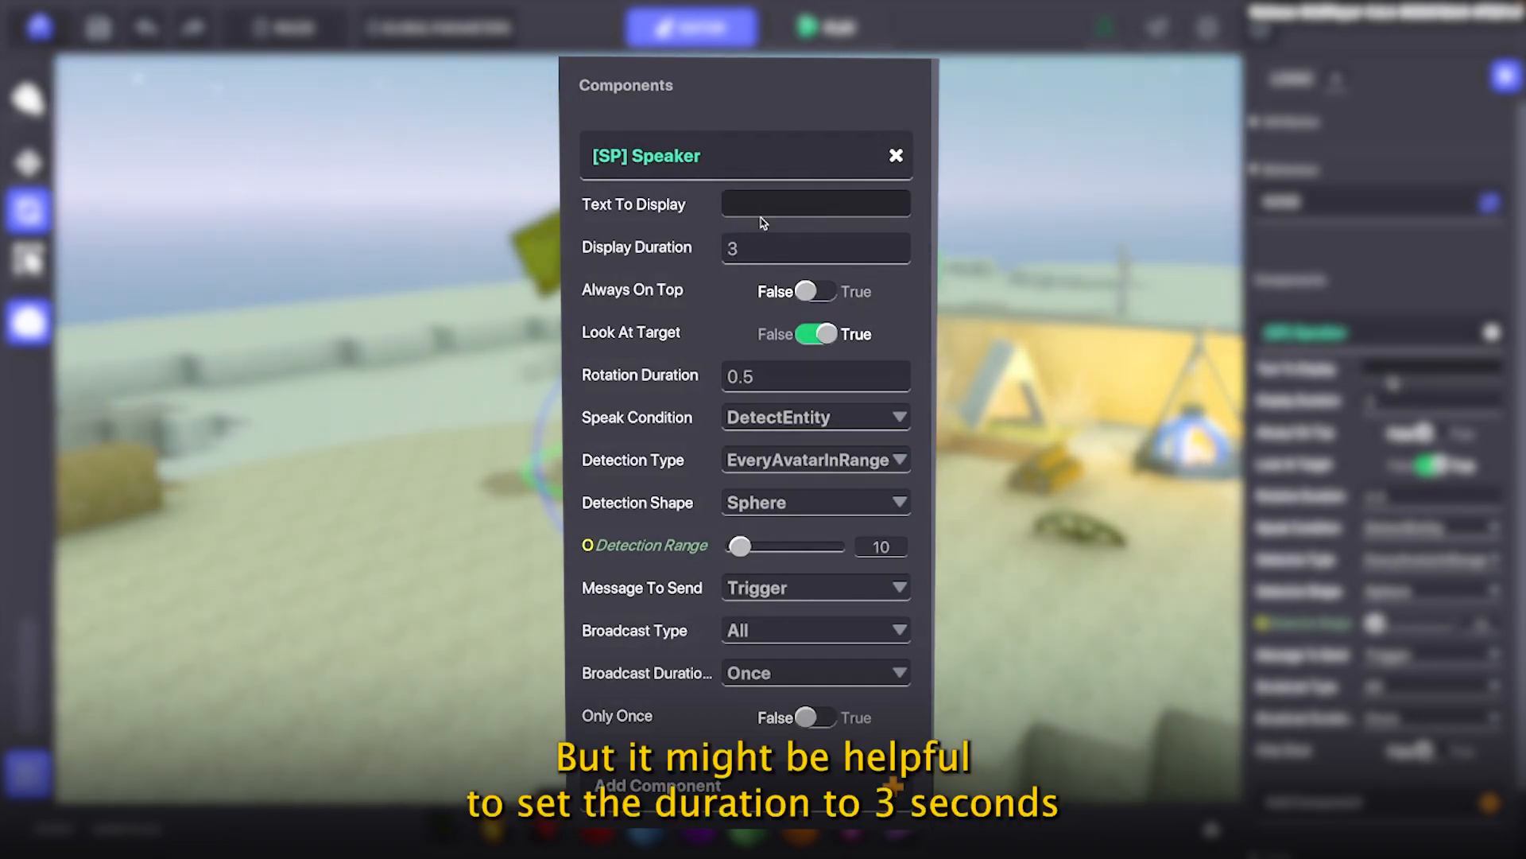
key("Return")
left_click(761, 213)
type("ON")
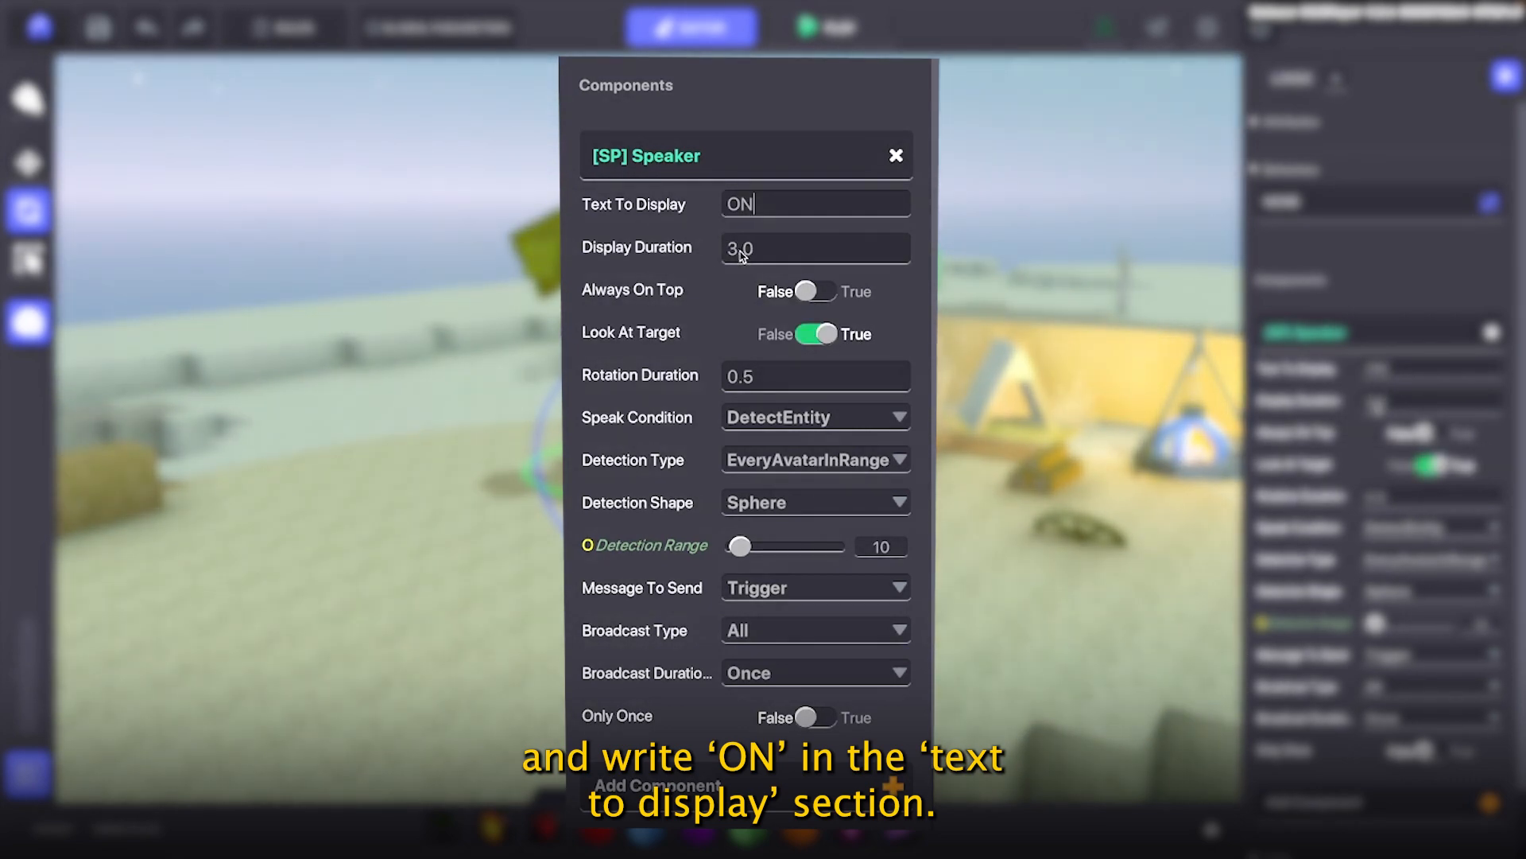
scroll(742, 256, "down", 1)
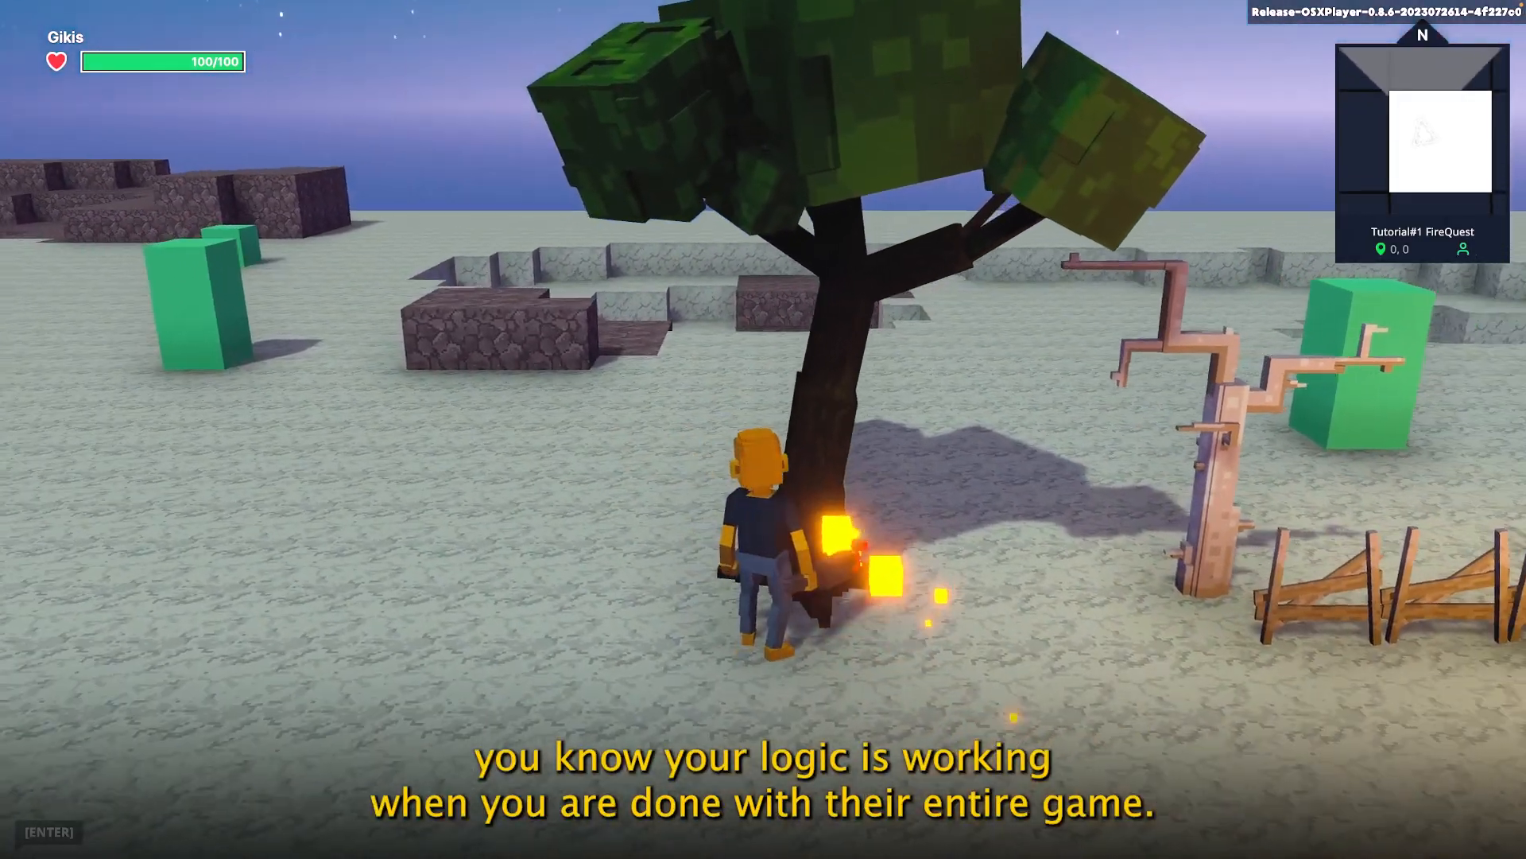
Walk the avatar around the burning oak tree in play mode to check the fire effect
key("a")
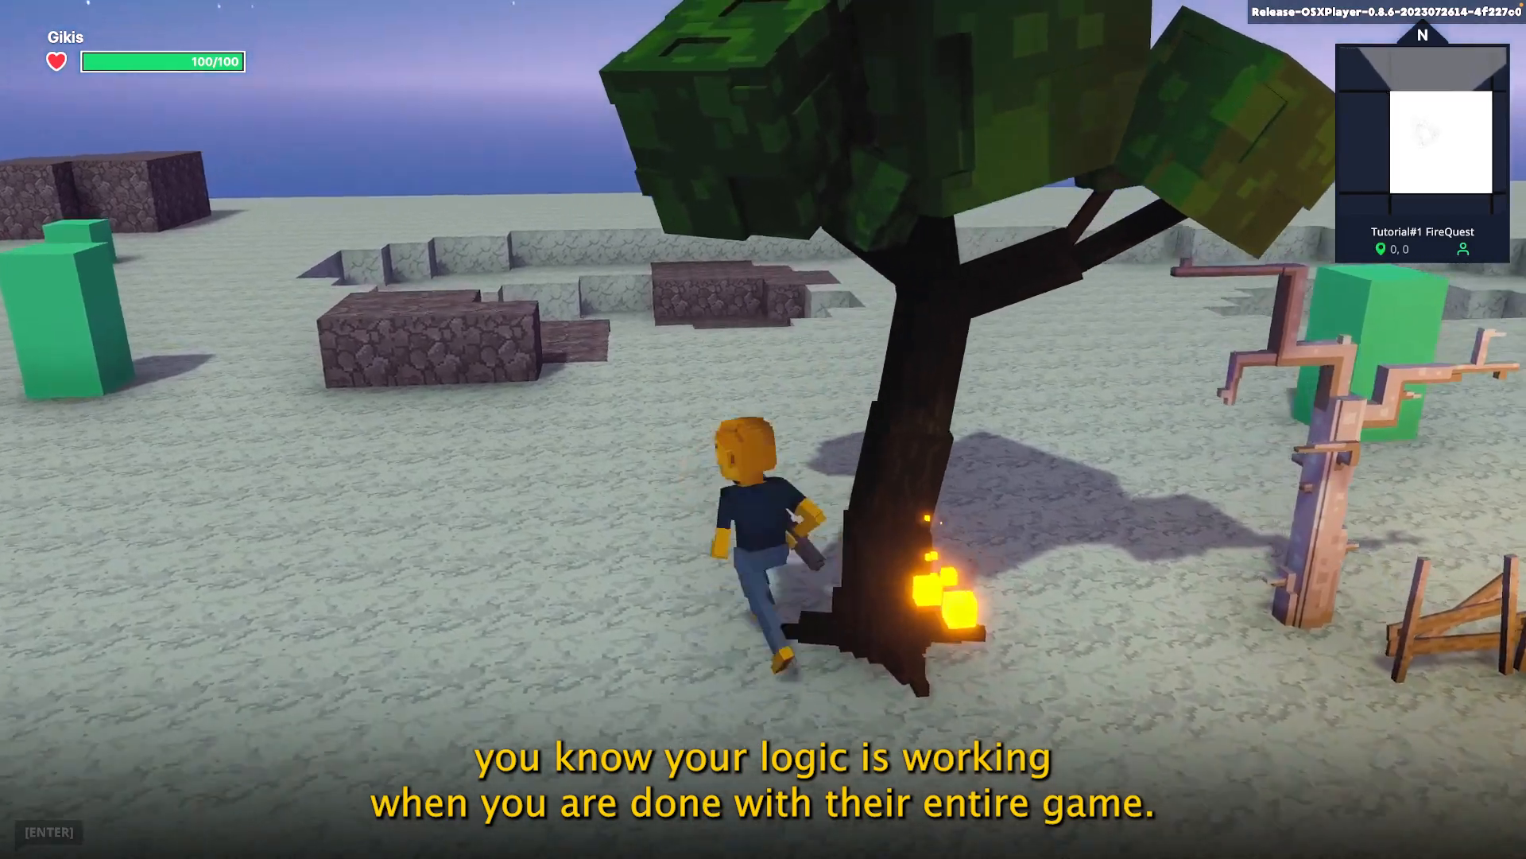
key("s")
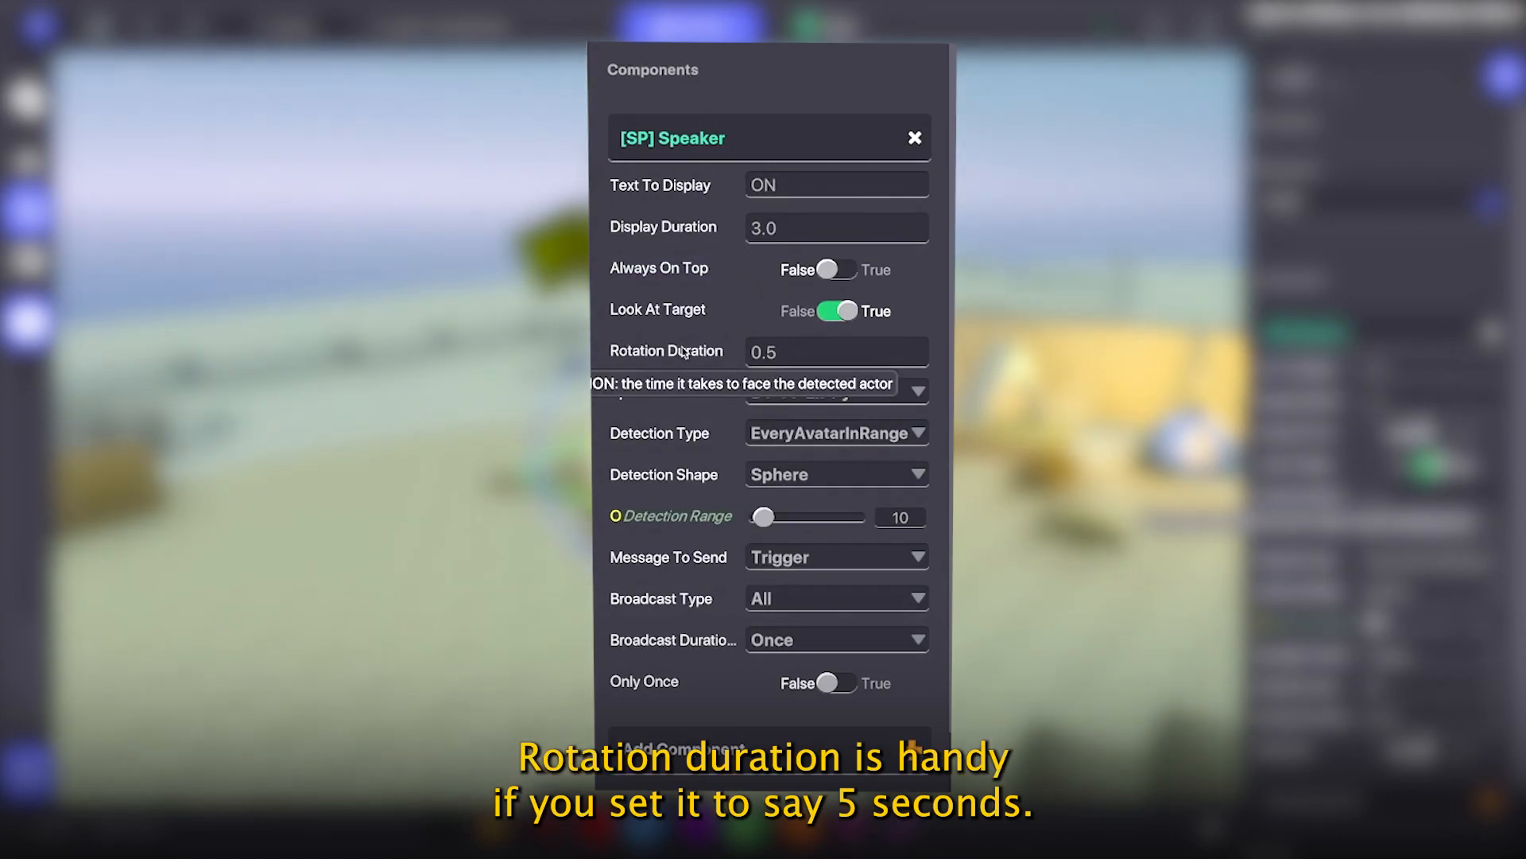
Set the Speaker's rotation duration to 2 and keep Look At Target set to True
left_click(786, 354)
type("5")
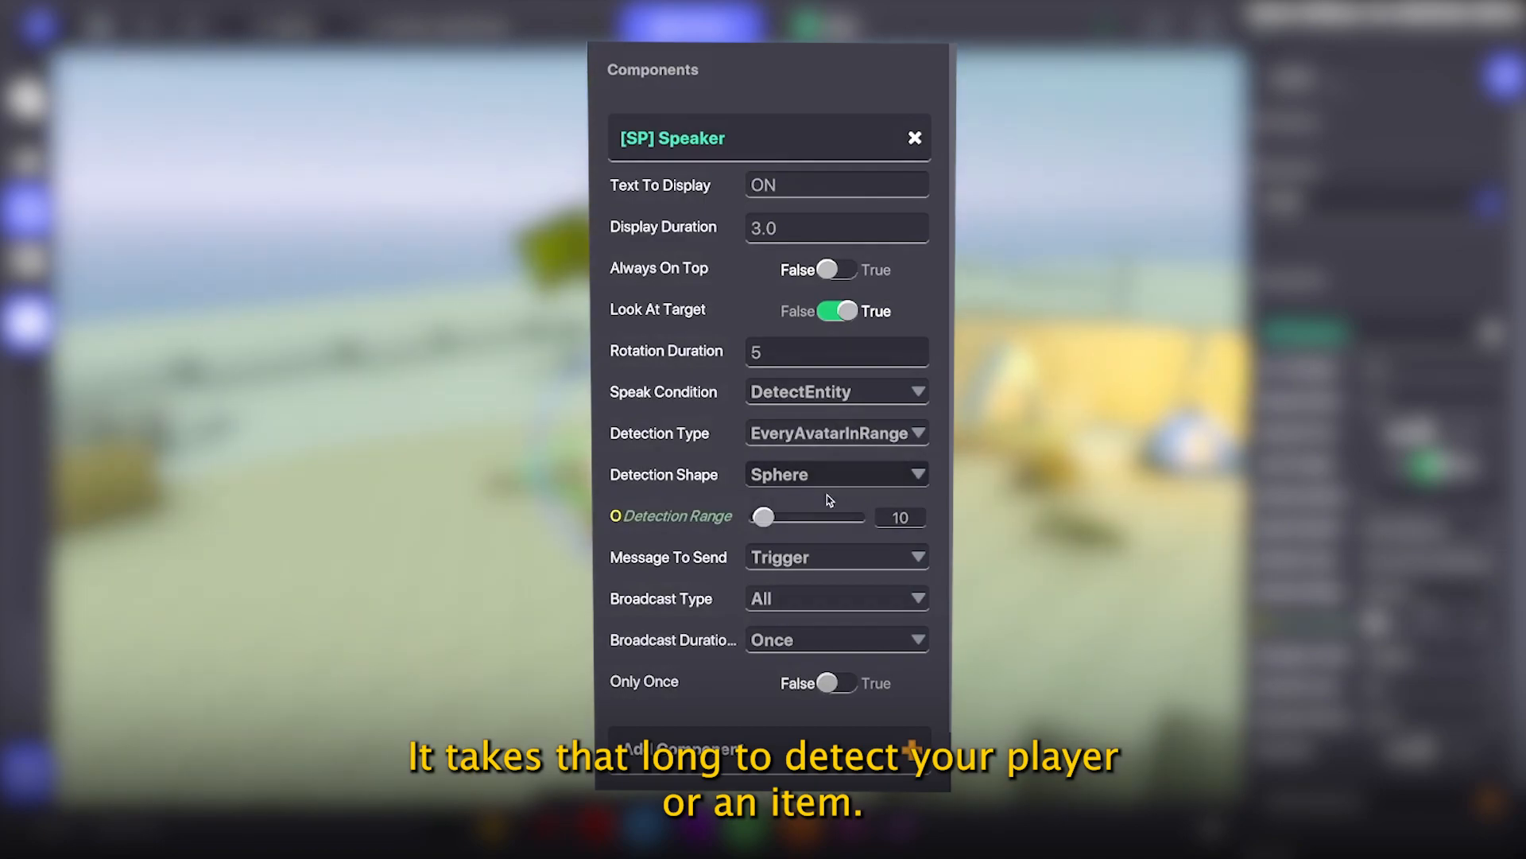
key("BackSpace")
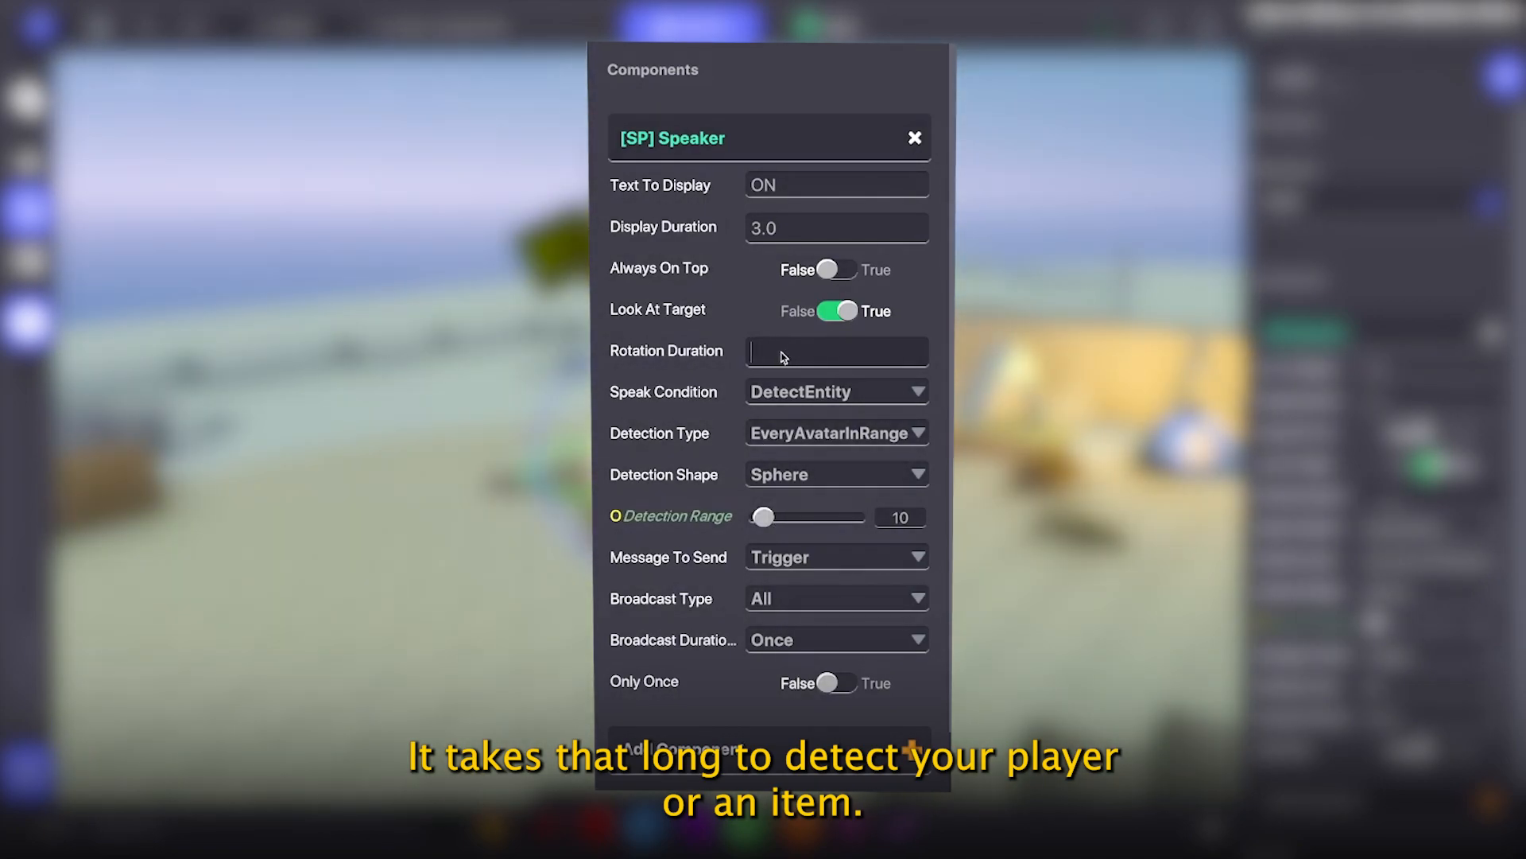
type("2")
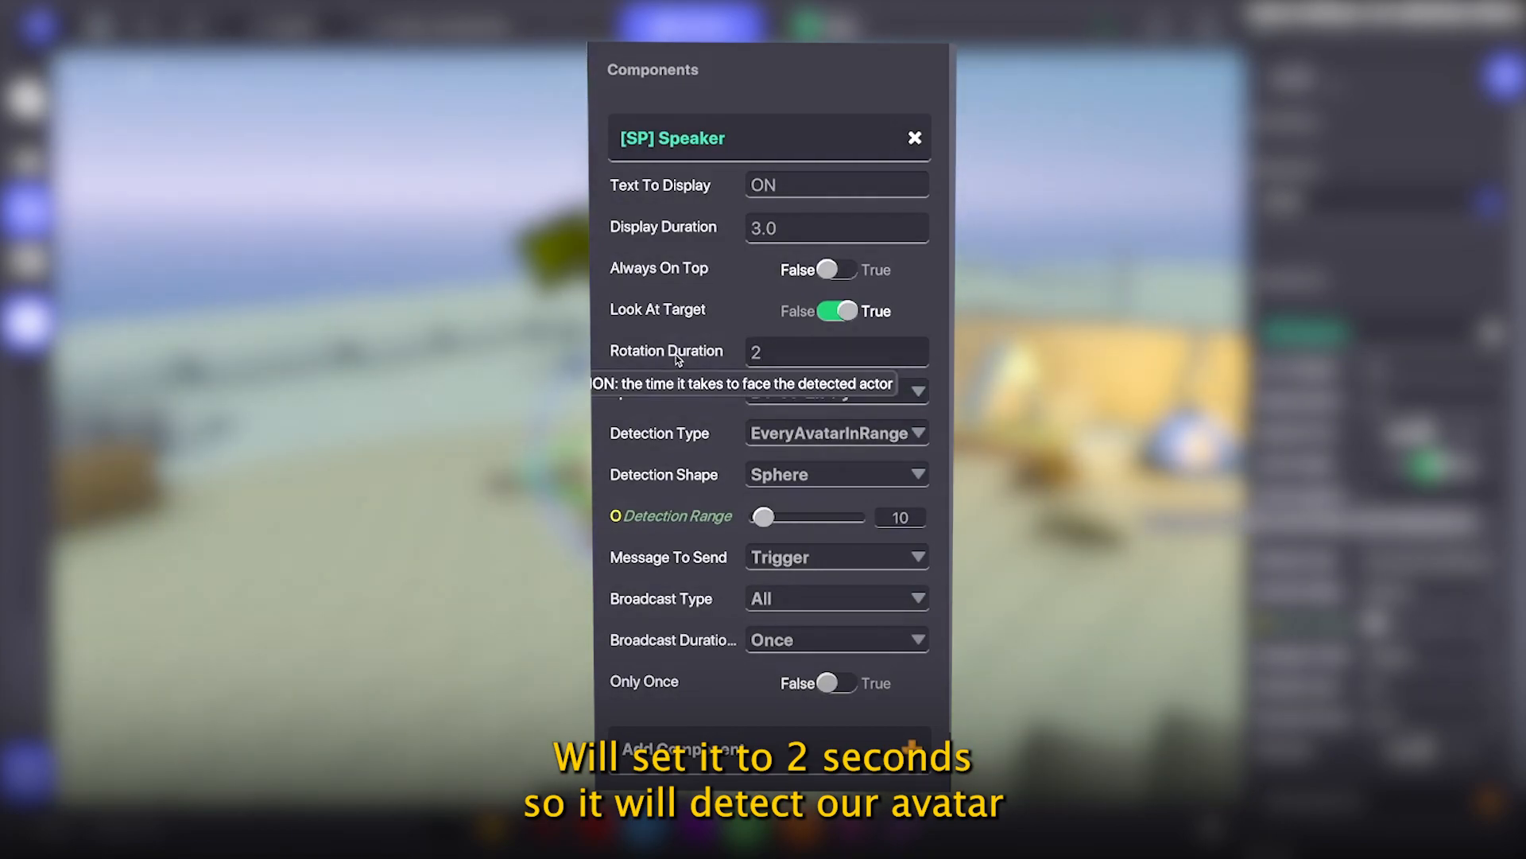
scroll(783, 360, "down", 2)
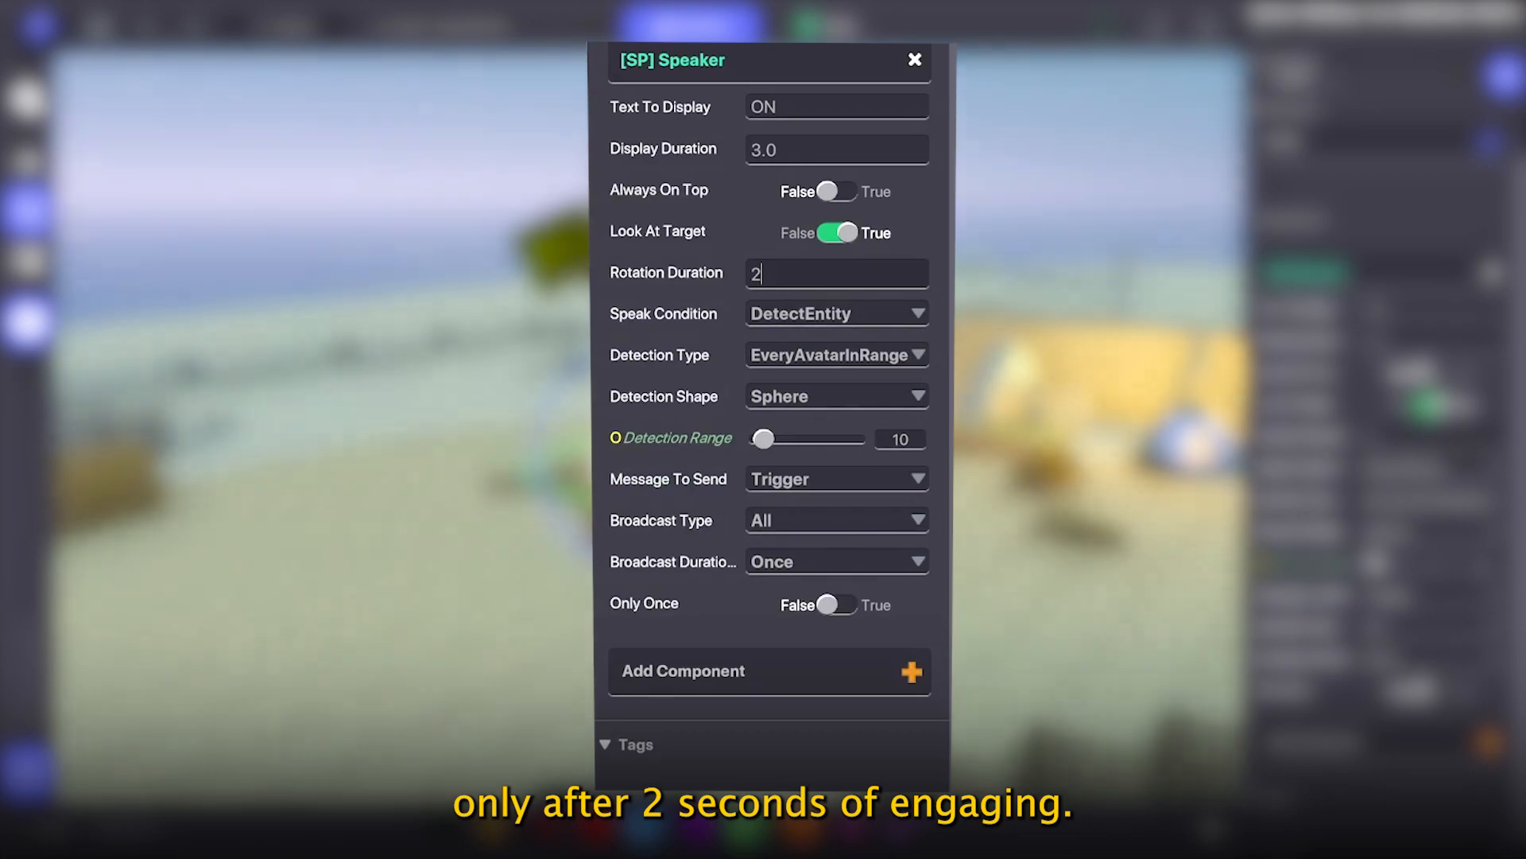
left_click(836, 234)
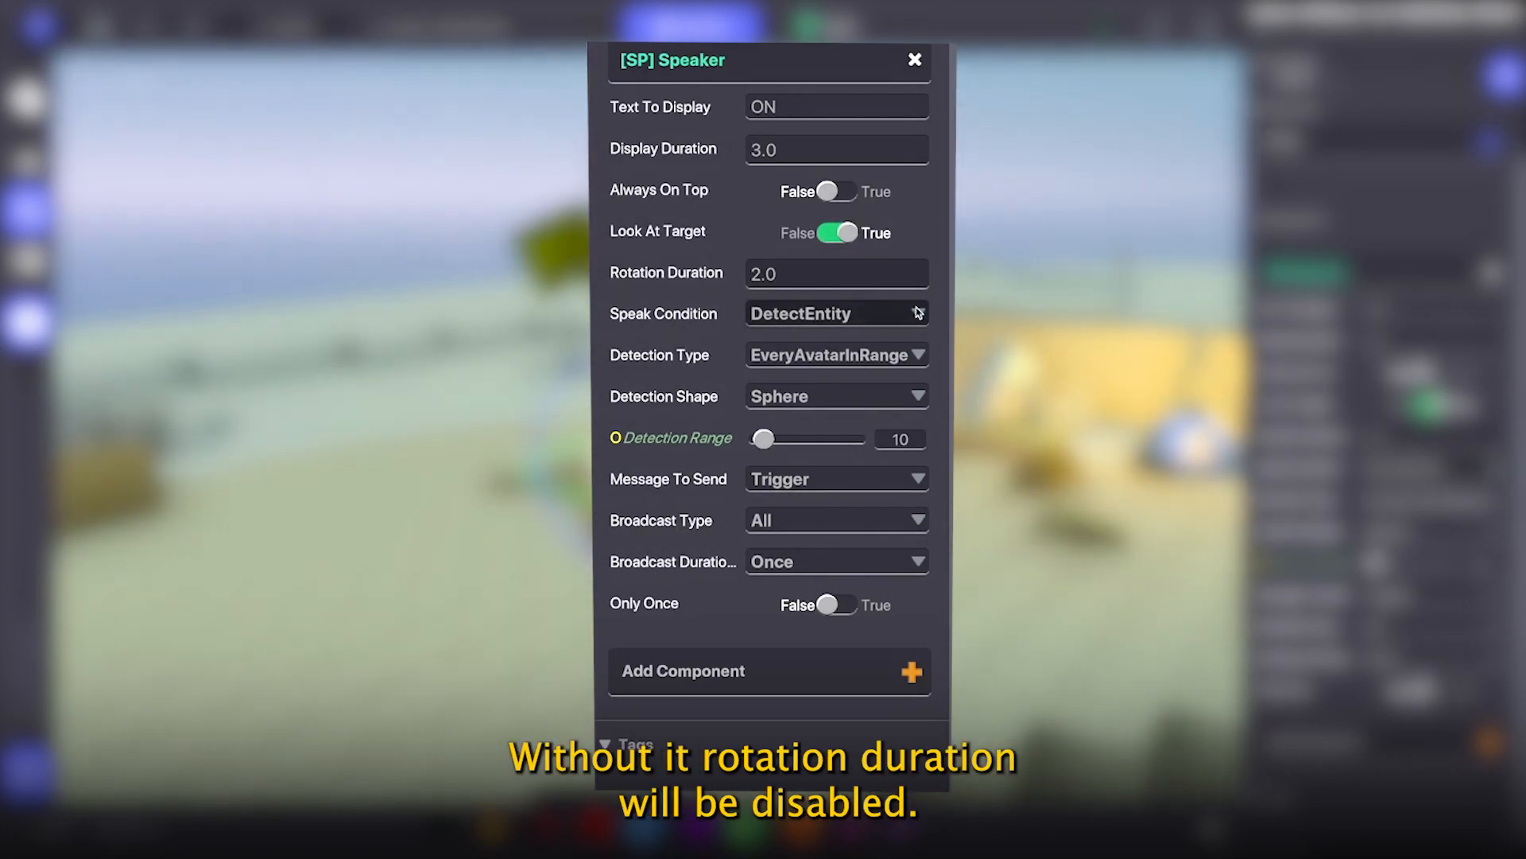
Keep the Speaker's speak condition at DetectEntity and set its detection type to SpecificTagsInRange
left_click(918, 312)
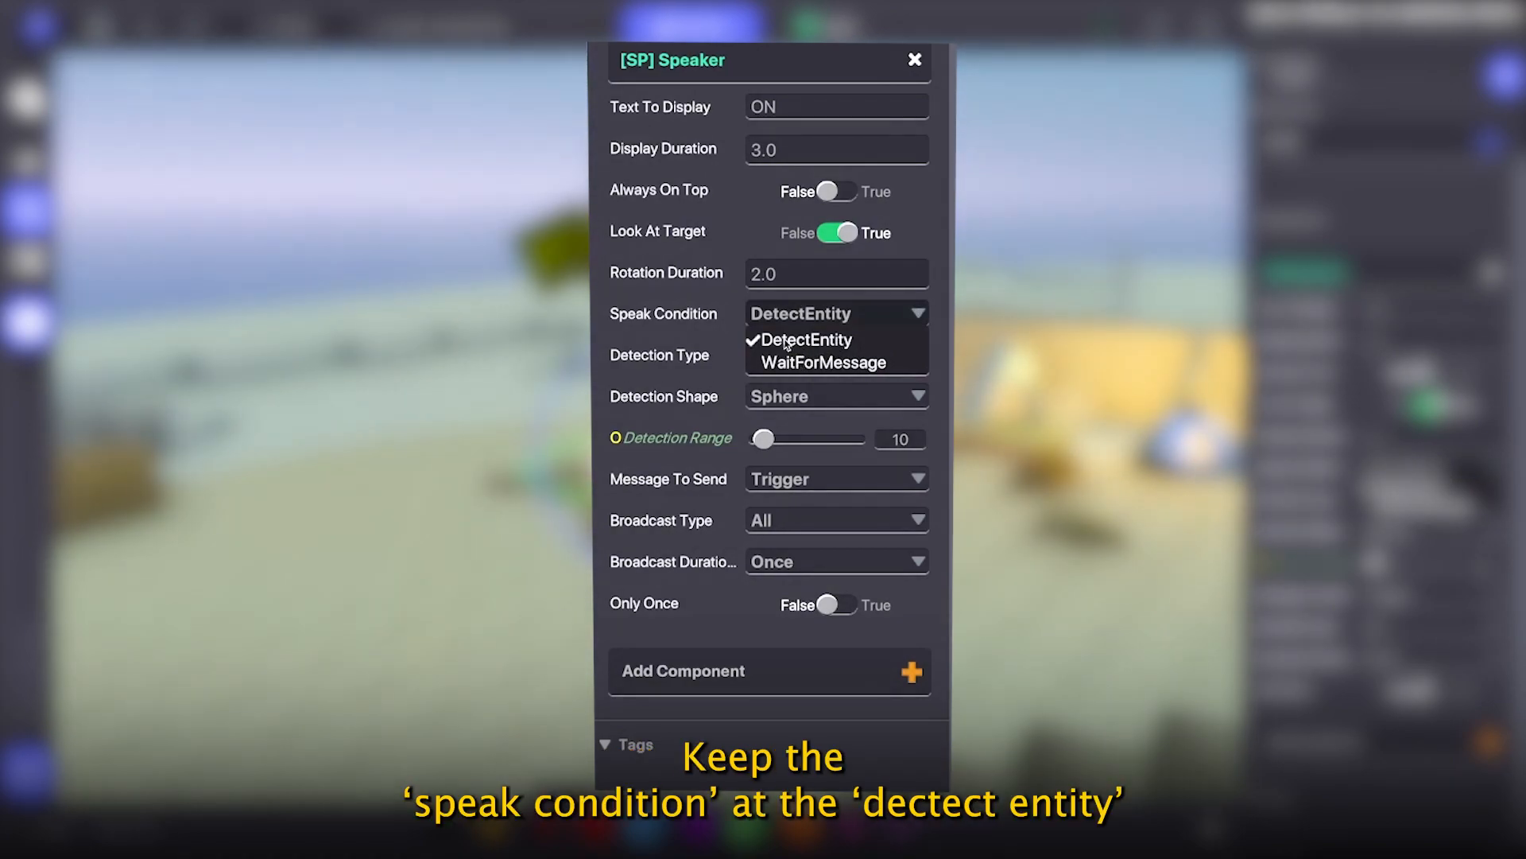
left_click(788, 342)
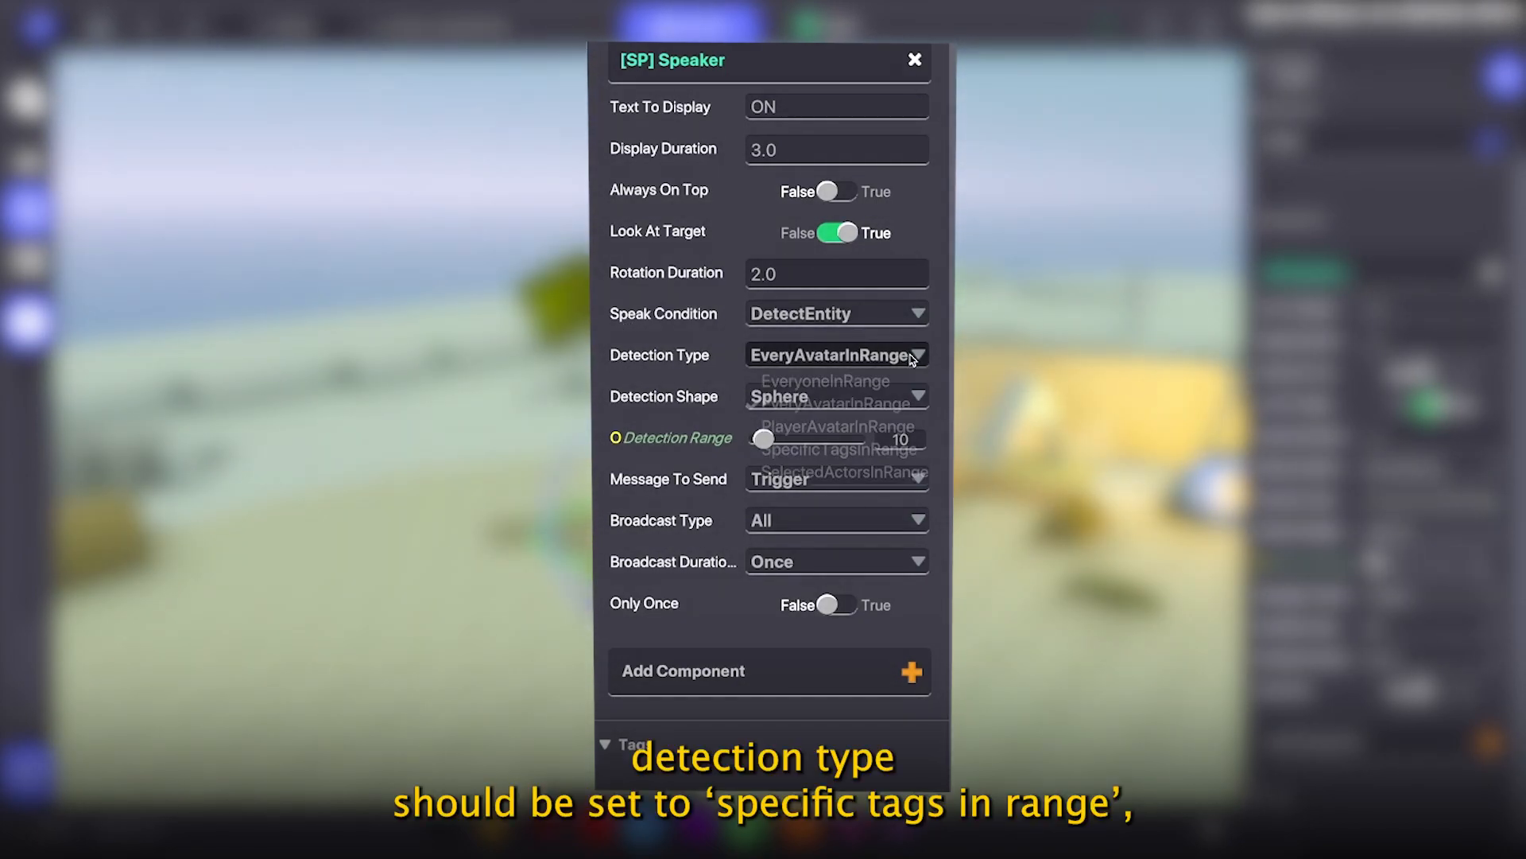
left_click(893, 362)
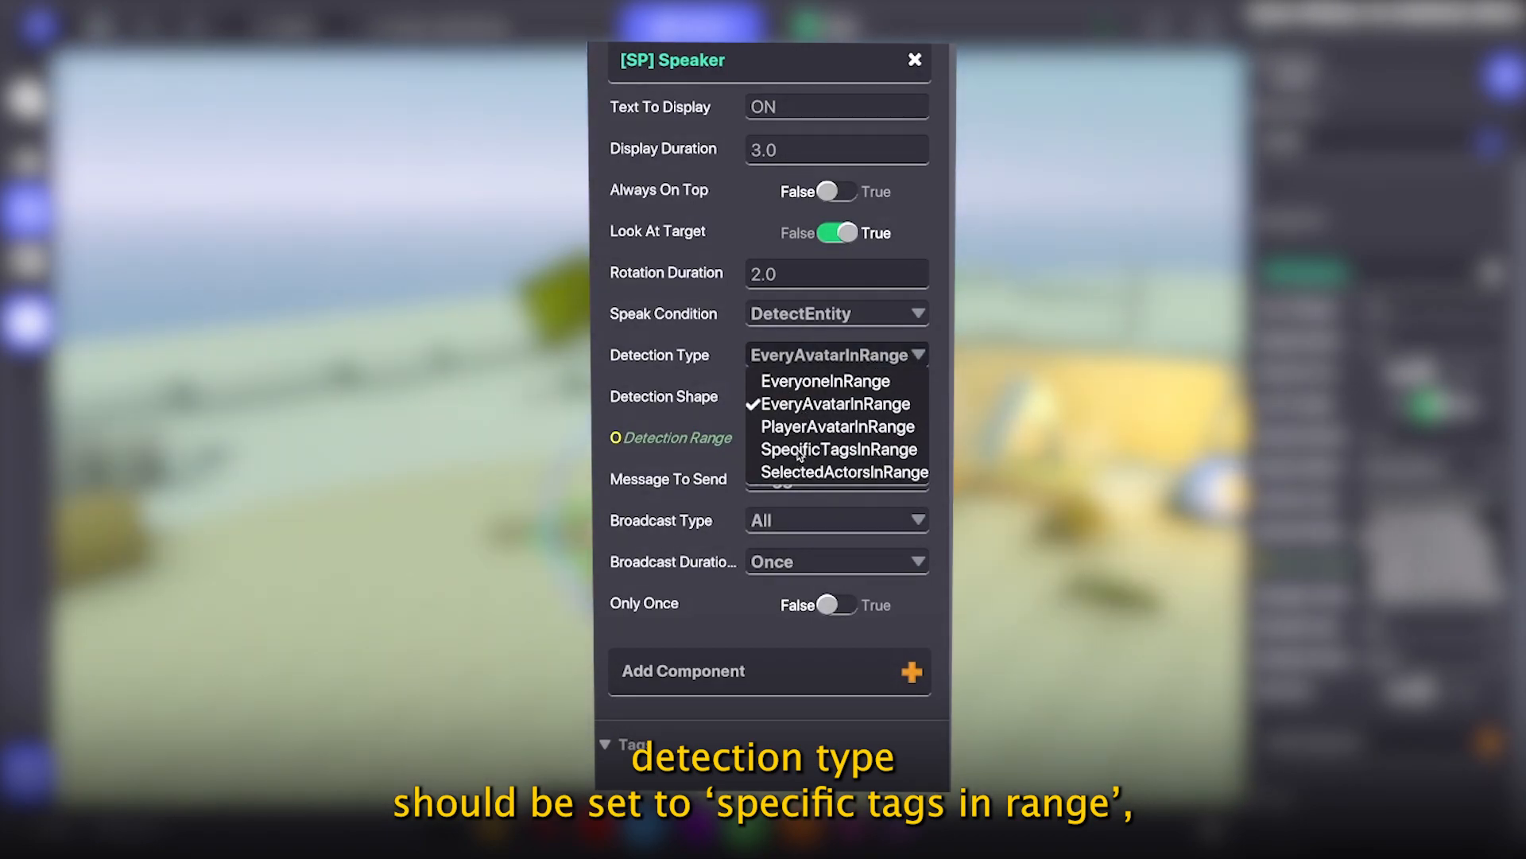
left_click(800, 450)
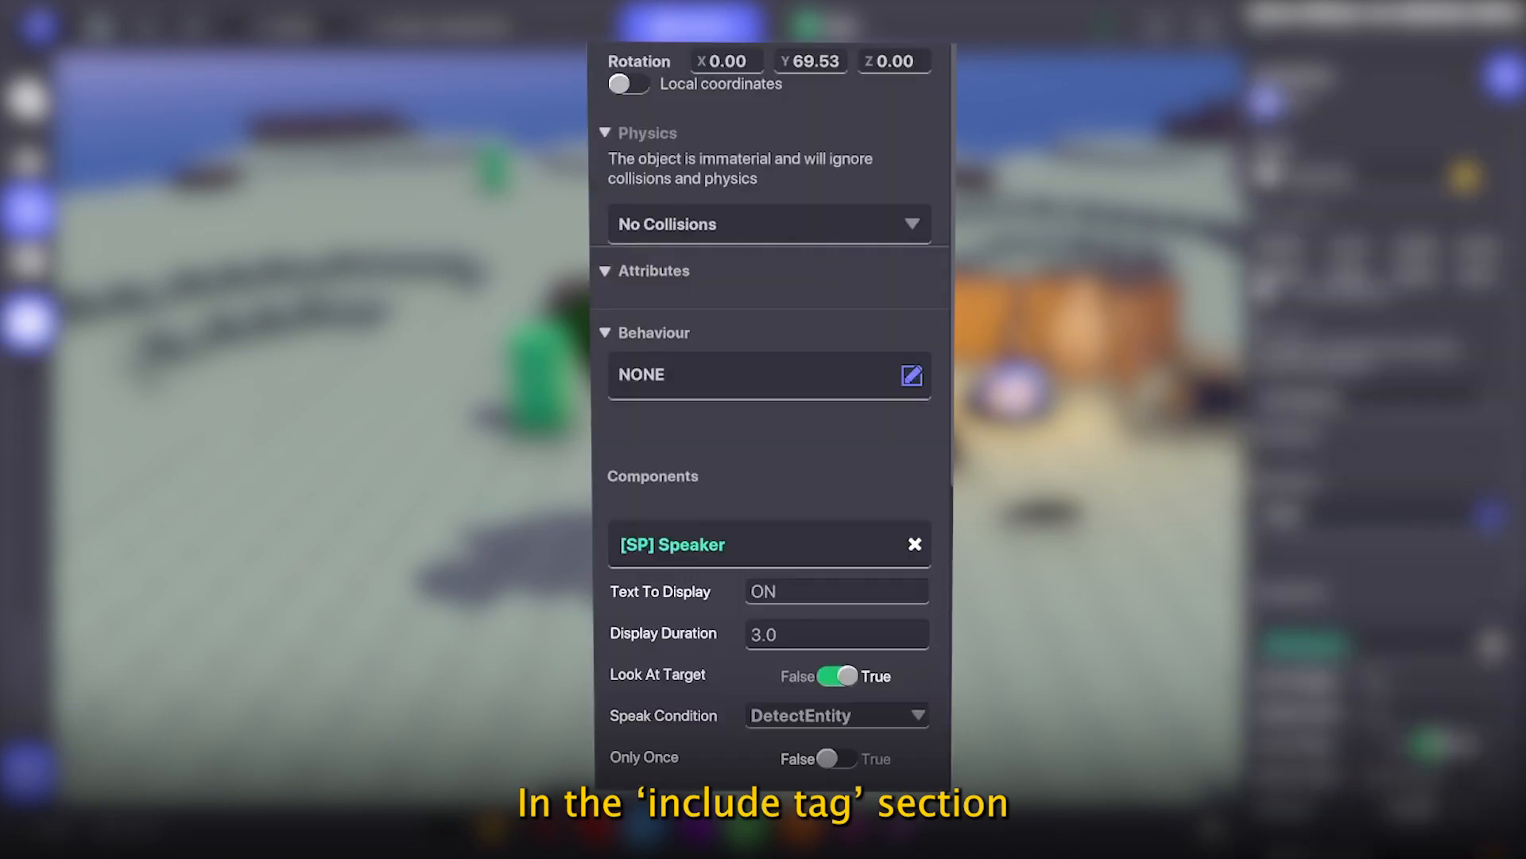
Add the tag "setfire1" to the Speaker's Include Tags
scroll(726, 505, "down", 4)
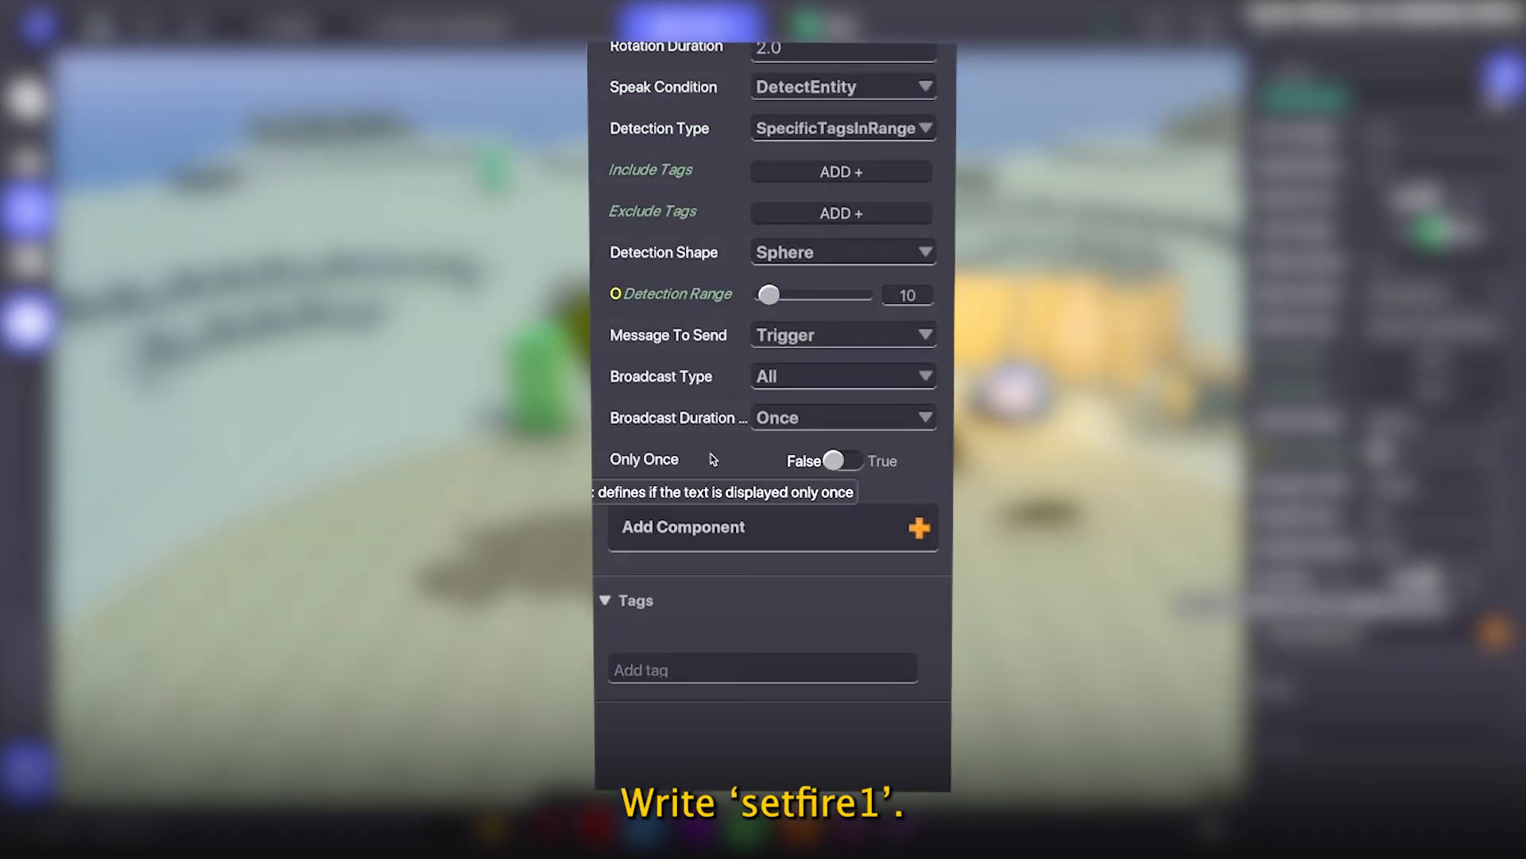
scroll(914, 183, "up", 2)
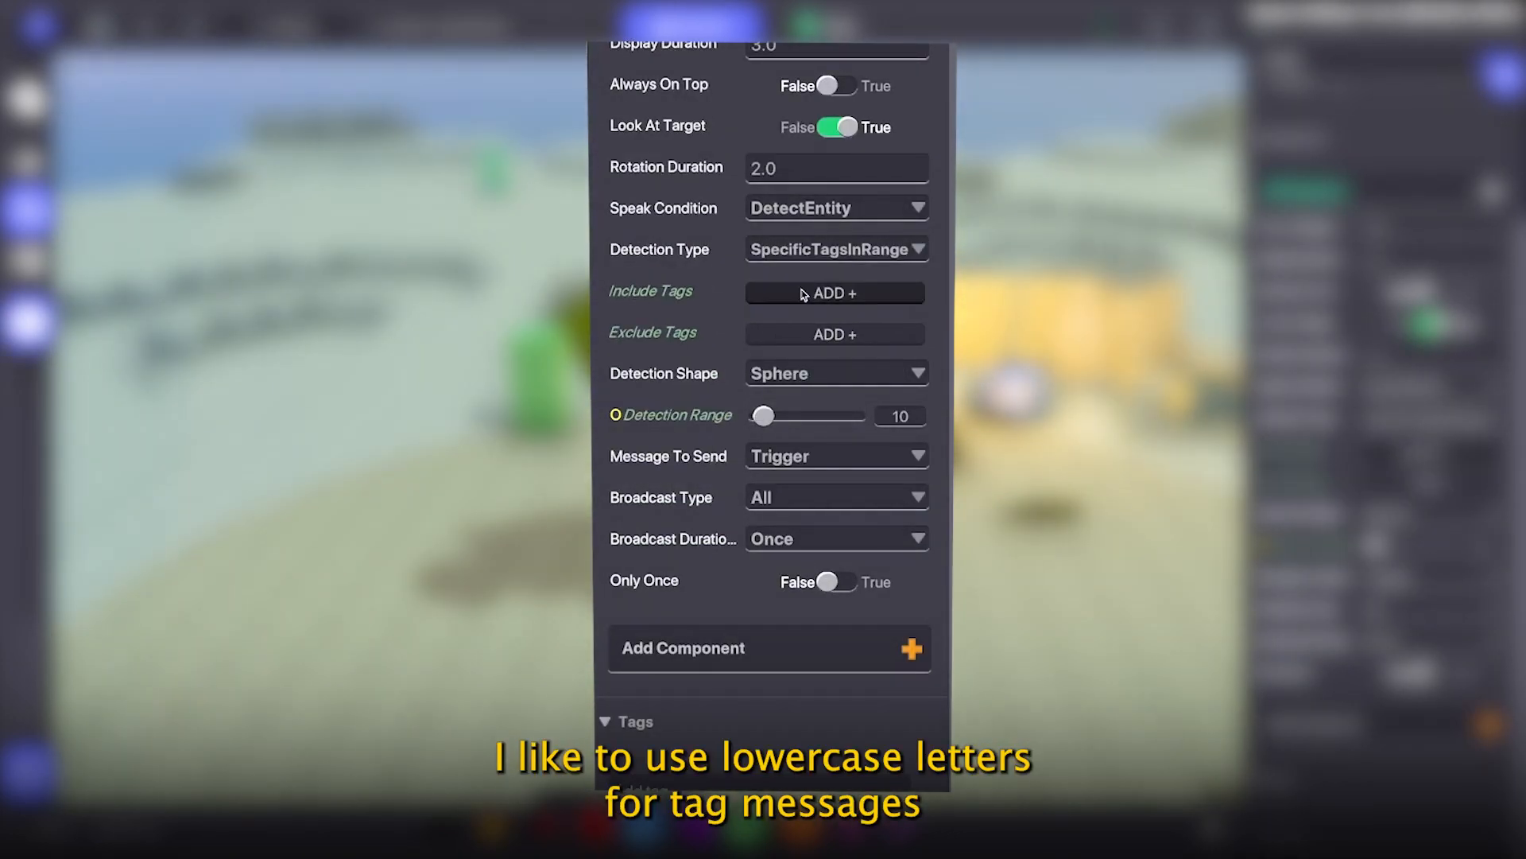
left_click(819, 293)
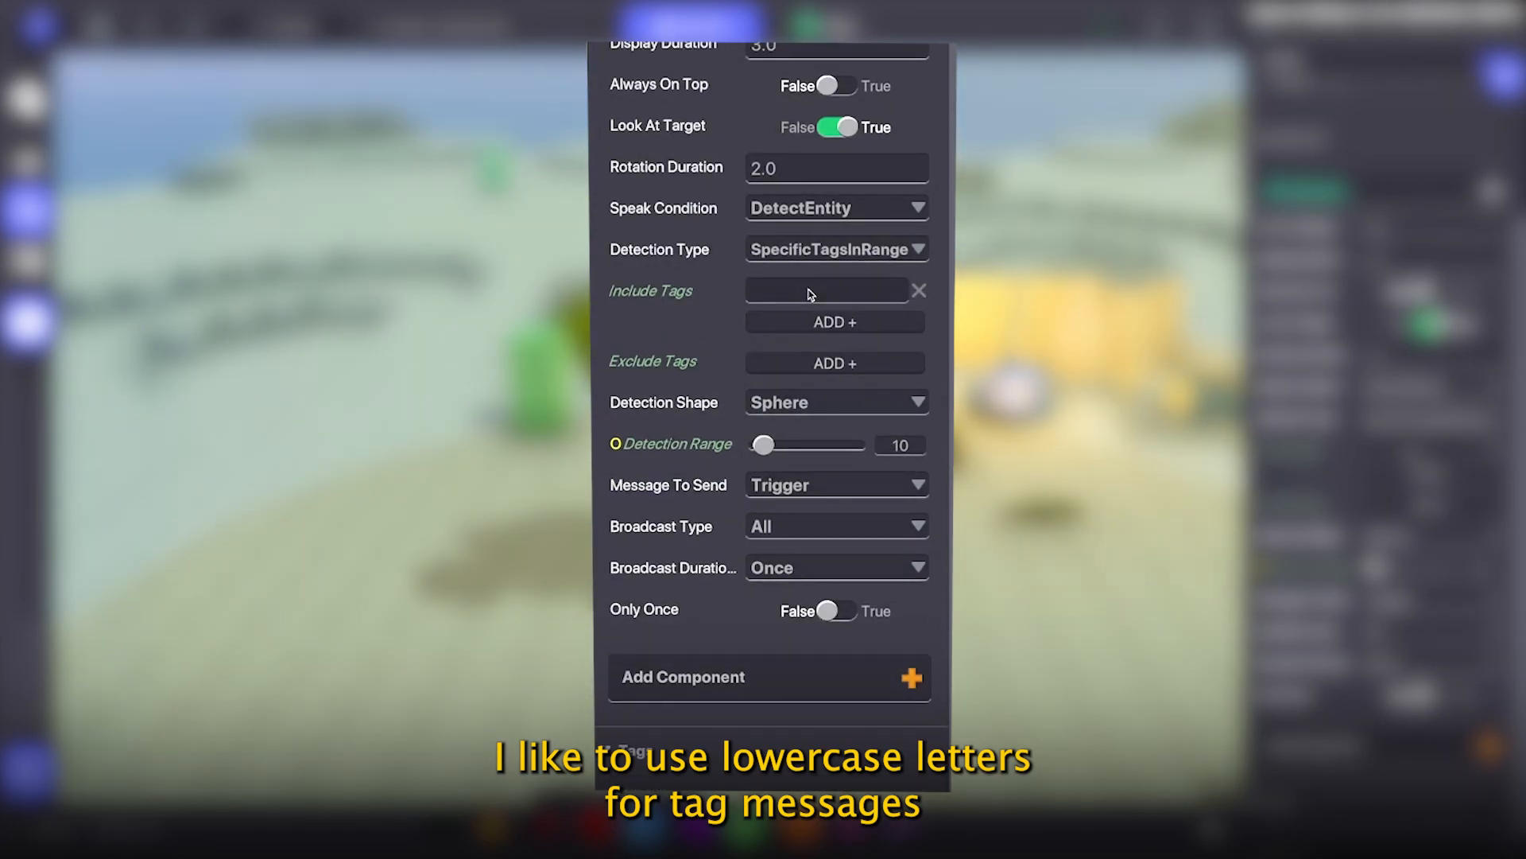
left_click(811, 292)
type("setfire1")
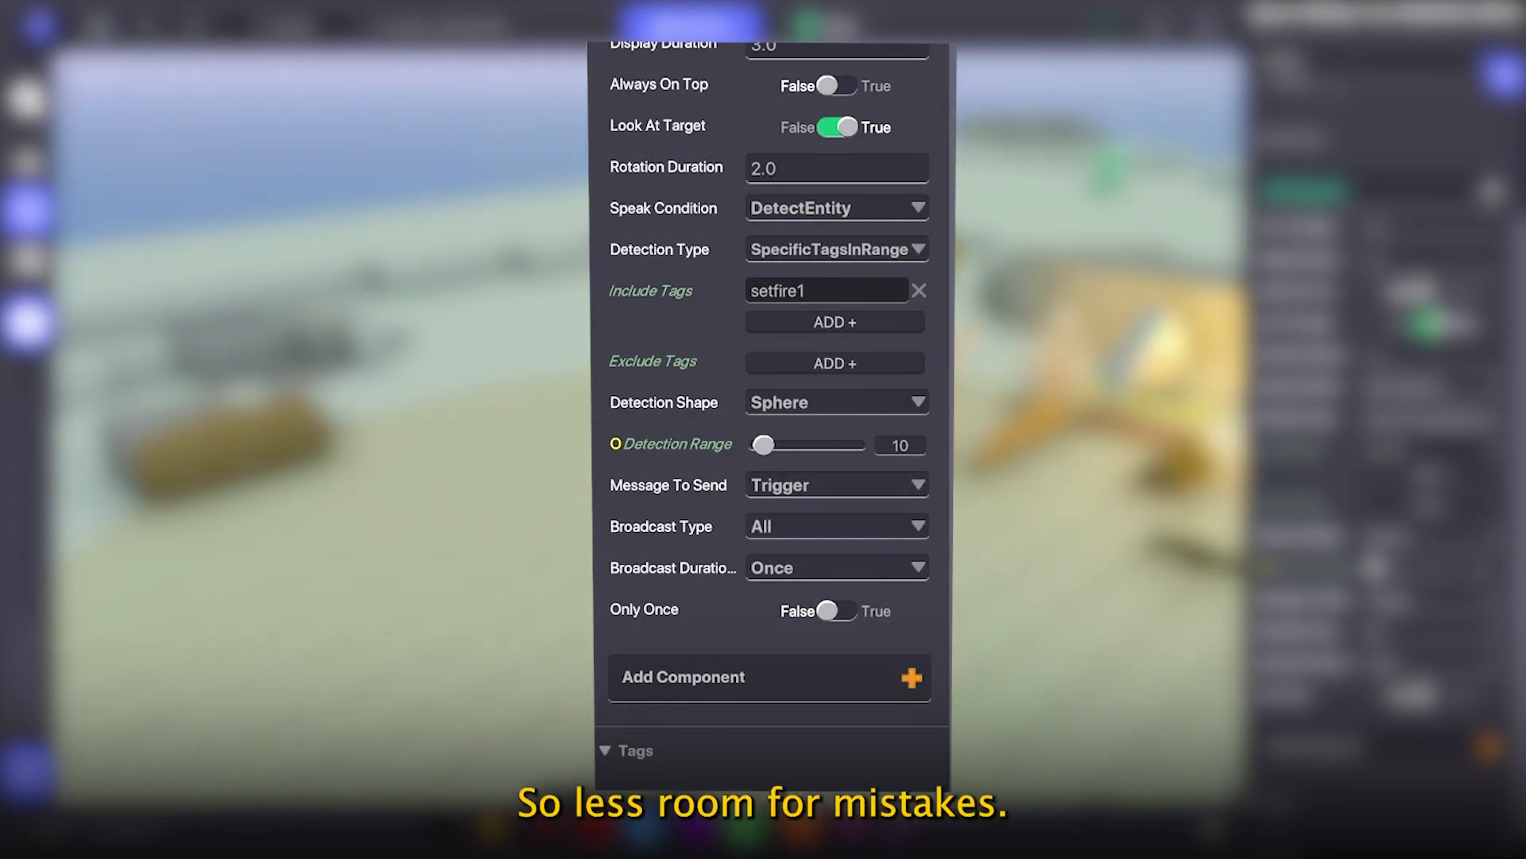
Keep the Speaker's detection shape as Sphere and set its detection range to 2
left_click(903, 404)
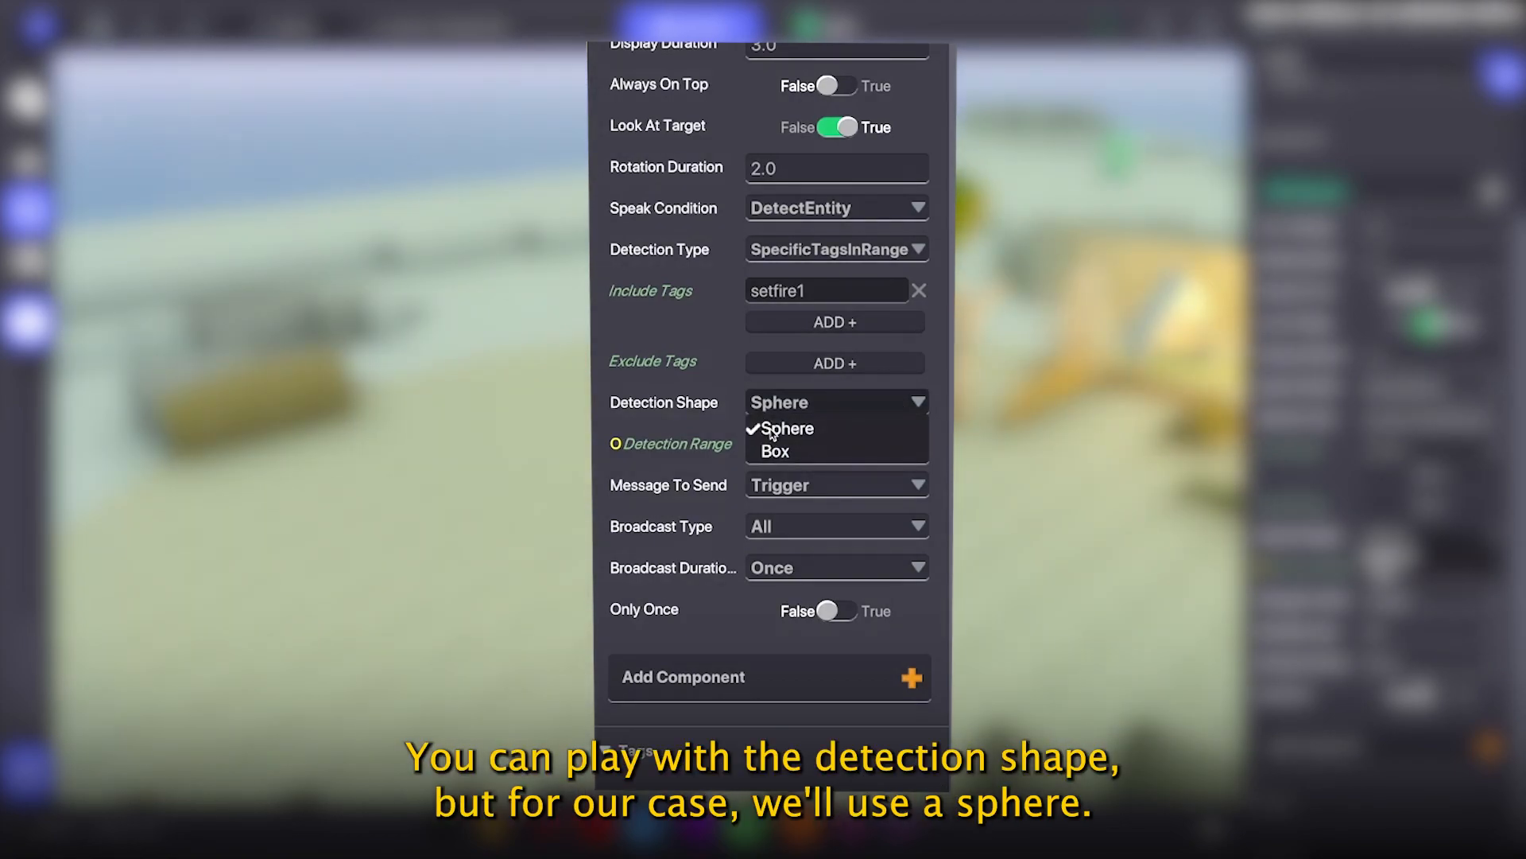
left_click(784, 427)
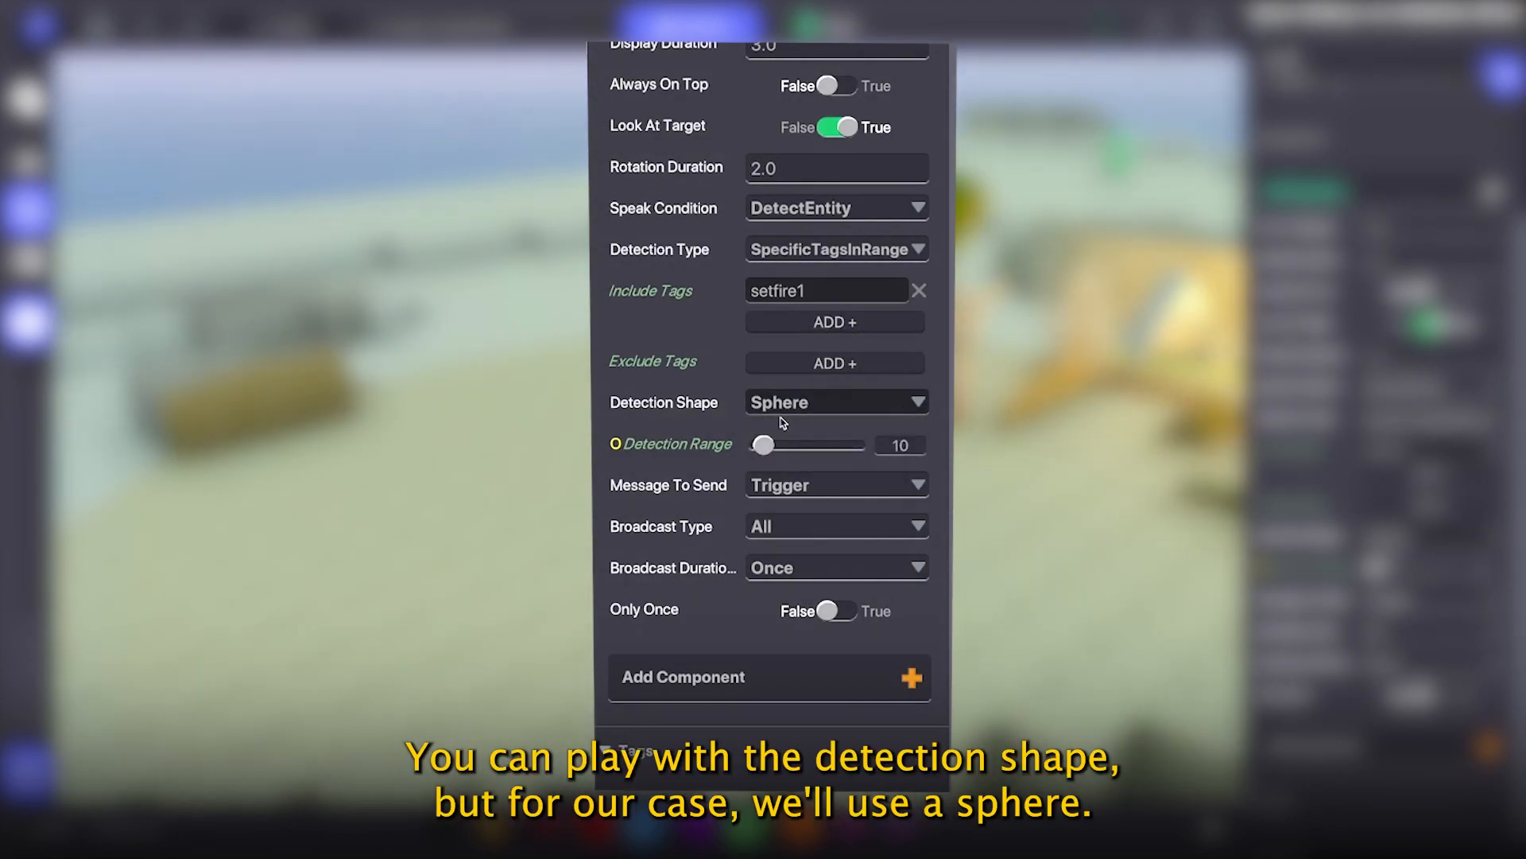
left_click_drag(764, 445, 759, 448)
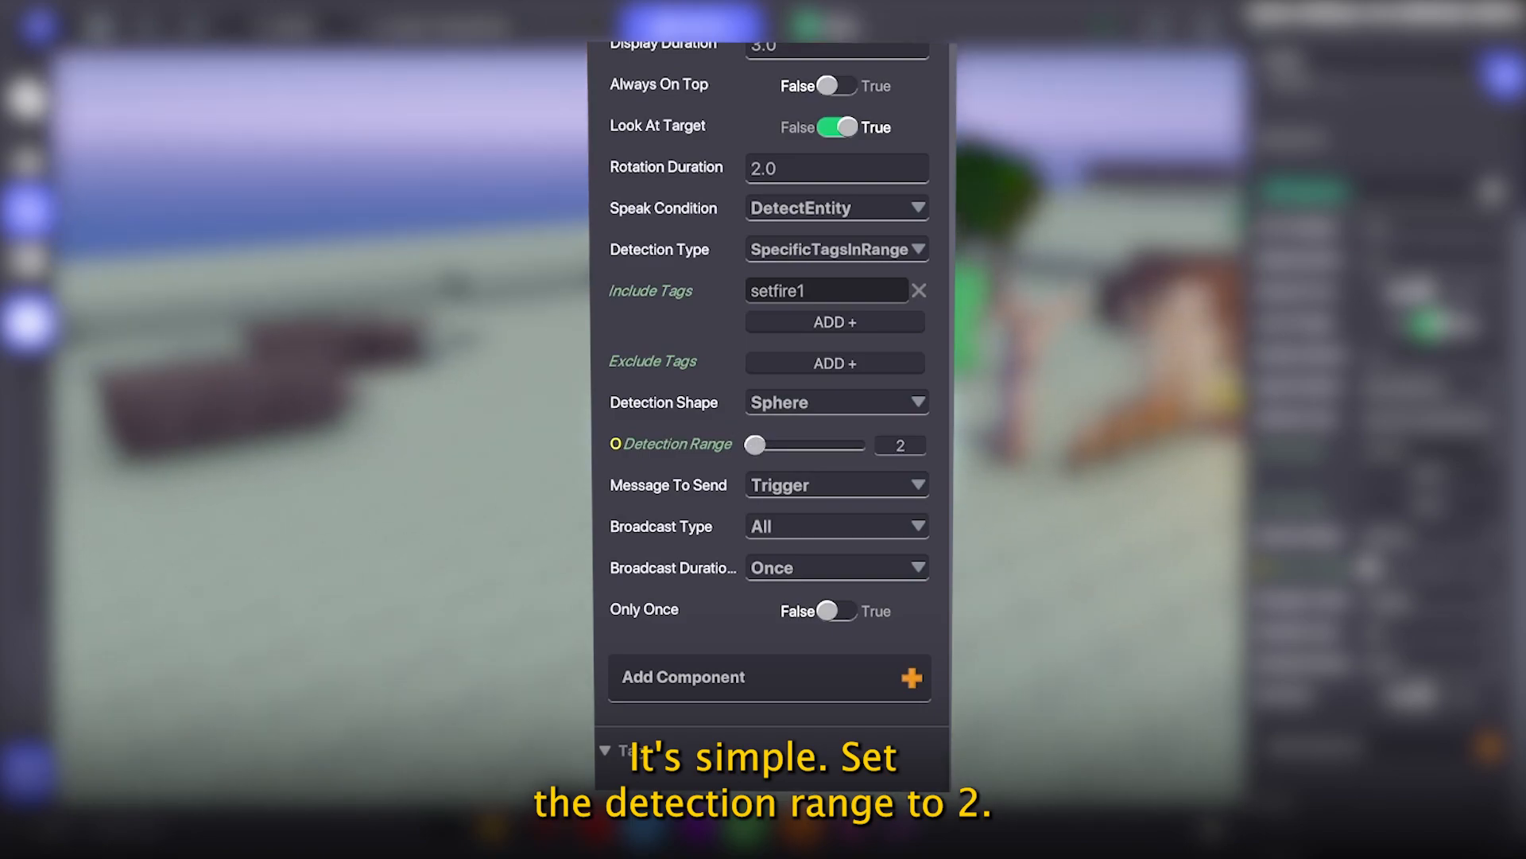
Set the Speaker's message to send to "Fire1"
left_click(791, 487)
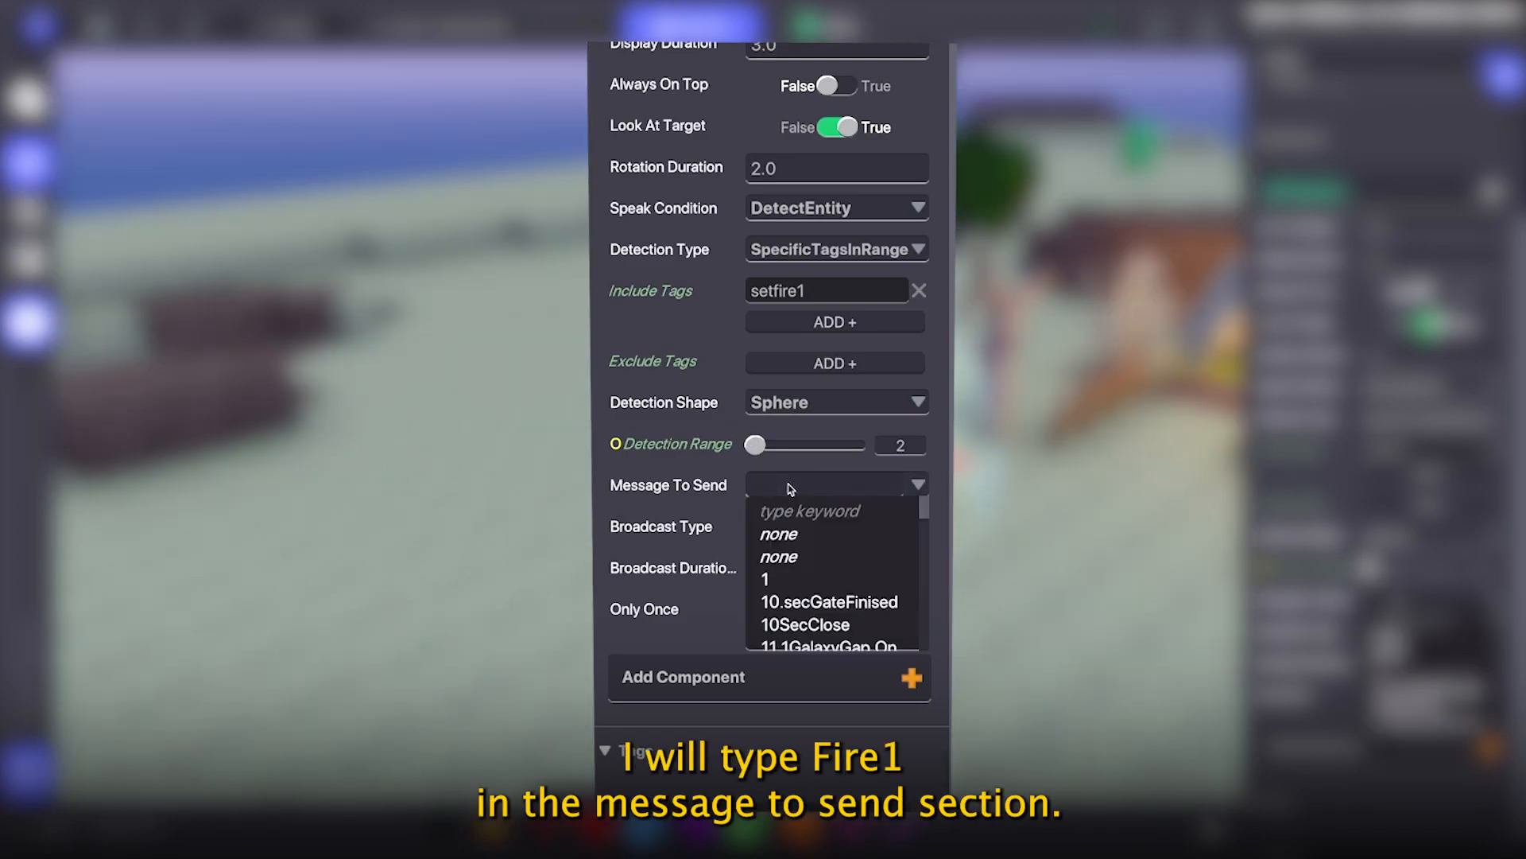
type("Fireq")
key("BackSpace")
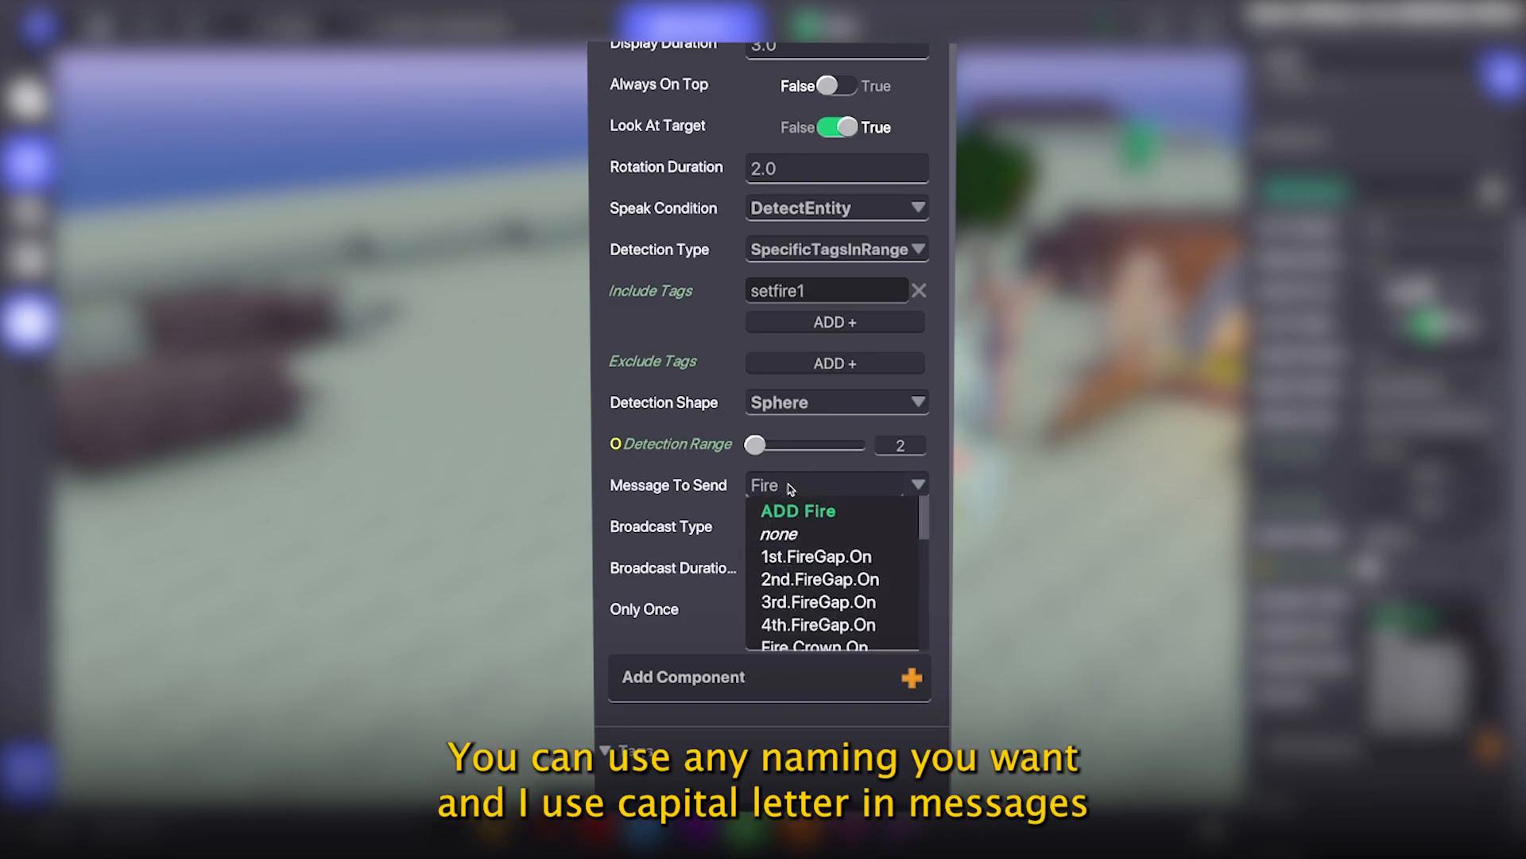
type("1")
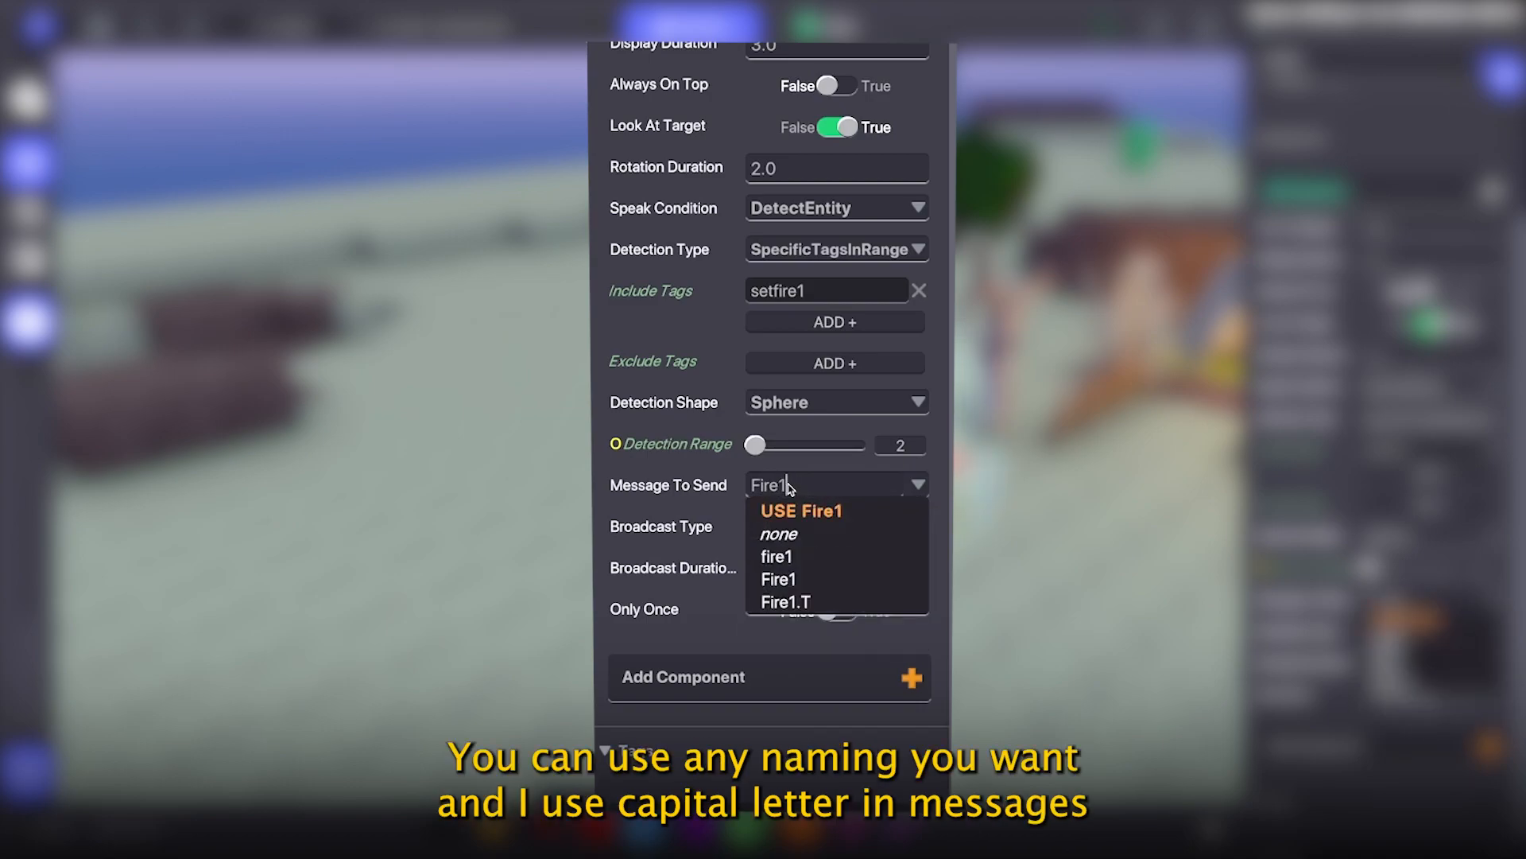
left_click(826, 519)
Set the Speaker's broadcast type to SpecificTagsInRange and its broadcast range to 4
left_click(815, 530)
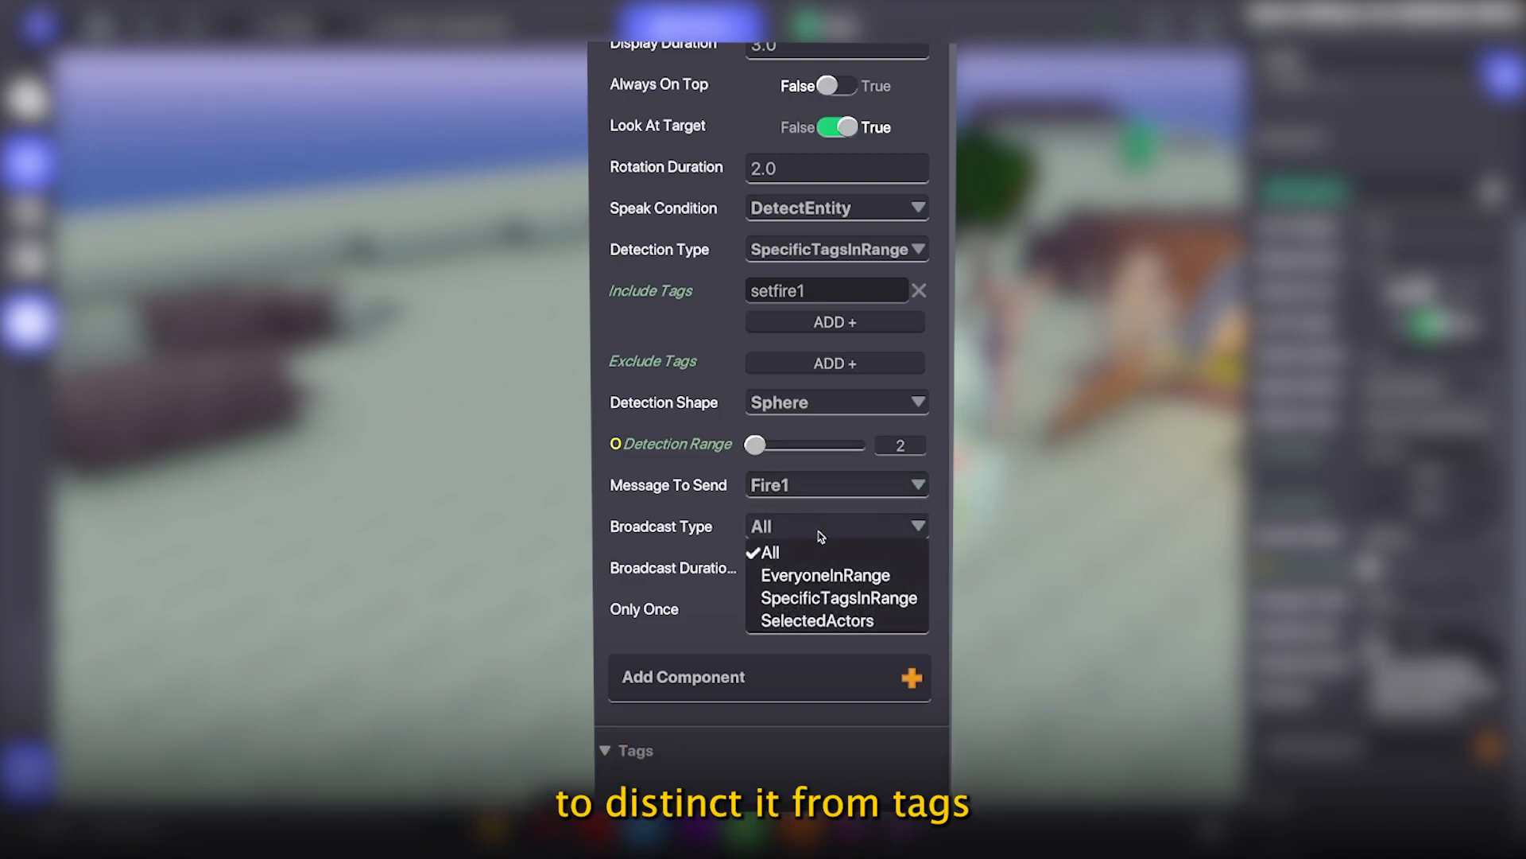
left_click(803, 598)
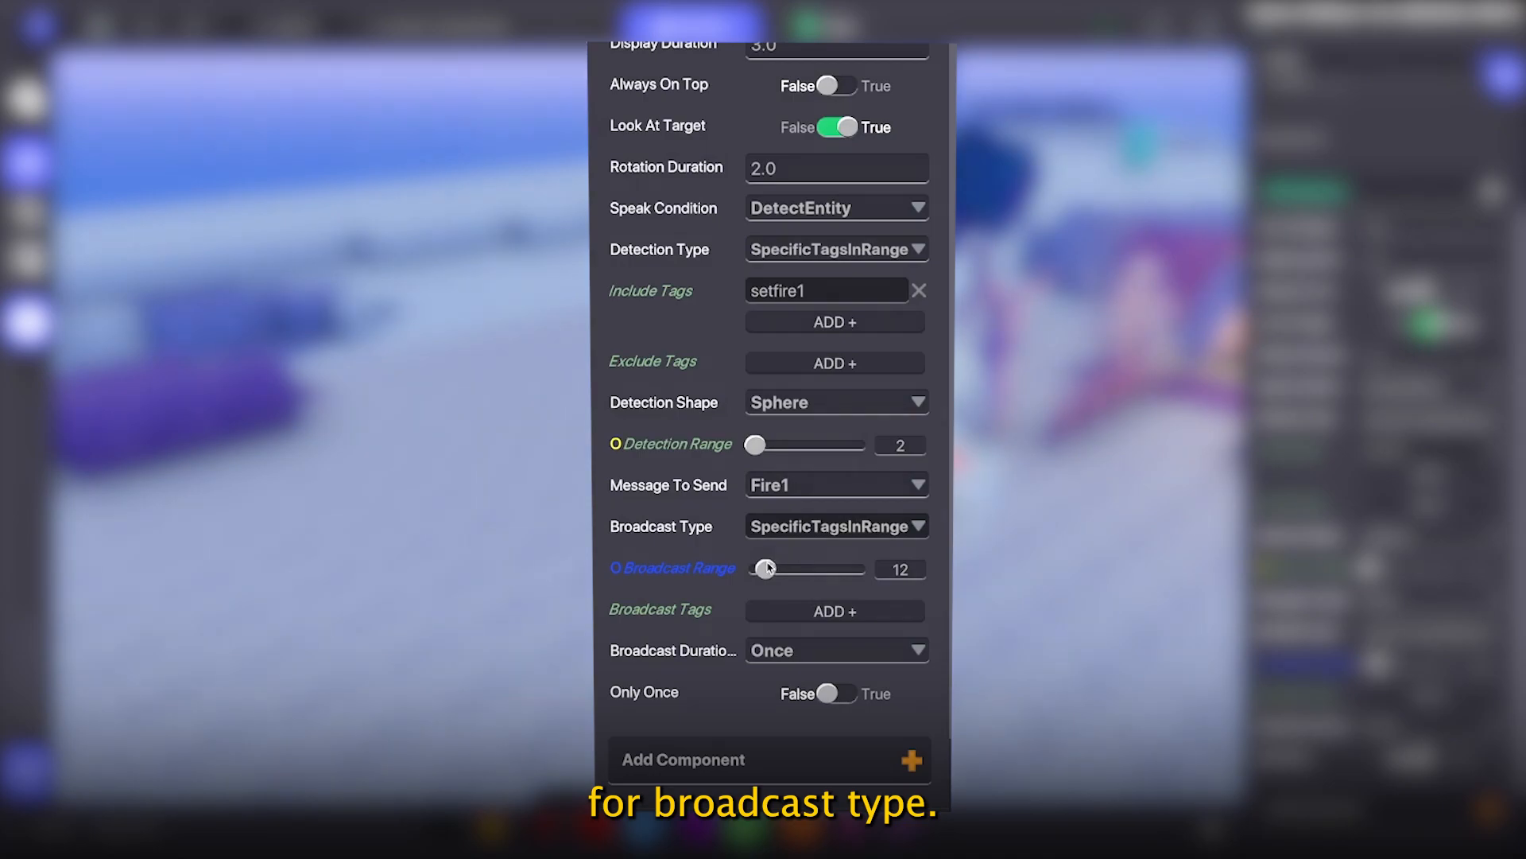
left_click_drag(767, 567, 757, 569)
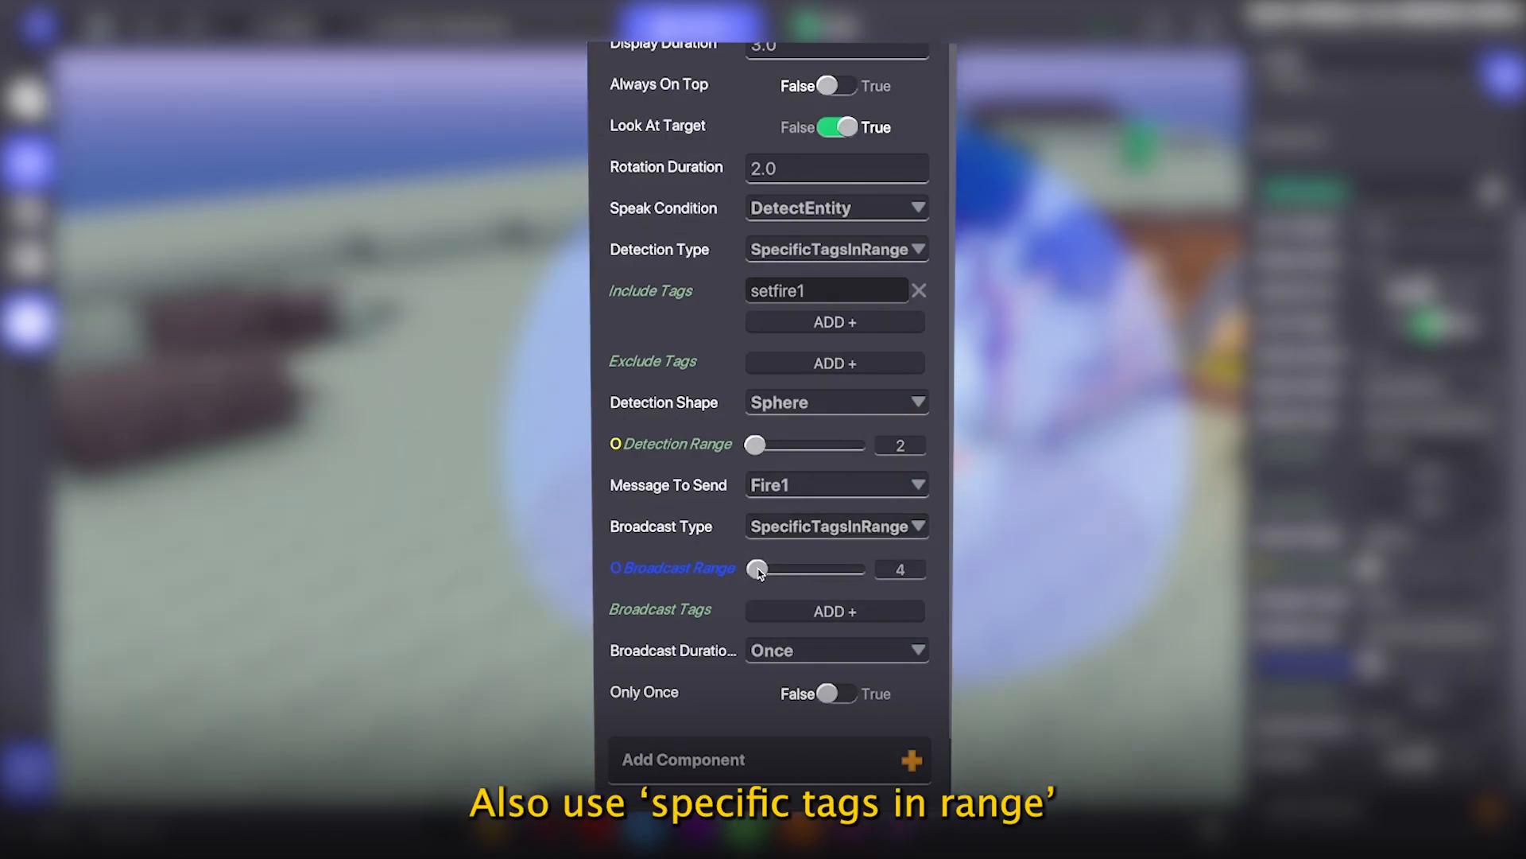
right_click_drag(1033, 477, 938, 437)
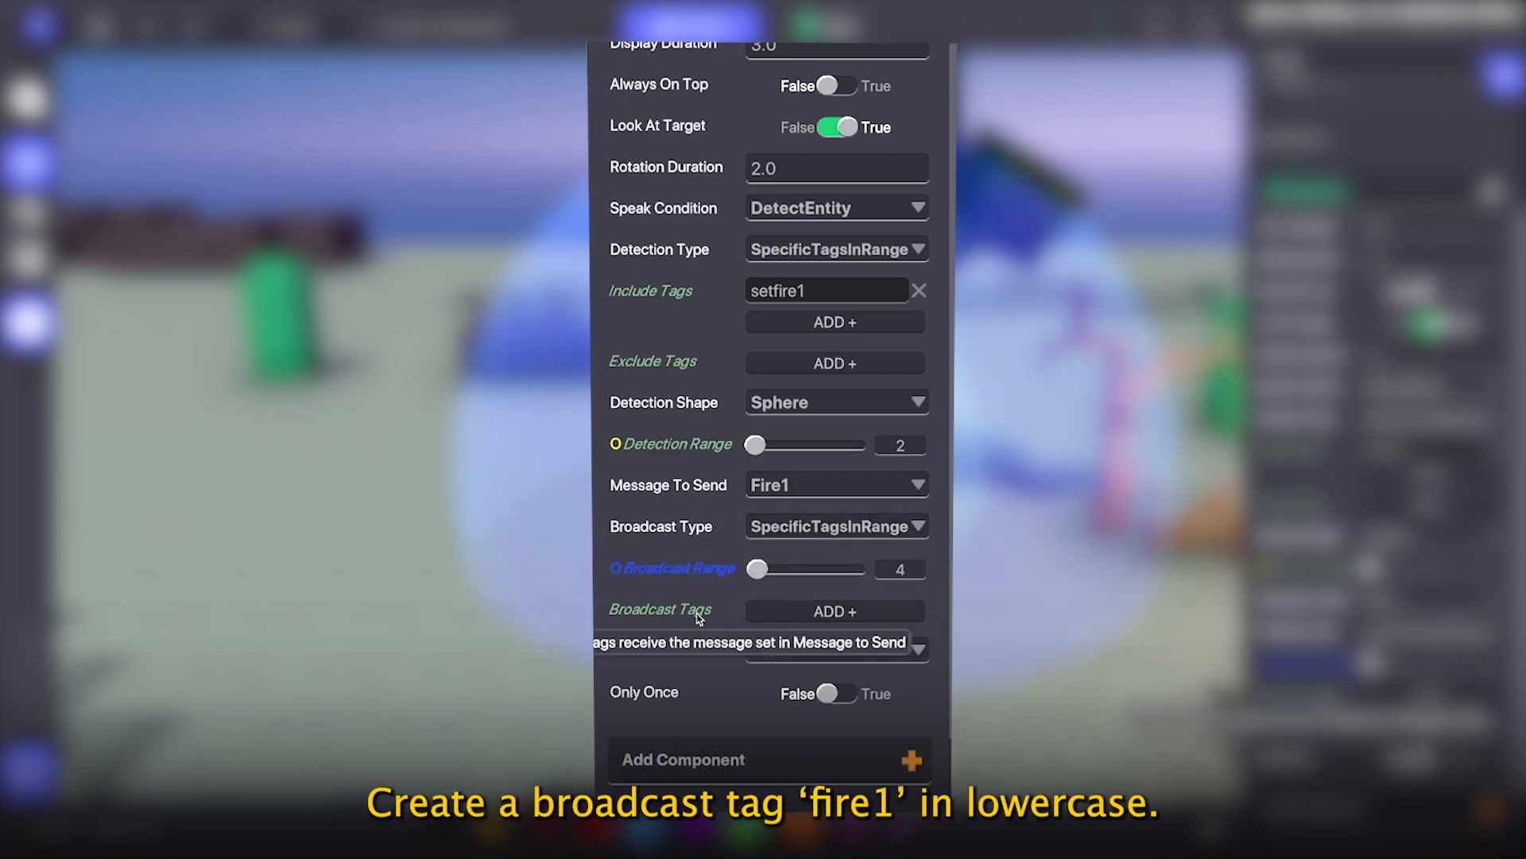
Add the broadcast tag "fire1" to the Speaker and keep its broadcast duration at Once
left_click(802, 611)
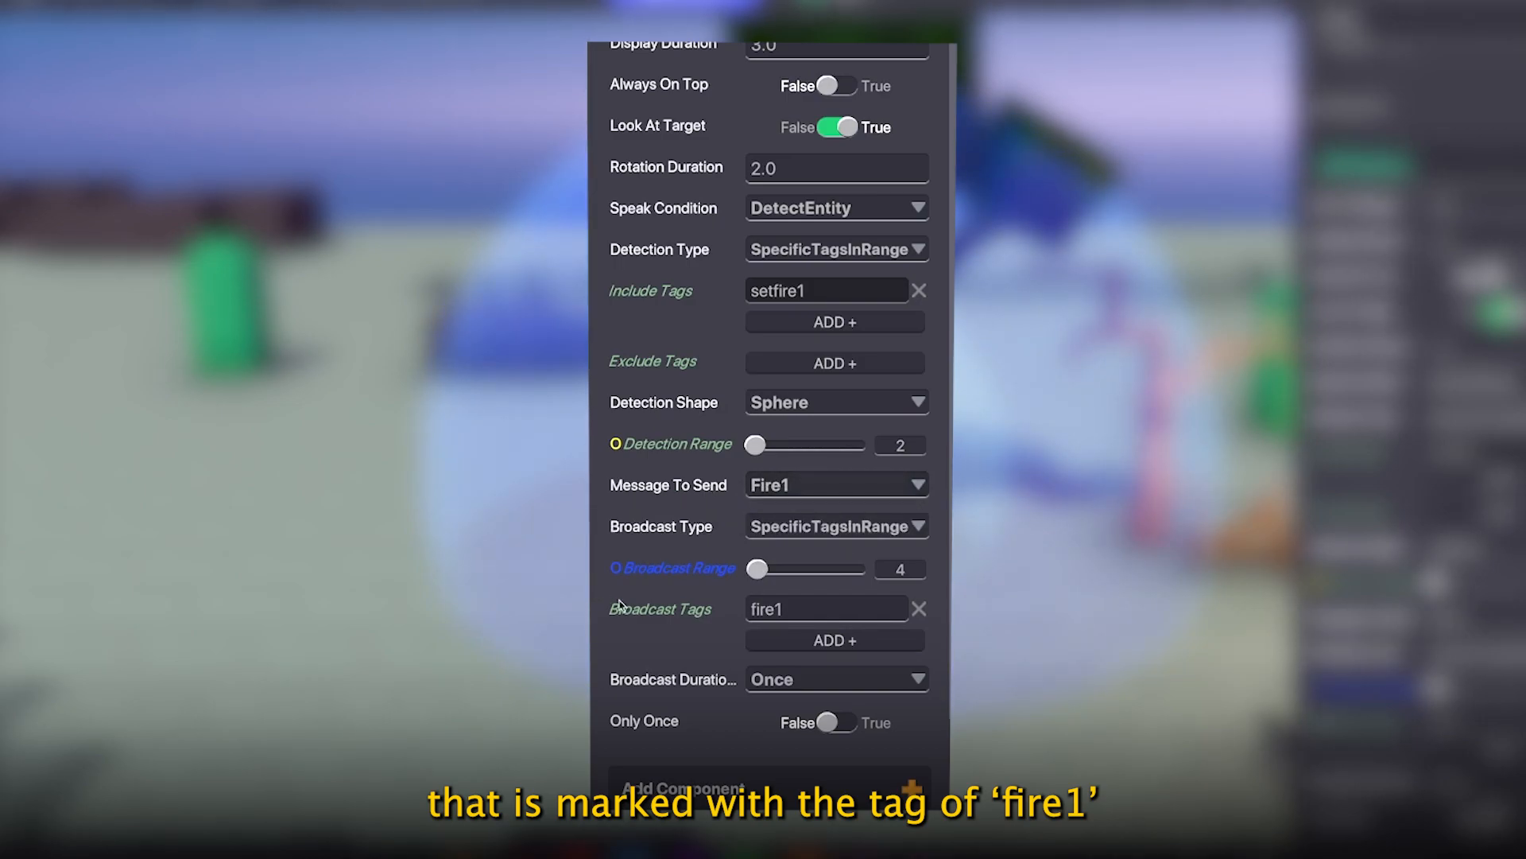
scroll(716, 583, "down", 2)
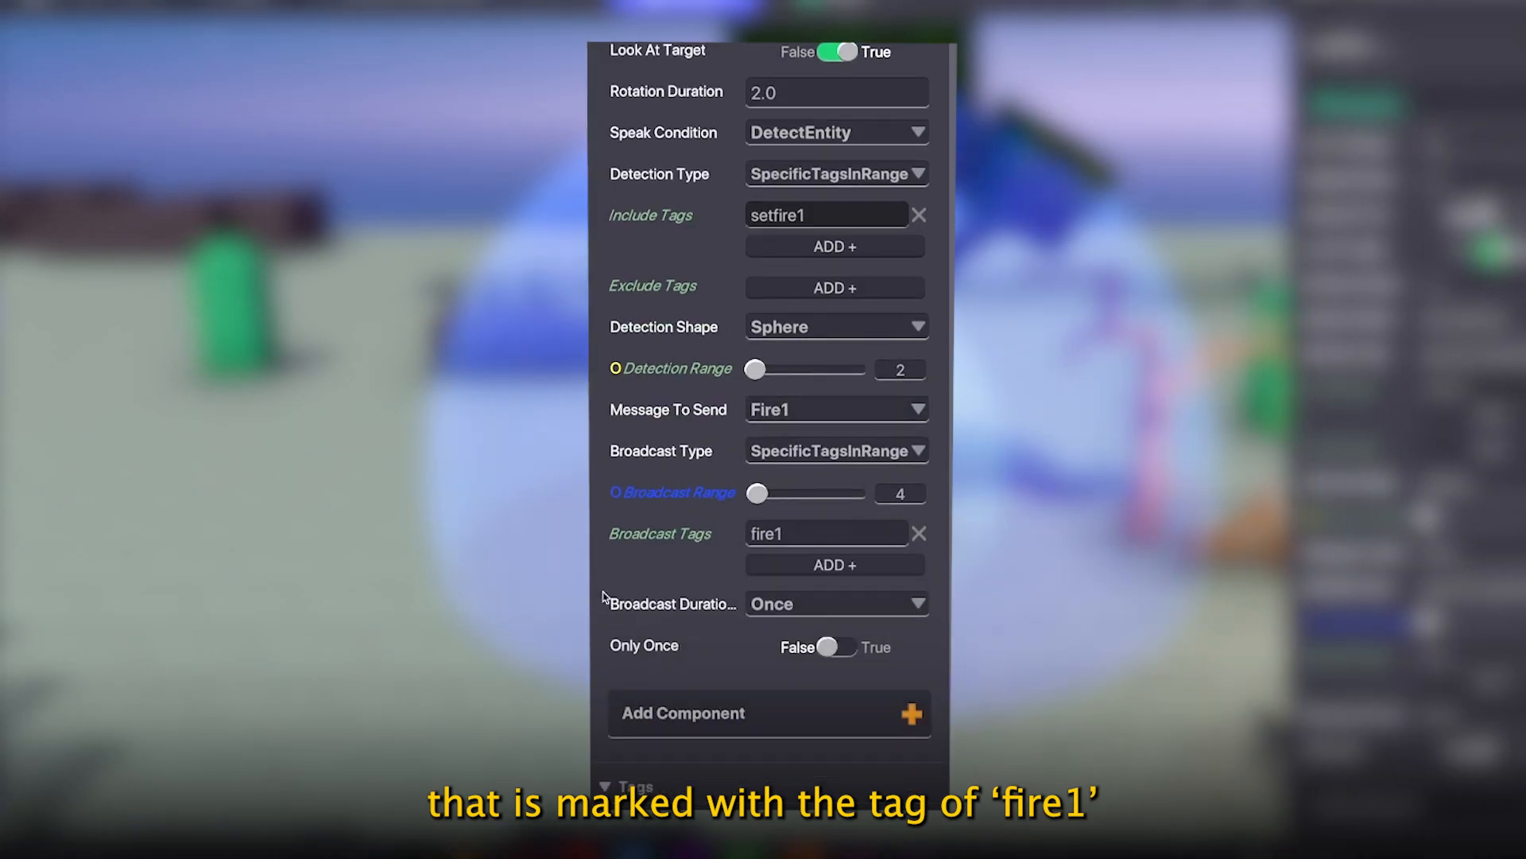
left_click(907, 606)
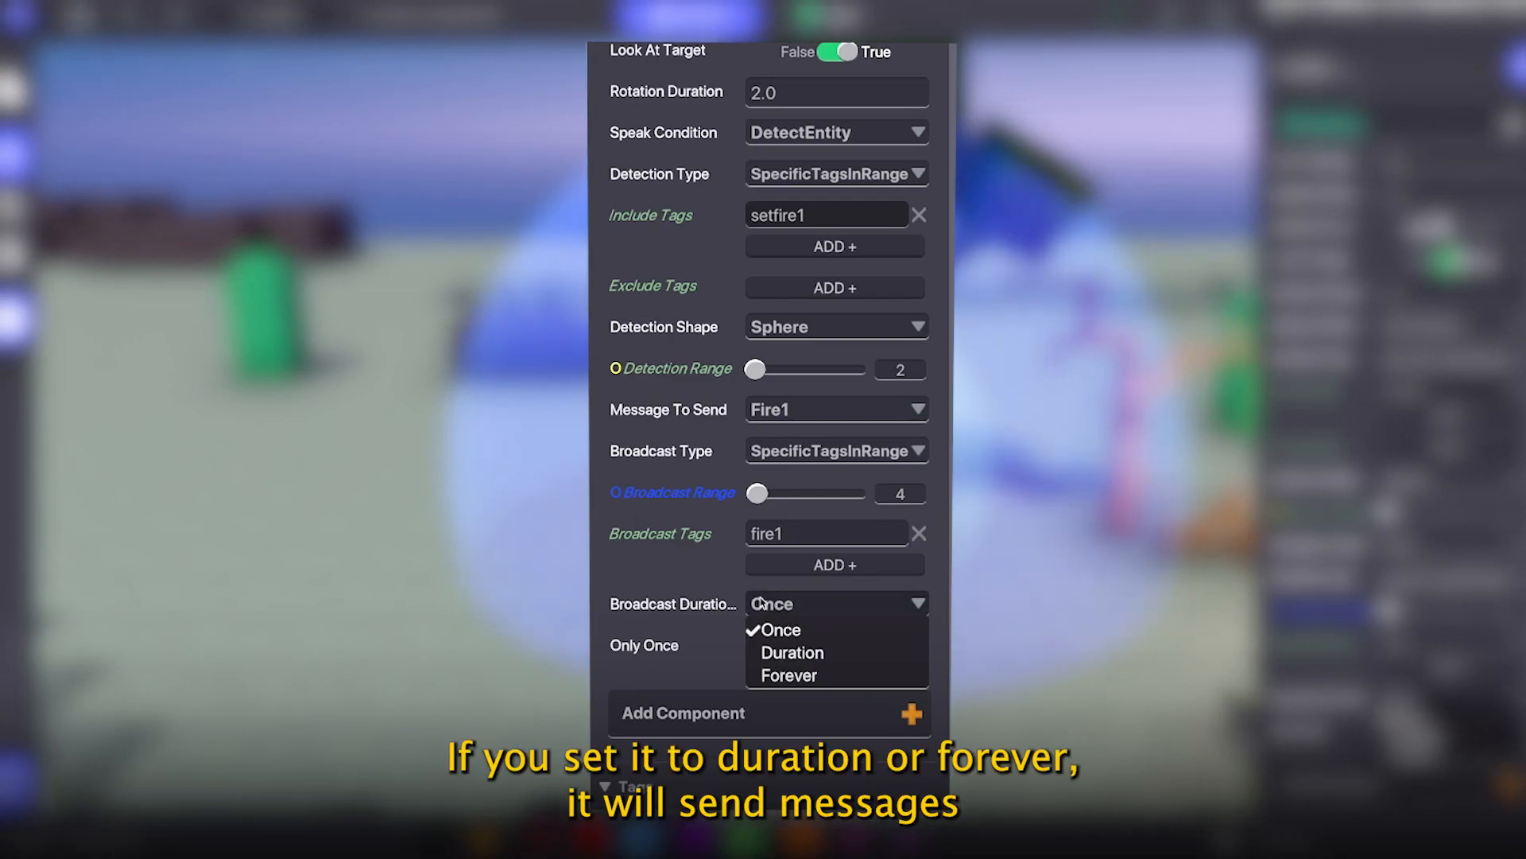
left_click(677, 583)
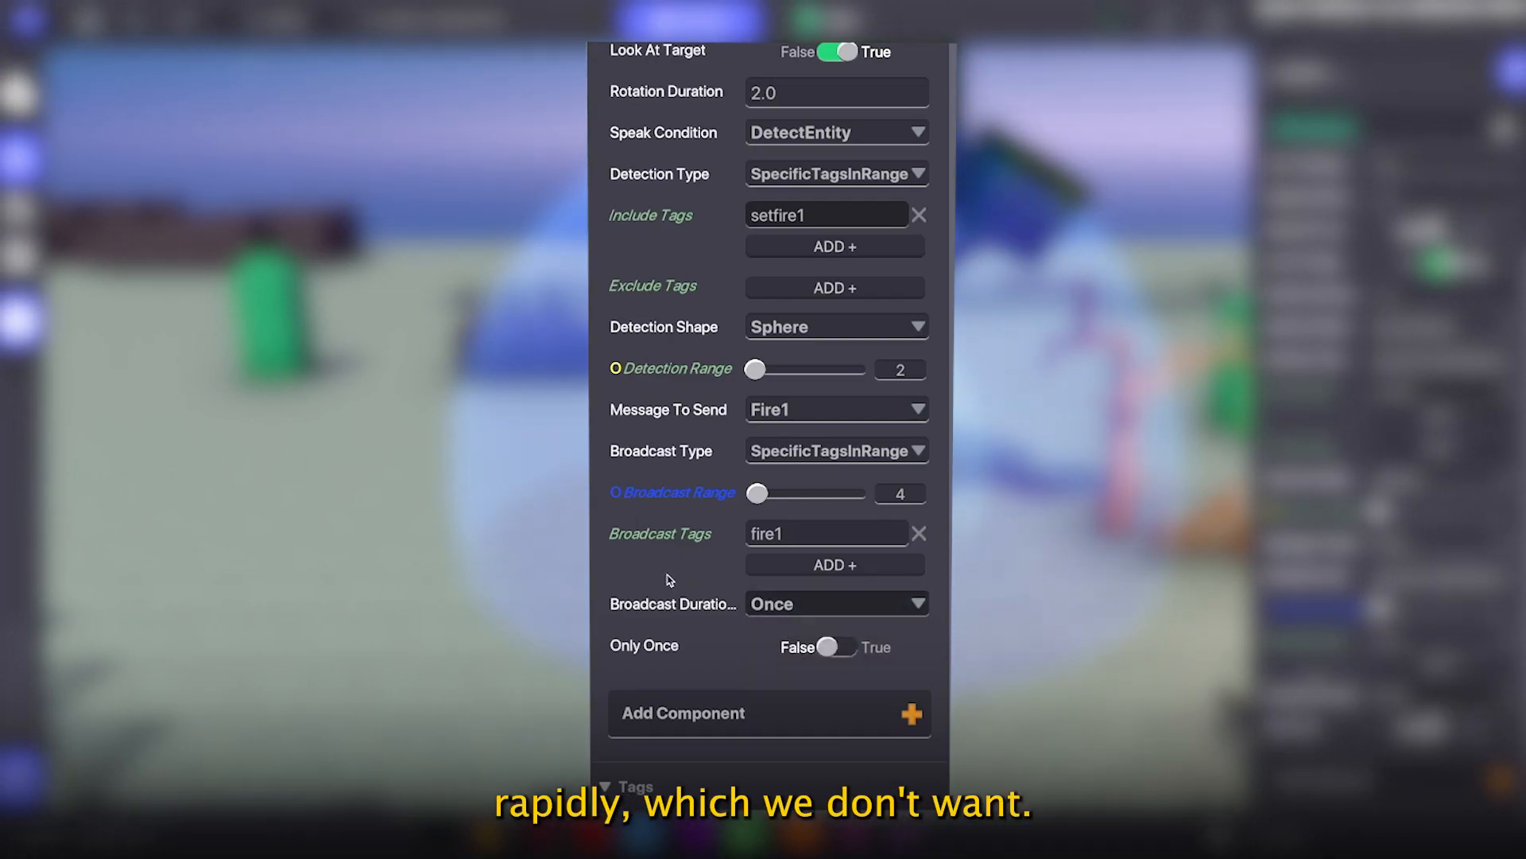
scroll(659, 580, "down", 1)
scroll(659, 580, "up", 5)
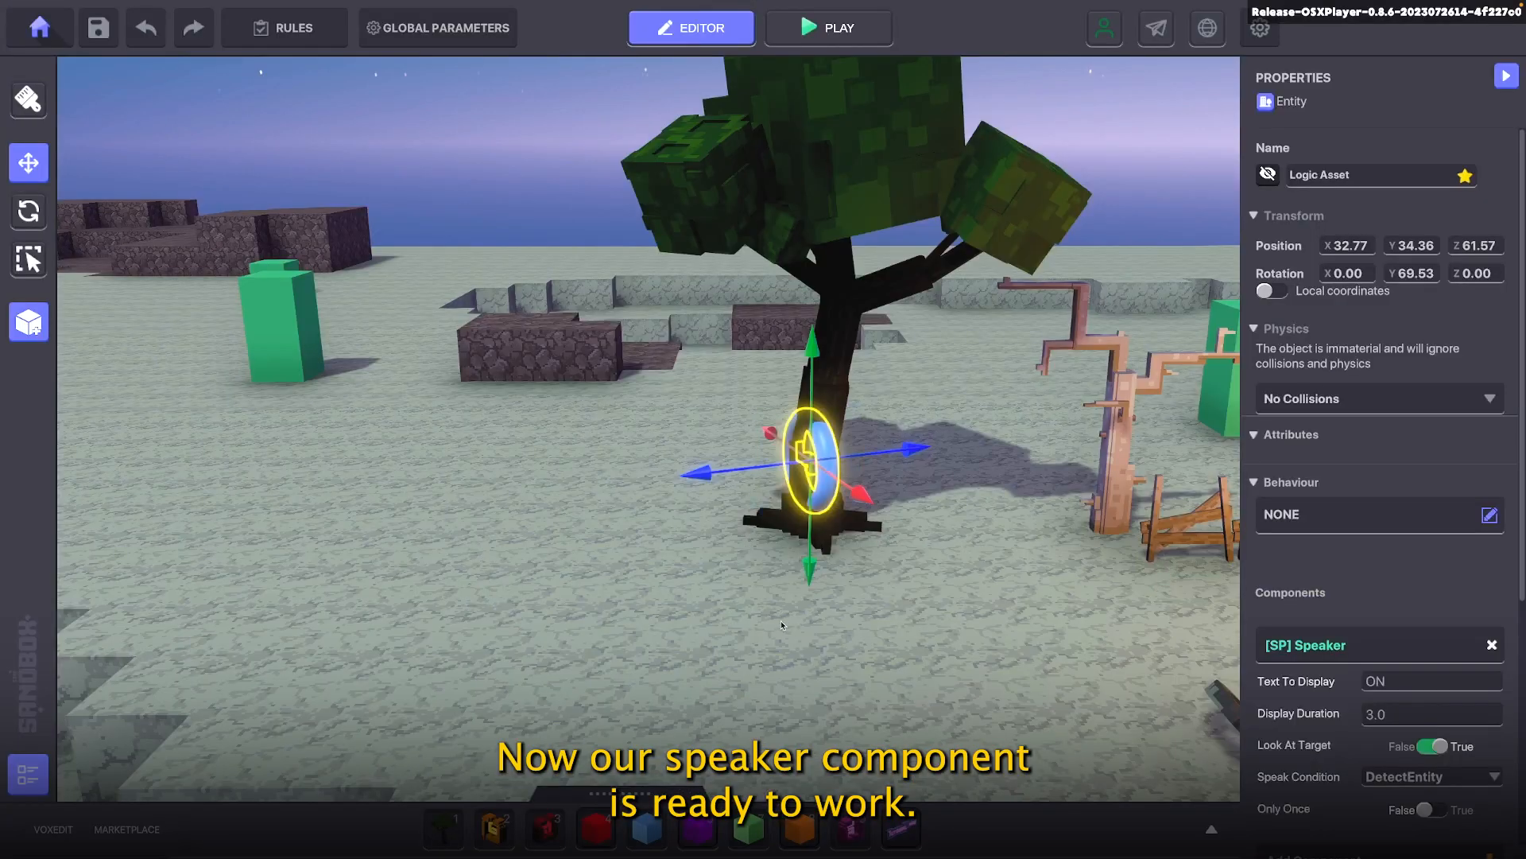
Place a Campfire asset on the open ground near the tree as a source of fire
right_click_drag(781, 625, 1053, 615)
scroll(767, 465, "up", 6)
right_click_drag(688, 501, 457, 543)
scroll(657, 524, "down", 6)
scroll(657, 524, "down", 2)
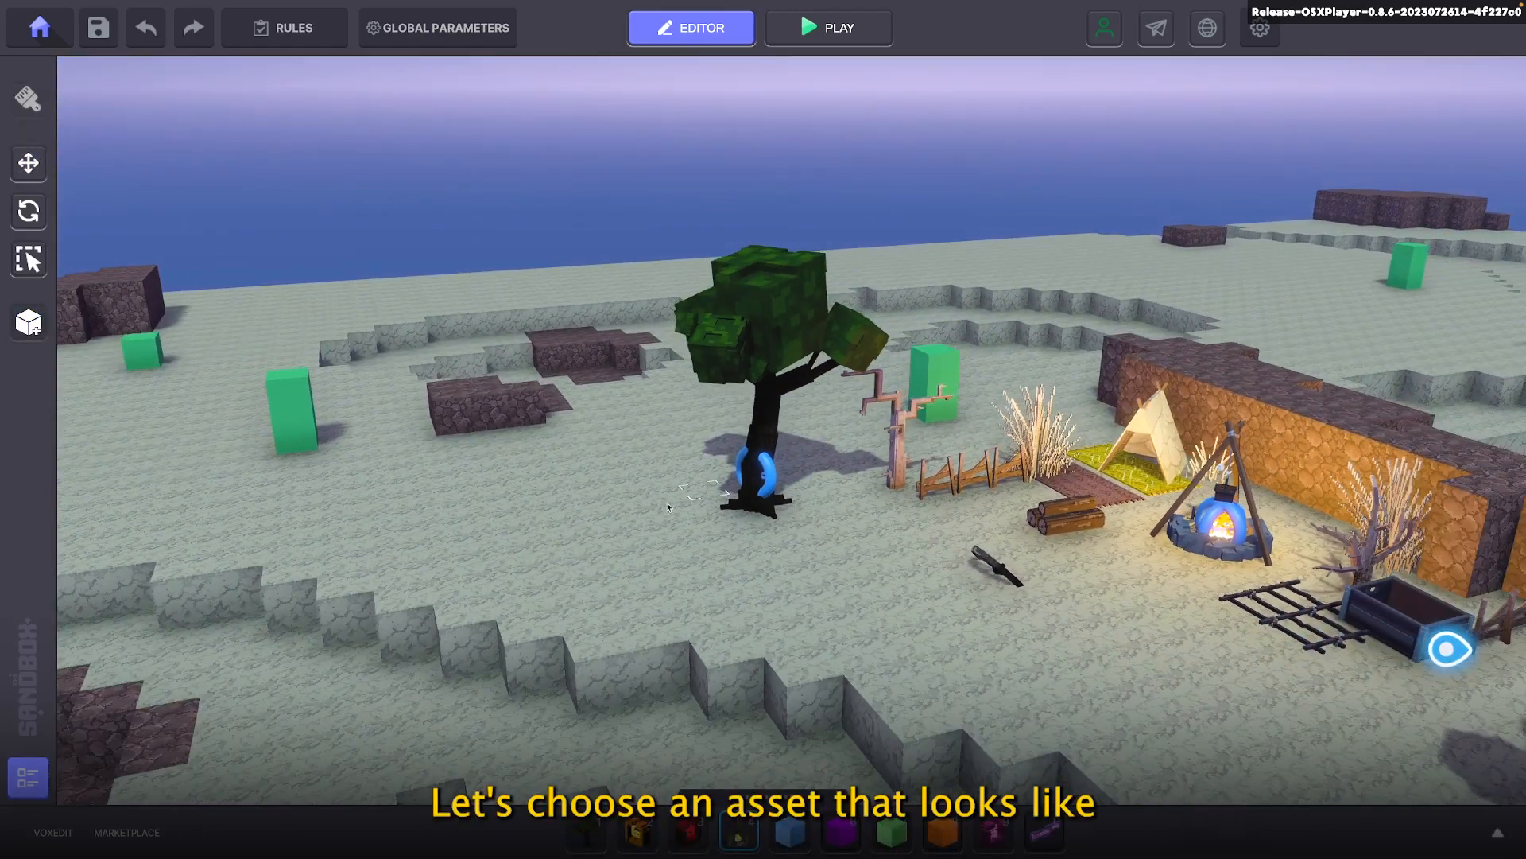
middle_click_drag(667, 506, 807, 521)
scroll(763, 541, "up", 3)
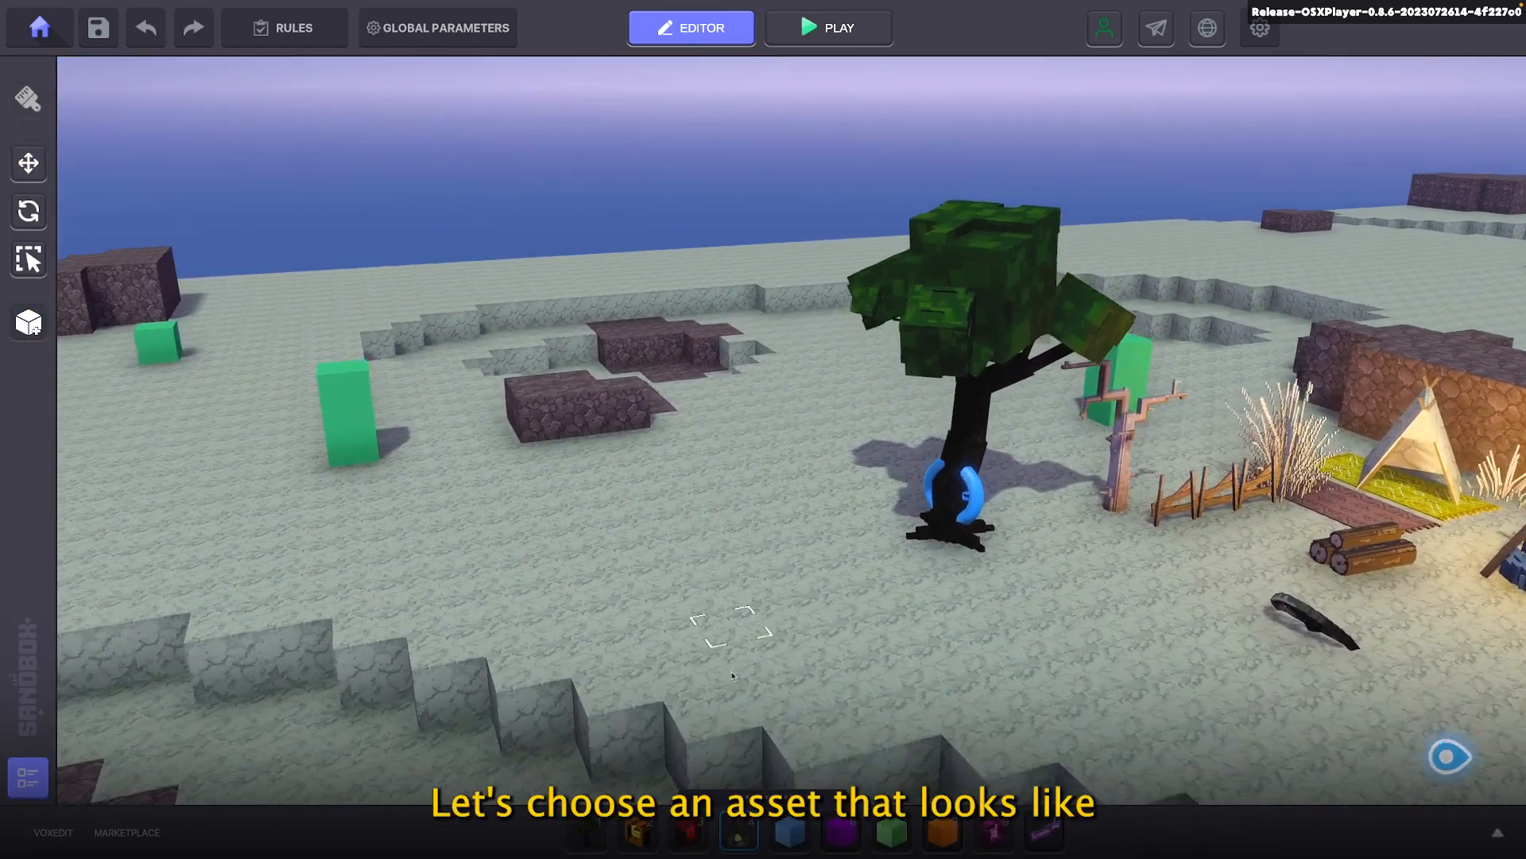
left_click(739, 832)
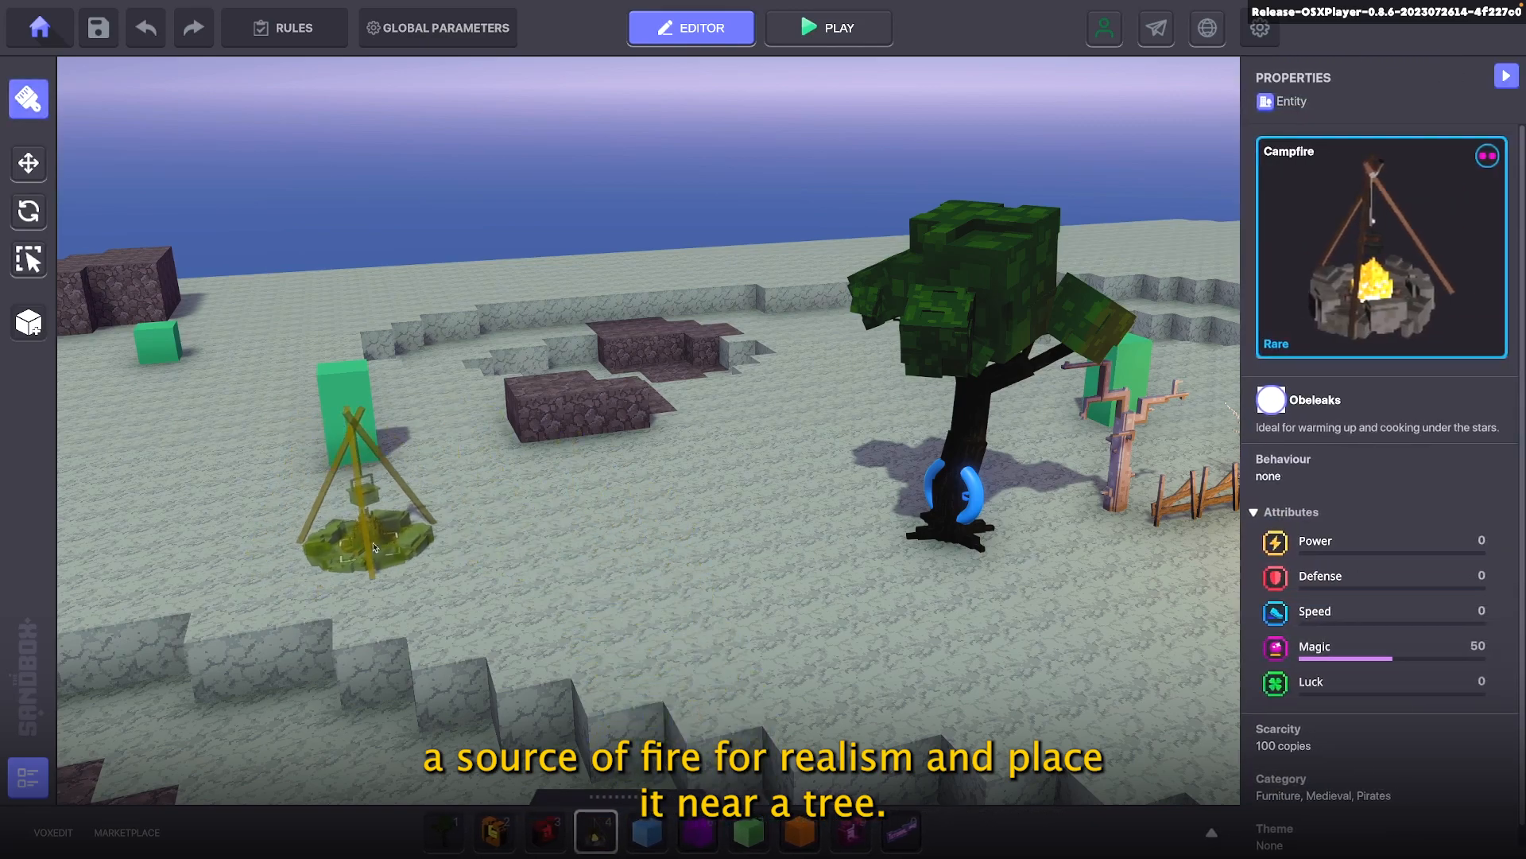
left_click(21, 174)
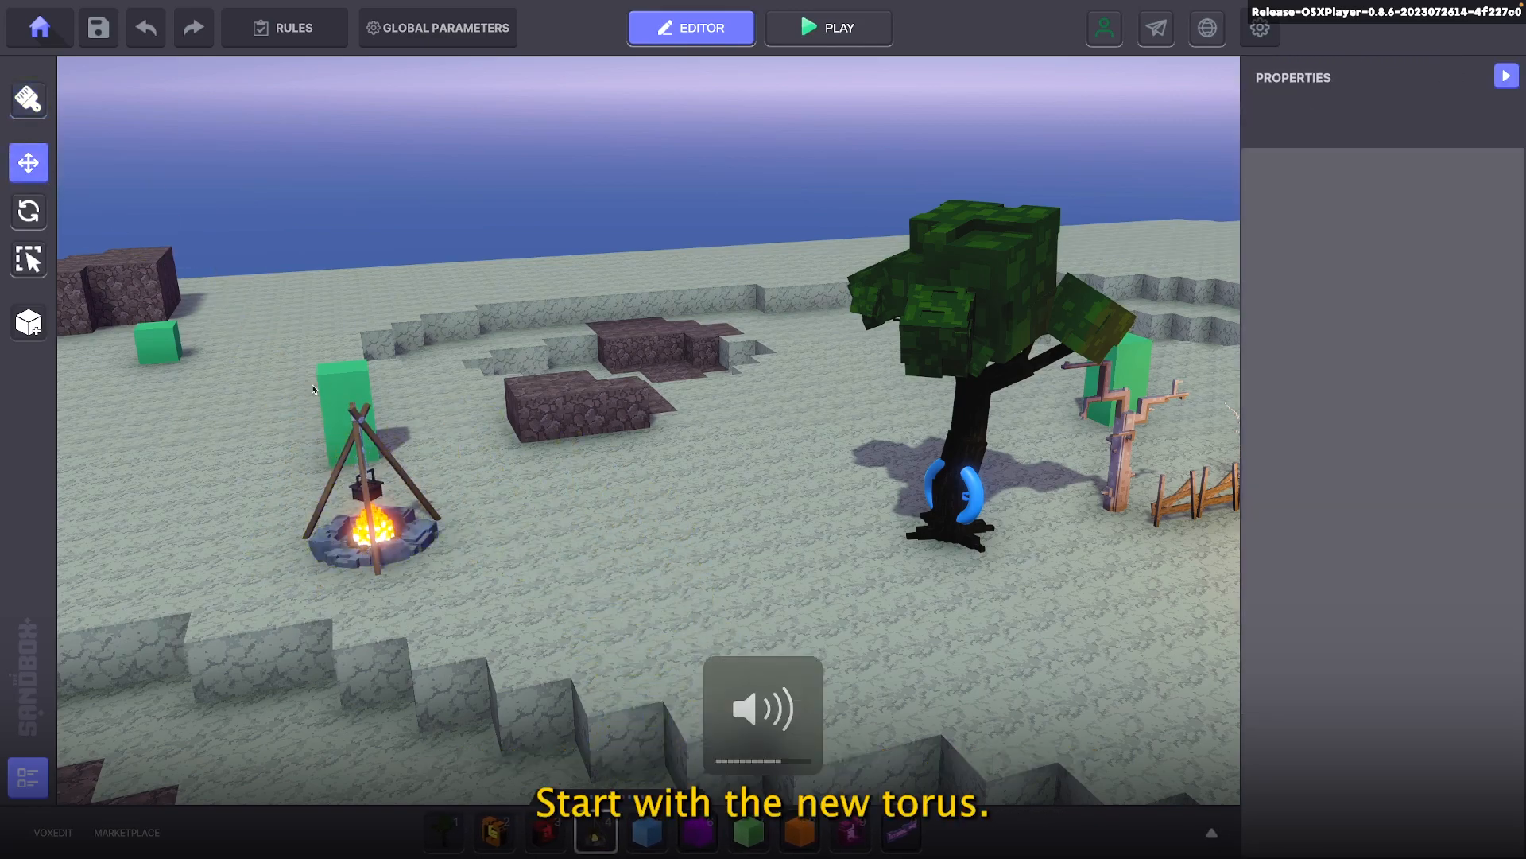
Place a VFX Asset on the ground between the campfire and the tree and select it for editing
key("BackSpace")
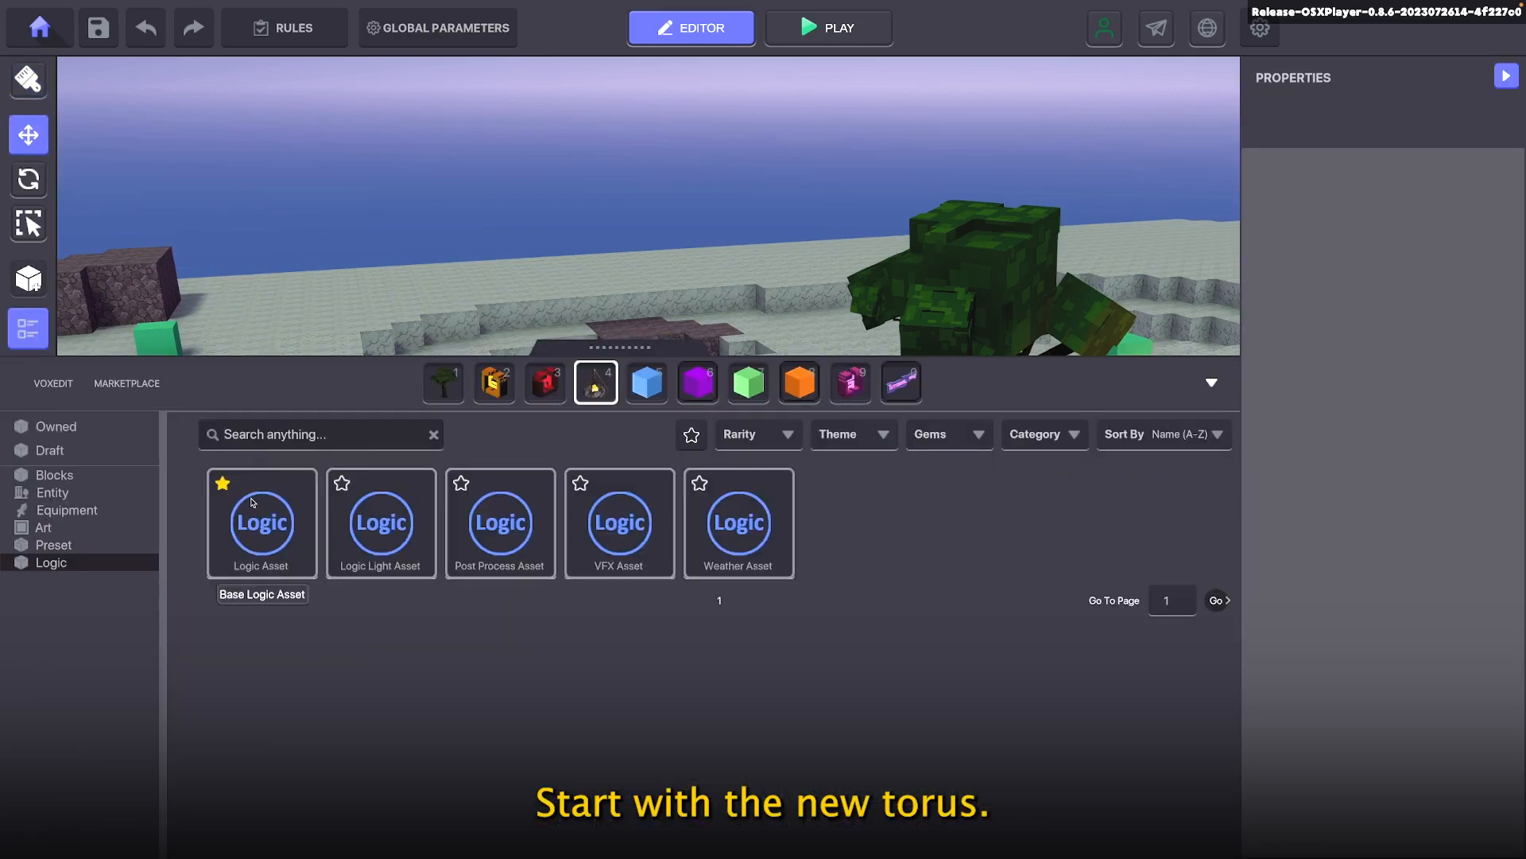
left_click(253, 502)
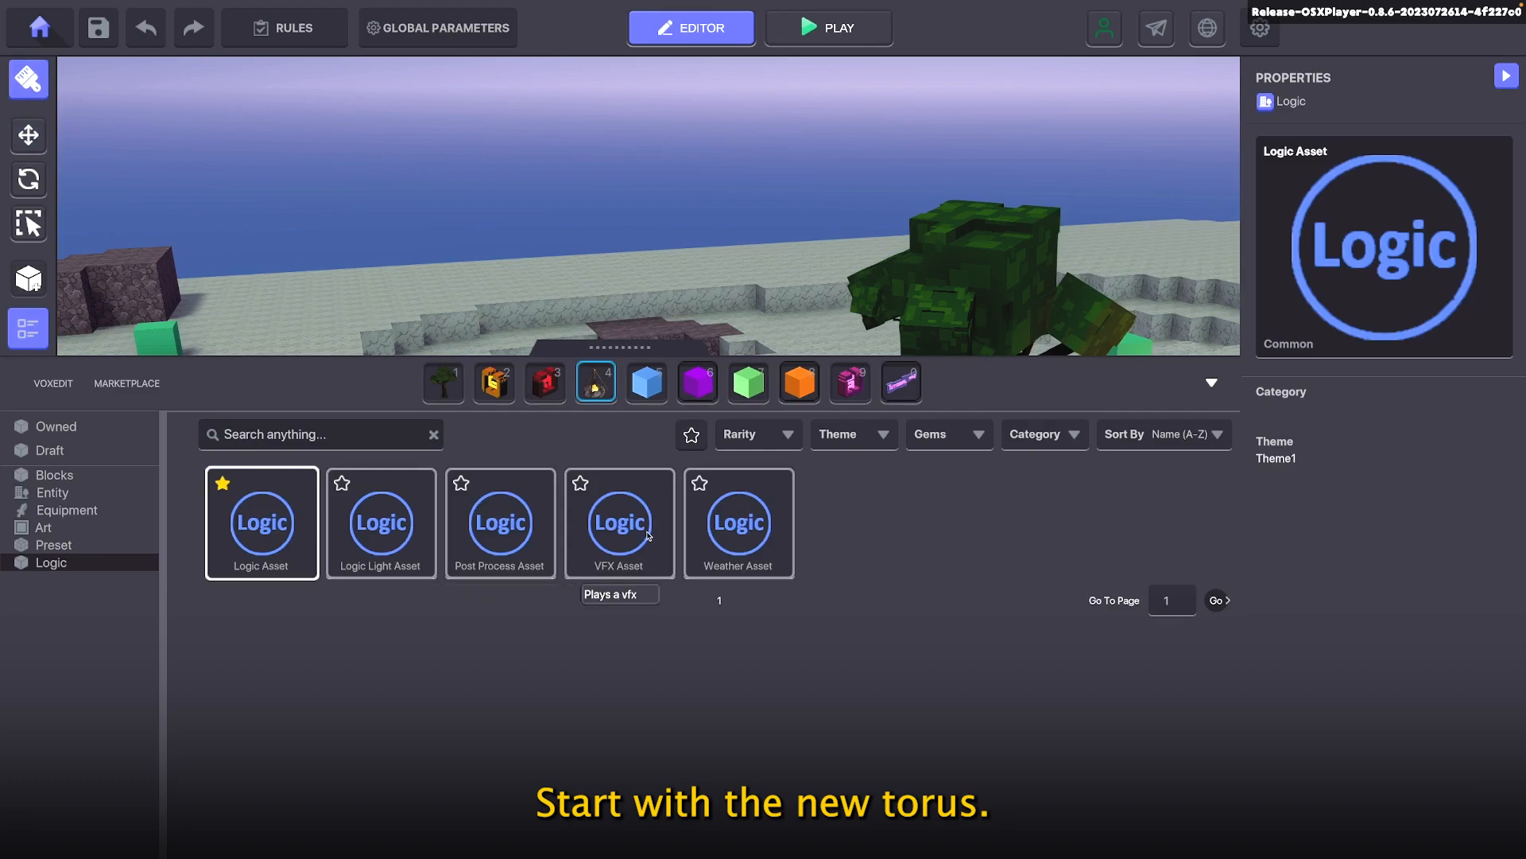
left_click_drag(602, 352, 588, 797)
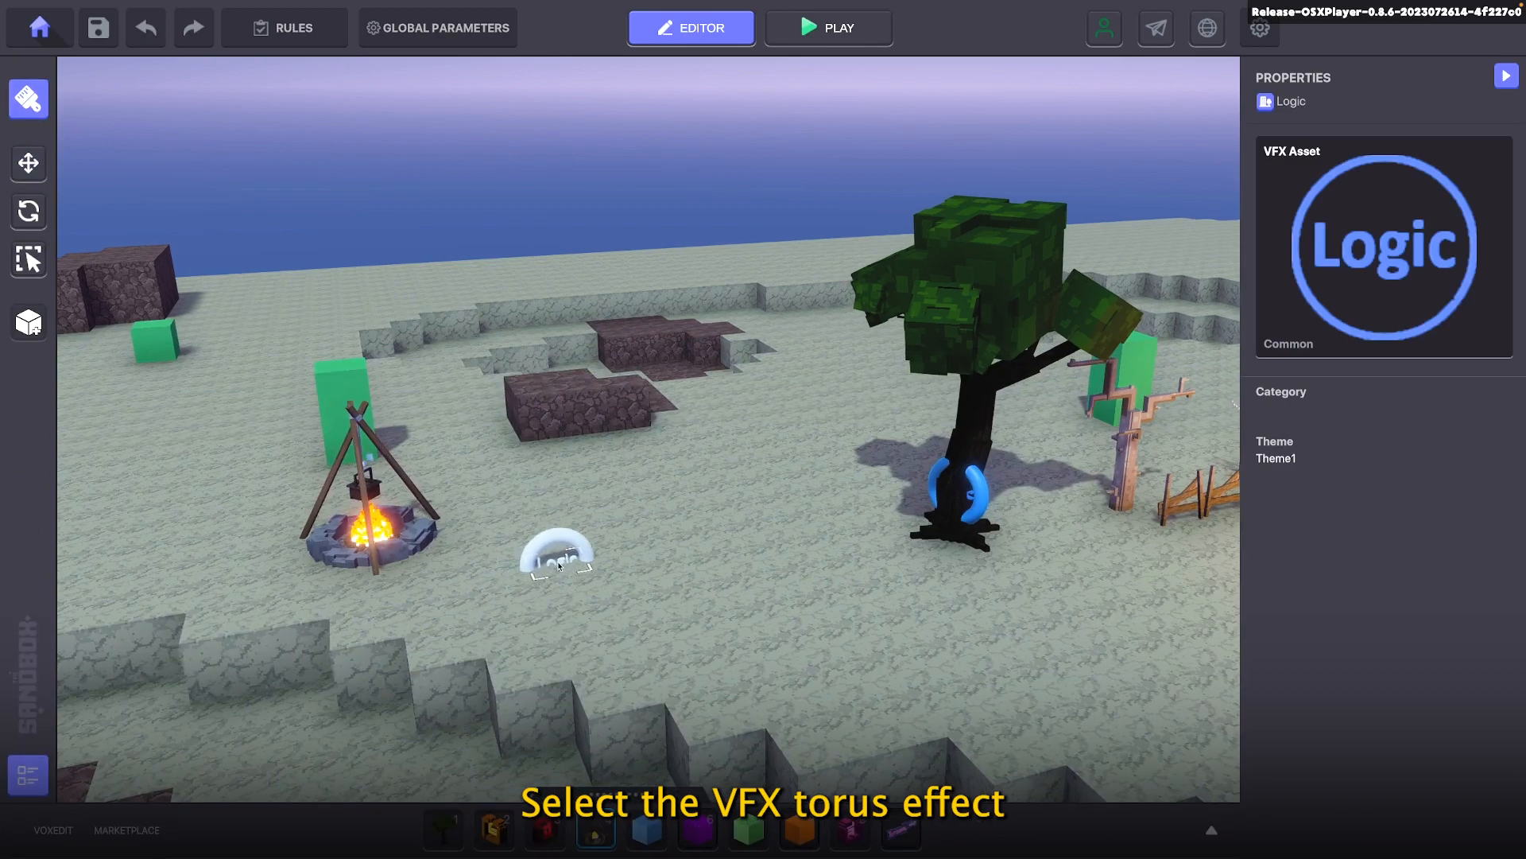
key("Escape")
left_click(595, 567)
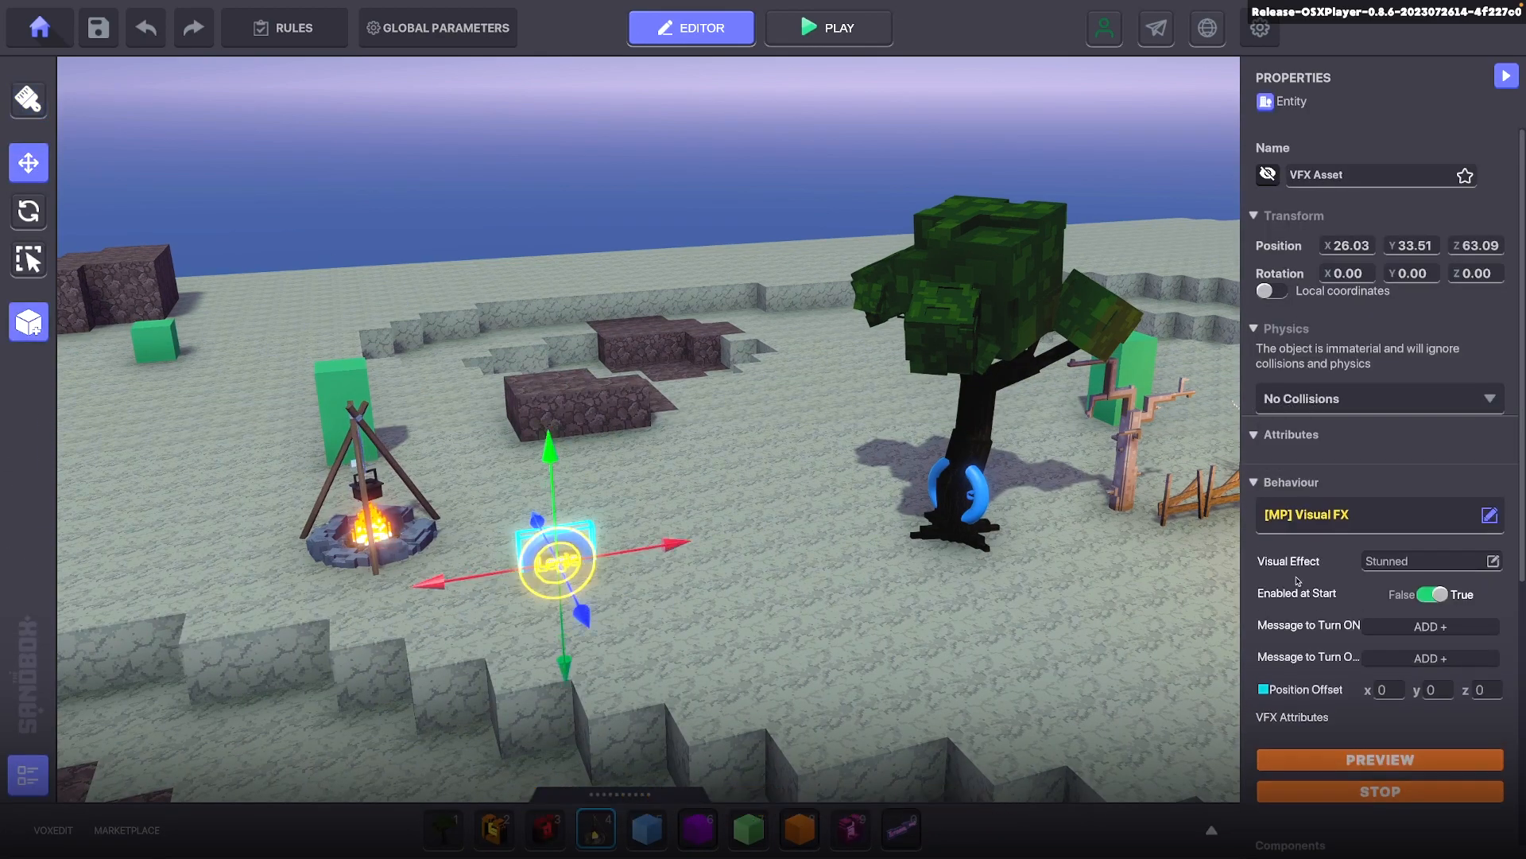
Set the VFX Asset's visual effect to Fire
left_click(1387, 564)
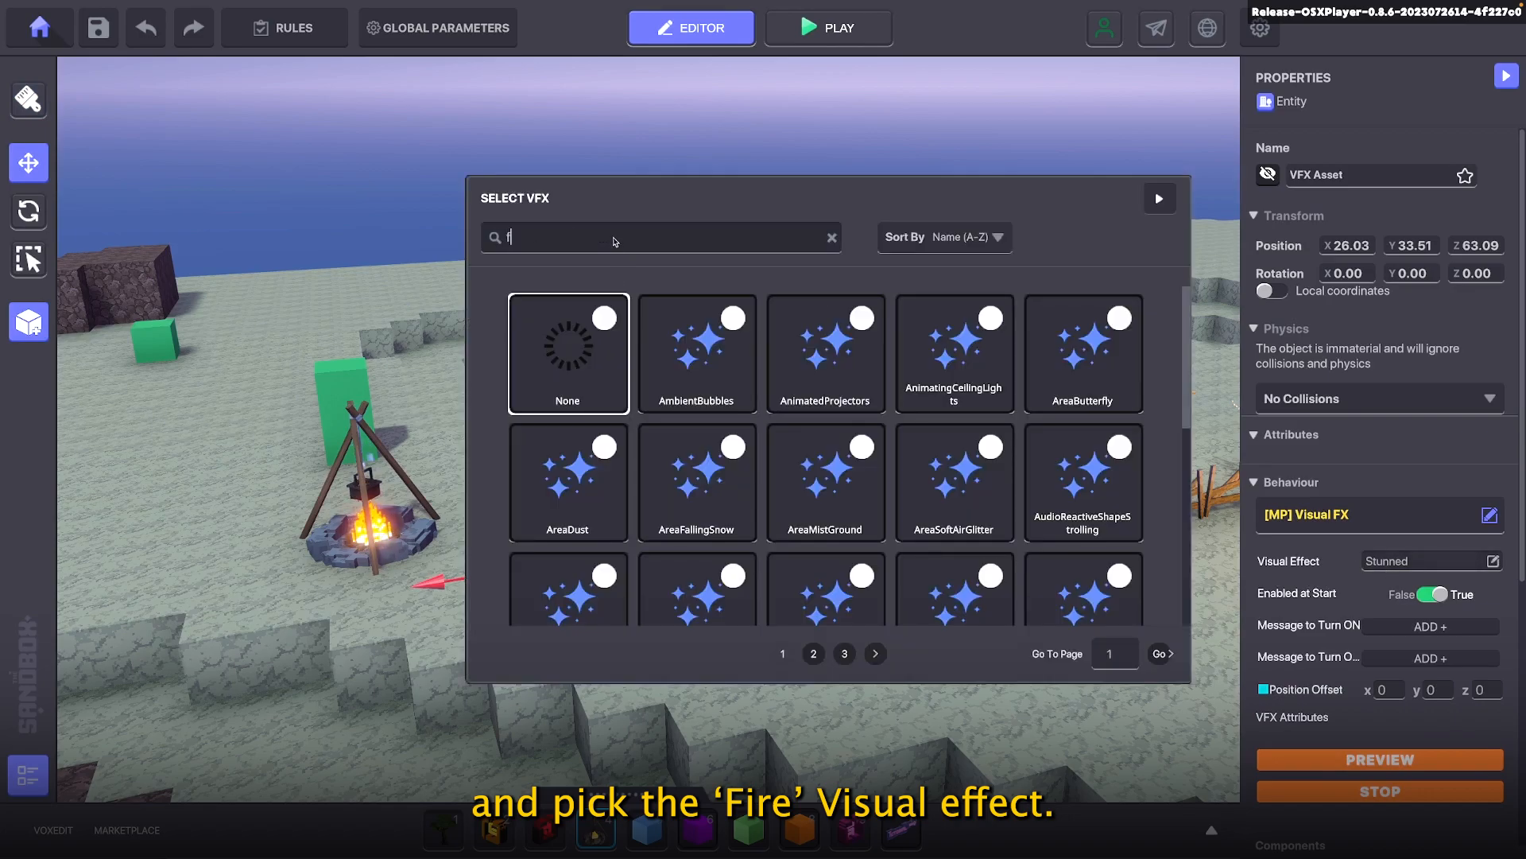
type("fire")
left_click(546, 378)
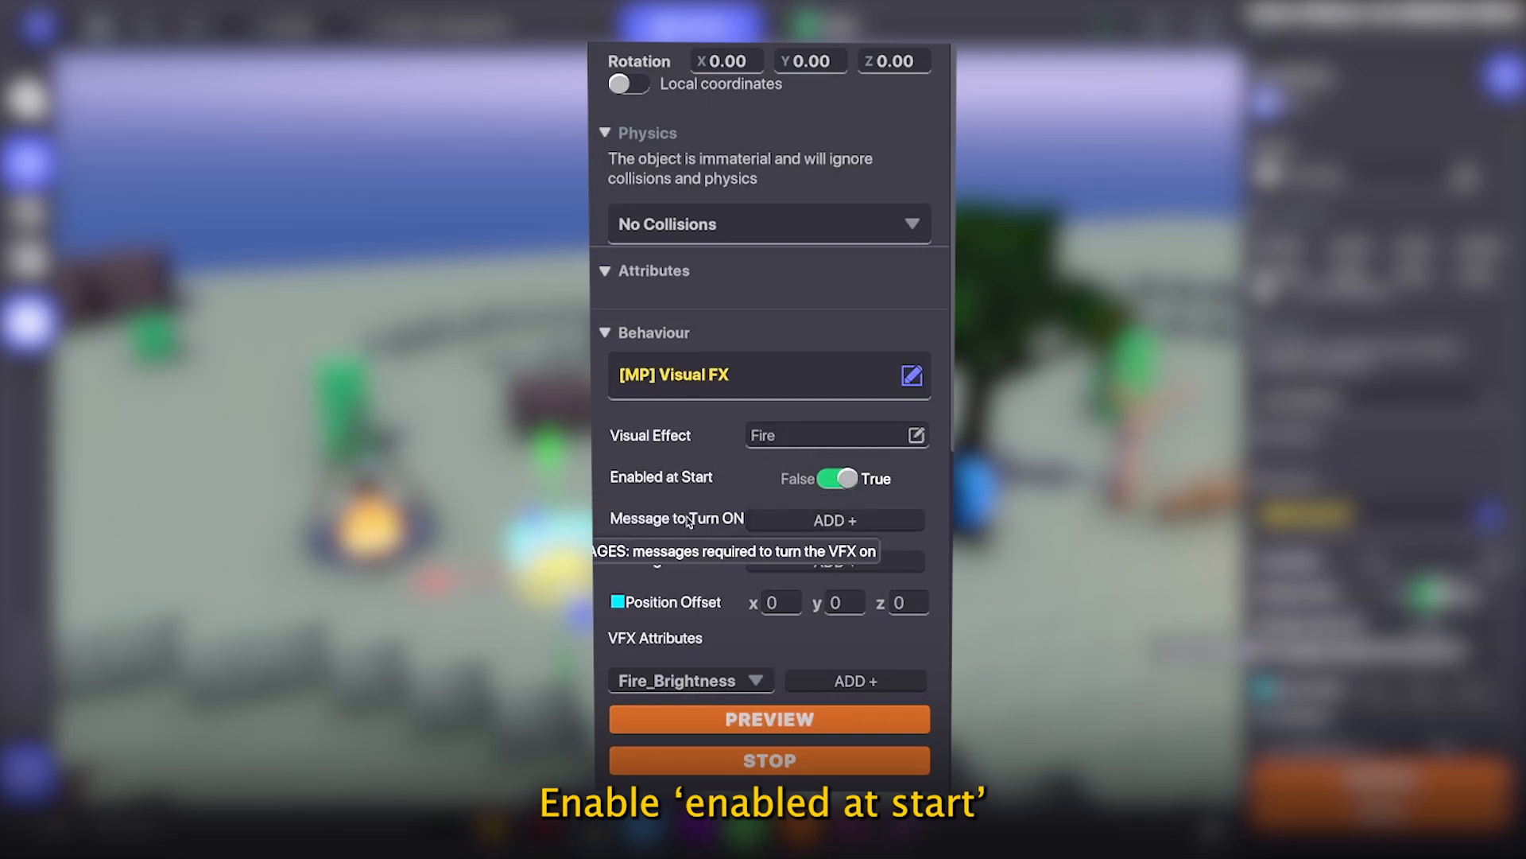
Add the GlobalScale attribute to the Fire visual effect and set it to 2
scroll(762, 533, "down", 4)
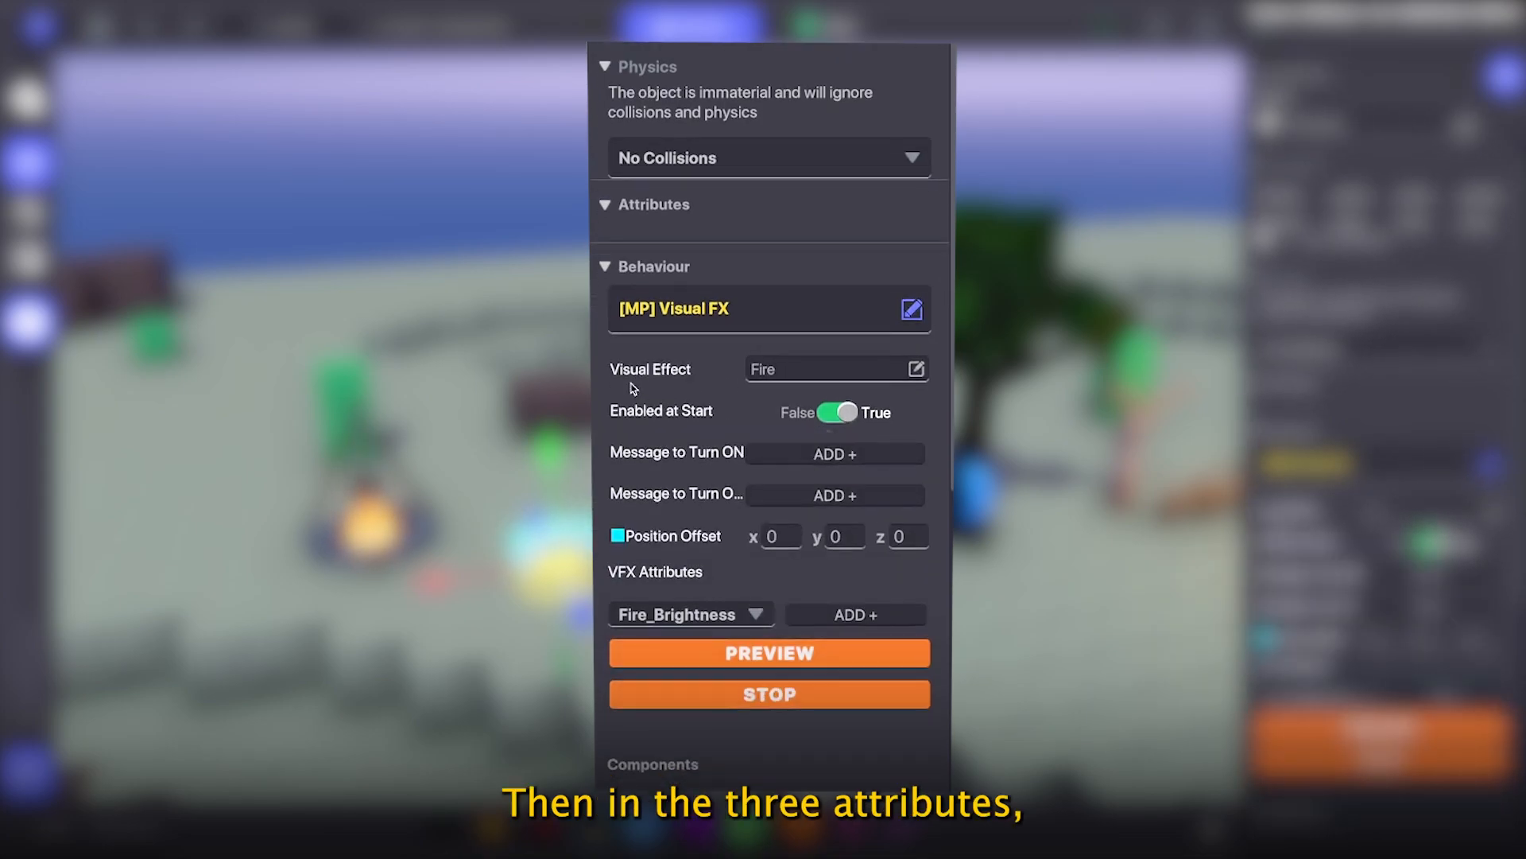
left_click(725, 544)
left_click(680, 633)
left_click(810, 545)
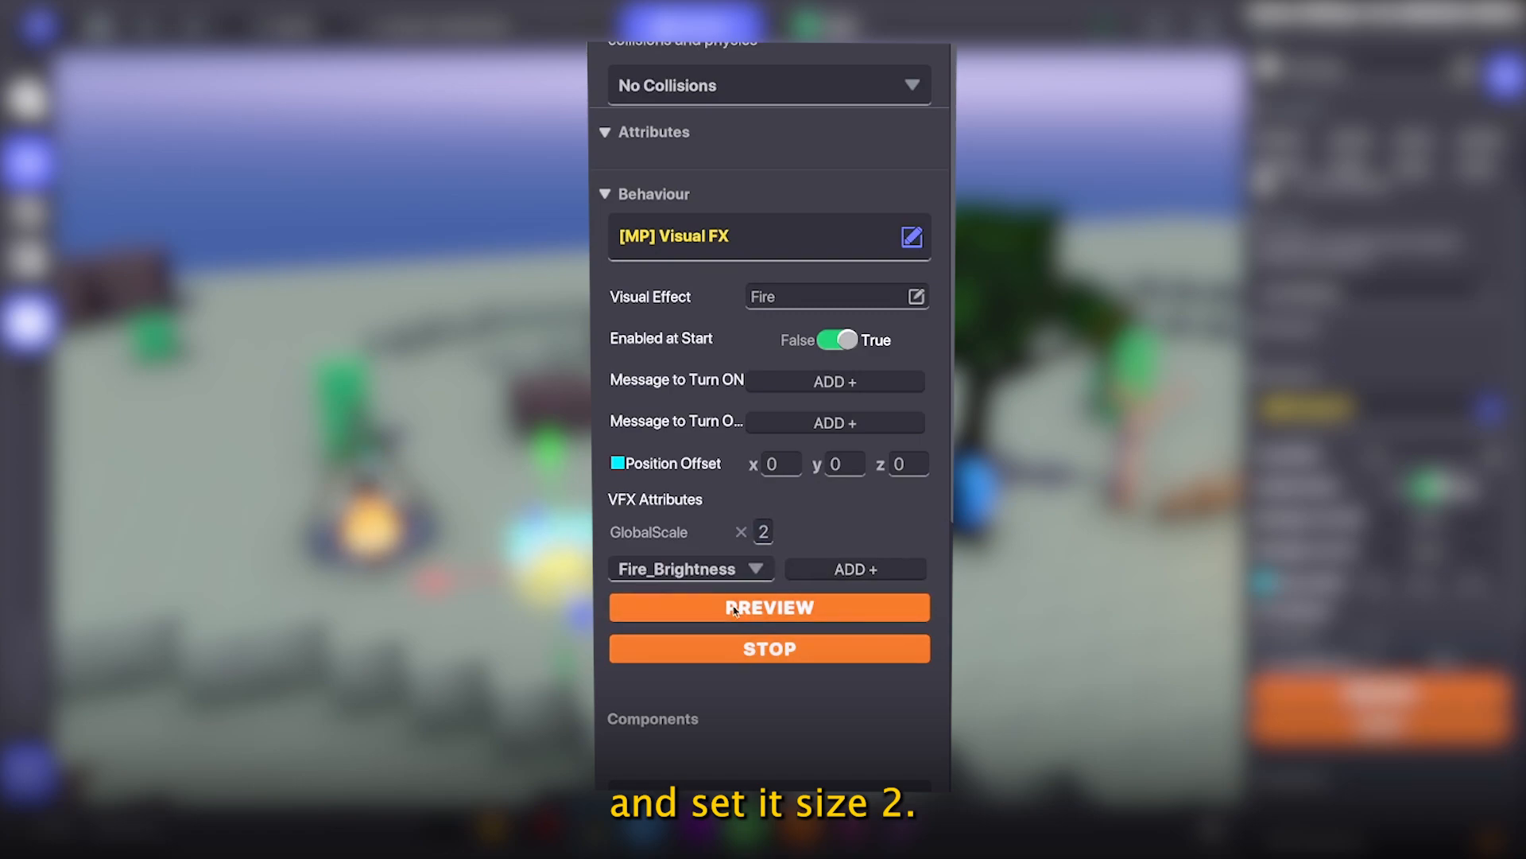
scroll(636, 445, "up", 2)
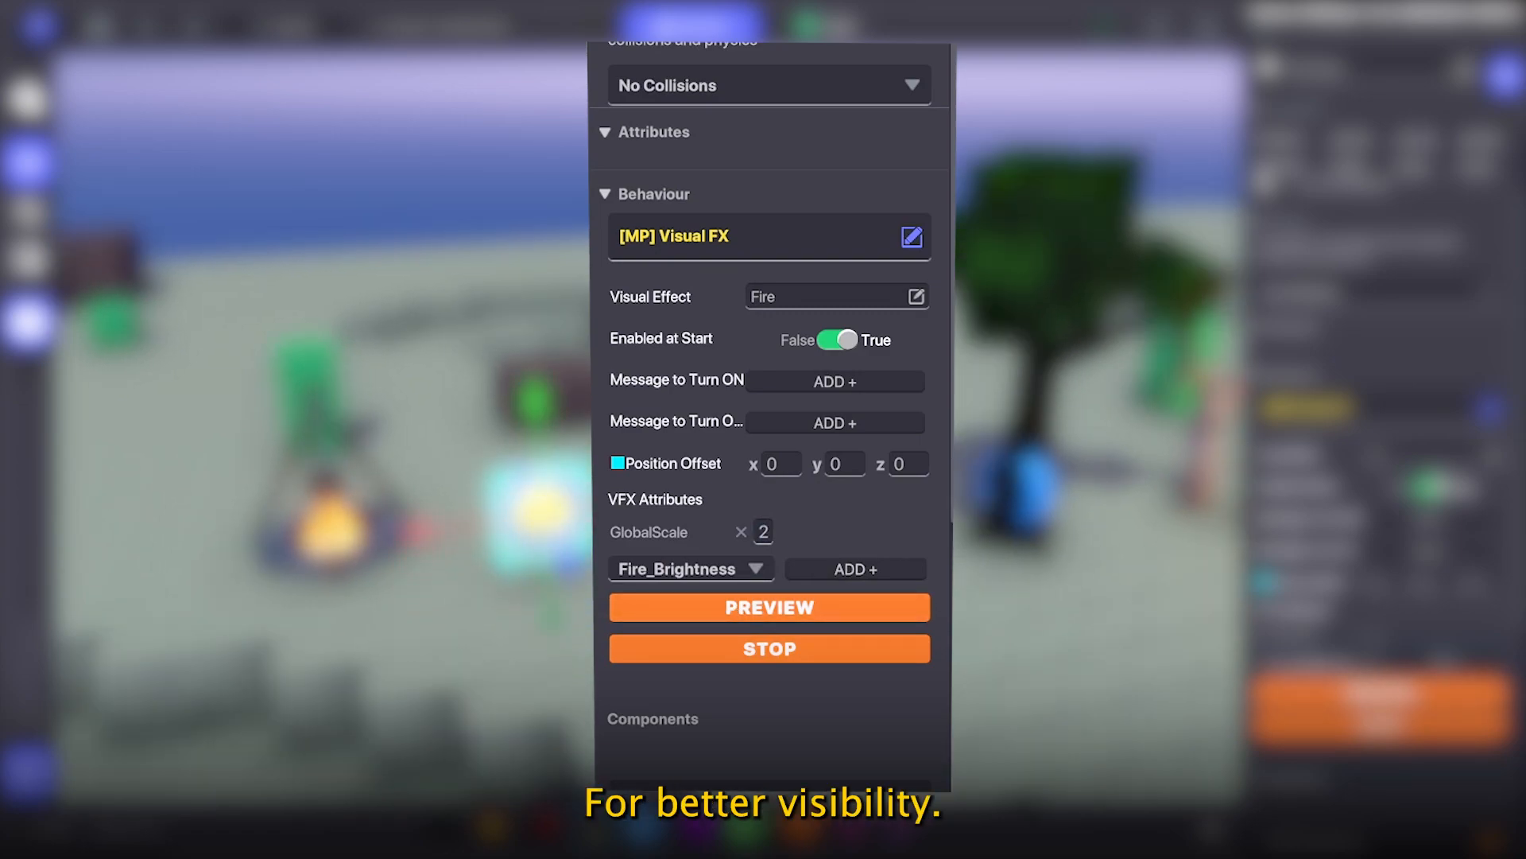
Rename the VFX Asset as "Ignition" and move it toward the tree to X 27.00
scroll(676, 173, "up", 4)
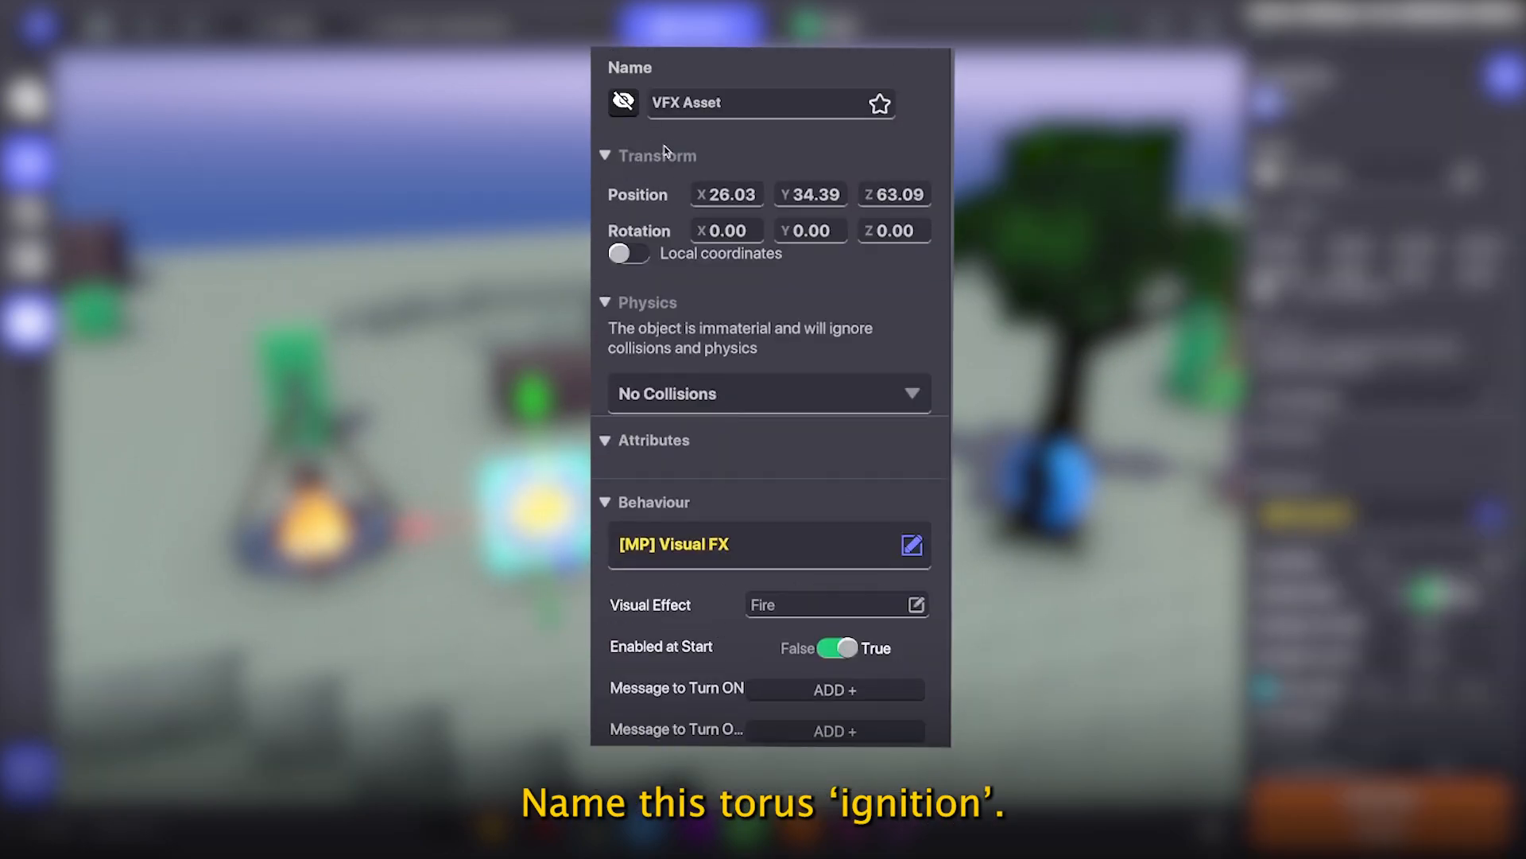
type("Ignition")
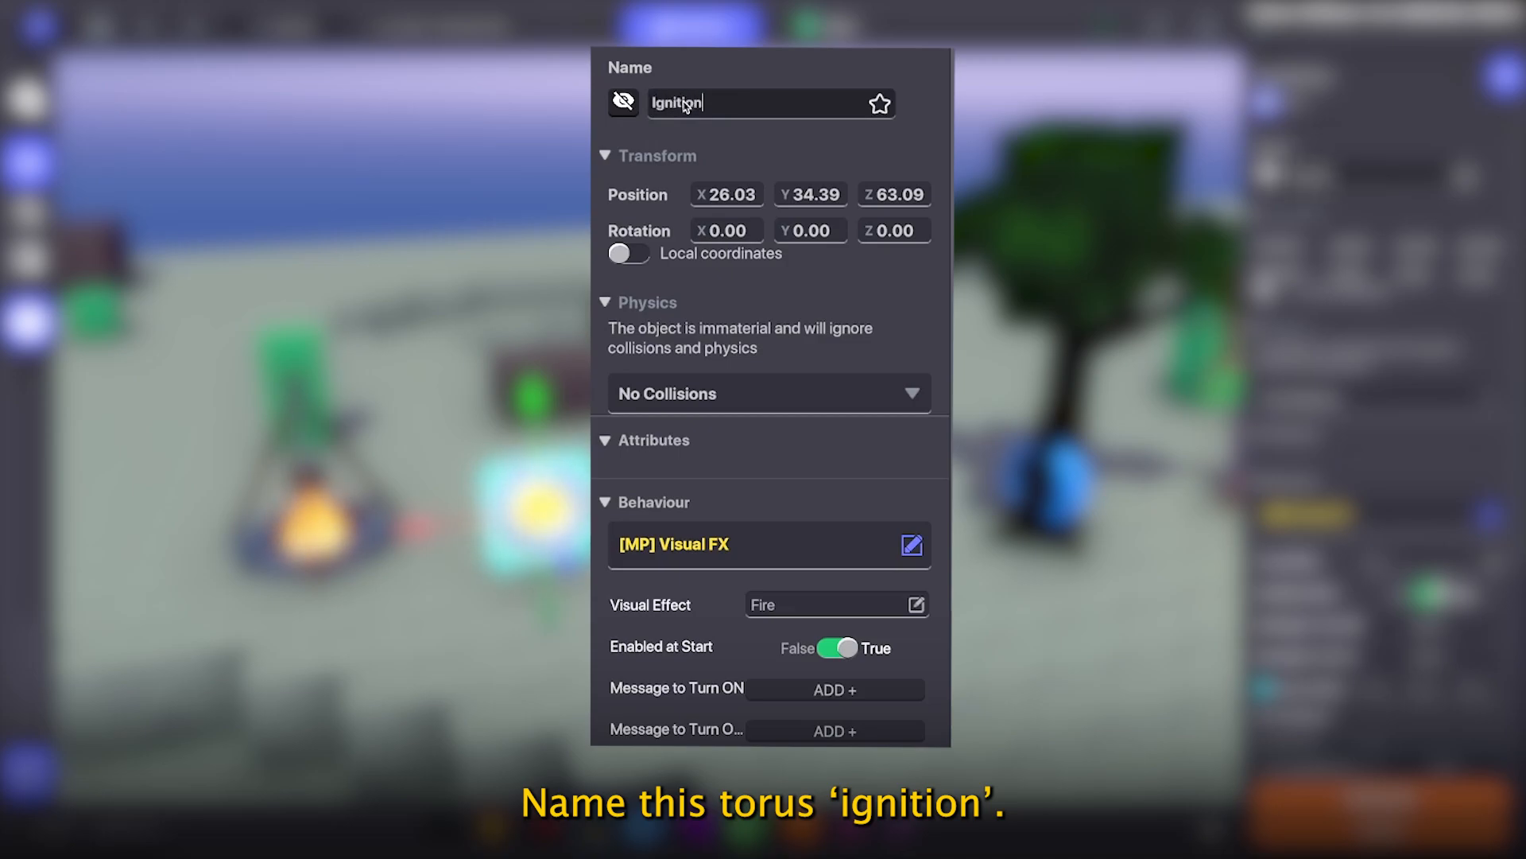
left_click_drag(425, 524, 525, 507)
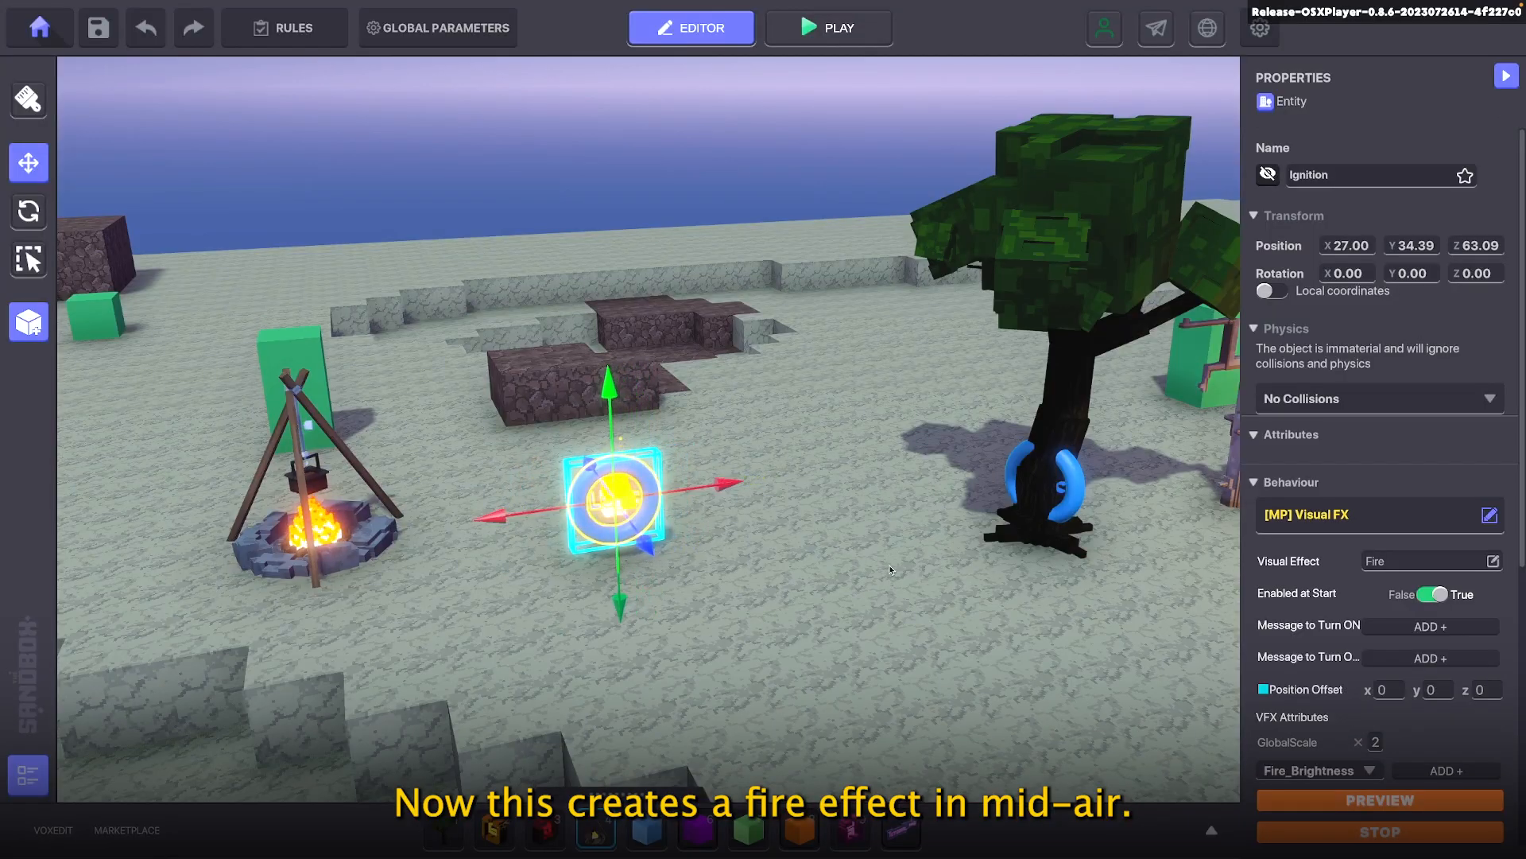
Examine the Ignition asset's fire effect up close and among the surrounding objects
scroll(567, 512, "up", 5)
right_click_drag(648, 531, 624, 507)
scroll(620, 507, "up", 5)
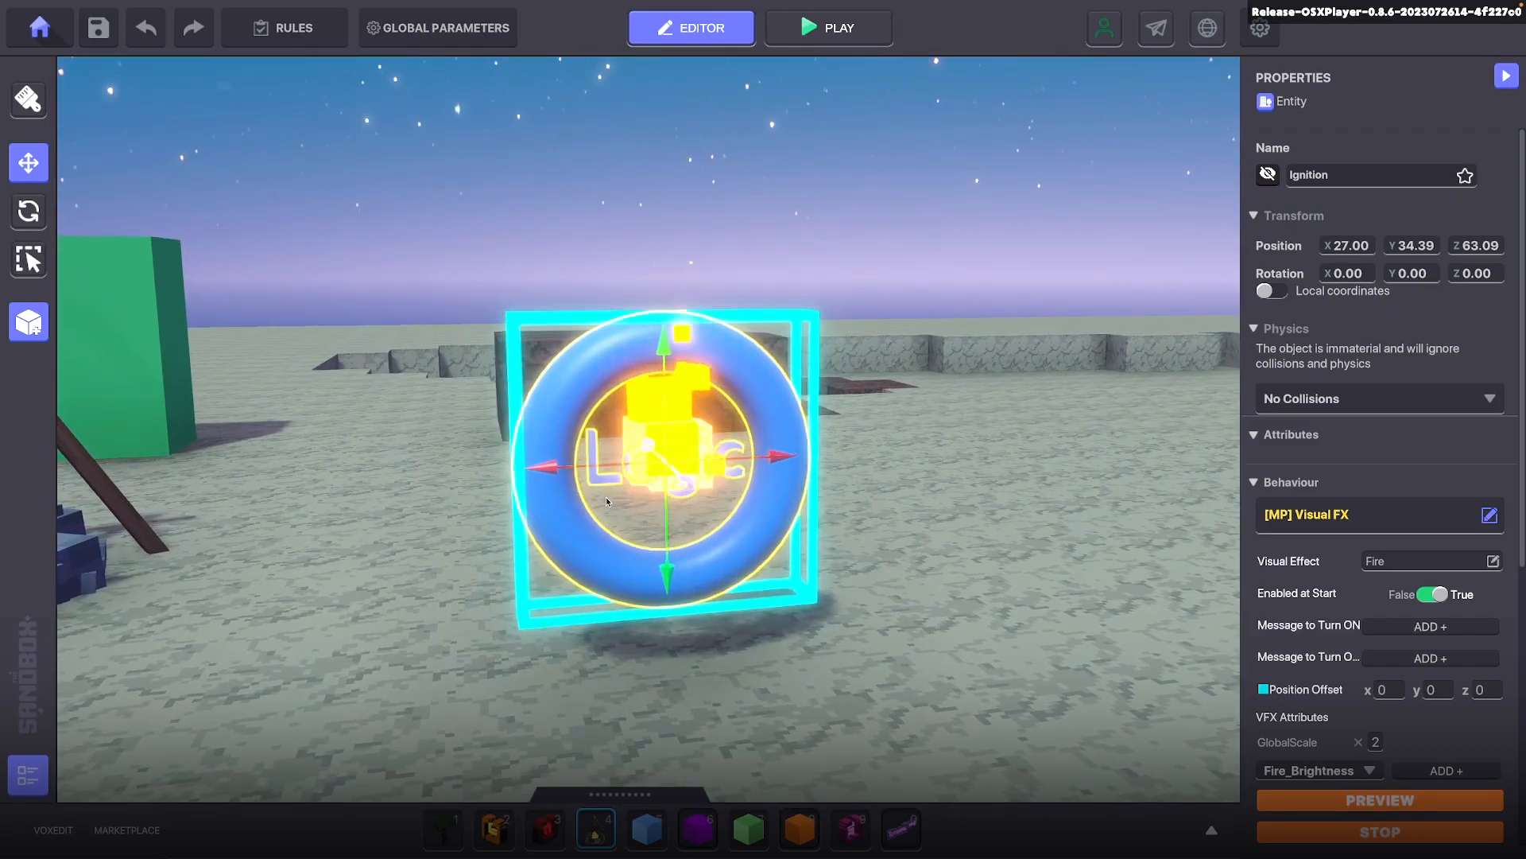
scroll(624, 517, "down", 5)
key("Escape")
scroll(620, 541, "down", 2)
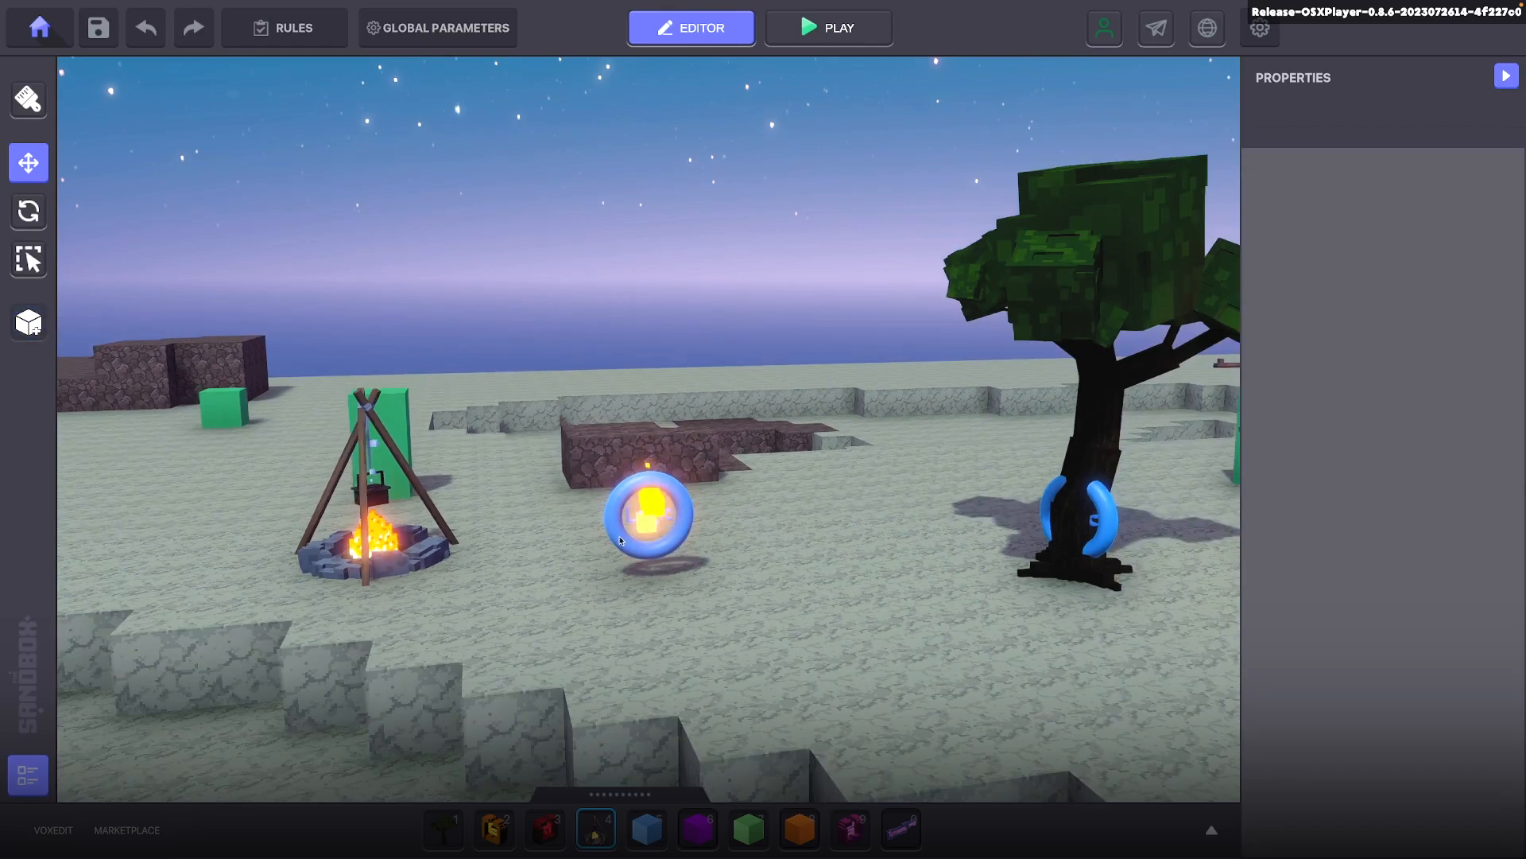
left_click(621, 541)
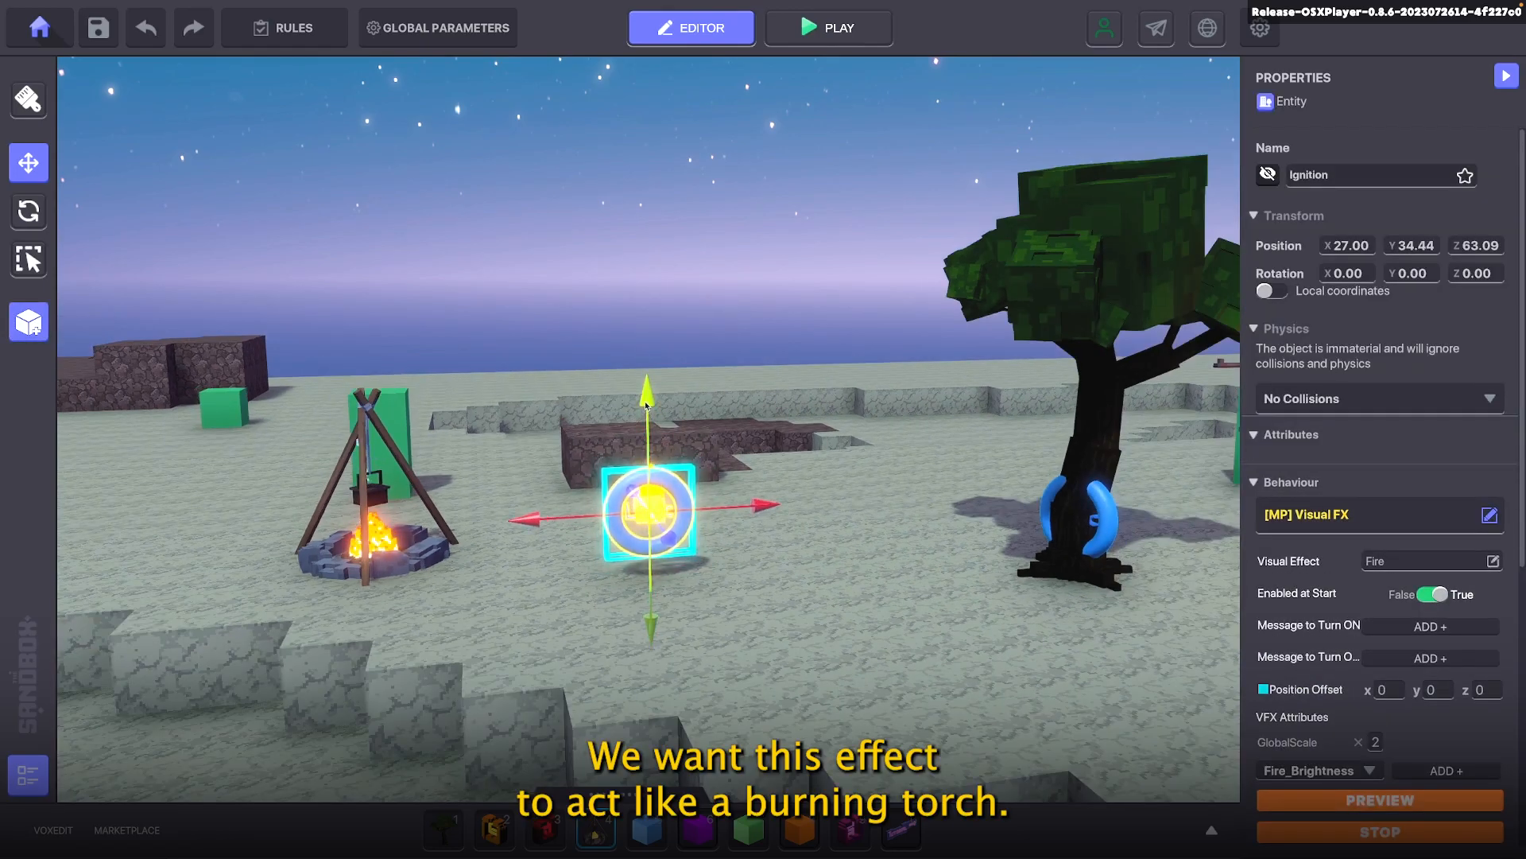
key("Escape")
Place a Logic Asset just in front of the Ignition asset and add a Pickable component to it
key("Tab")
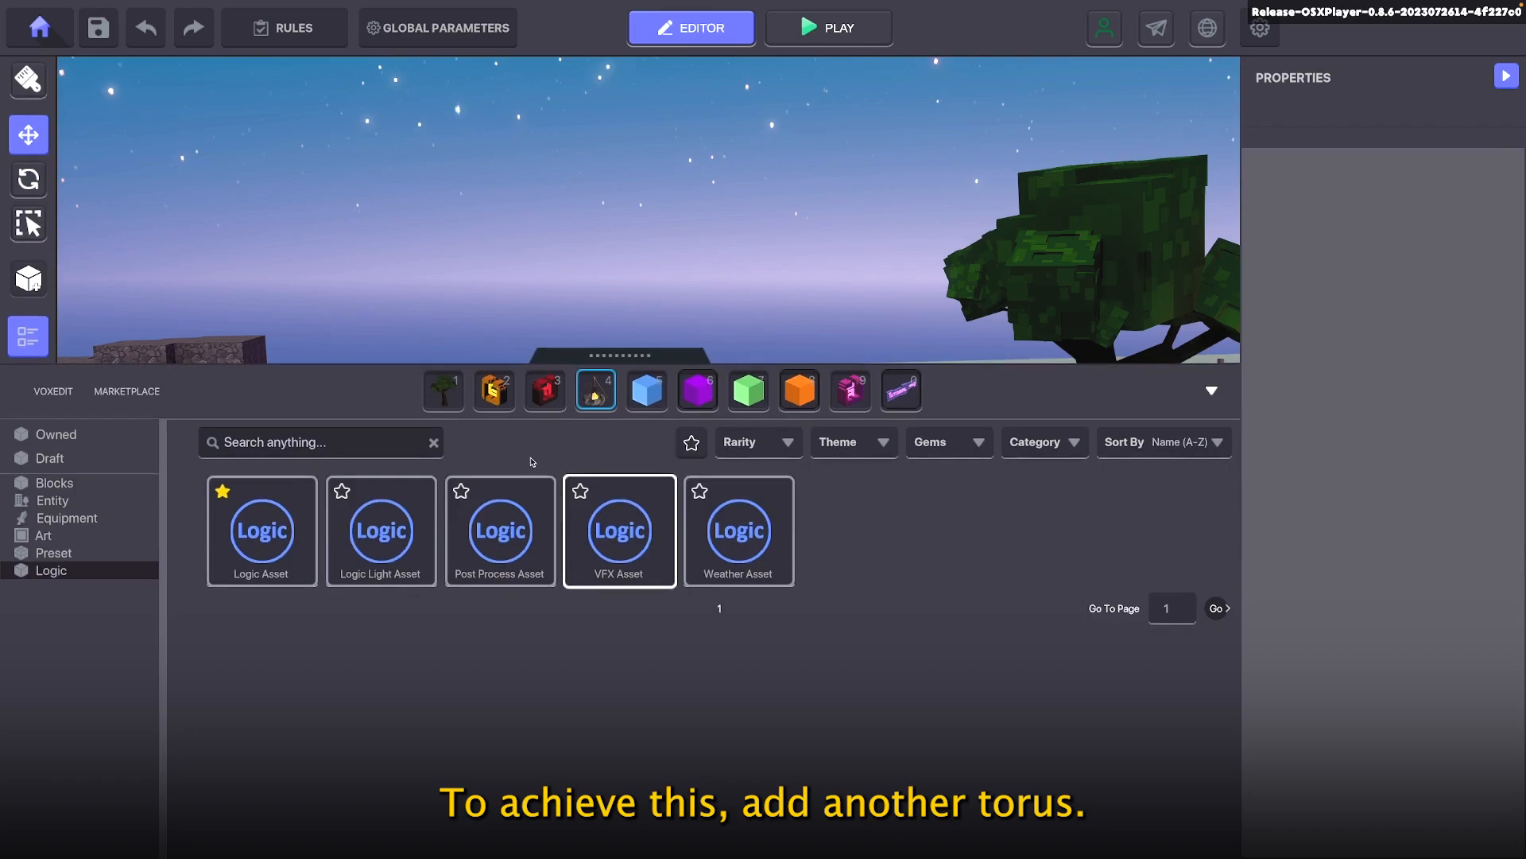
left_click_drag(601, 358, 555, 732)
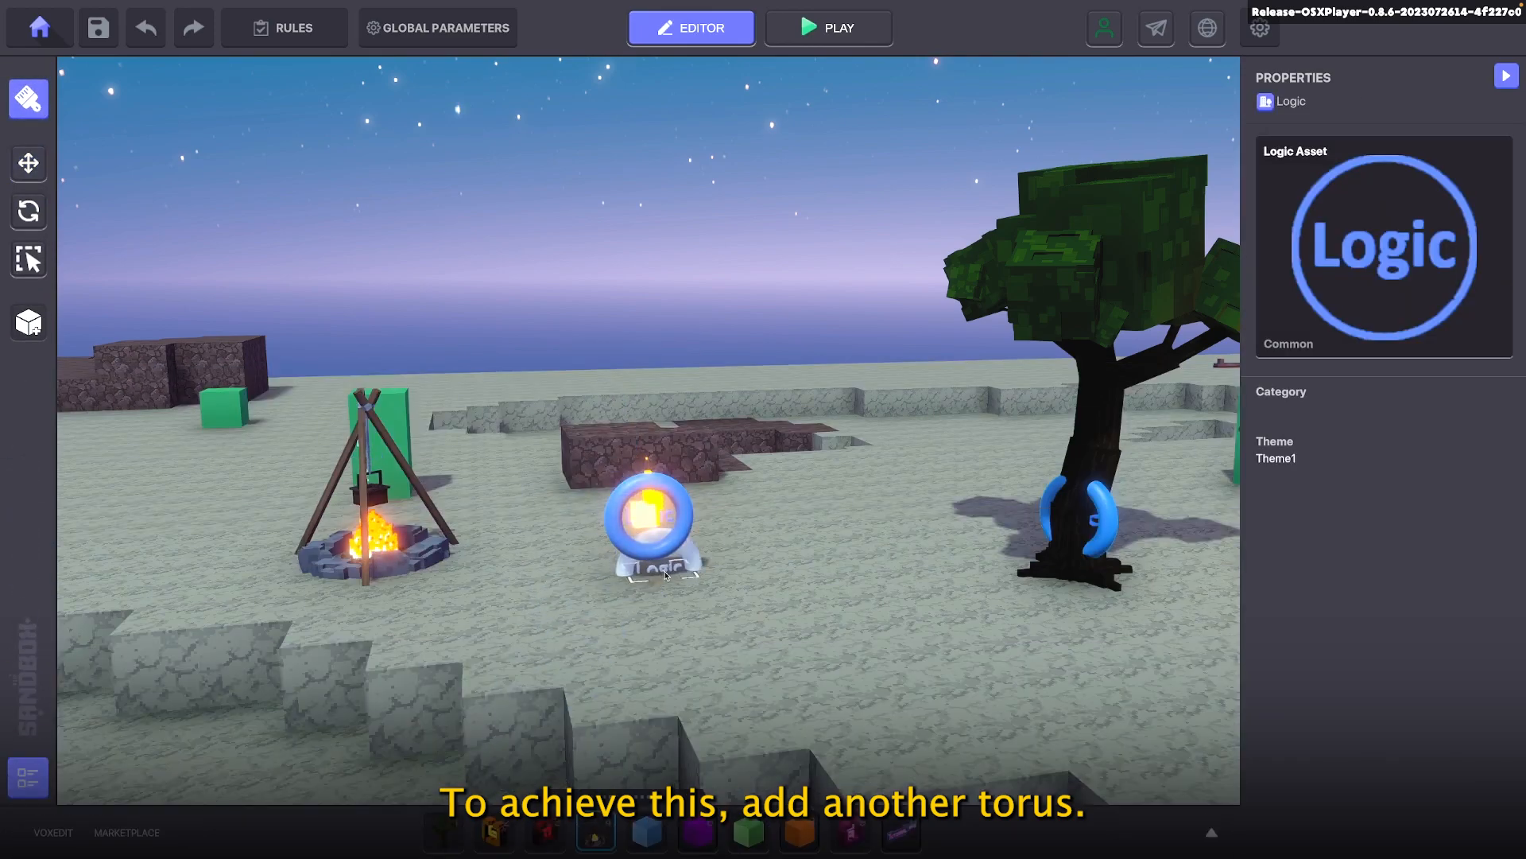
right_click_drag(666, 574, 678, 601)
left_click(677, 595)
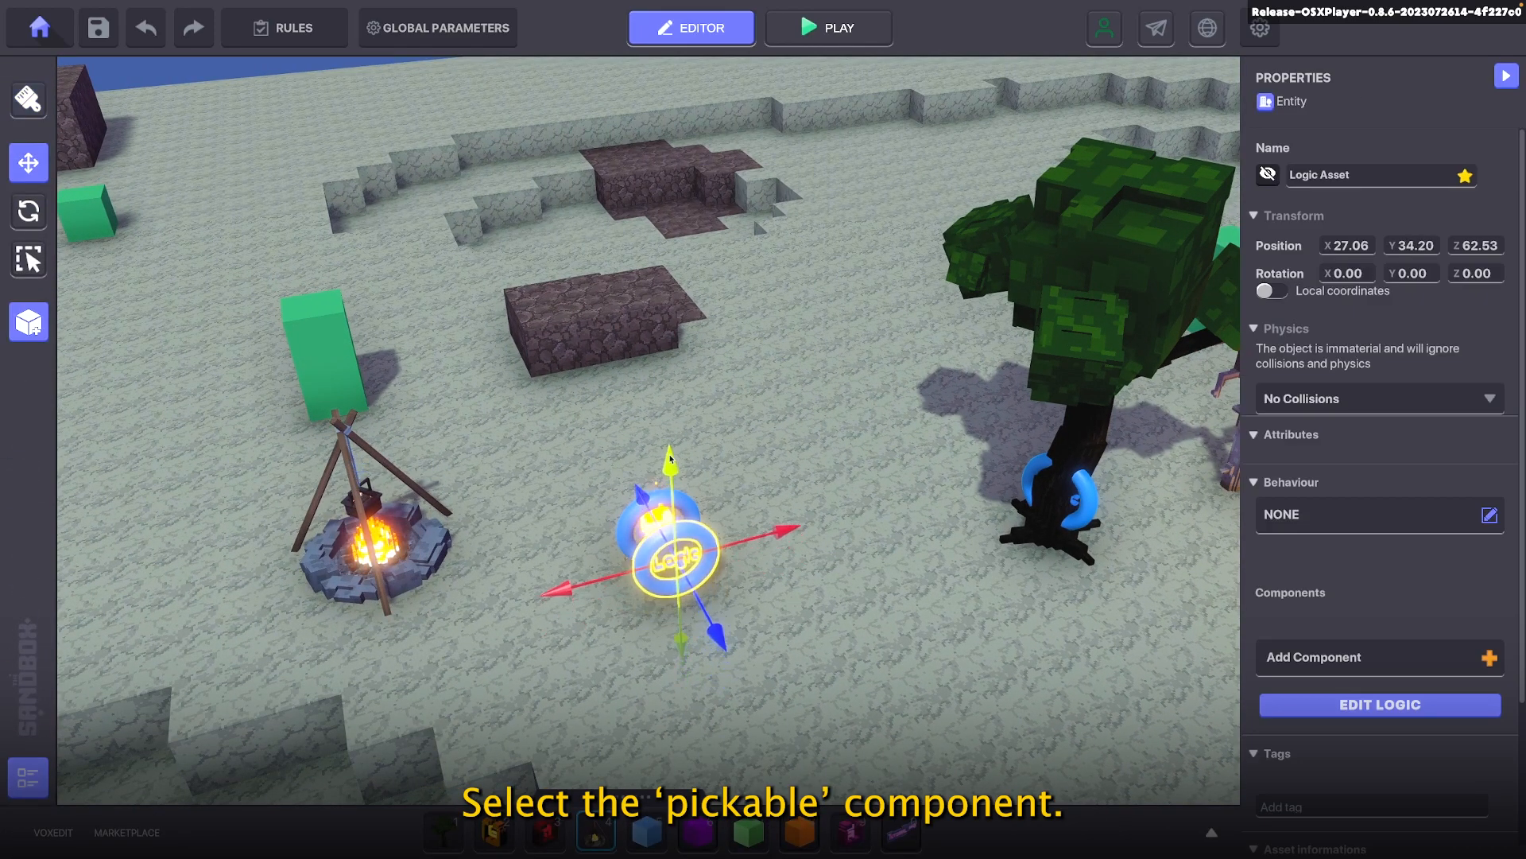
left_click(1305, 670)
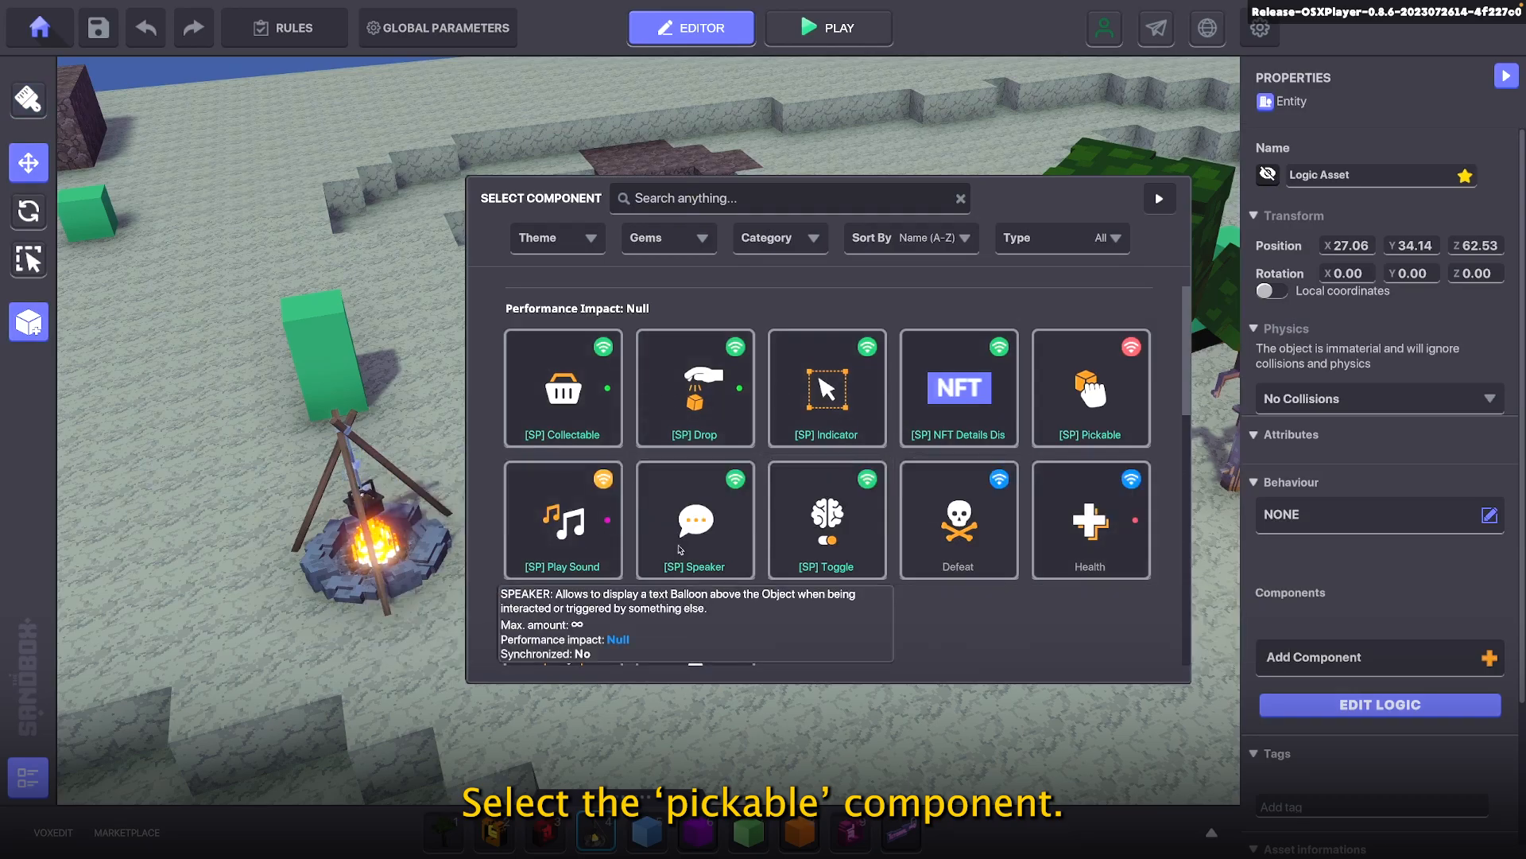
left_click(1081, 460)
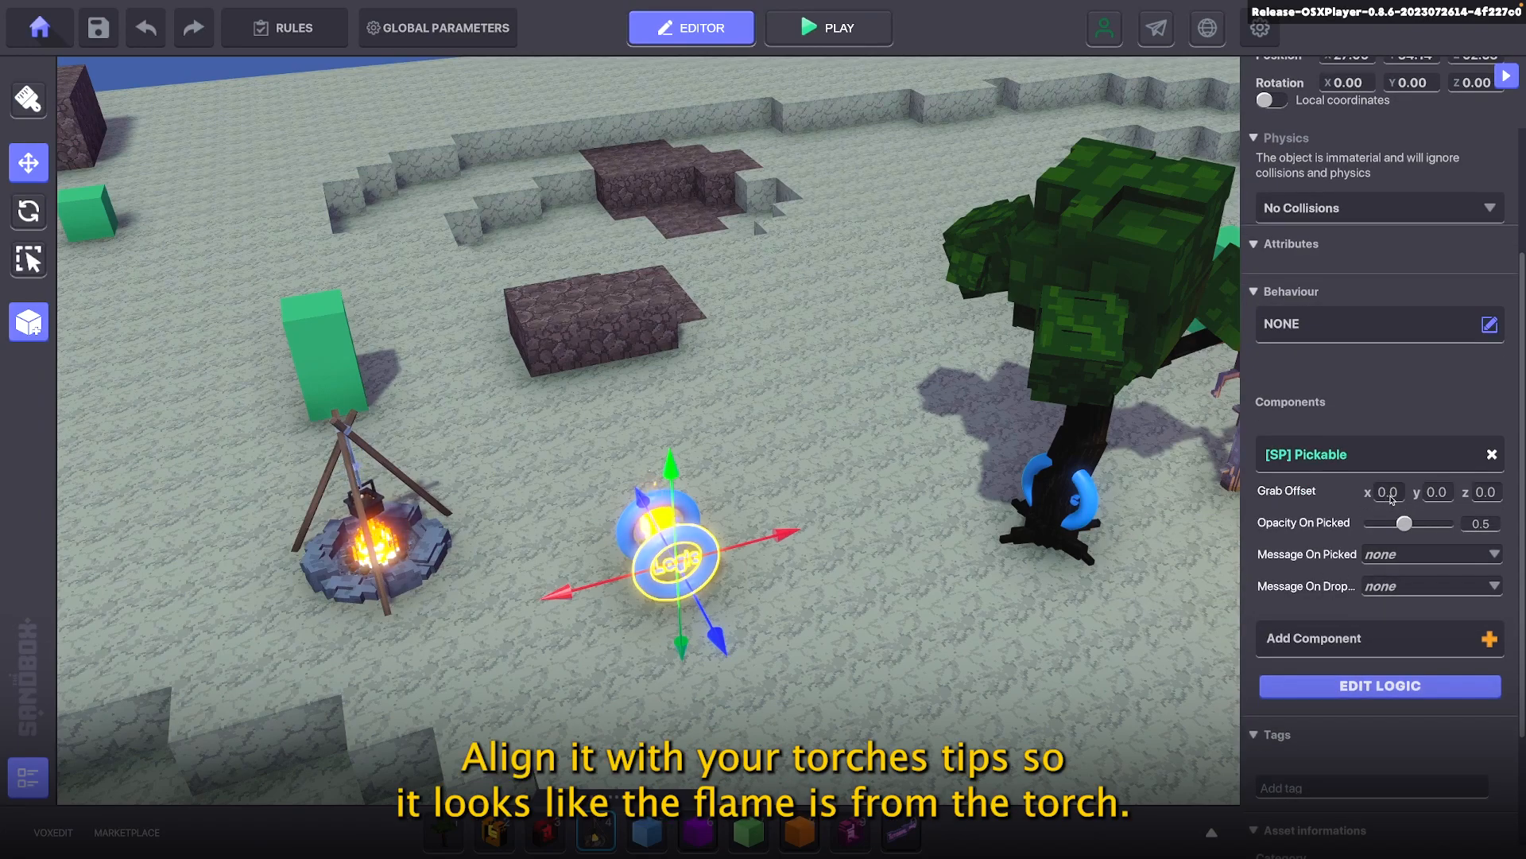
Raise the pickable Logic Asset to about Y 34.31 and set its grab offset to x 0.8, y -0.5, z -1.0
scroll(1404, 499, "down", 2)
right_click_drag(620, 508, 699, 473)
scroll(699, 473, "up", 2)
left_click_drag(706, 462, 706, 457)
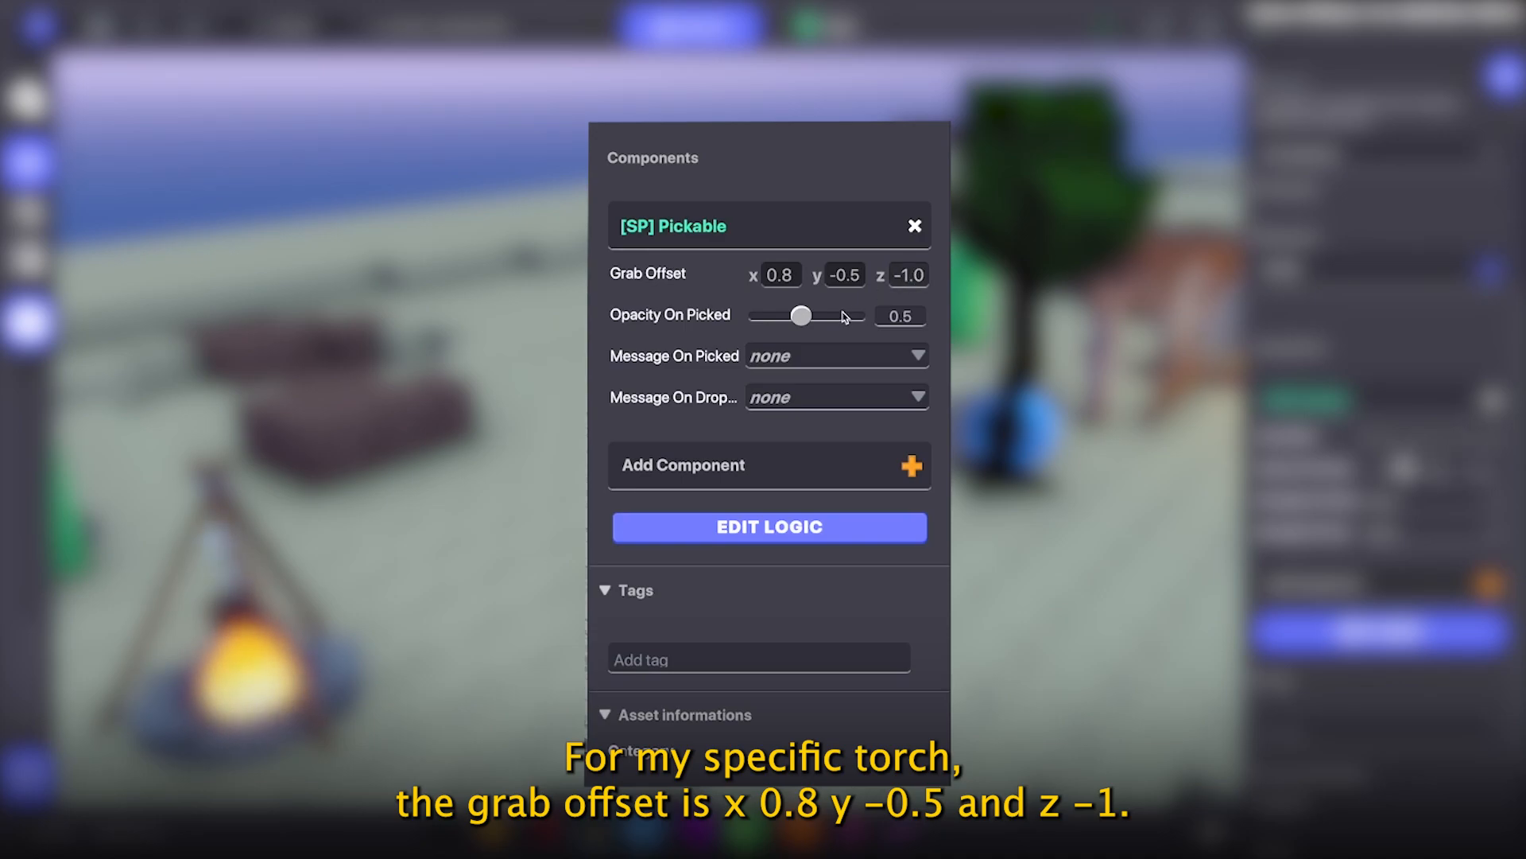
right_click_drag(740, 445, 684, 407)
scroll(1336, 175, "up", 5)
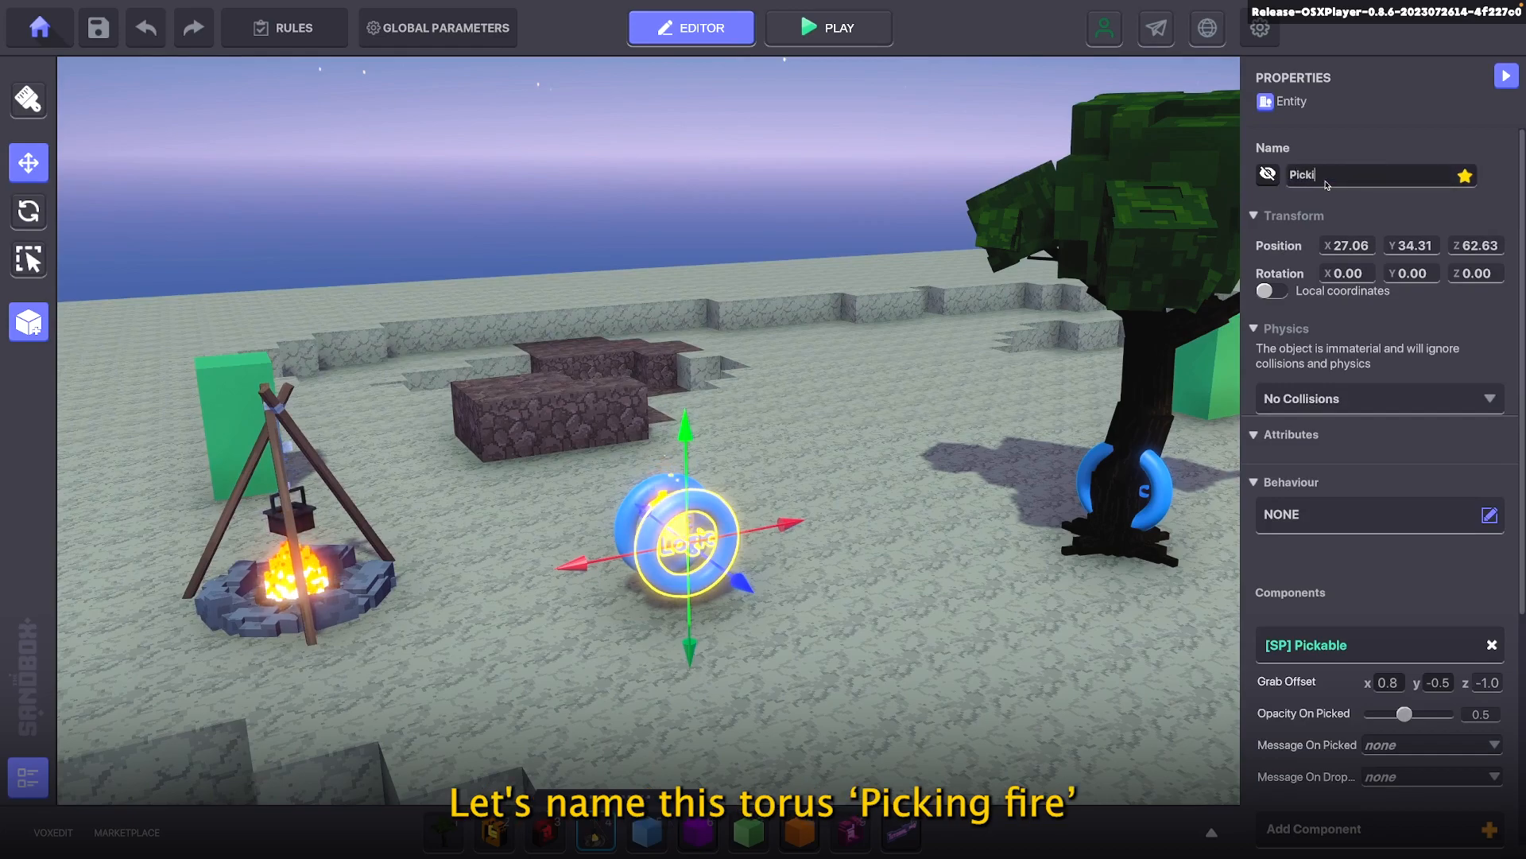
Name the pickable Logic Asset "Picking Fire" and select the Ignition asset beside it
left_click(938, 566)
right_click_drag(712, 641, 839, 622)
left_click(717, 557)
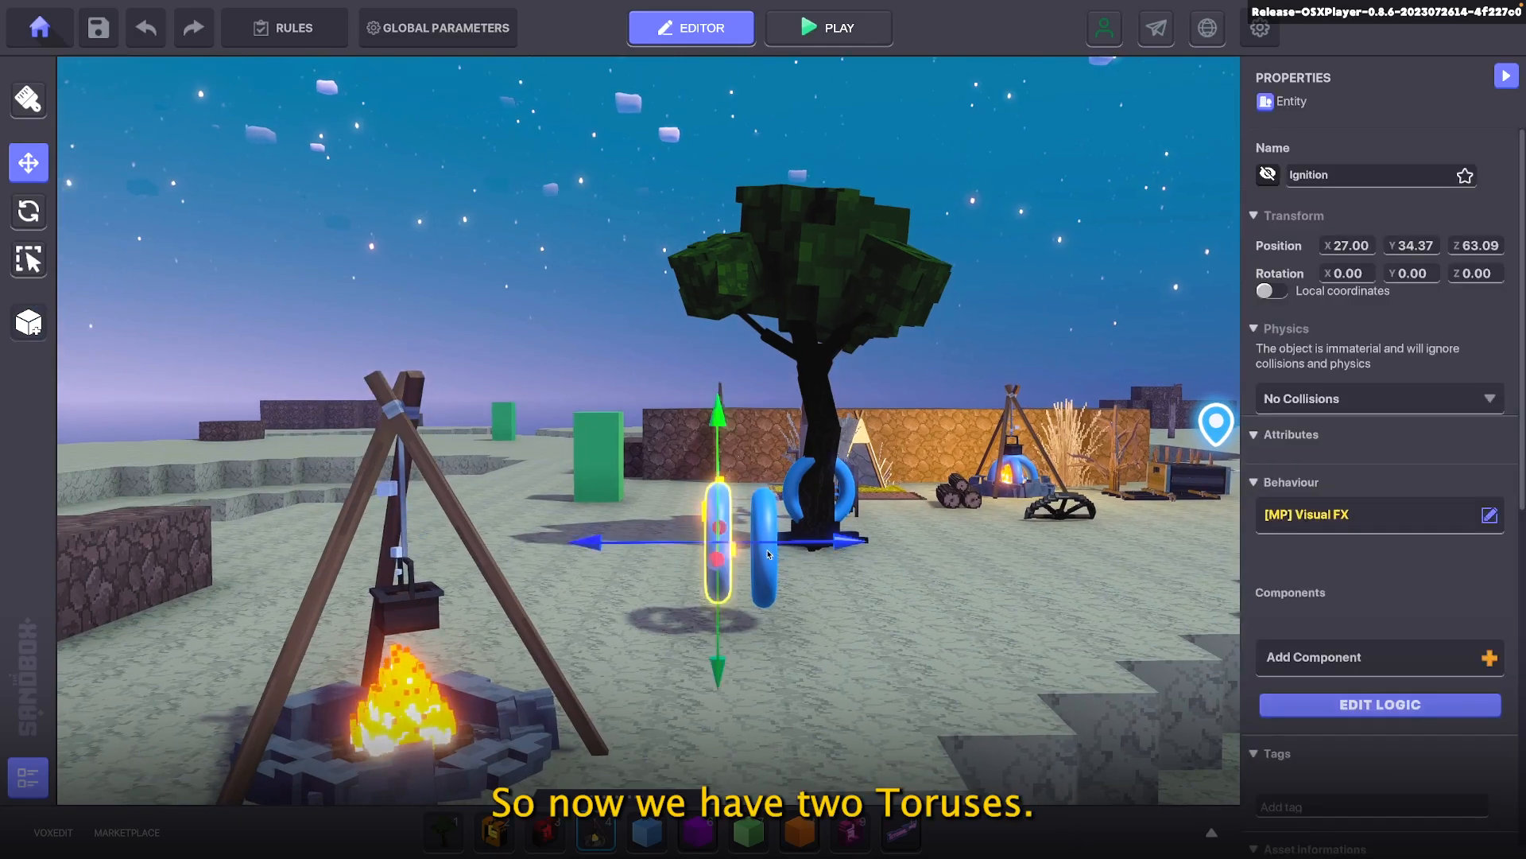
Compare the Ignition and Picking Fire toruses and raise Picking Fire to about Y 34.38
left_click(843, 632)
left_click(718, 556)
right_click_drag(926, 656, 787, 684)
left_click(775, 566)
left_click(761, 548)
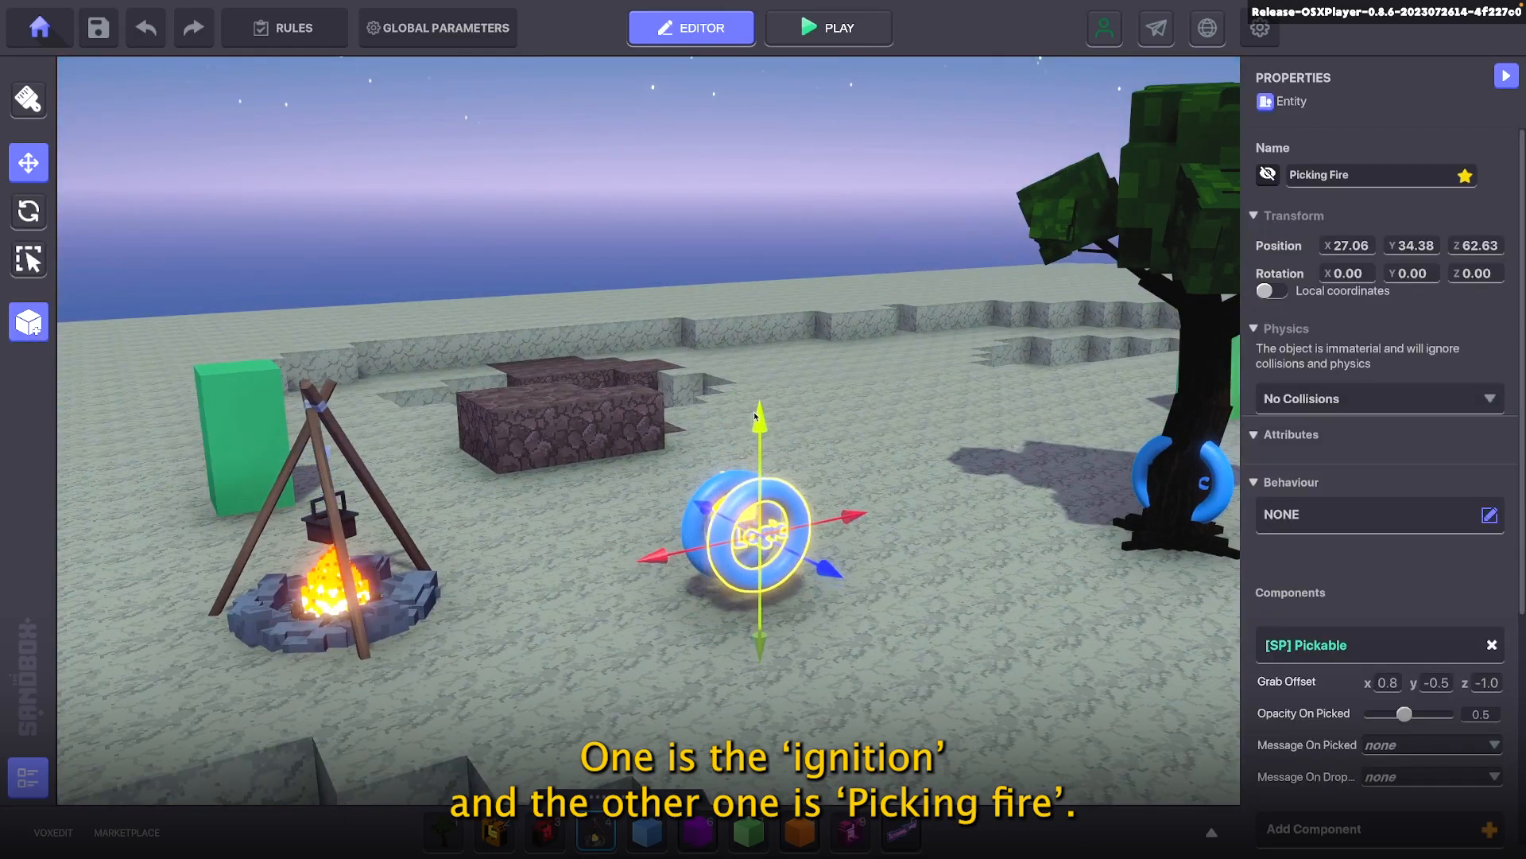
right_click_drag(696, 444, 575, 470)
left_click(578, 470)
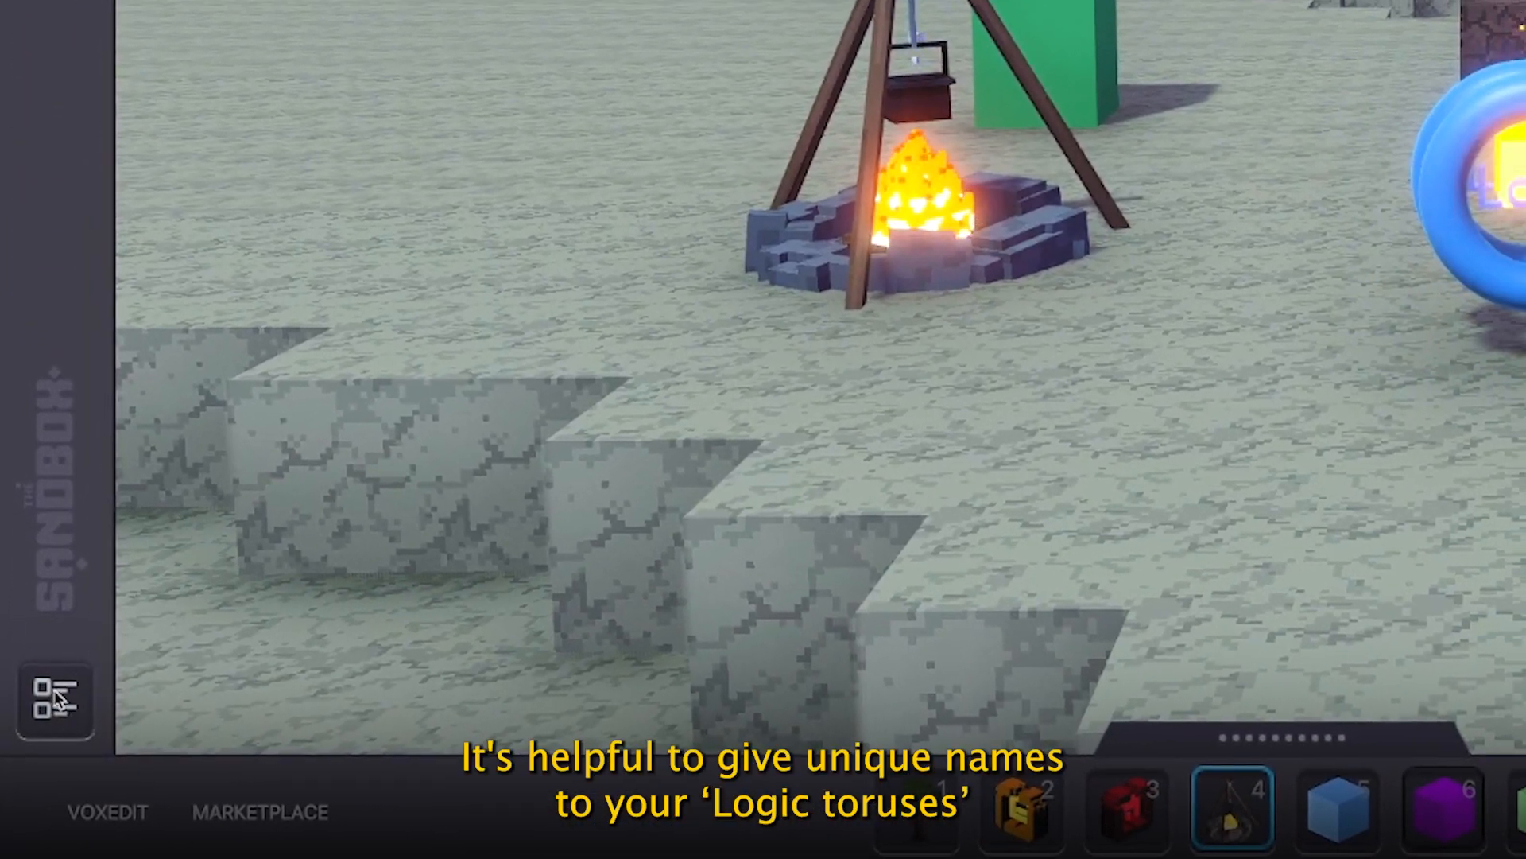
Make the Ignition asset a child of Picking Fire in the scene hierarchy
left_click(56, 696)
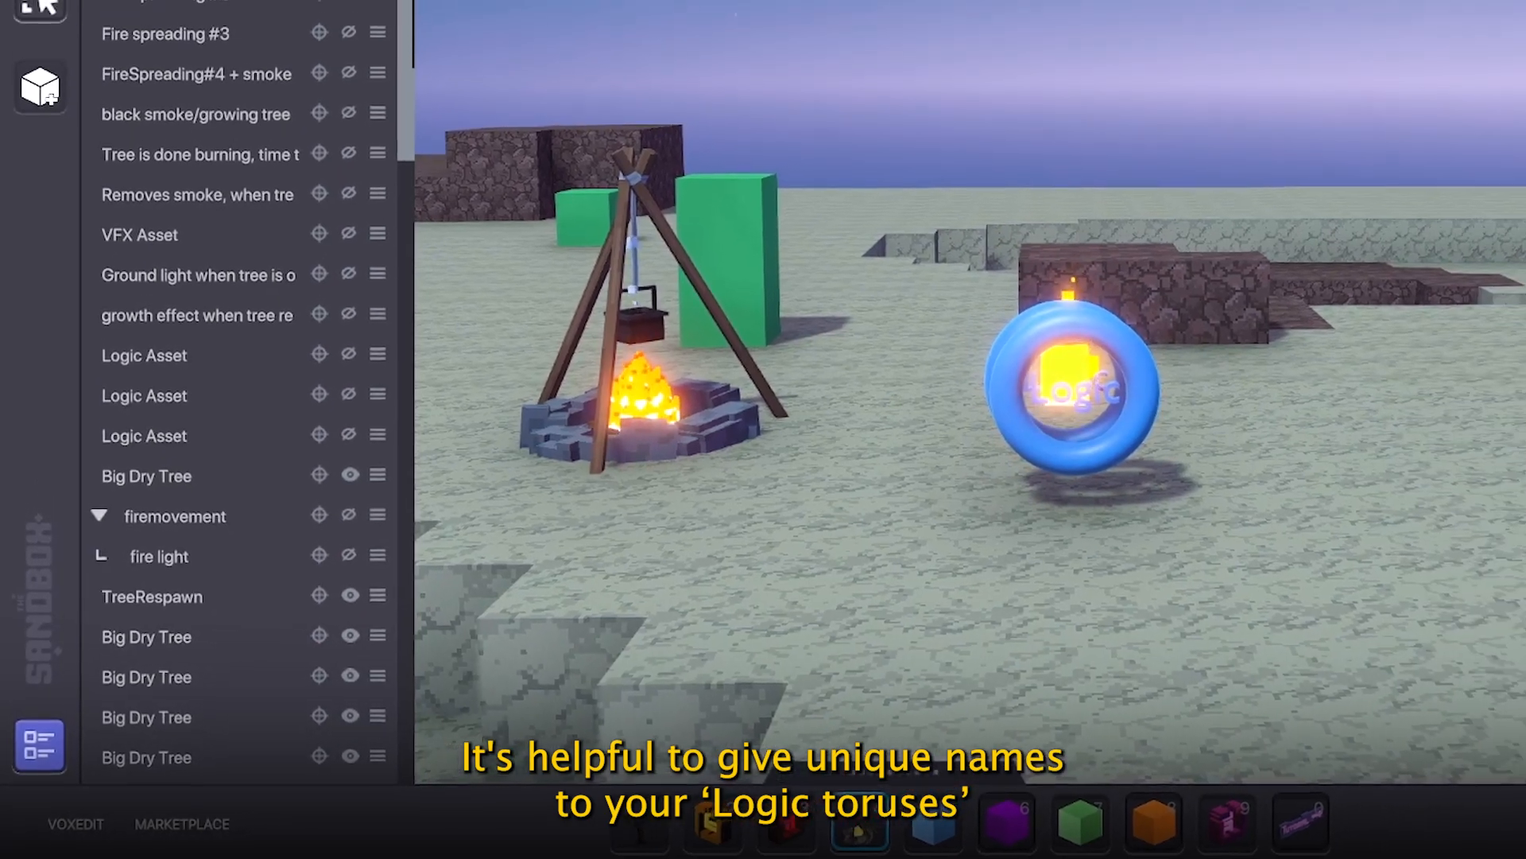
right_click_drag(763, 477, 947, 620)
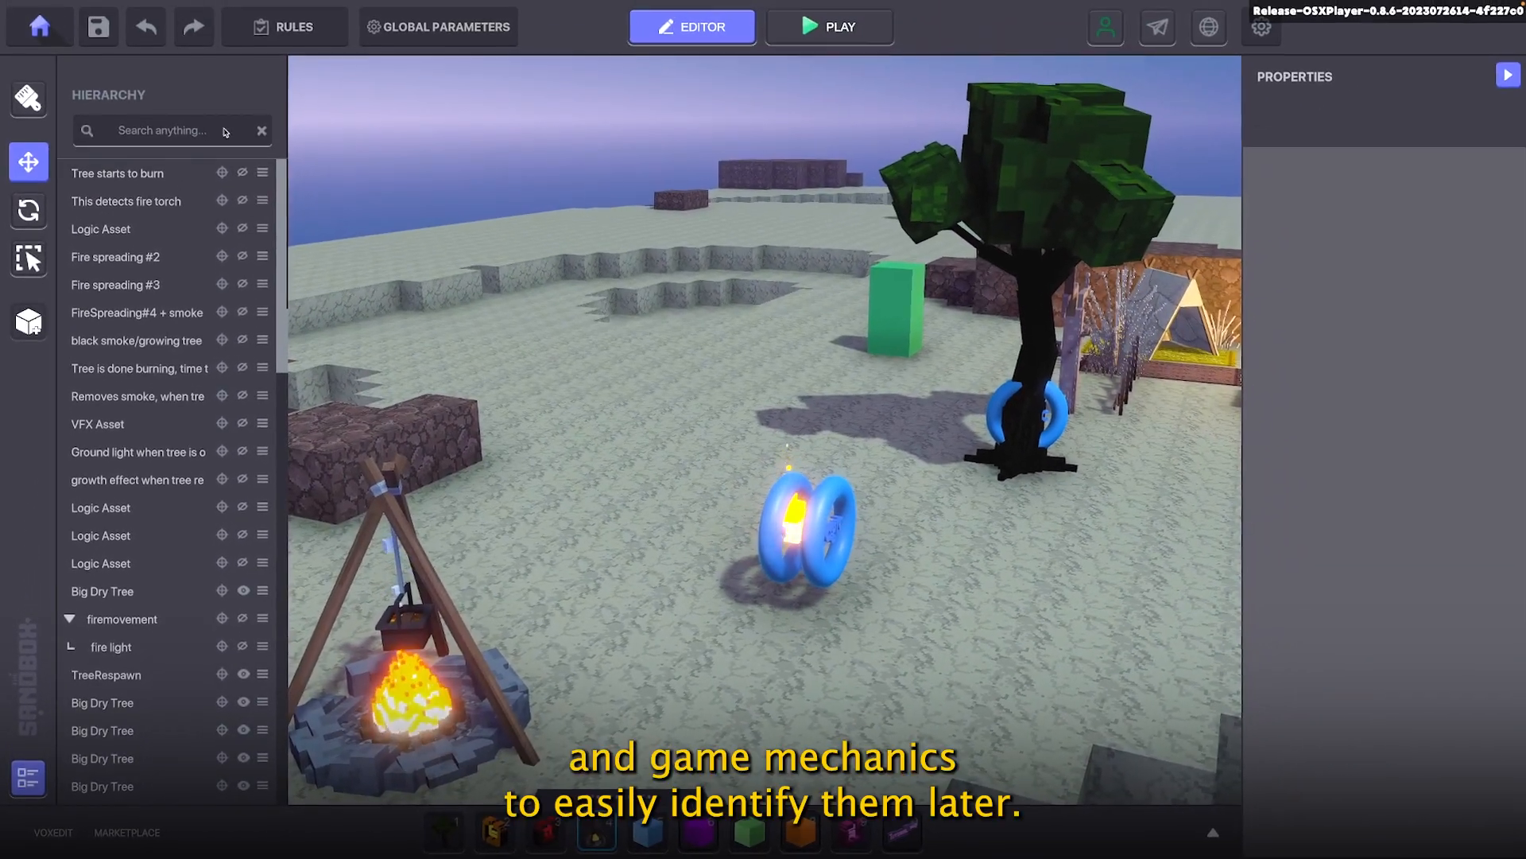
scroll(171, 263, "down", 15)
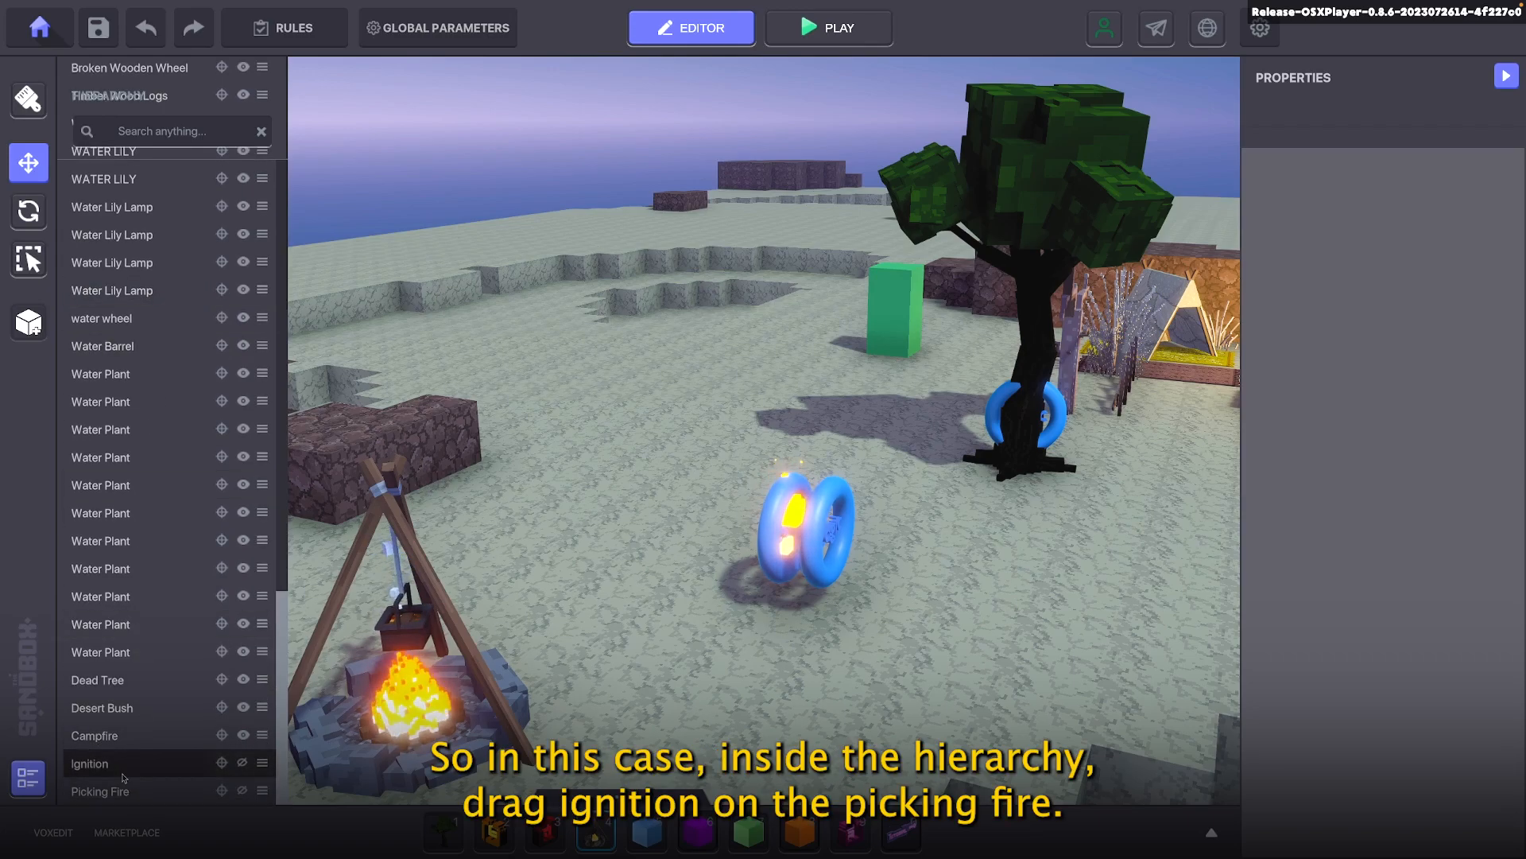
left_click(125, 793)
left_click(108, 768)
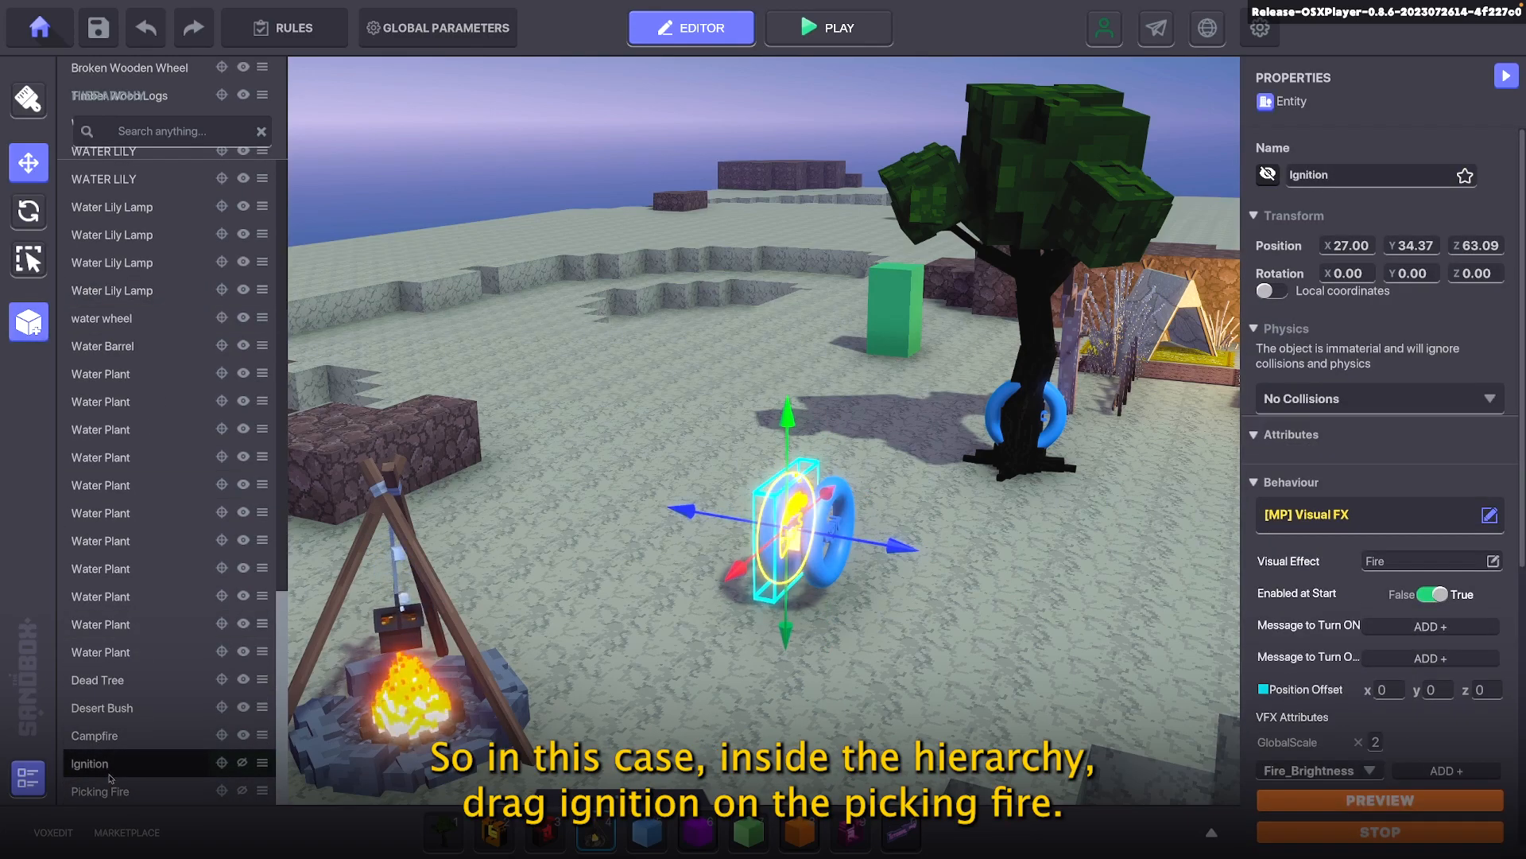
left_click(108, 791)
left_click(93, 765)
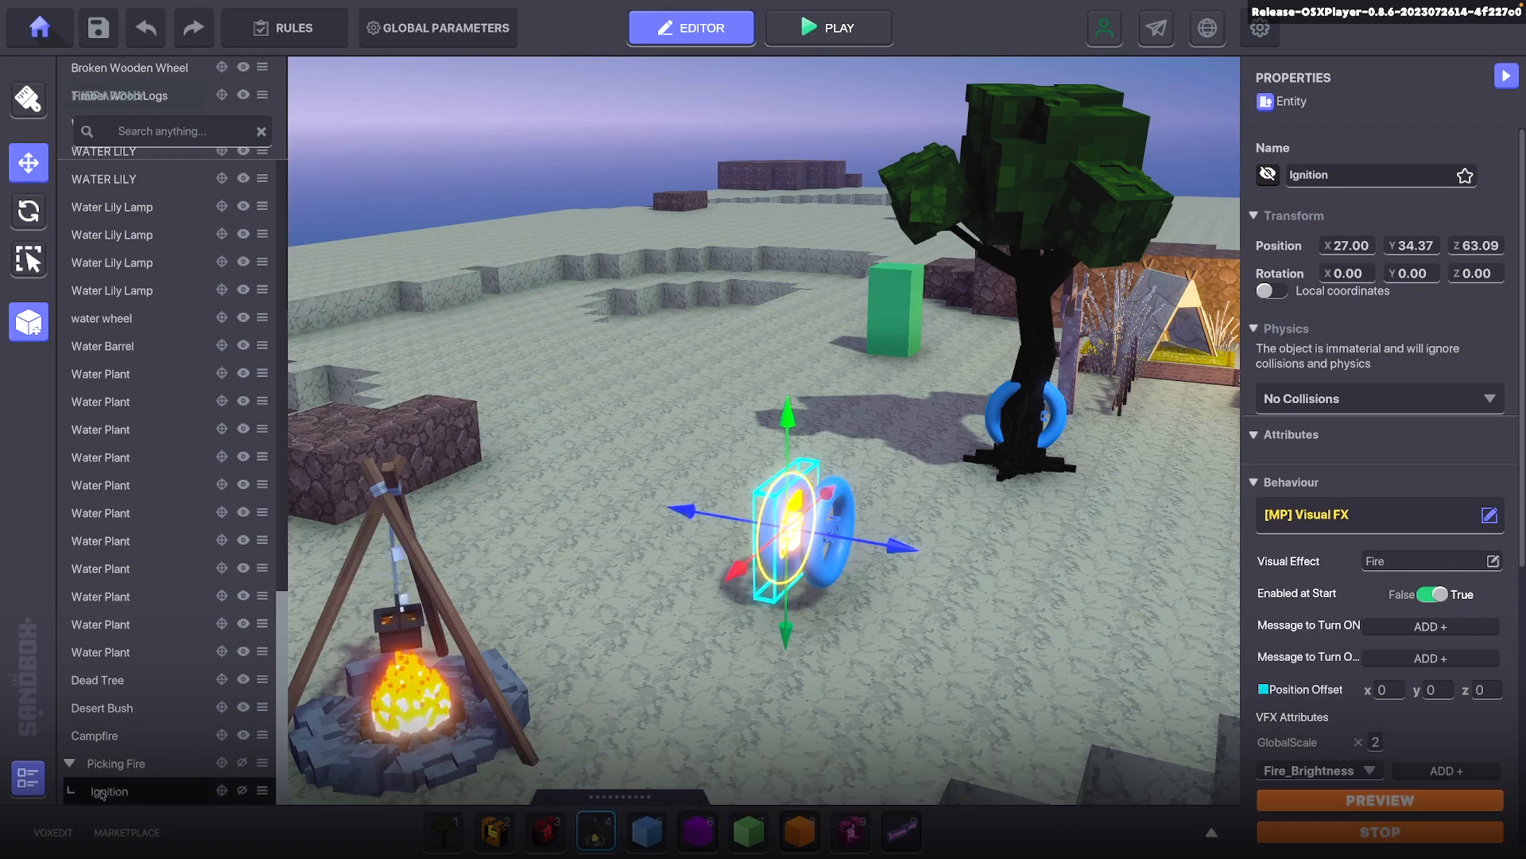
Move Picking Fire together with its child Ignition to about X 26.75, Y 34.58
left_click(133, 762)
right_click_drag(829, 459, 750, 502)
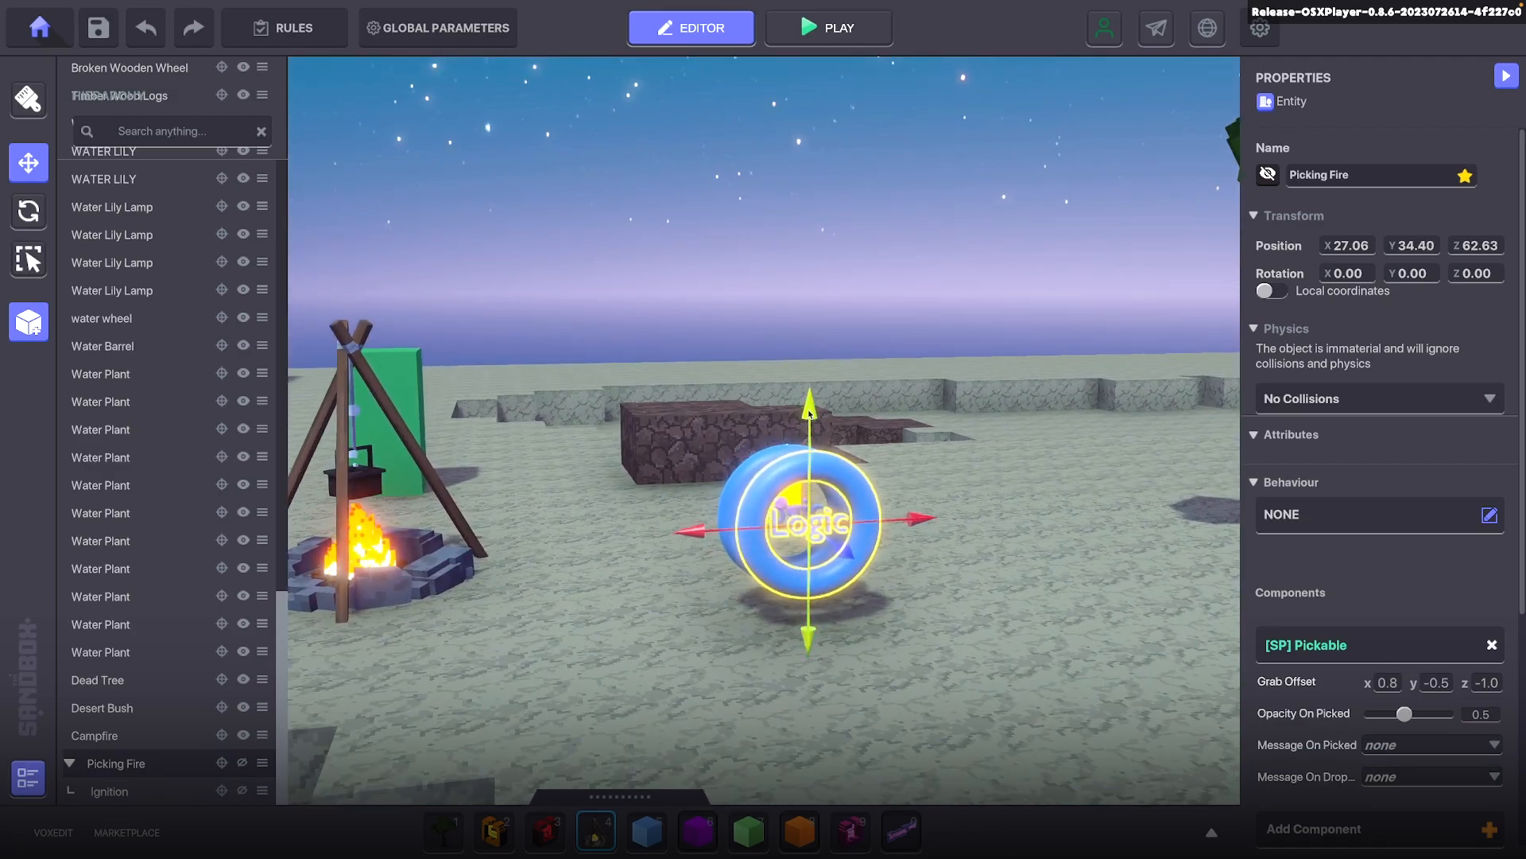
right_click_drag(884, 560, 1024, 607)
mouse_move(772, 532)
left_mouse_down()
mouse_move(757, 594)
mouse_move(773, 531)
mouse_move(769, 550)
left_mouse_up()
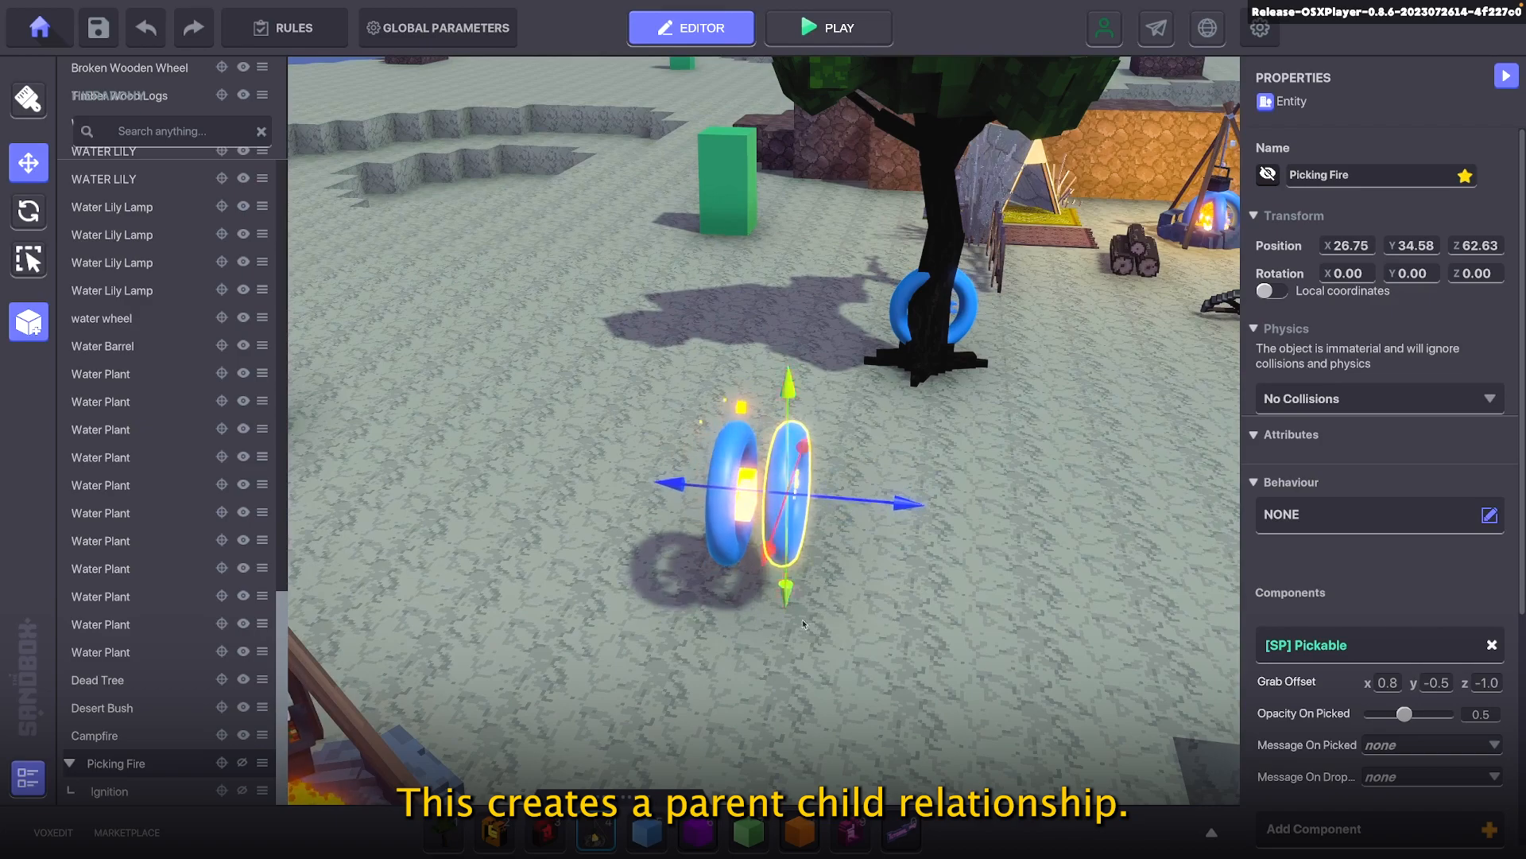
Nudge the child Ignition asset slightly along X relative to Picking Fire
left_click(728, 540)
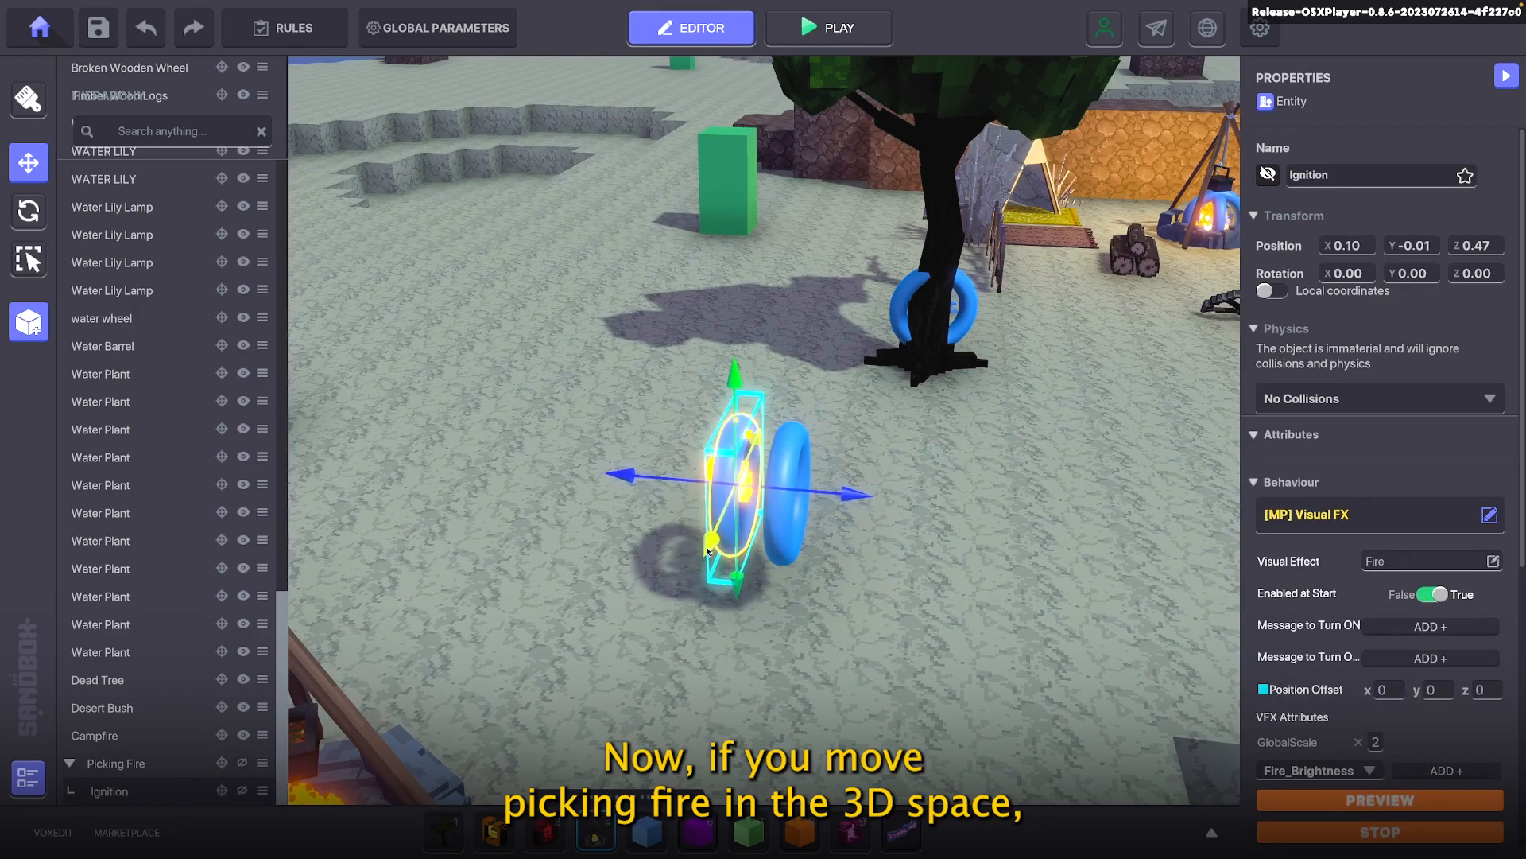
right_click_drag(808, 575, 602, 469)
left_click_drag(611, 479, 598, 480)
right_click_drag(599, 479, 975, 579)
Lower Picking Fire with its child to about Y 34.50 and check the pair from the front
left_click(811, 514)
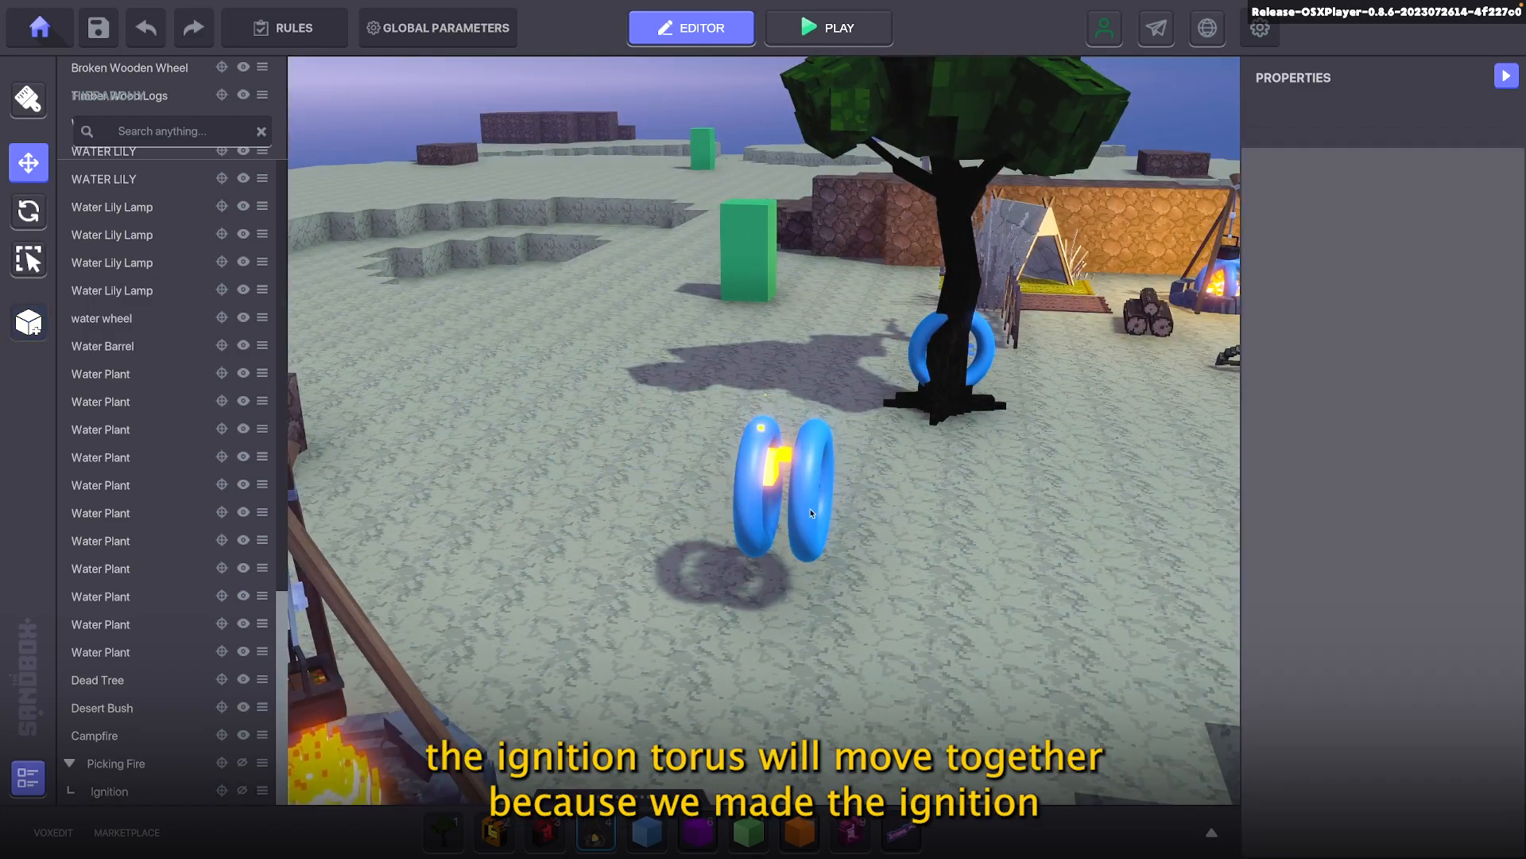
mouse_move(812, 602)
left_mouse_down()
mouse_move(812, 578)
mouse_move(812, 616)
left_mouse_up()
right_click_drag(970, 603, 668, 431)
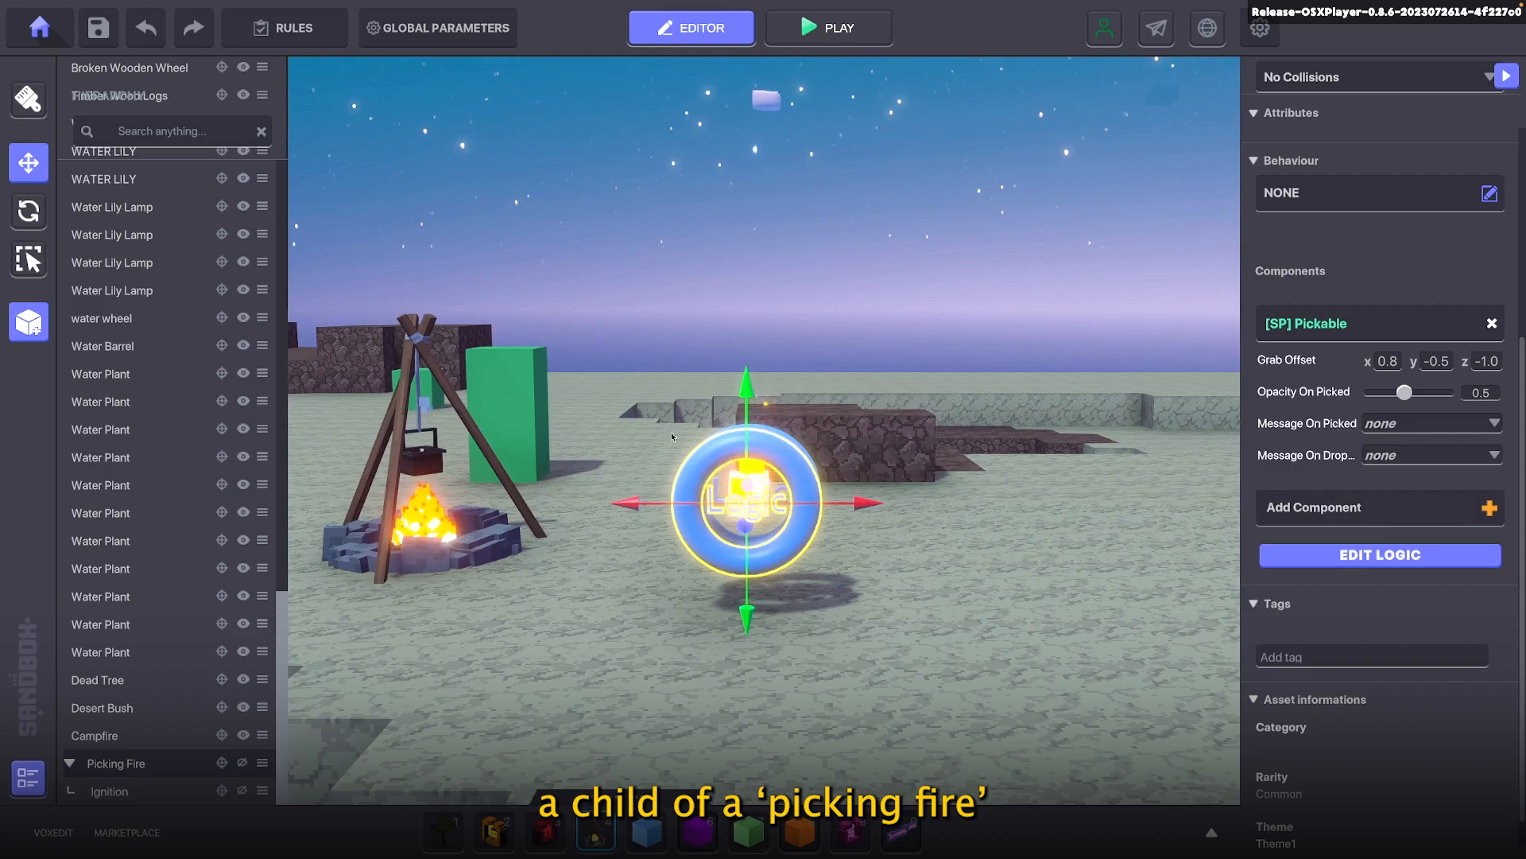
right_click_drag(609, 605, 615, 602)
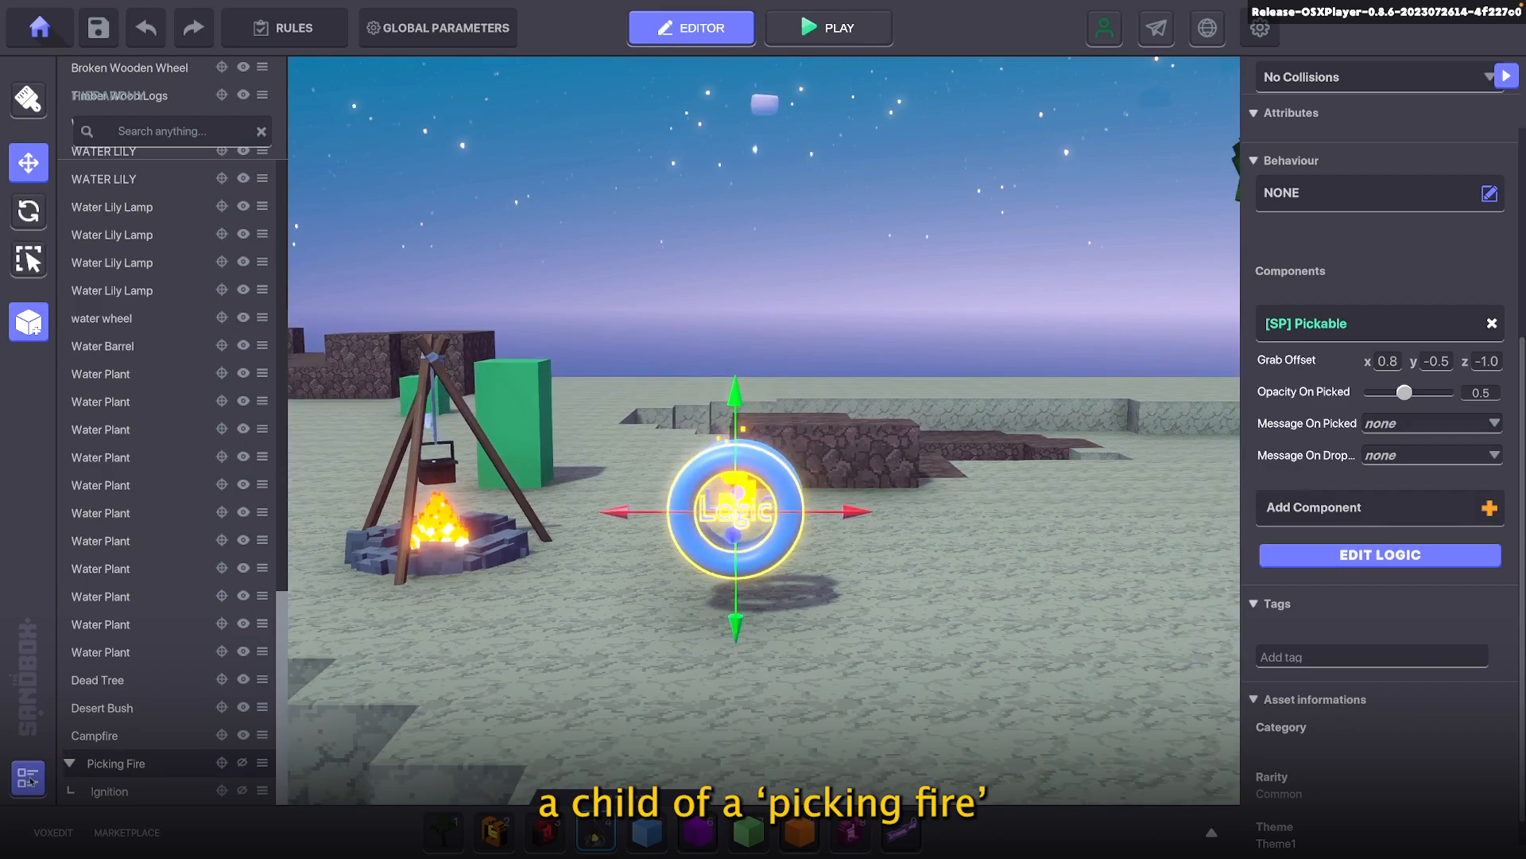
Add the tag setfire1 to Picking Fire
right_click_drag(931, 678, 1069, 644)
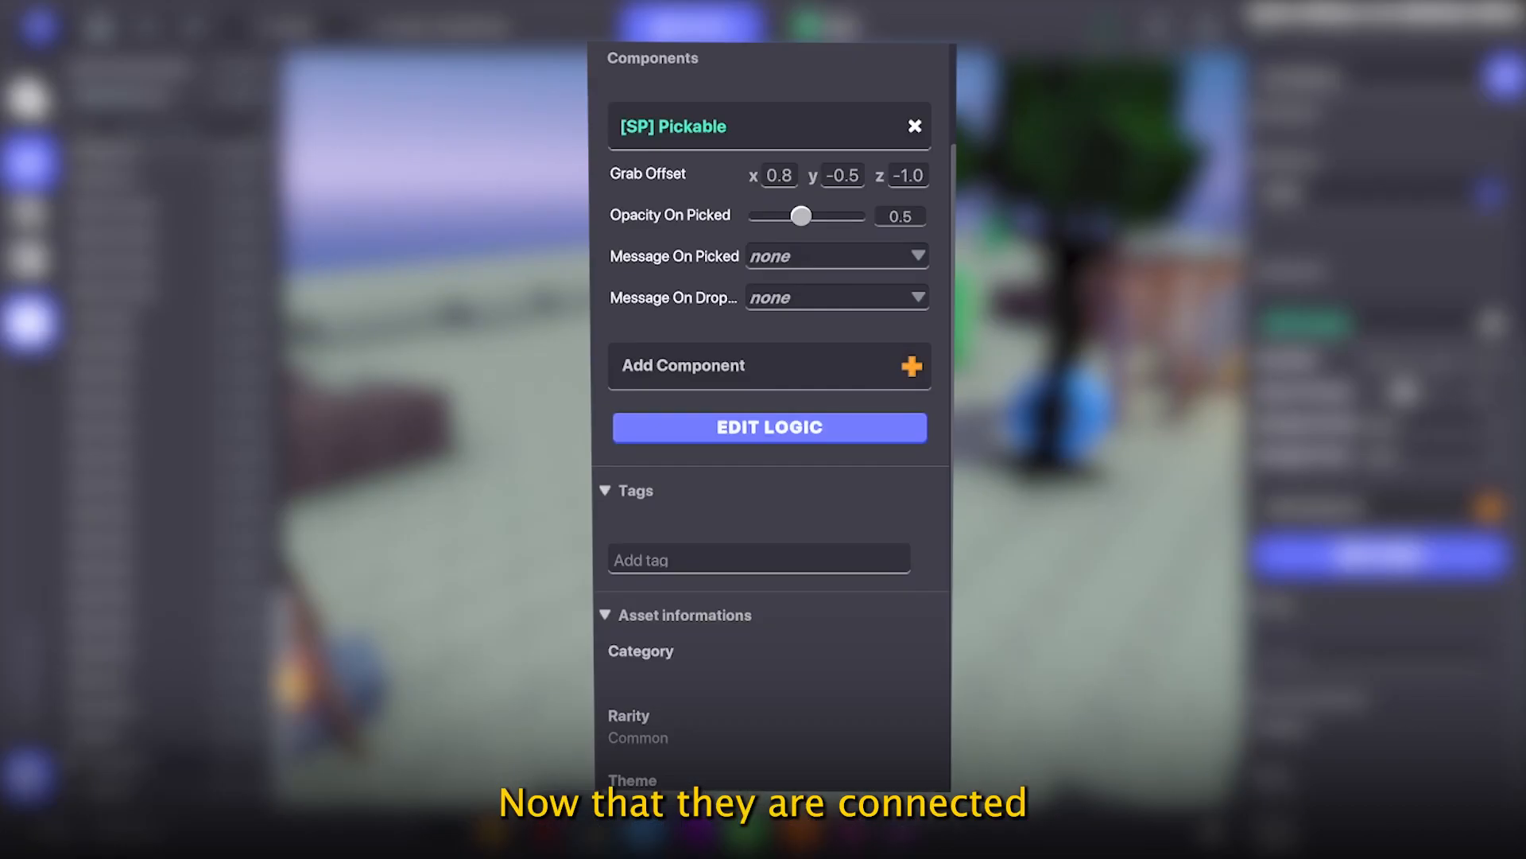
scroll(756, 527, "up", 3)
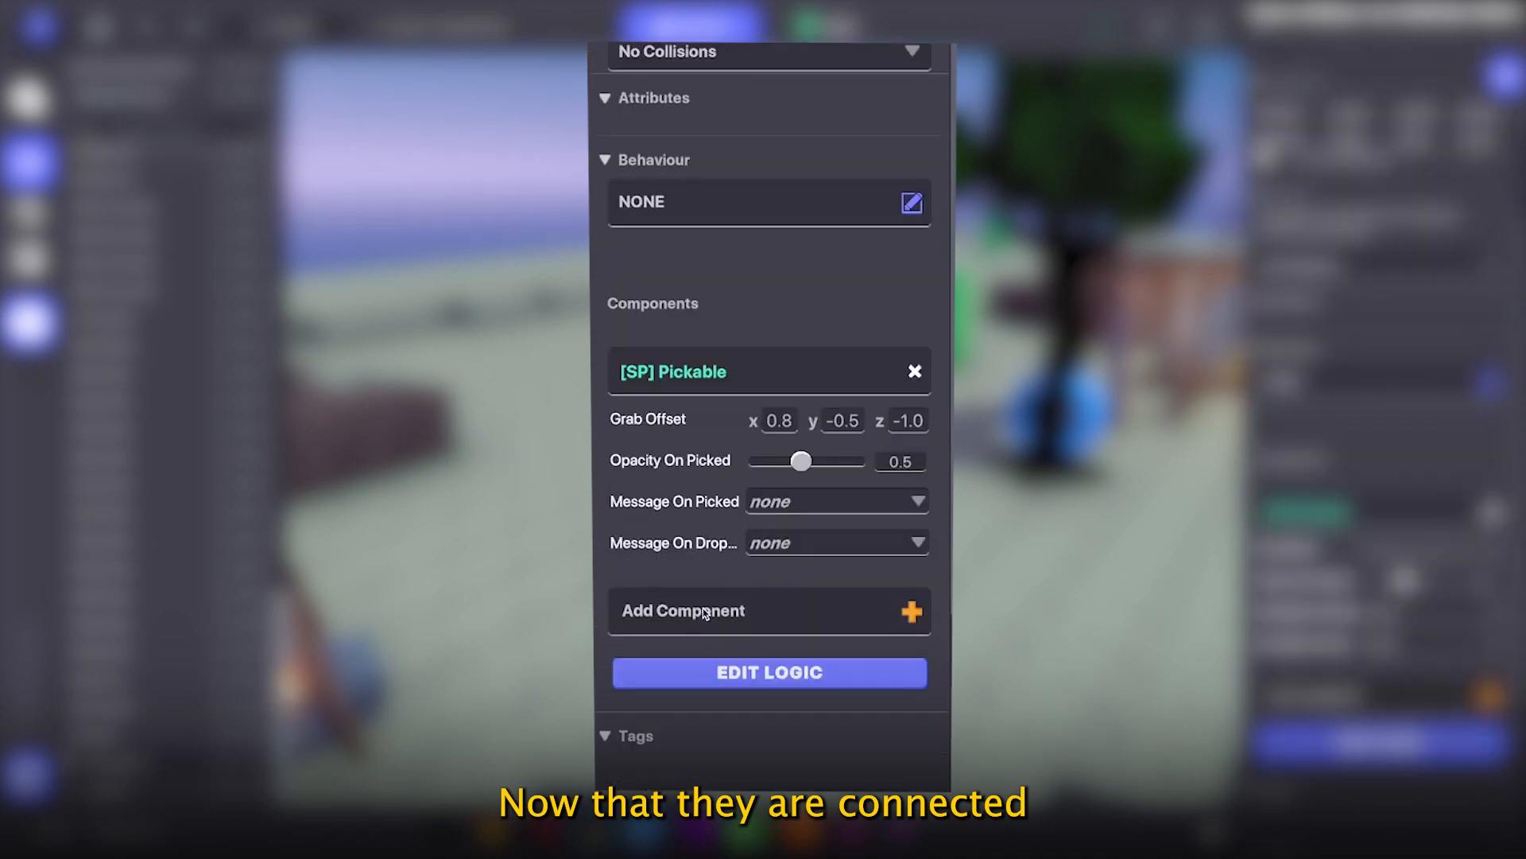
scroll(704, 612, "down", 2)
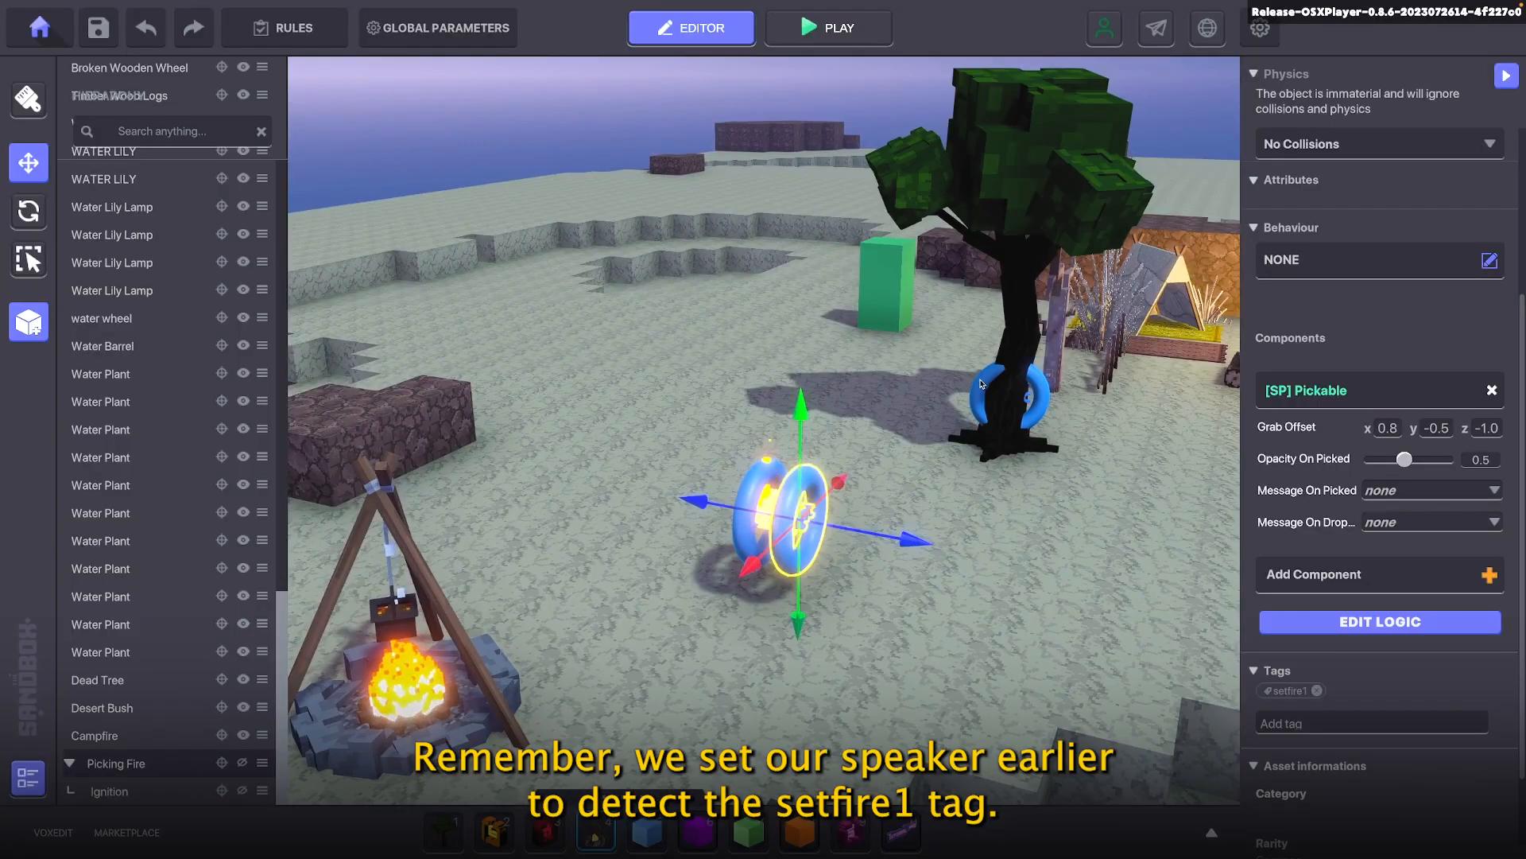
Review the tree Speaker's logic settings, including its include tags, detection range, message to send and broadcast tags
left_click(1000, 432)
scroll(1000, 431, "up", 3)
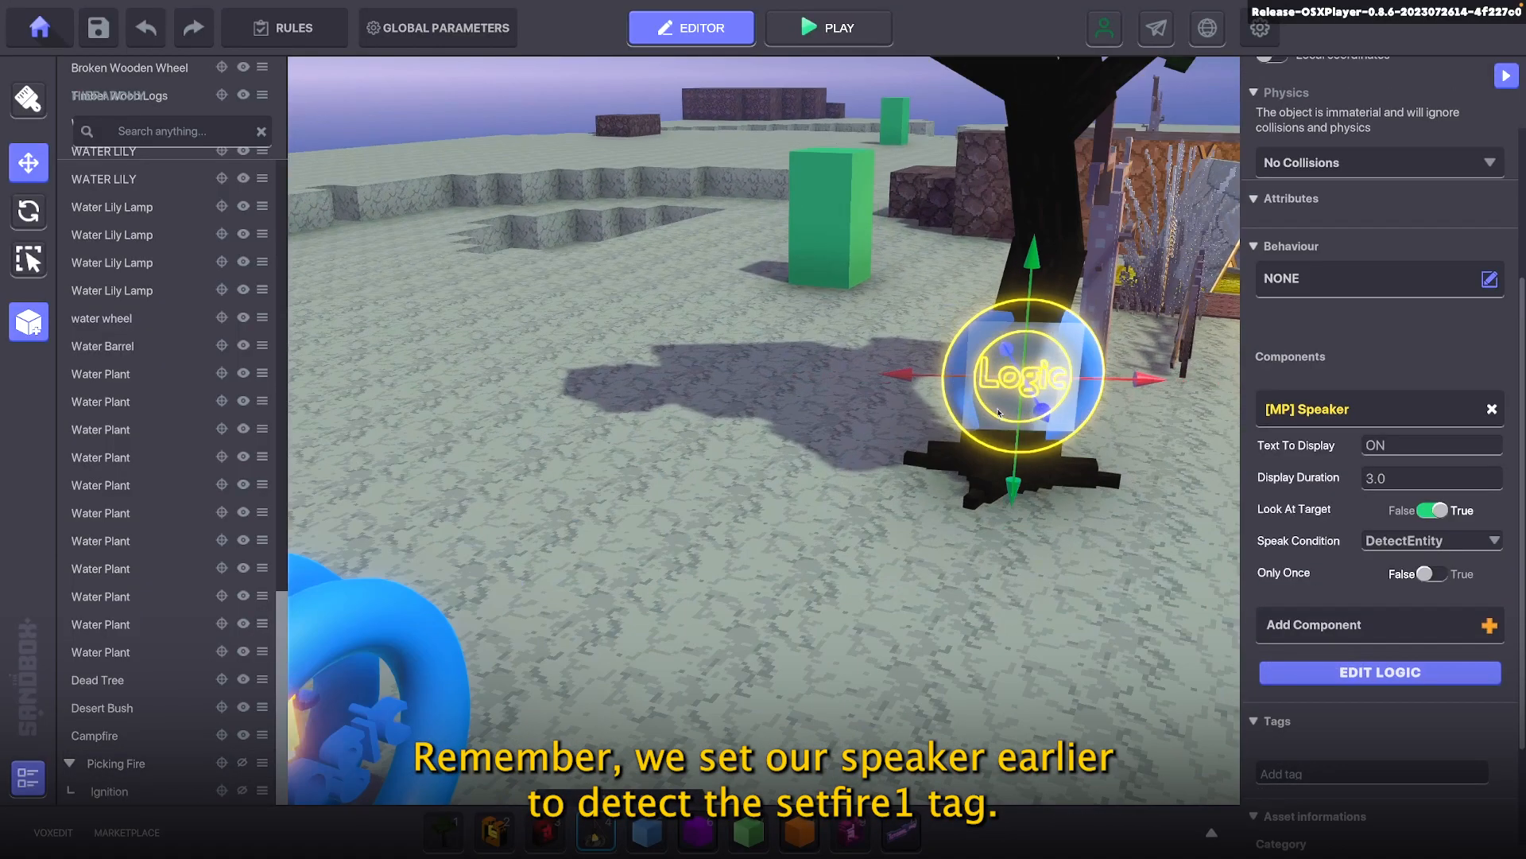
left_click(1362, 672)
scroll(1335, 571, "down", 2)
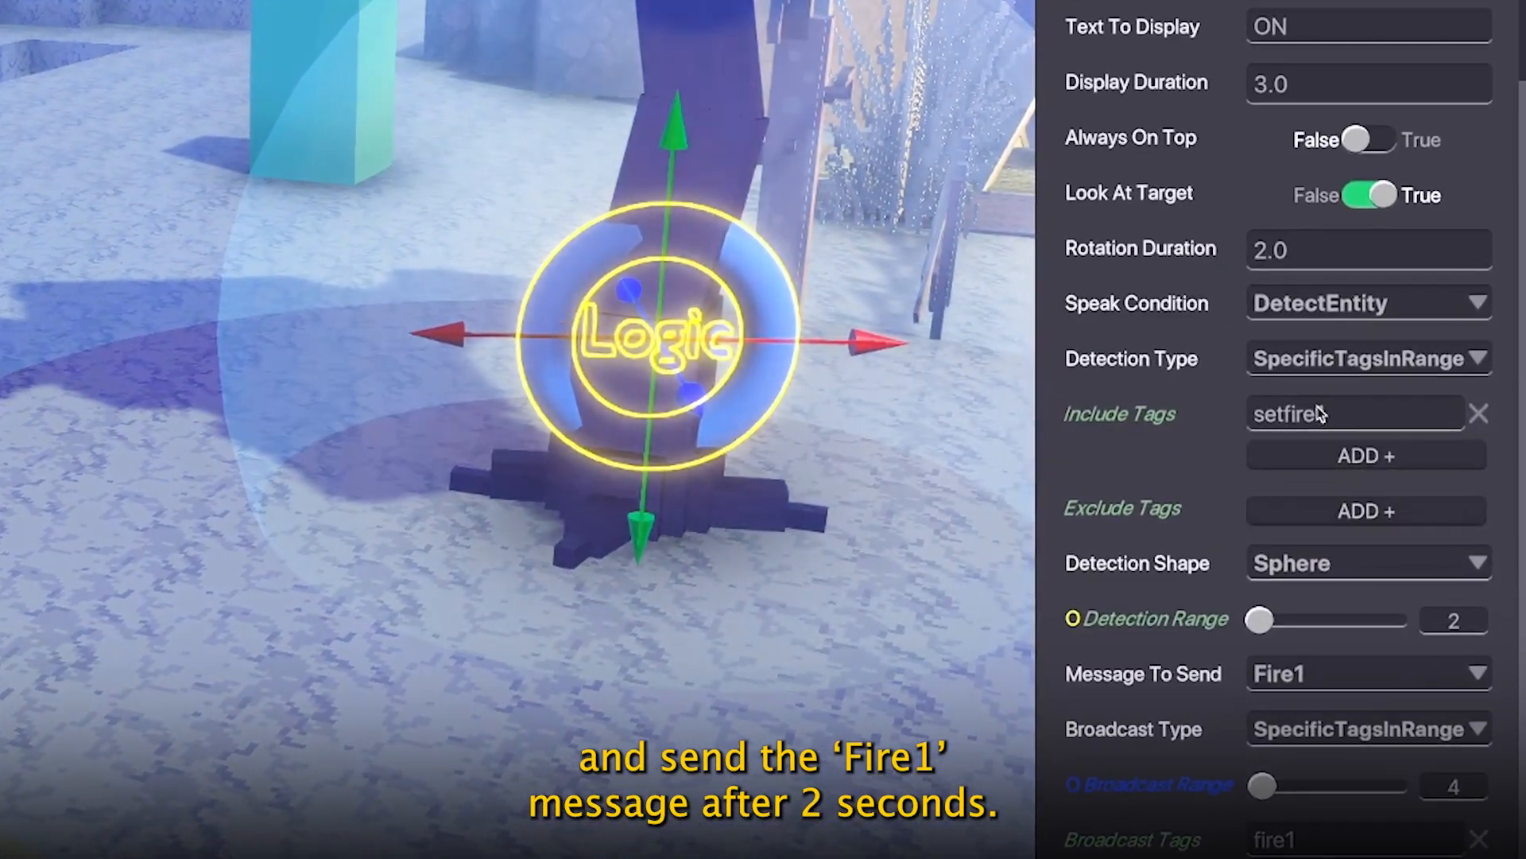
scroll(433, 578, "down", 4)
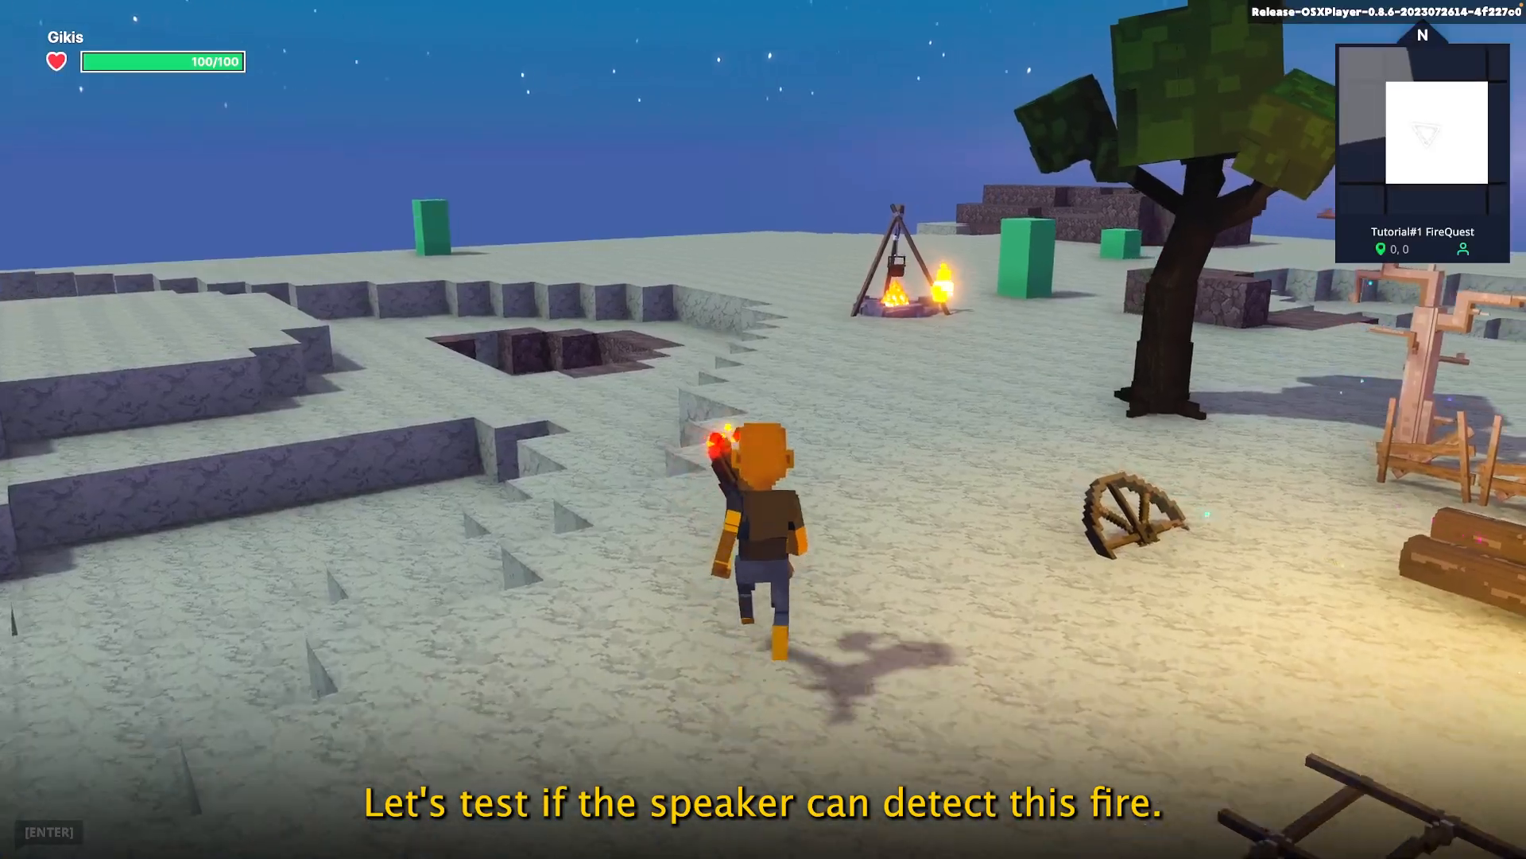
Playtest the scene by picking up the flame beside the campfire and carrying it to the tree
key("w")
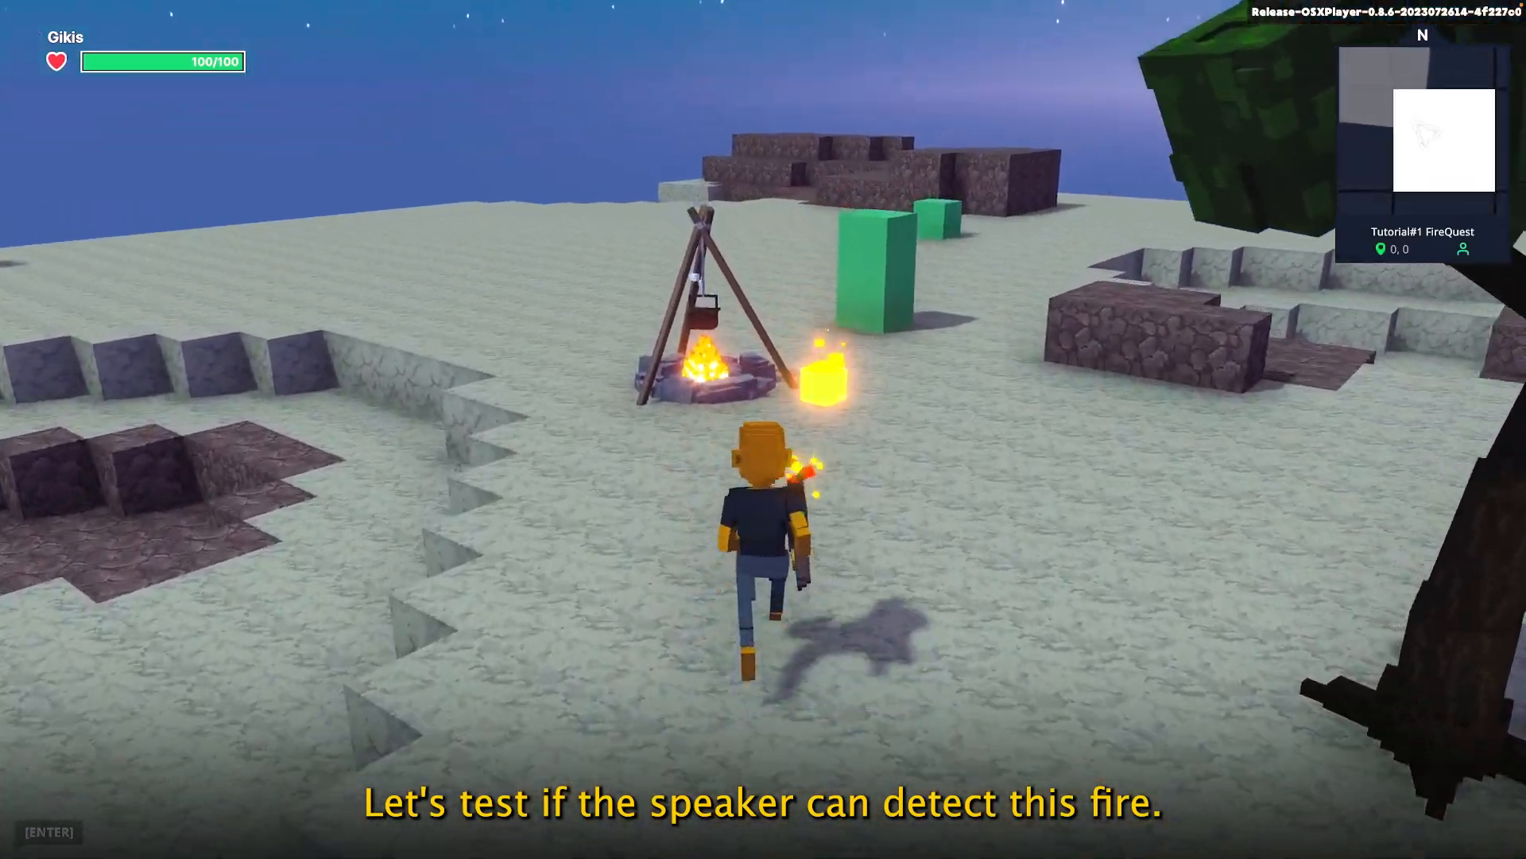
key("w")
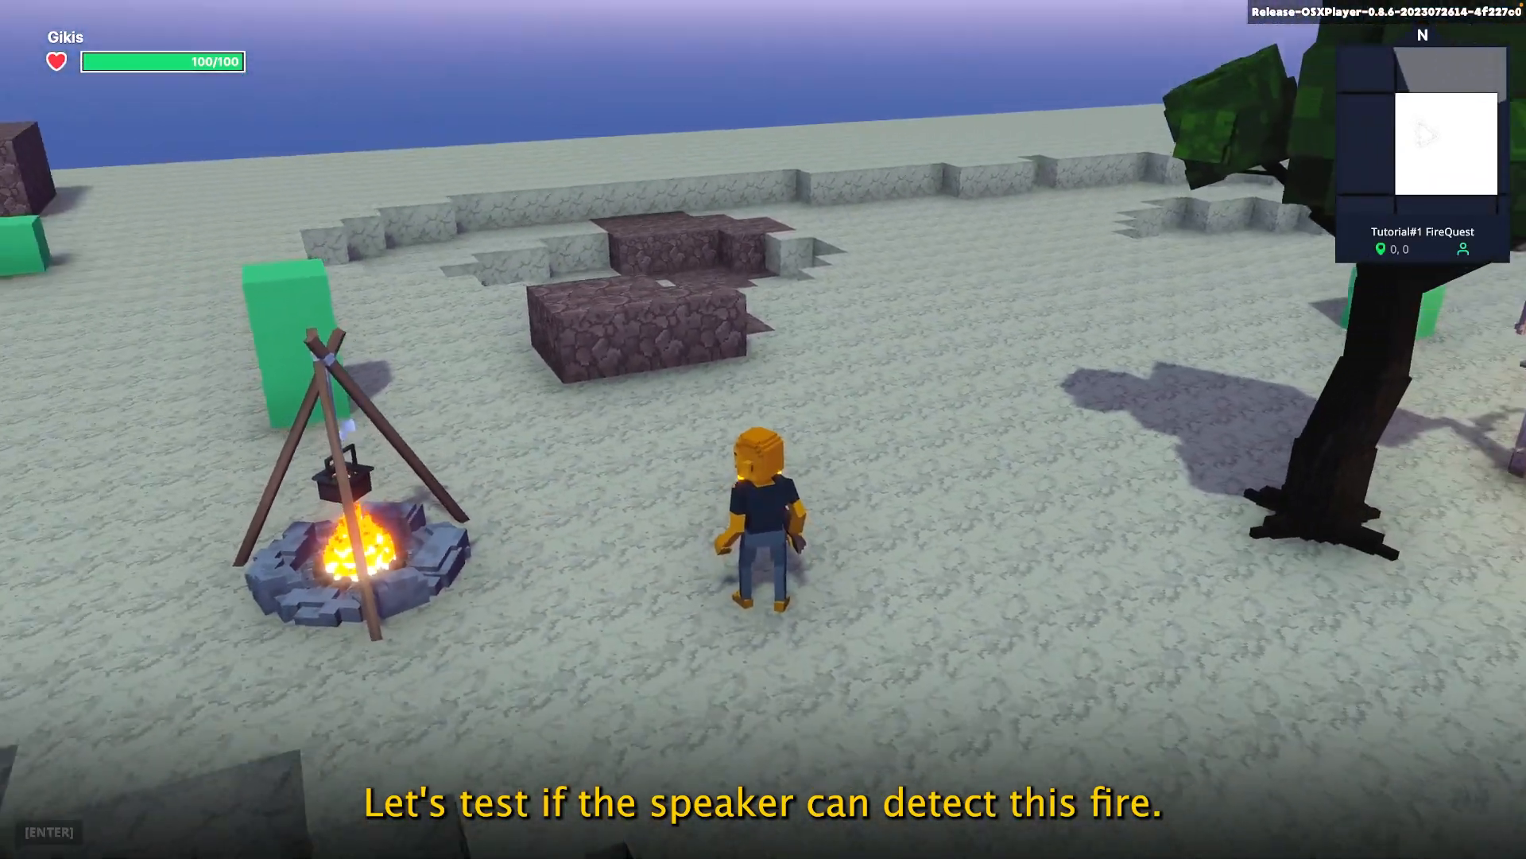
key("d")
key("w")
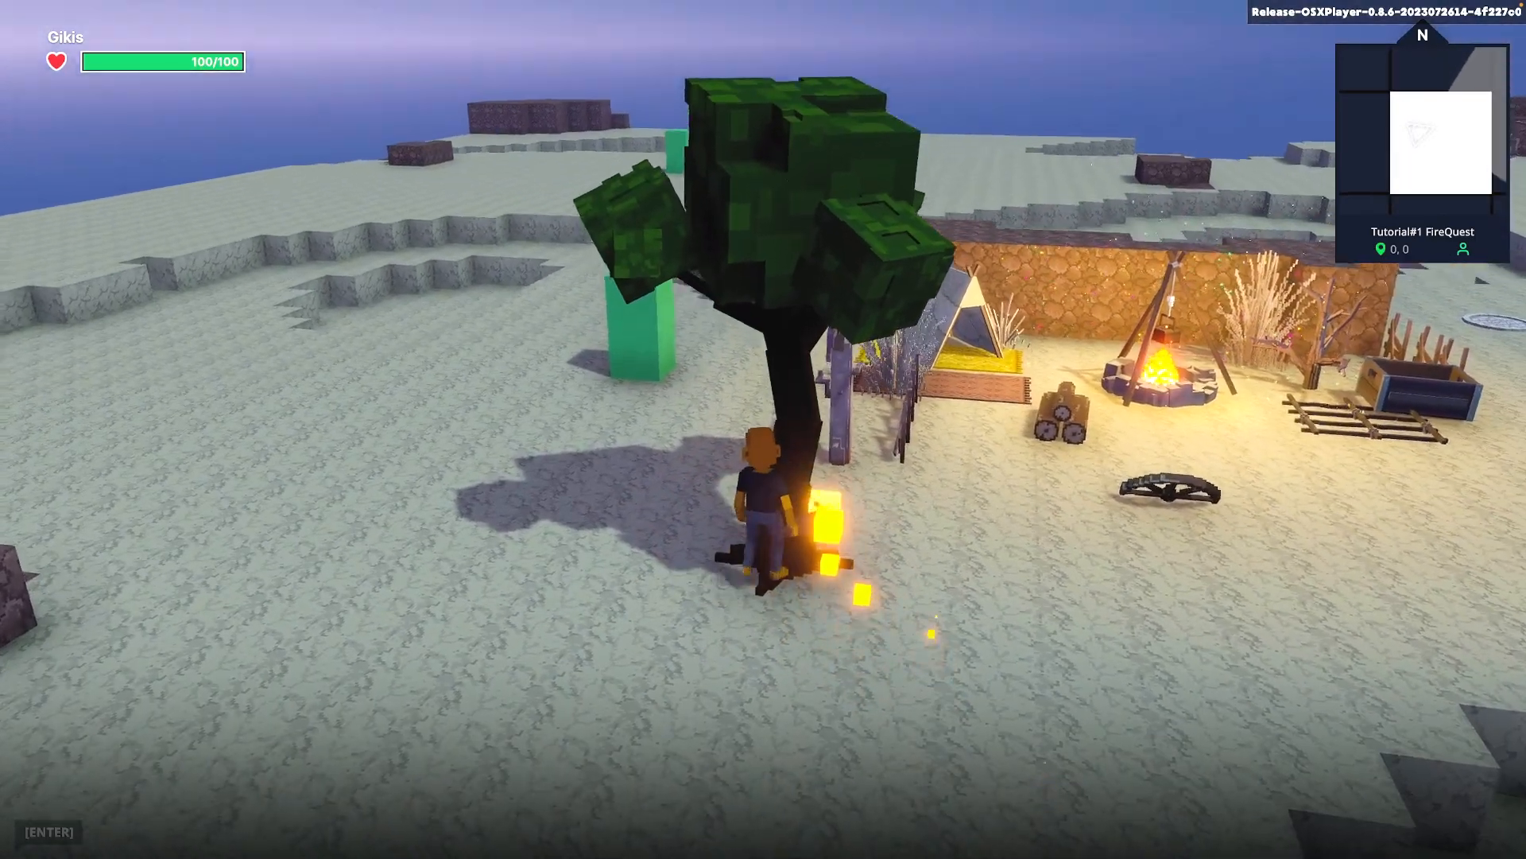
key("s")
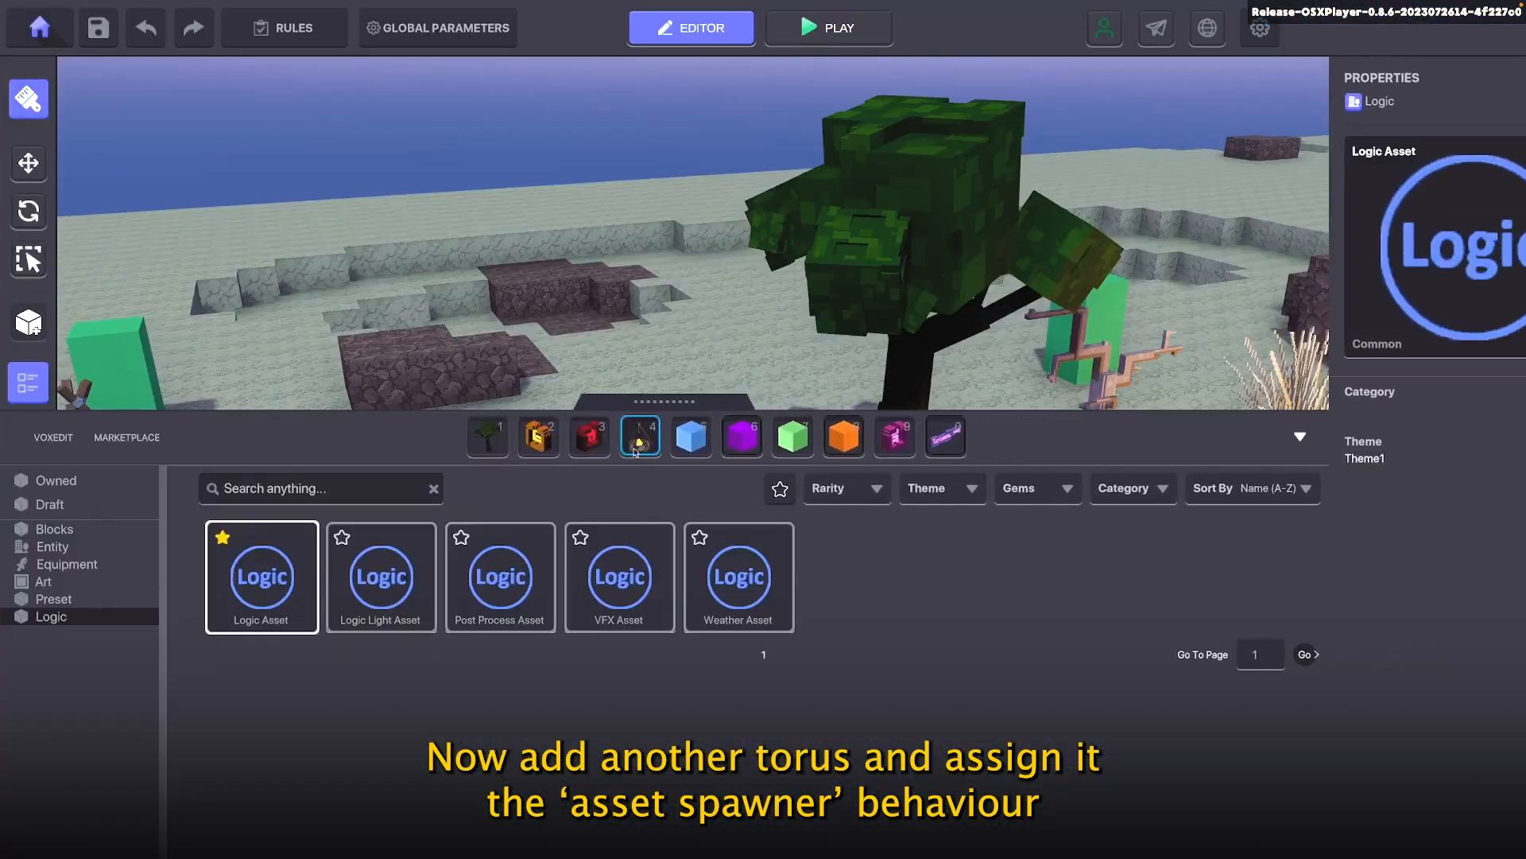
Place a new Logic Asset on the ground between the campfire and the tree and assign it the Asset Spawner behaviour
left_click(622, 403)
left_click(672, 650)
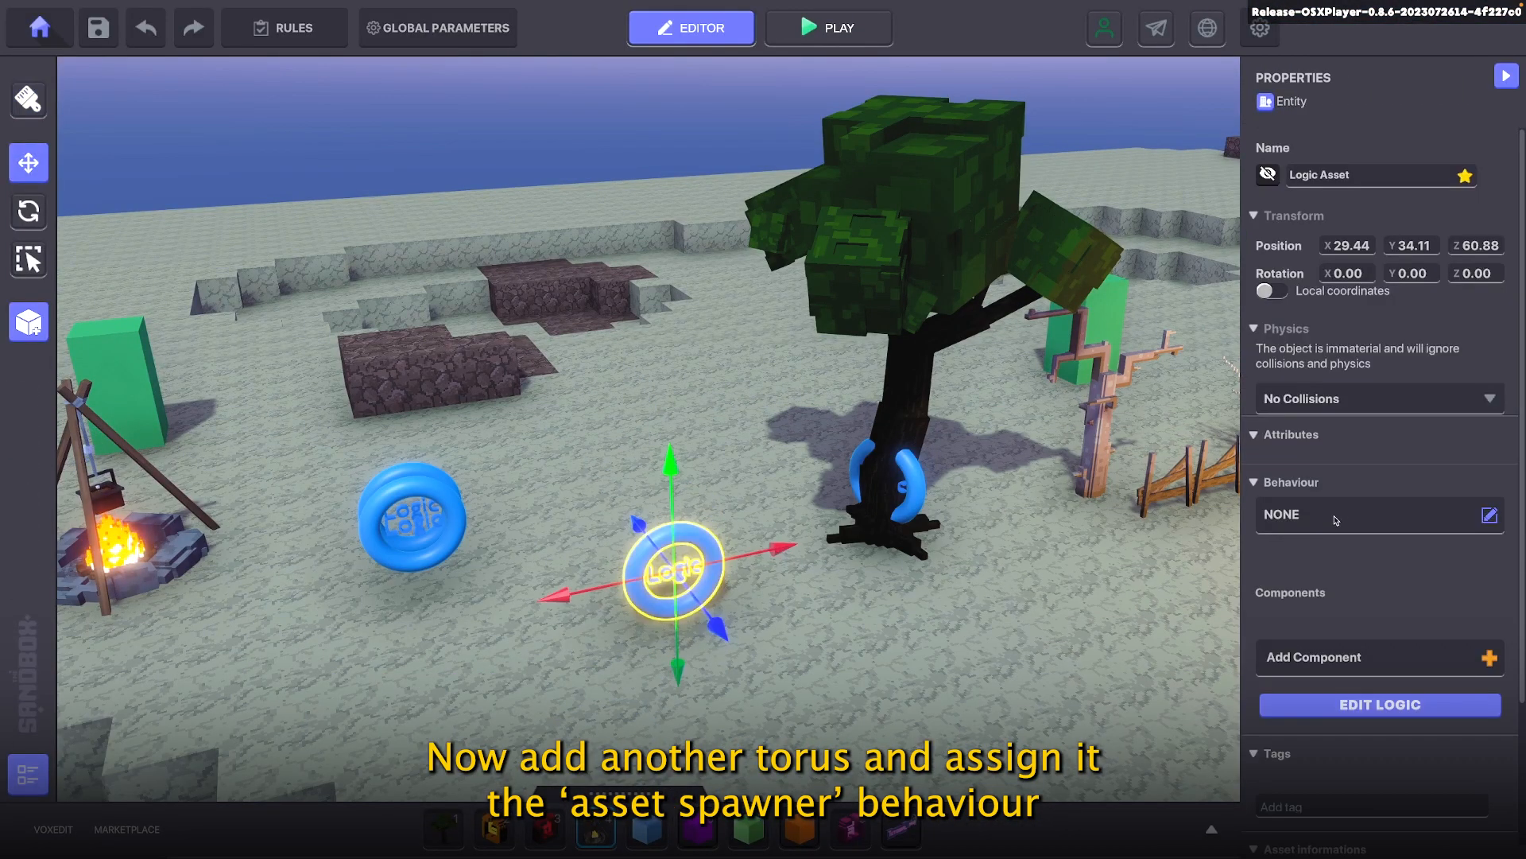
left_click(1335, 521)
left_click(958, 378)
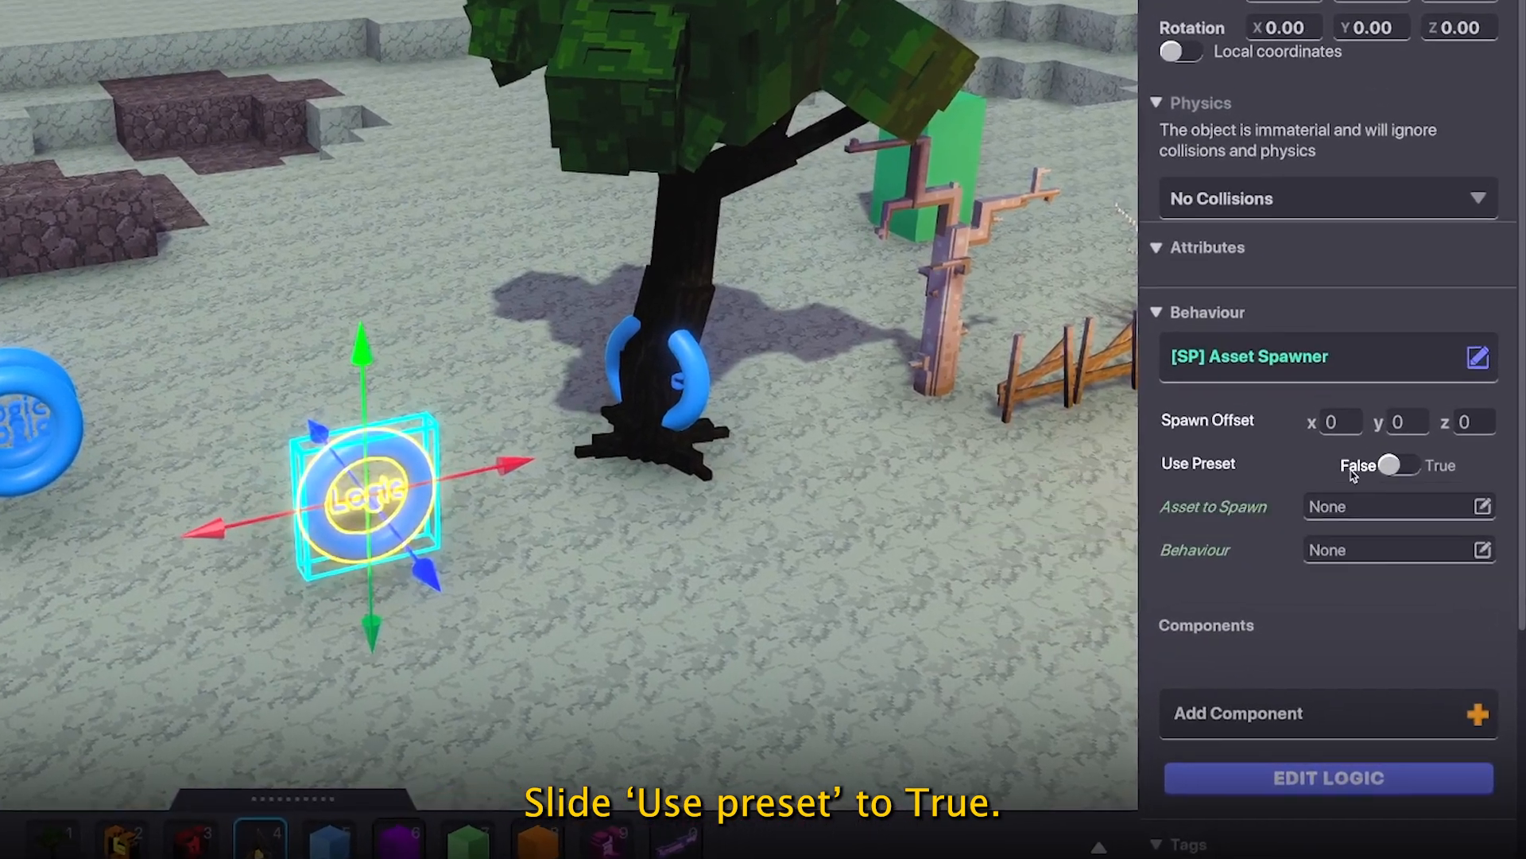
Set the spawner's Use Preset option to True and rename the asset "Fire Spawner"
left_click(1353, 468)
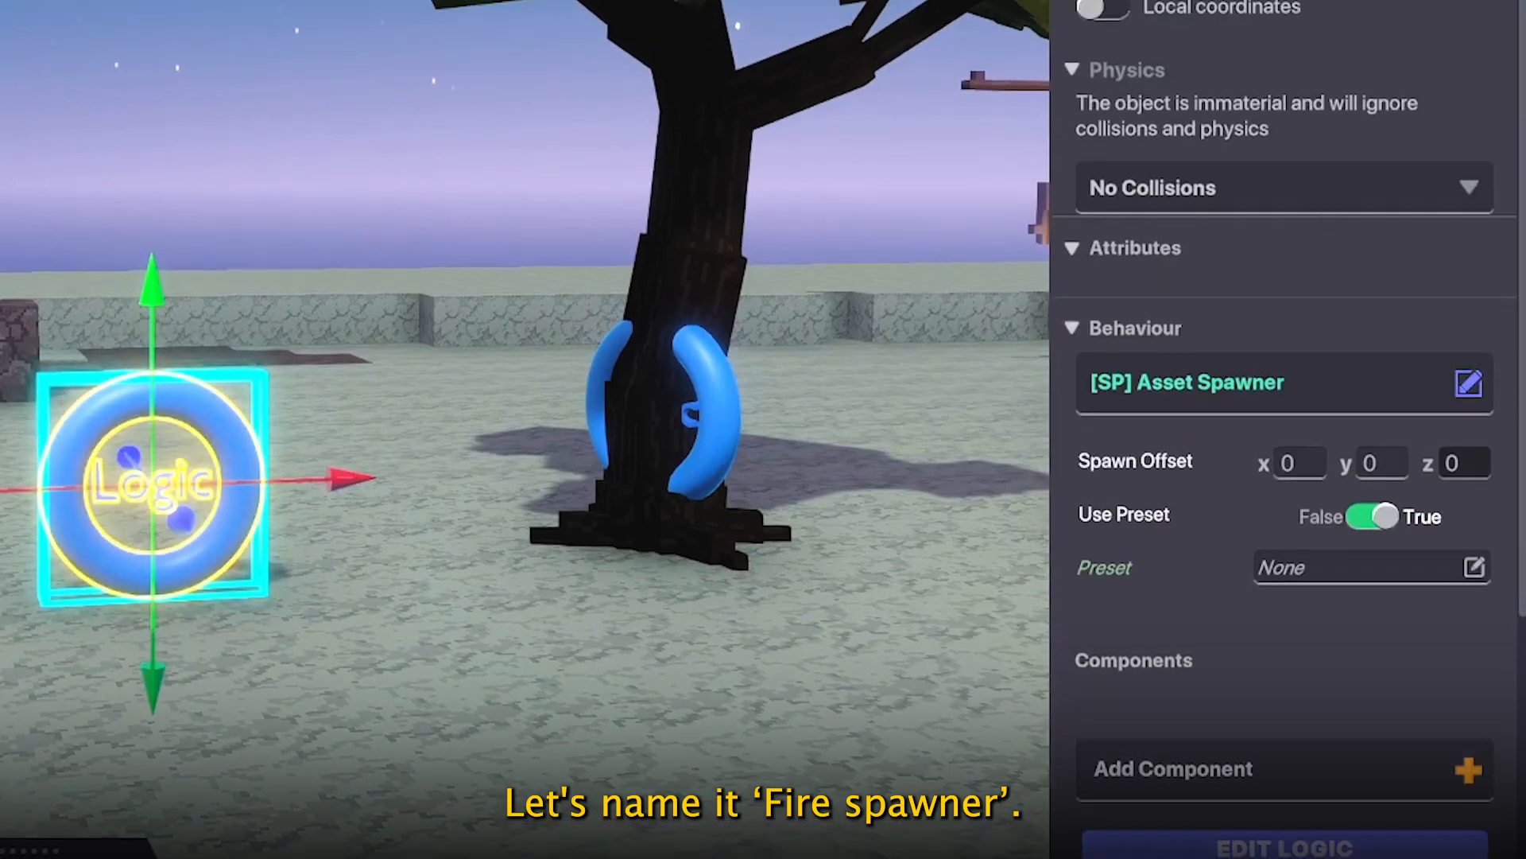
left_click(1233, 33)
type("Fire Spawn")
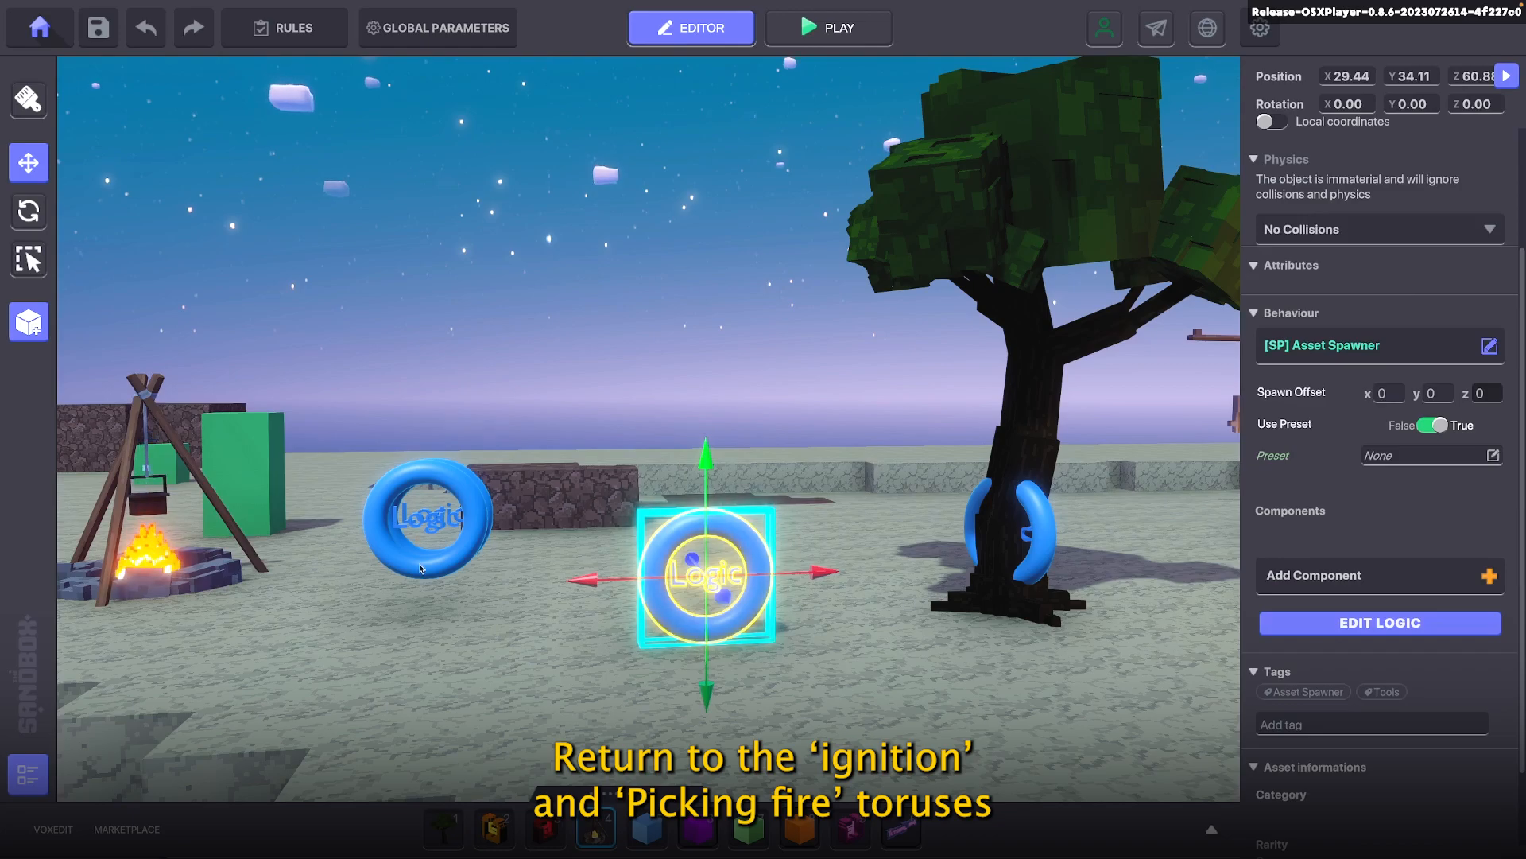
Select Picking Fire and Ignition together and save them as a new preset named "FirePreset01"
left_click(421, 569)
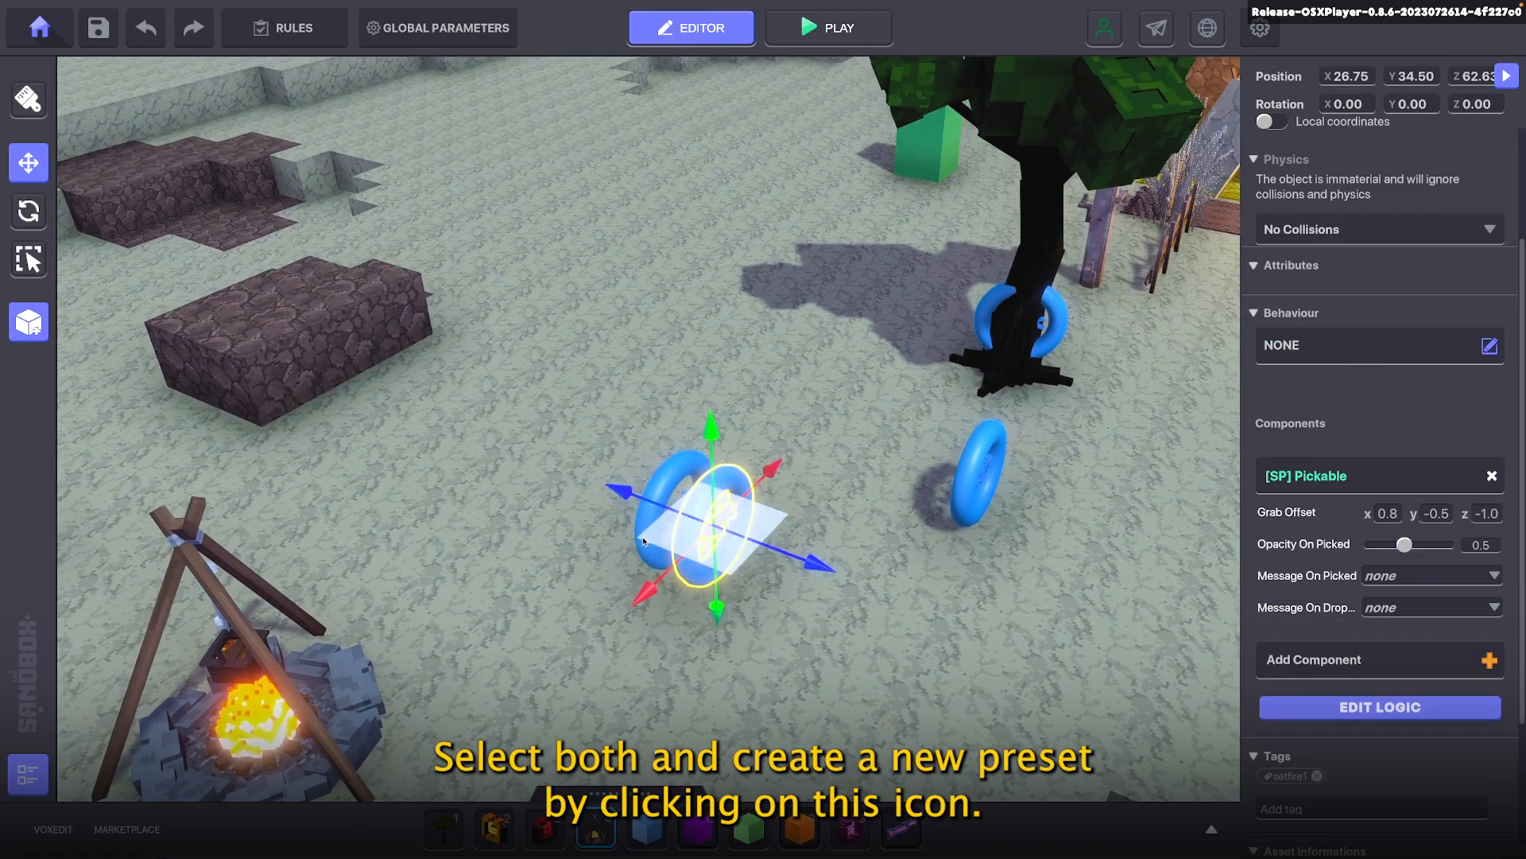
left_click_drag(620, 464, 736, 588)
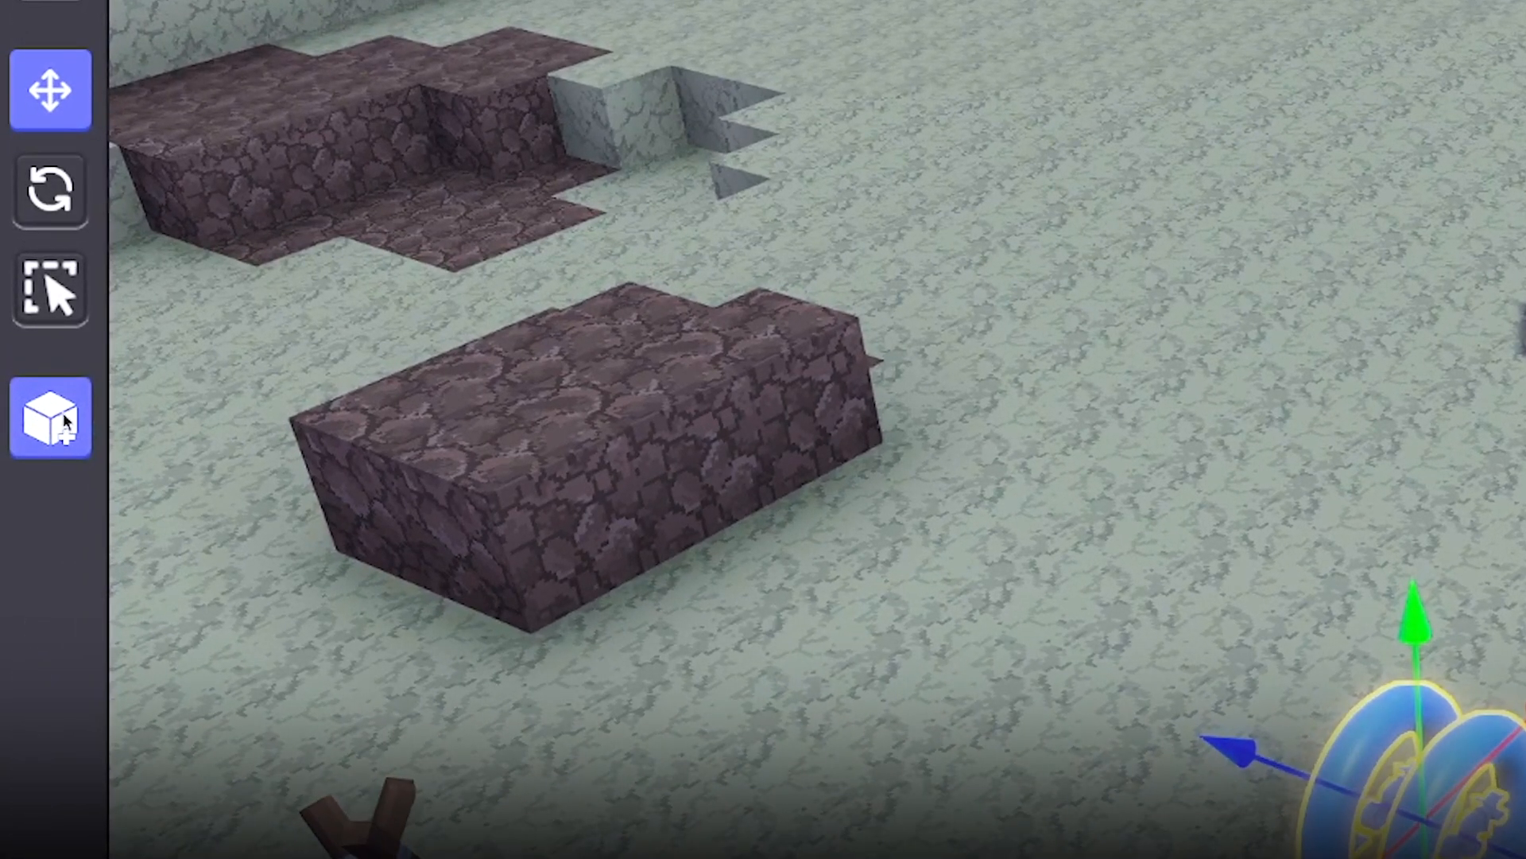
left_click(38, 372)
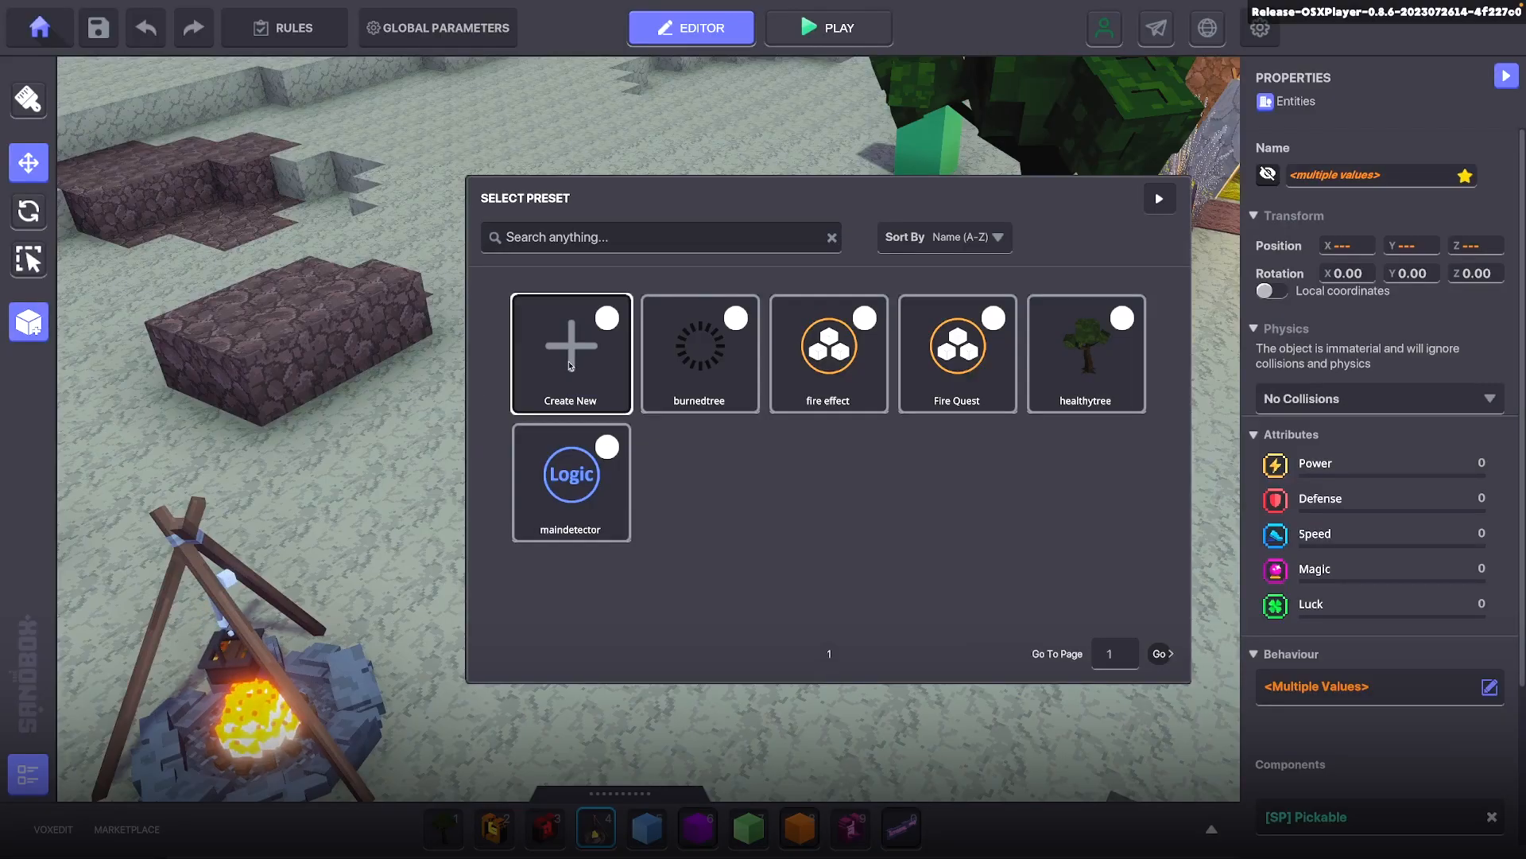
left_click(570, 366)
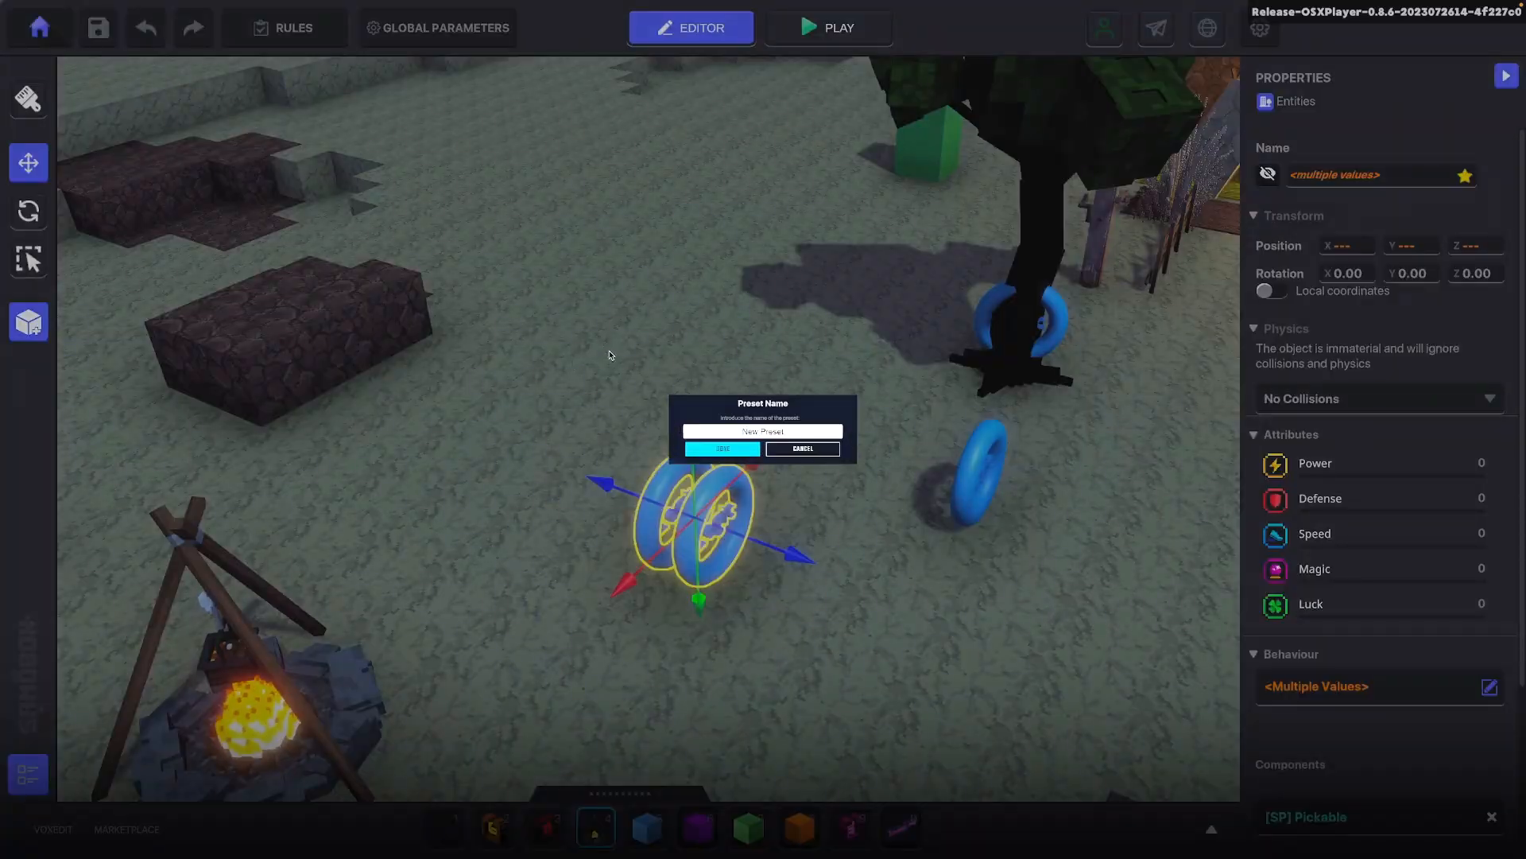
type("F")
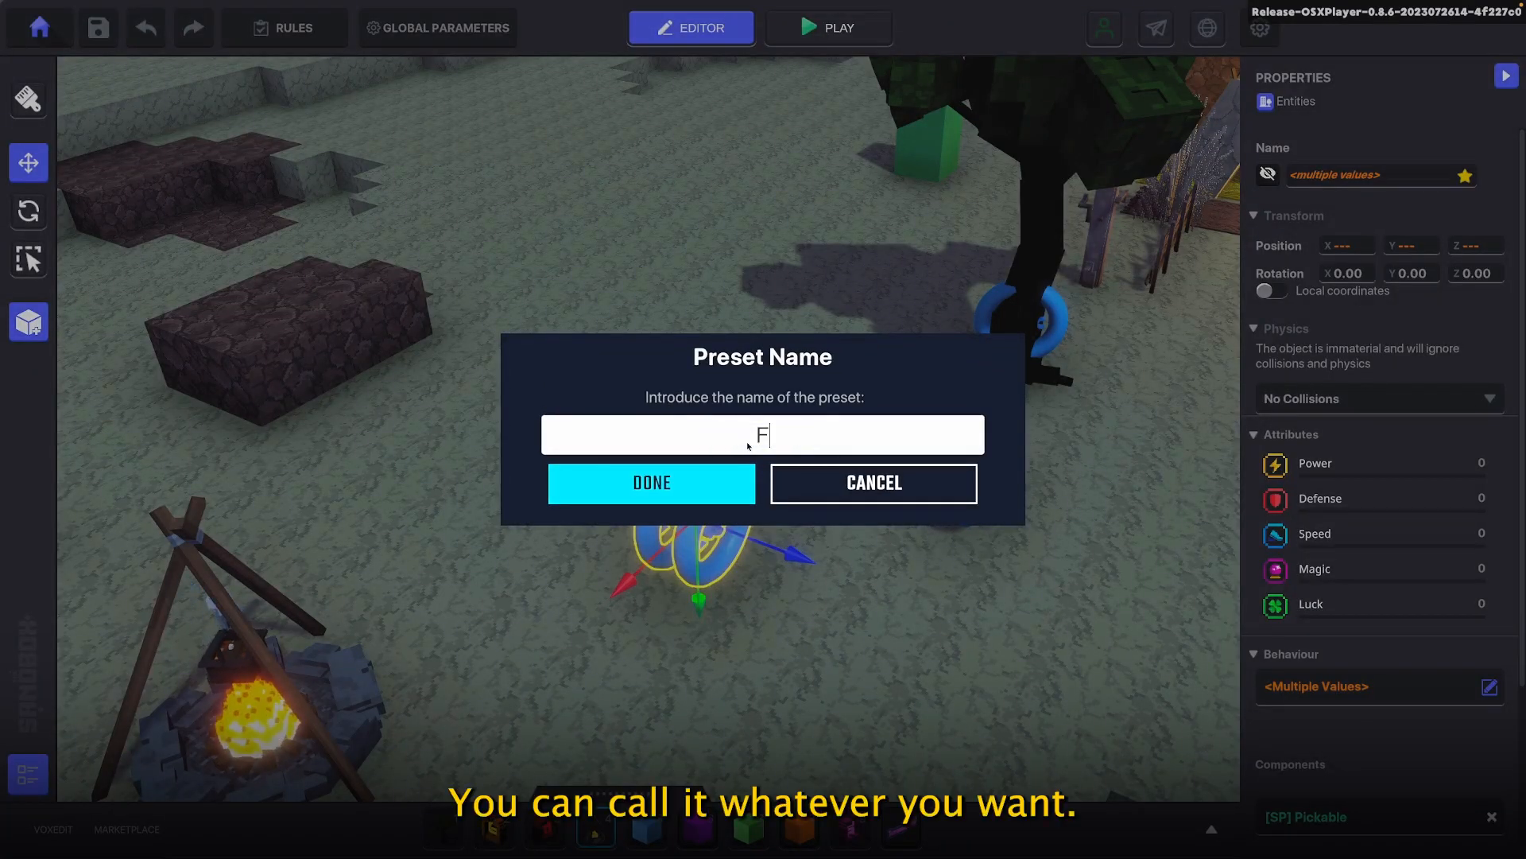
type("irePreset01")
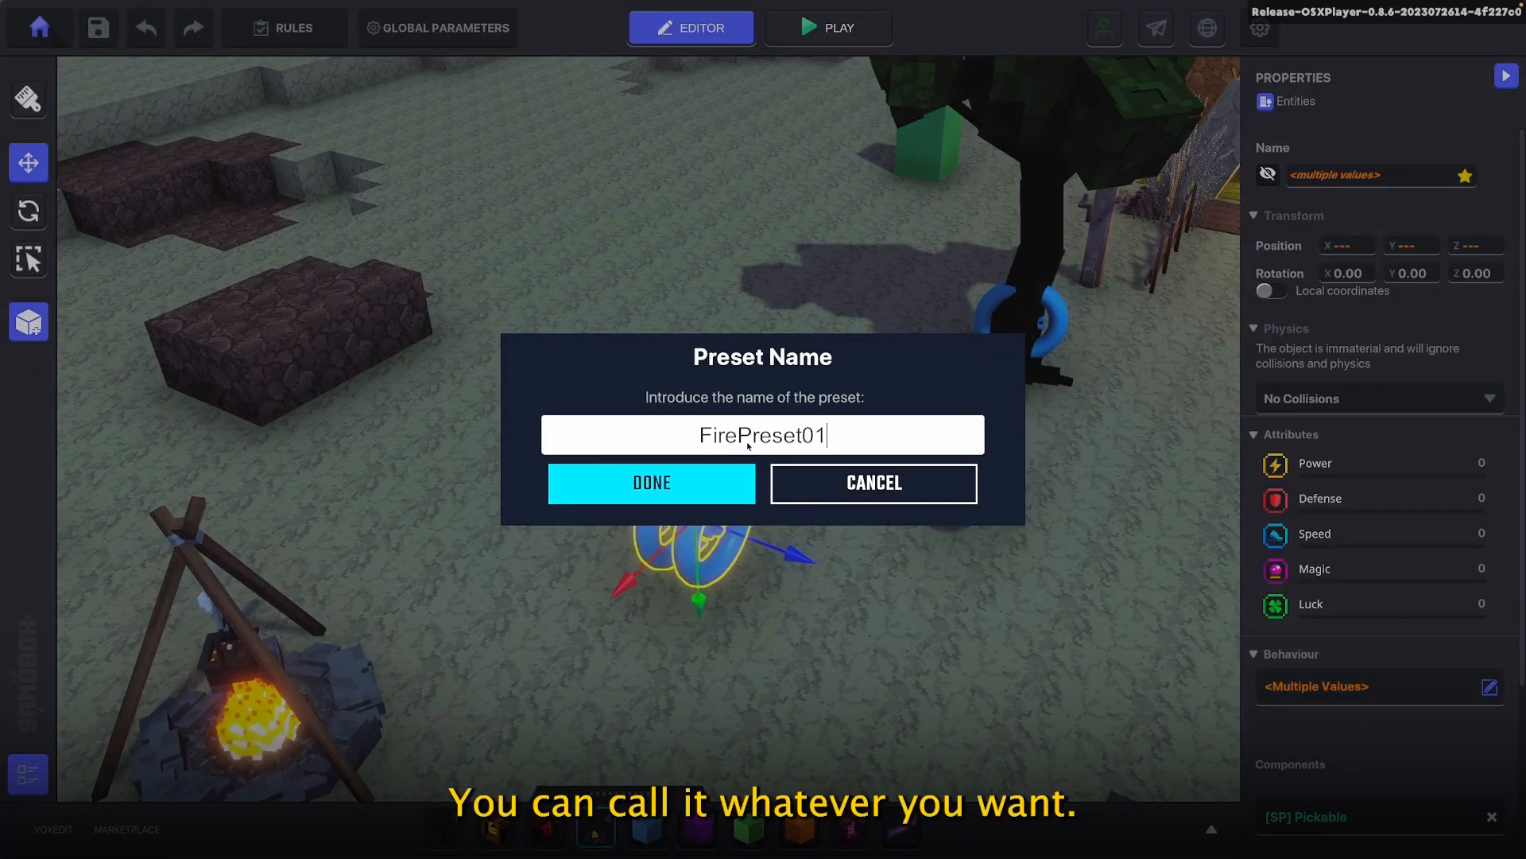
left_click(677, 477)
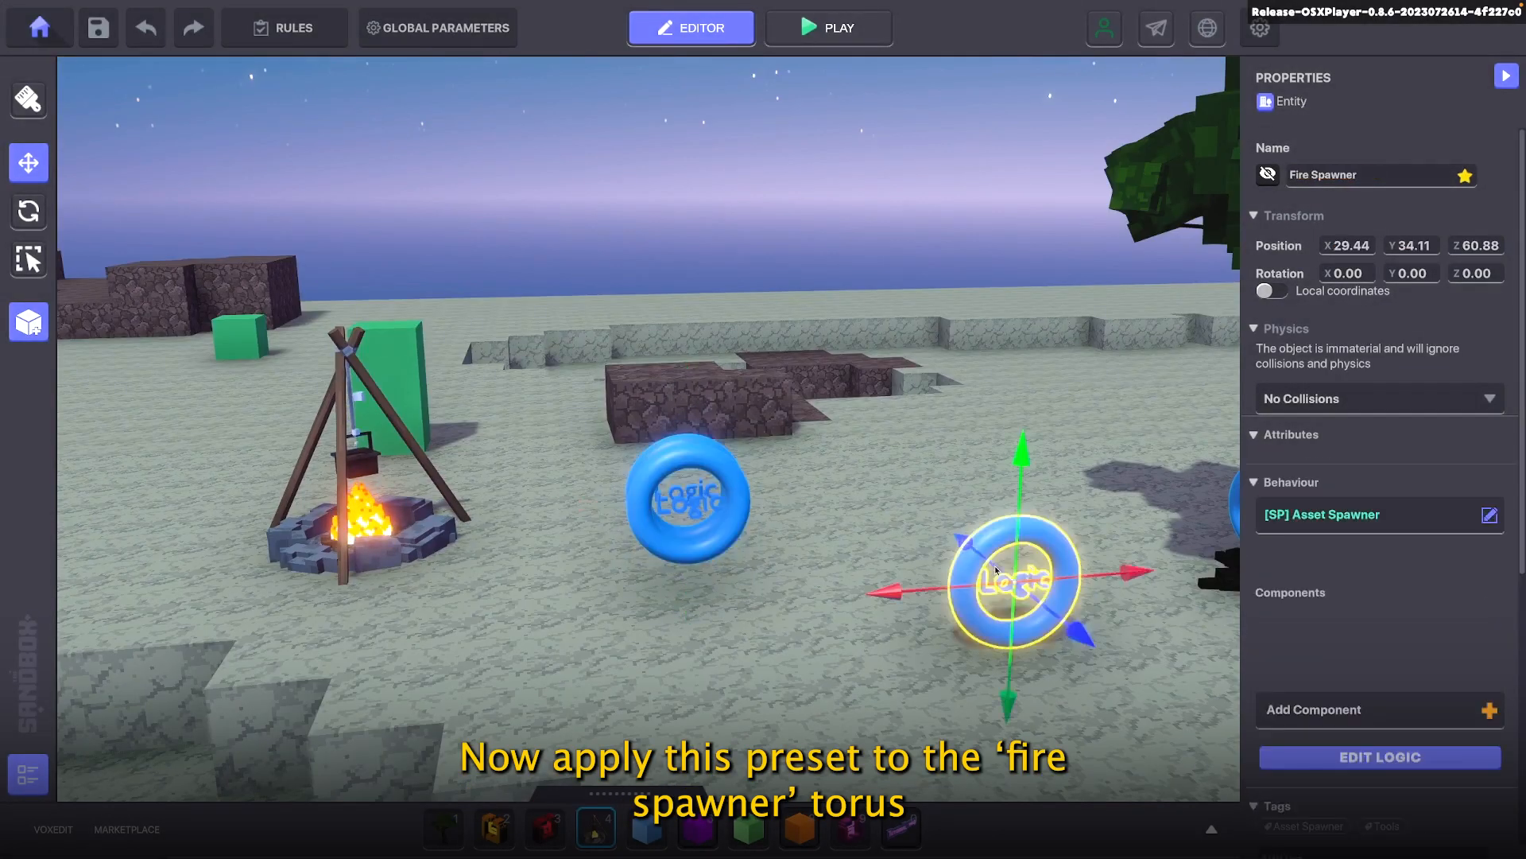
Assign FirePreset01 as the Fire Spawner's preset and remove Trigger and Spawn from its required messages, keeping Interact
left_click(996, 570)
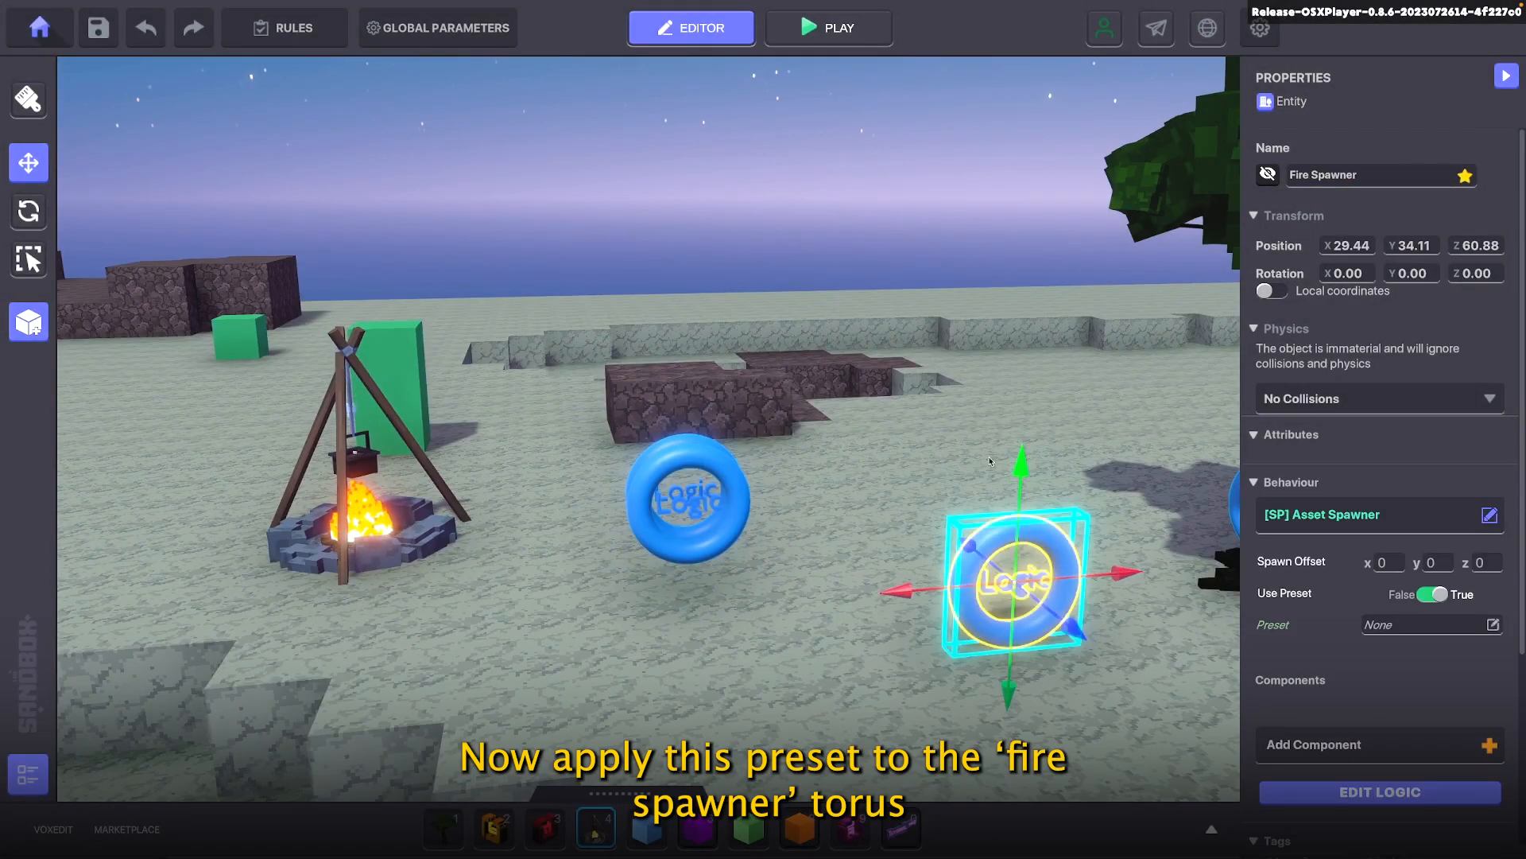
middle_click_drag(929, 595, 918, 581)
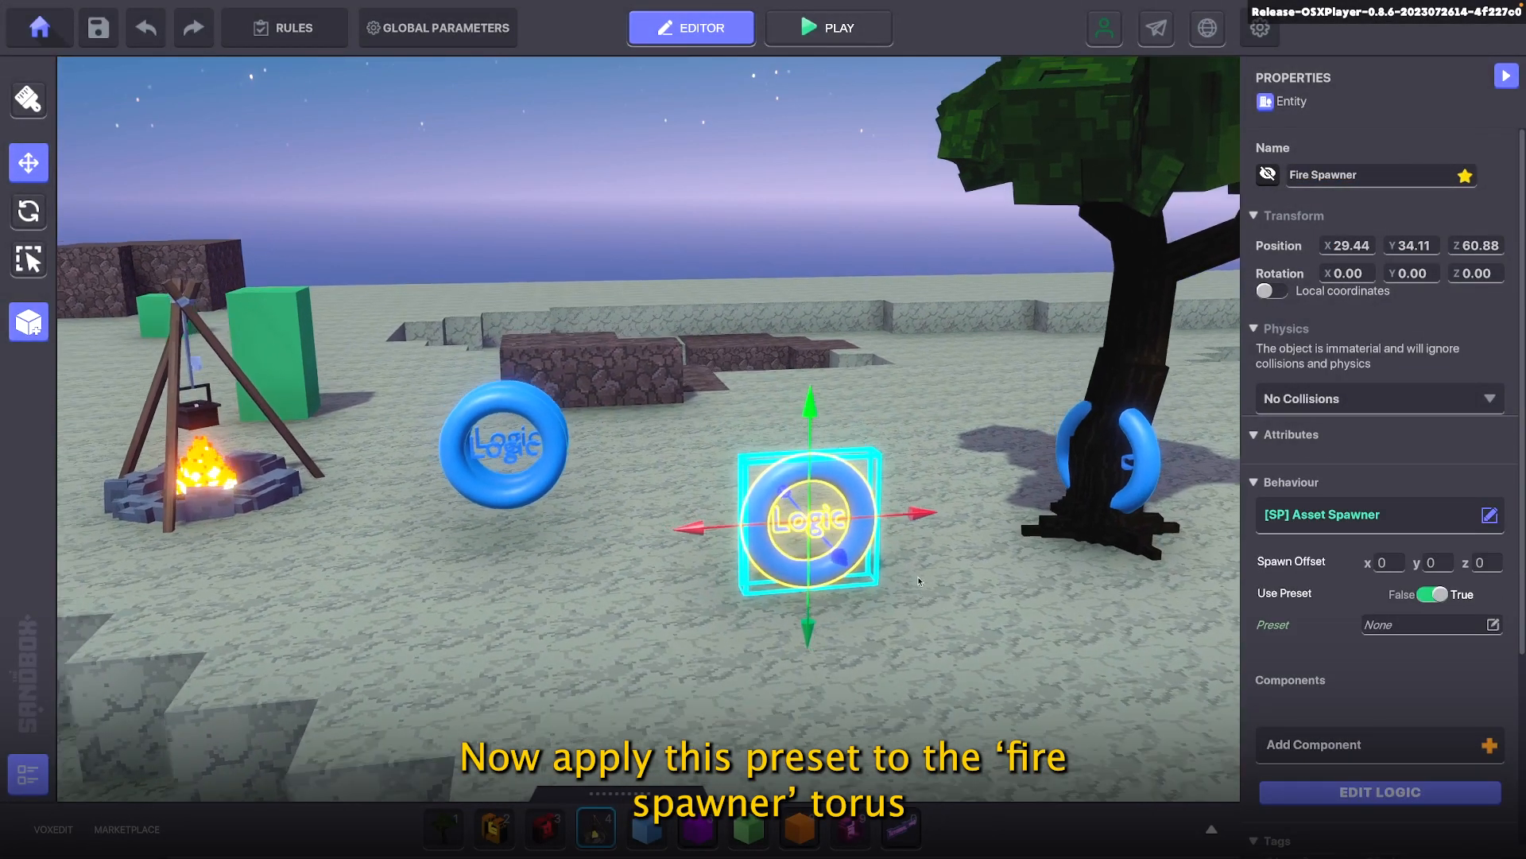
left_click(1408, 633)
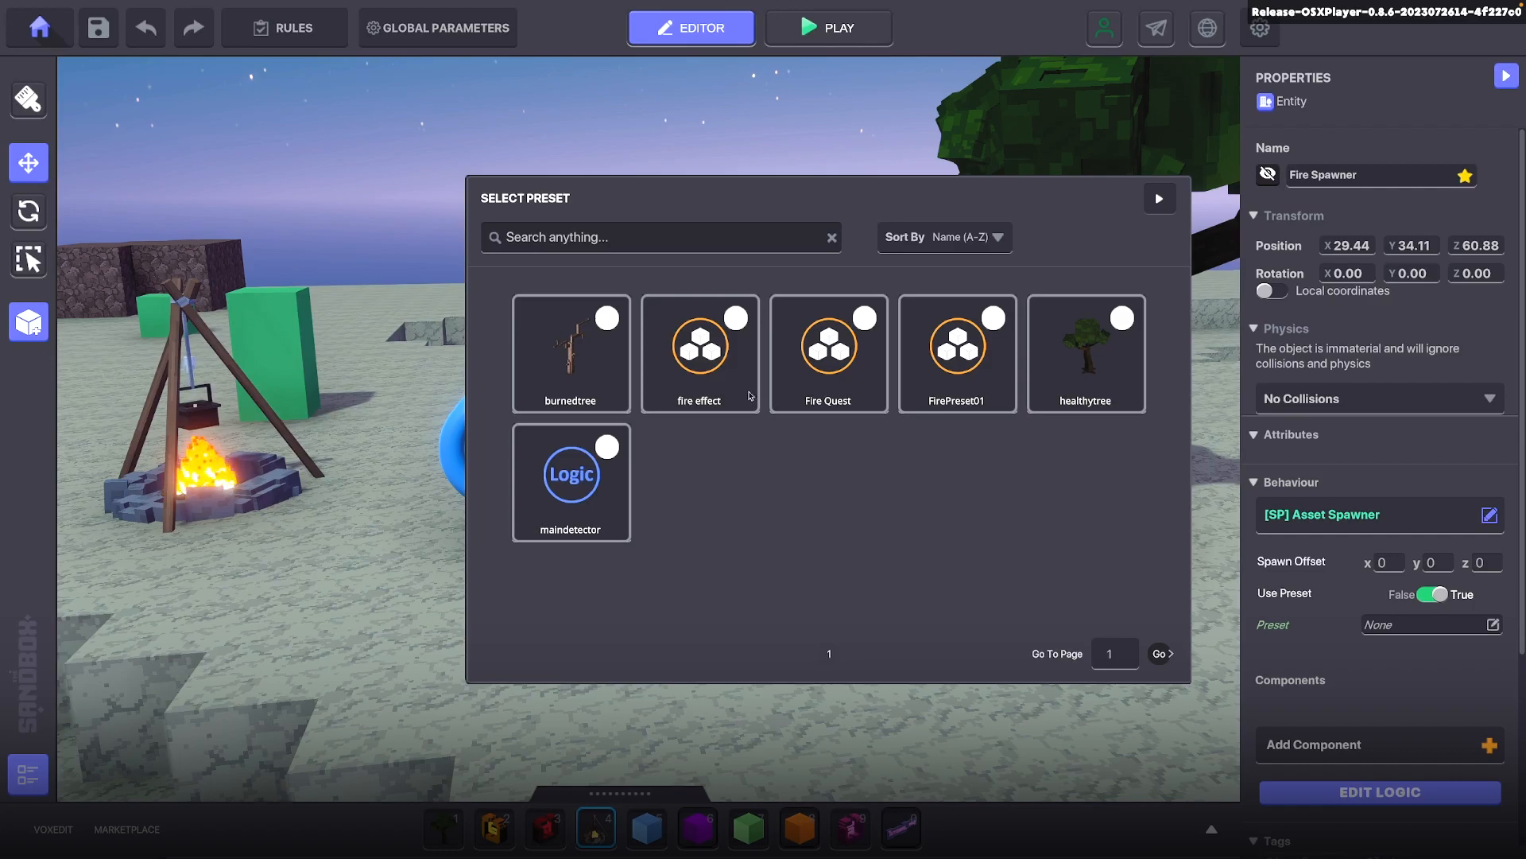
left_click(958, 354)
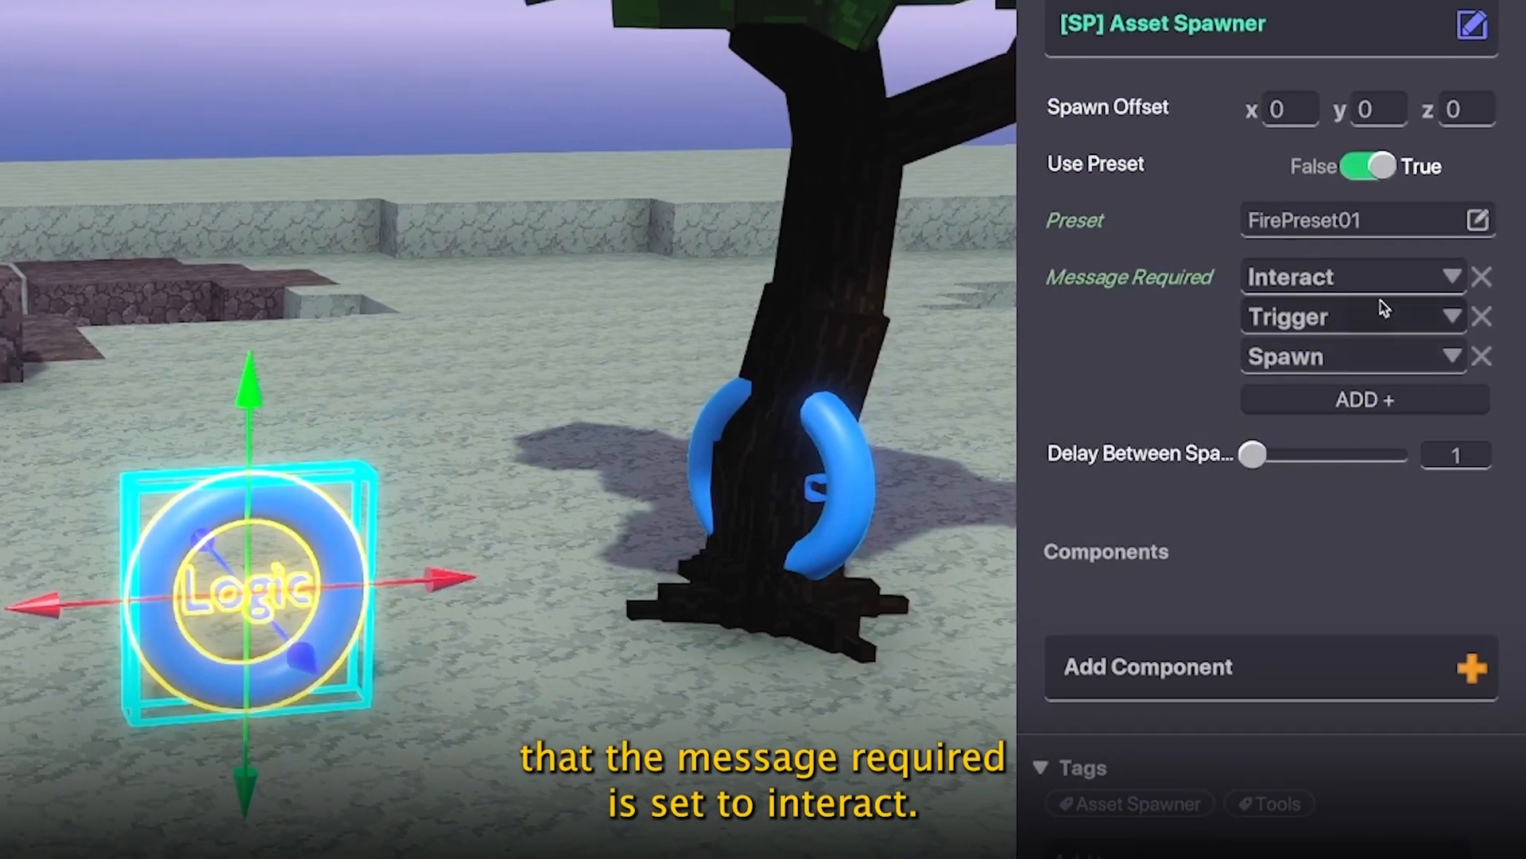
left_click(1481, 315)
left_click(1481, 316)
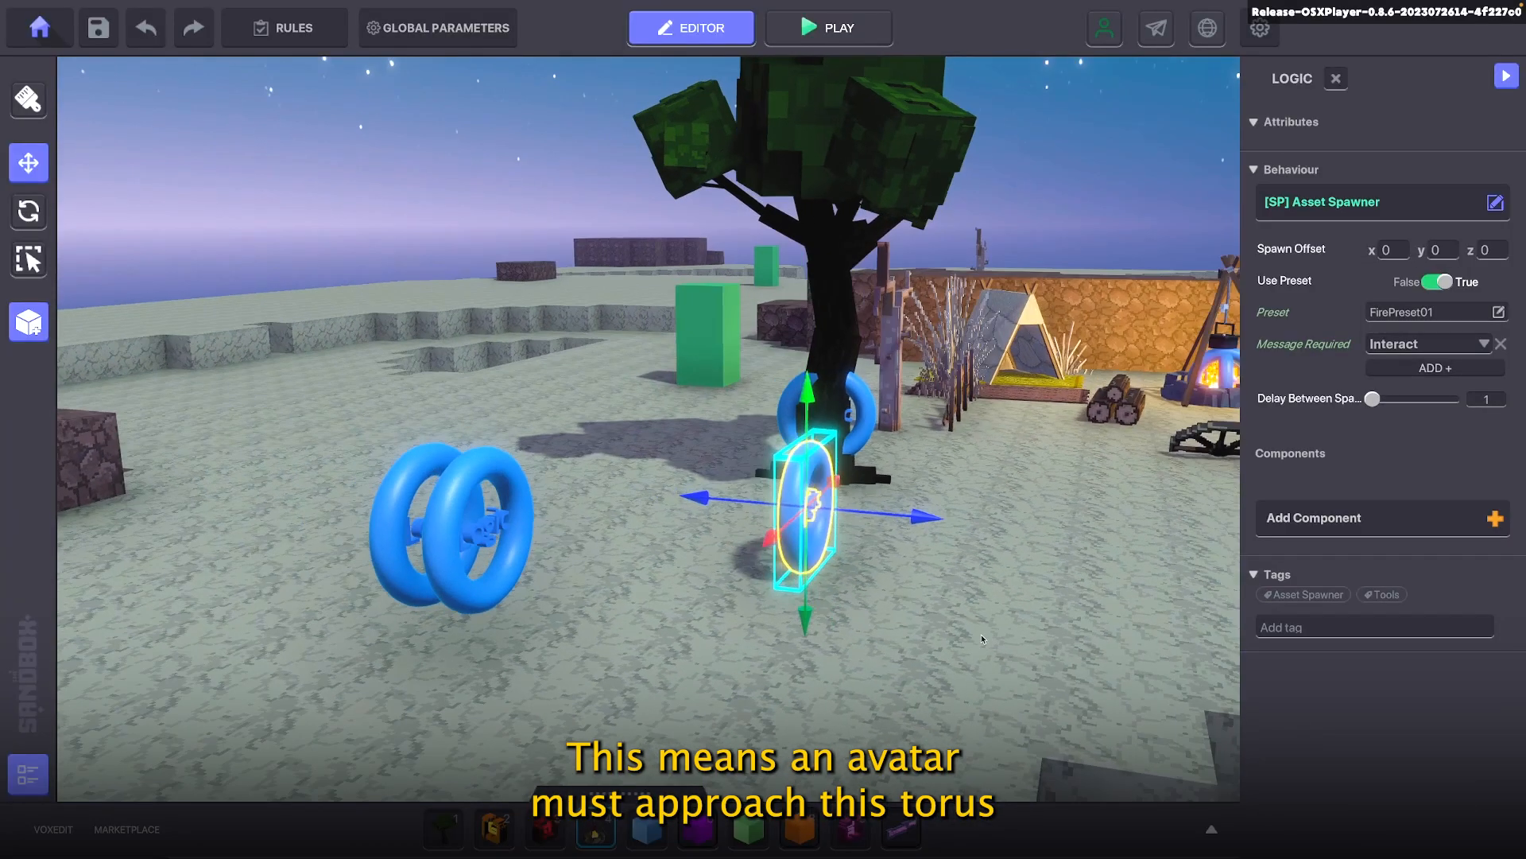
Delete the original Picking Fire and Ignition logic assets standing beside the campfire
right_click_drag(981, 639, 885, 649)
left_click_drag(698, 538, 722, 533)
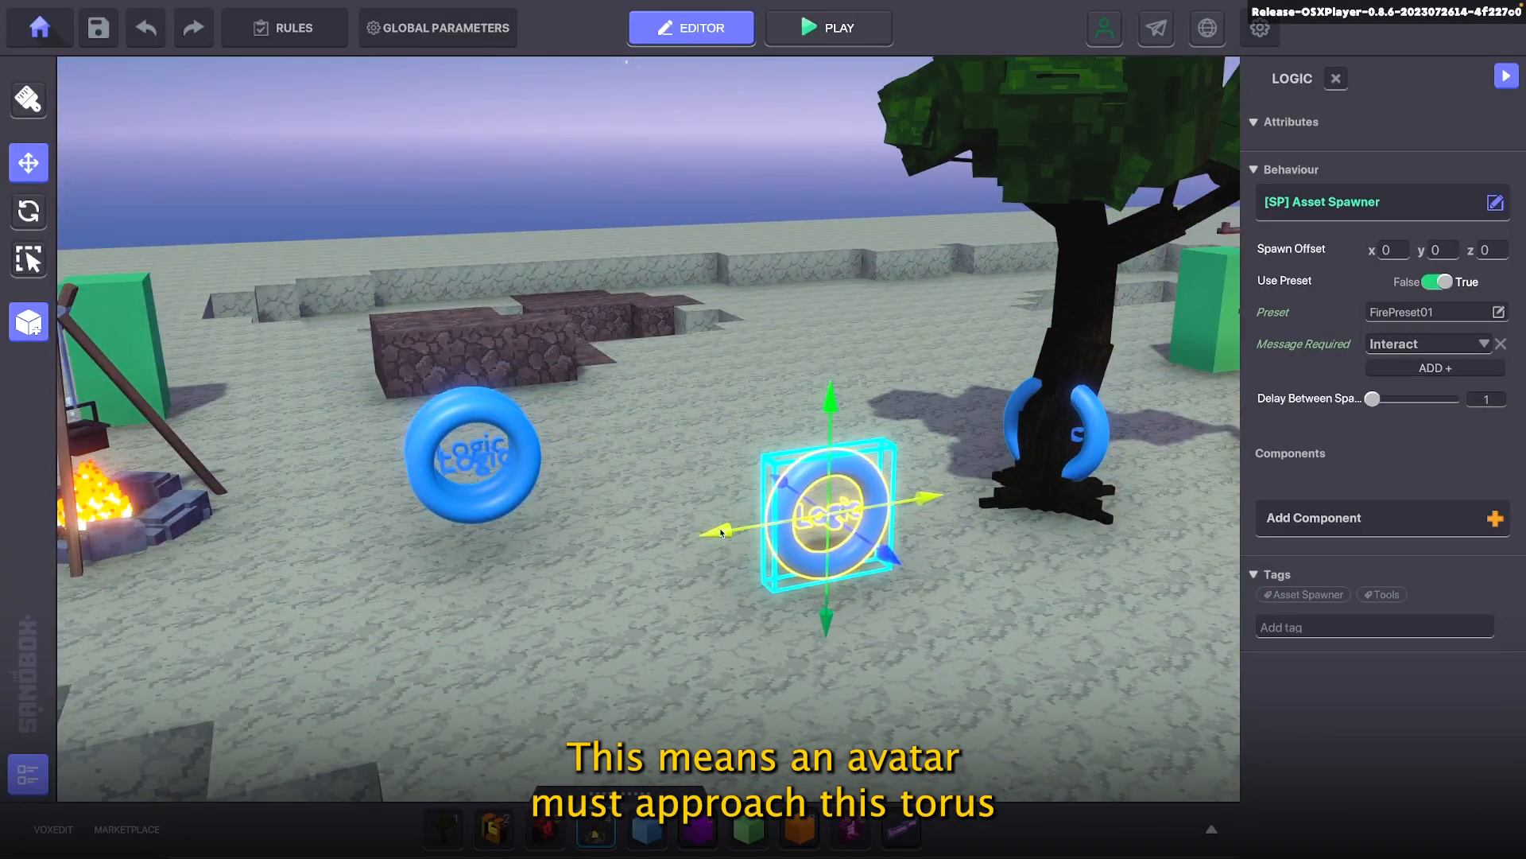
right_click_drag(912, 566, 747, 568)
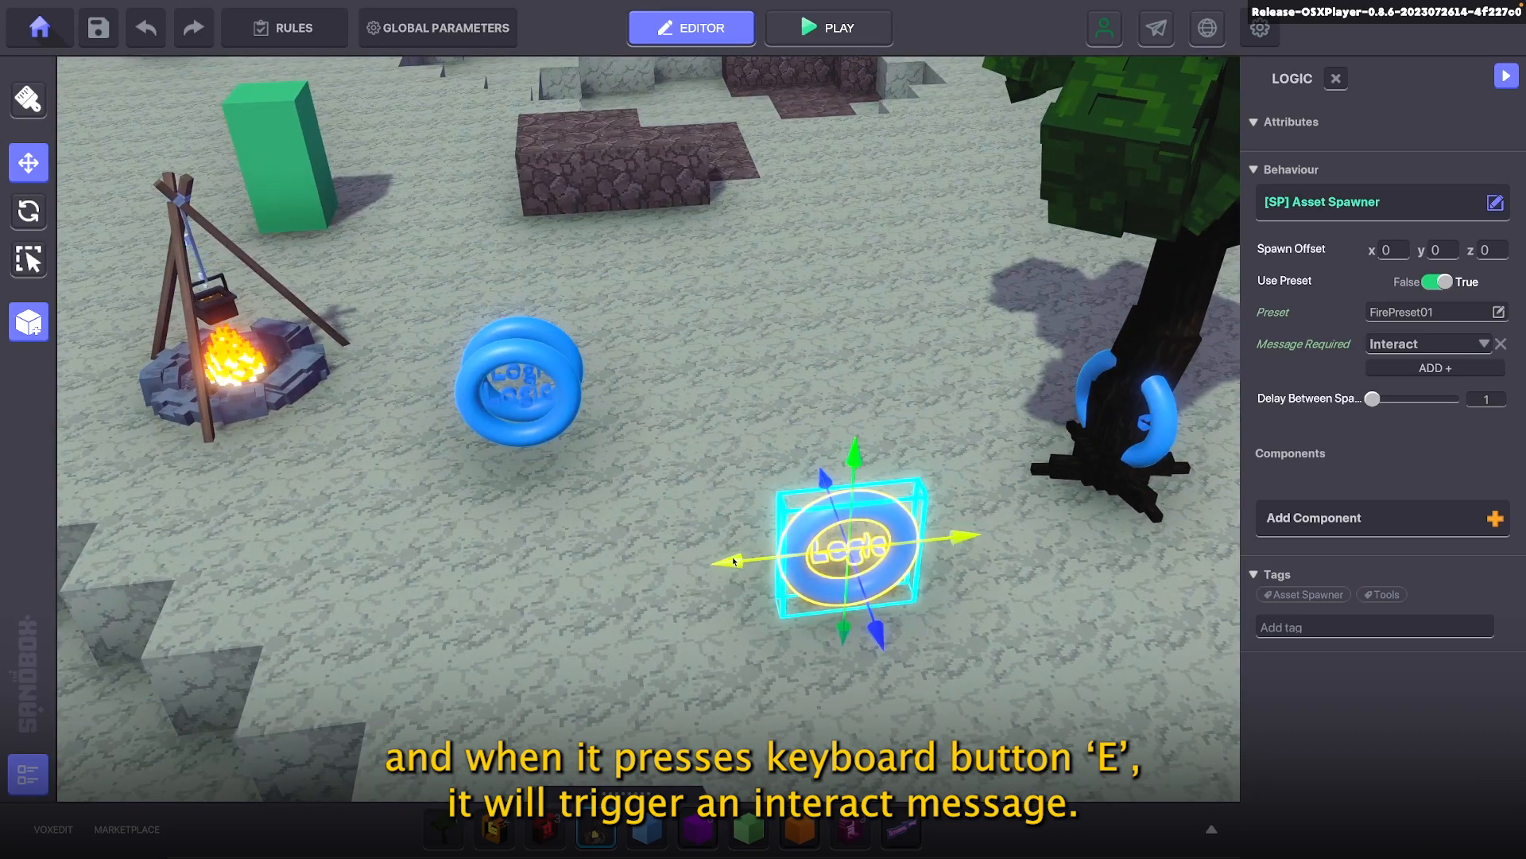
left_click_drag(531, 360, 485, 426)
key("Delete")
Move the Fire Spawner back and across the ground to the campfire
left_click(800, 545)
left_click_drag(870, 626, 768, 354)
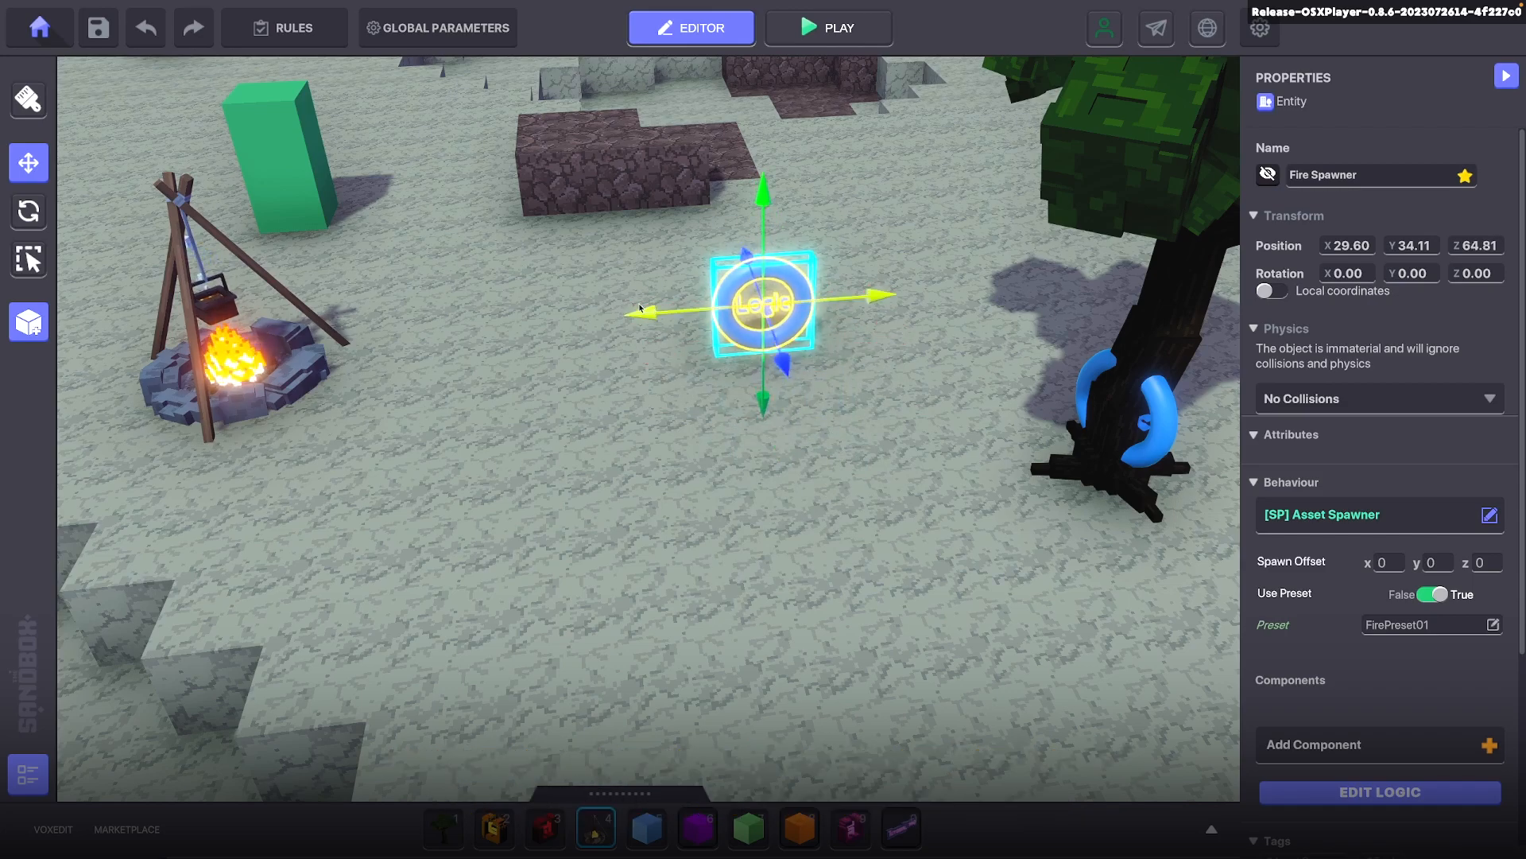
left_click_drag(647, 312, 164, 328)
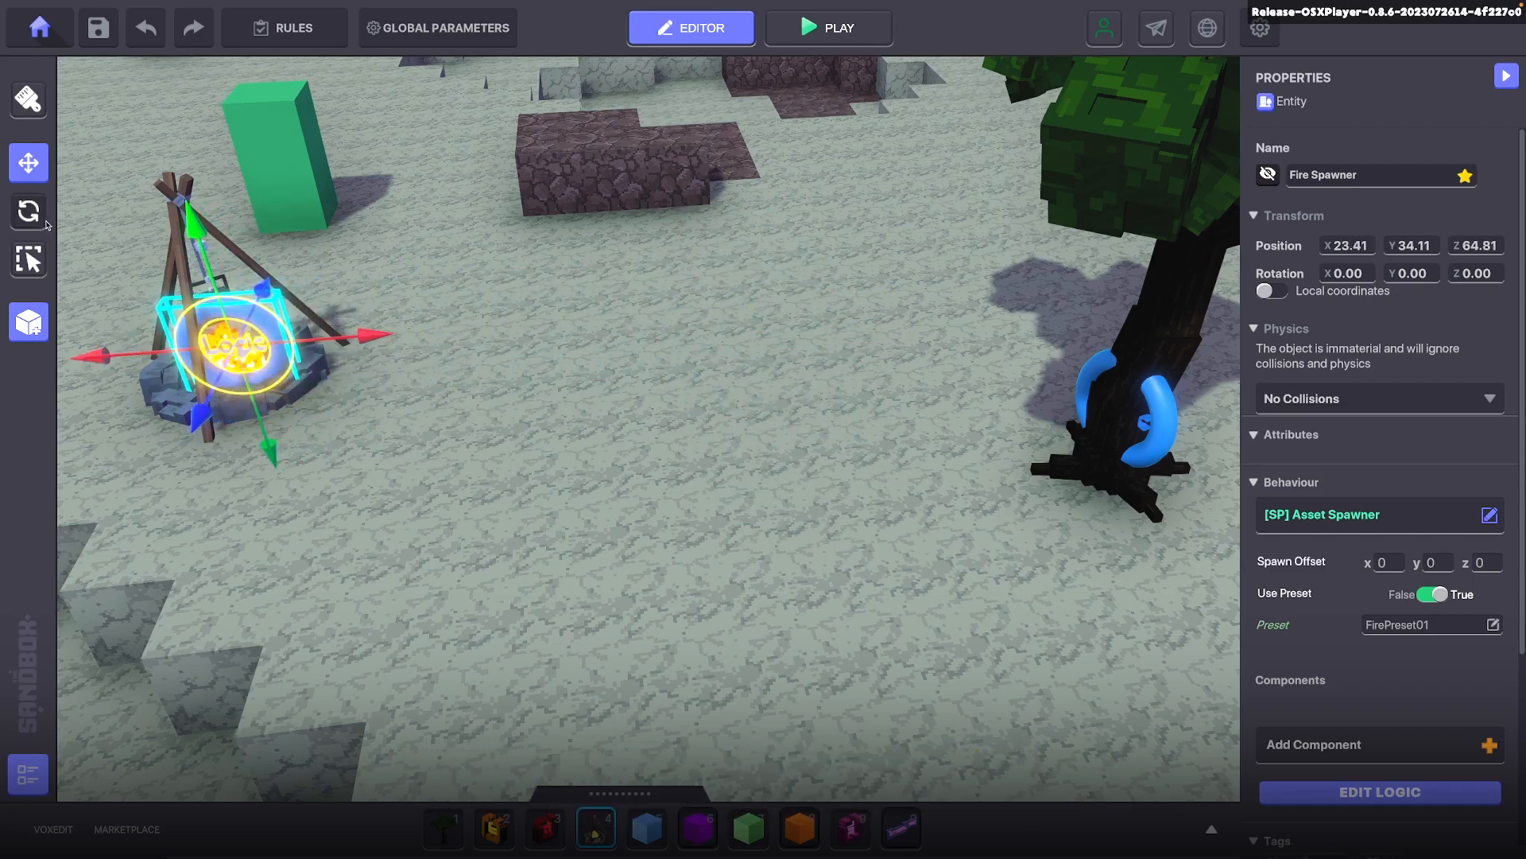
left_click(32, 213)
key("f")
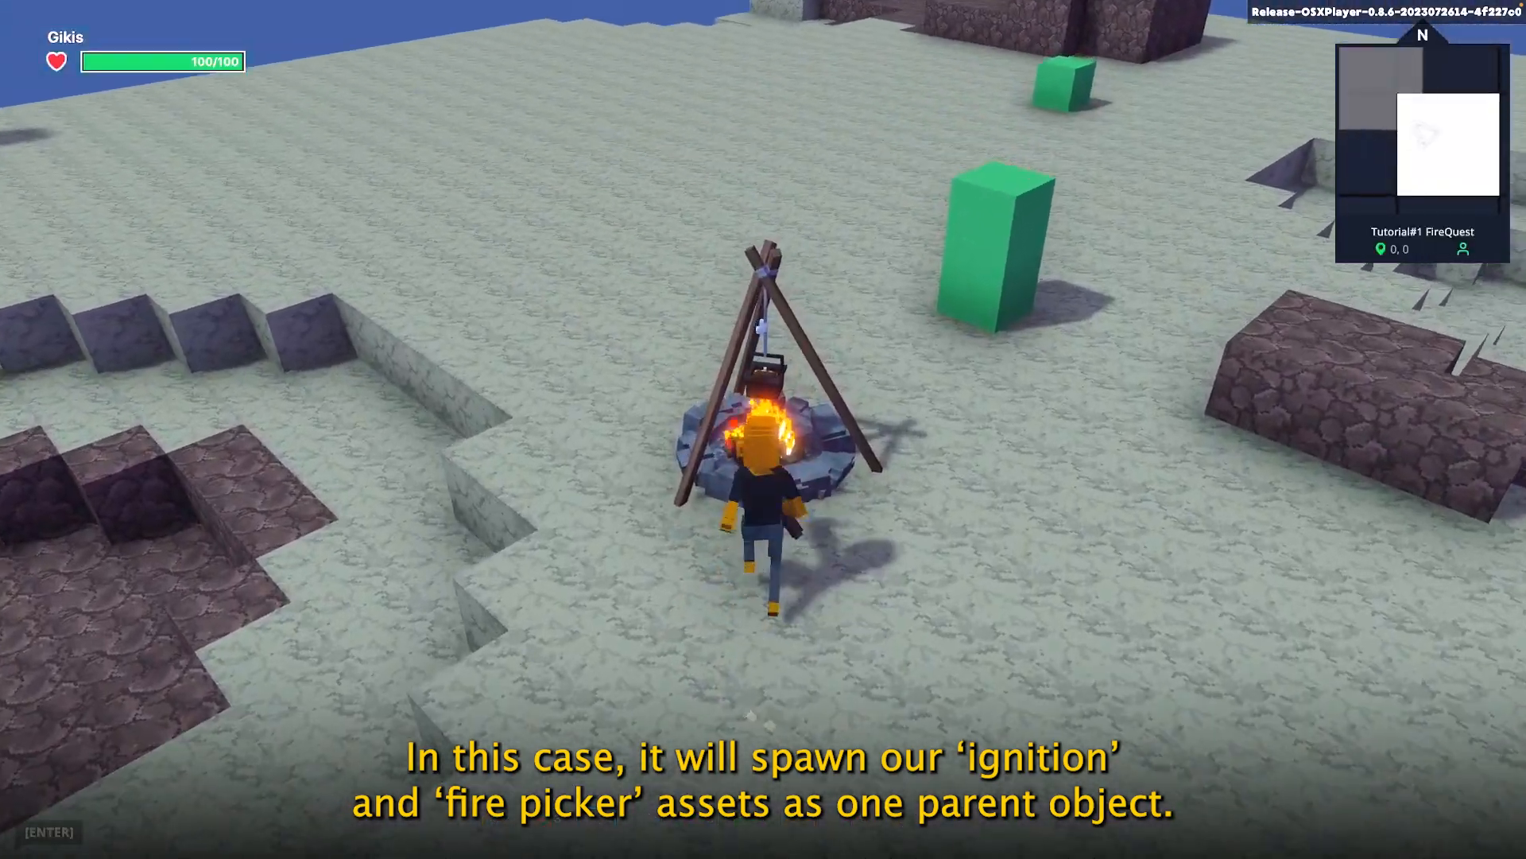
Playtest the spawner by walking the avatar to the campfire, lighting the torch and stepping away
key("w")
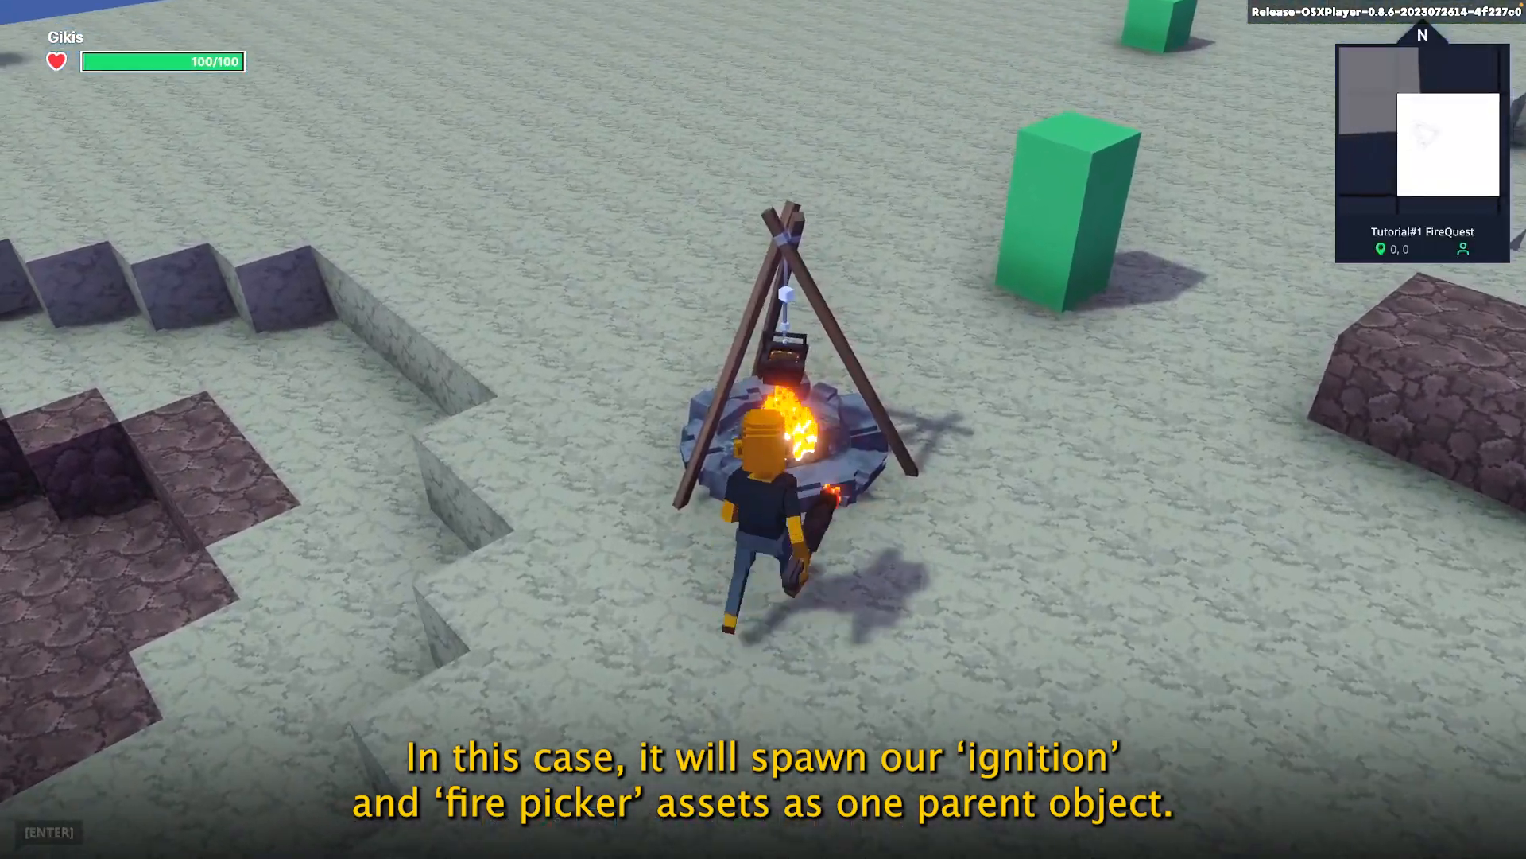
key("w")
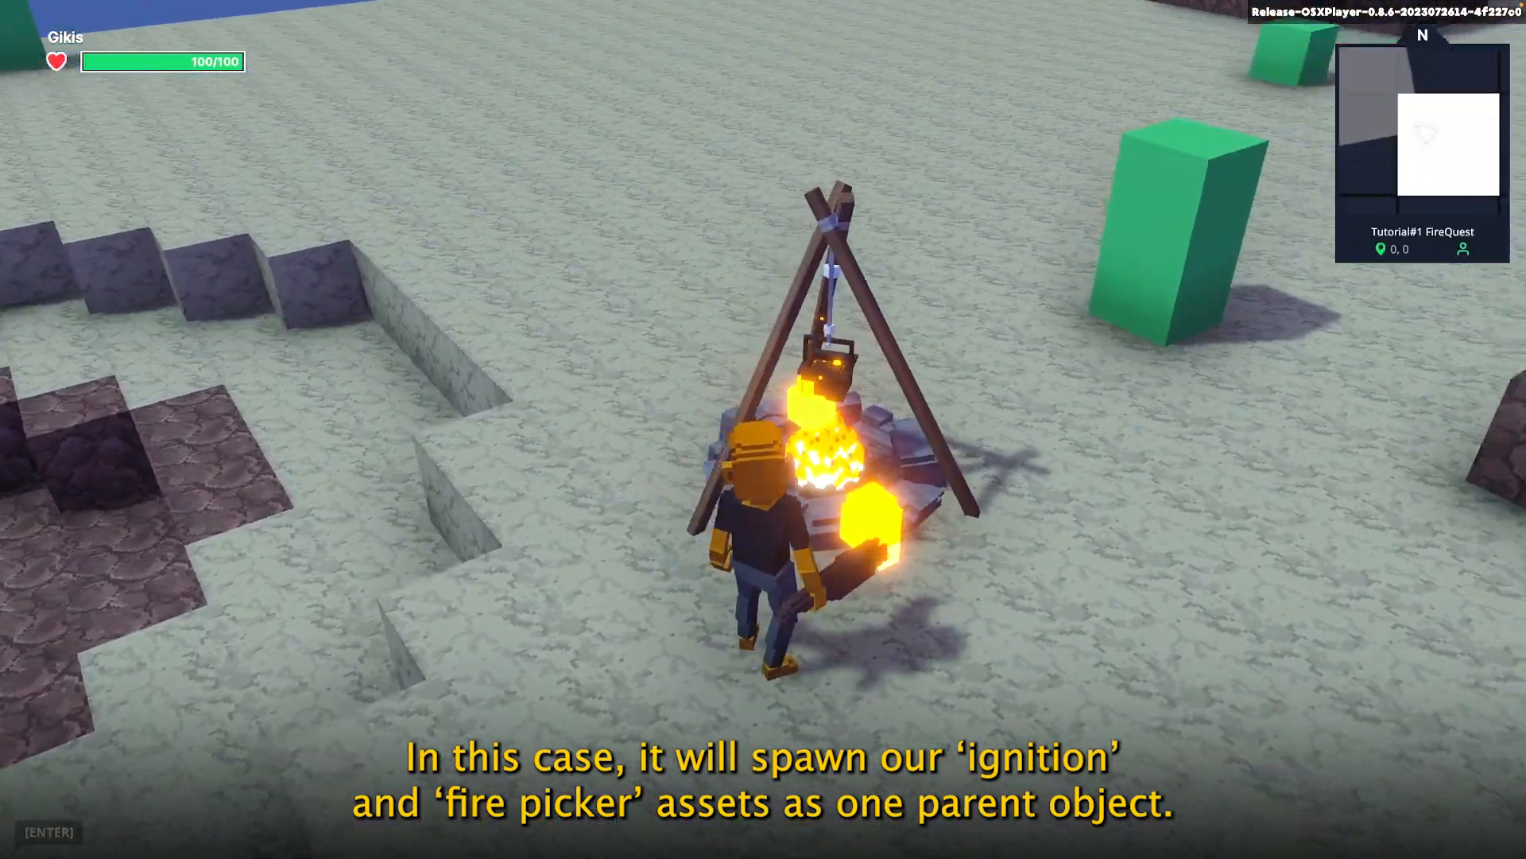
key("d")
key("d")
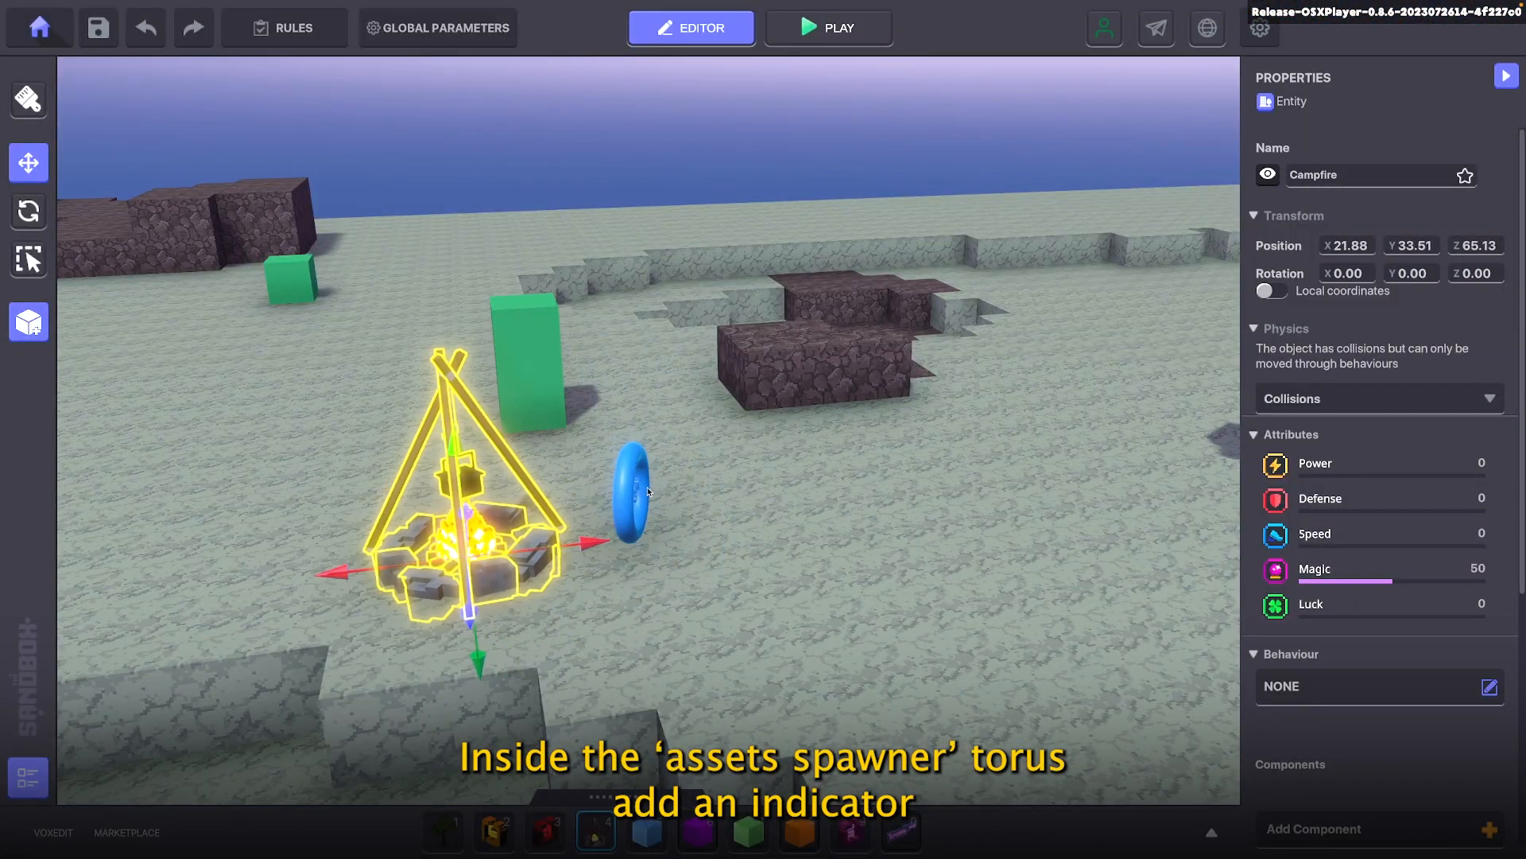
Add an Indicator component to the Fire Spawner, enable Display Inter. and set its custom text to "Set your torch on fire!"
left_click(632, 491)
scroll(1338, 630, "down", 2)
left_click(1338, 631)
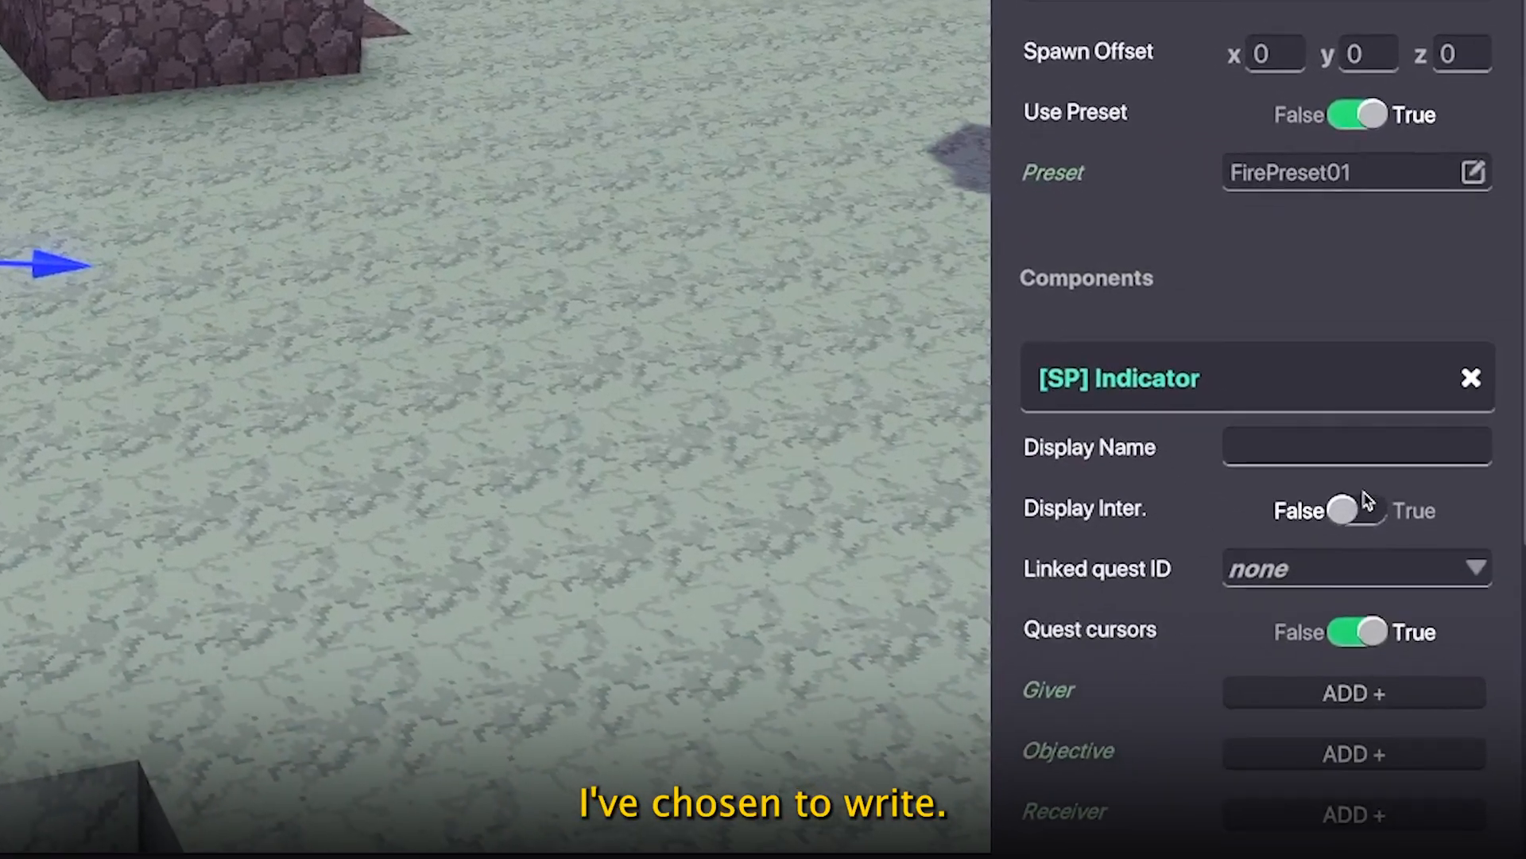
scroll(1445, 605, "down", 3)
left_click(1366, 326)
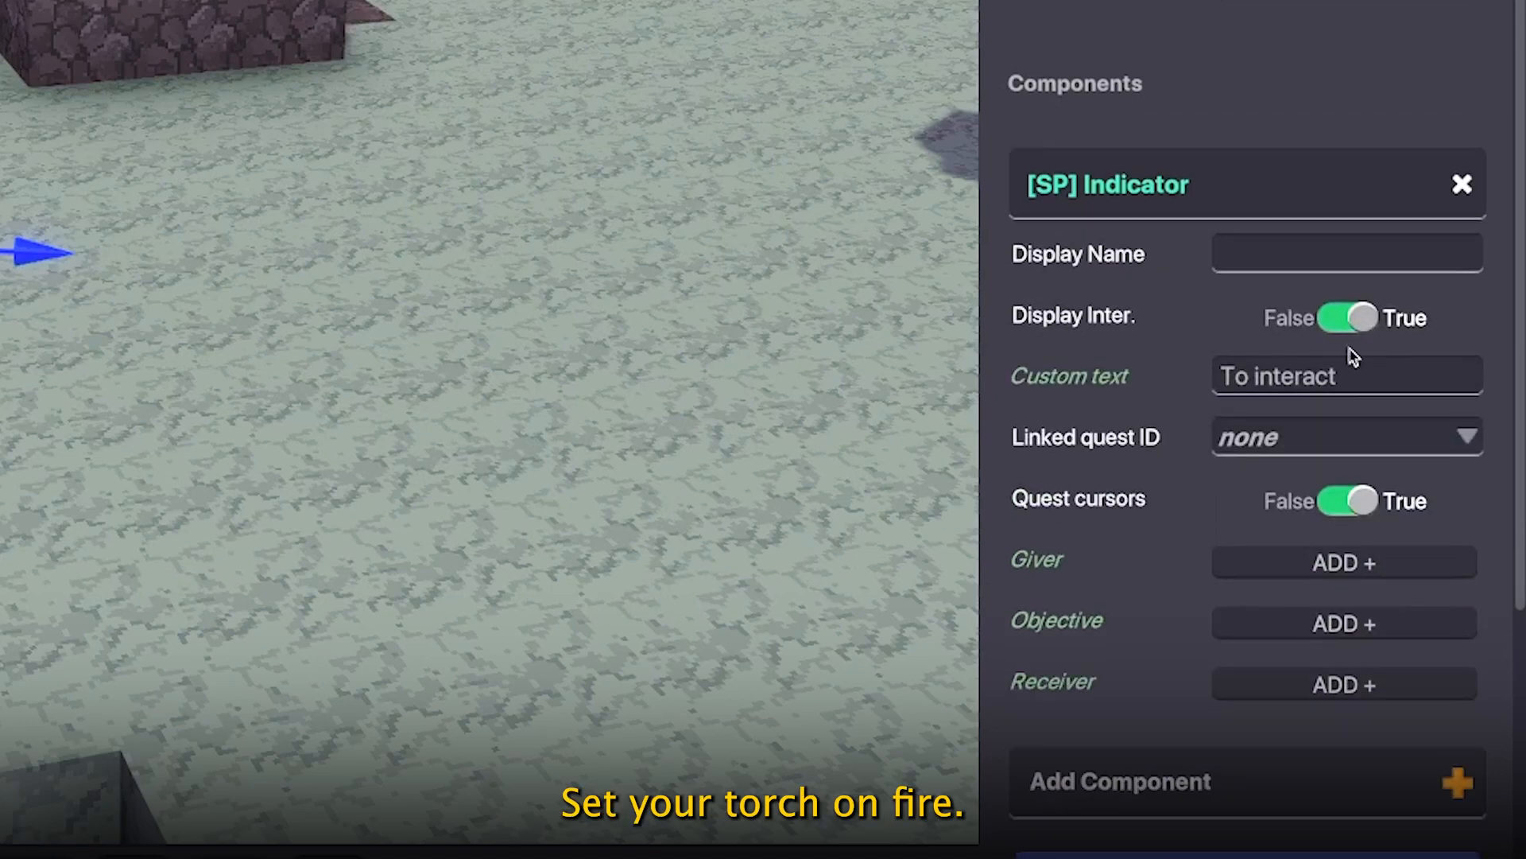
left_click(1297, 384)
type("Set your torch on fire!")
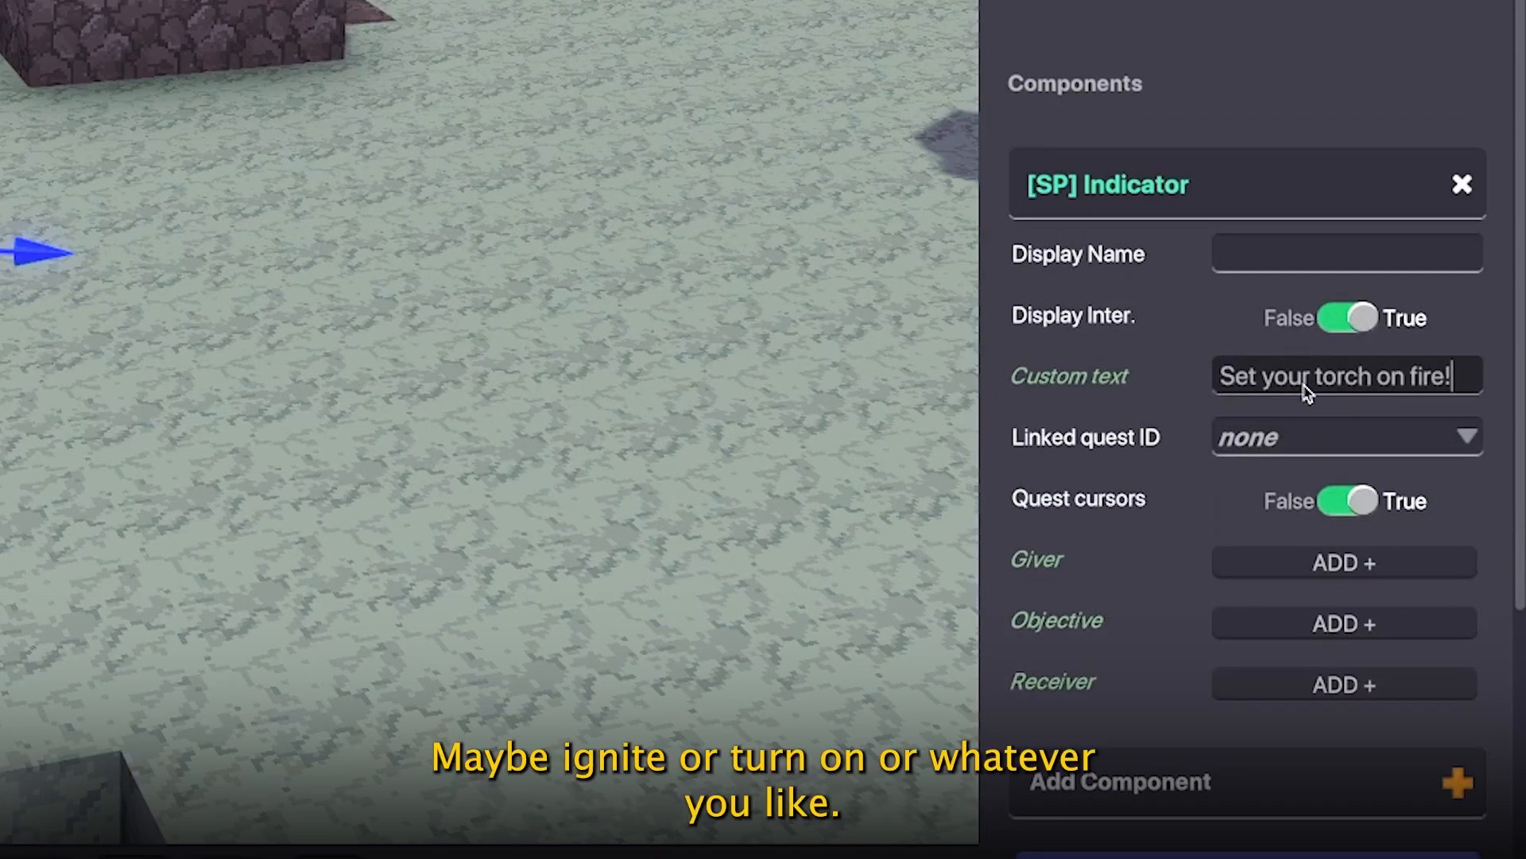
Disable the indicator's Quest cursors, Display Over and Display Arrow, and set Visibility Distance to 5, Display Name to "Fireplace" and Vertical Offset to -1
left_click(1326, 492)
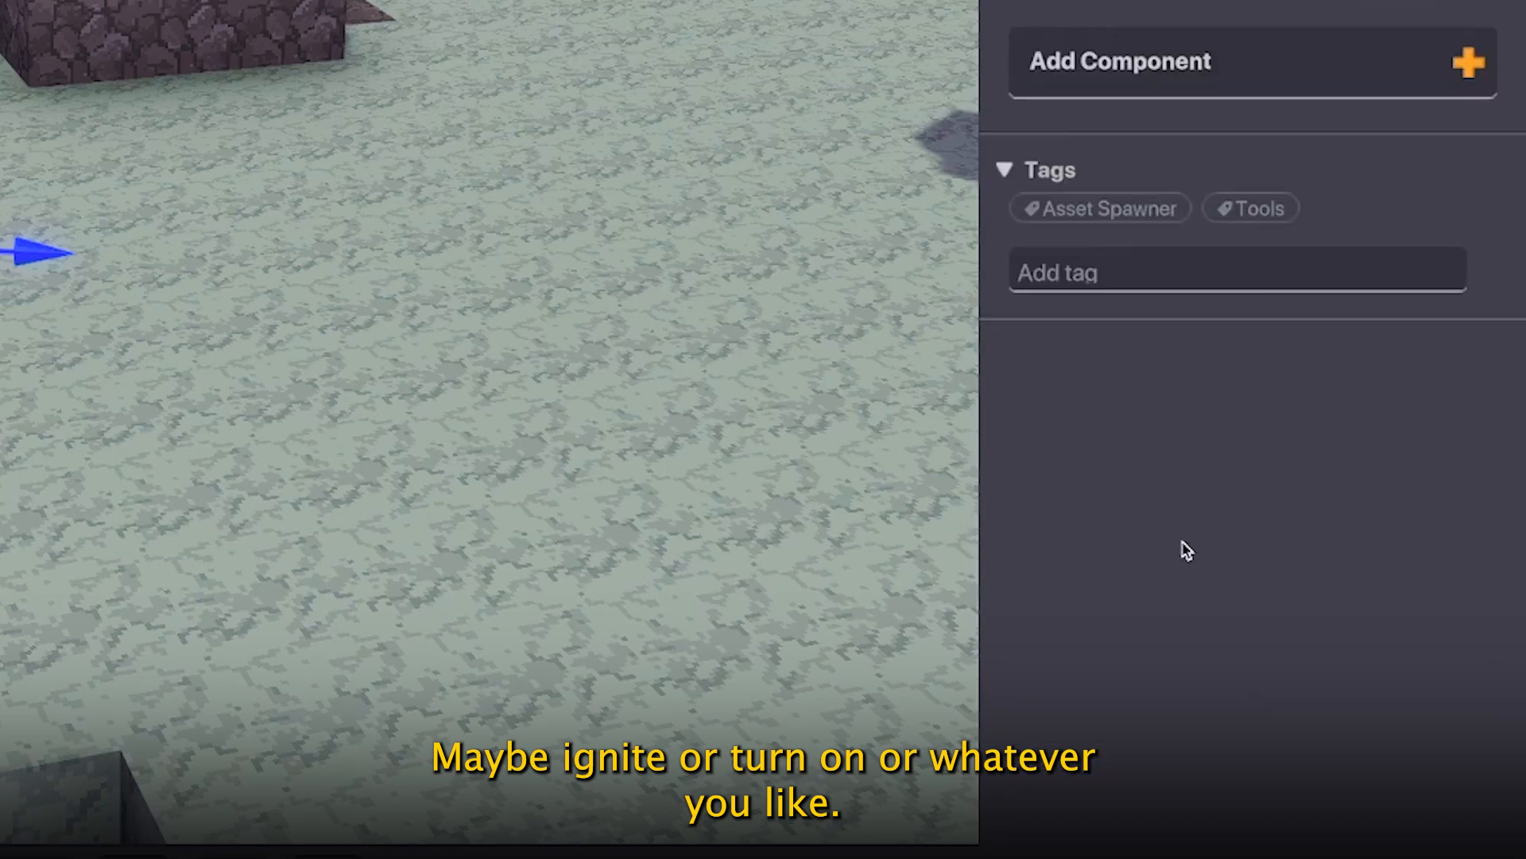
scroll(1192, 493, "up", 5)
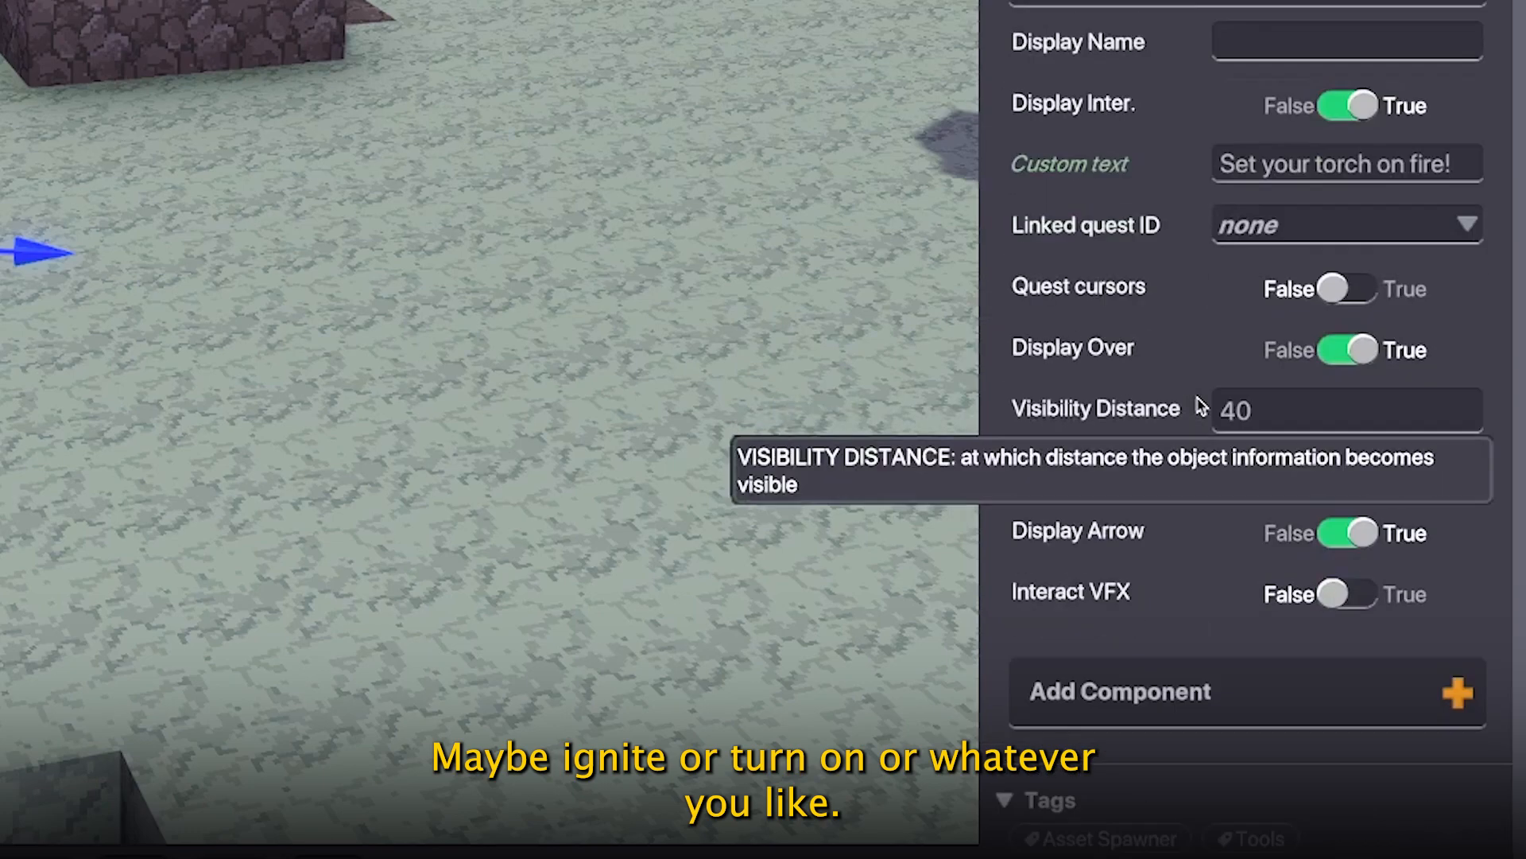
left_click(1345, 533)
left_click(1268, 413)
type("5")
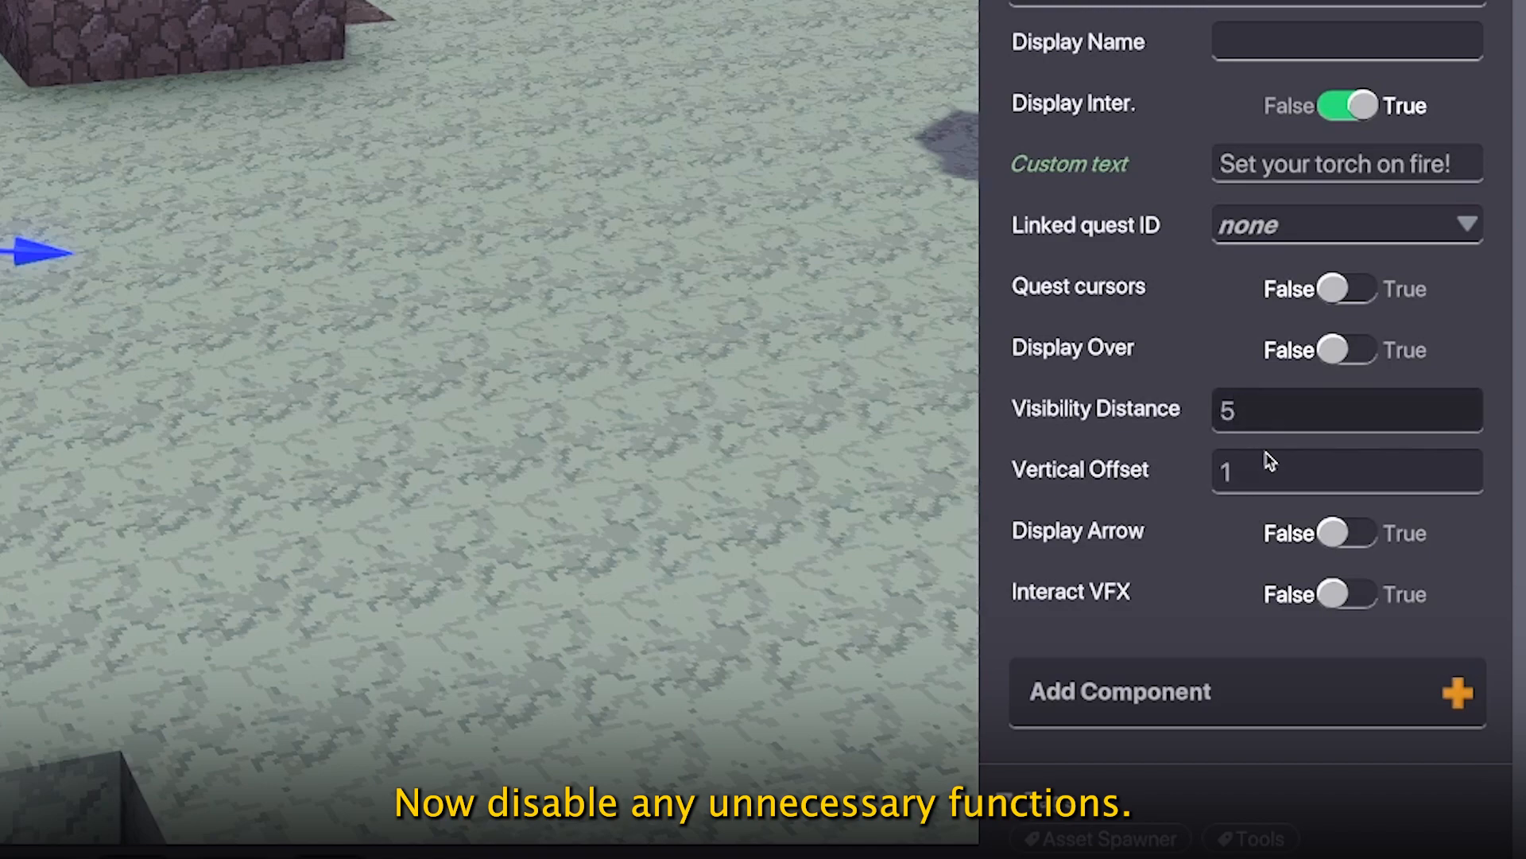
left_click(1257, 51)
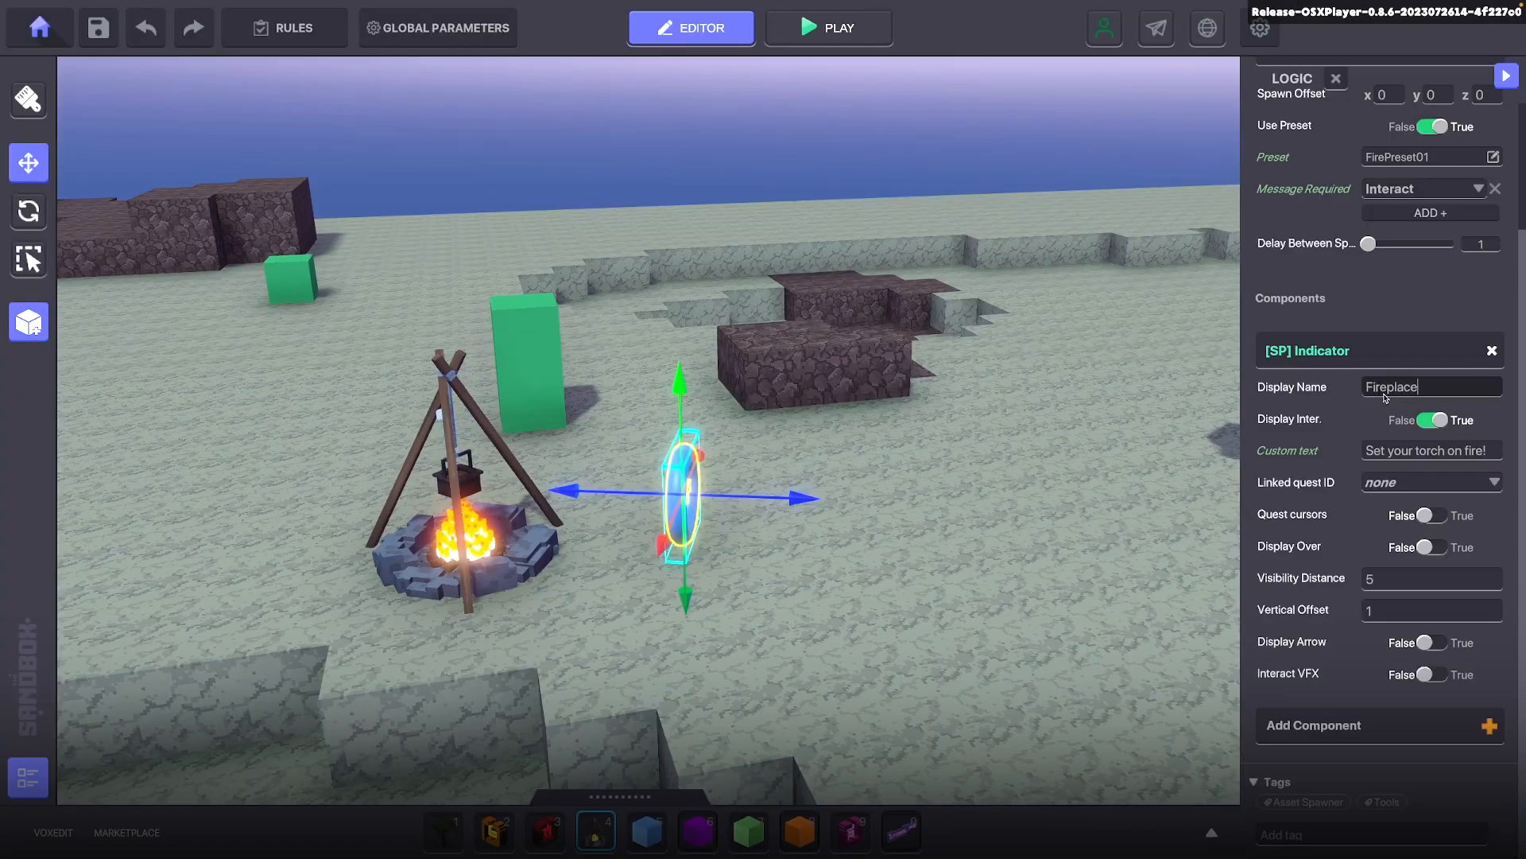
left_click(1396, 612)
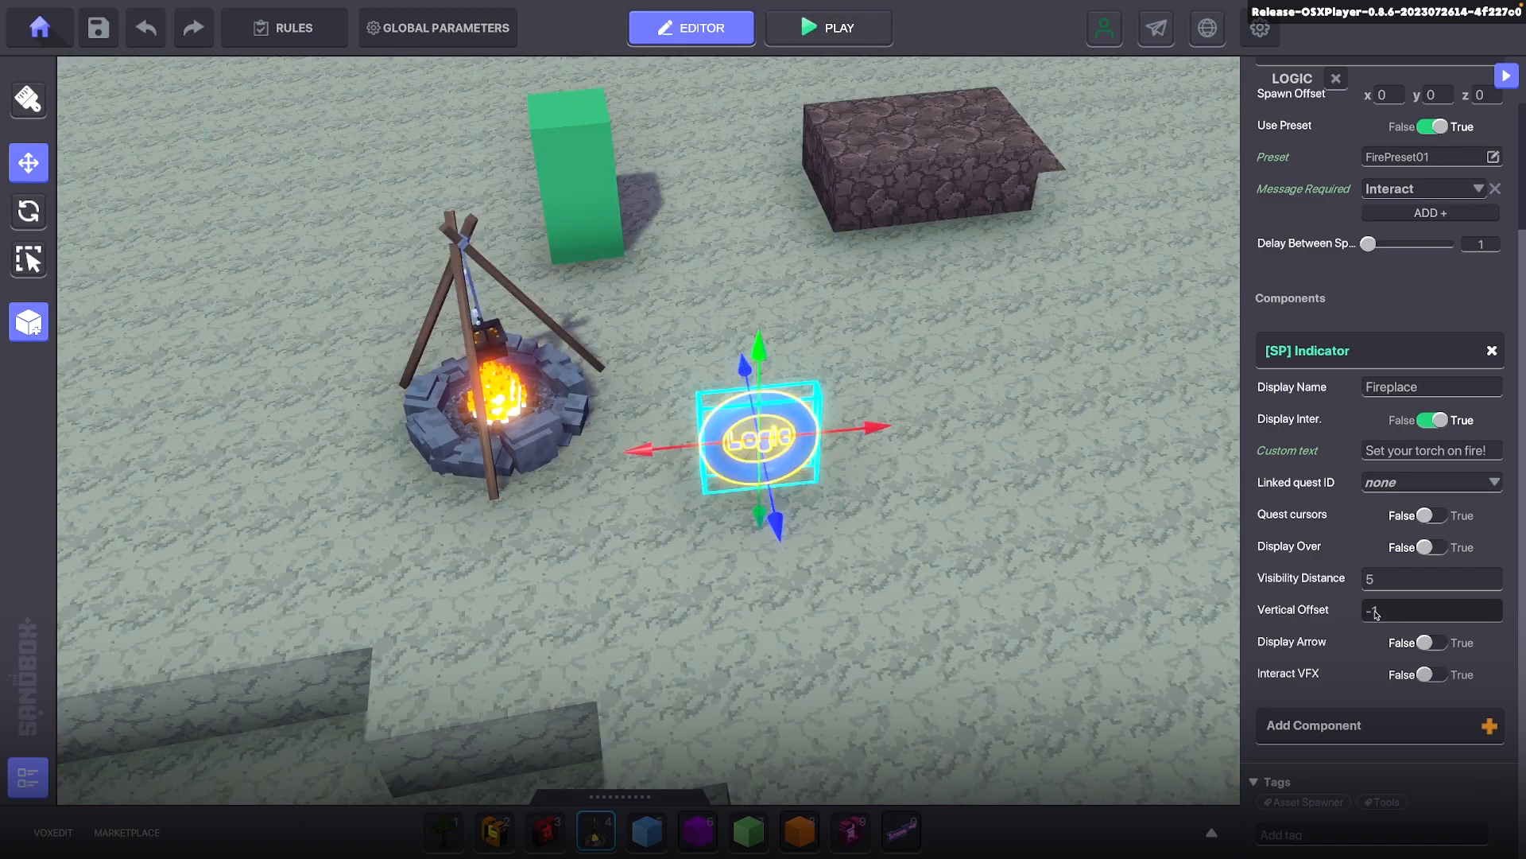
Playtest the scene by lighting the torch at the Fireplace, carrying it to the tree and returning to the campfire
left_click(797, 44)
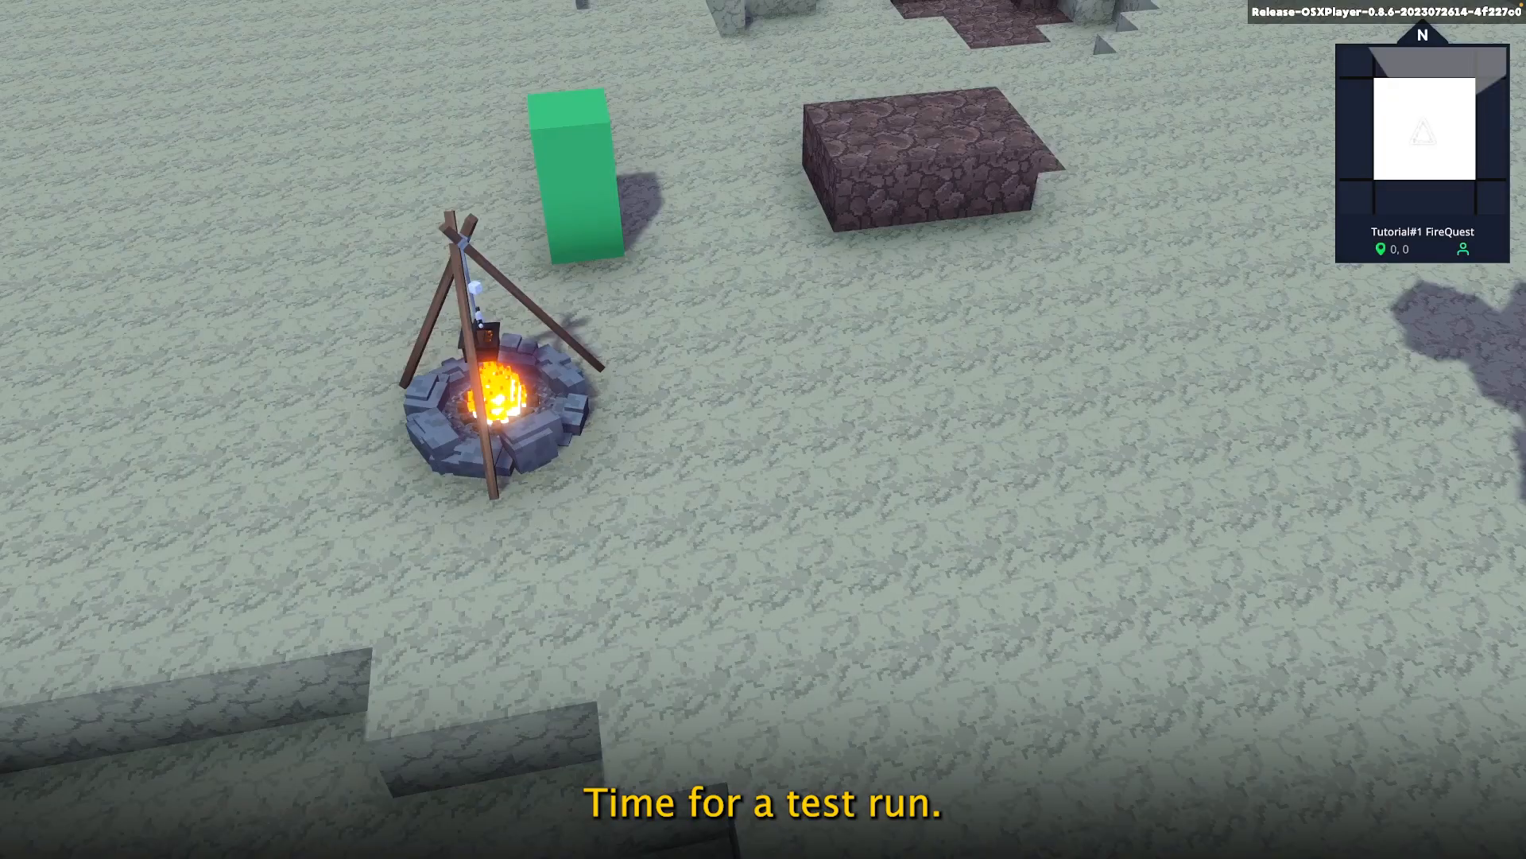
key("w")
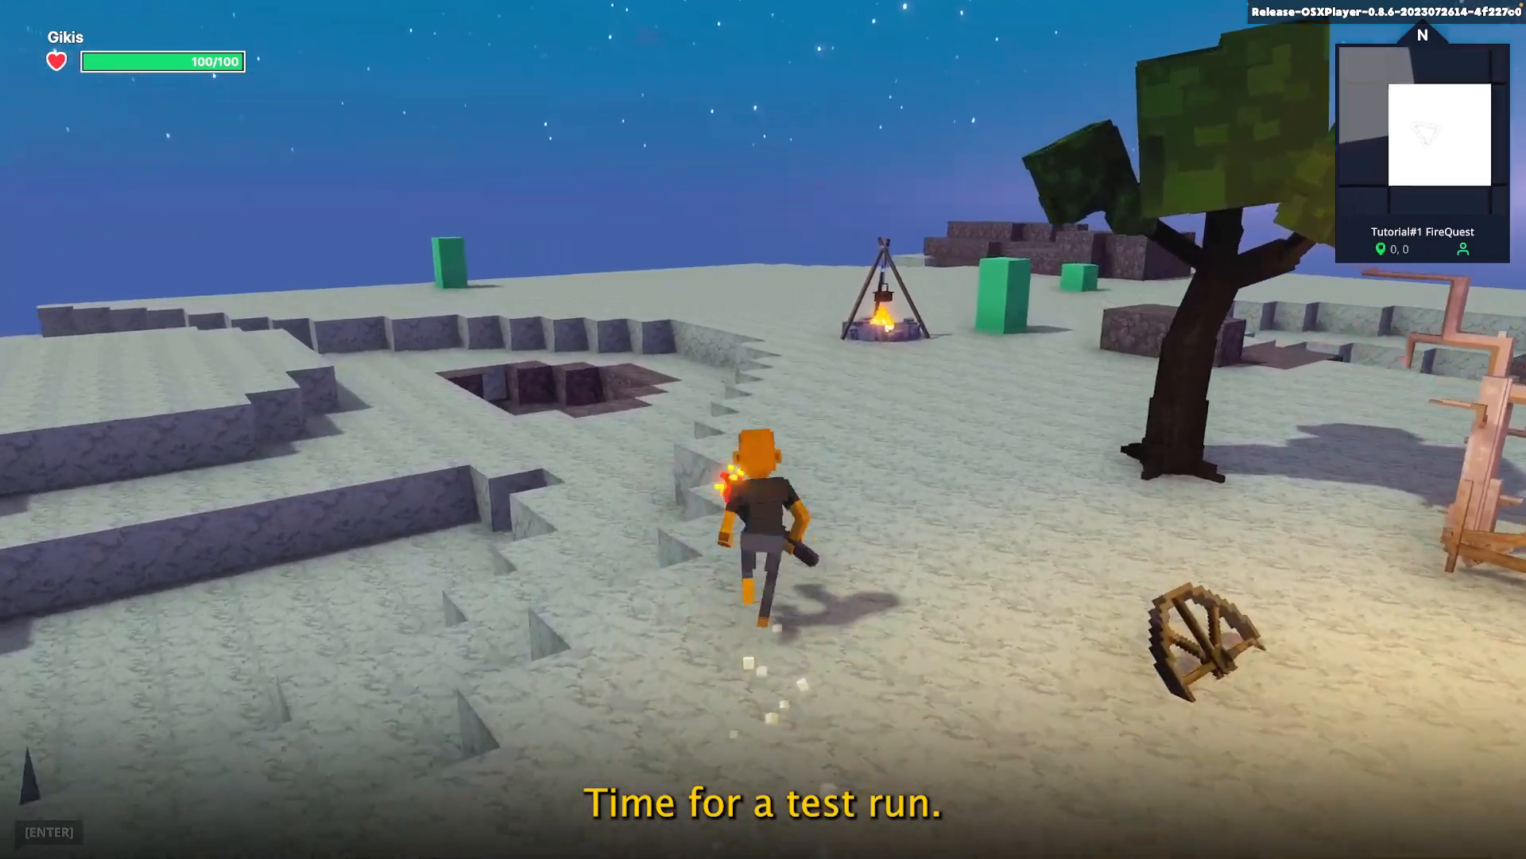
key("e")
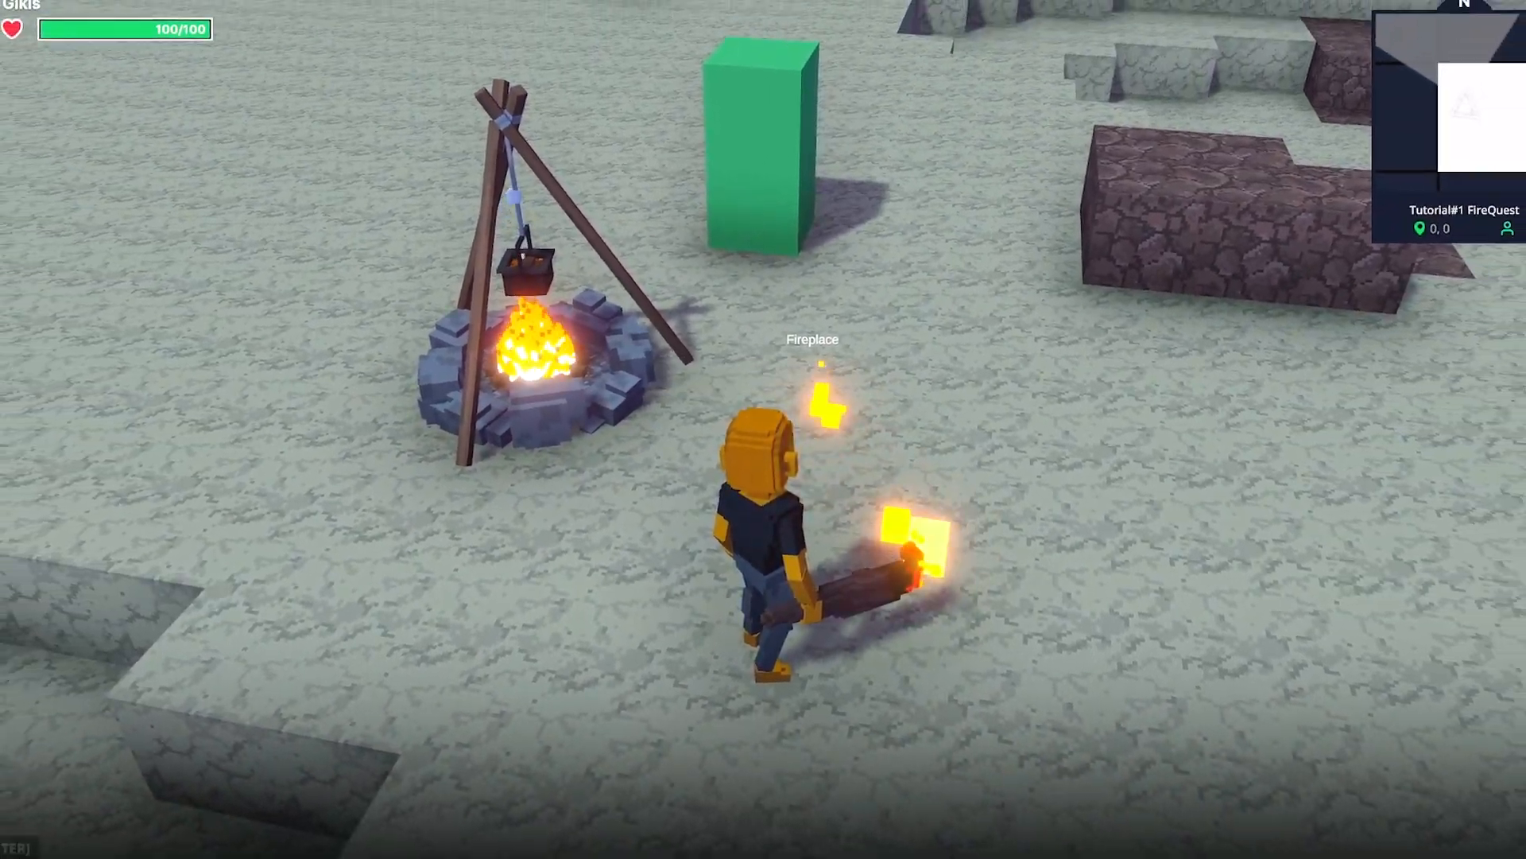
key("d")
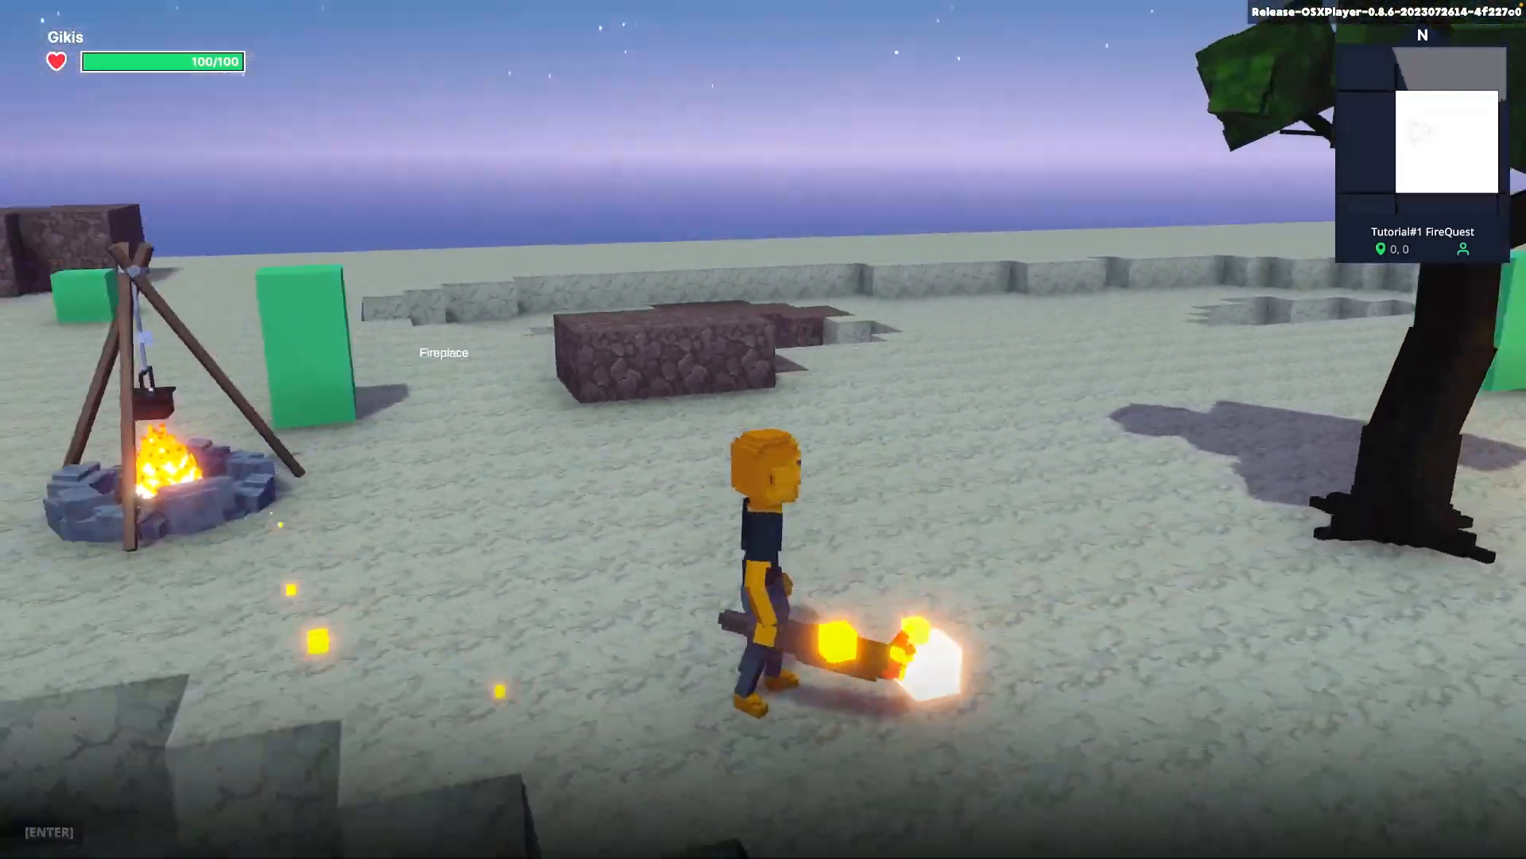
key("w")
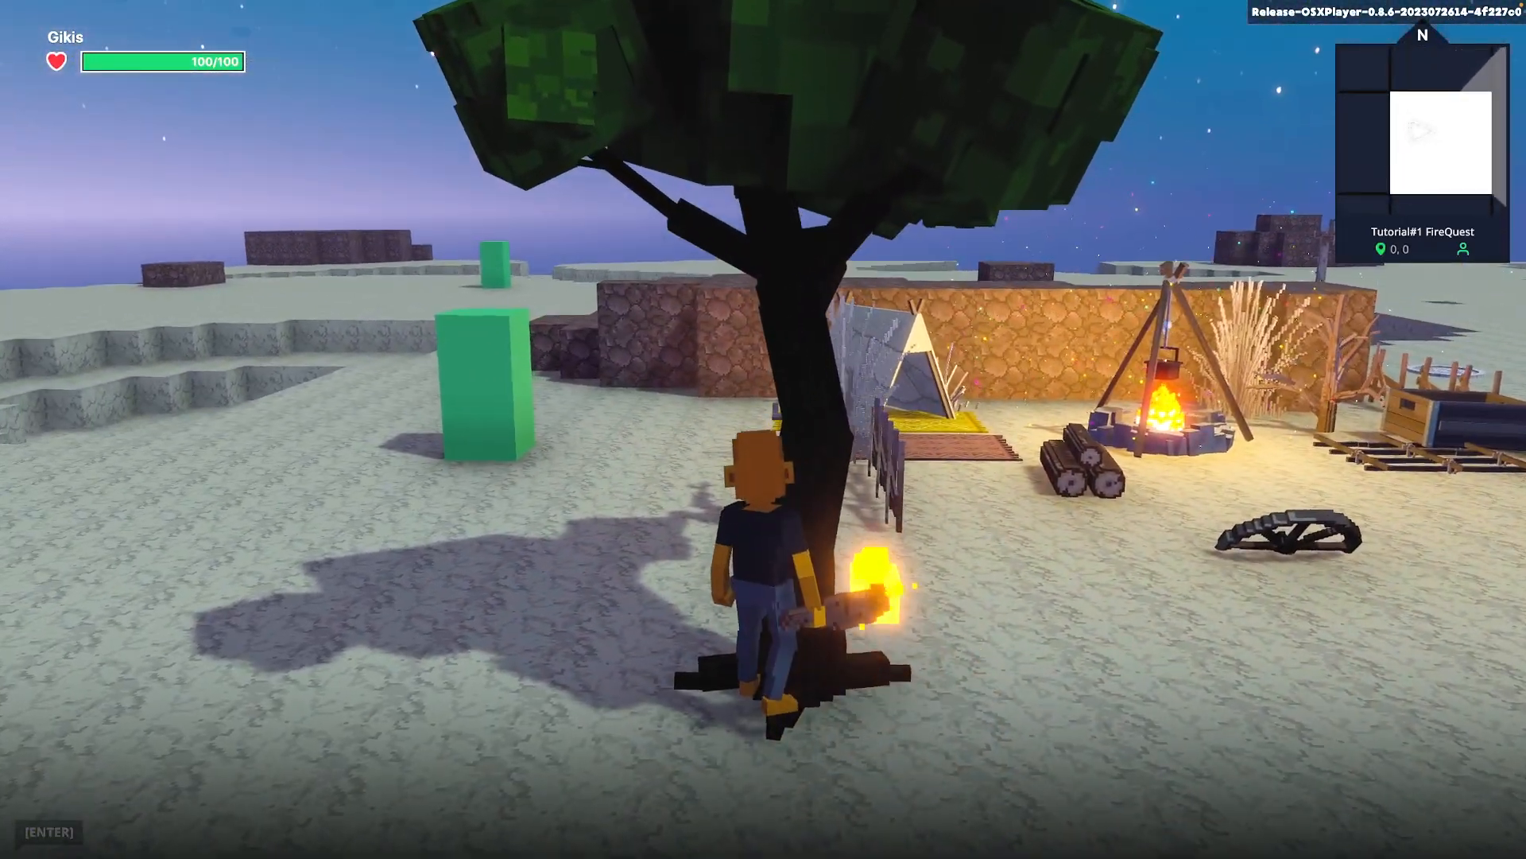
key("s")
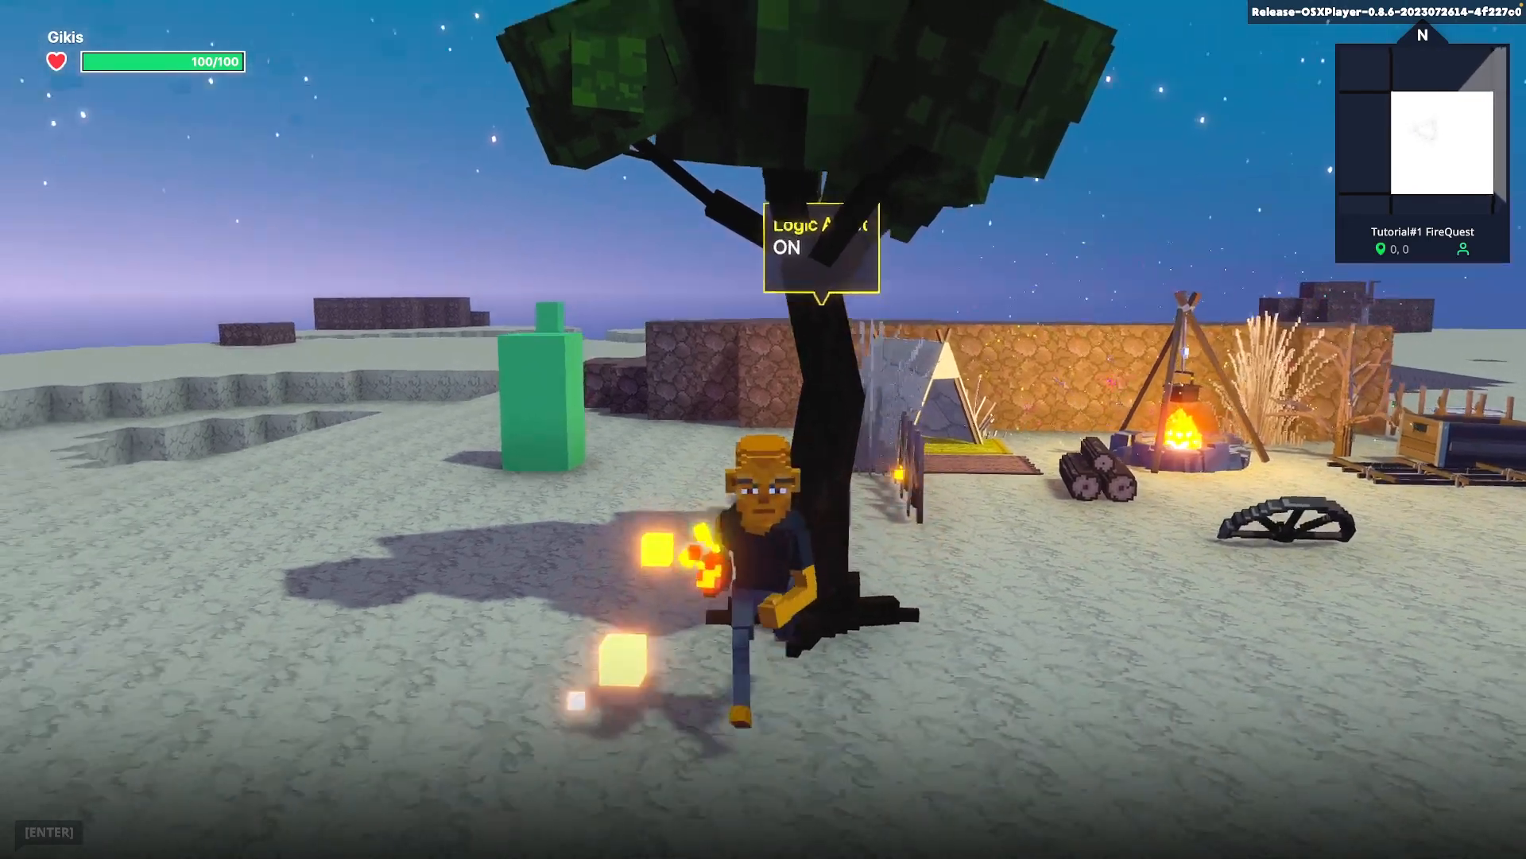
key("a")
key("w")
key("d")
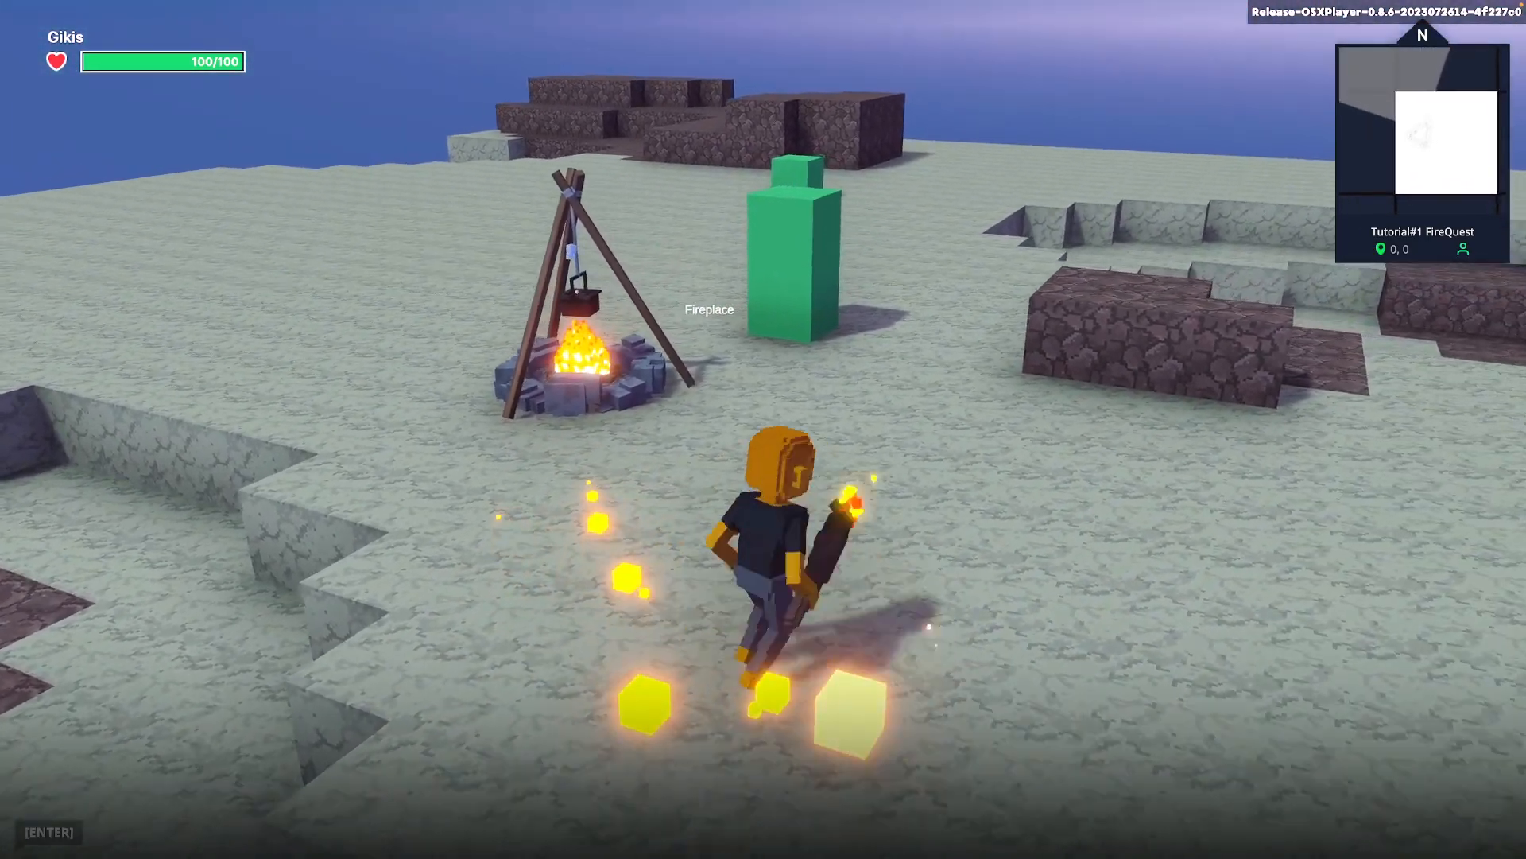
key("w")
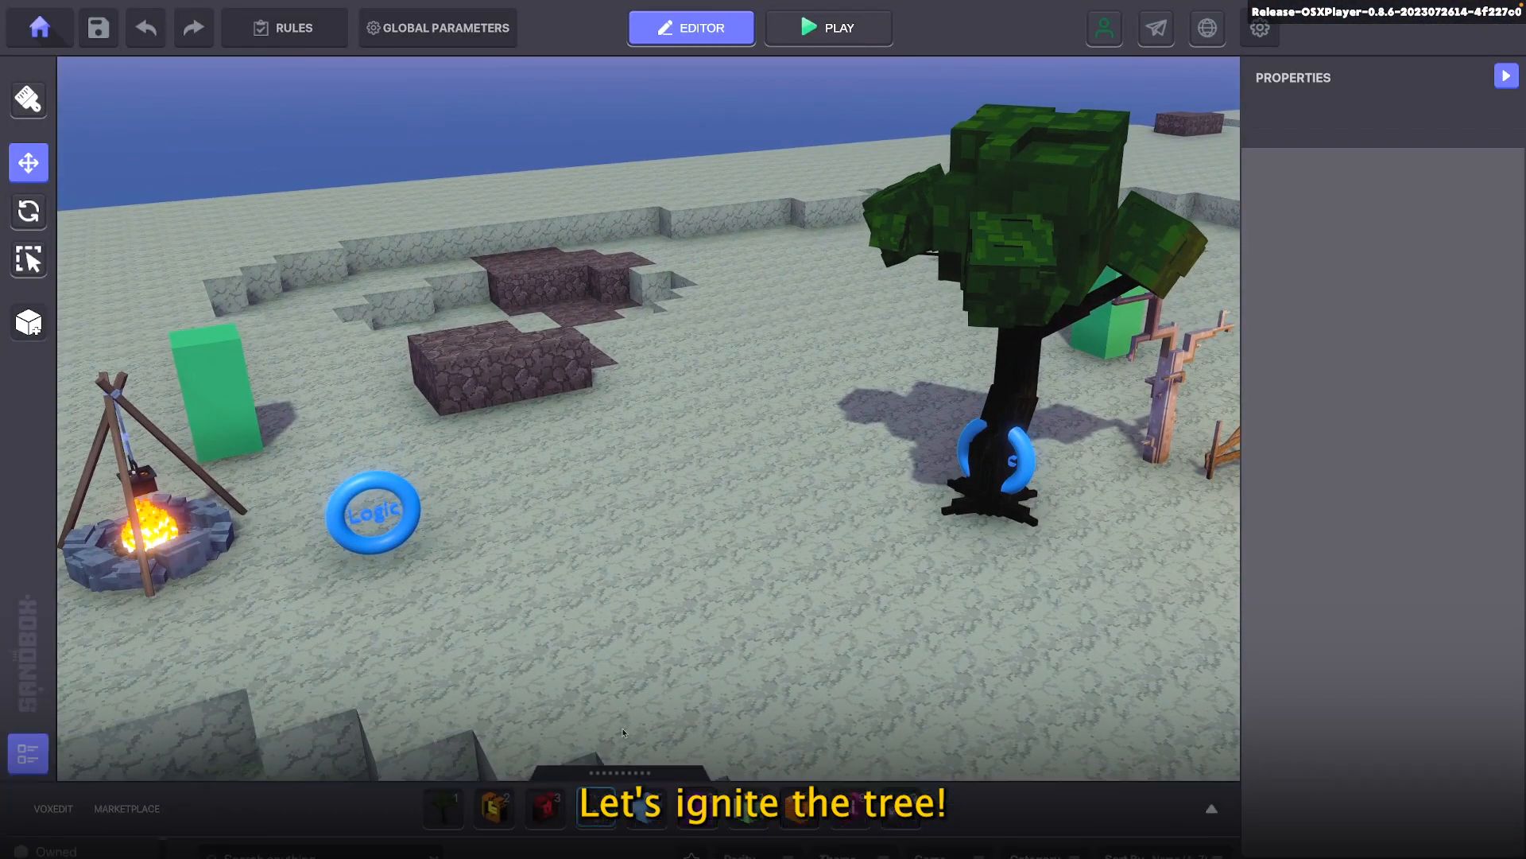
Place a new Logic Asset on the ground between the Fire Spawner and the tree
key("Tab")
left_click(252, 561)
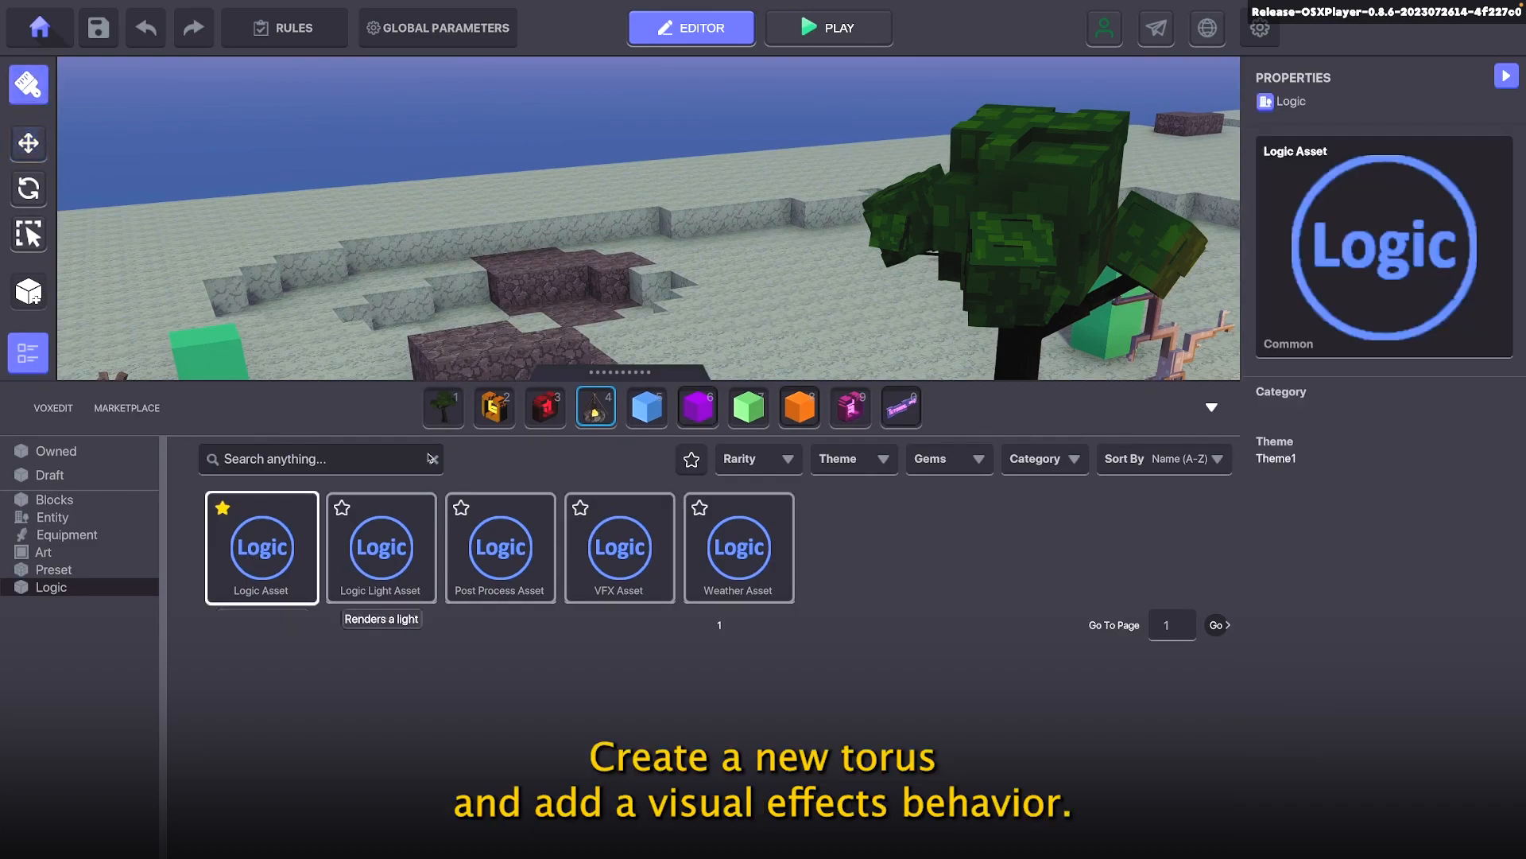
left_click(611, 375)
left_click(689, 542)
left_click(31, 168)
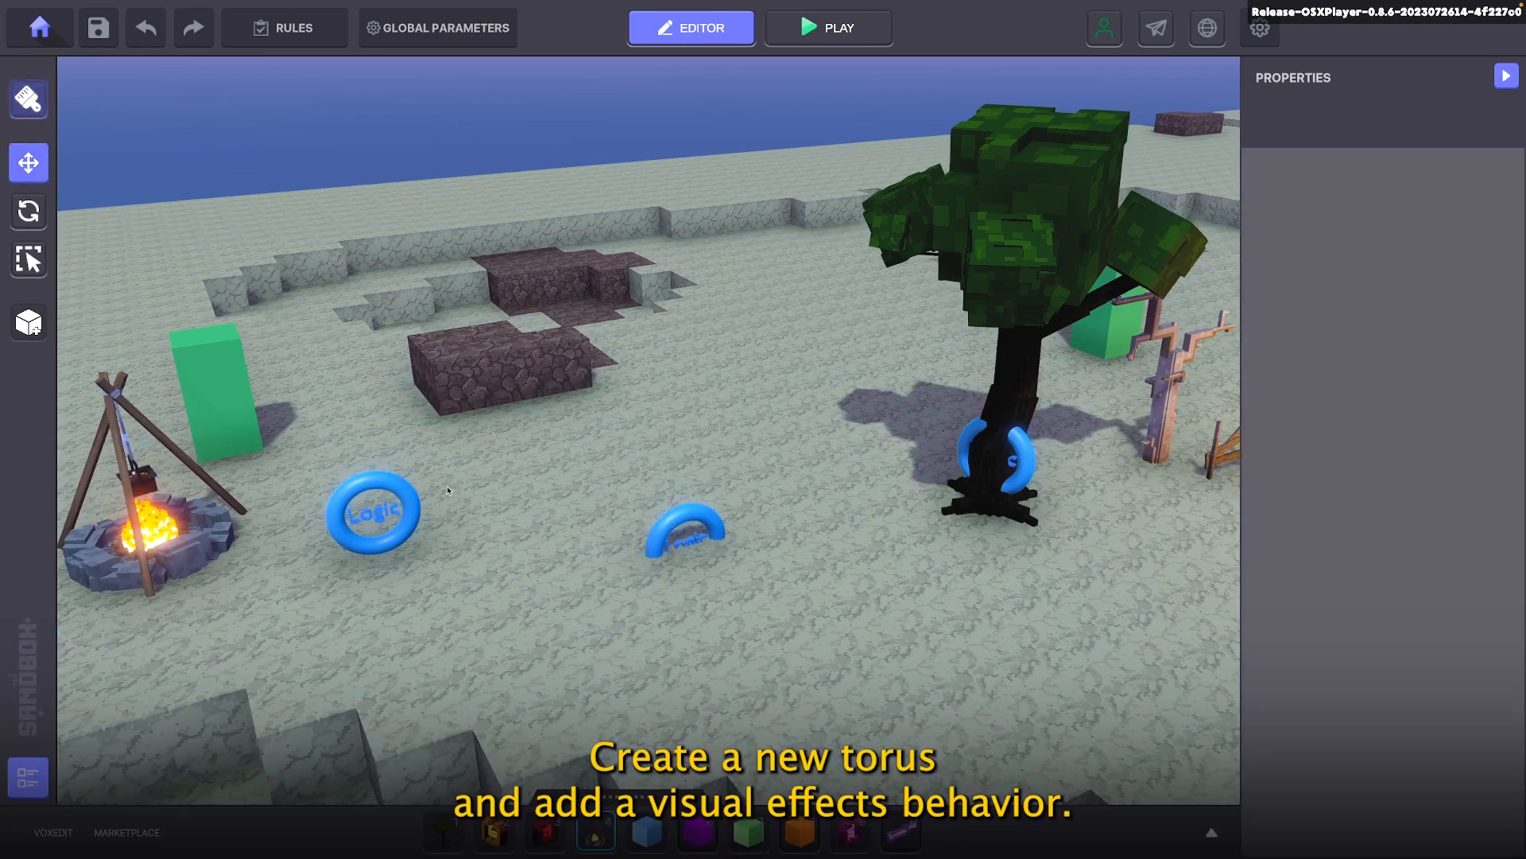
Assign the [SP] Visual FX behaviour to the new Logic Asset between the campfire and the tree
left_click(668, 528)
scroll(1361, 477, "down", 1)
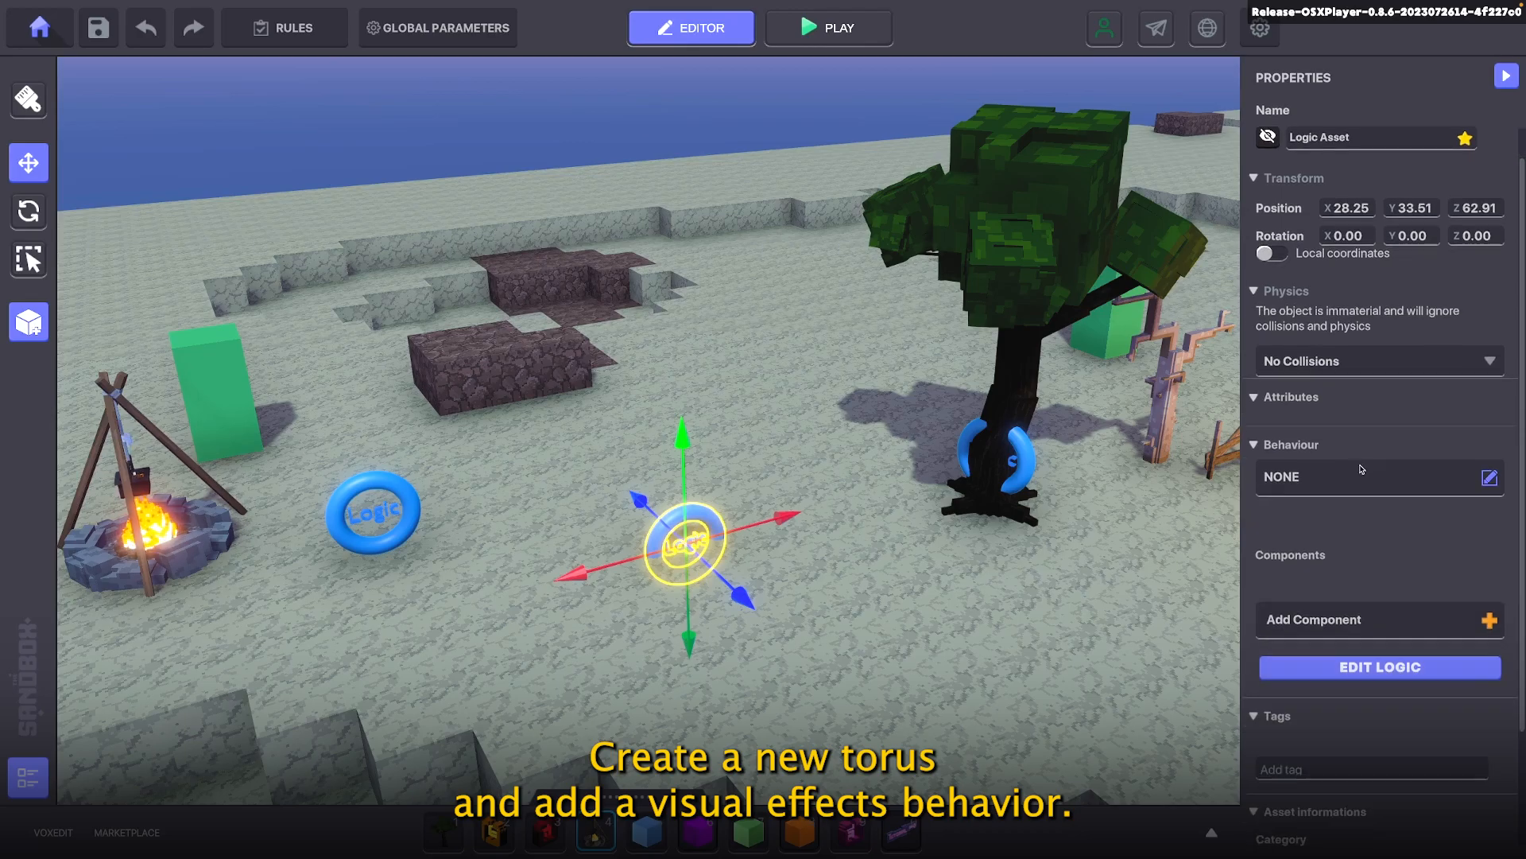
left_click(1362, 477)
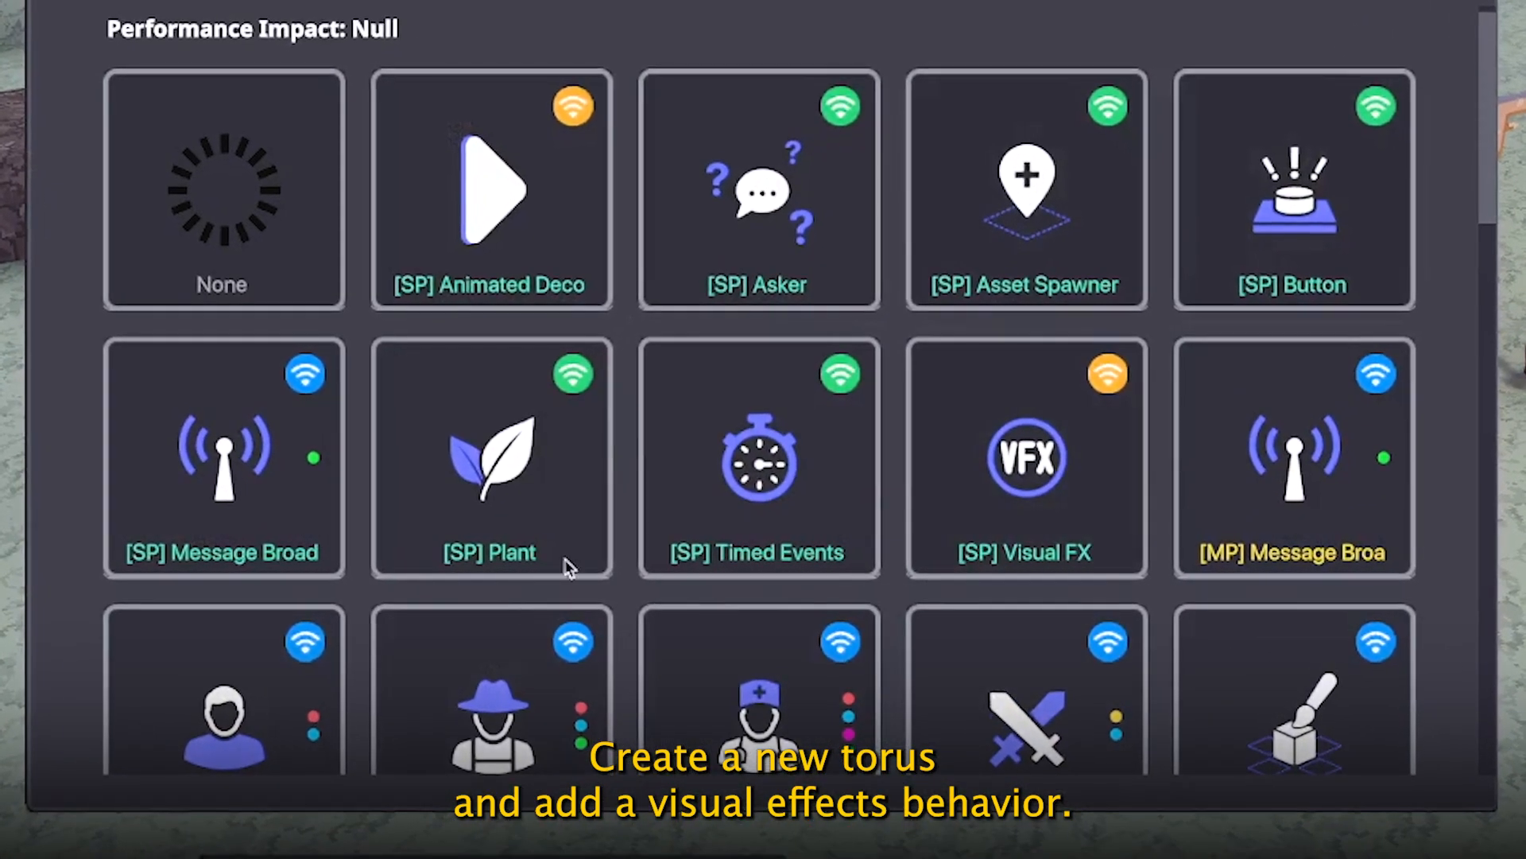
left_click(1010, 469)
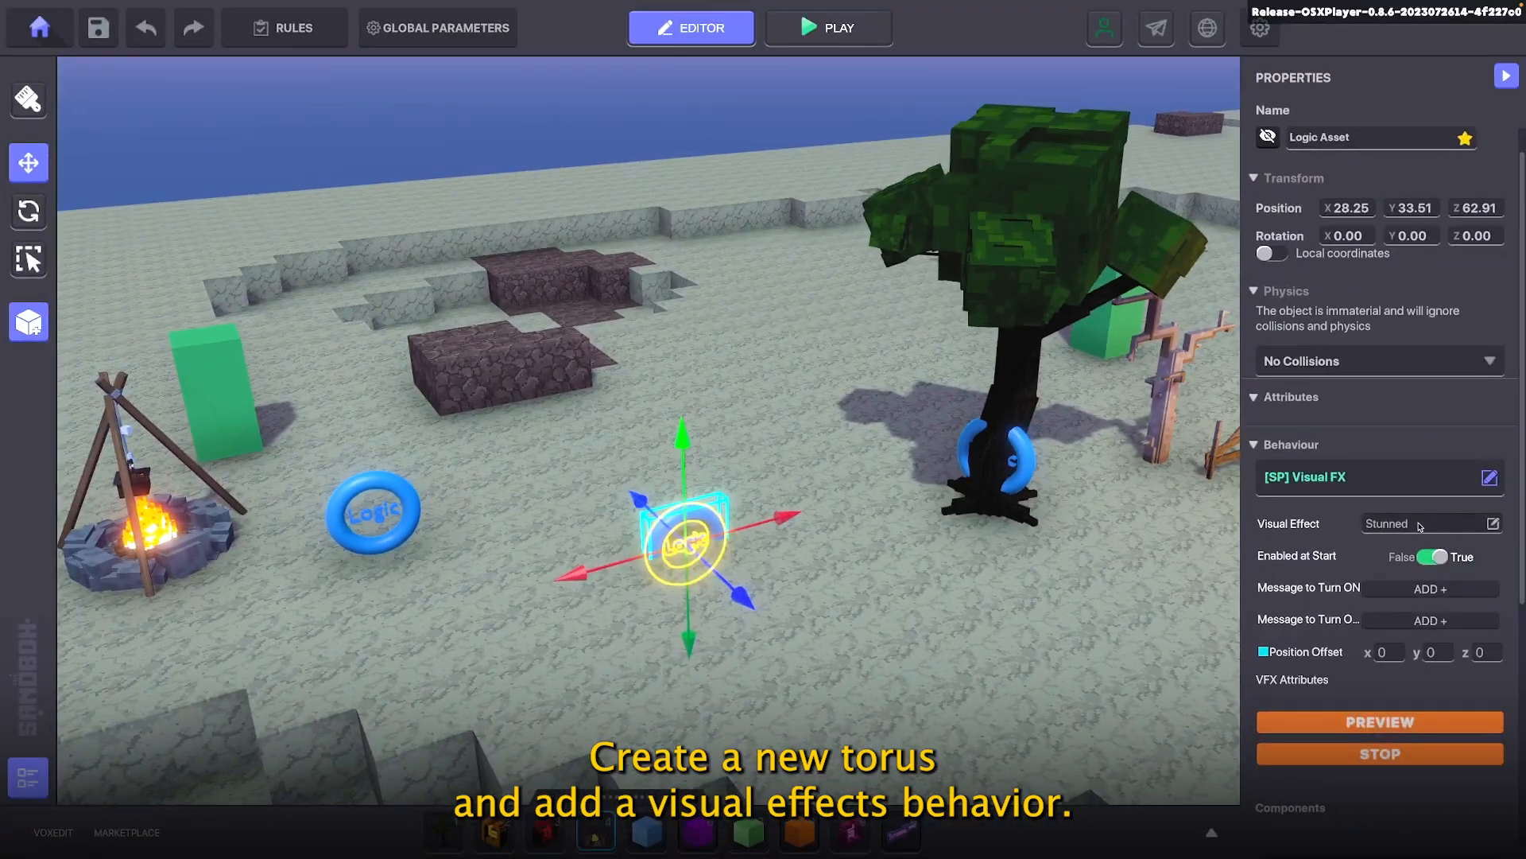
Choose Fire as the Logic Asset's visual effect and set Enabled at Start to False
left_click(1421, 526)
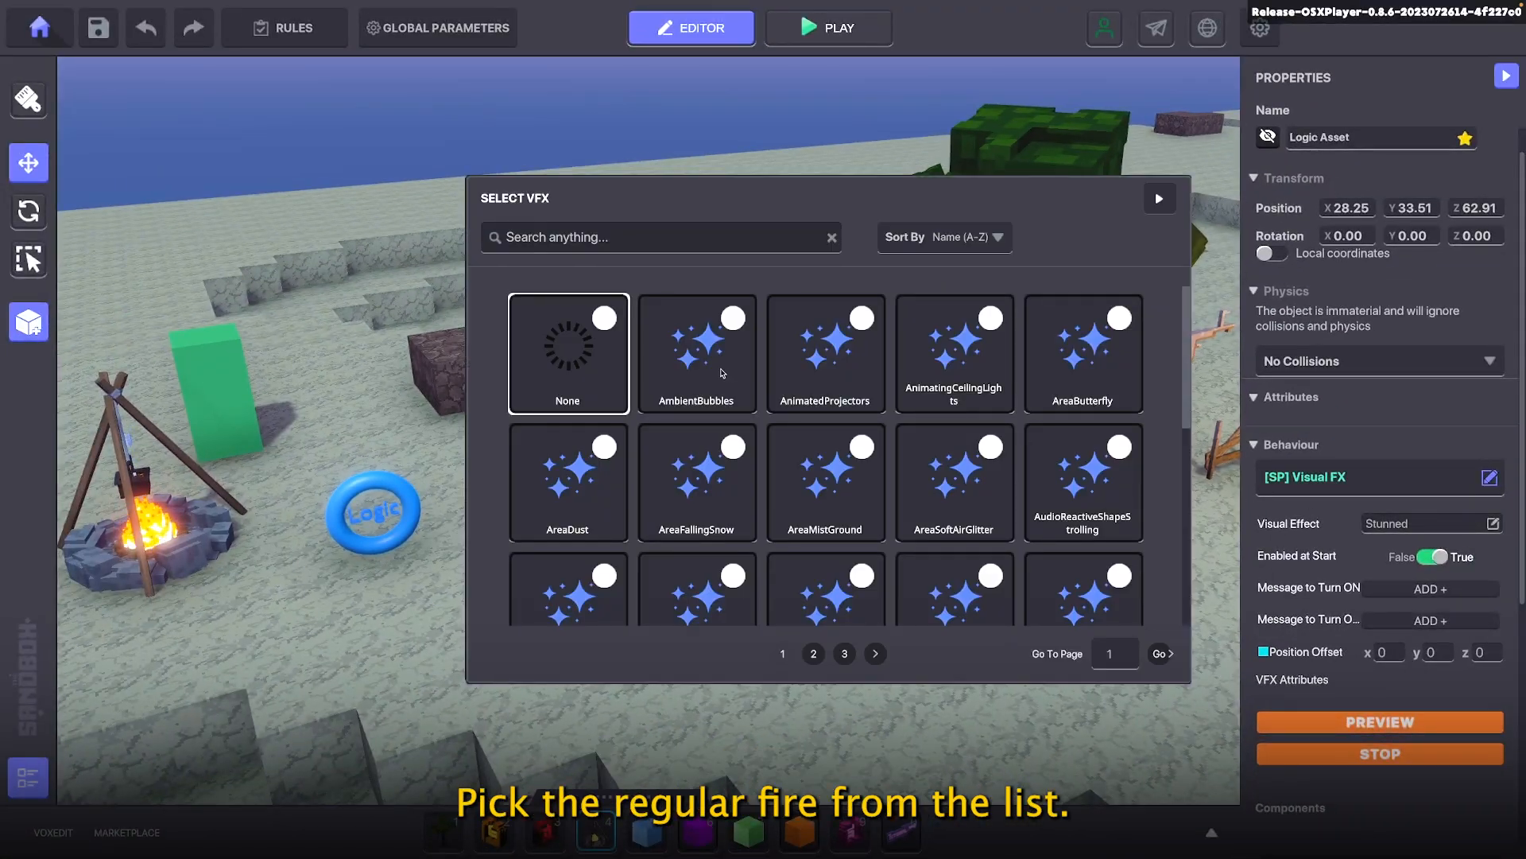
type("fire")
left_click(570, 374)
scroll(1405, 528, "down", 1)
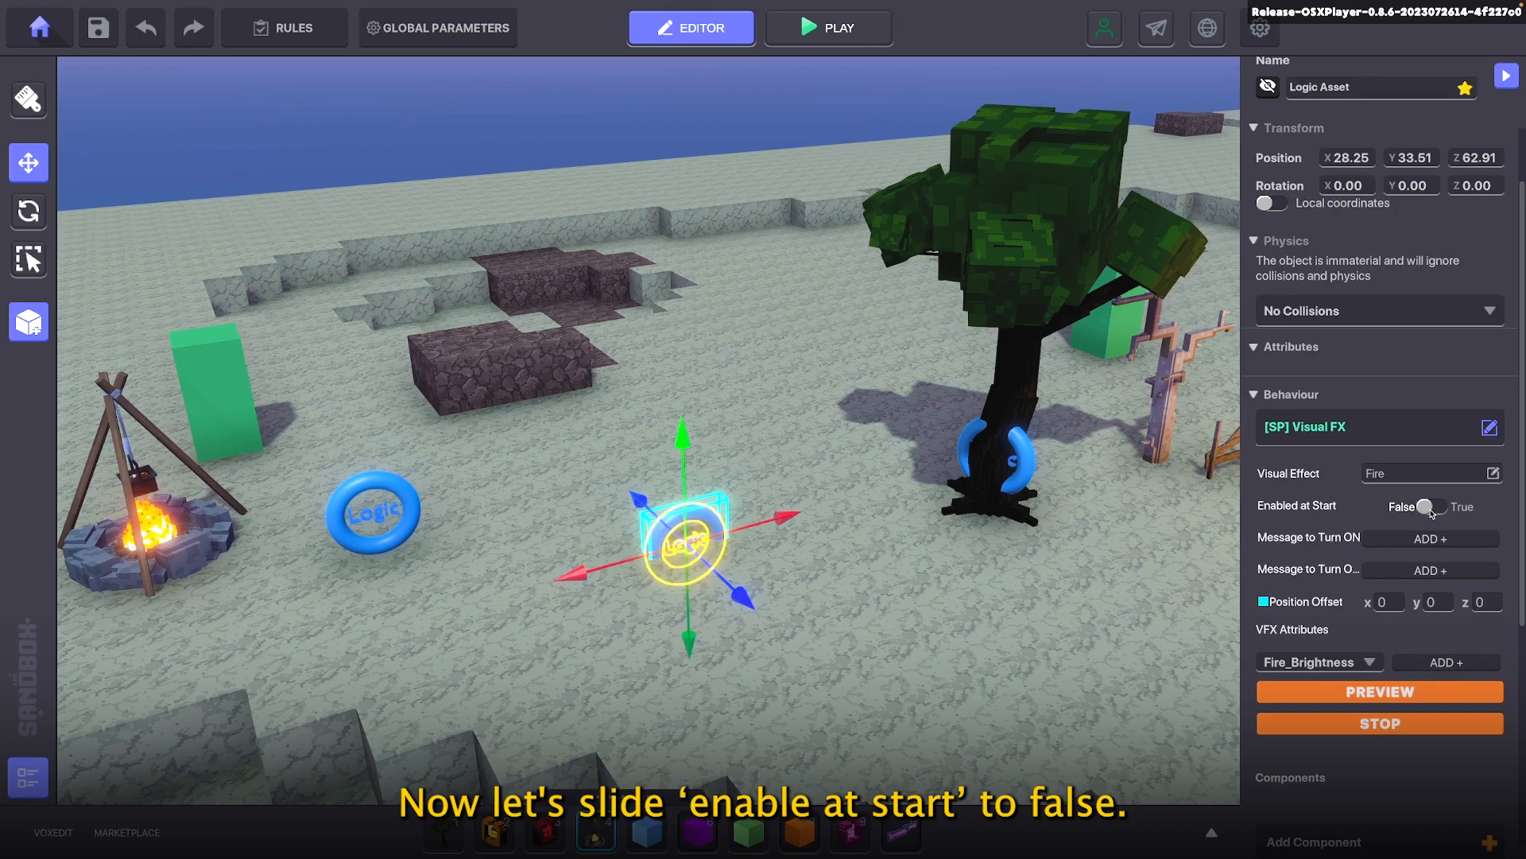
scroll(1432, 512, "down", 2)
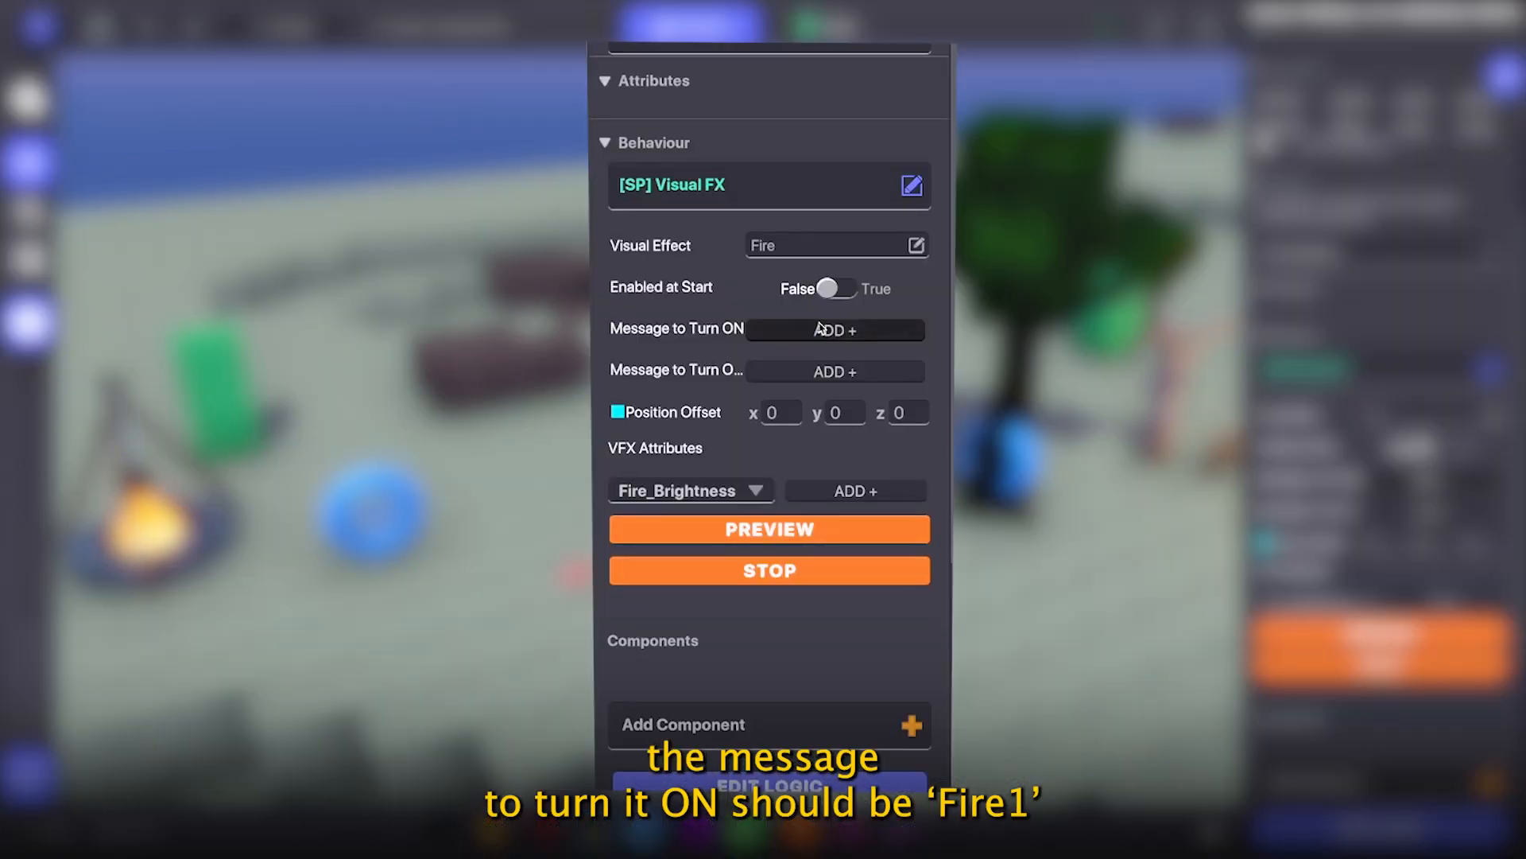
Add Fire1 as the message that turns the fire effect on
left_click(1405, 483)
left_click(792, 333)
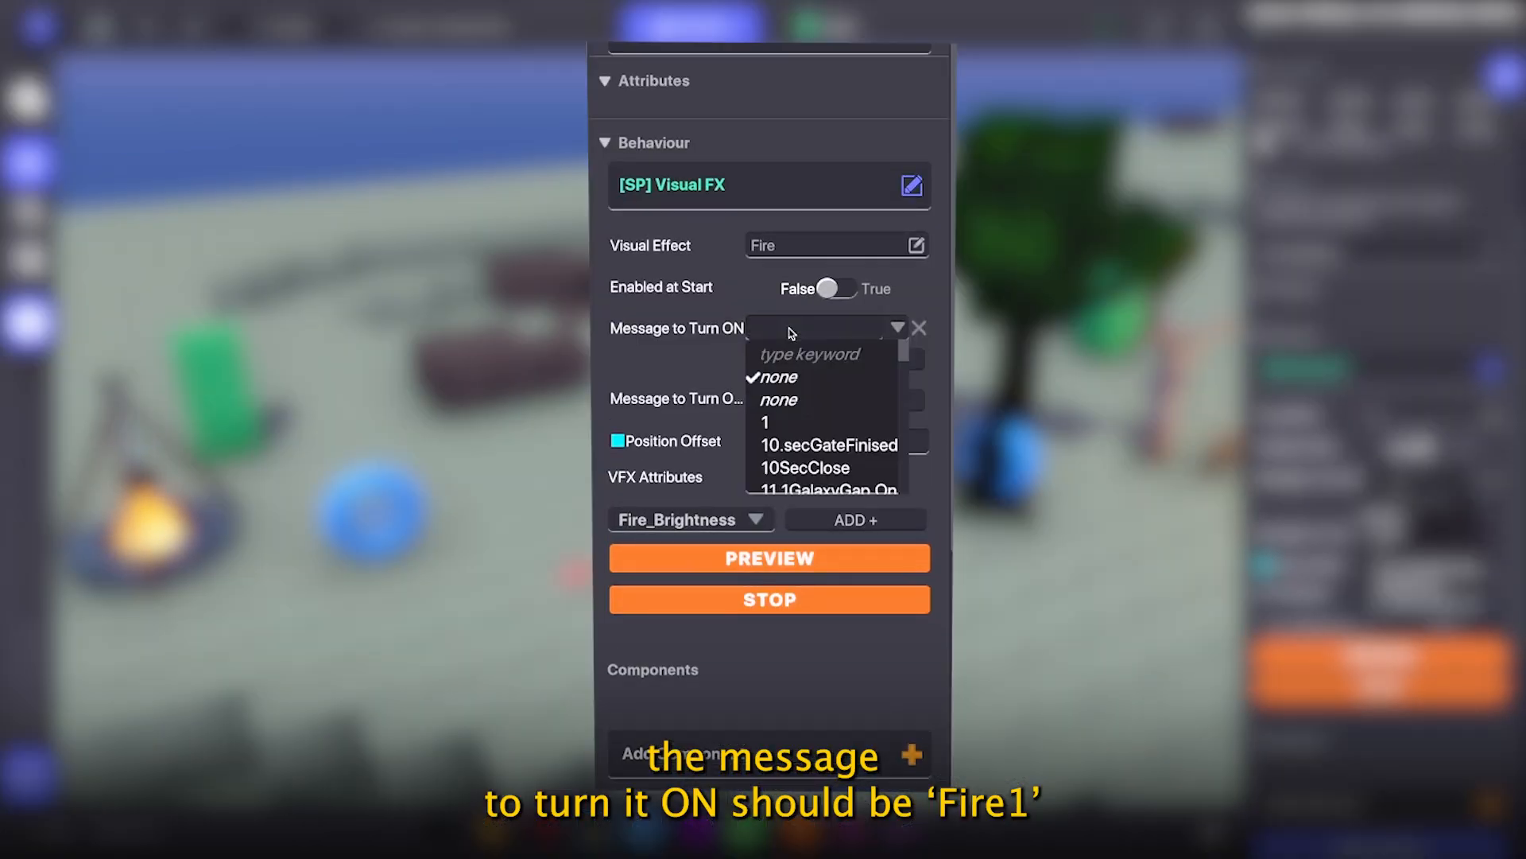
type("Fire1")
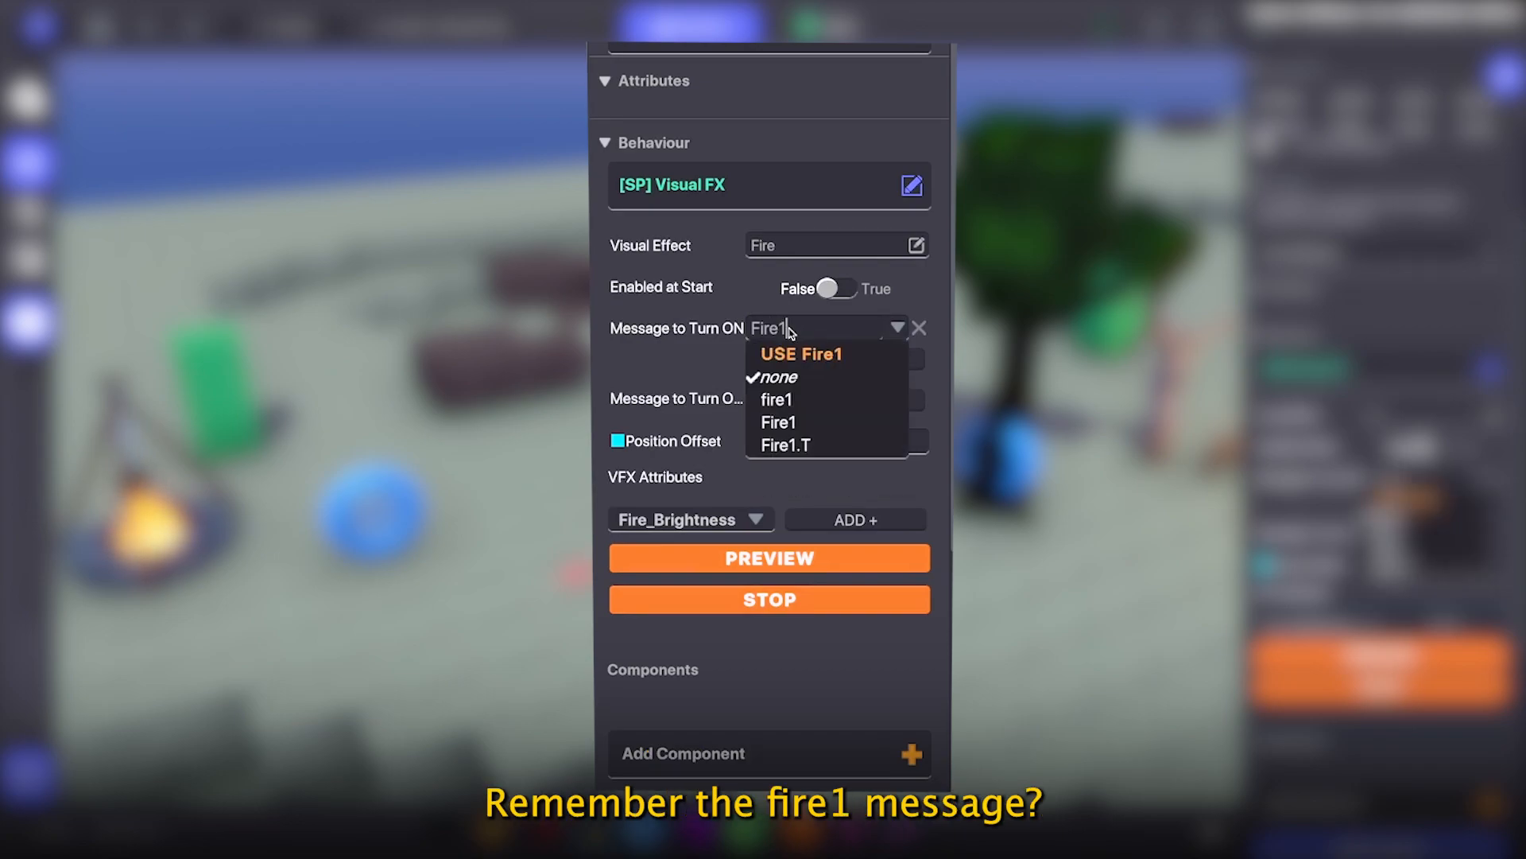
left_click(795, 355)
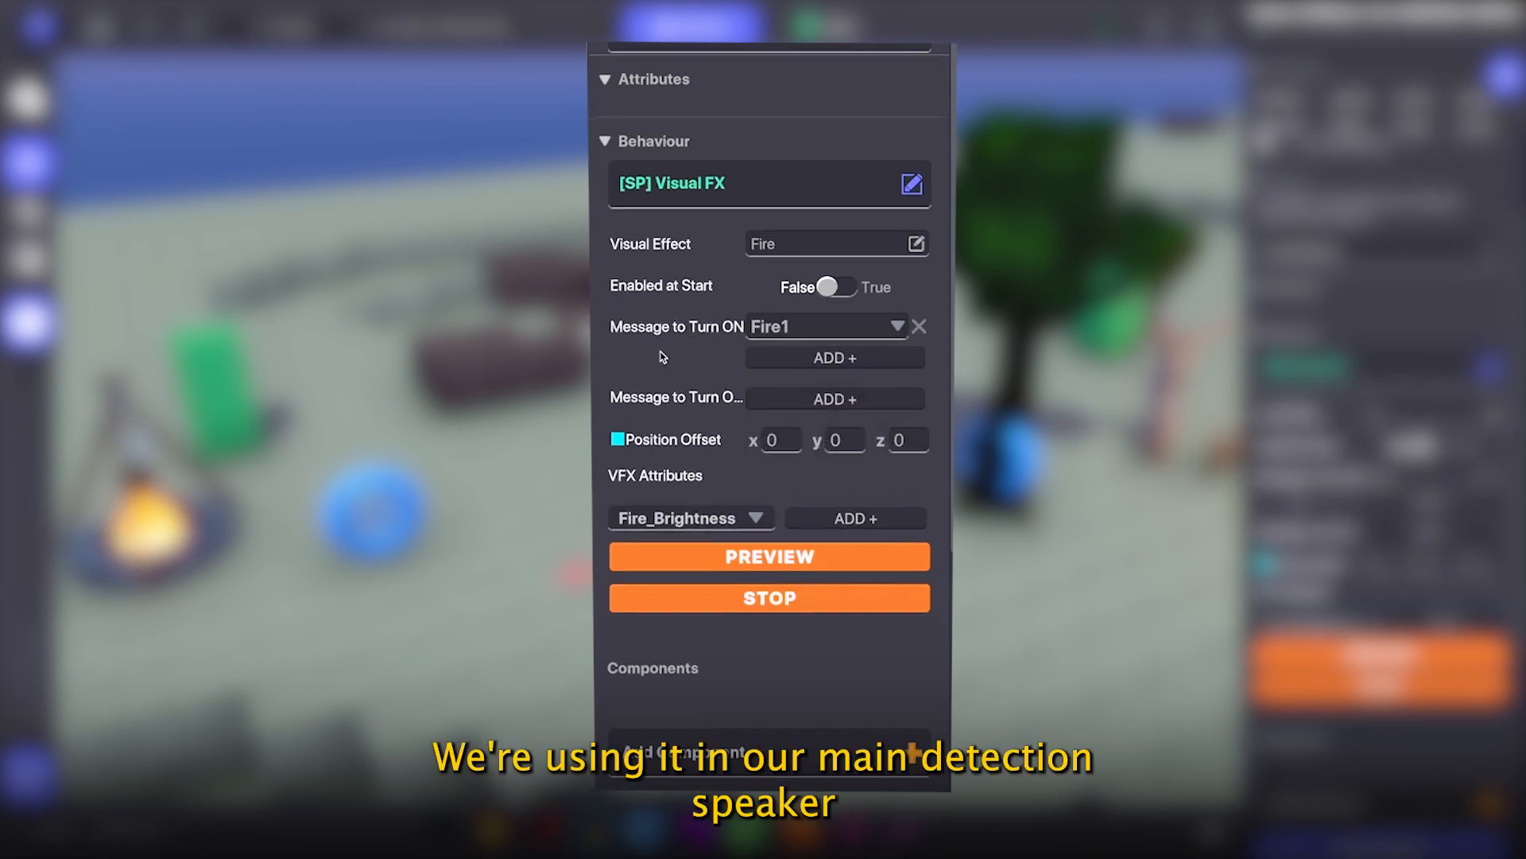
Tag the Visual FX Logic Asset with "fire1"
scroll(800, 238, "down", 3)
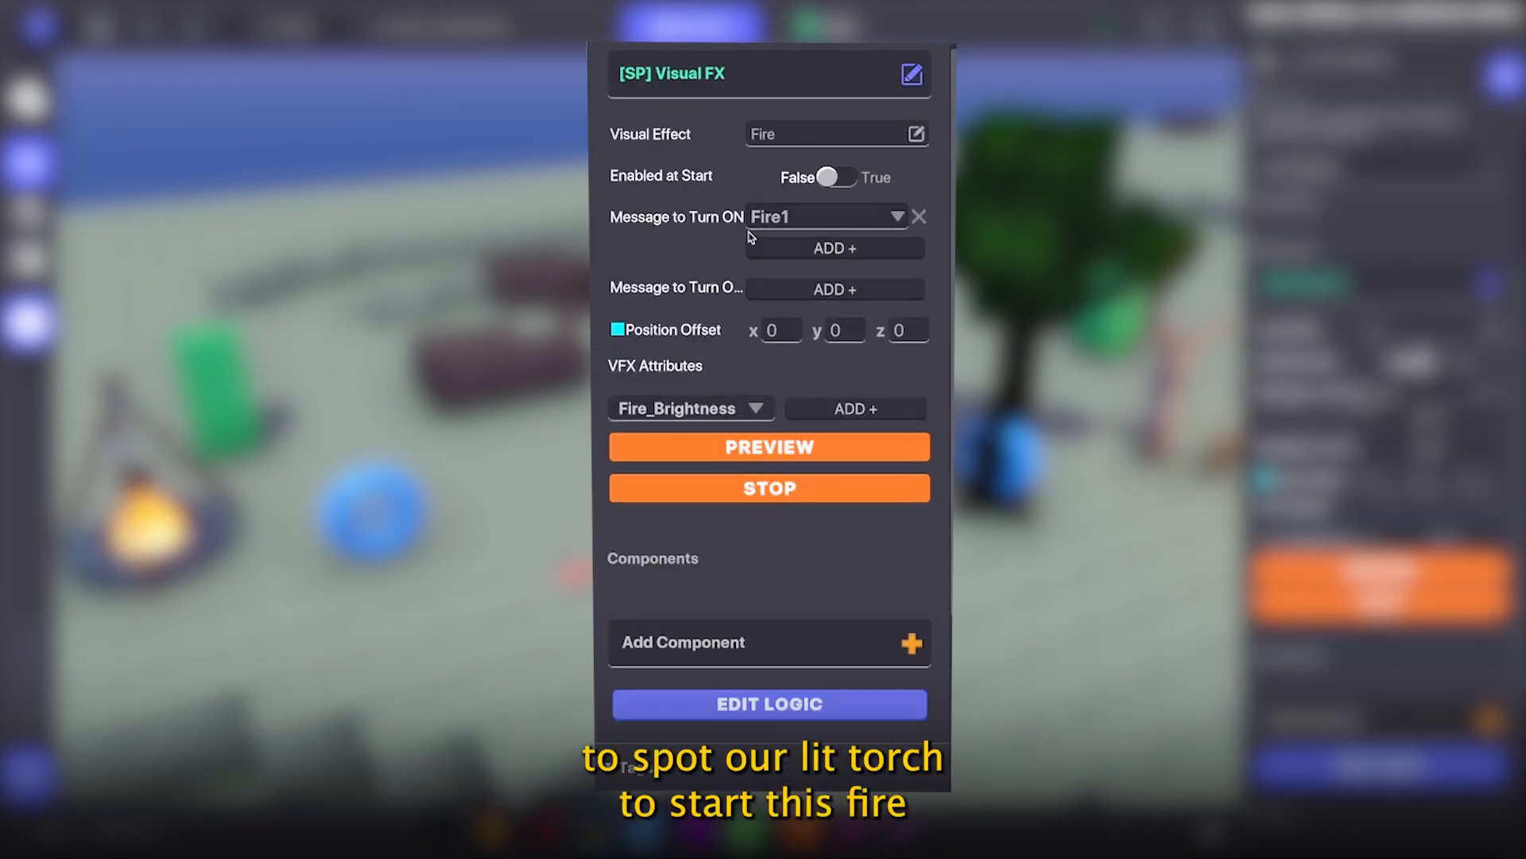
left_click(733, 406)
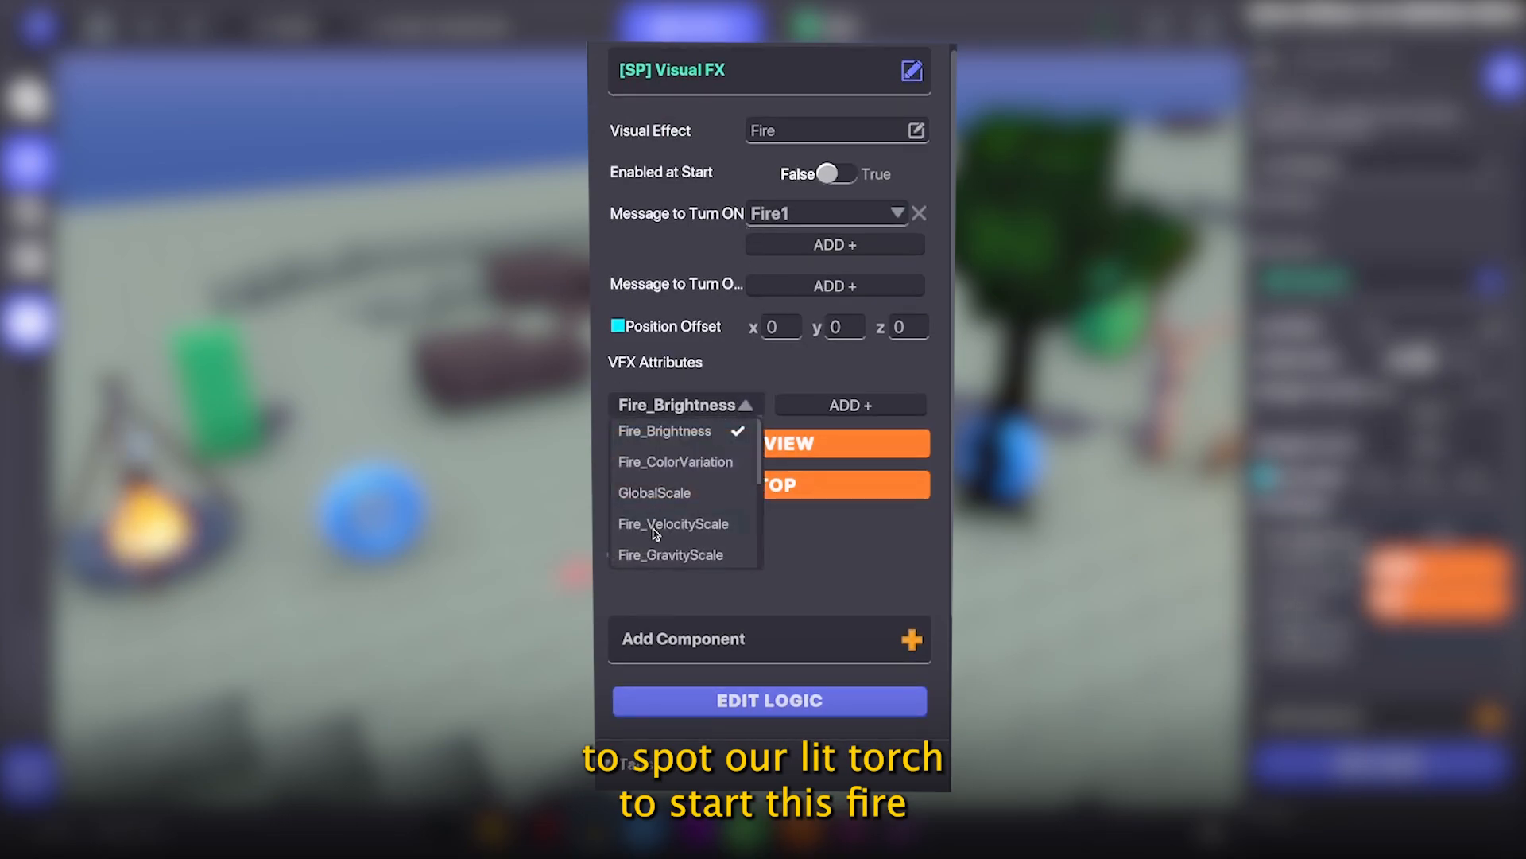
left_click(780, 364)
scroll(878, 240, "down", 3)
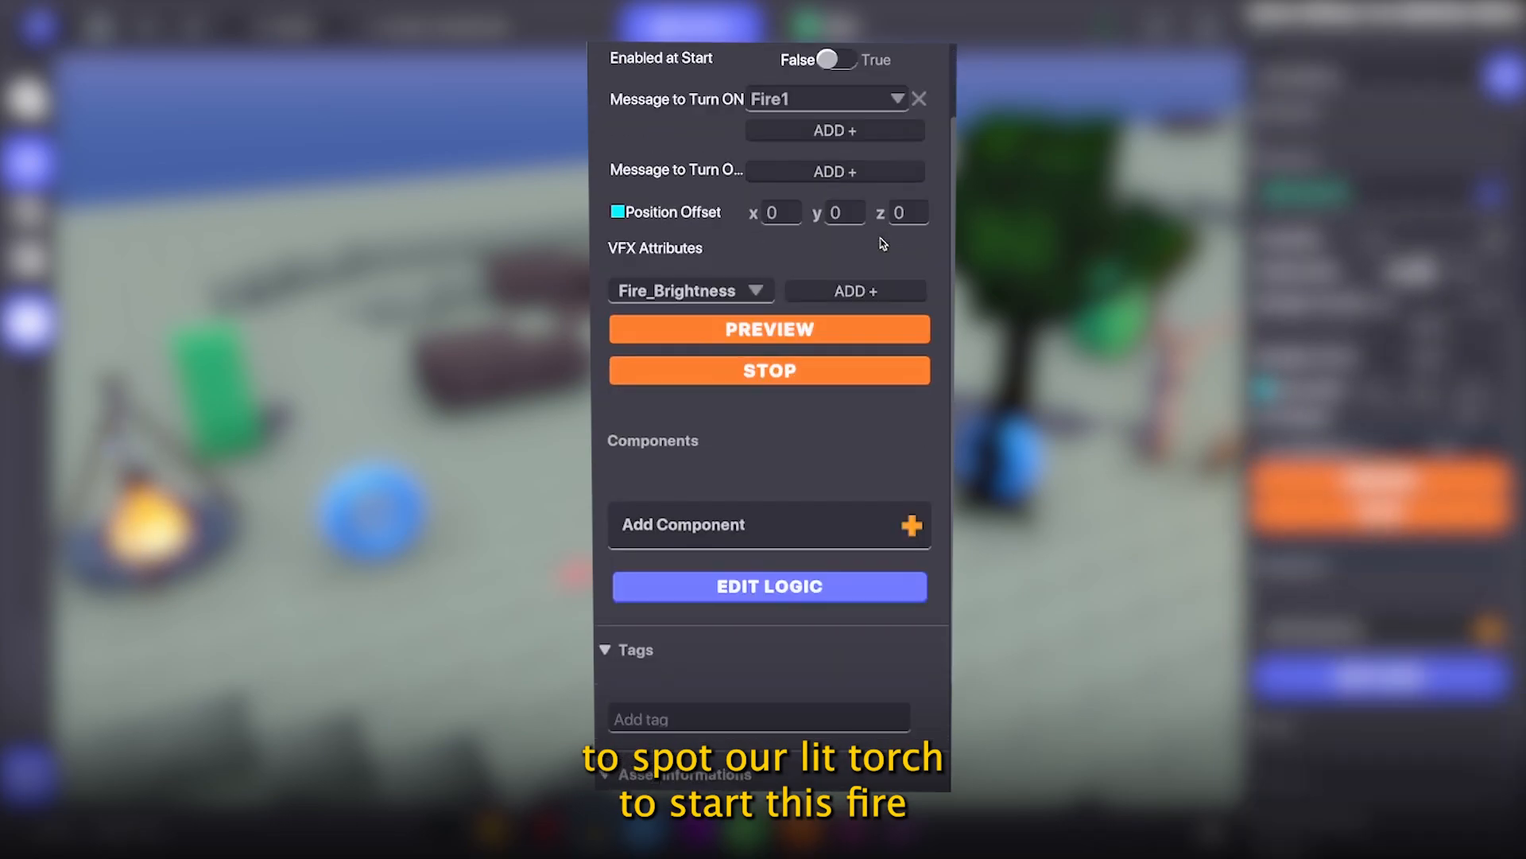
left_click(672, 608)
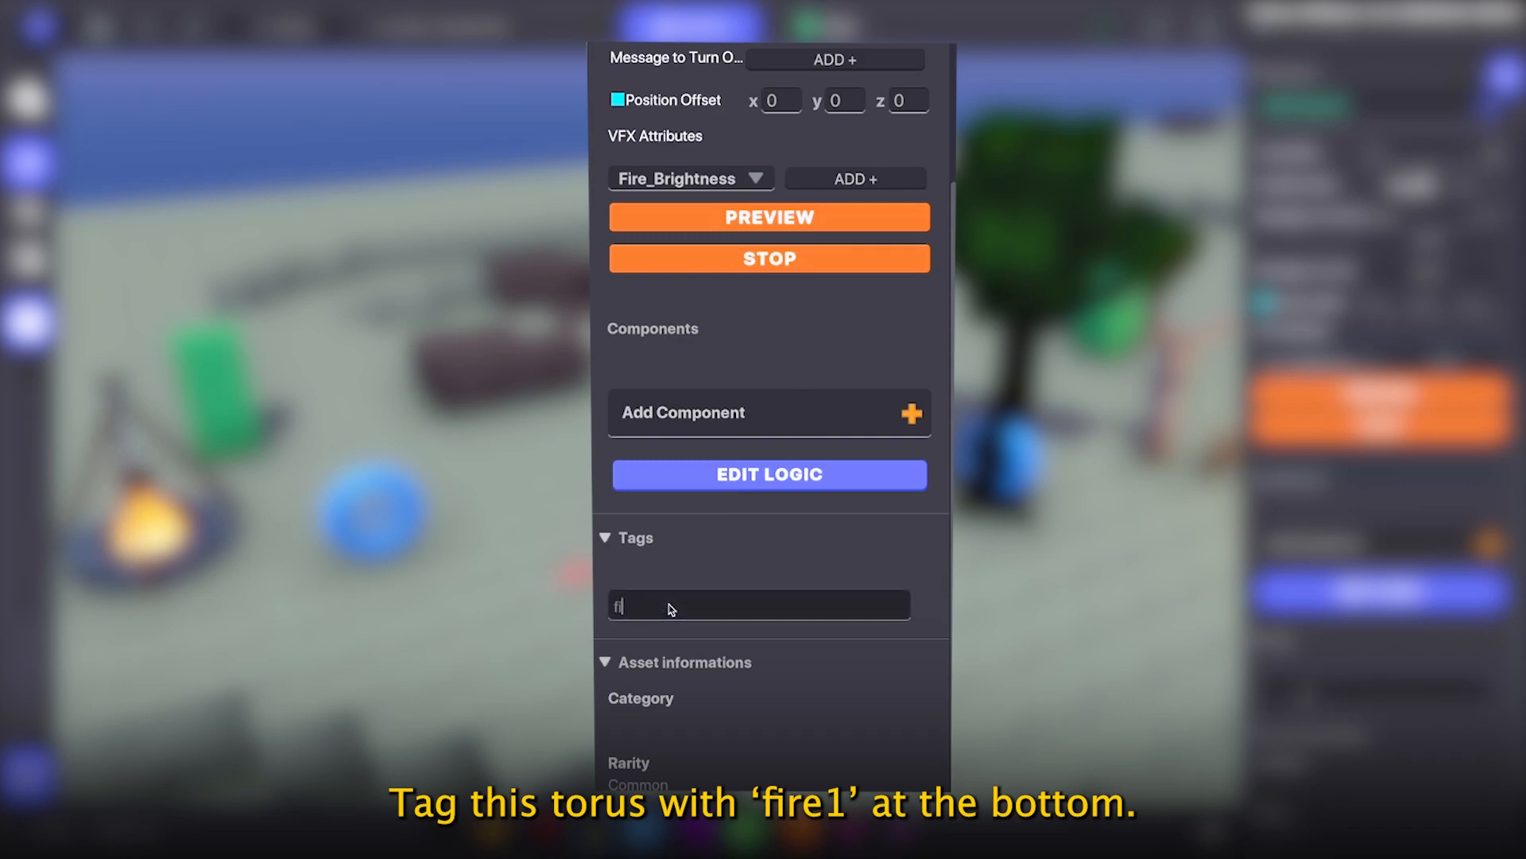
Add "stopfire" as the message that turns the fire effect off
scroll(785, 370, "up", 4)
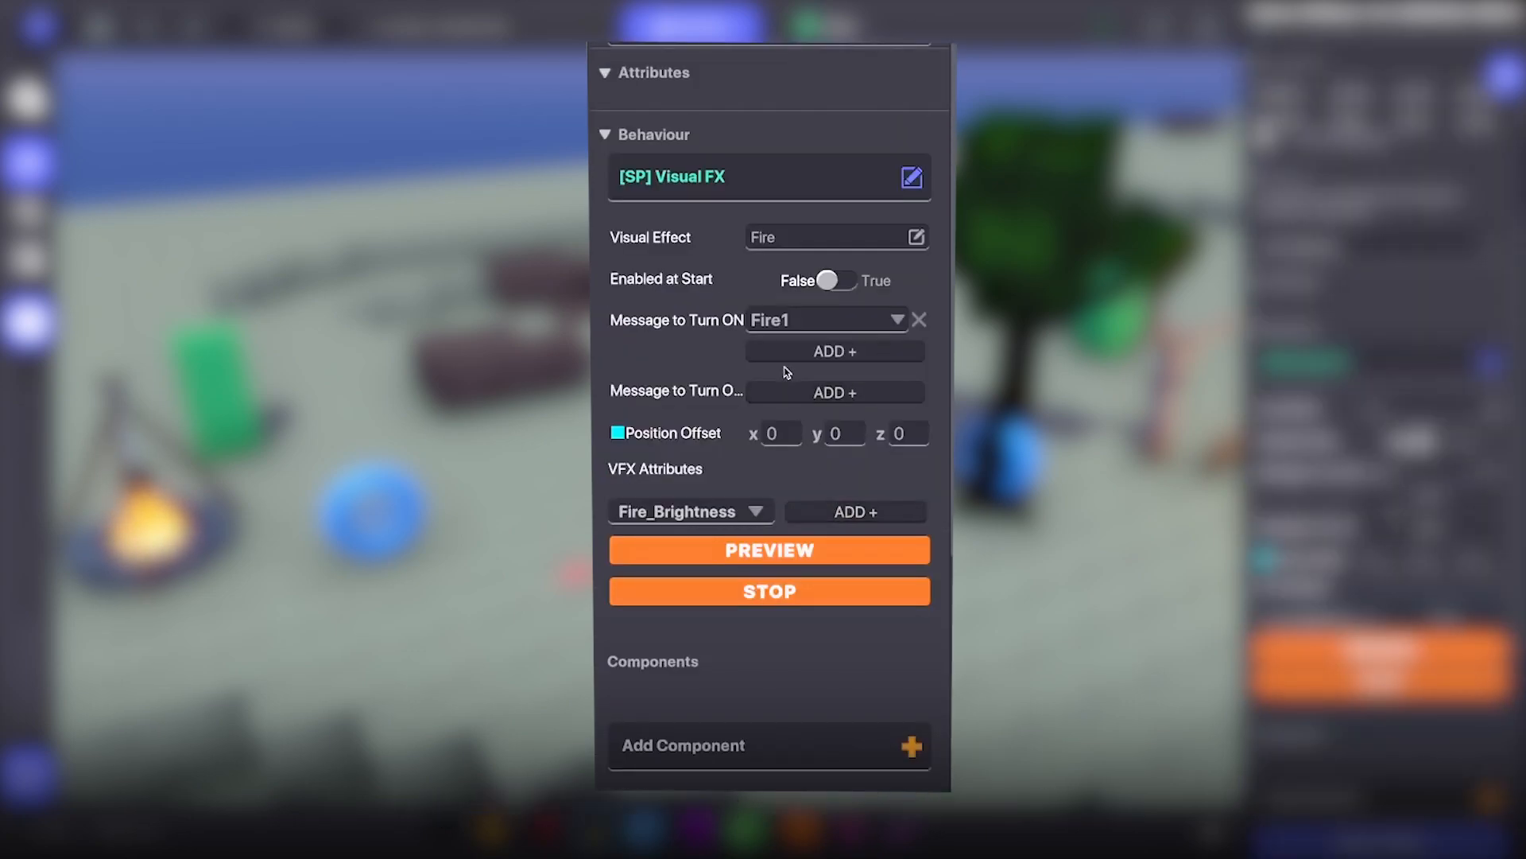
left_click(803, 392)
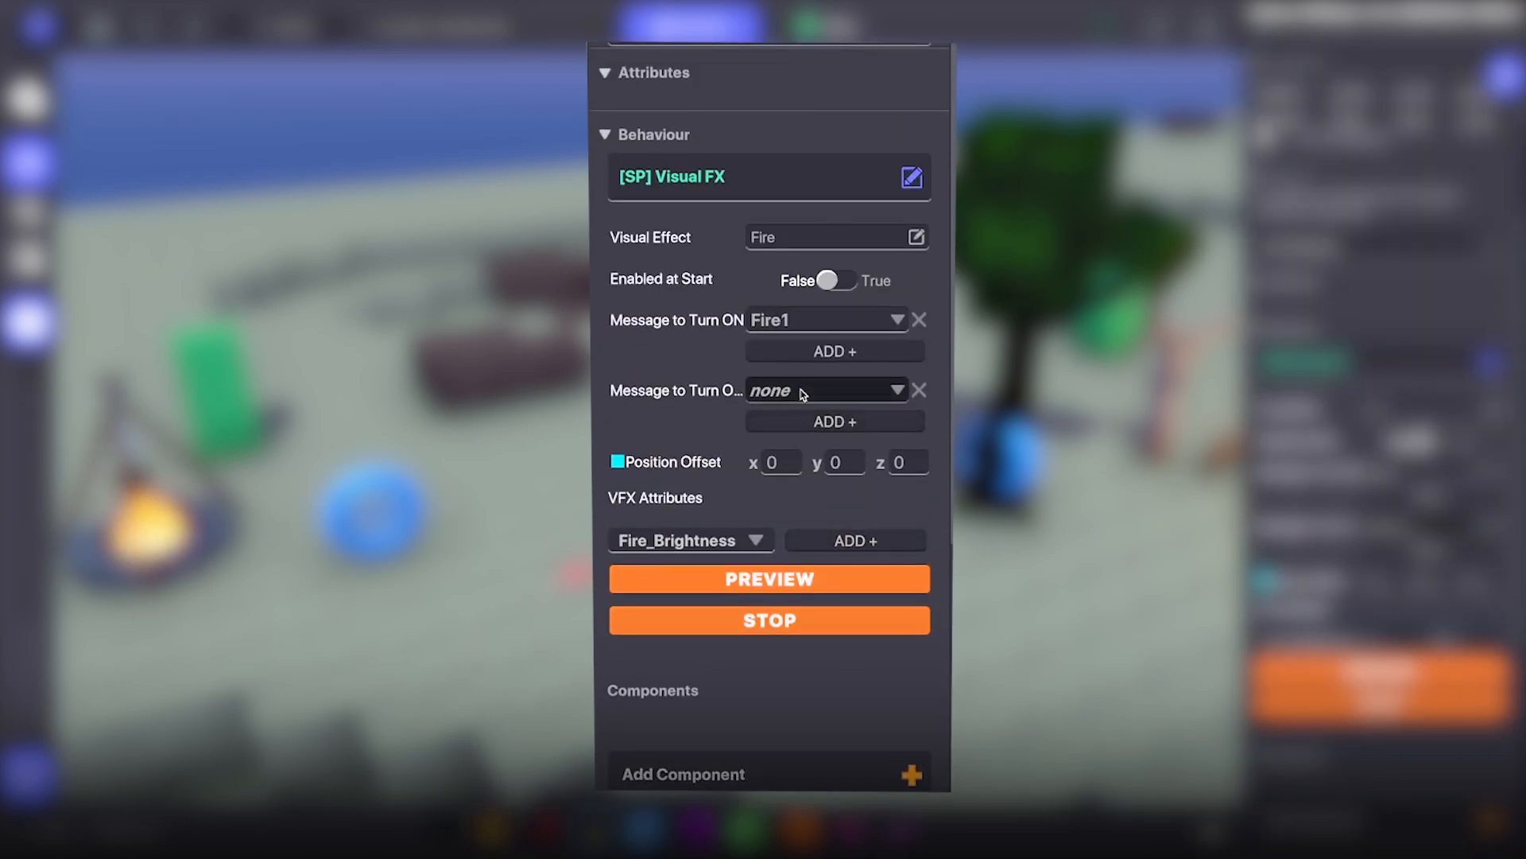
left_click(803, 393)
type("st")
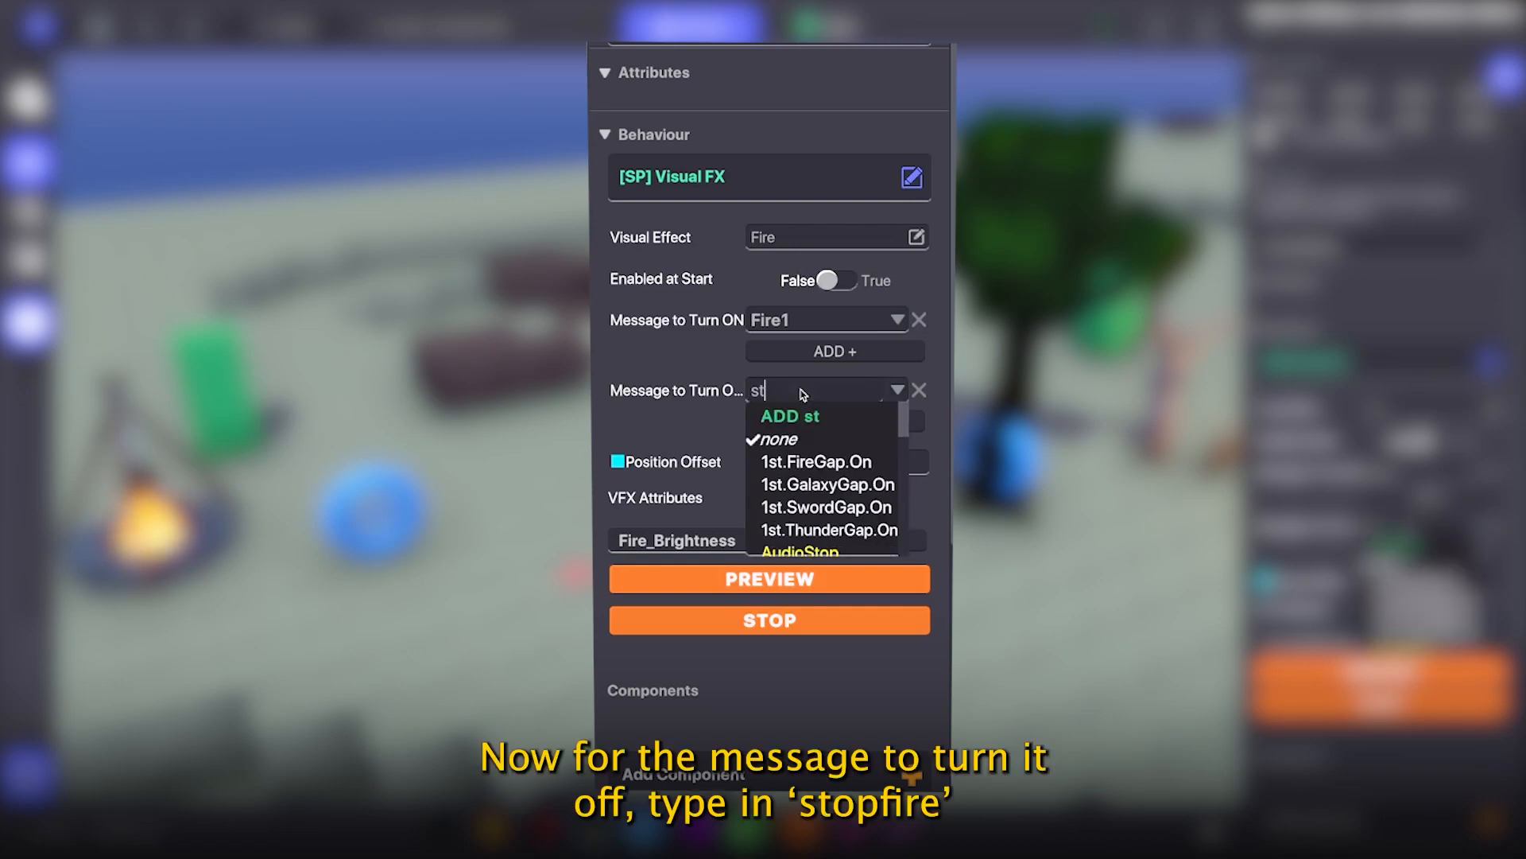
type("opfire")
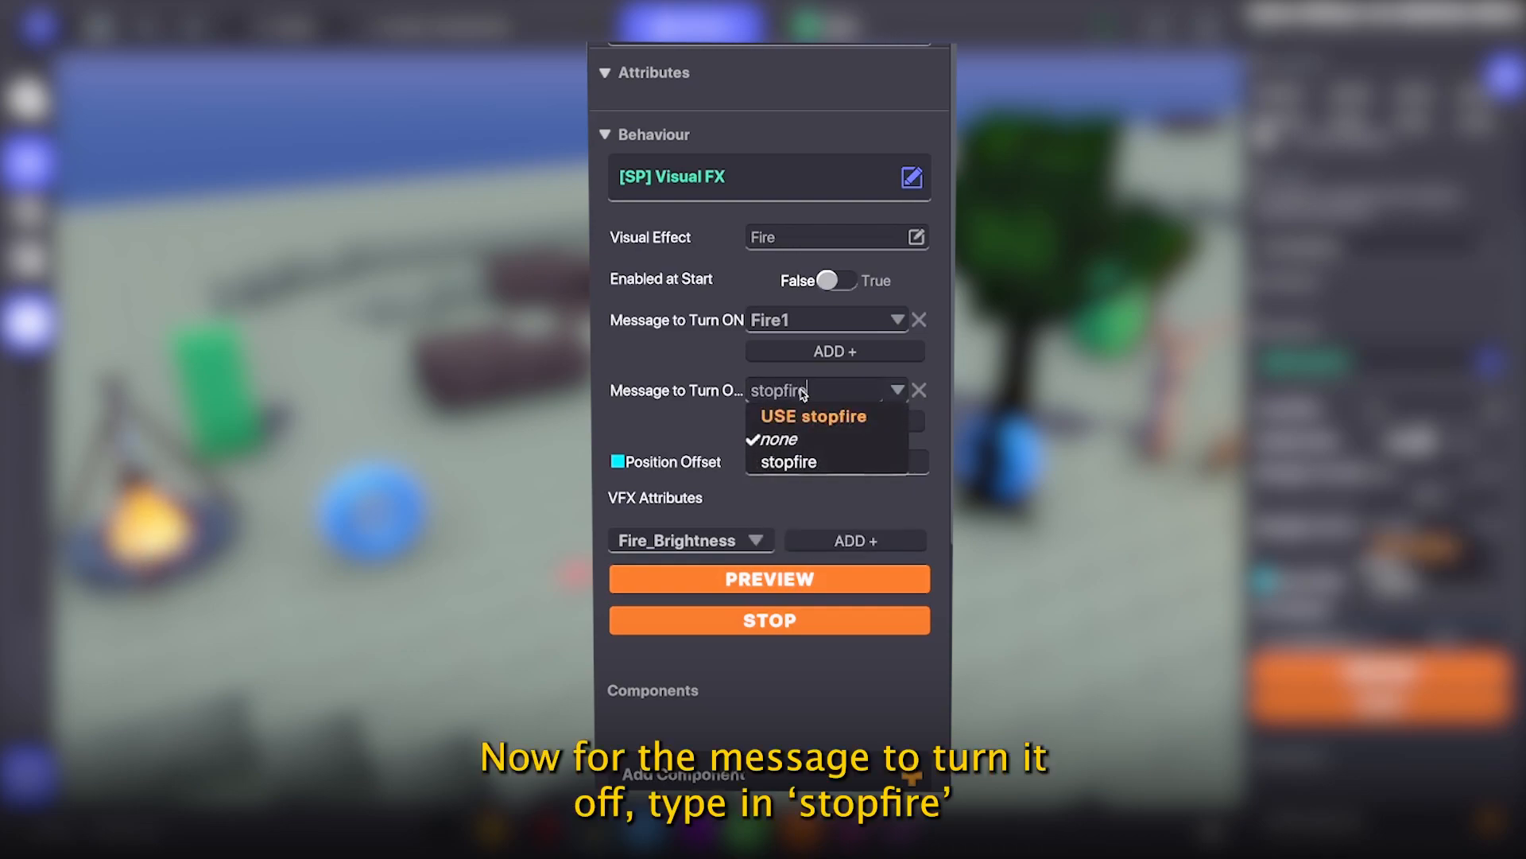
left_click(795, 416)
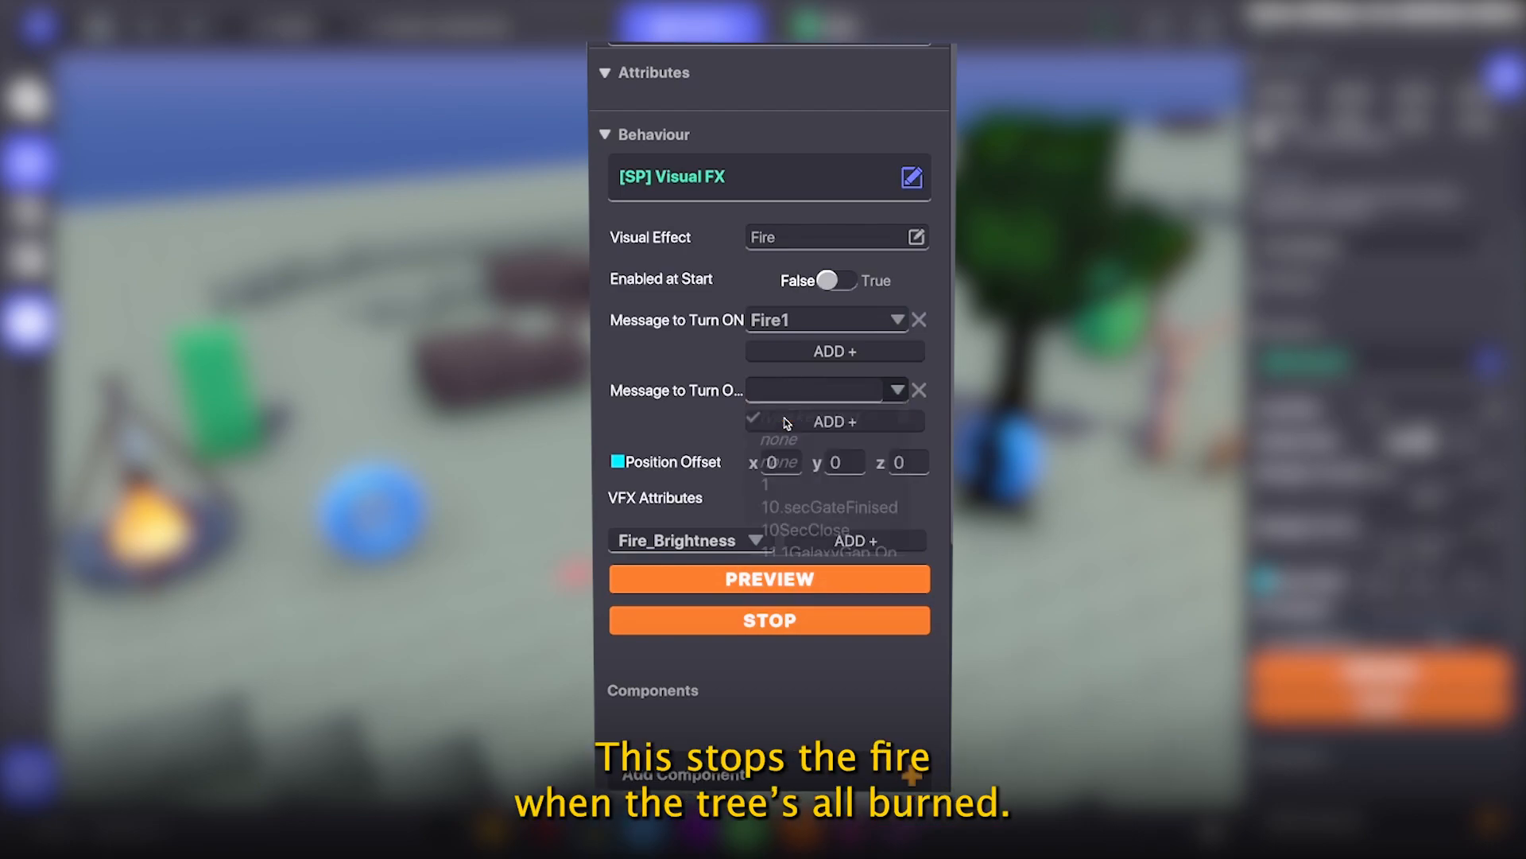
Add the Voxel_SizeScale VFX attribute to the fire effect with a value of 1
scroll(661, 424, "down", 2)
left_click(752, 474)
left_click(706, 592)
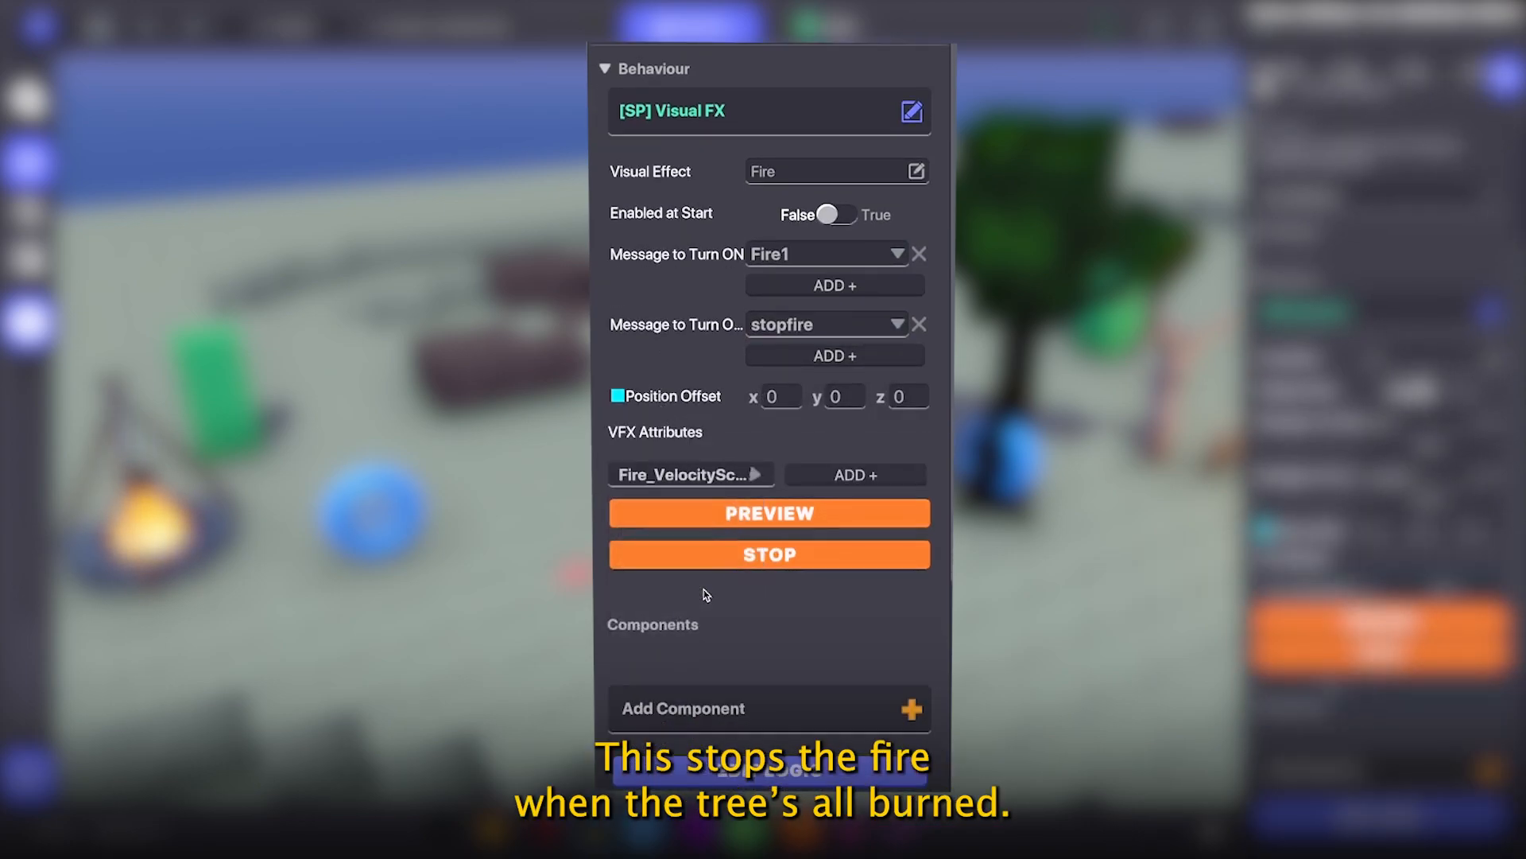
left_click(733, 477)
scroll(729, 569, "down", 3)
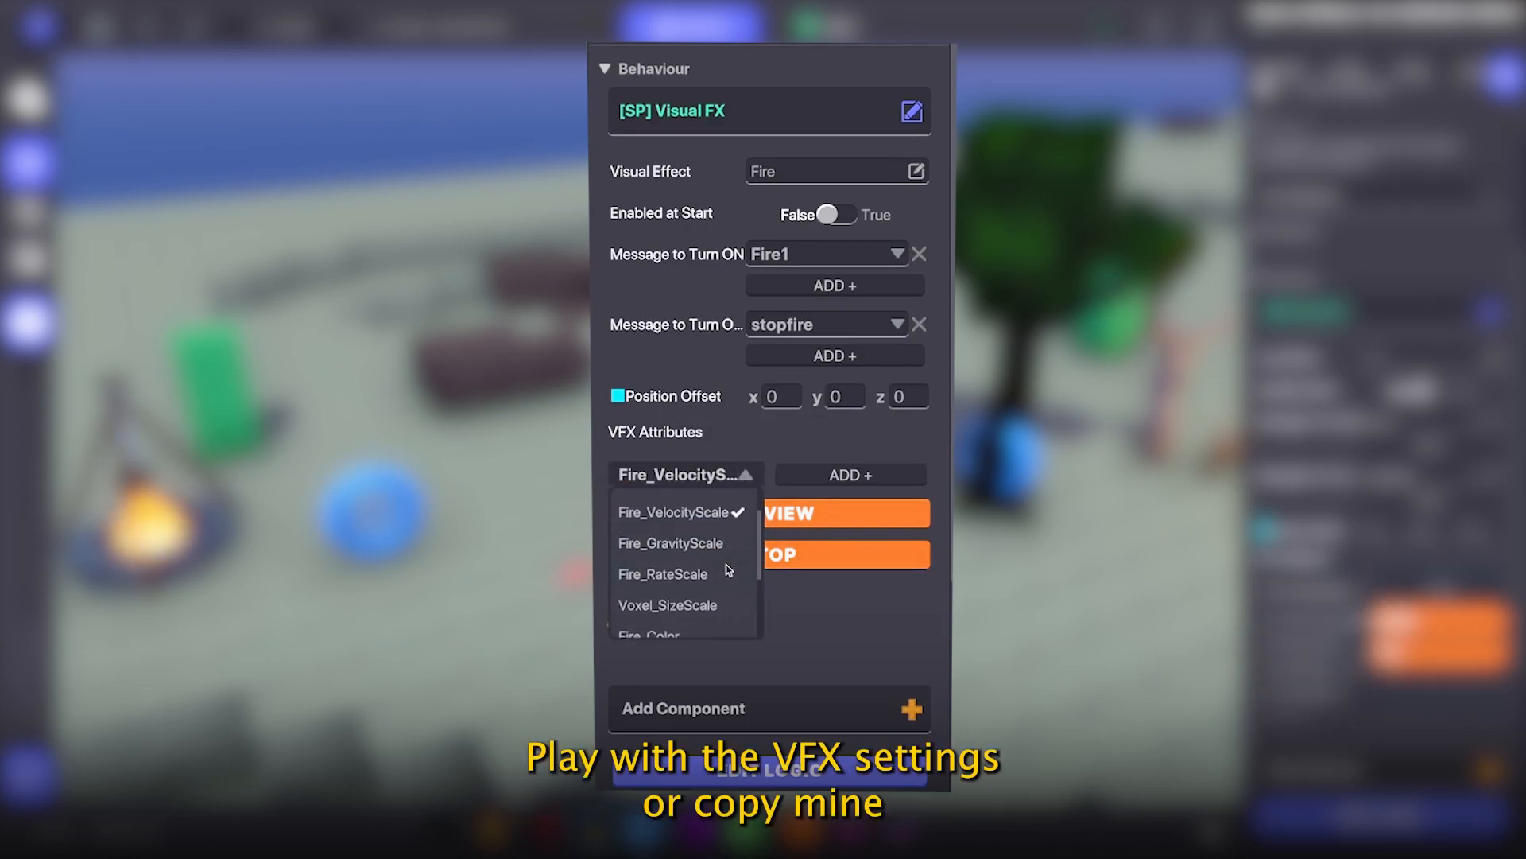
left_click(694, 601)
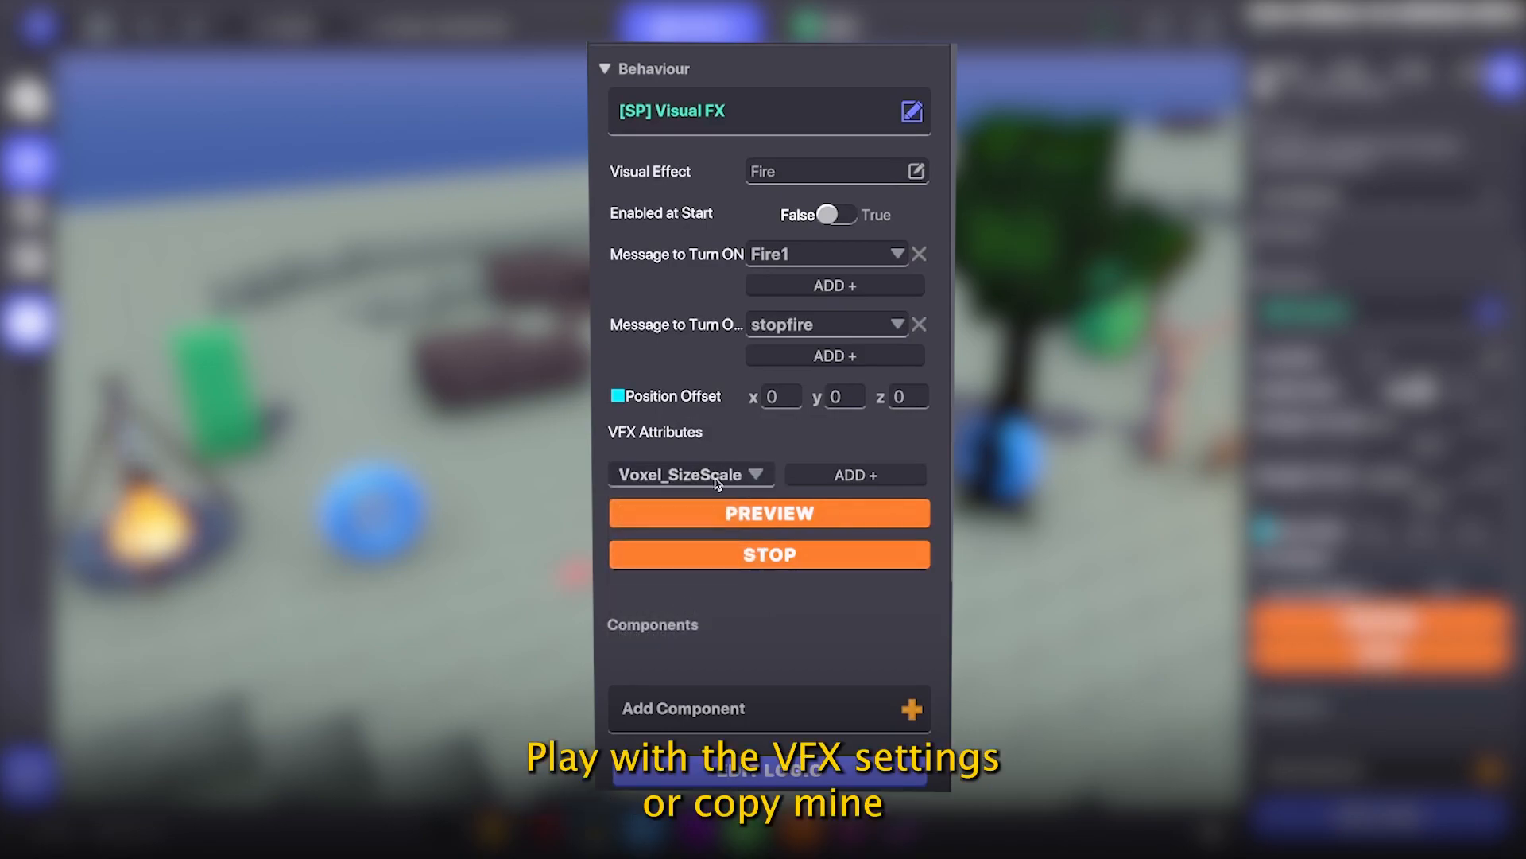
left_click(808, 477)
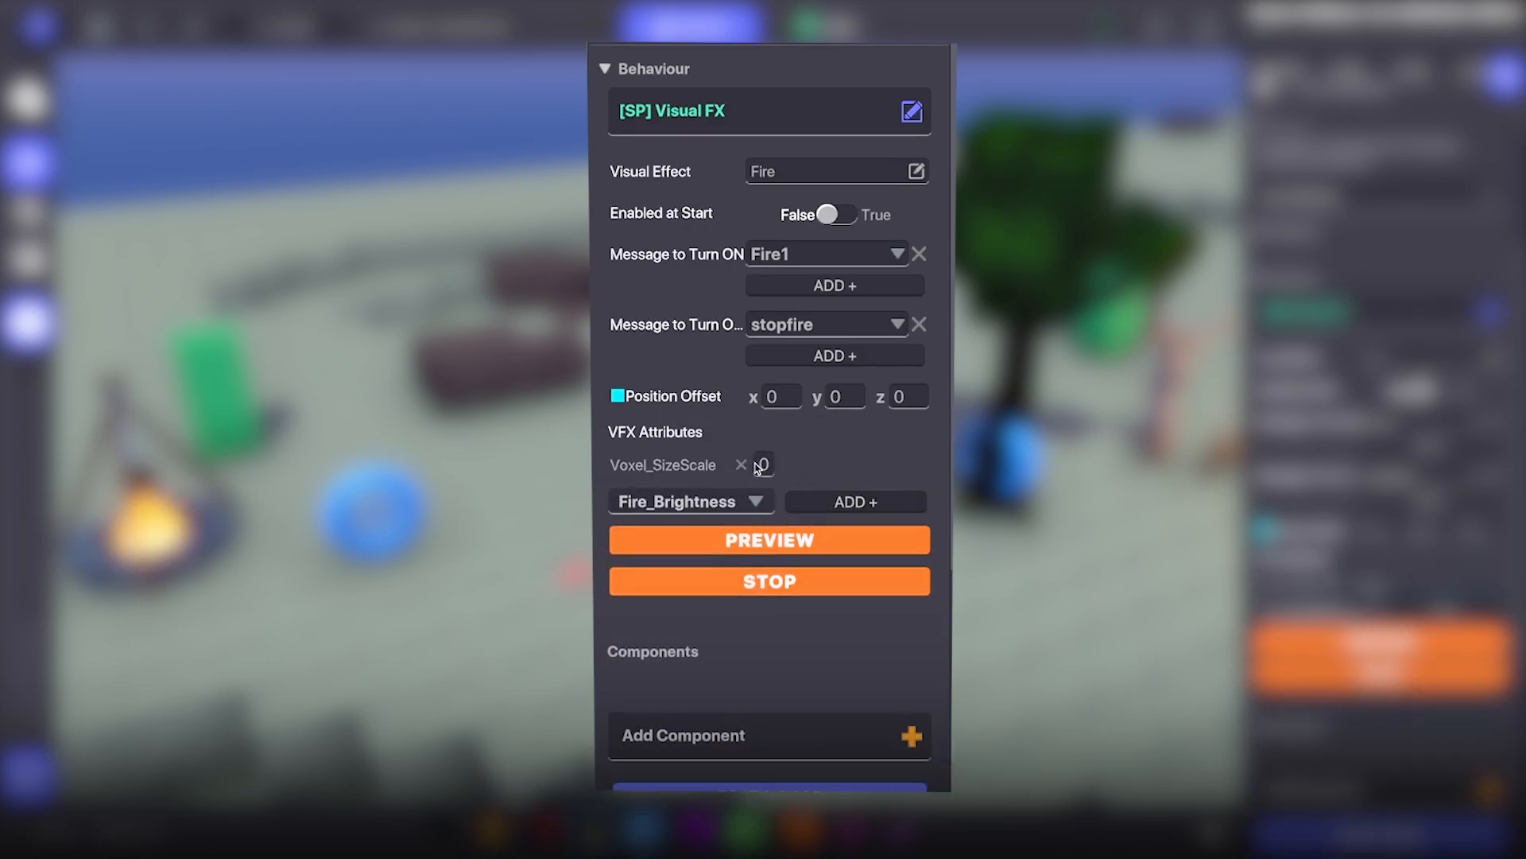
Add the GlobalScale VFX attribute to the fire effect with a value of 5
left_click(751, 502)
left_click(666, 588)
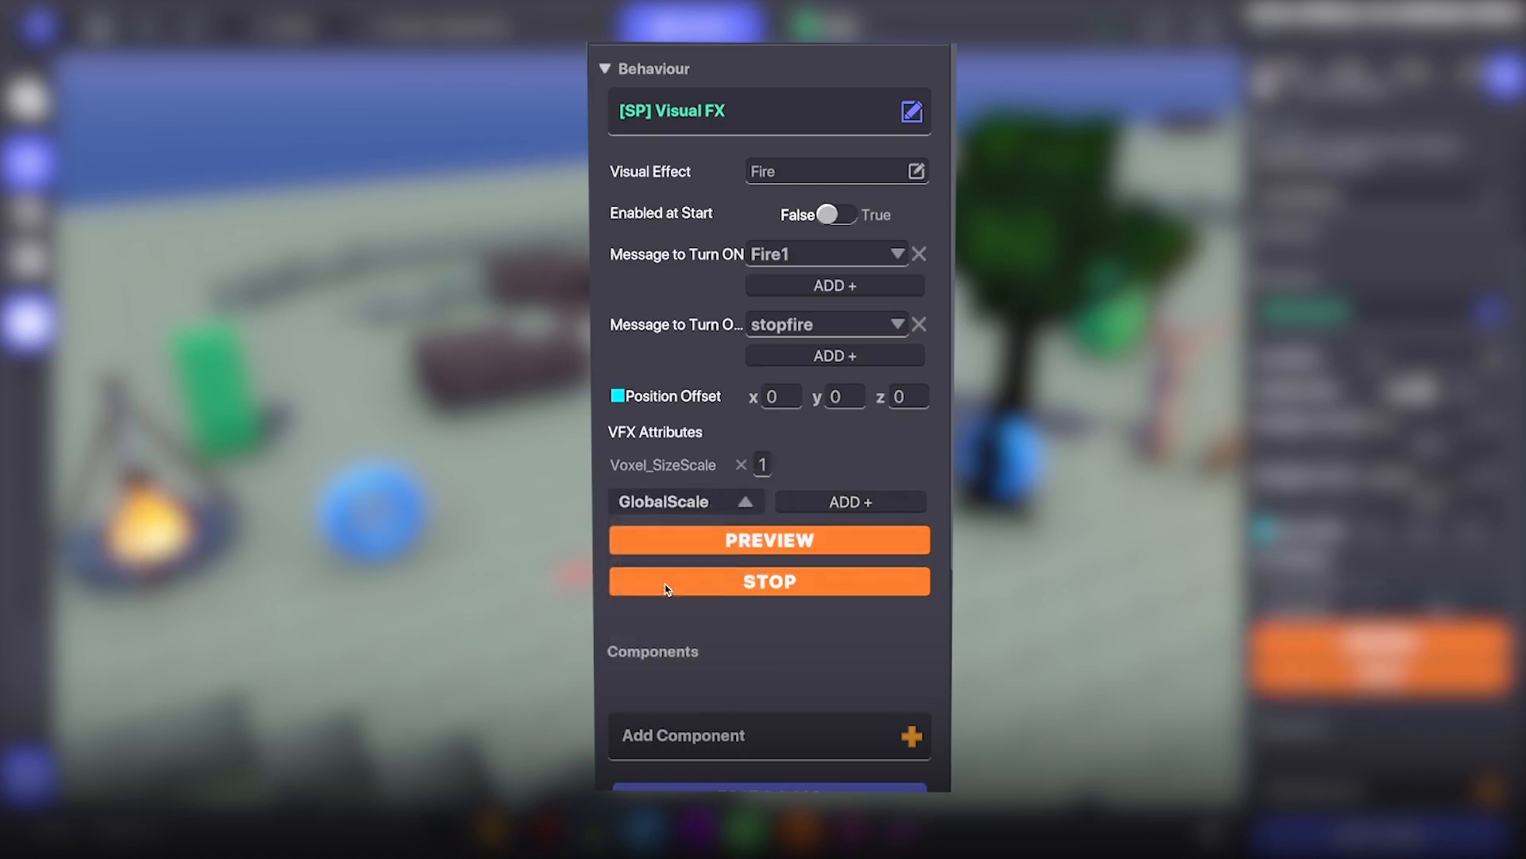
left_click(810, 503)
type("5")
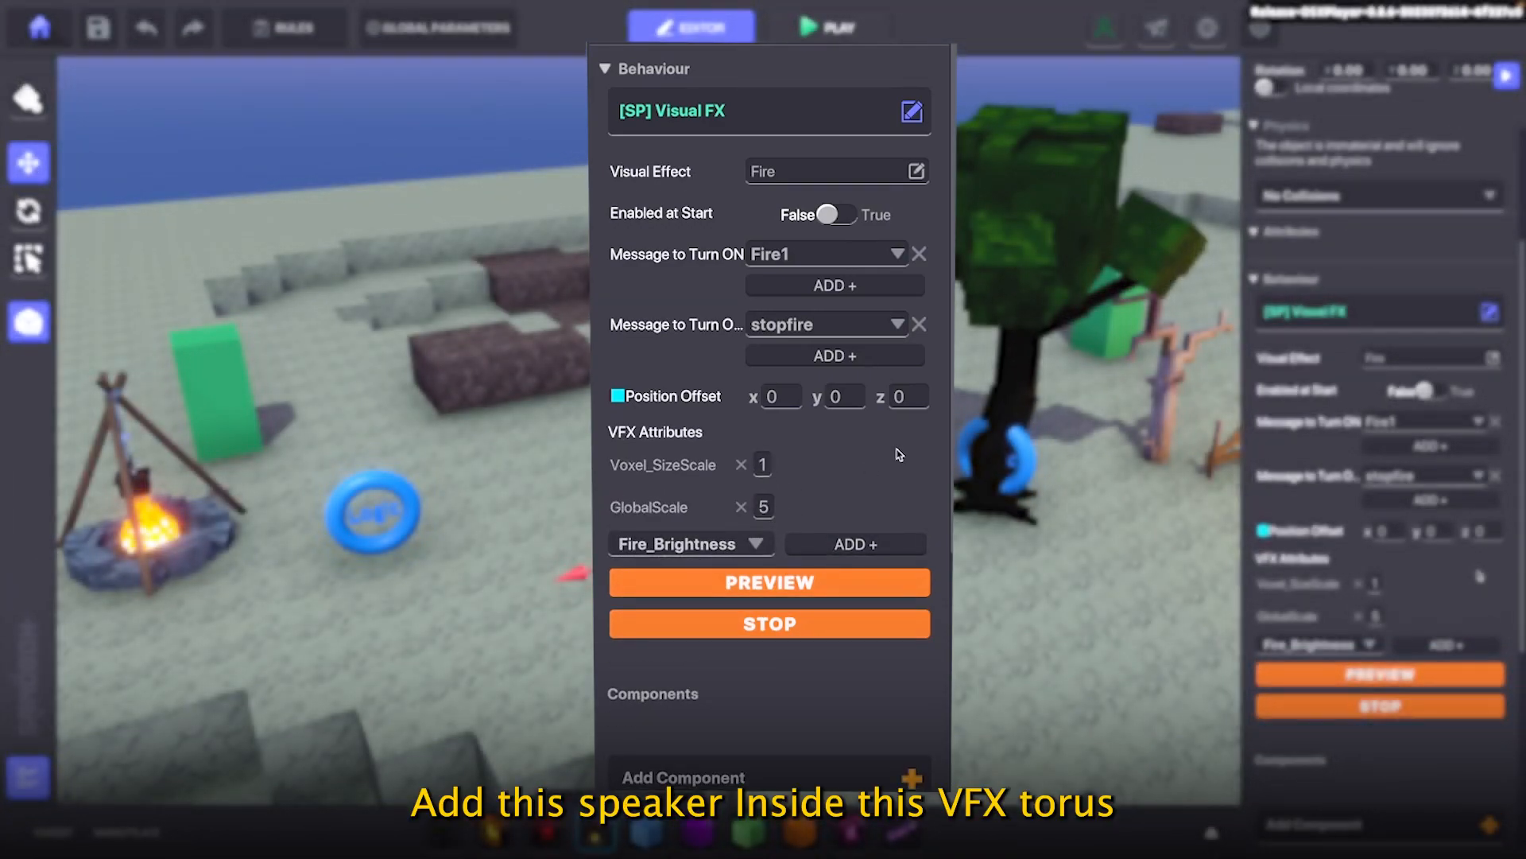
Add a [SP] Speaker component to the Visual FX Logic Asset and open its full logic settings
scroll(1409, 572, "down", 3)
left_click(1409, 572)
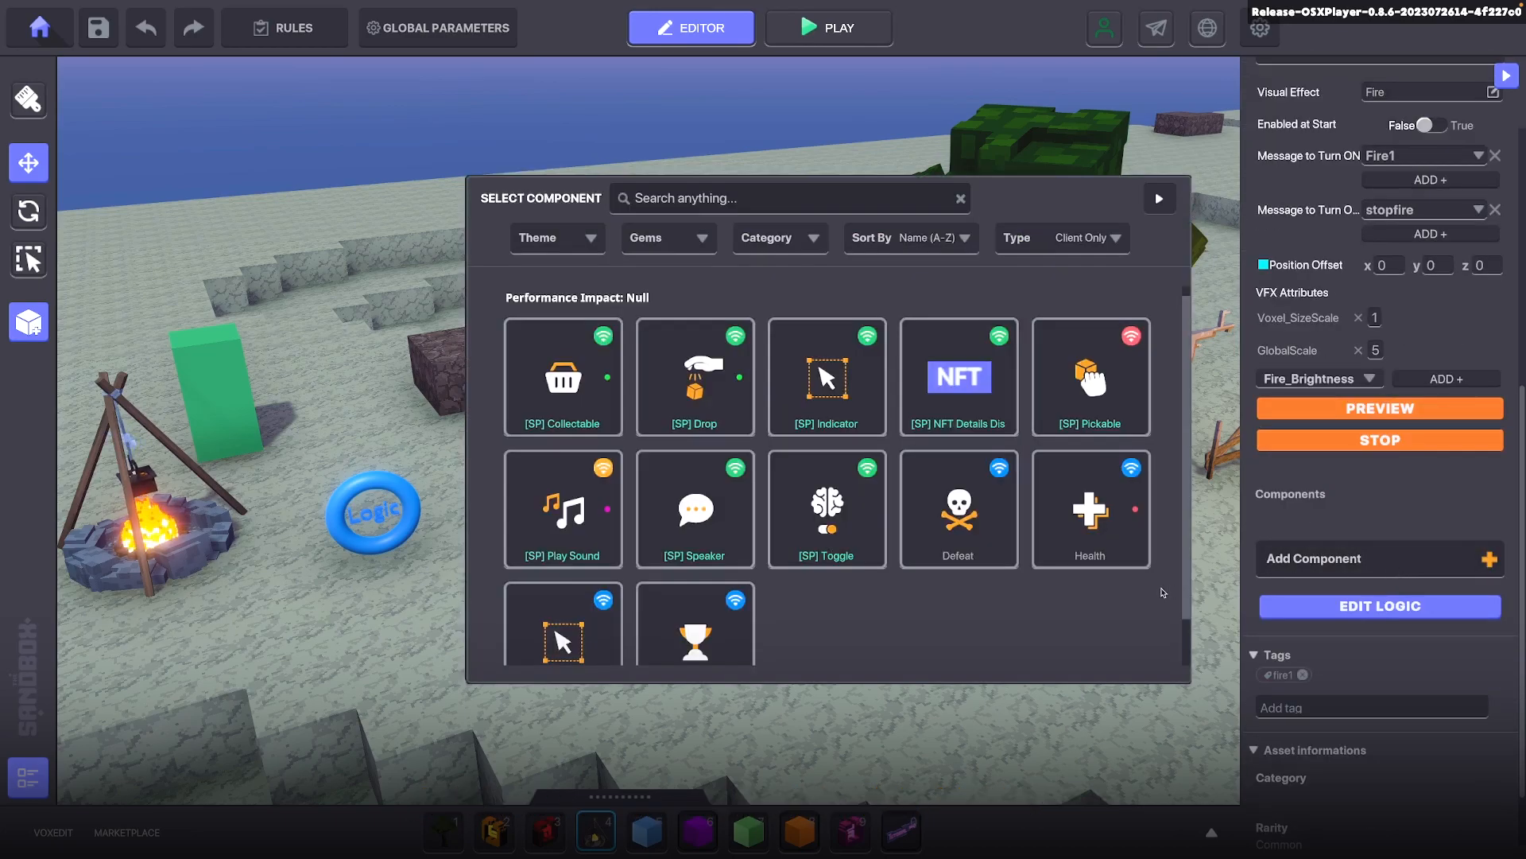
left_click(692, 528)
scroll(1398, 578, "down", 2)
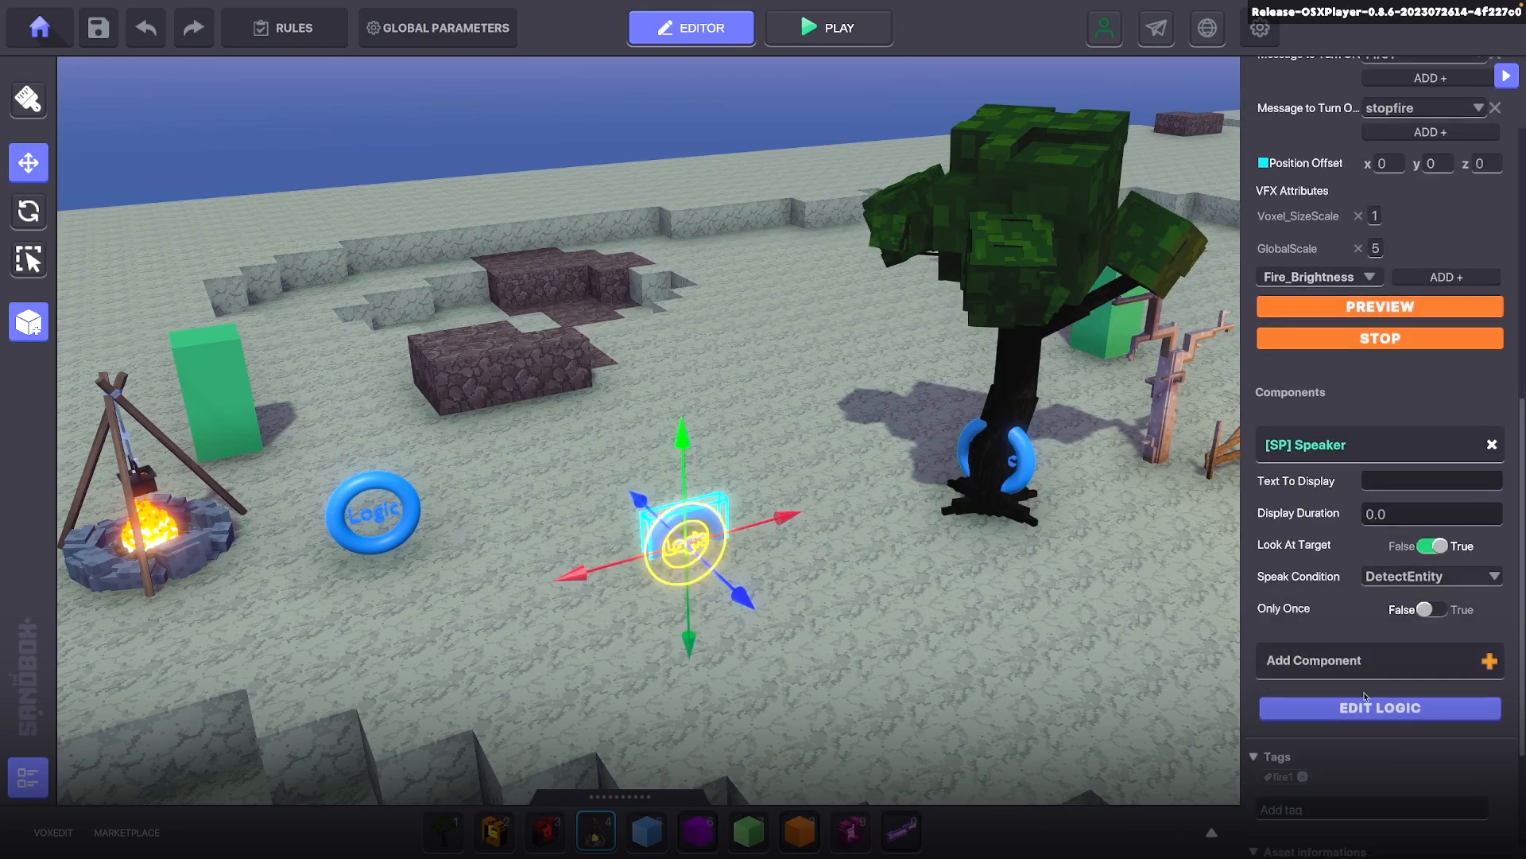
left_click(1365, 703)
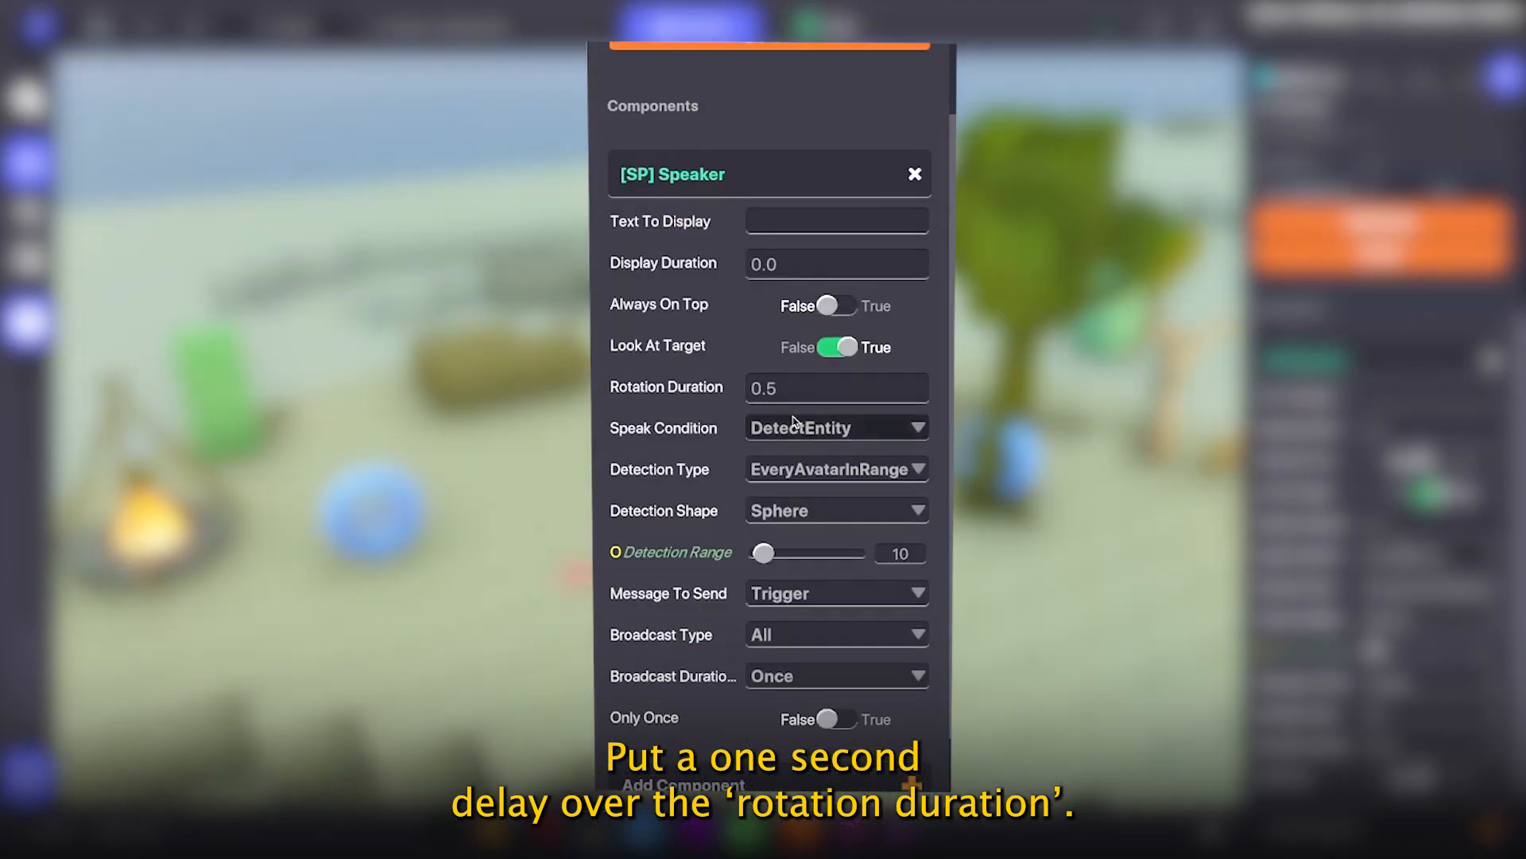
Set the Speaker's Rotation Duration to 1 and its Speak Condition to WaitForMessage
left_click(791, 390)
type("1")
key("Return")
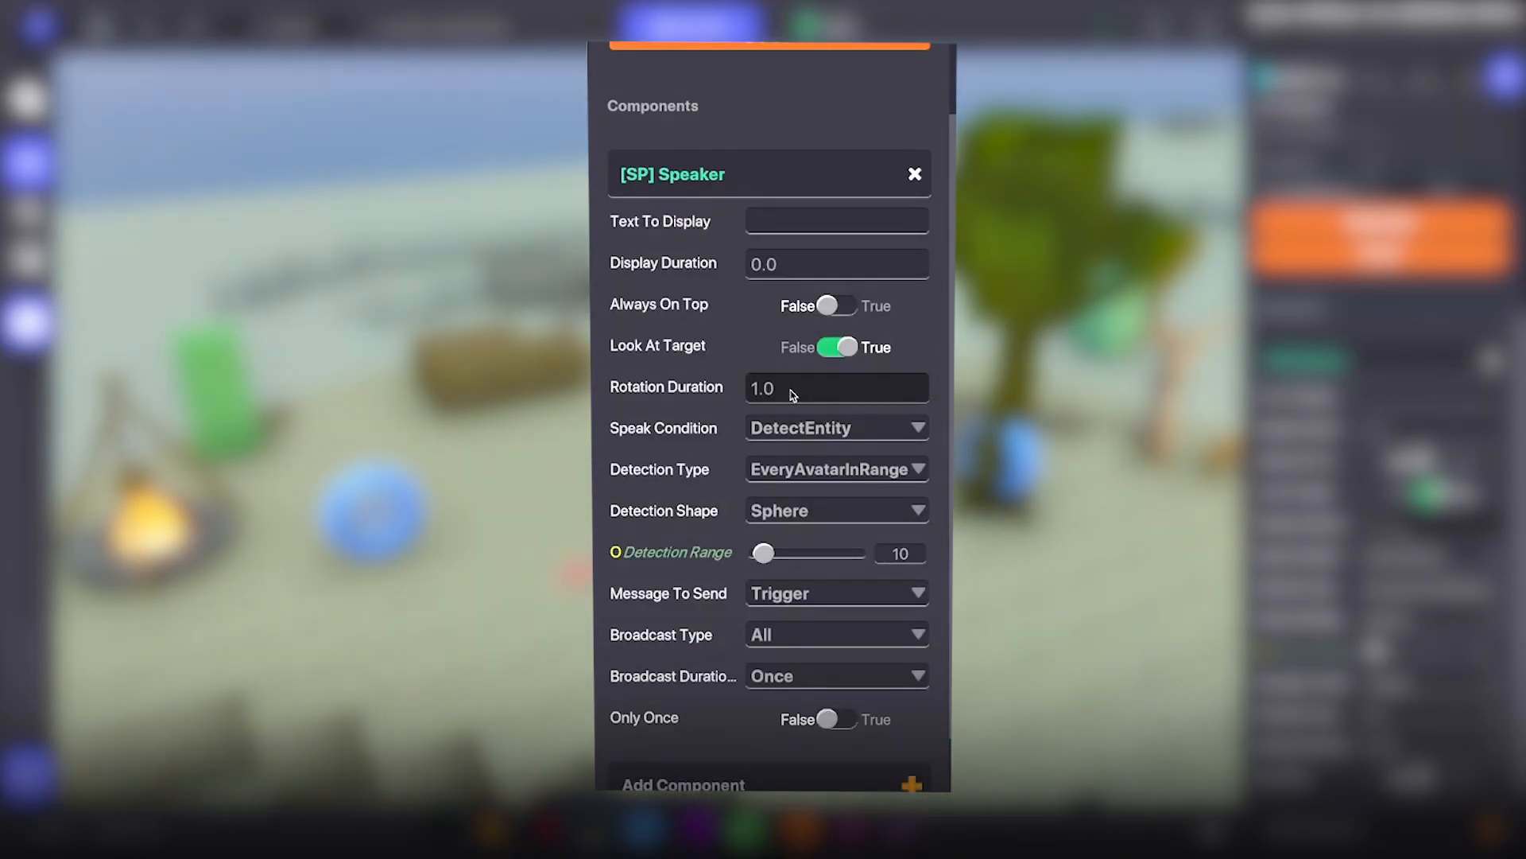
scroll(809, 321, "down", 2)
left_click(808, 292)
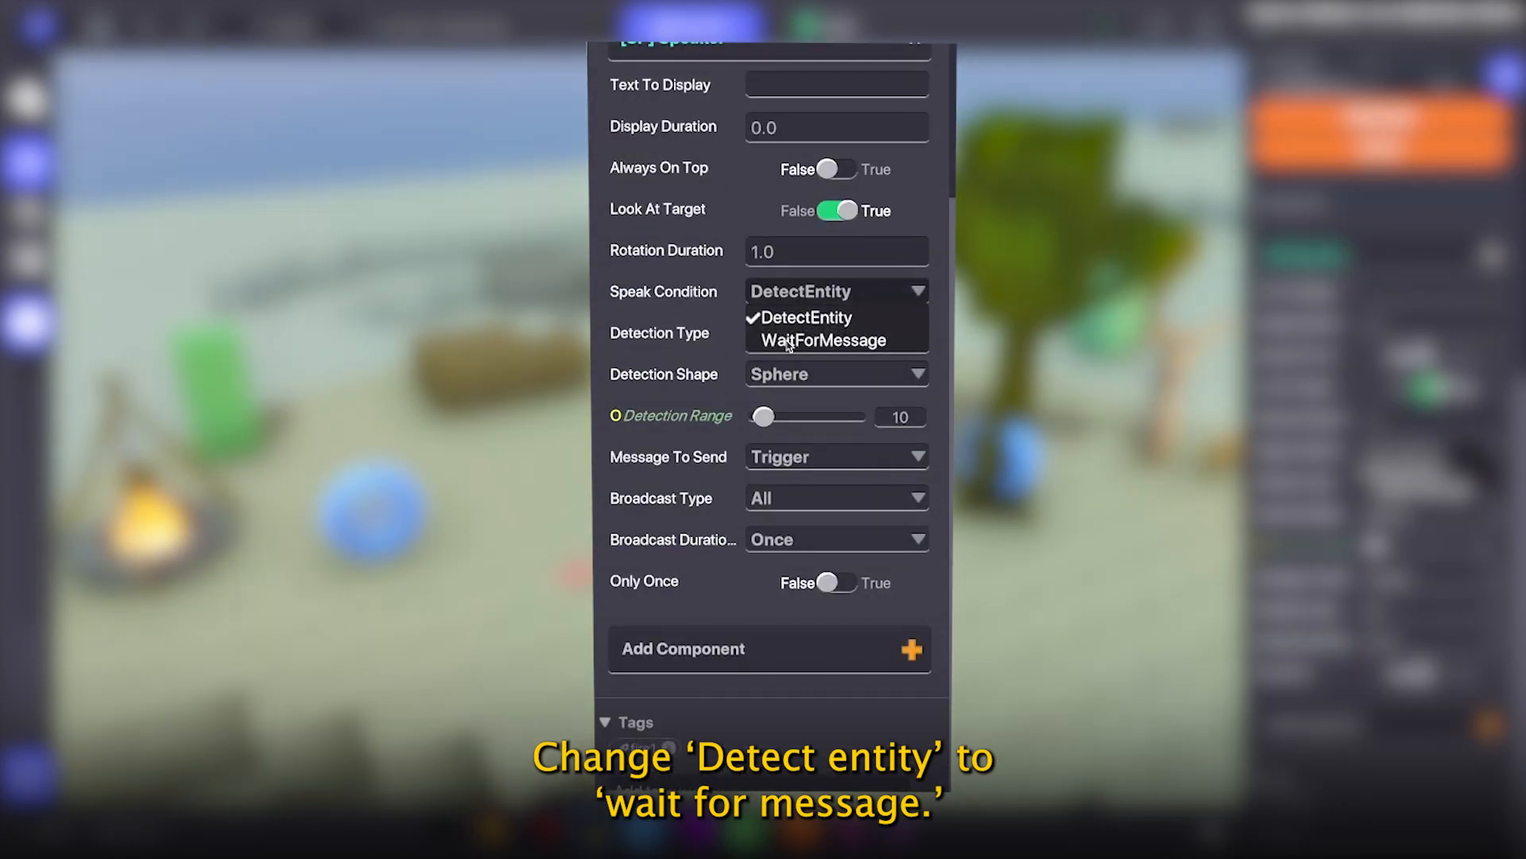
left_click(791, 338)
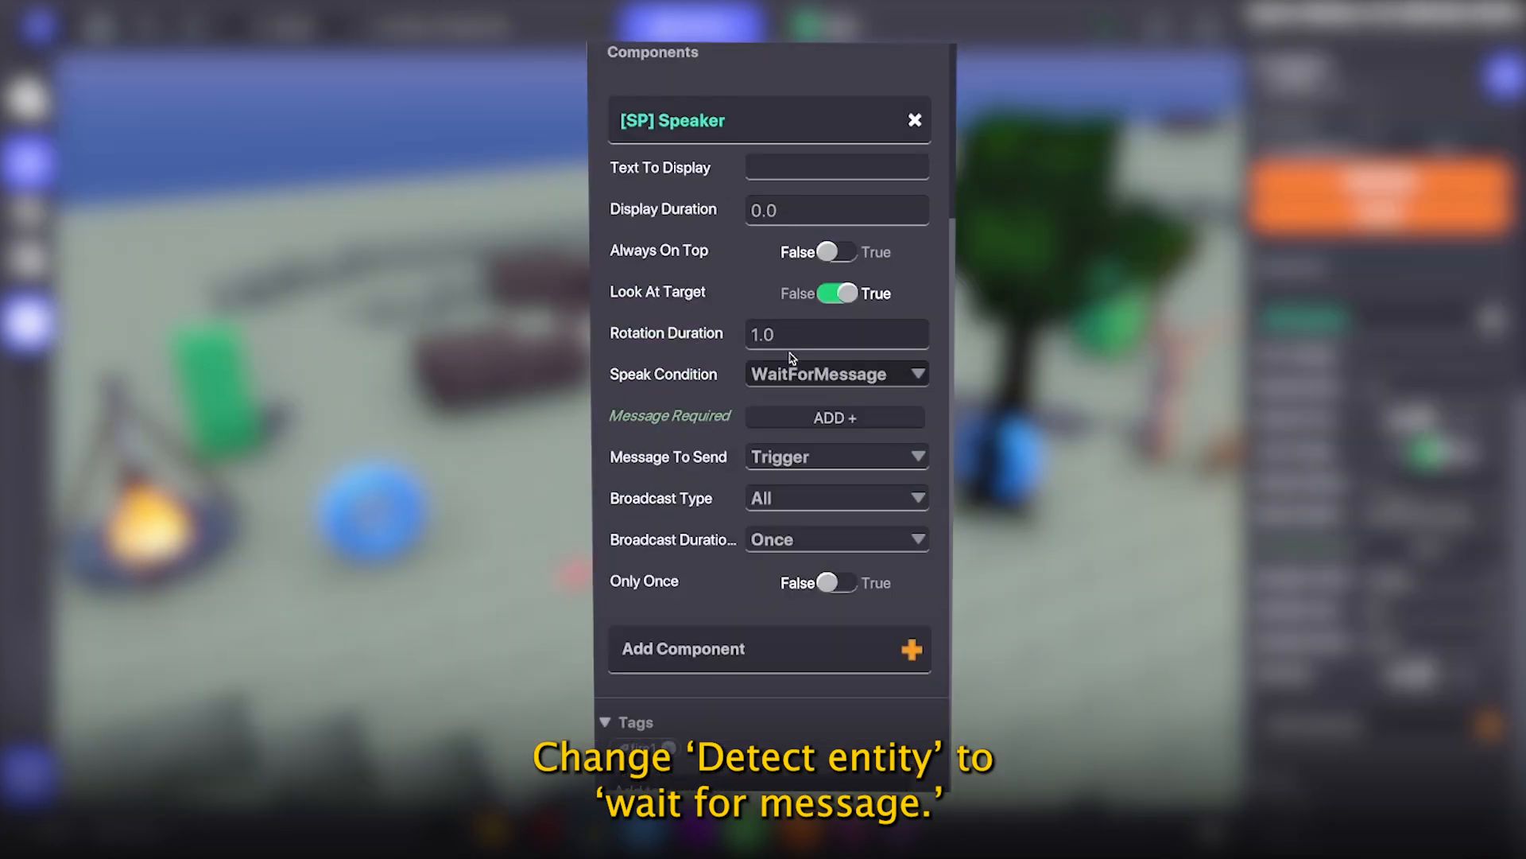
Make Fire1 the Speaker's required message and Fire2 the message it sends
left_click(785, 416)
type("Fire1")
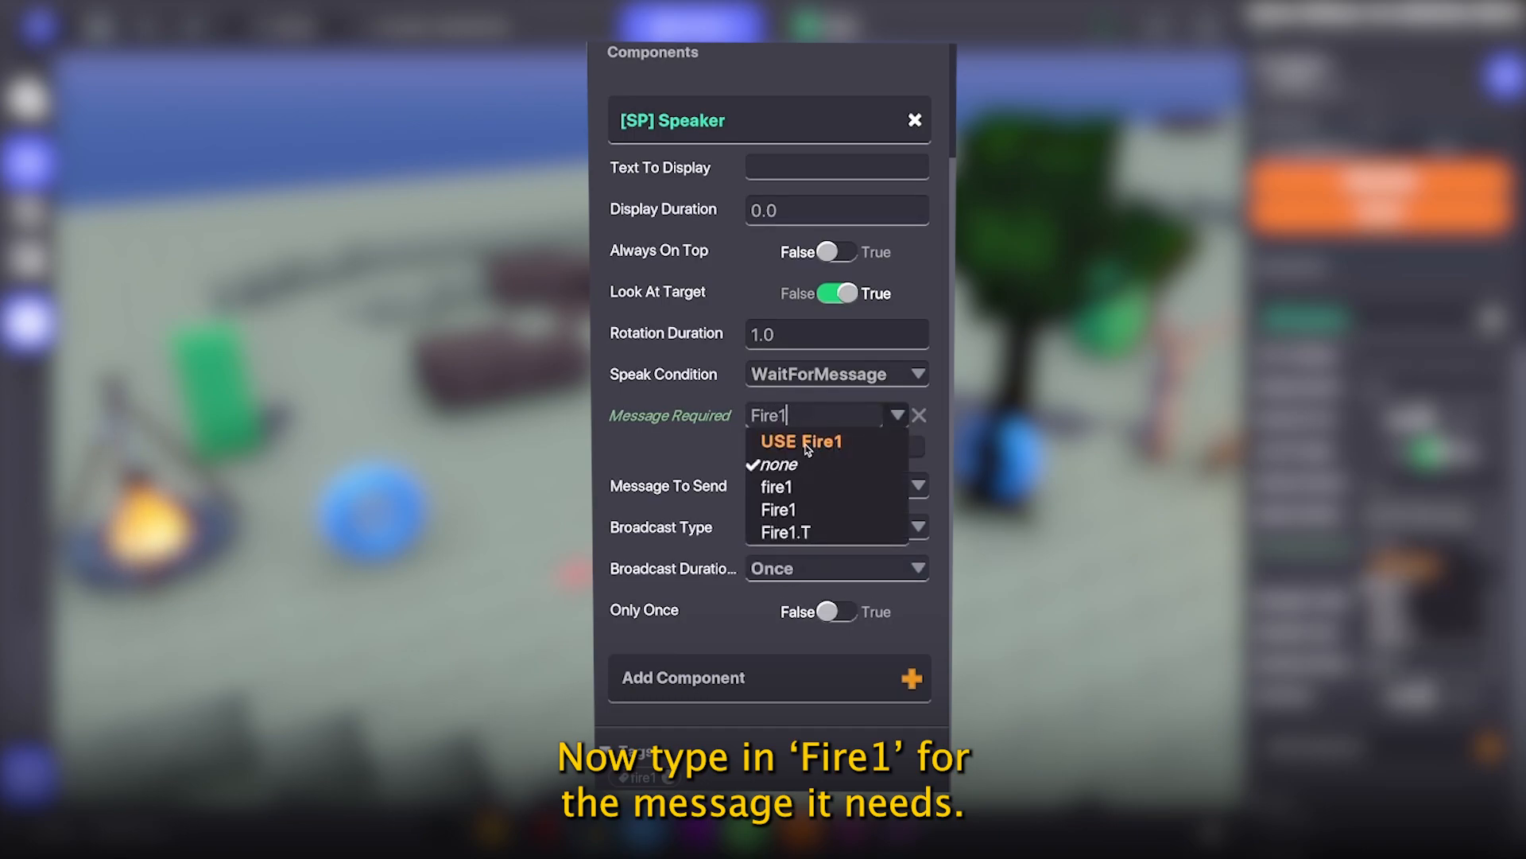
left_click(806, 444)
left_click(913, 454)
type("Fi")
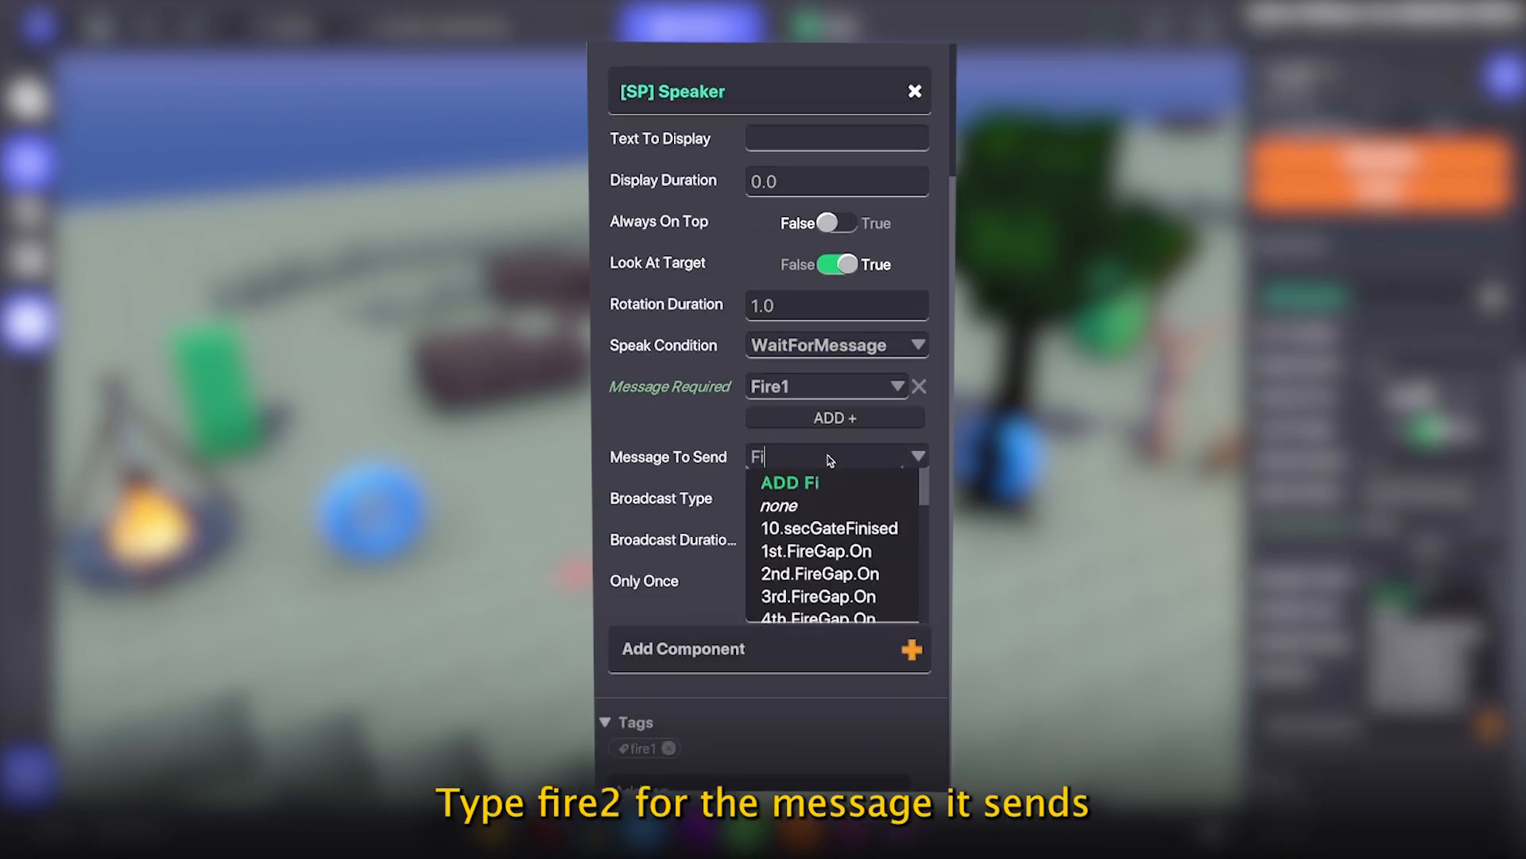
type("re2")
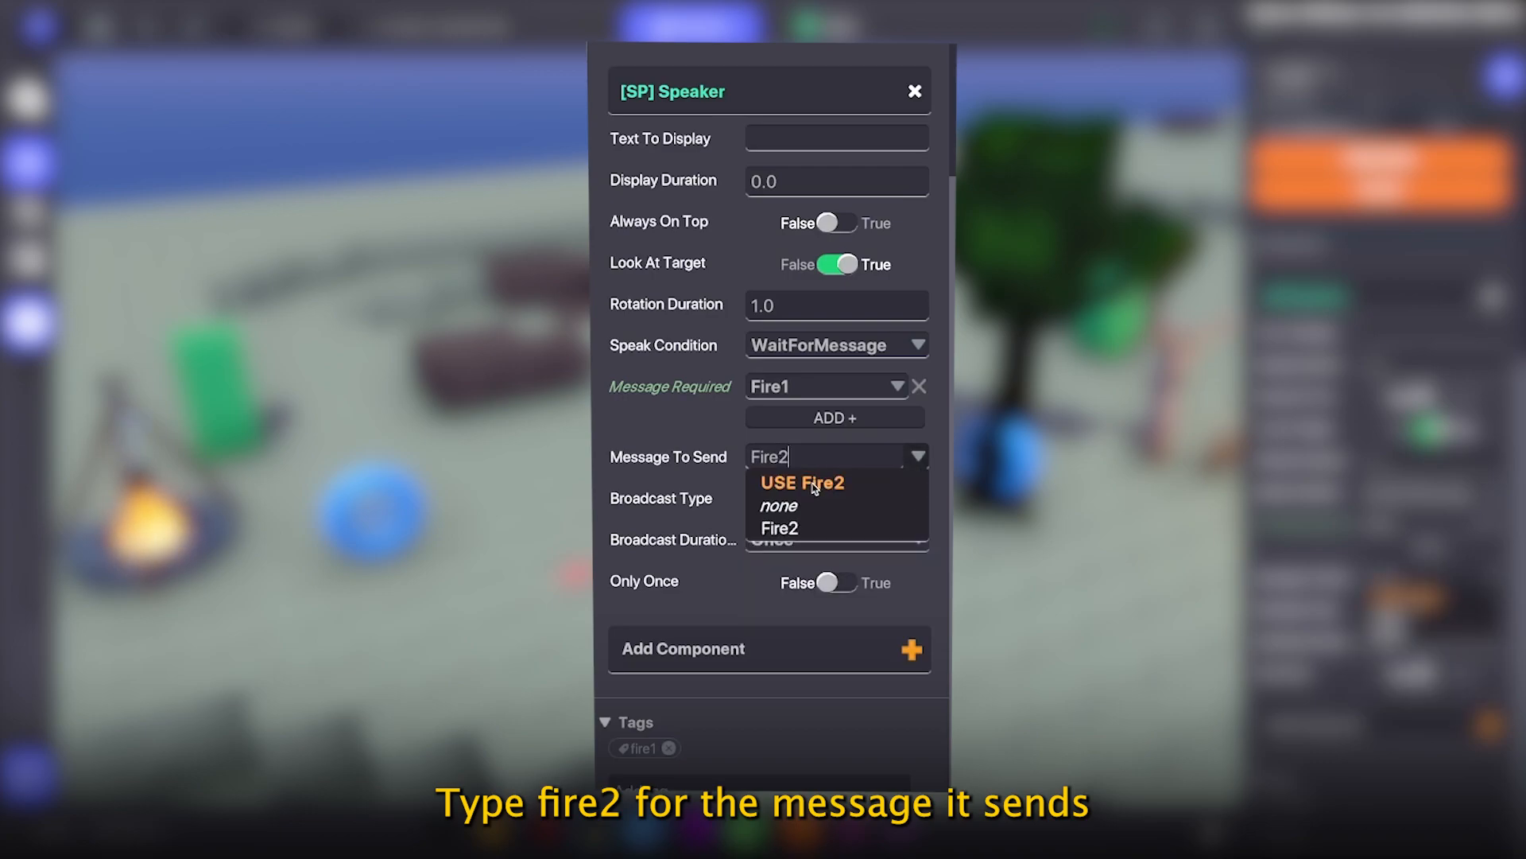
left_click(815, 485)
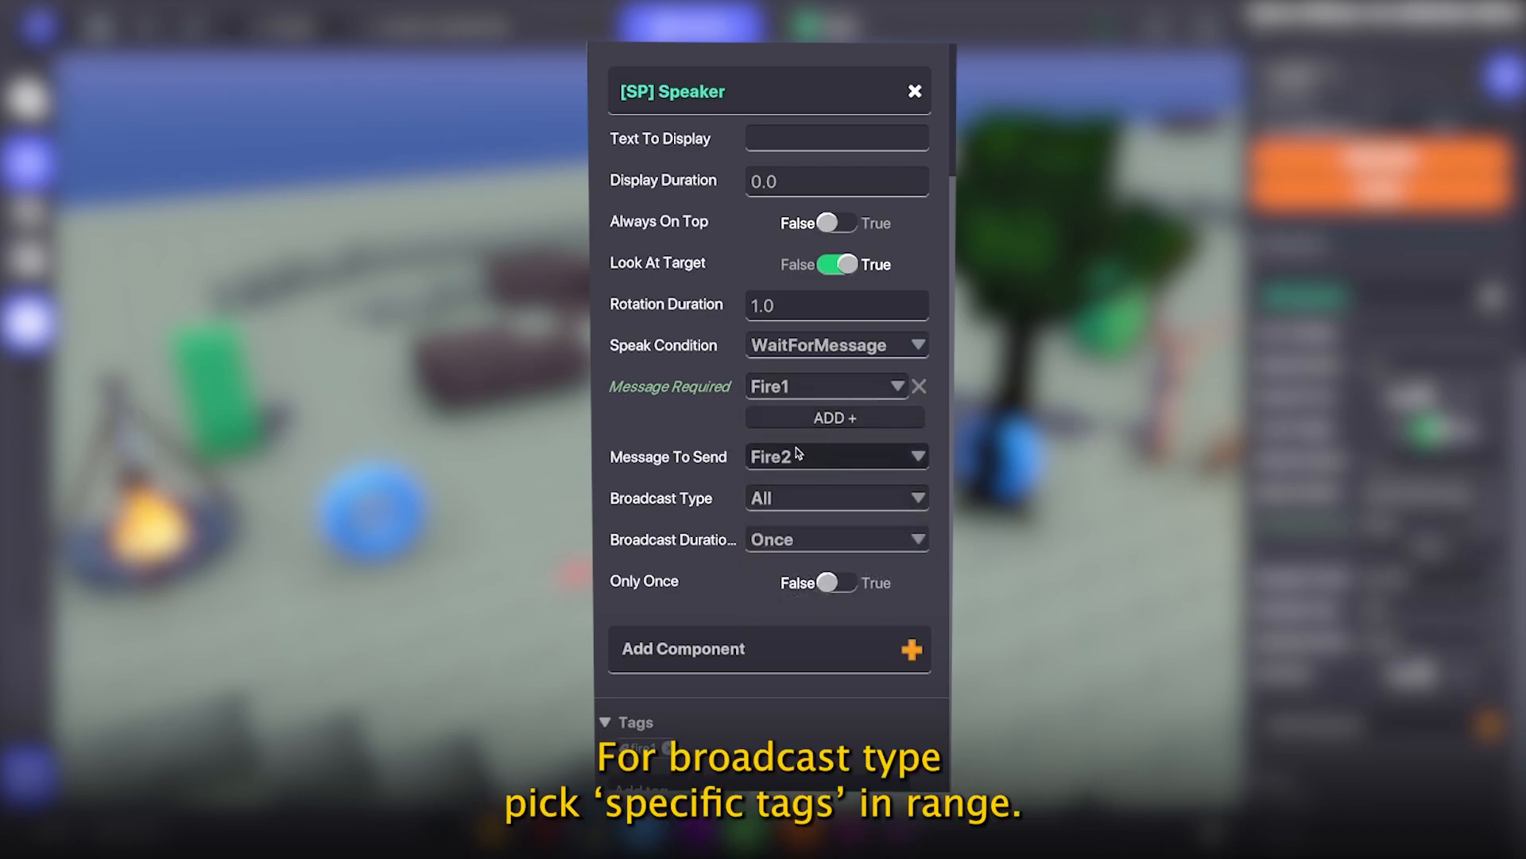
Set the Speaker's Broadcast Type to SpecificTagsInRange
left_click(793, 498)
left_click(795, 565)
scroll(832, 427, "down", 2)
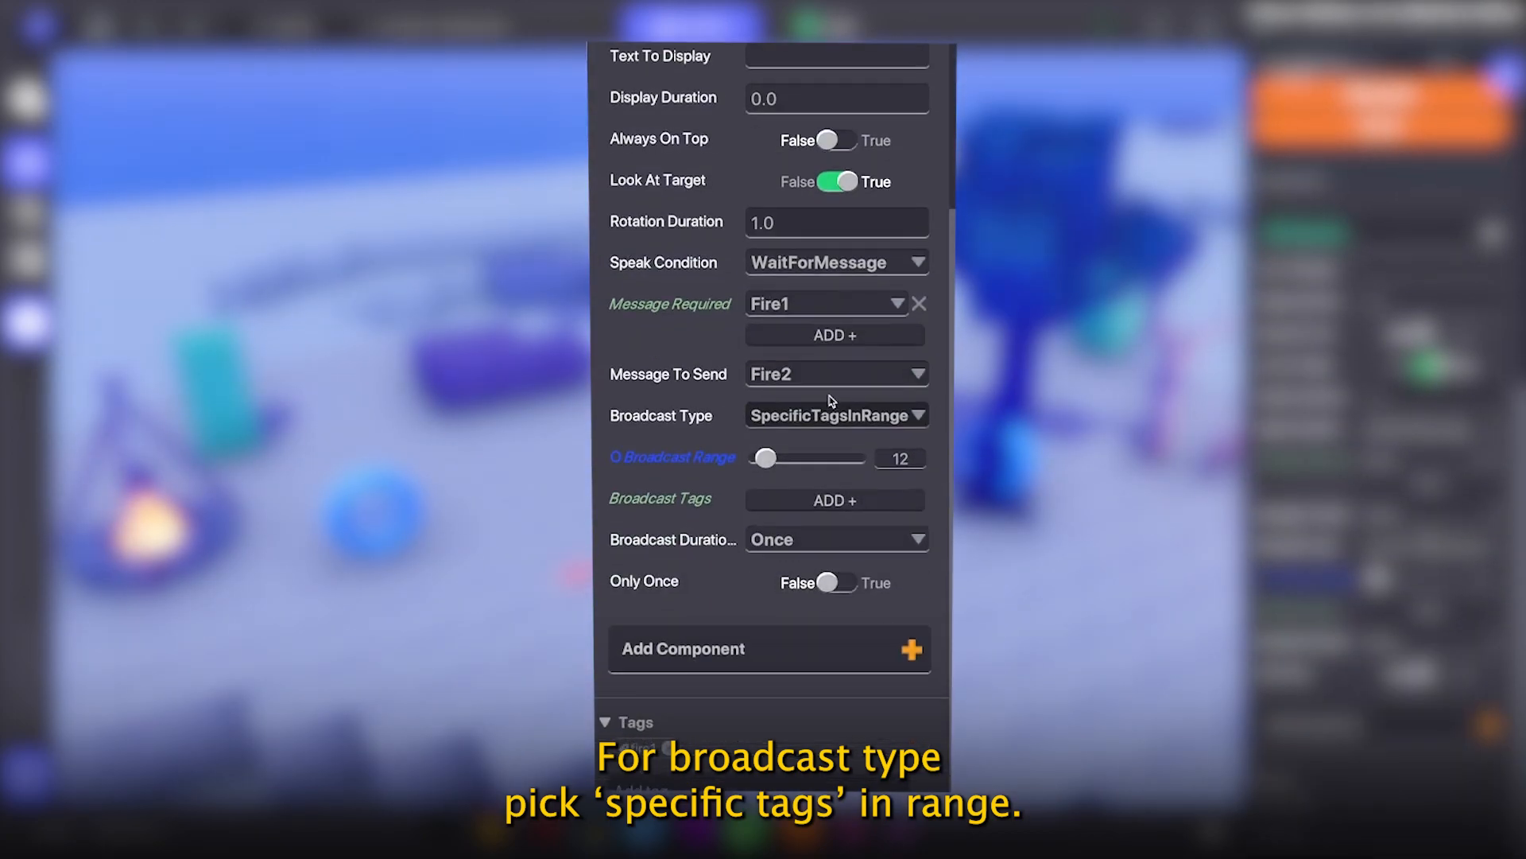
Set the Speaker's Broadcast Range to 3 and add fire2 as its broadcast tag
left_click_drag(765, 459, 757, 465)
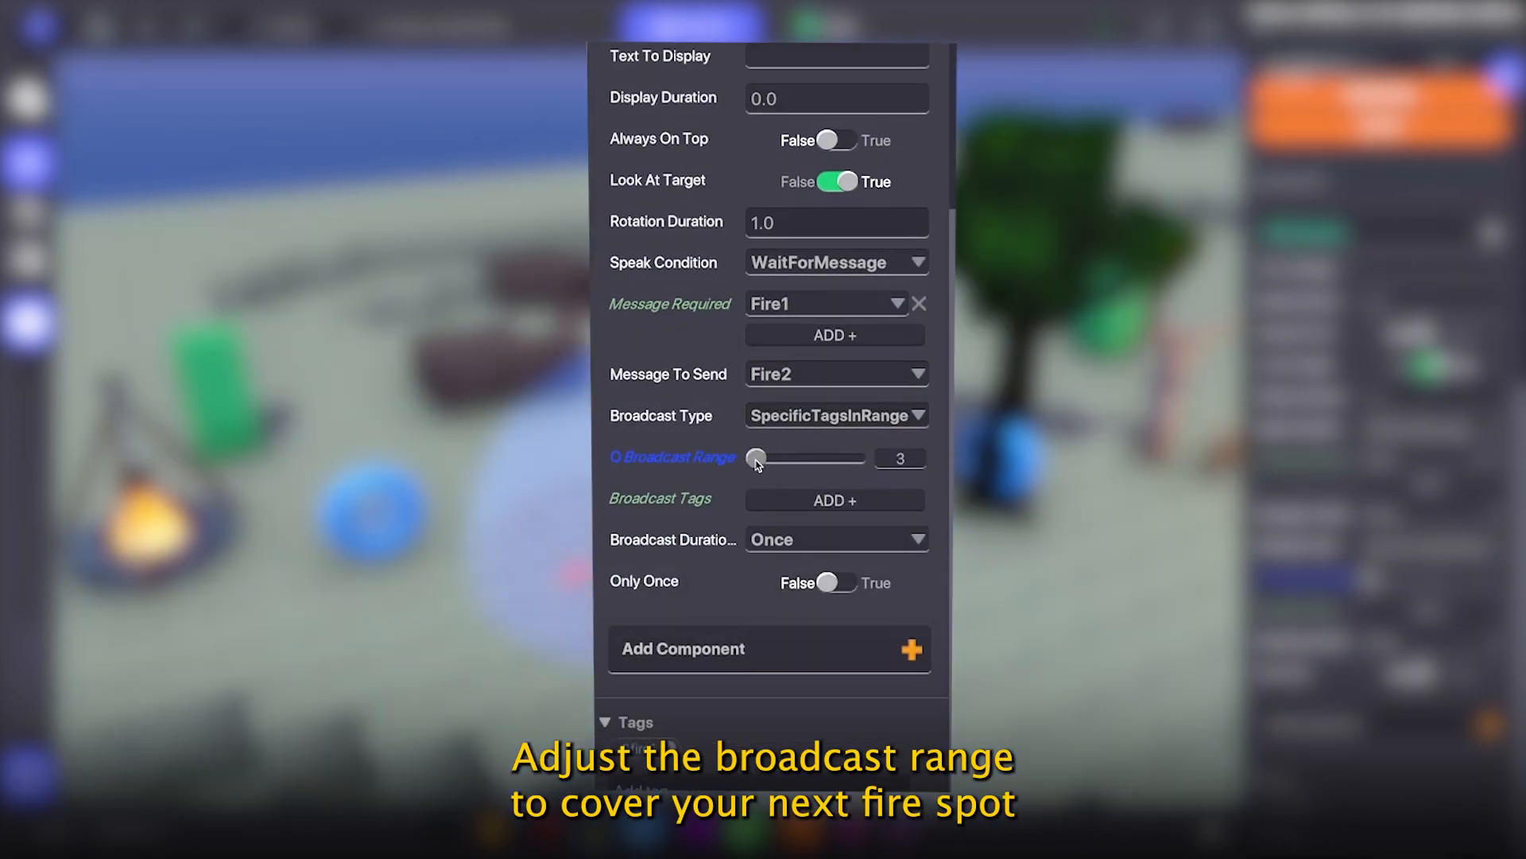
left_click(796, 506)
left_click(794, 501)
type("fire2")
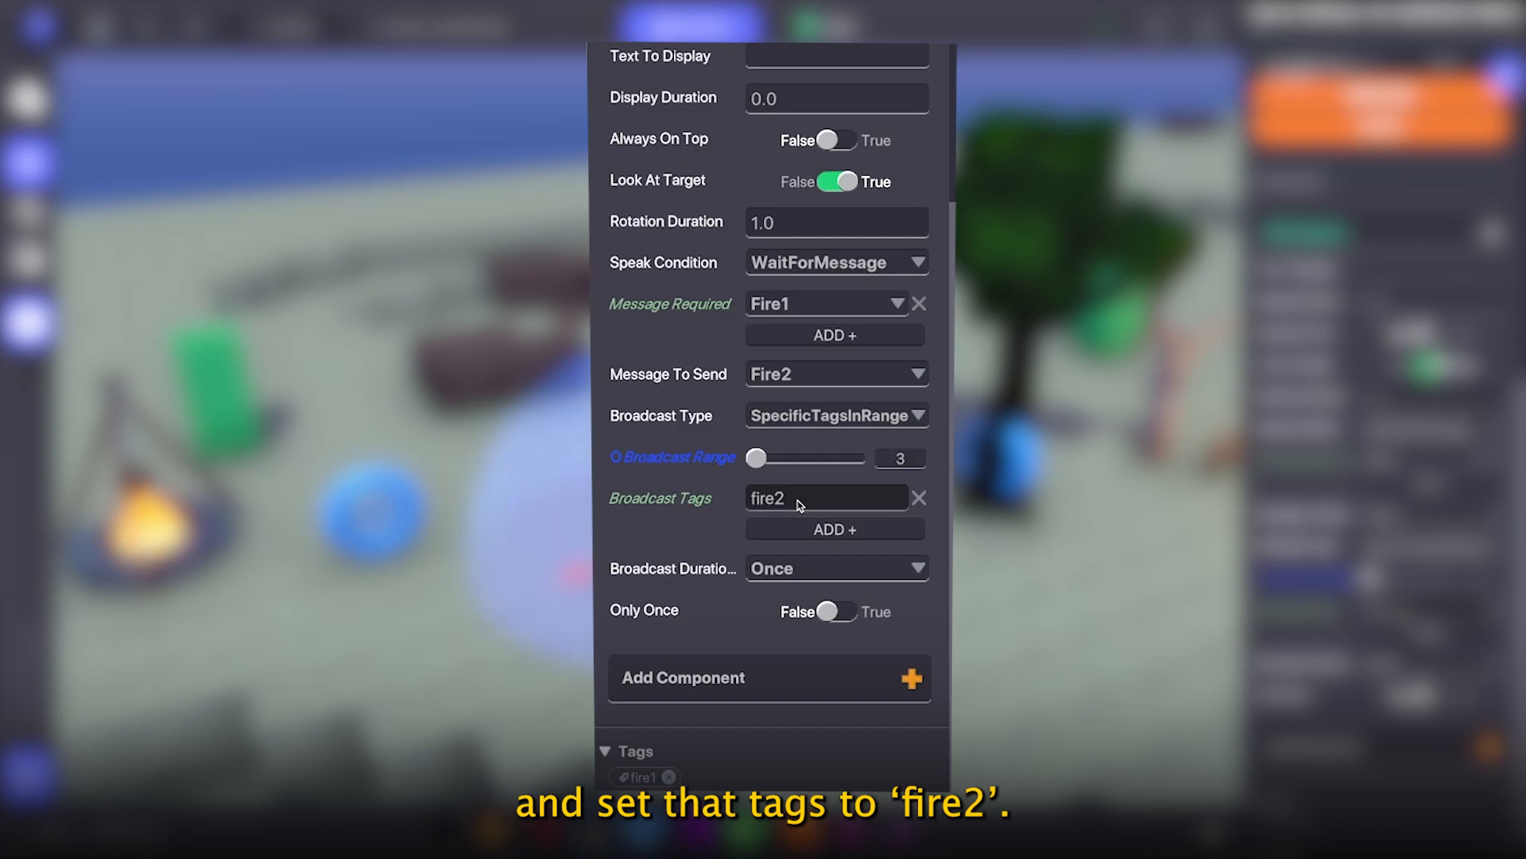
scroll(800, 504, "down", 1)
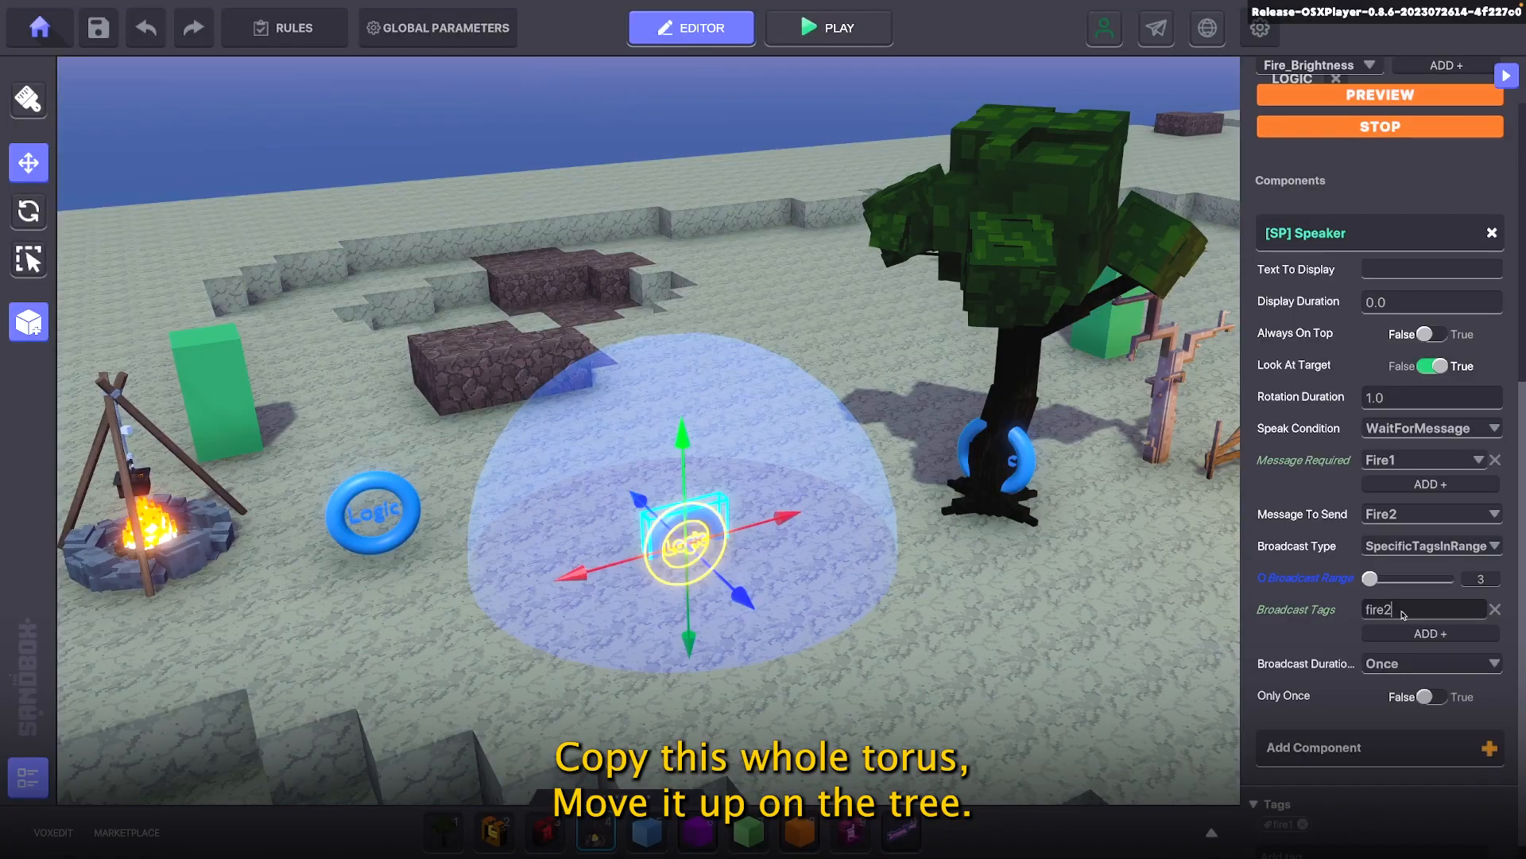
Raise the fire torus standing between the campfire and the tree slightly above the ground
scroll(1406, 611, "down", 1)
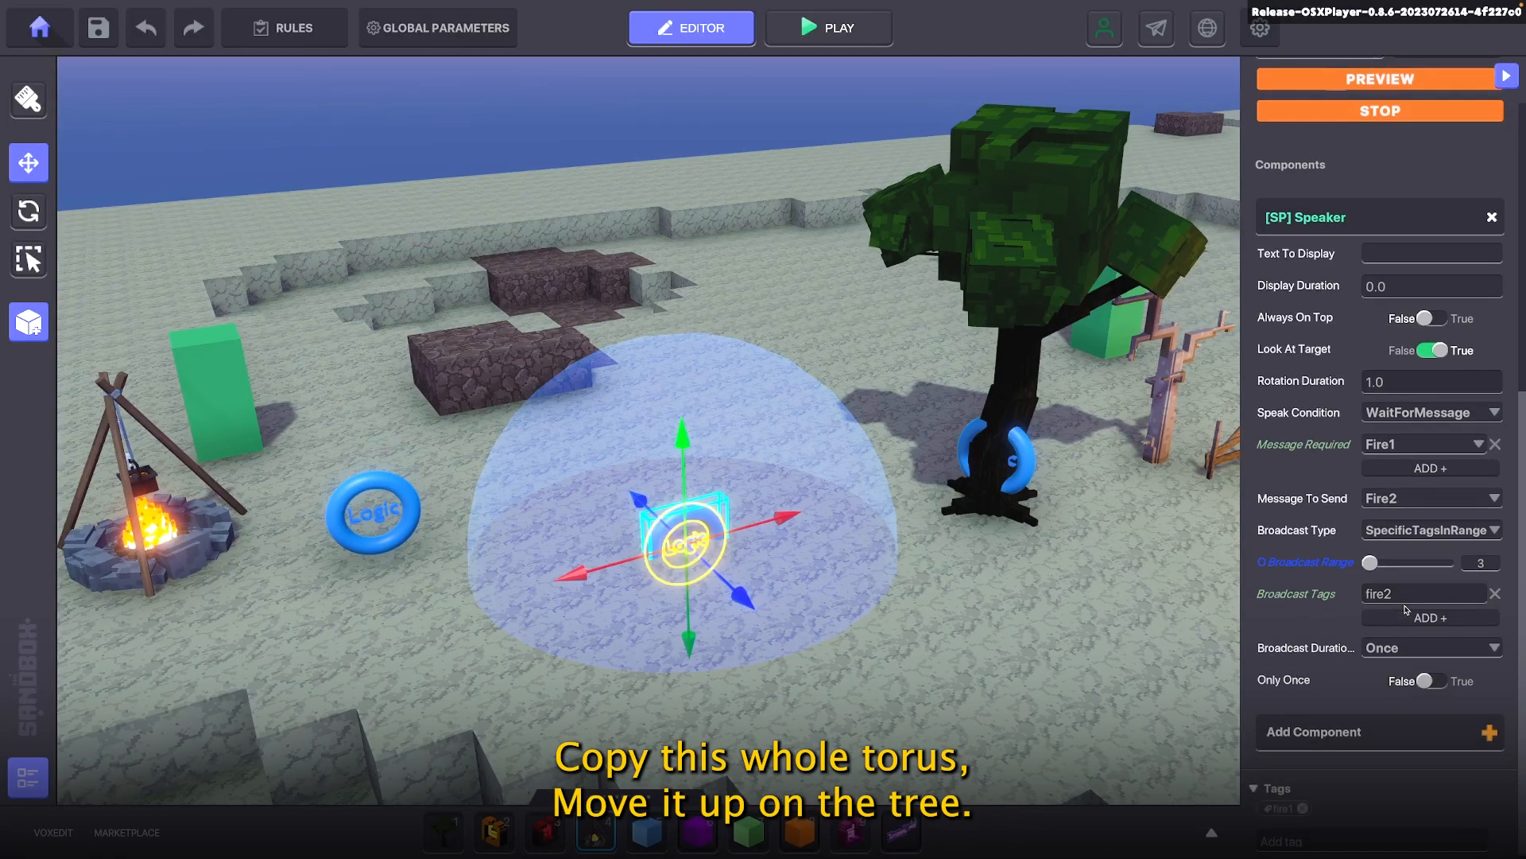
scroll(1406, 610, "up", 1)
left_click_drag(668, 428, 668, 381)
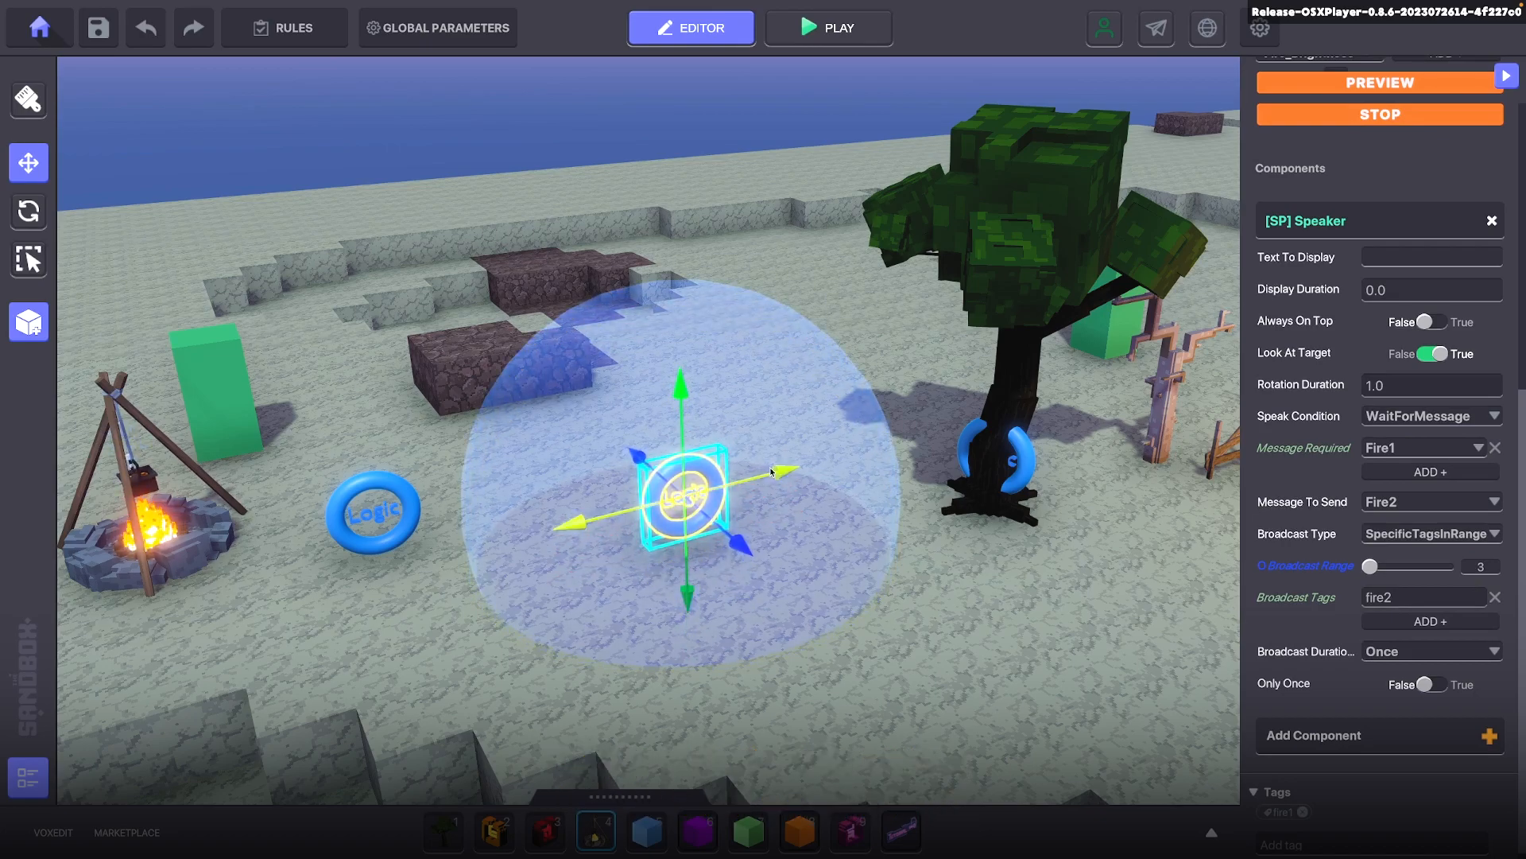
left_click(986, 453)
left_click_drag(1066, 499, 752, 542)
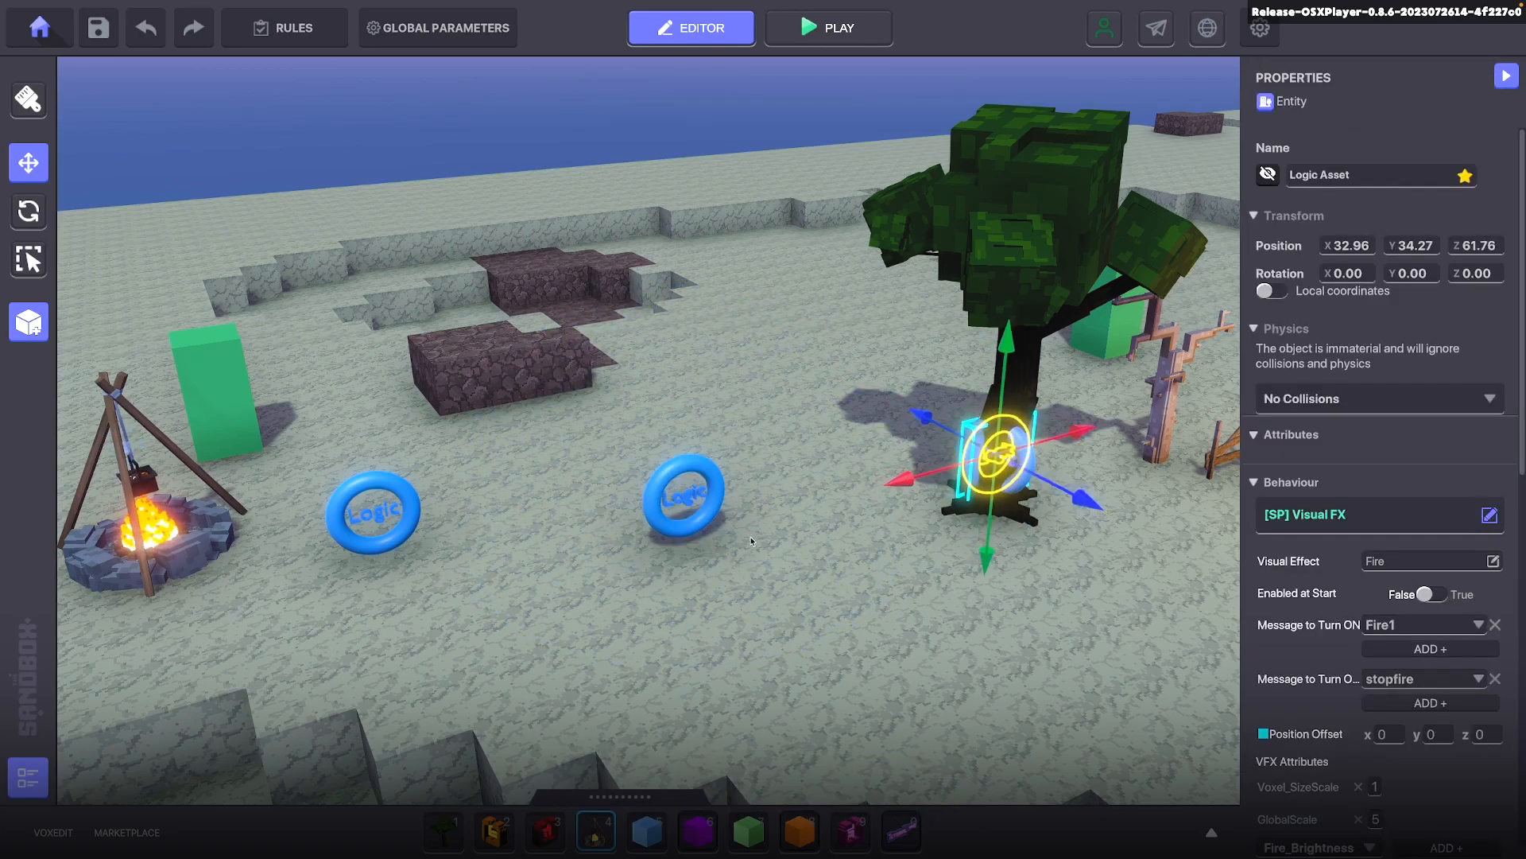
Make Fire2 the message that turns on the raised torus's Visual FX
left_click(686, 499)
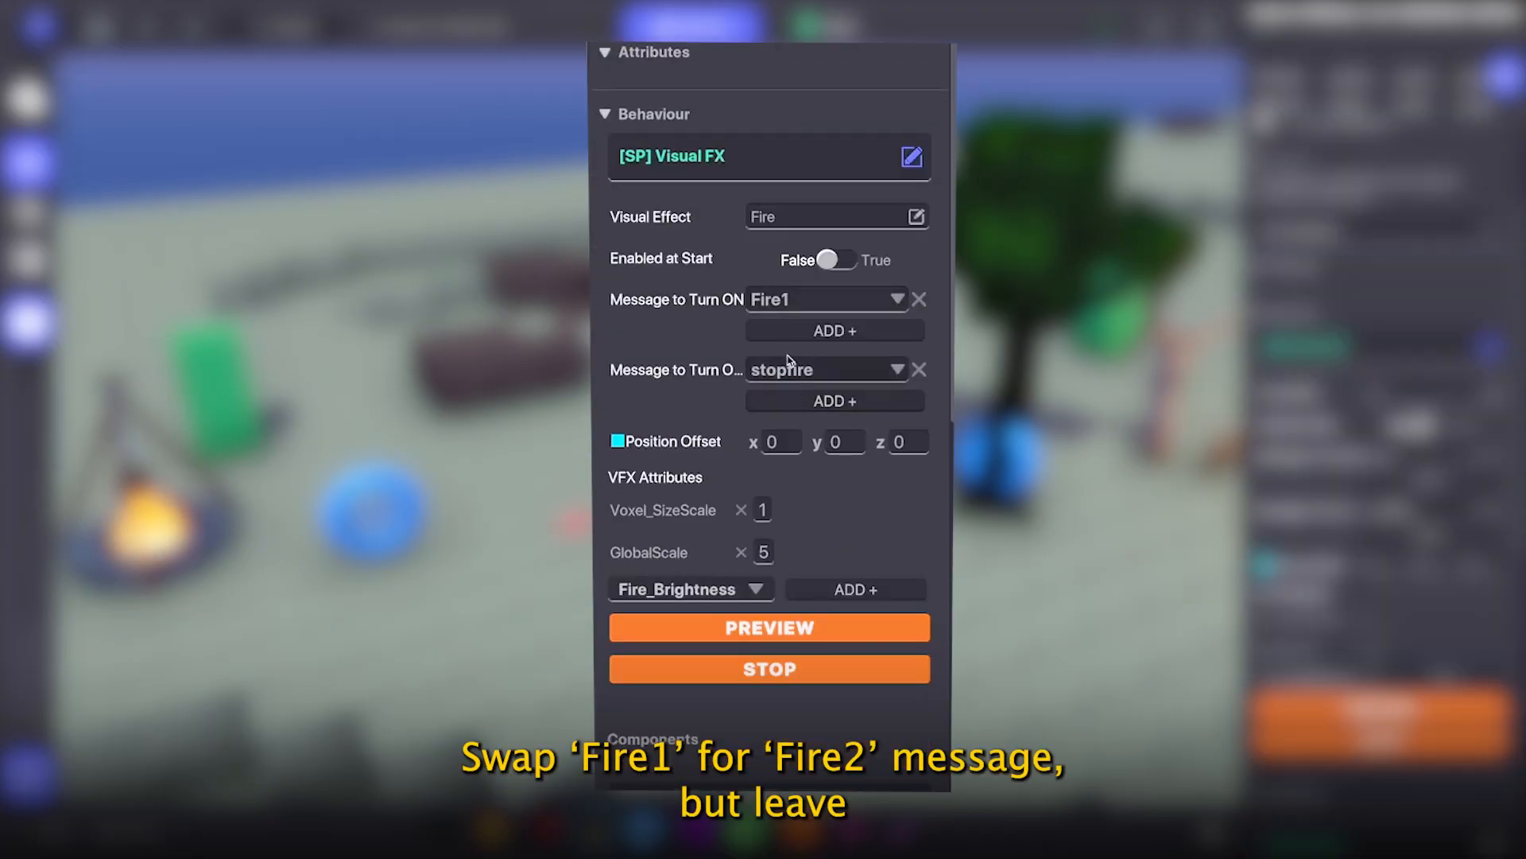
left_click(803, 307)
type("Fire2")
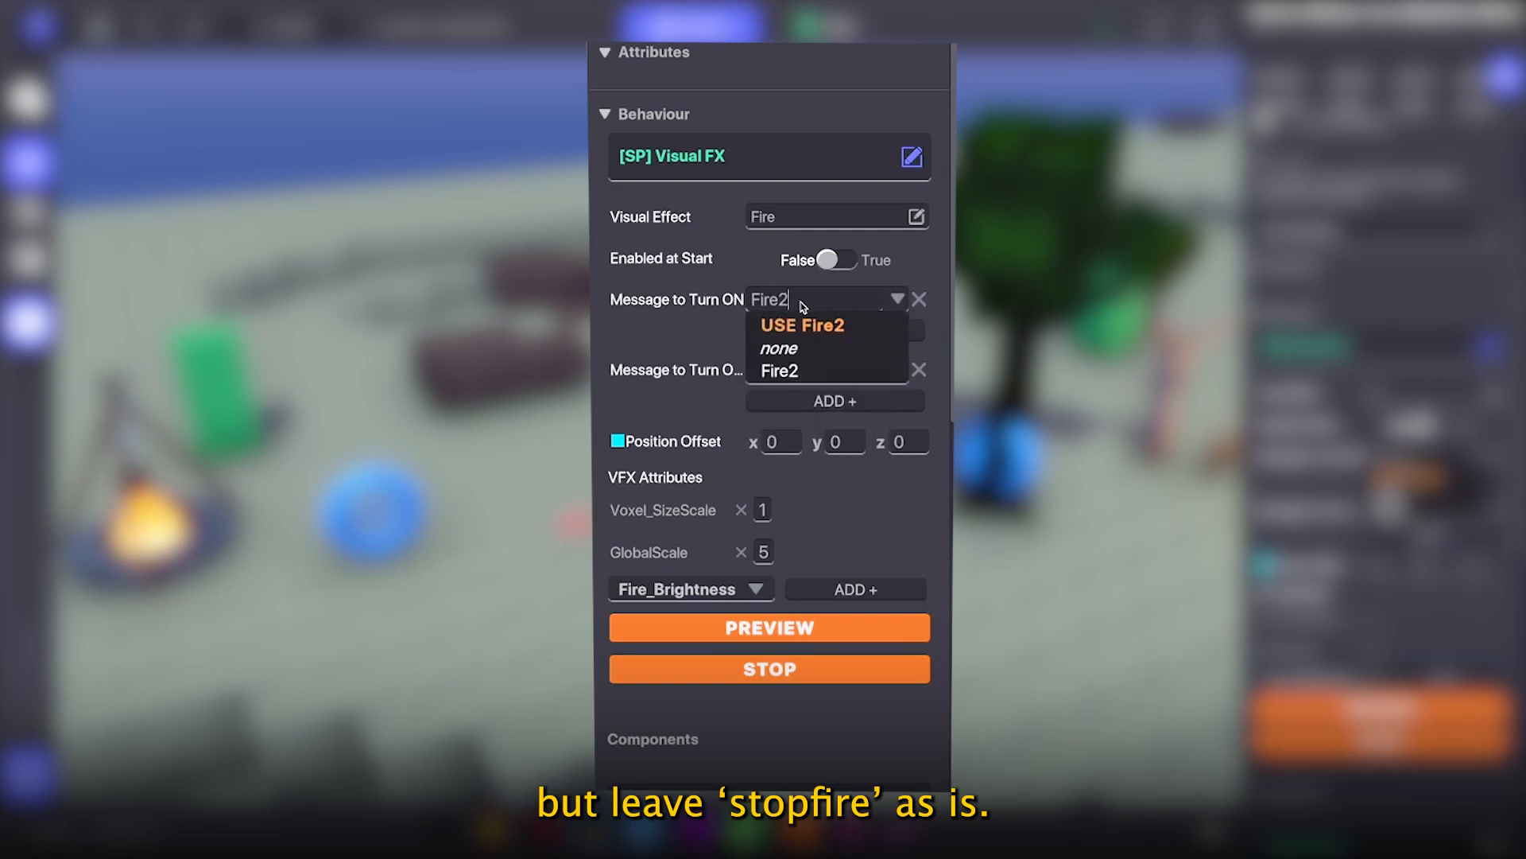
left_click(790, 326)
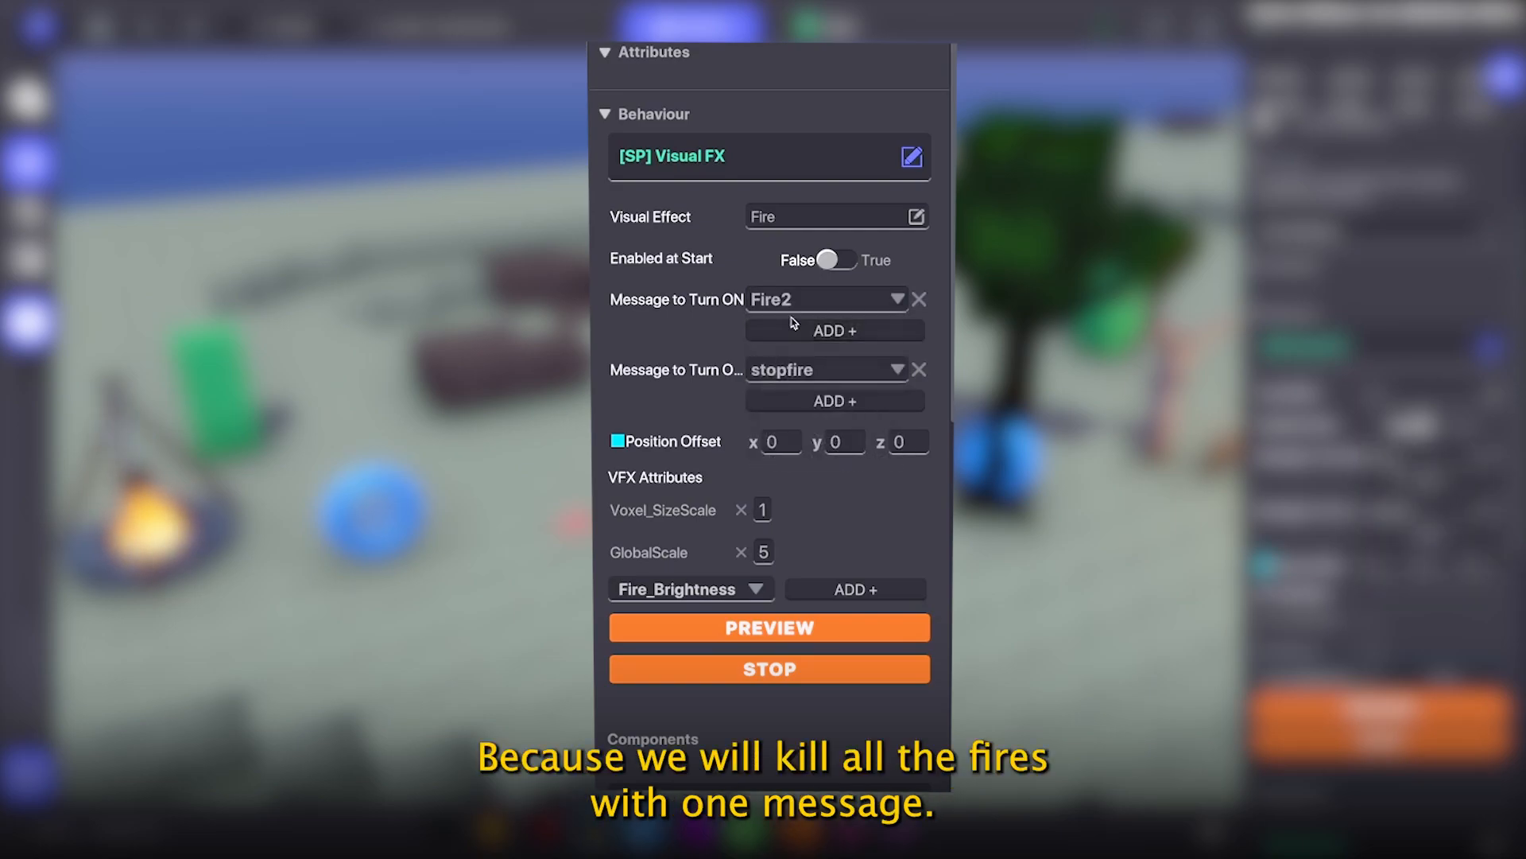
Set the raised torus's Speaker to require the message Fire2 and remove the asset's fire1 tag
scroll(788, 338, "down", 7)
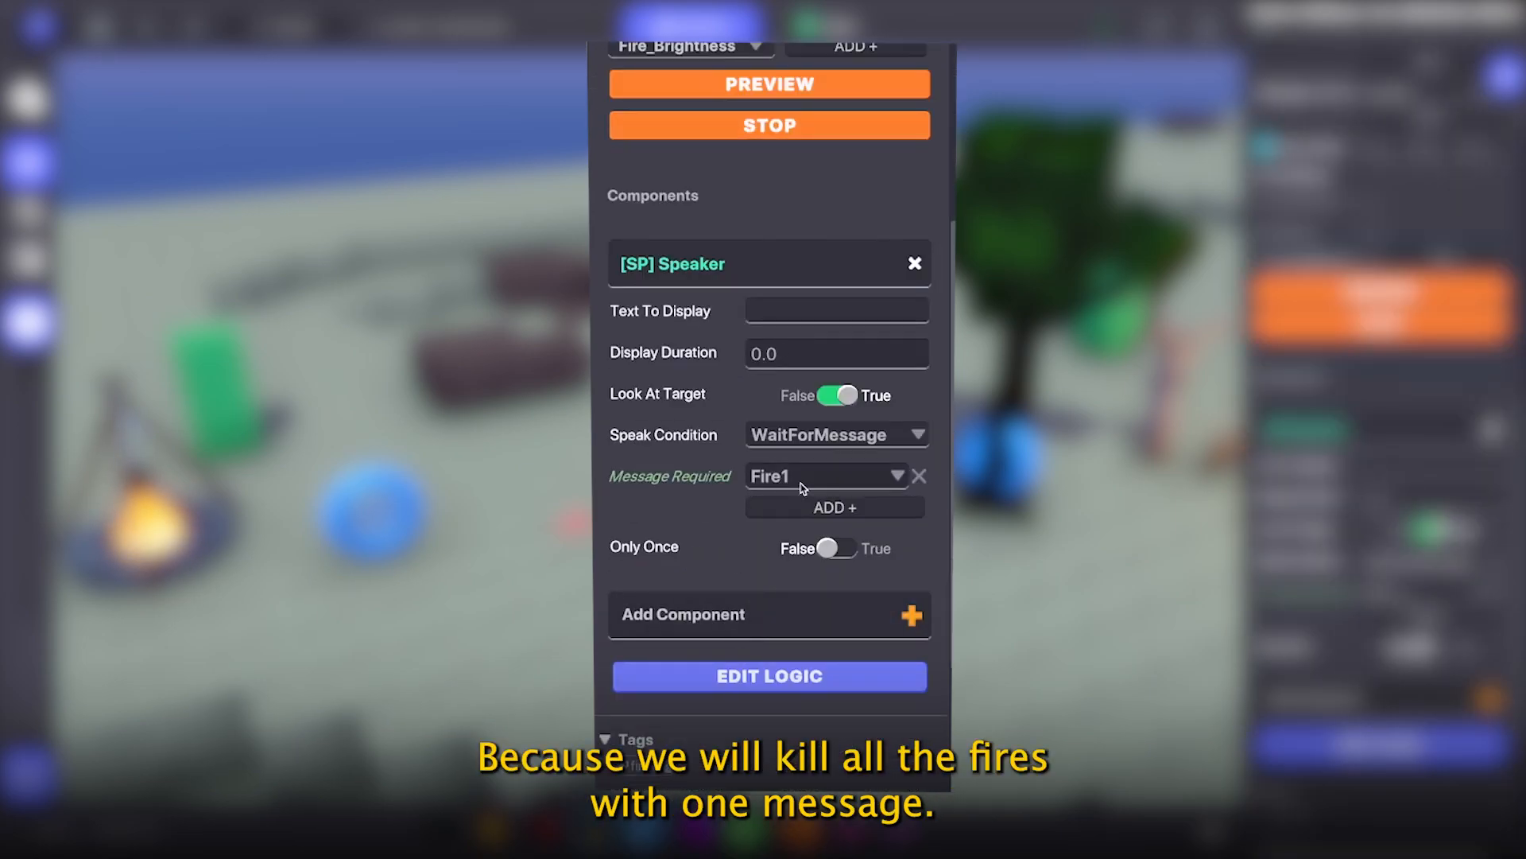
left_click(804, 478)
type("F")
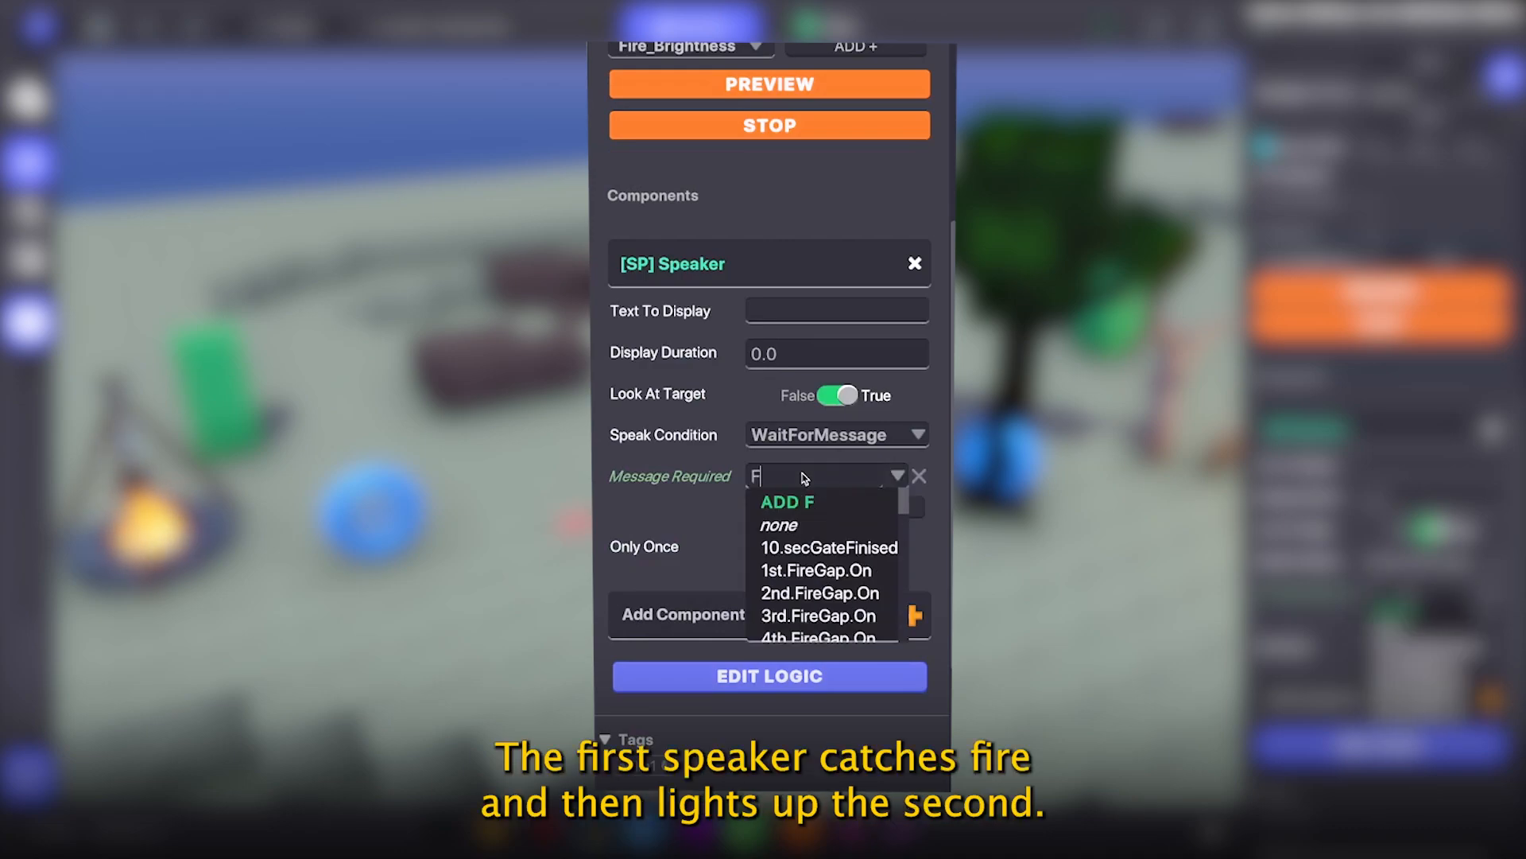
type("ire2")
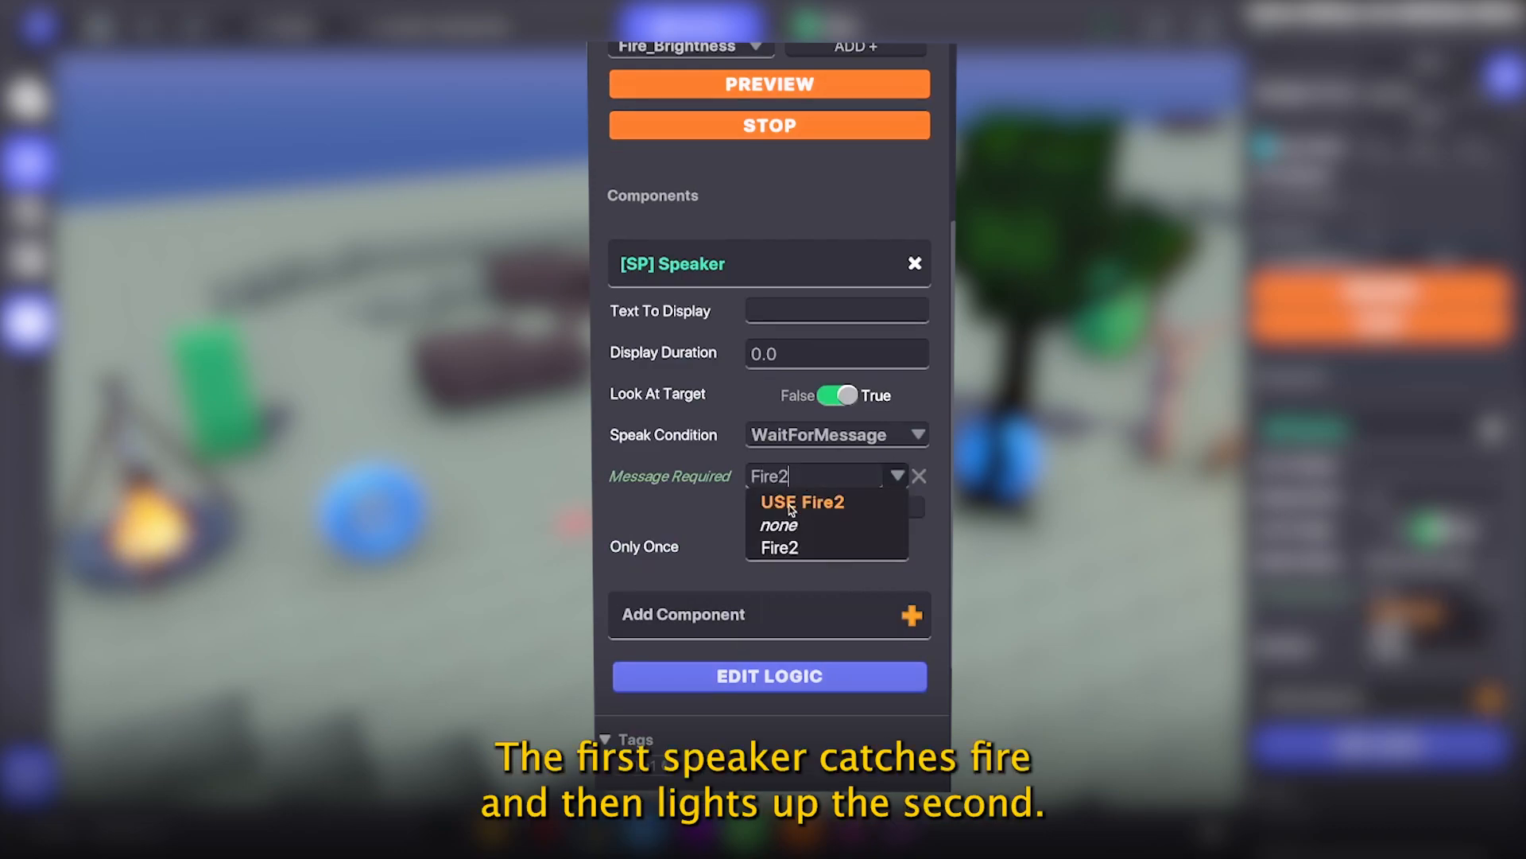
left_click(791, 503)
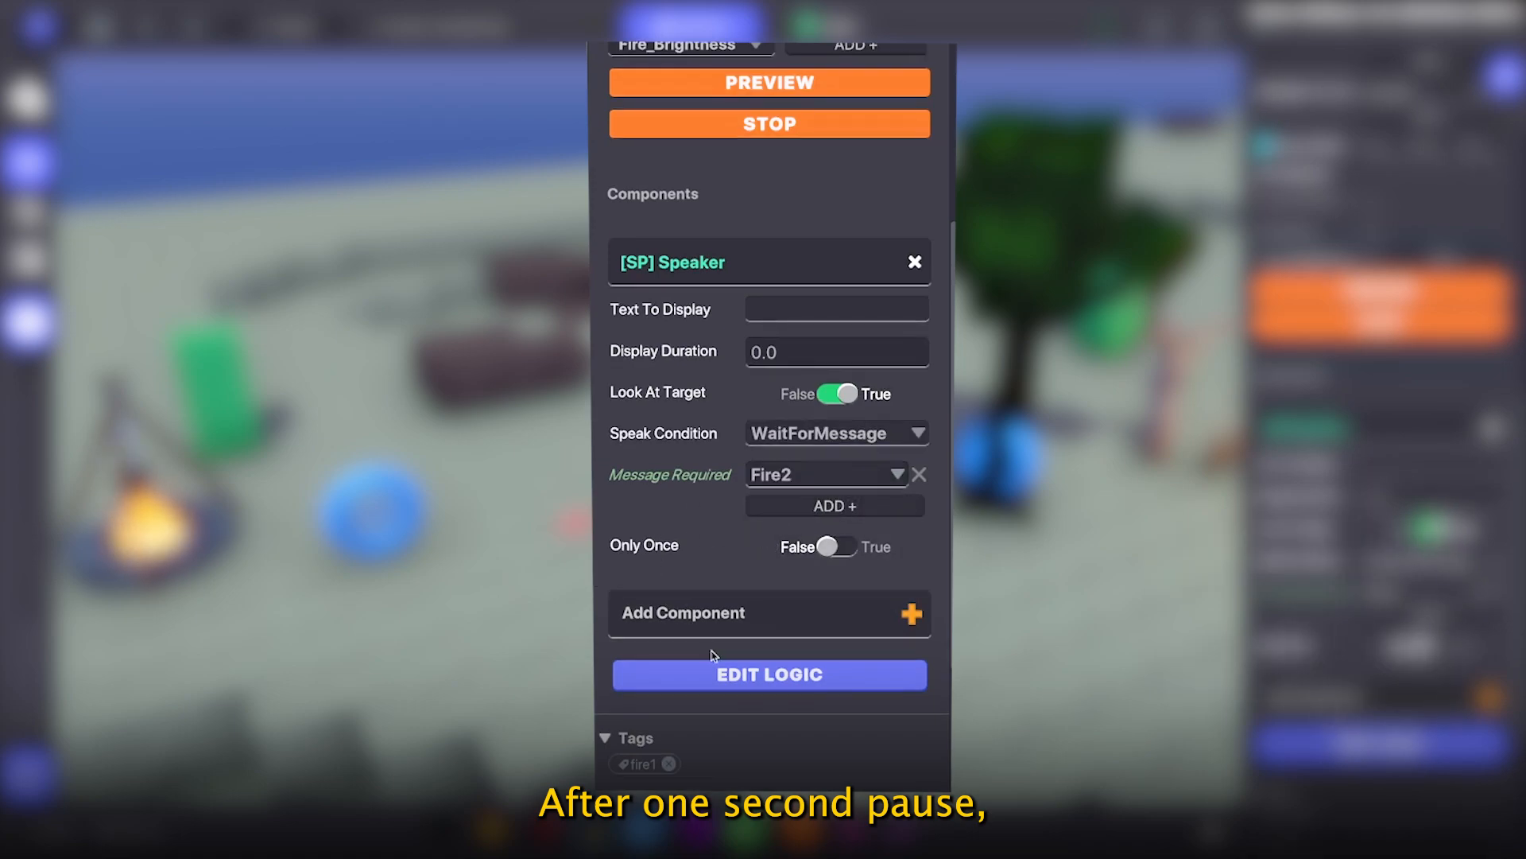
scroll(705, 646, "down", 3)
left_click(668, 626)
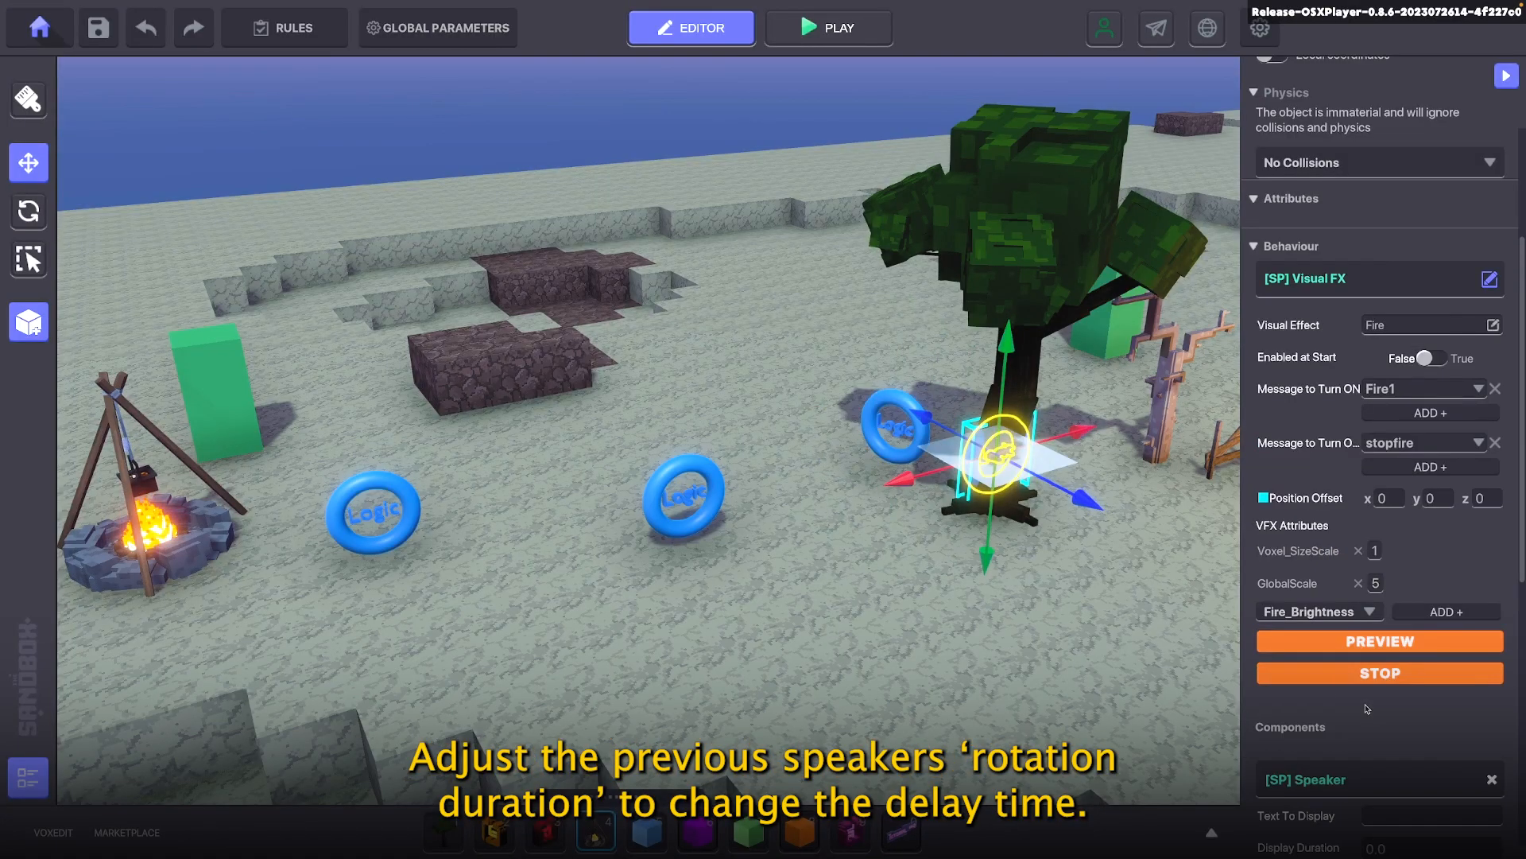
Set the Speaker's Rotation Duration to 2 on the Fire1 torus at the tree's base
scroll(1358, 783, "down", 4)
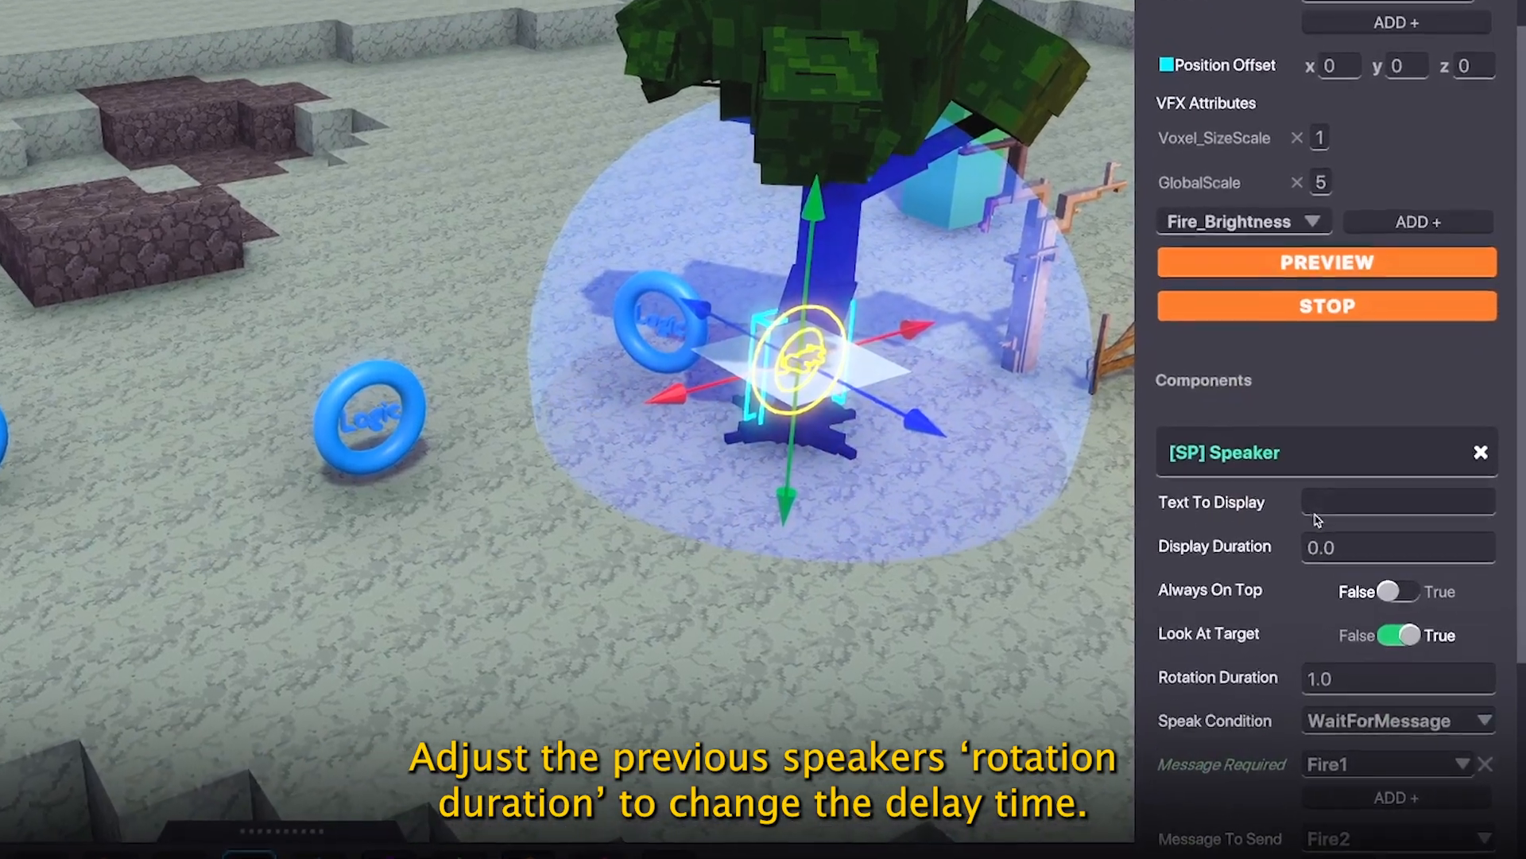
left_click(1336, 679)
type("2")
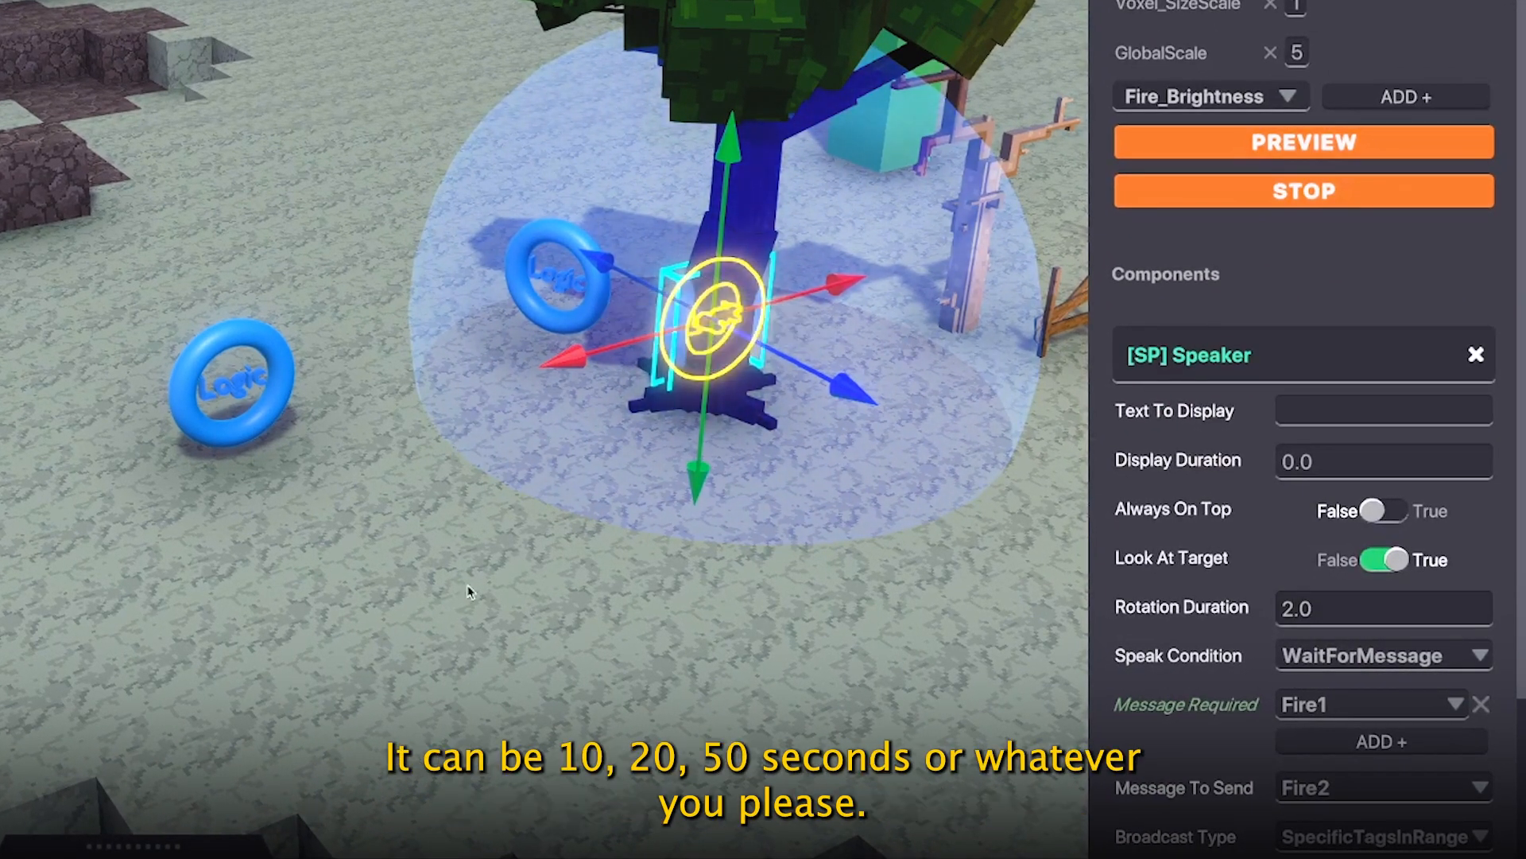
Move the torus standing out on the open ground over to the tree trunk
left_click(536, 242)
left_click_drag(719, 322, 914, 342)
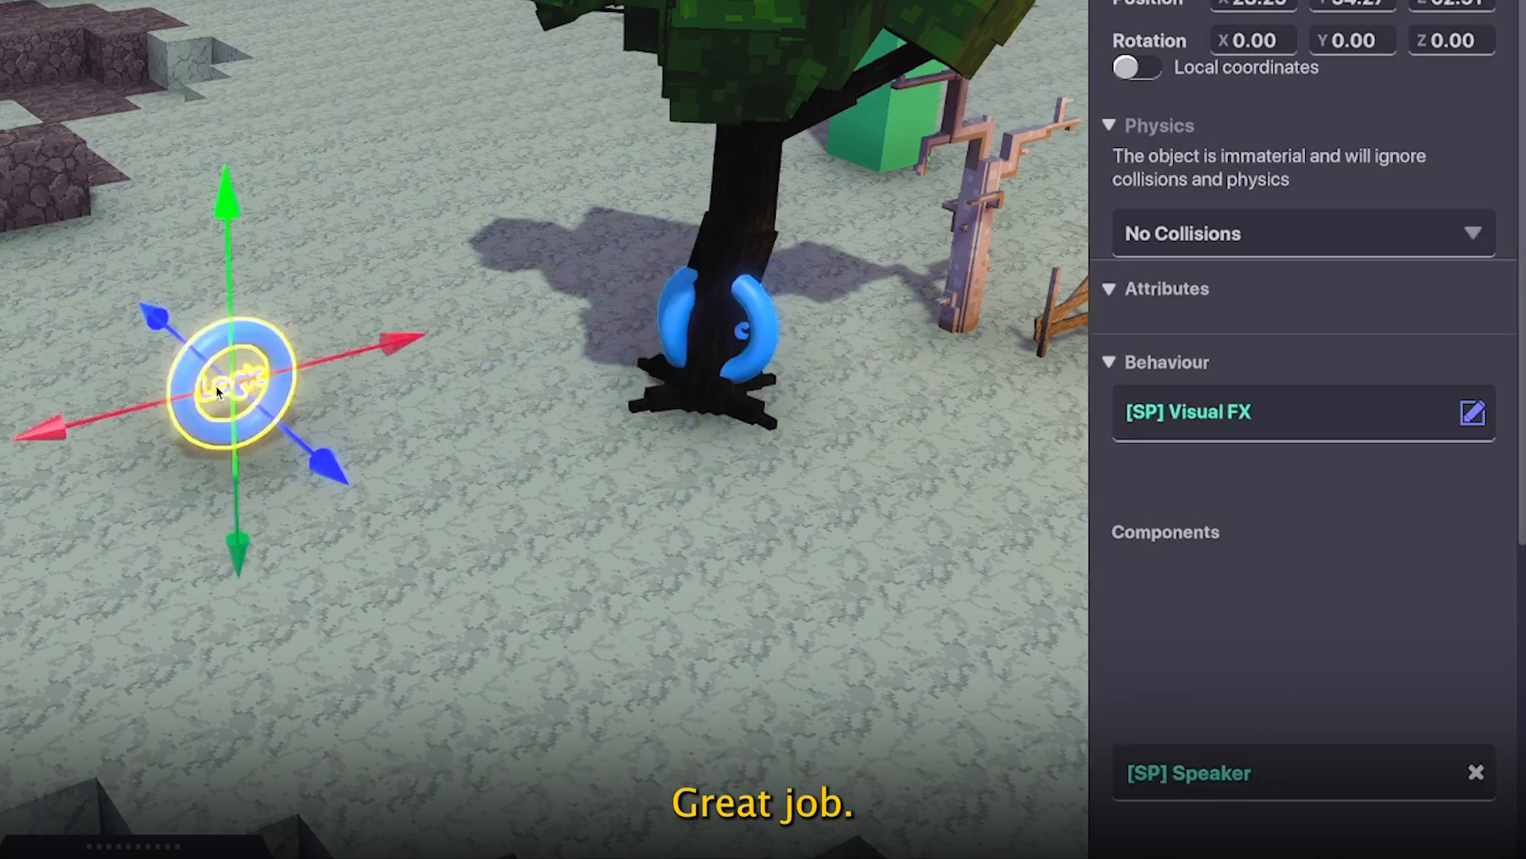
left_click_drag(63, 426, 826, 388)
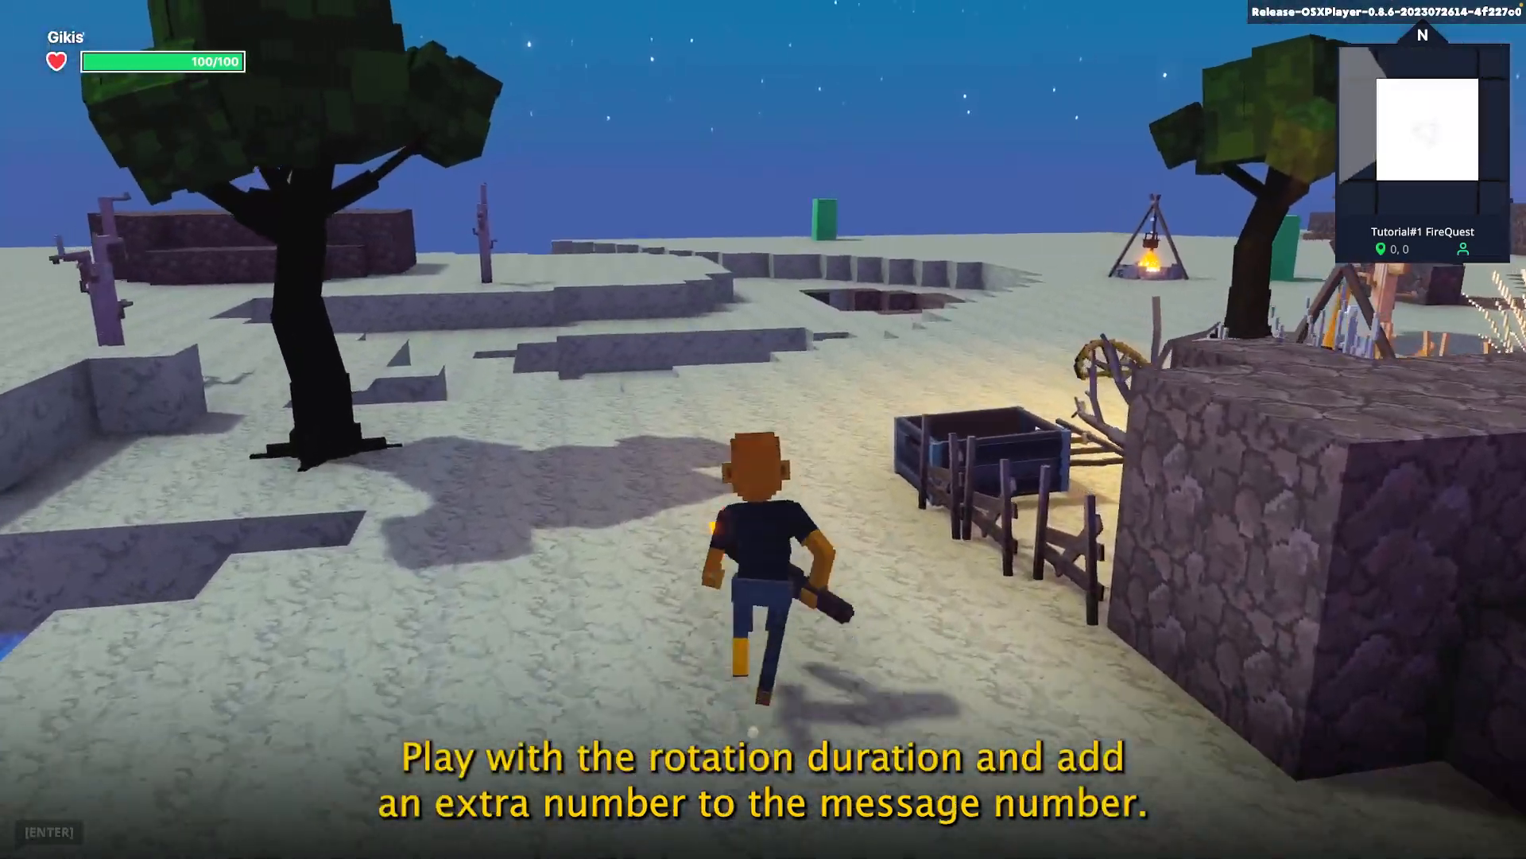
Playtest the fire spread by lighting the torch at the fireplace and igniting the tree, and return to the editor
key("w")
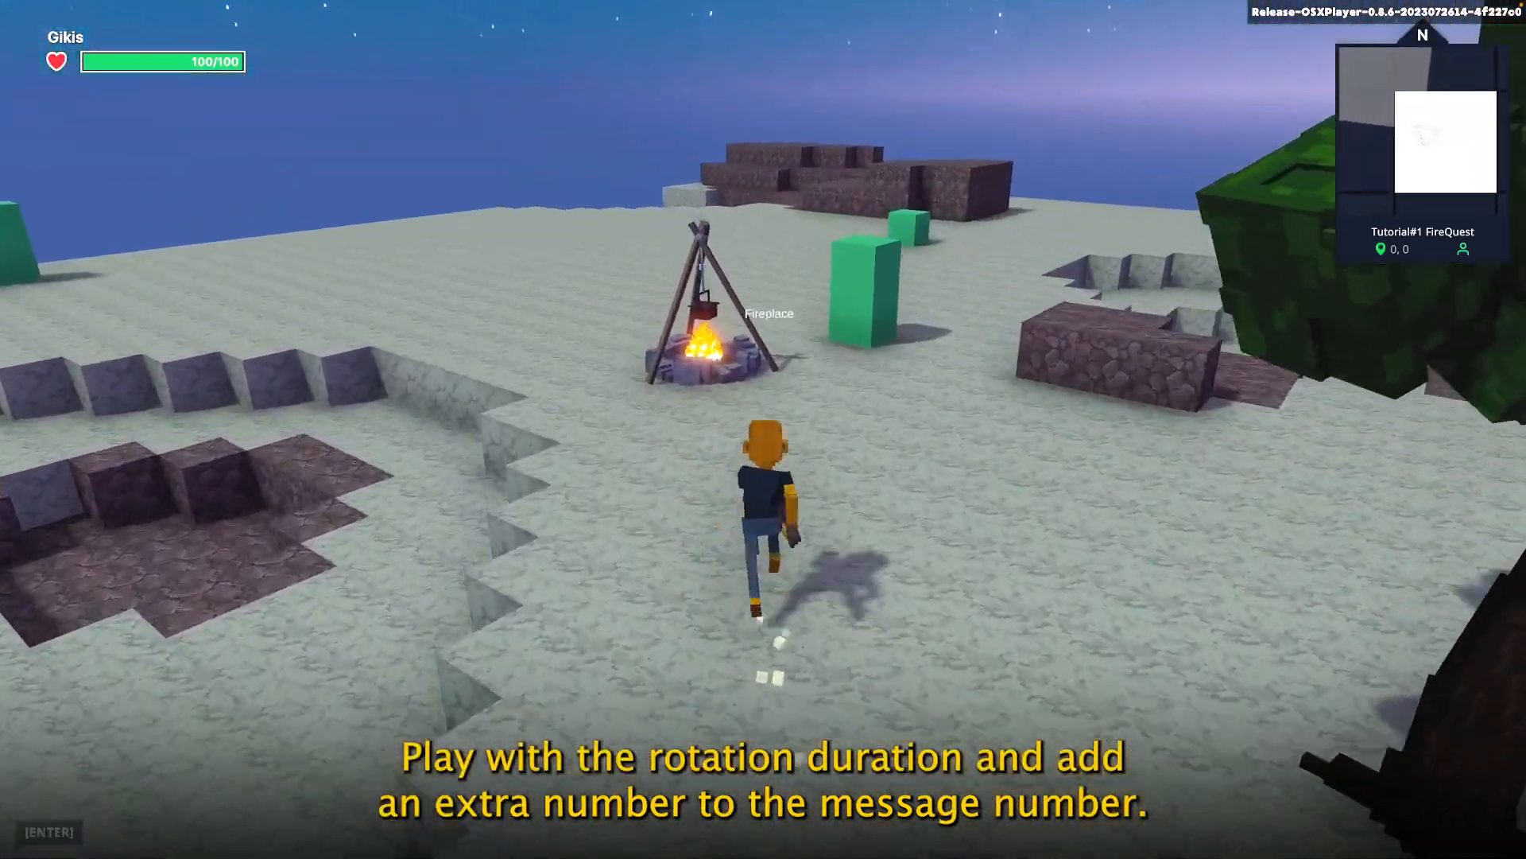
key("e")
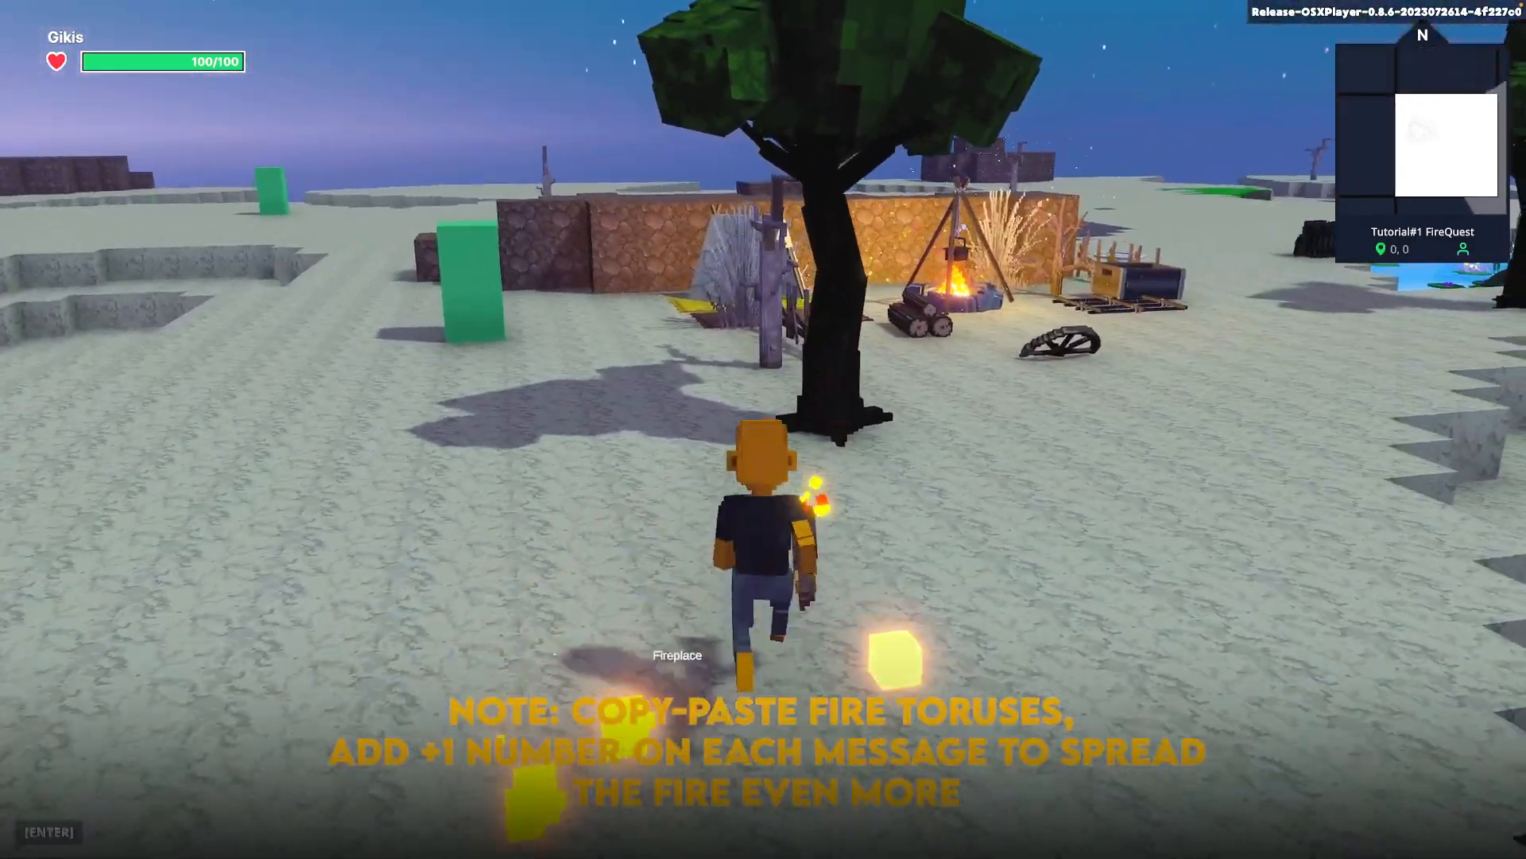
key("w")
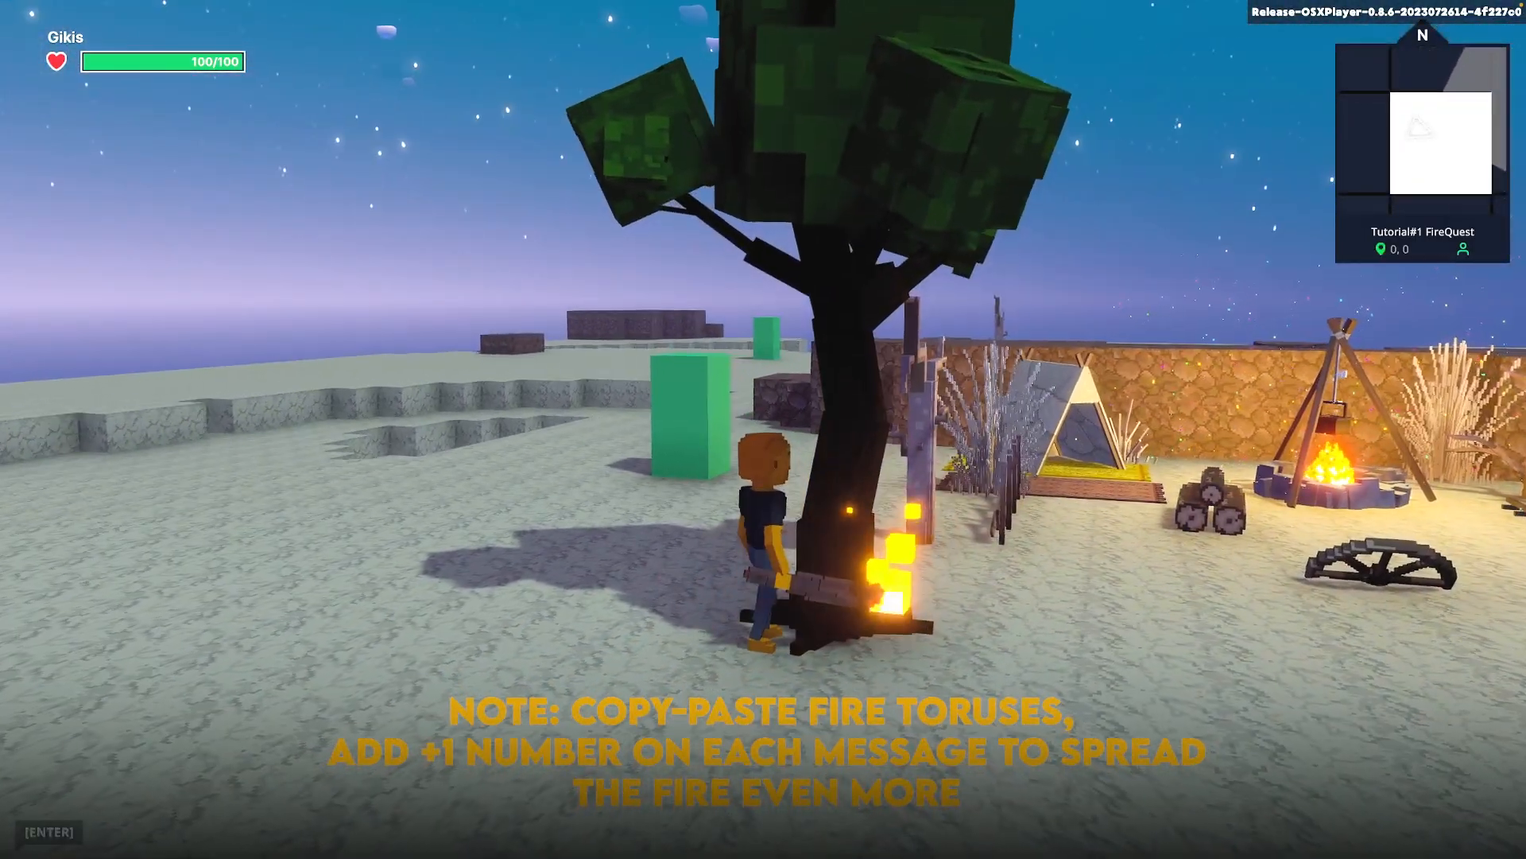
key("s")
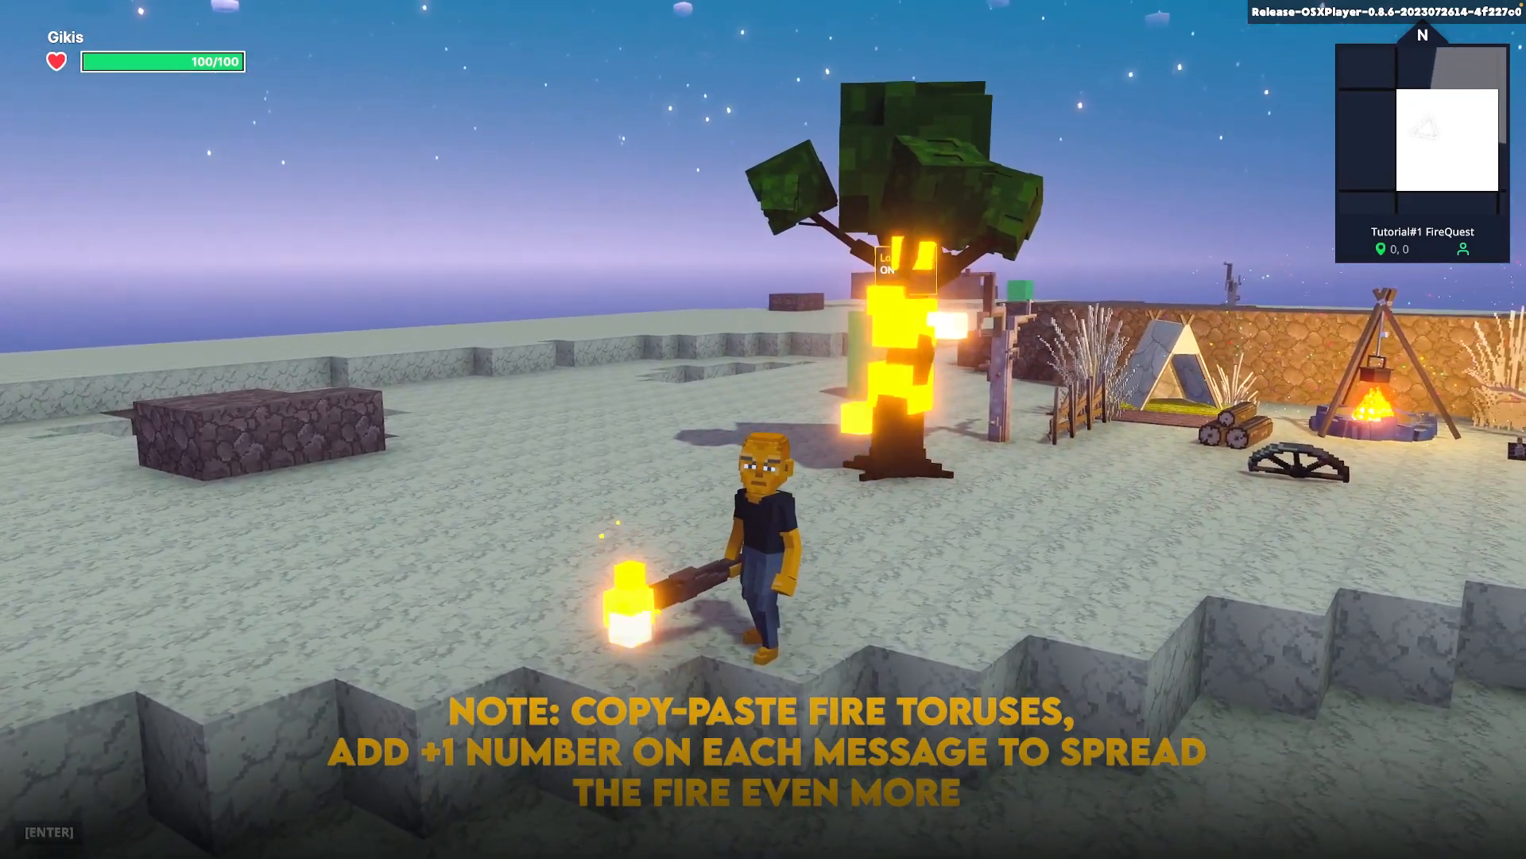
key("b")
left_click(704, 415)
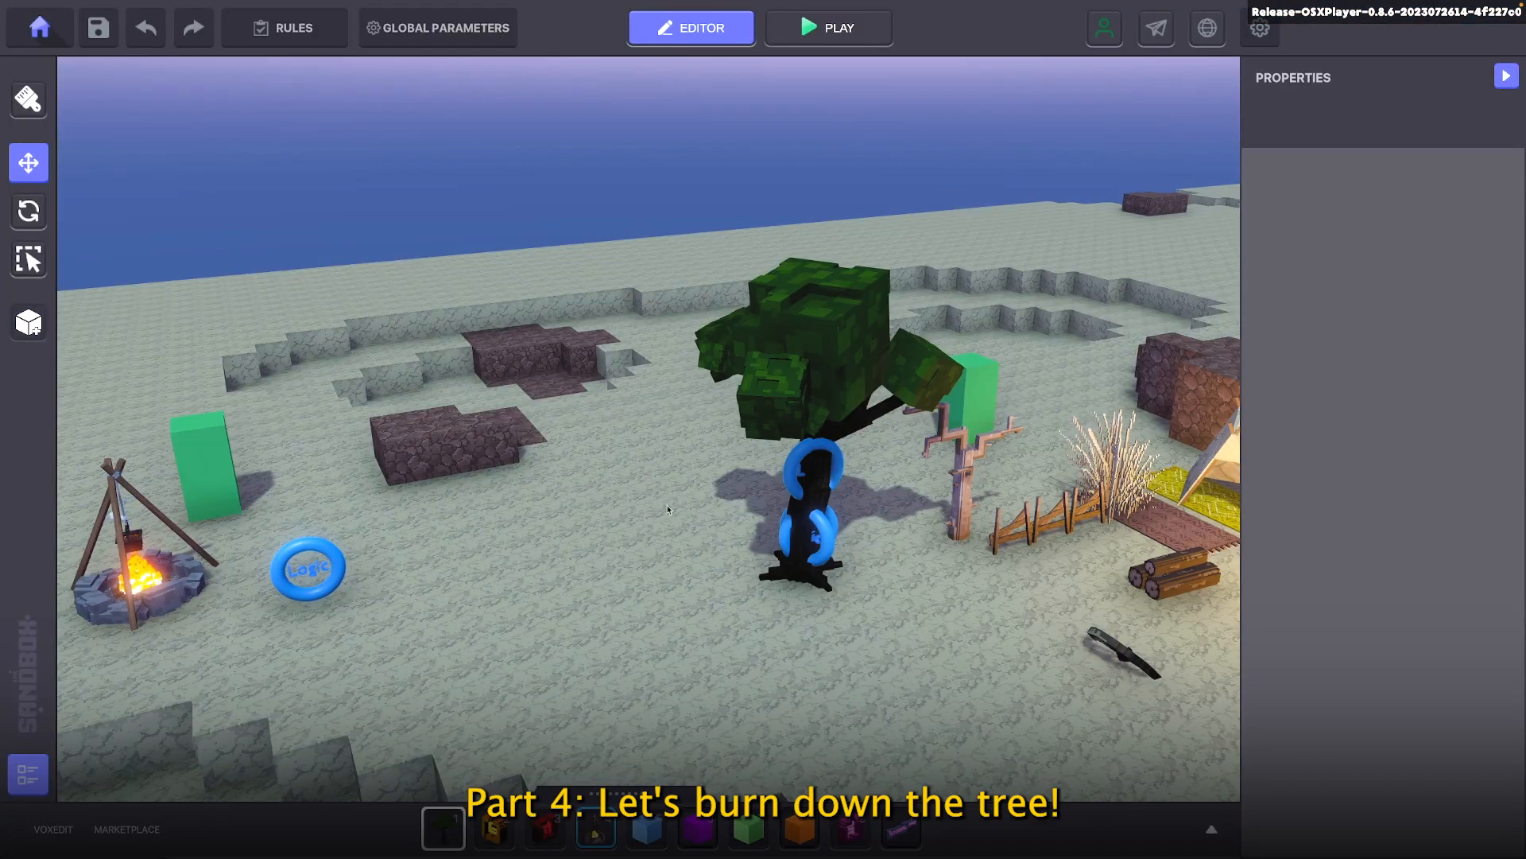
Give the tree the [MP] Replace Asset behaviour with Use Preset set to True
scroll(829, 594, "up", 2)
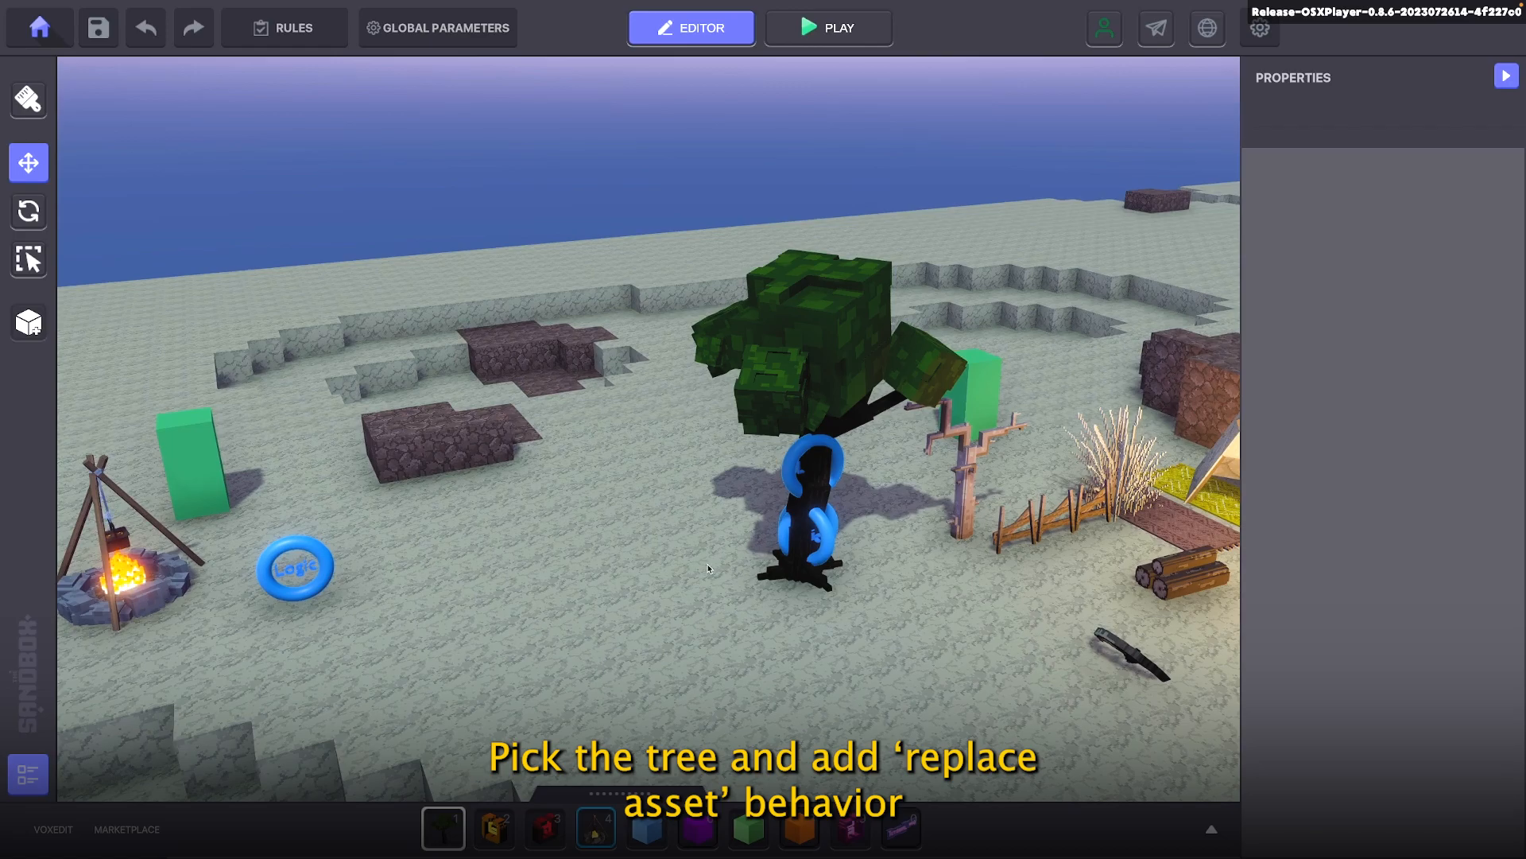
left_click(778, 376)
scroll(1296, 441, "down", 4)
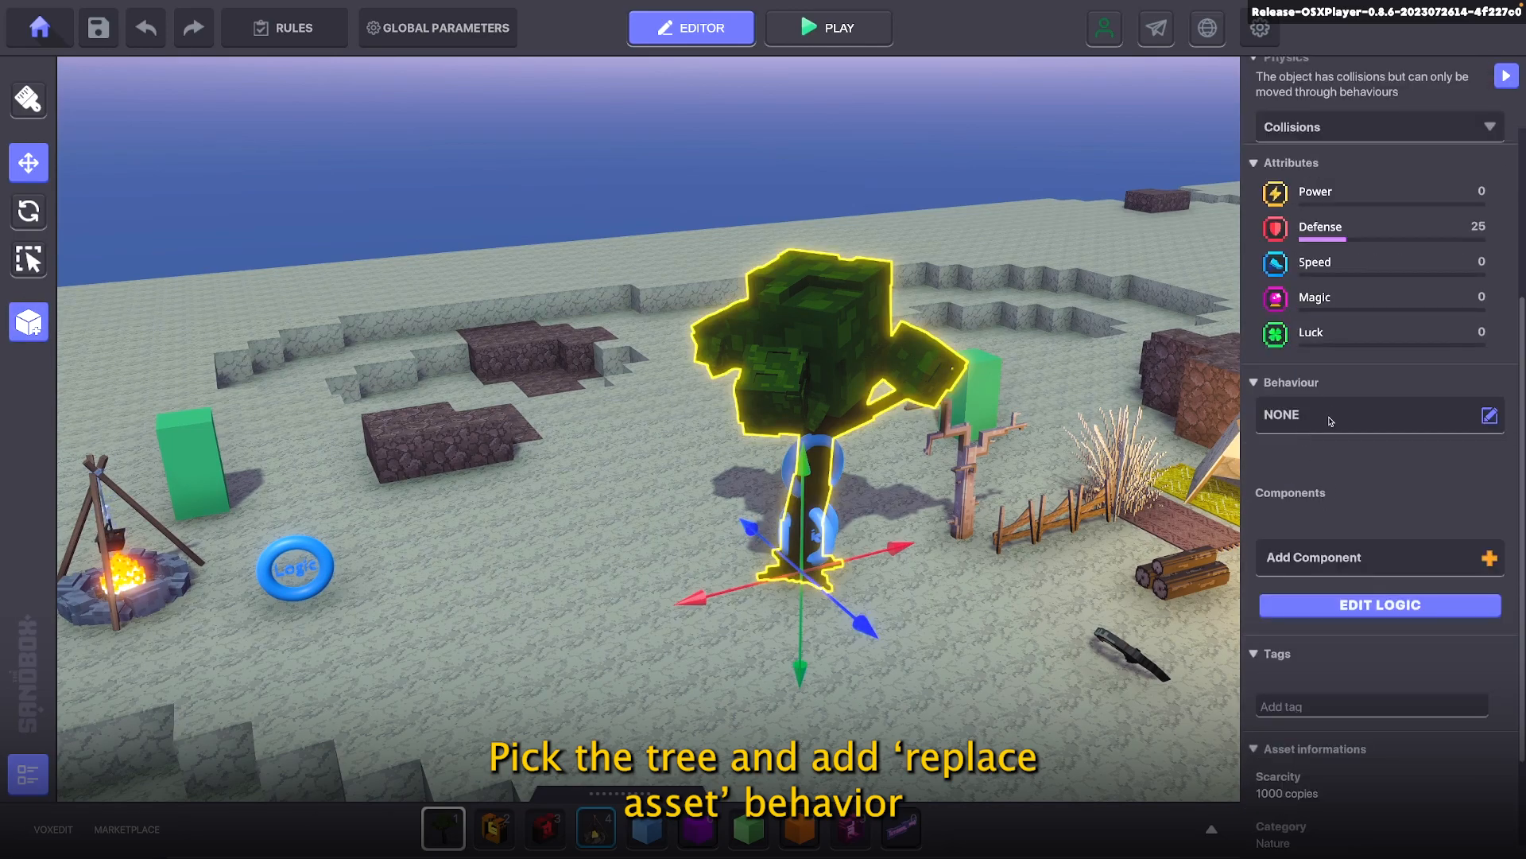
left_click(1487, 416)
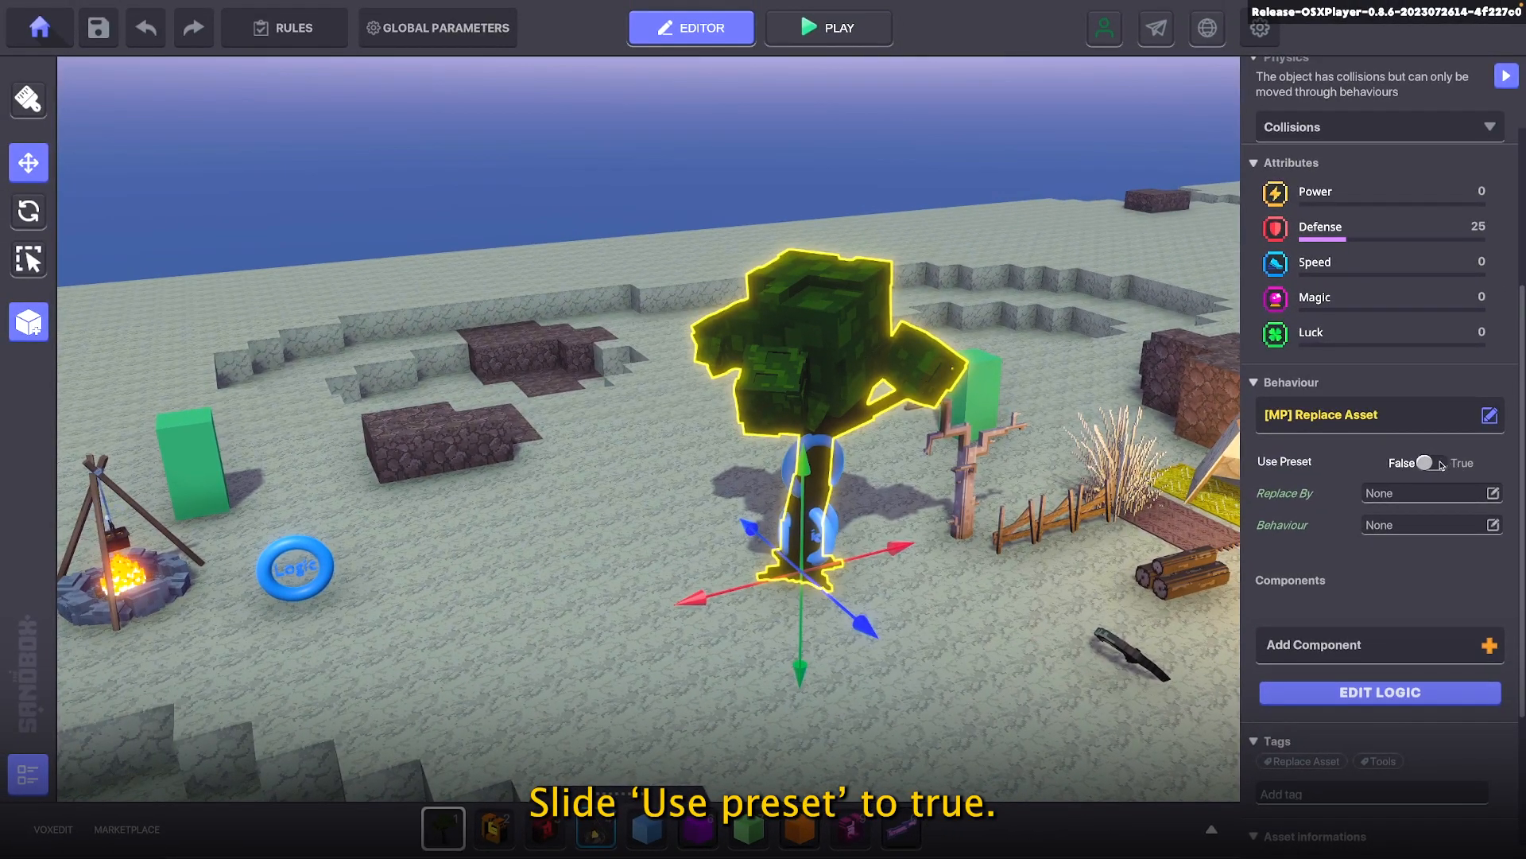
left_click(1431, 463)
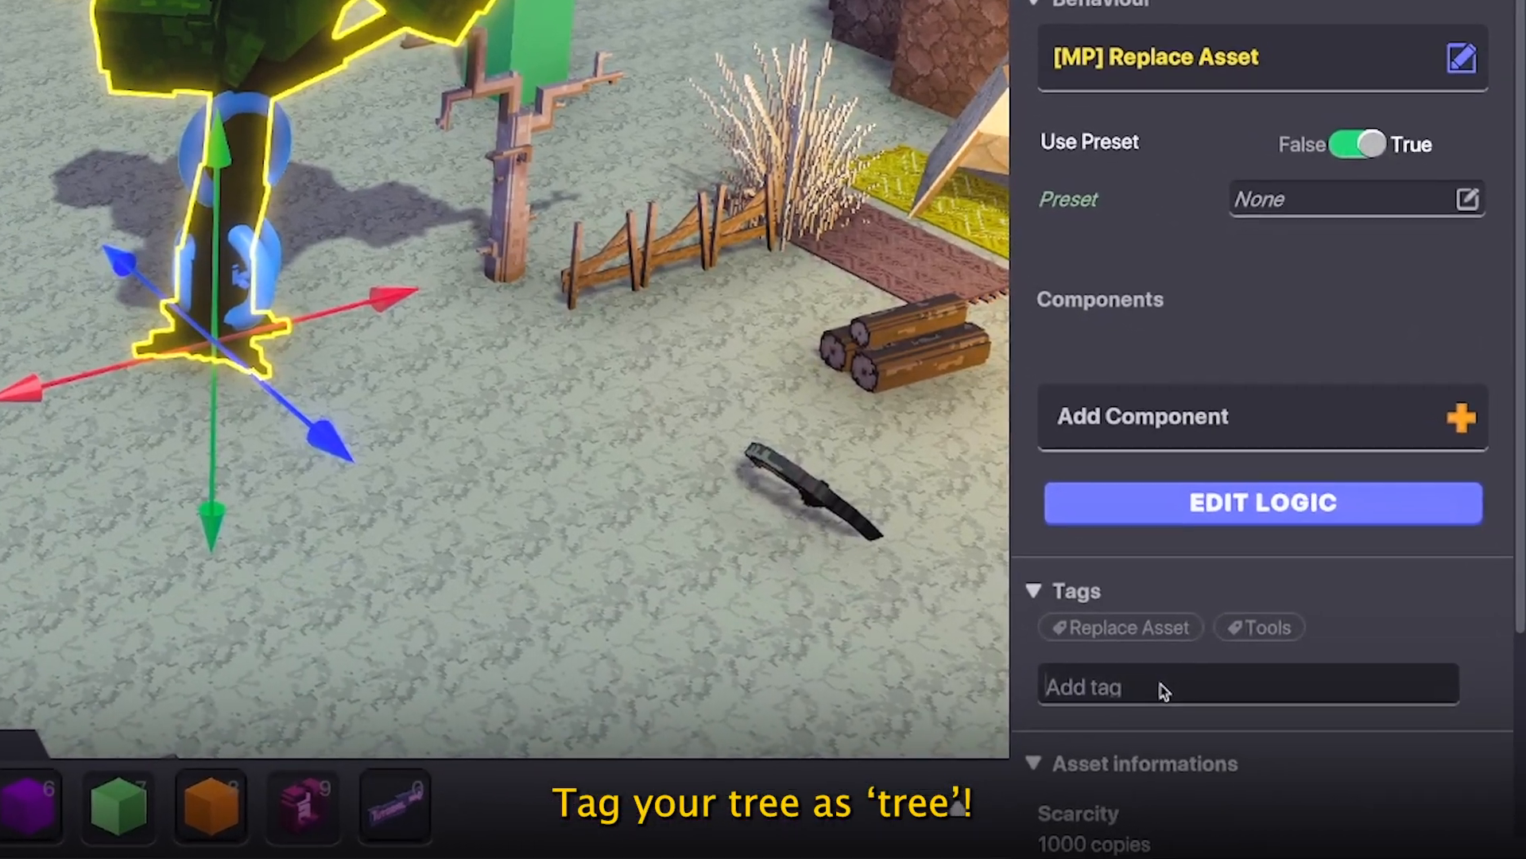
Add the tag tree to the tree asset
left_click(1324, 761)
type("tree")
key("Return")
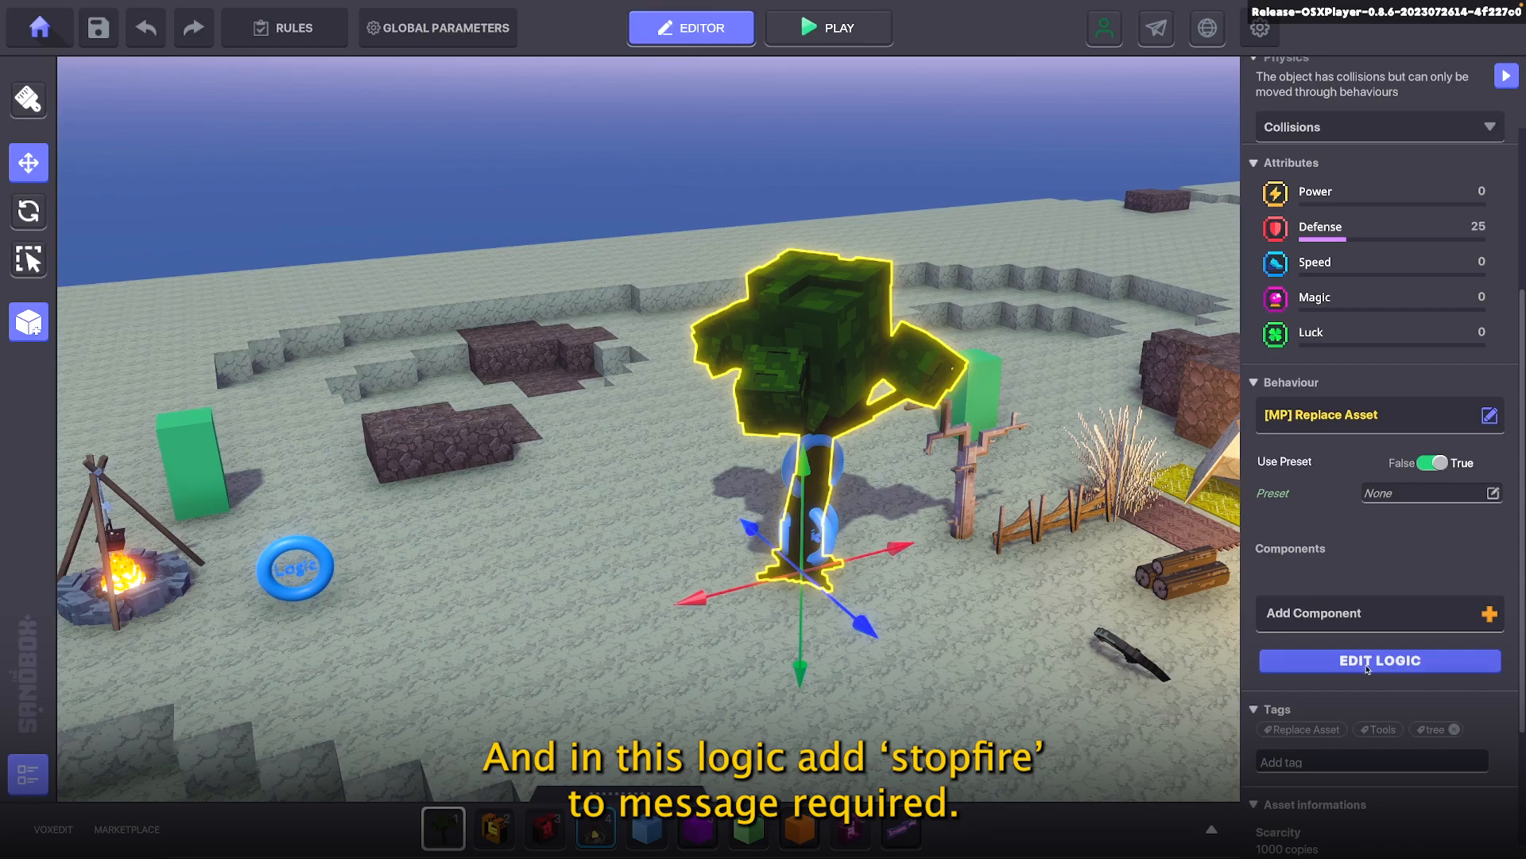
In the tree's full logic, remove the Trigger message and make stopfire the required message instead of Interact
left_click(1230, 457)
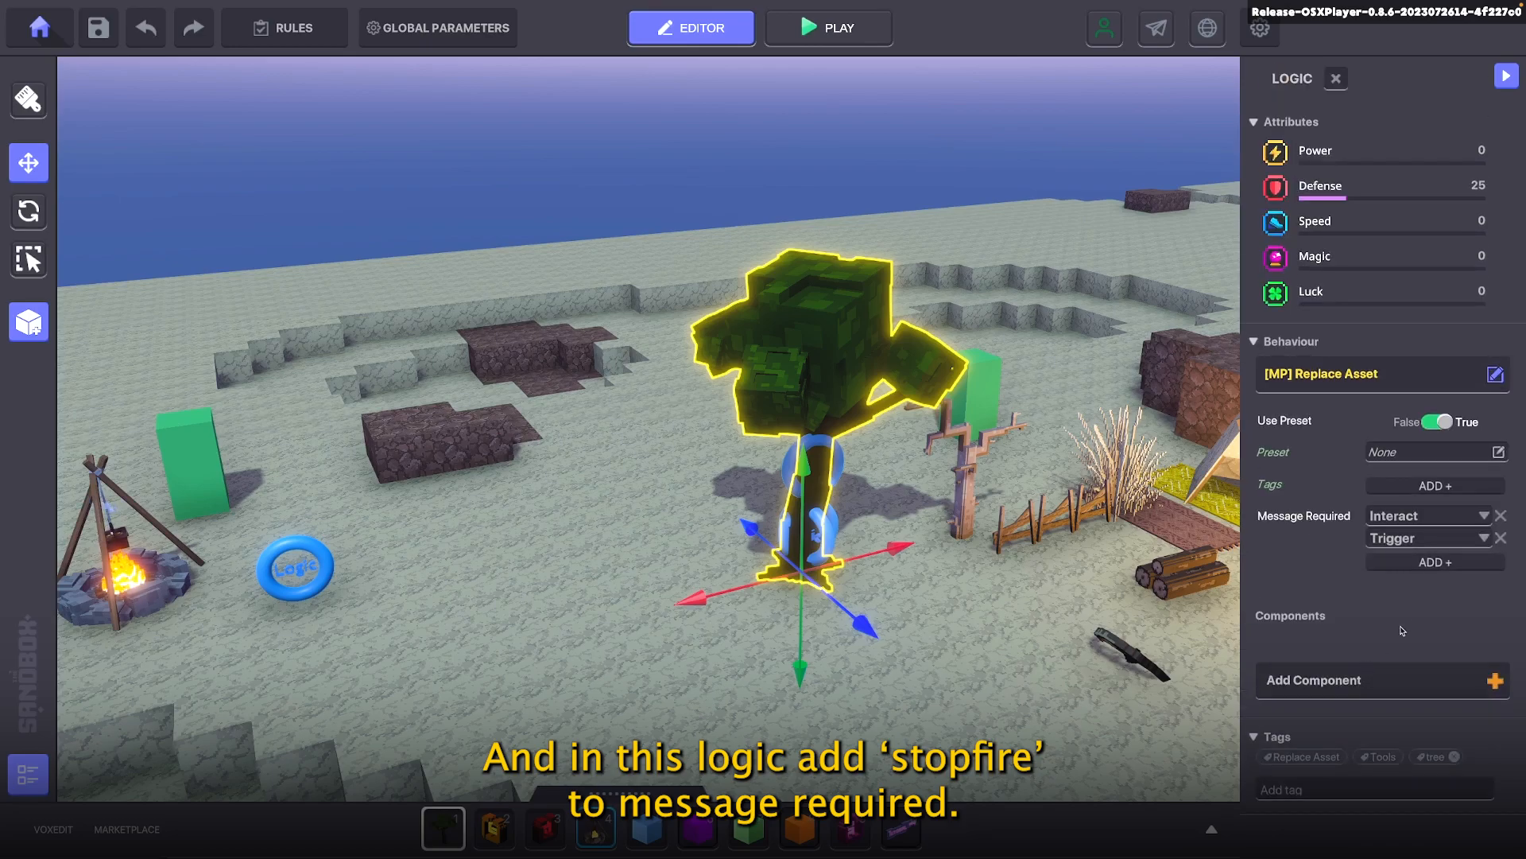
left_click(1501, 539)
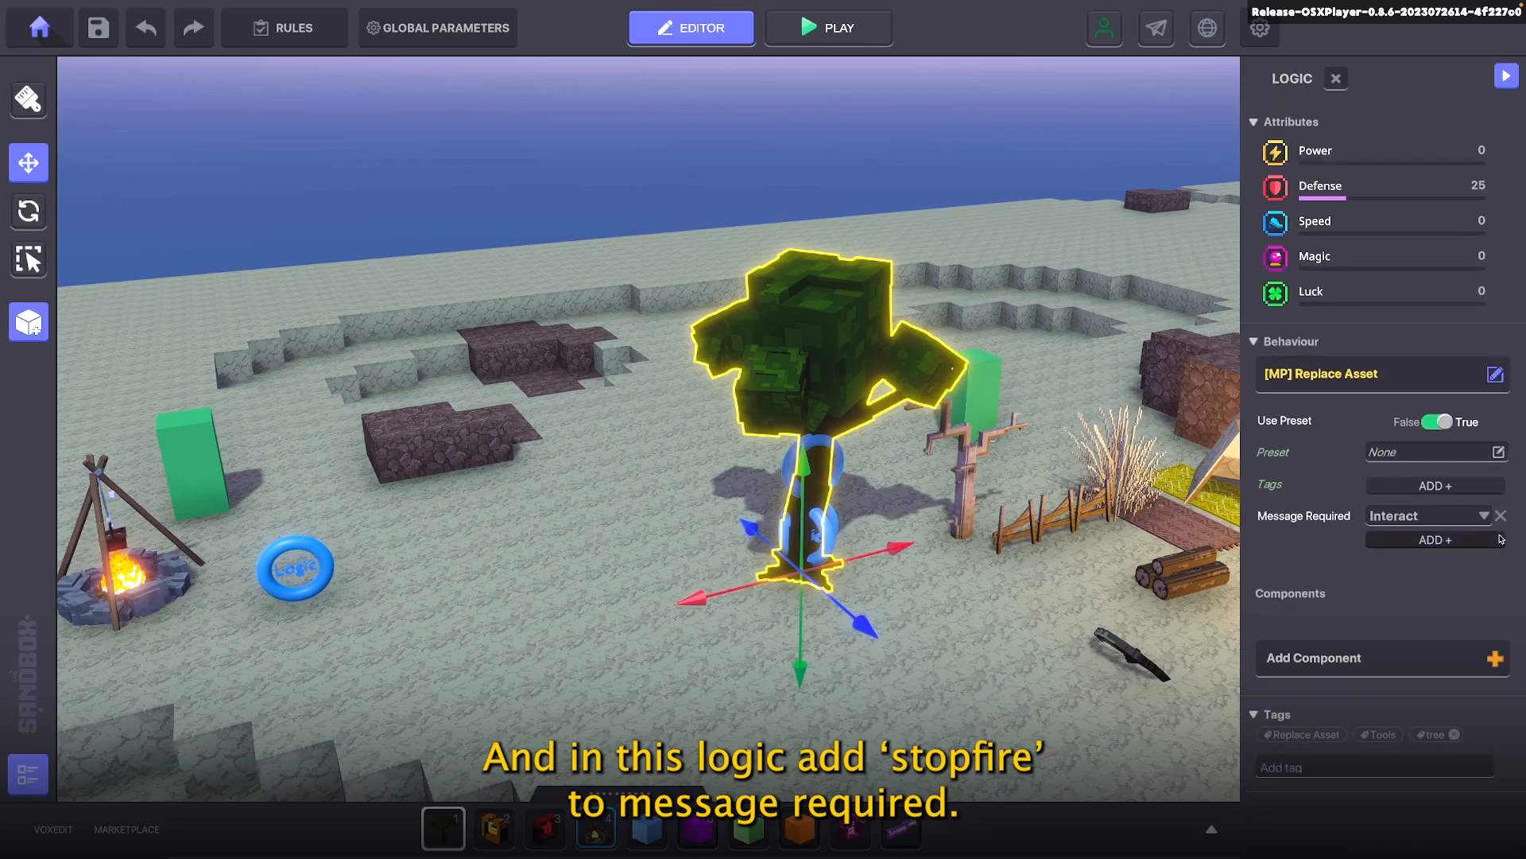
left_click(1439, 517)
left_click(1438, 516)
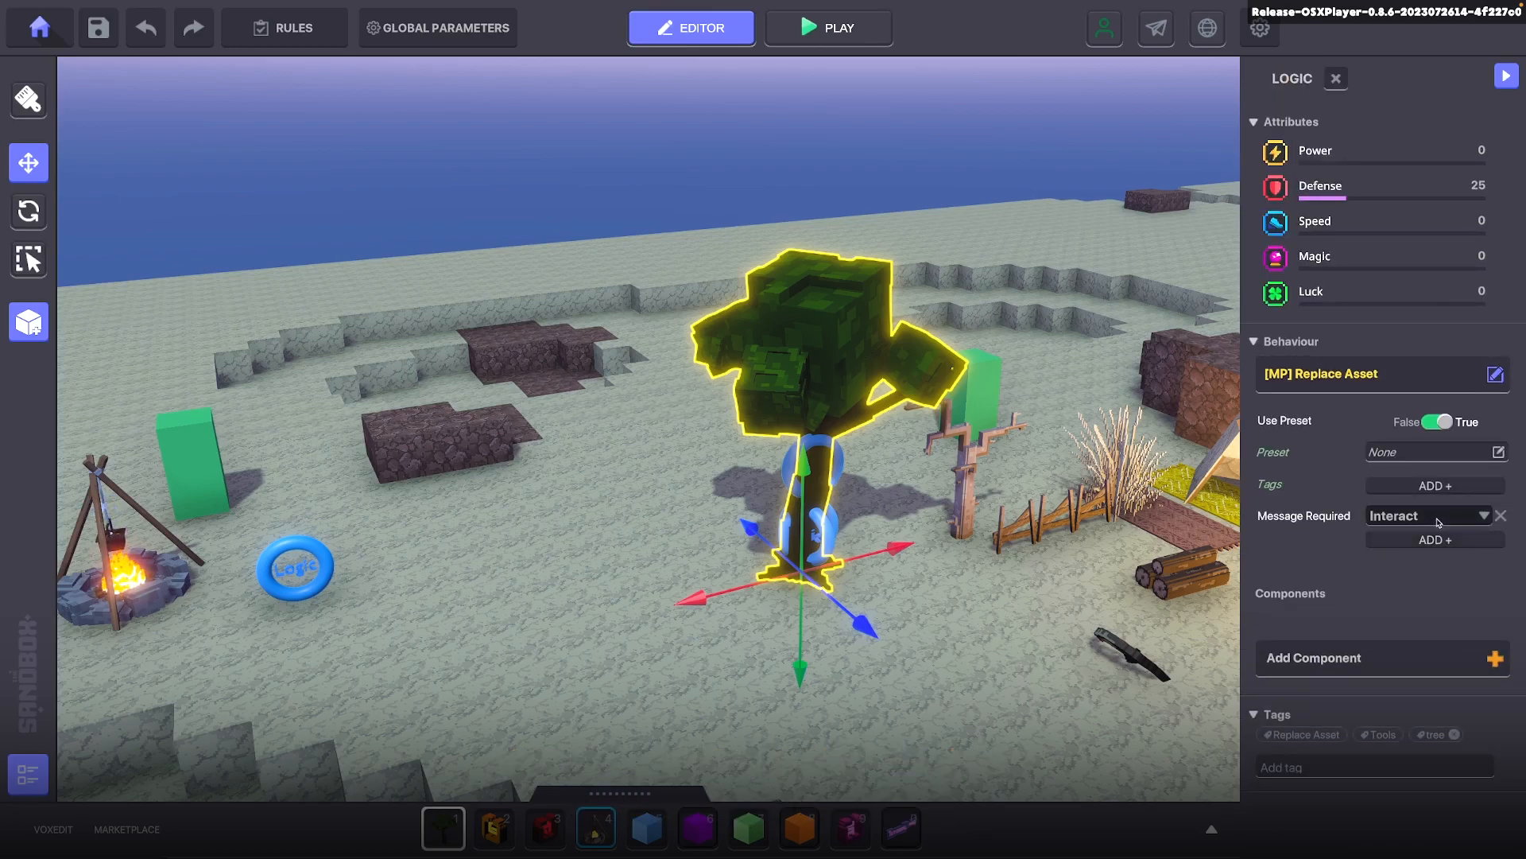
left_click(1439, 517)
type("stopf")
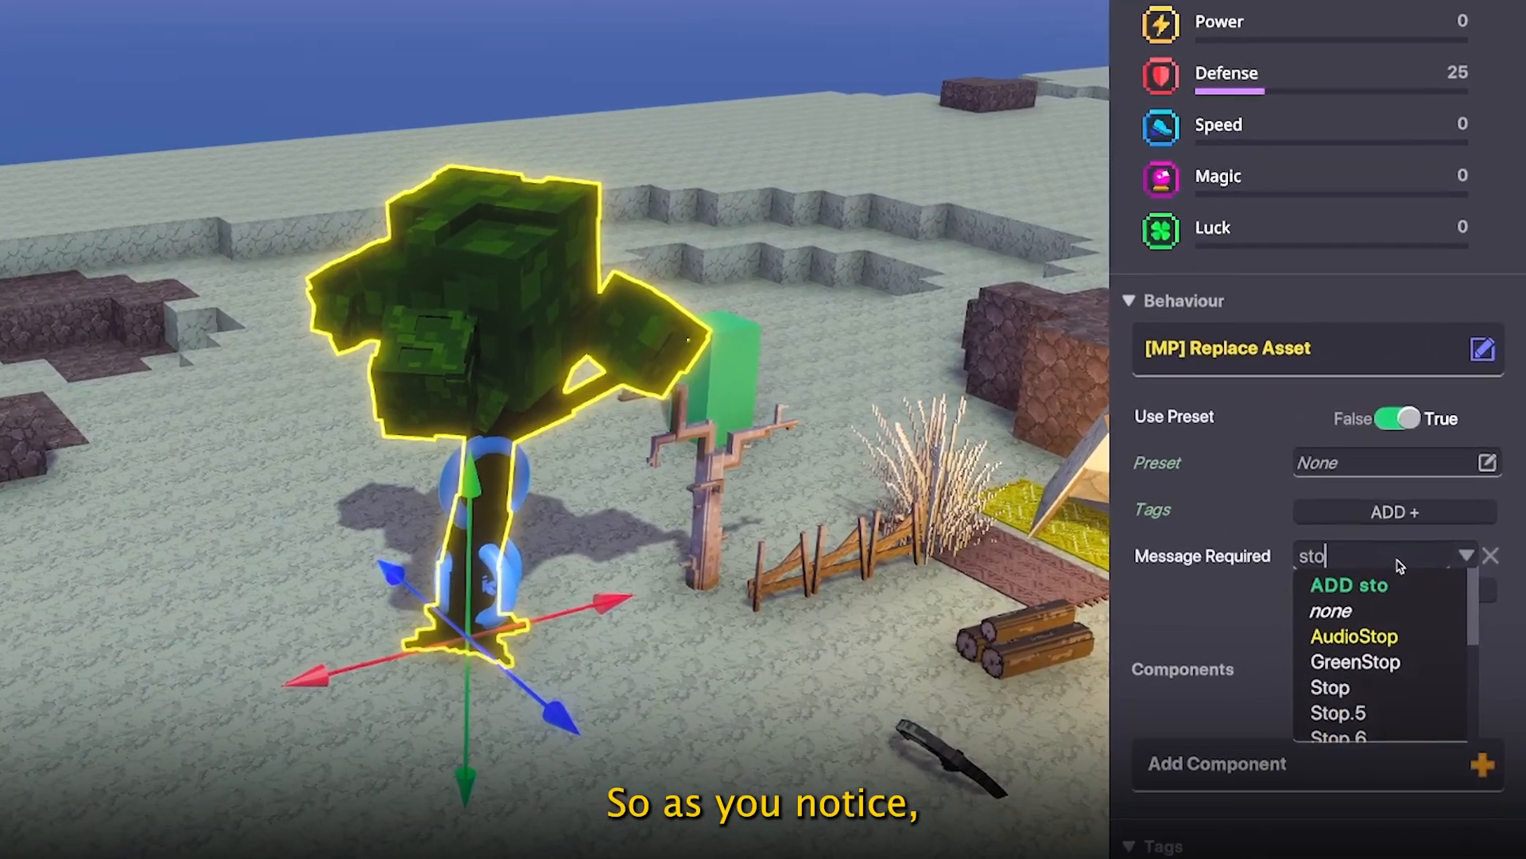
type("ire")
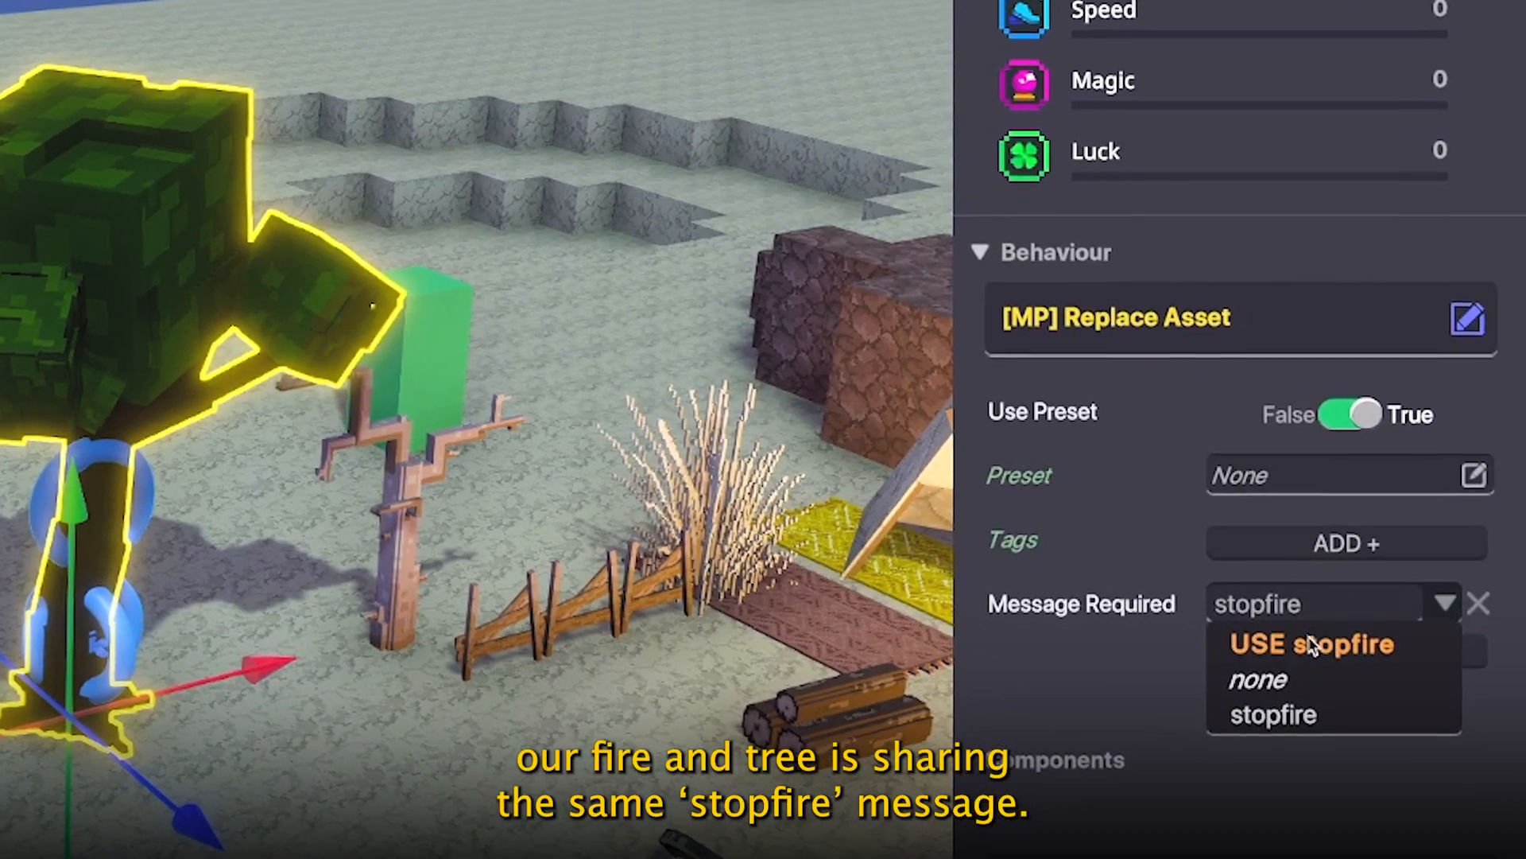
left_click(1308, 648)
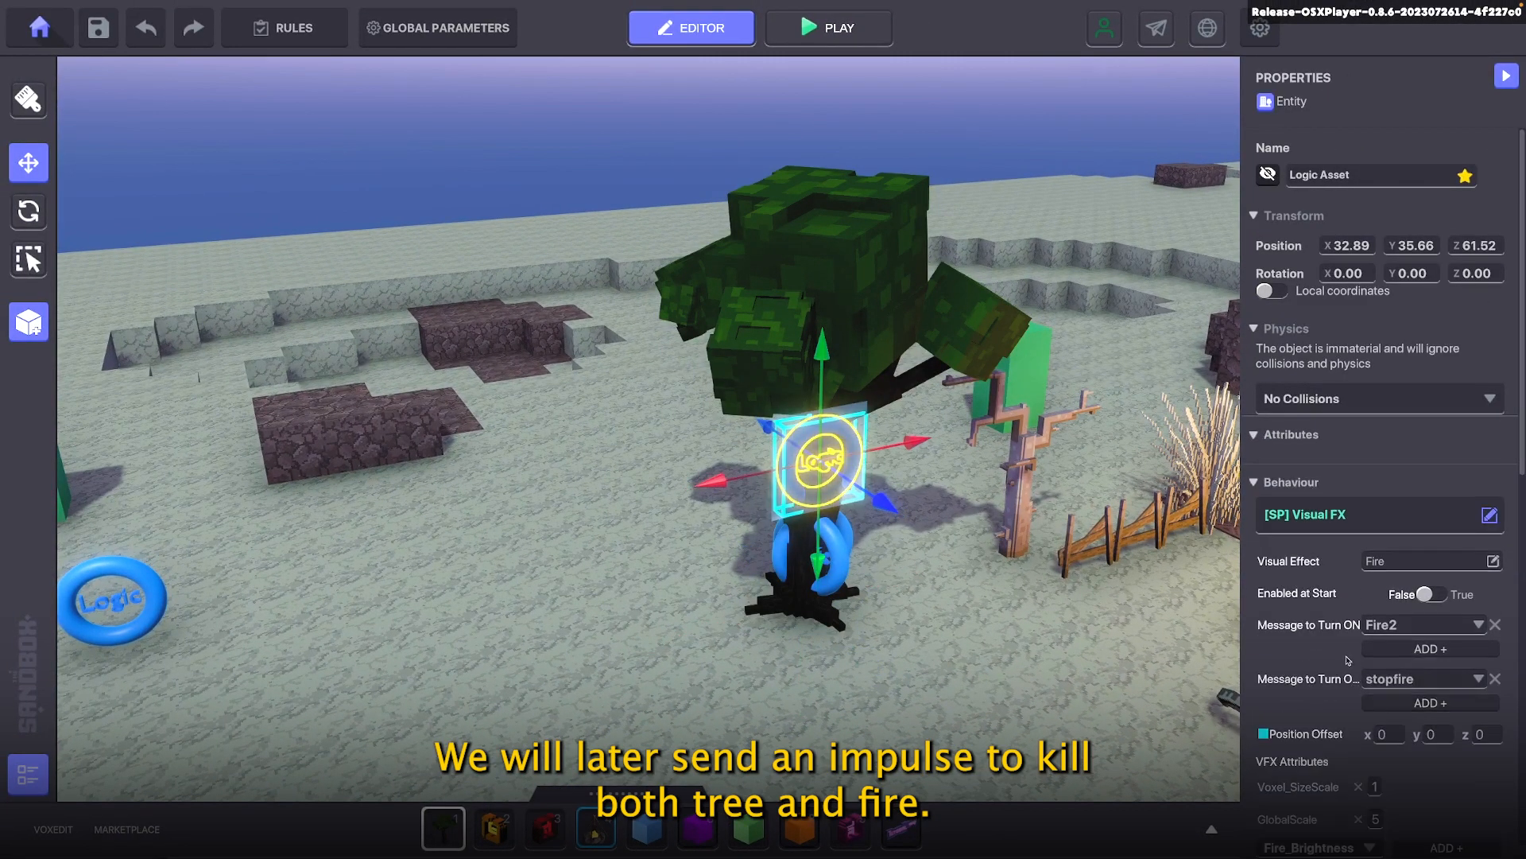
scroll(1424, 624, "down", 1)
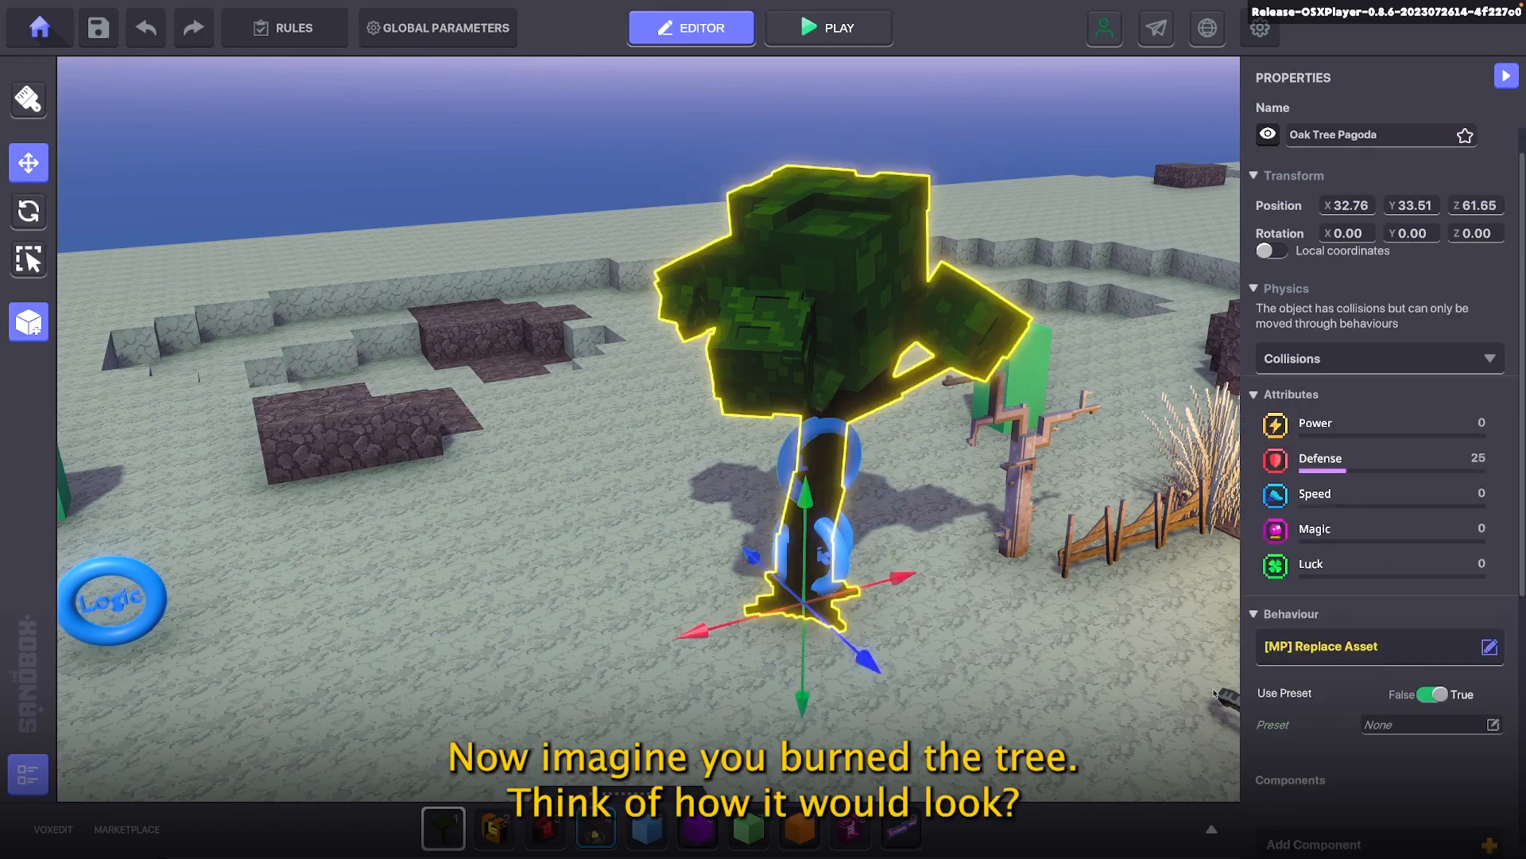
Find the Dead Curved Trunk among the entity assets by searching for dead, and choose it for placement
scroll(1366, 625, "down", 5)
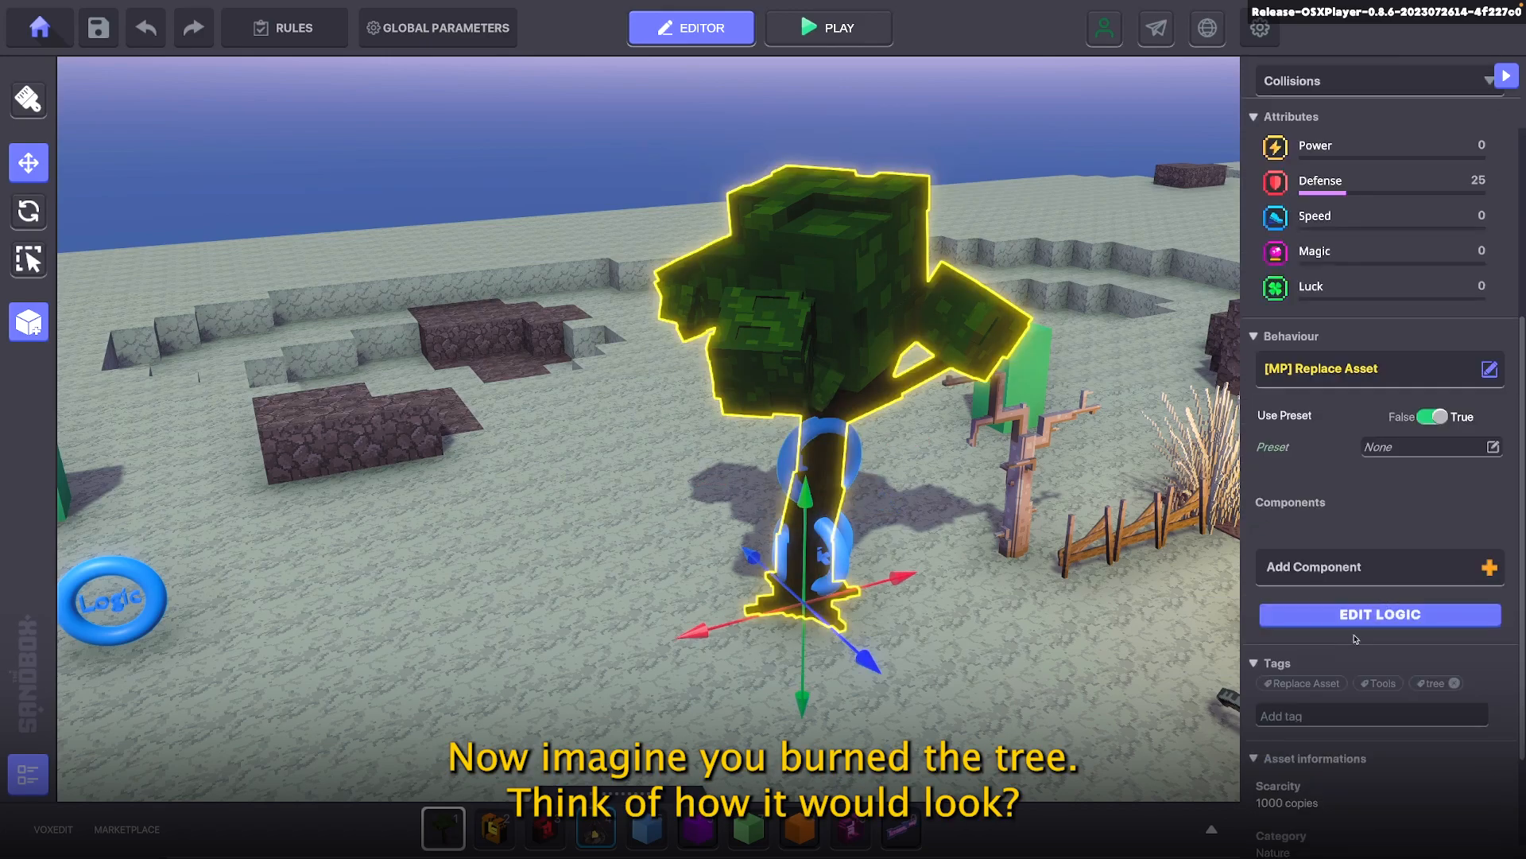
right_click_drag(477, 719, 593, 724)
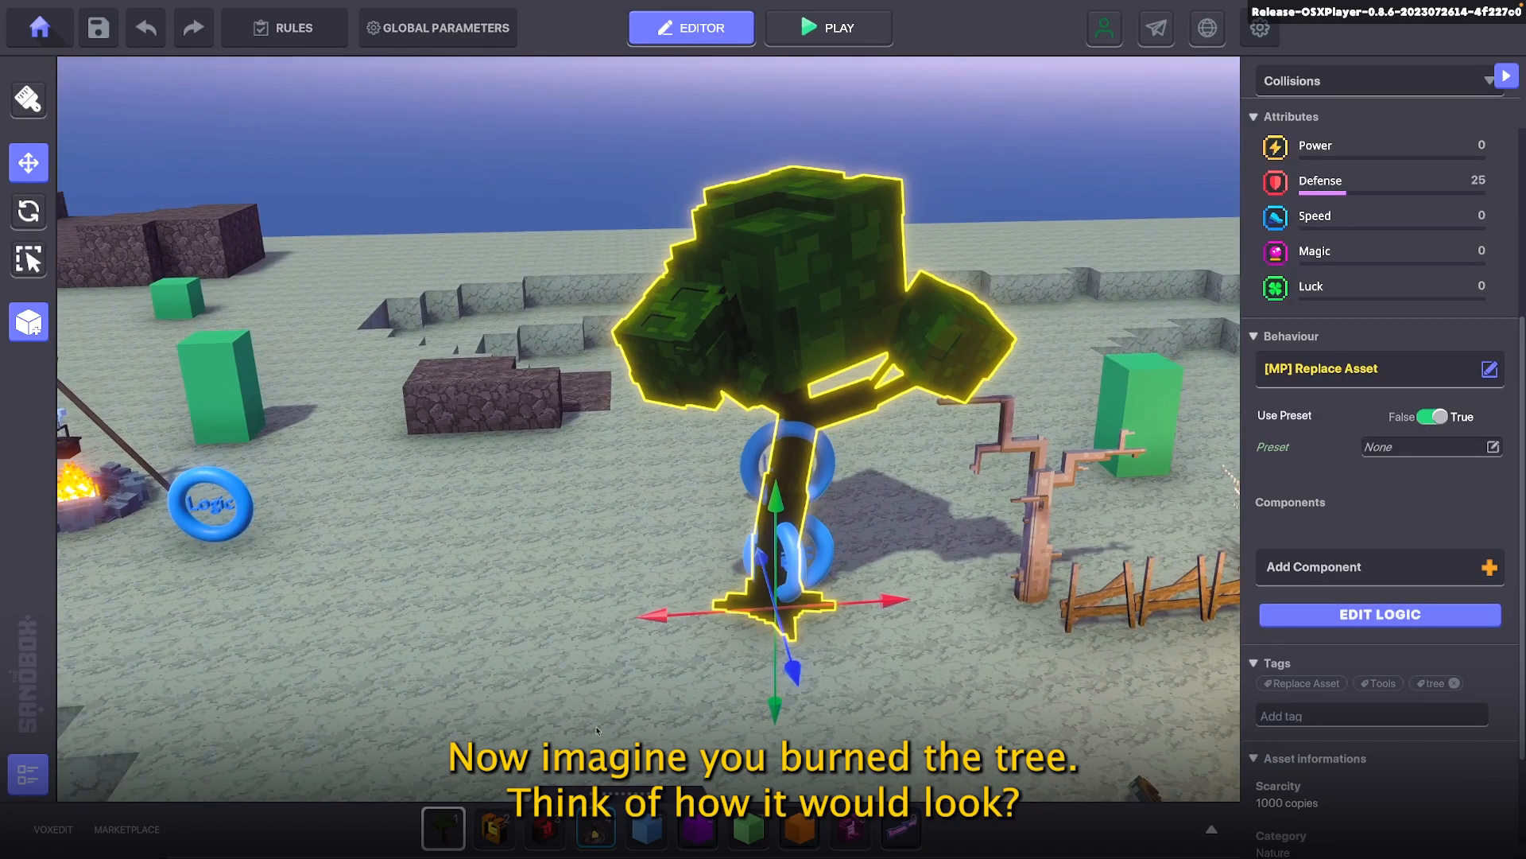
left_click(613, 797)
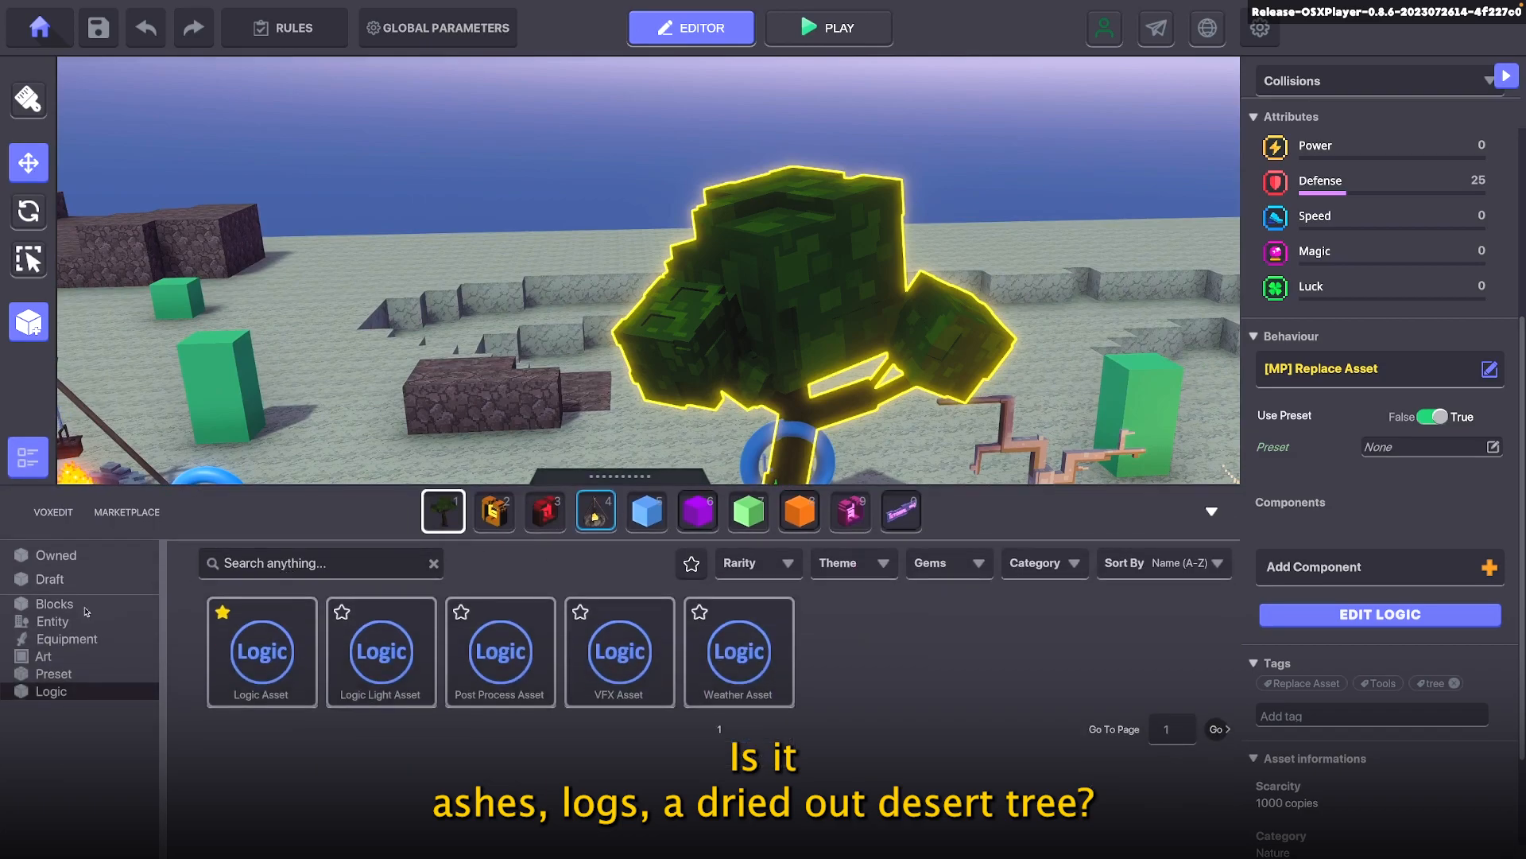
left_click(50, 682)
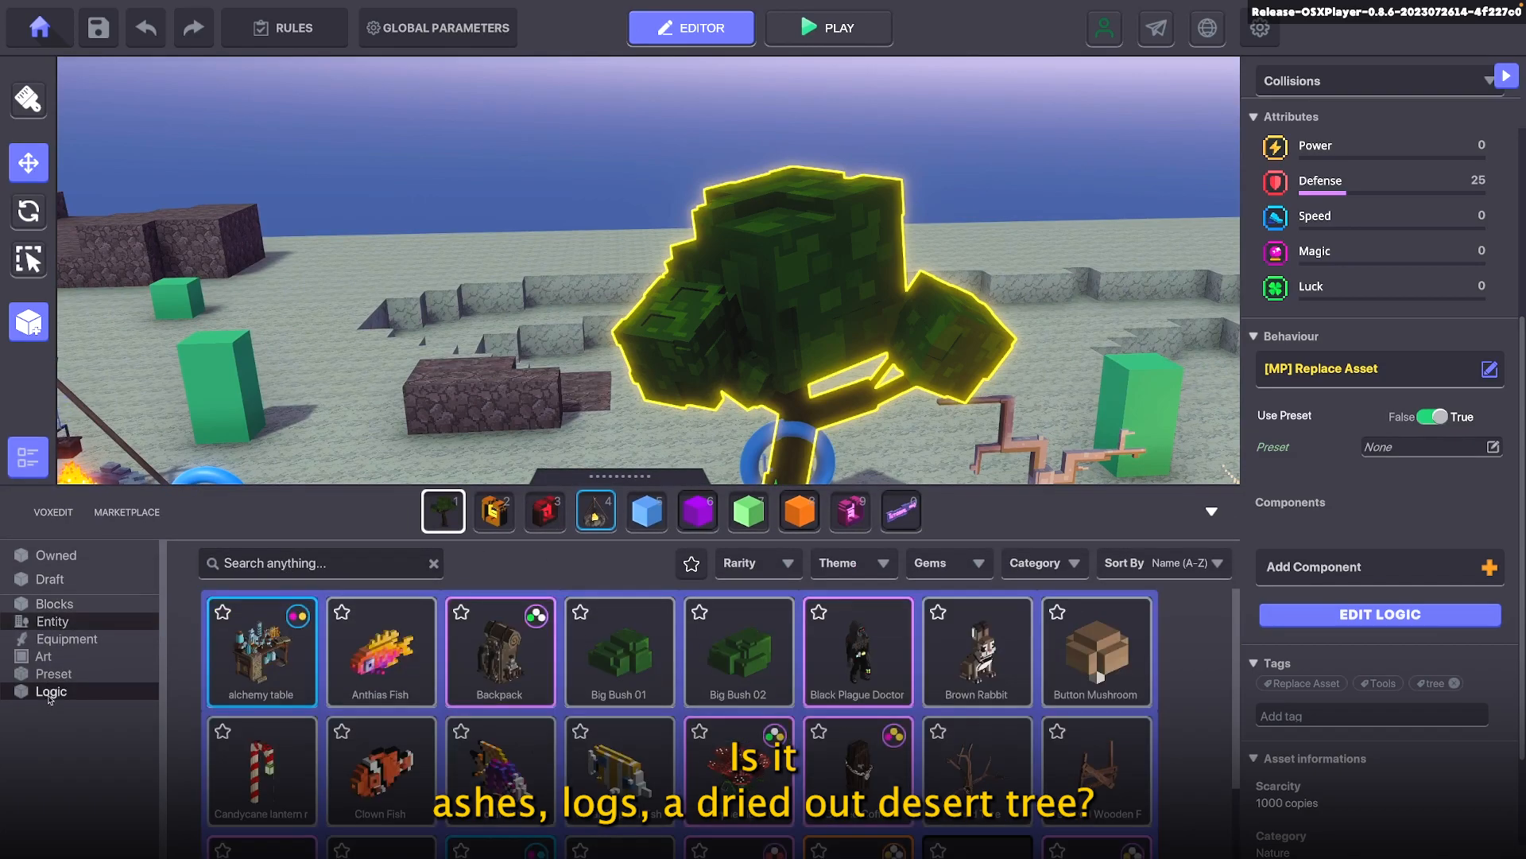
left_click(290, 568)
type("dead")
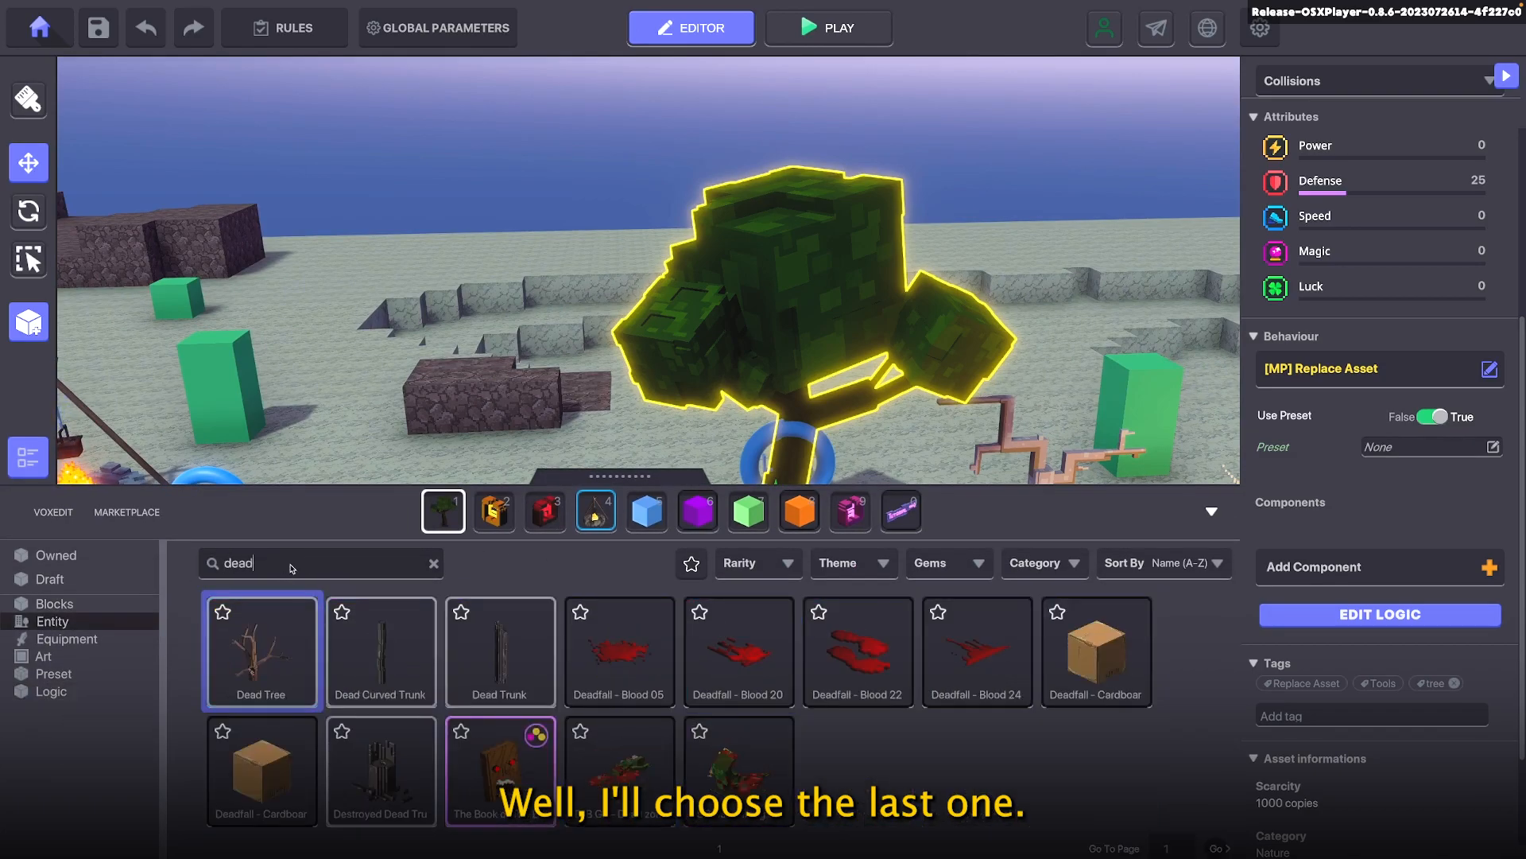
left_click(389, 658)
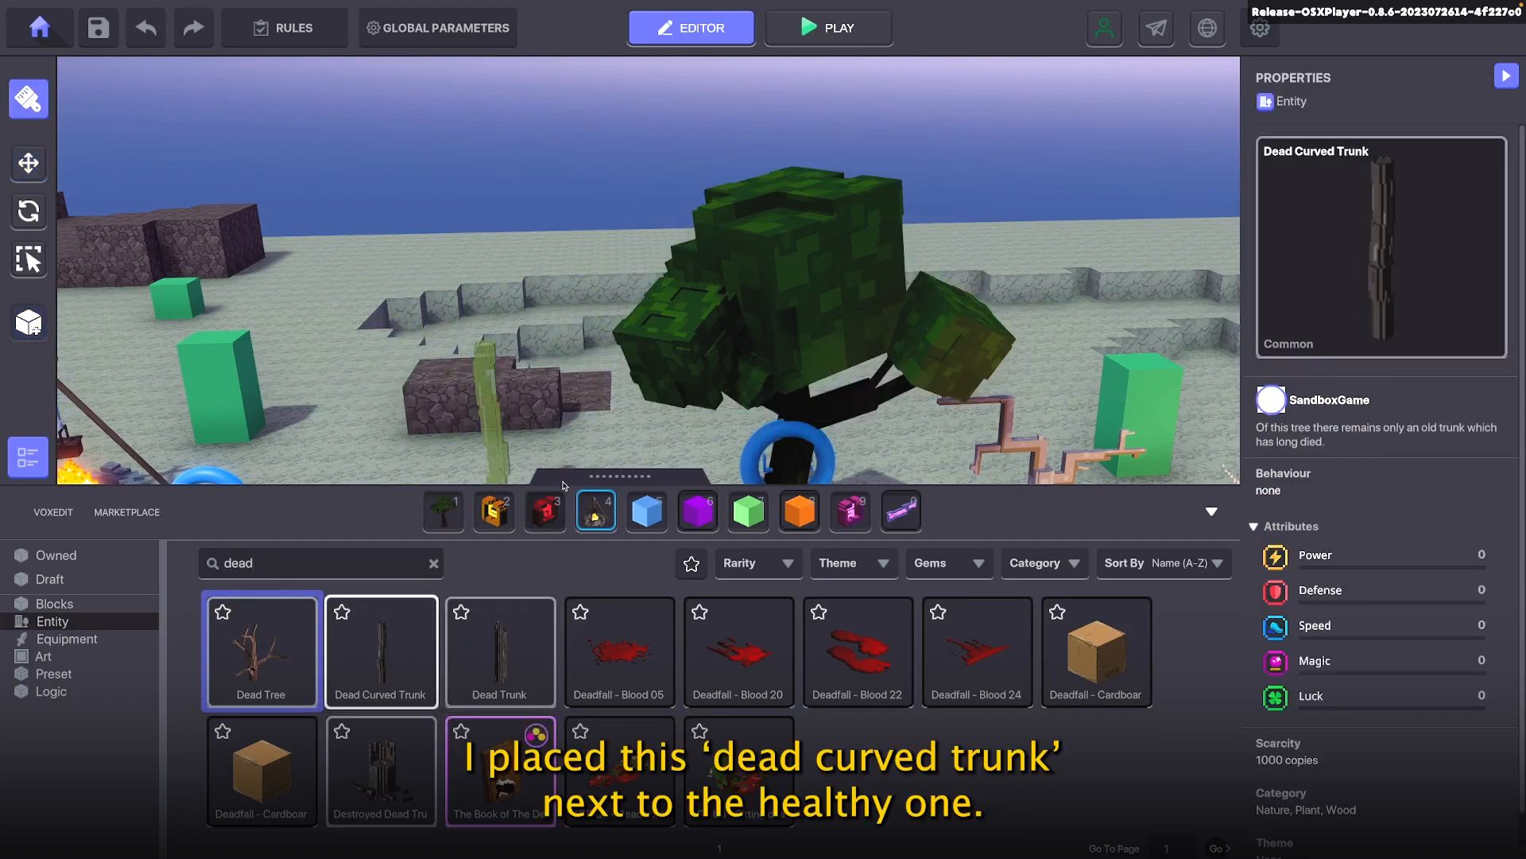
Place the Dead Curved Trunk on the ground beside the healthy tree and shift it along X to about 29.68
left_click_drag(602, 484, 608, 418)
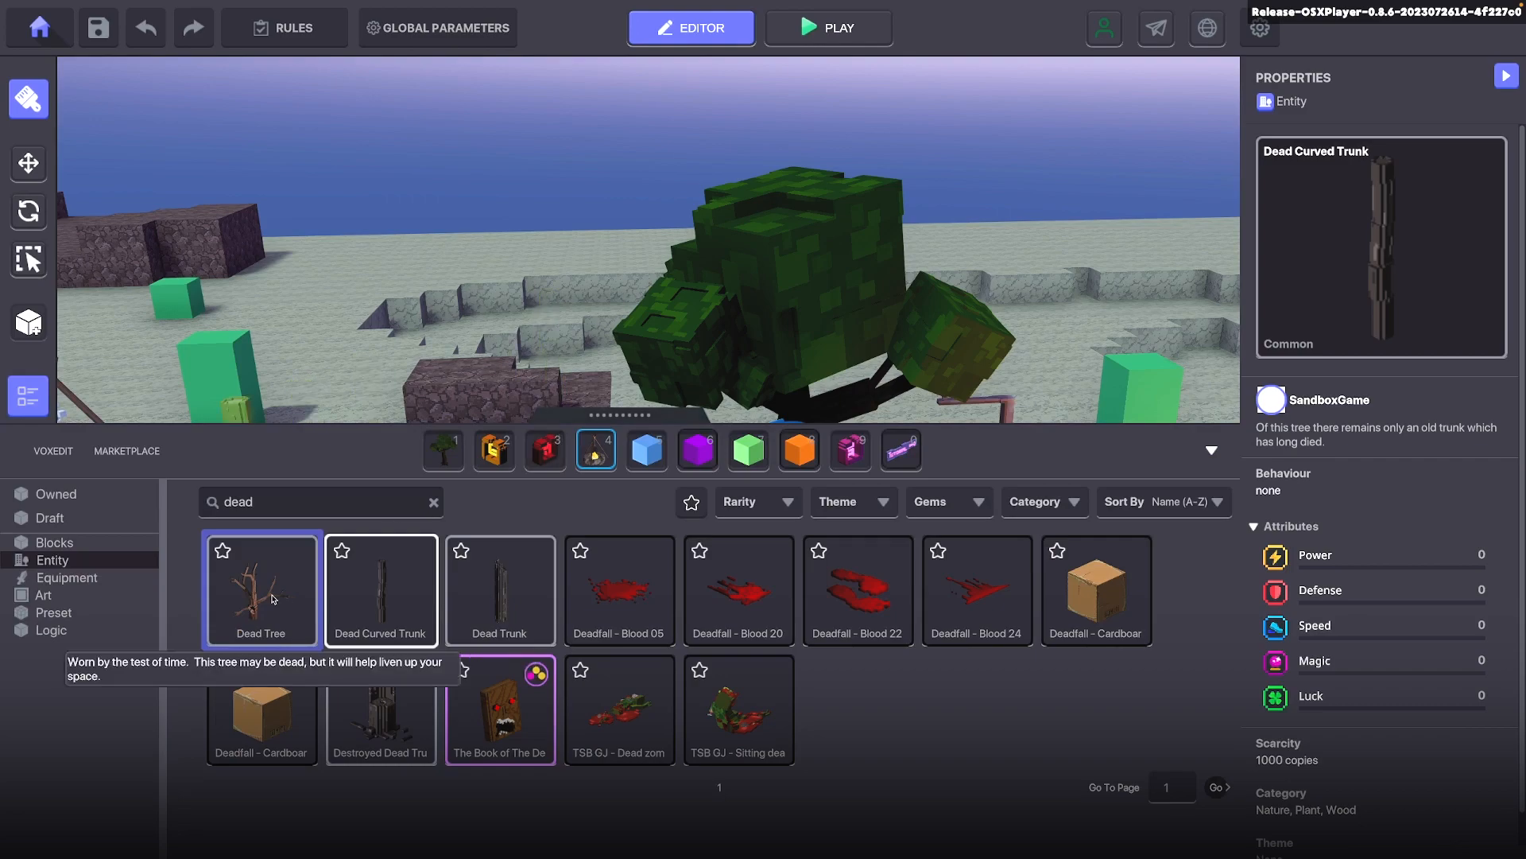
left_click(261, 592)
left_click(381, 593)
left_click_drag(572, 452, 576, 656)
left_click(572, 625)
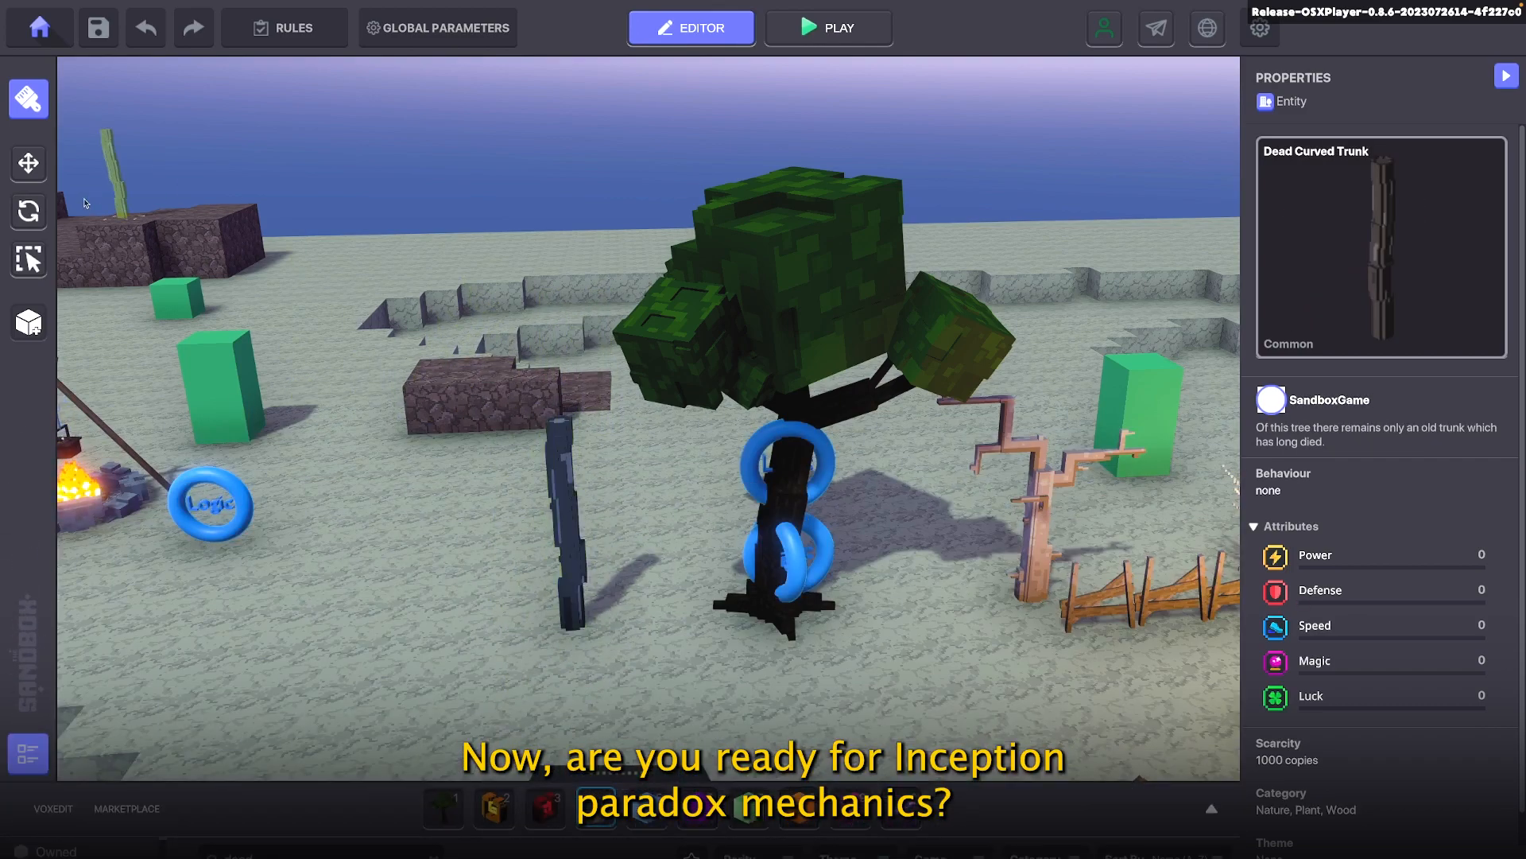
left_click(24, 168)
left_click(584, 562)
left_click_drag(458, 634, 430, 634)
Give the Dead Curved Trunk the [MP] Replace Asset behaviour with Use Preset set to True
scroll(1291, 505, "down", 1)
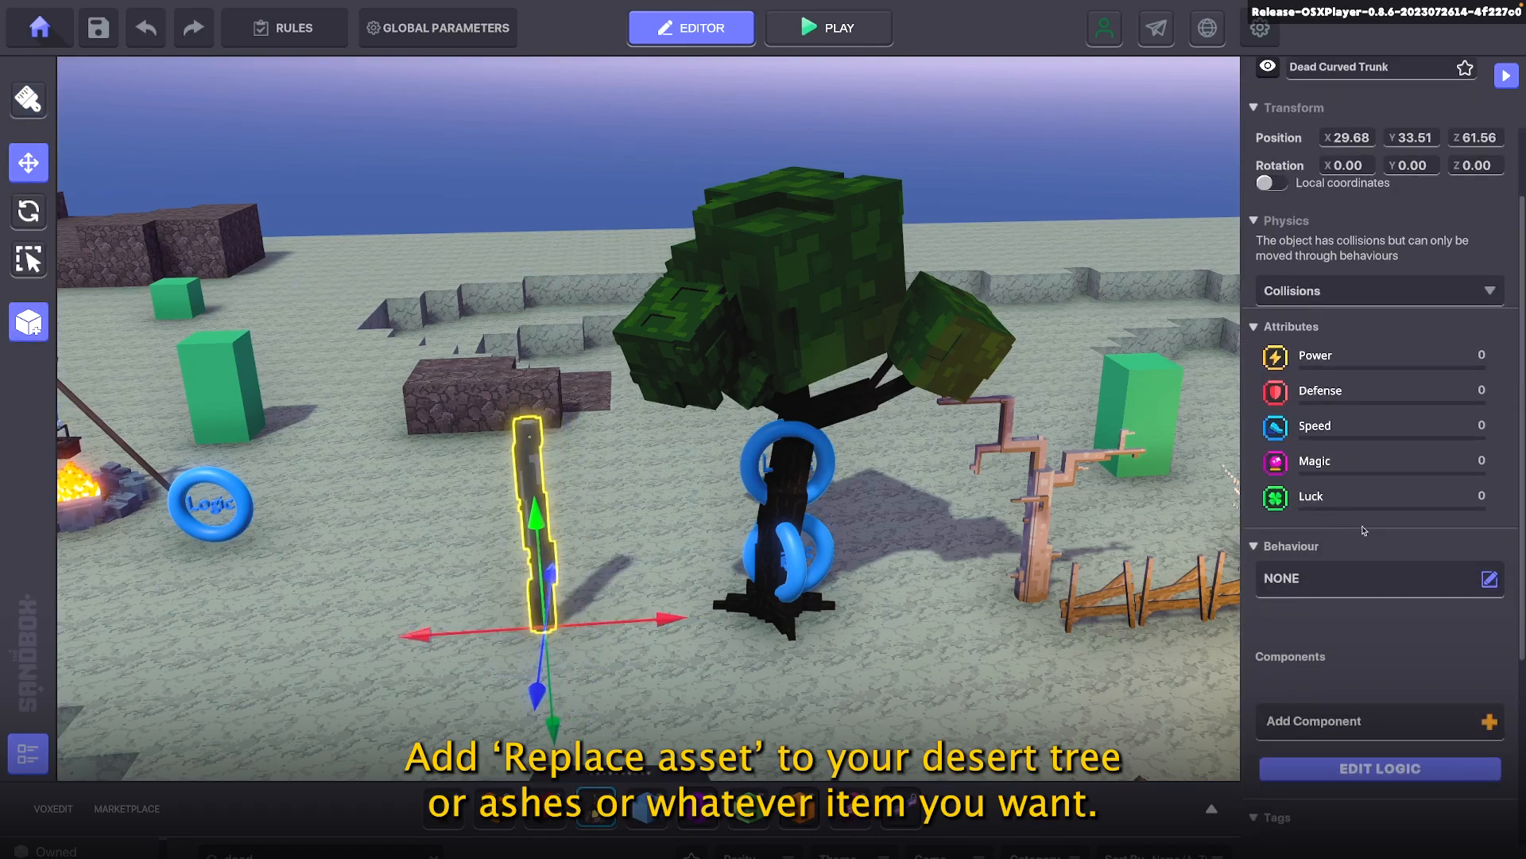
left_click(1346, 585)
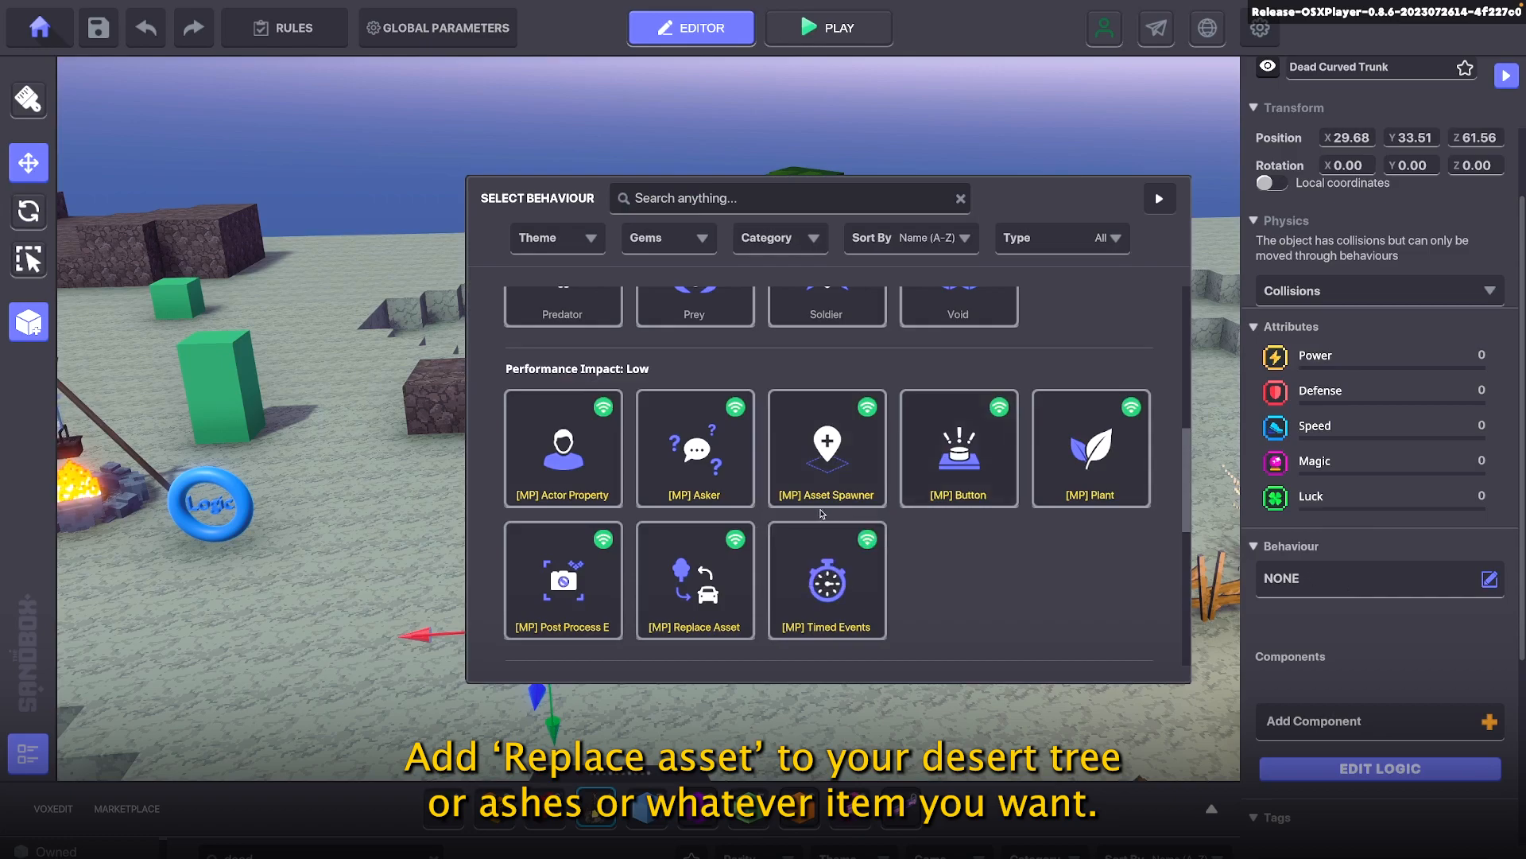
left_click(694, 588)
scroll(1426, 554, "down", 1)
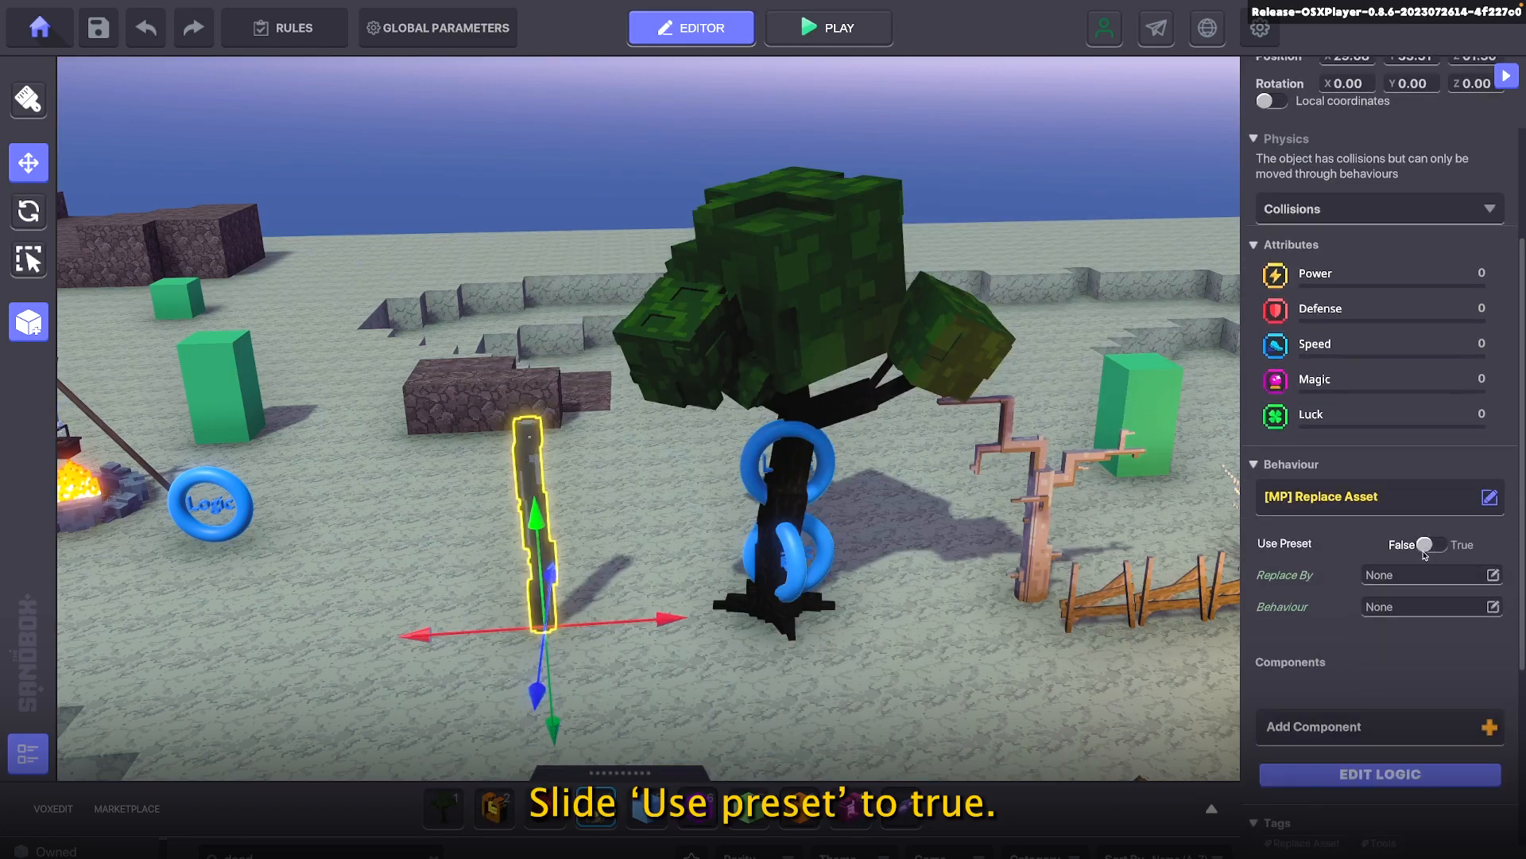
left_click(1426, 548)
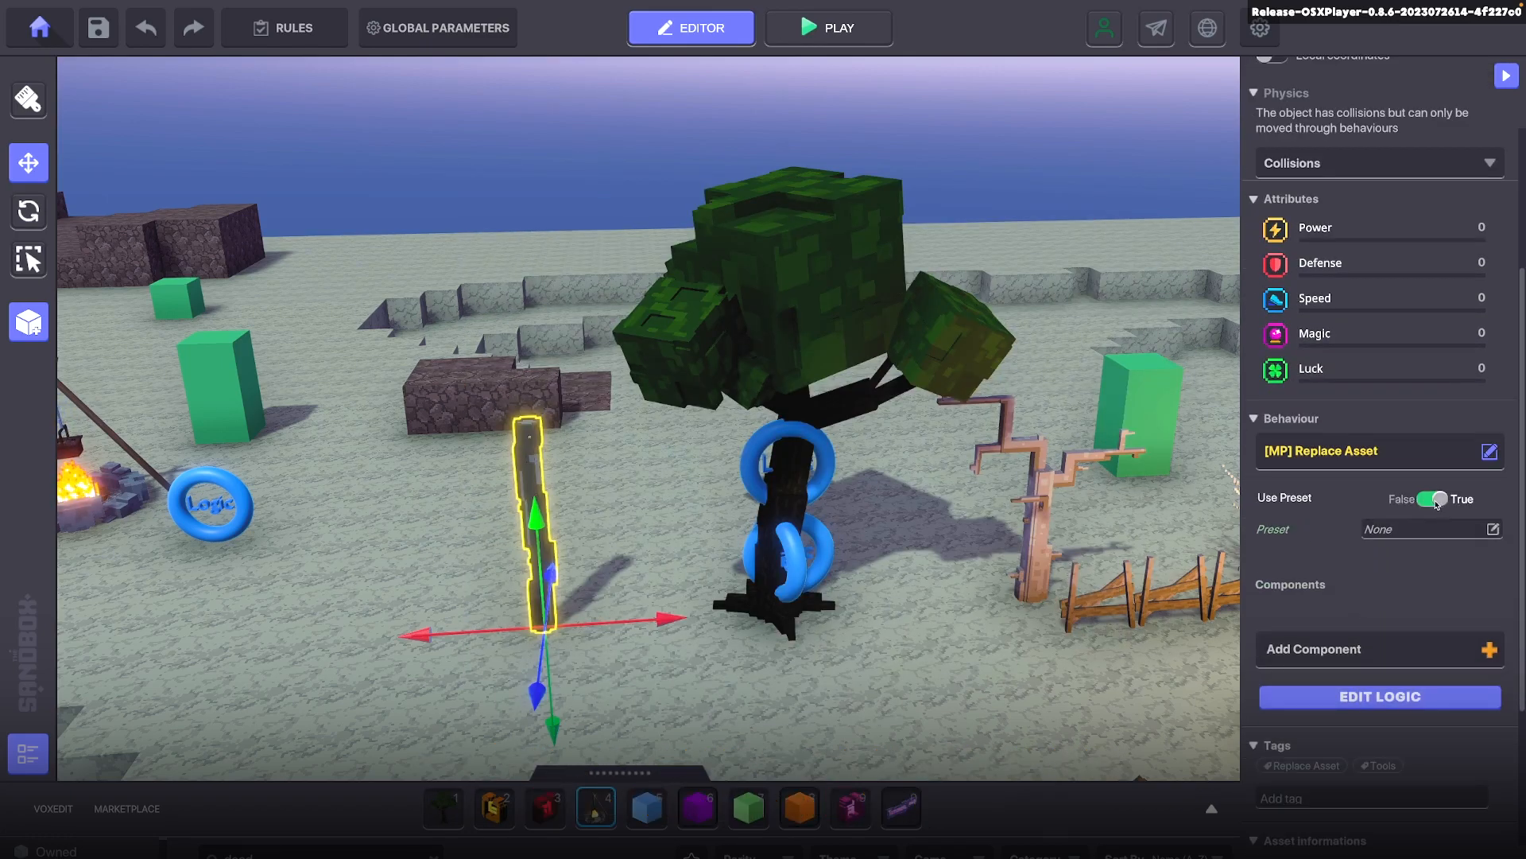
In the trunk's full logic, remove the Trigger message and make grow the required message instead of Interact
left_click(1373, 699)
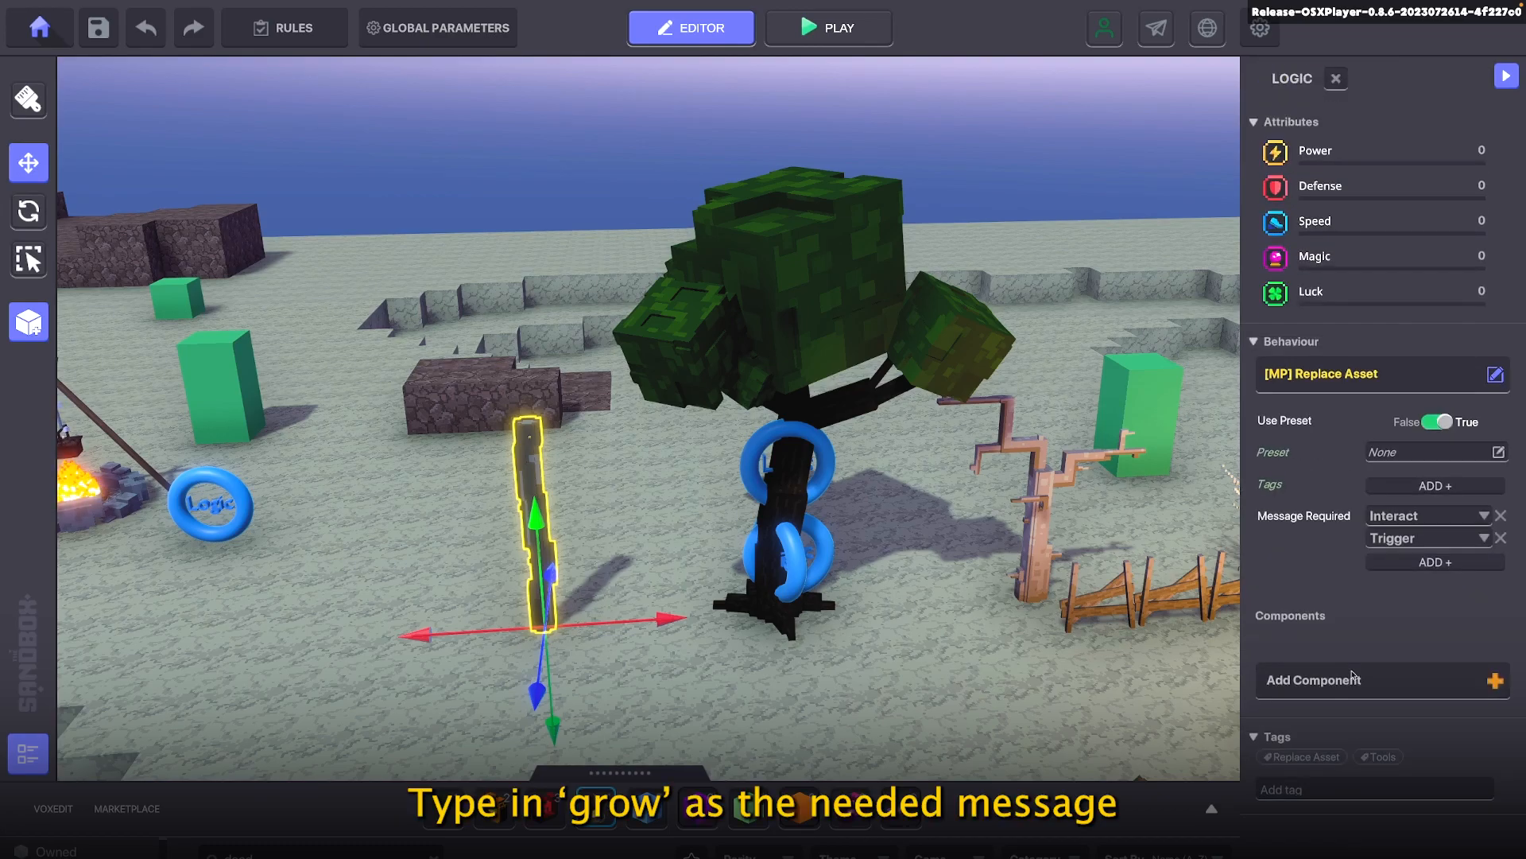
left_click(1501, 538)
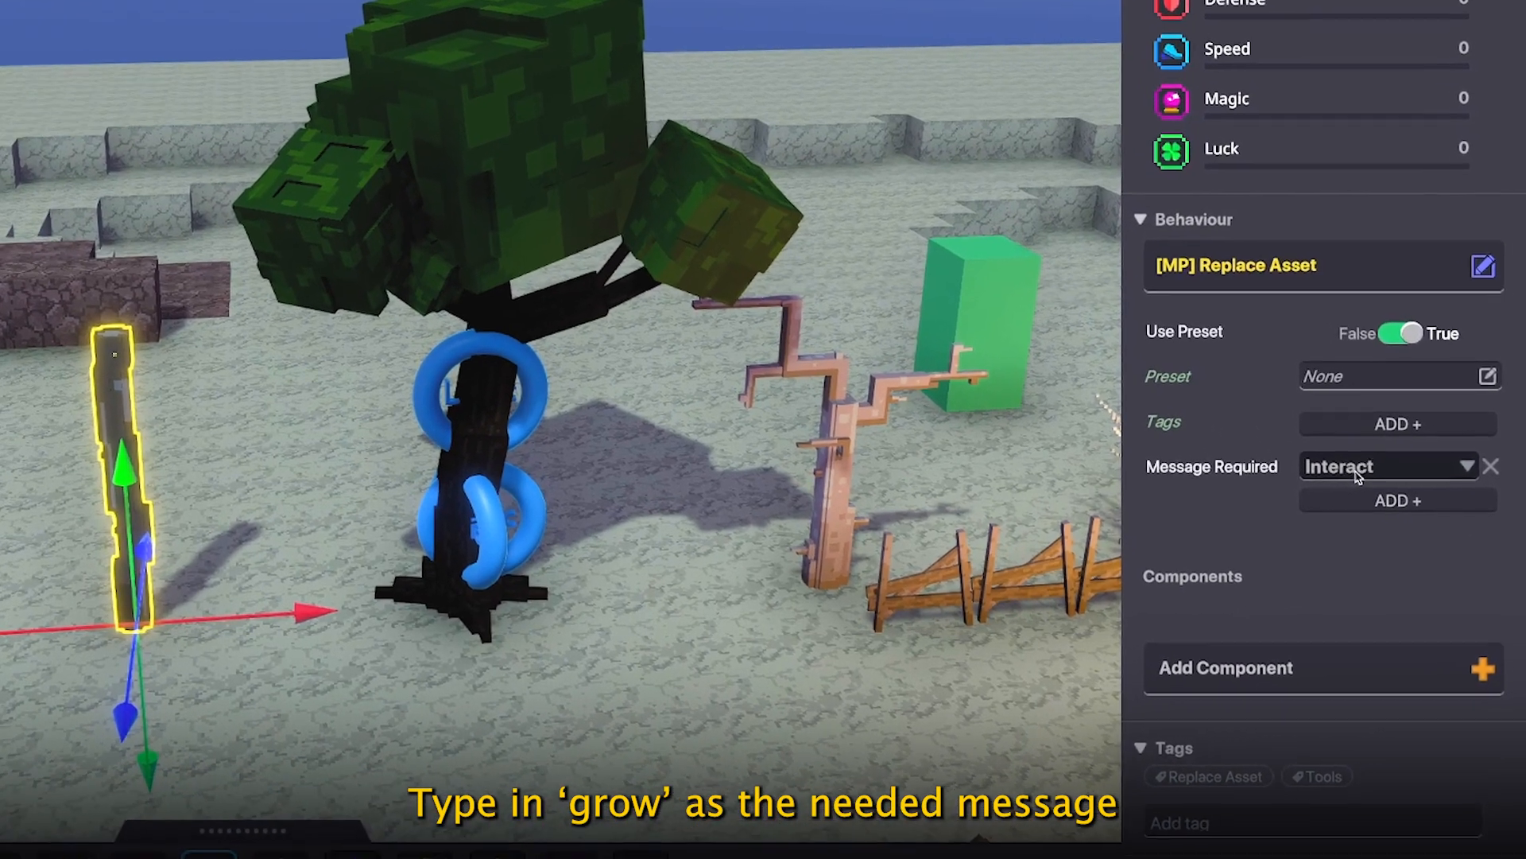
left_click(1406, 518)
type("grow")
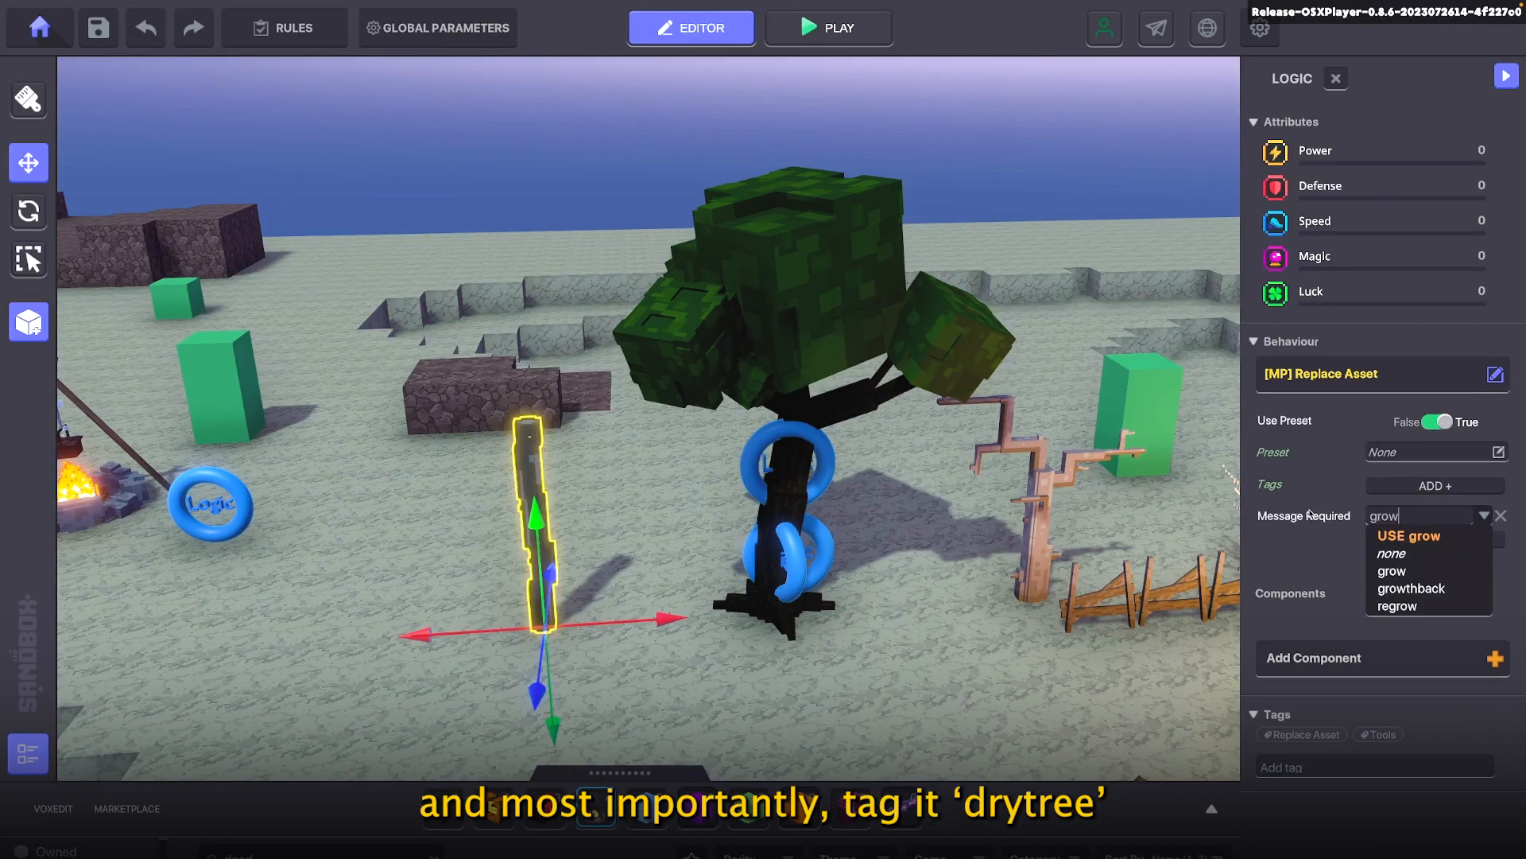
key("Return")
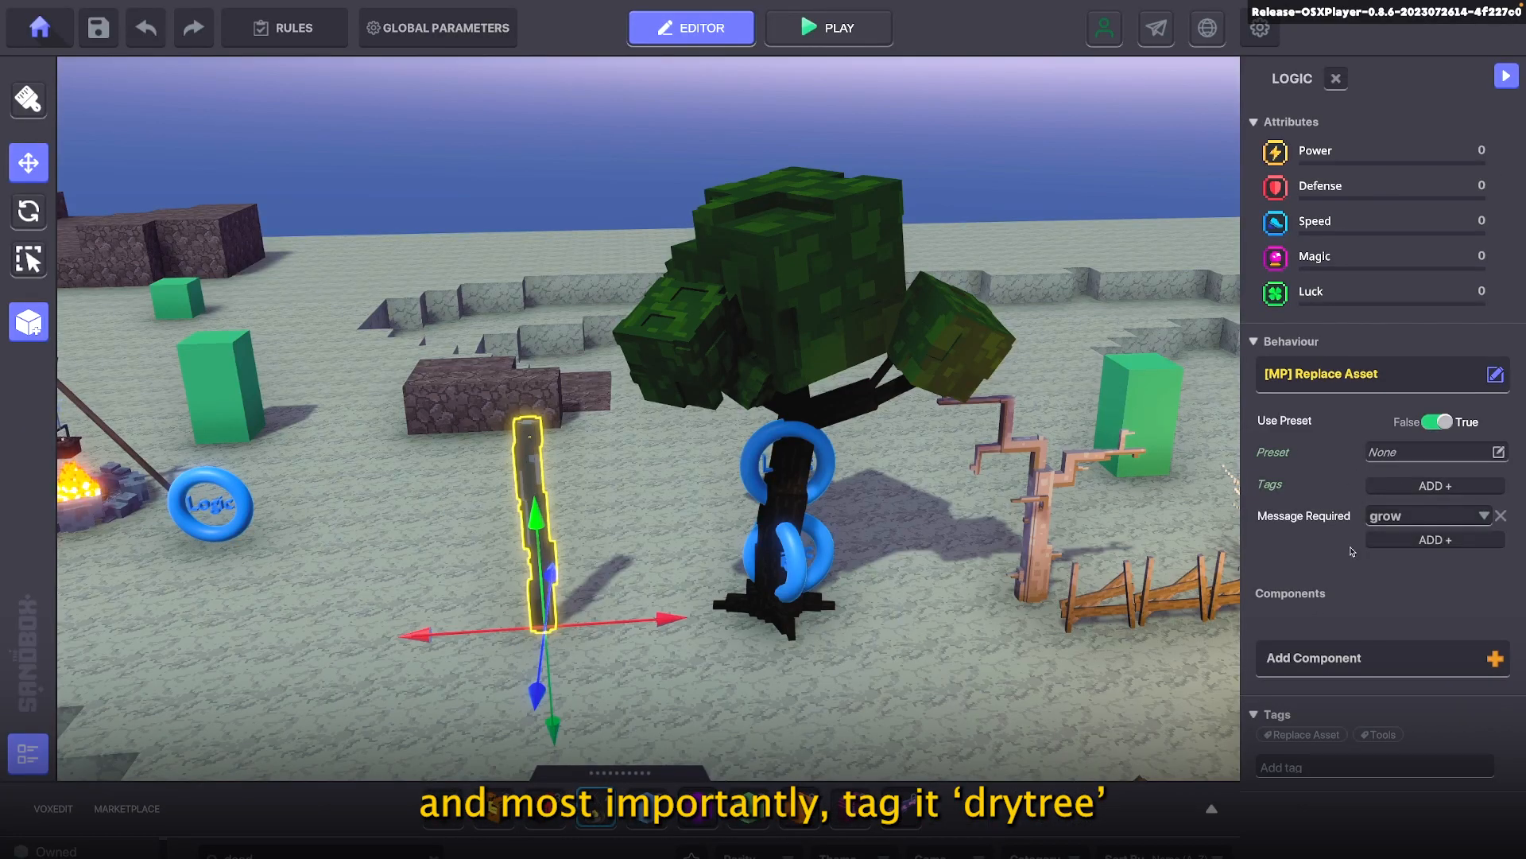
Add the tag drytree to the Dead Curved Trunk
left_click(1284, 768)
type("drytree")
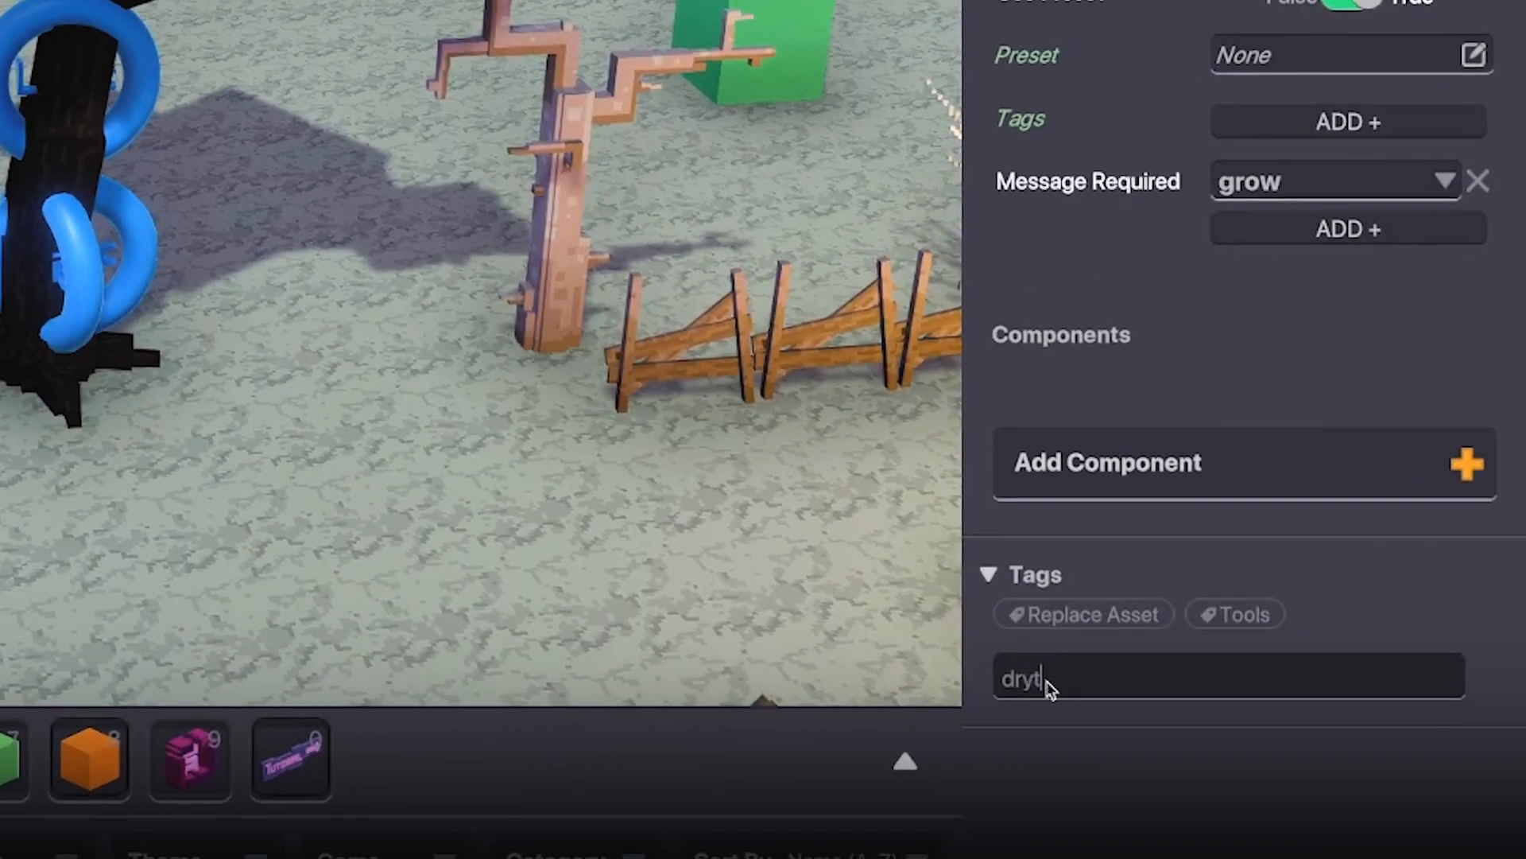
key("Return")
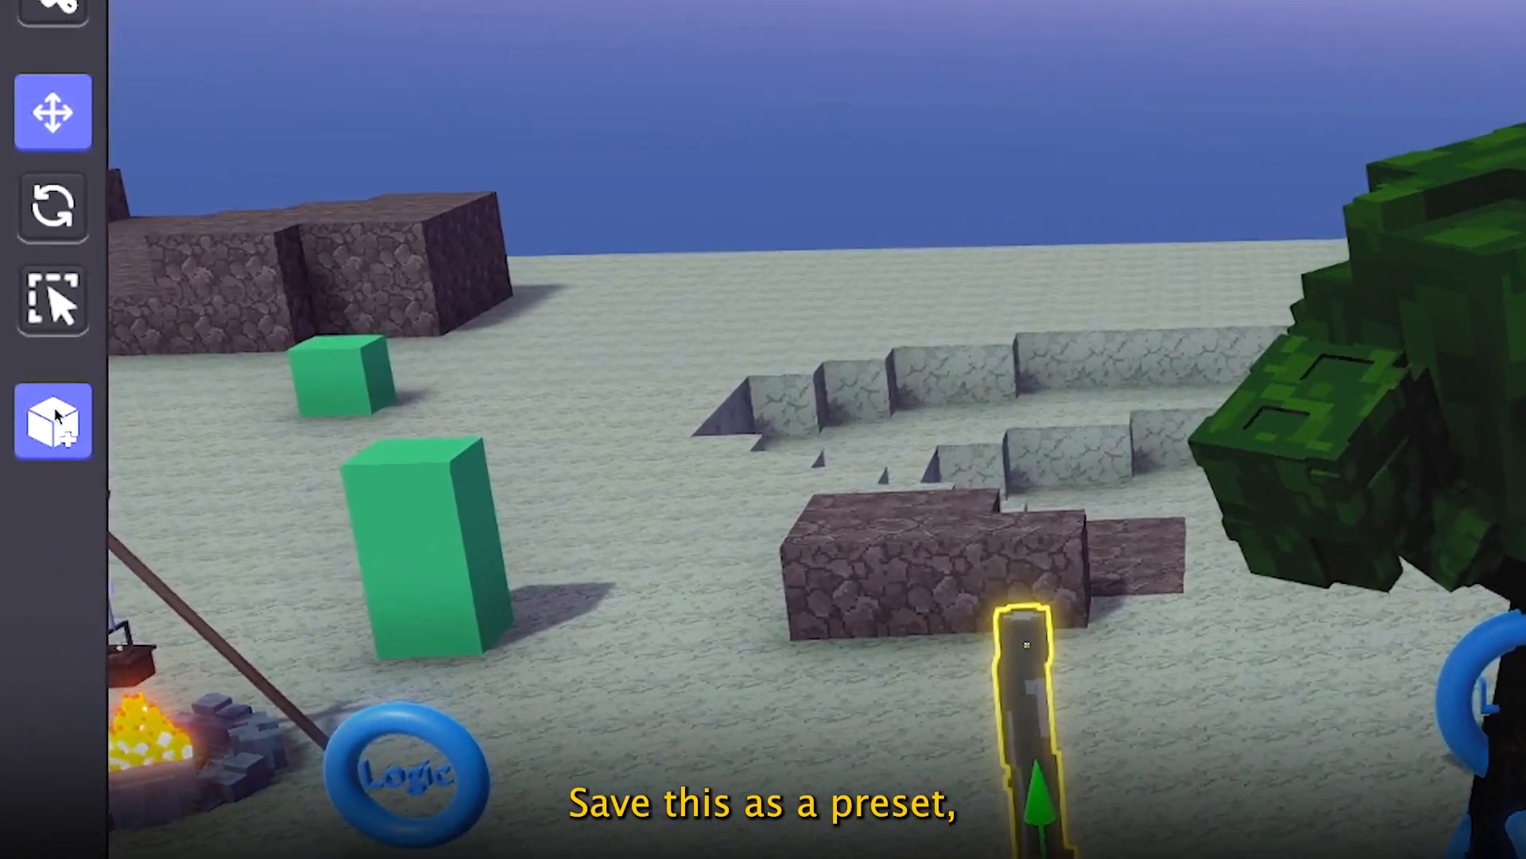
Save the Dead Curved Trunk as a new preset named BurnedTree
left_click(56, 415)
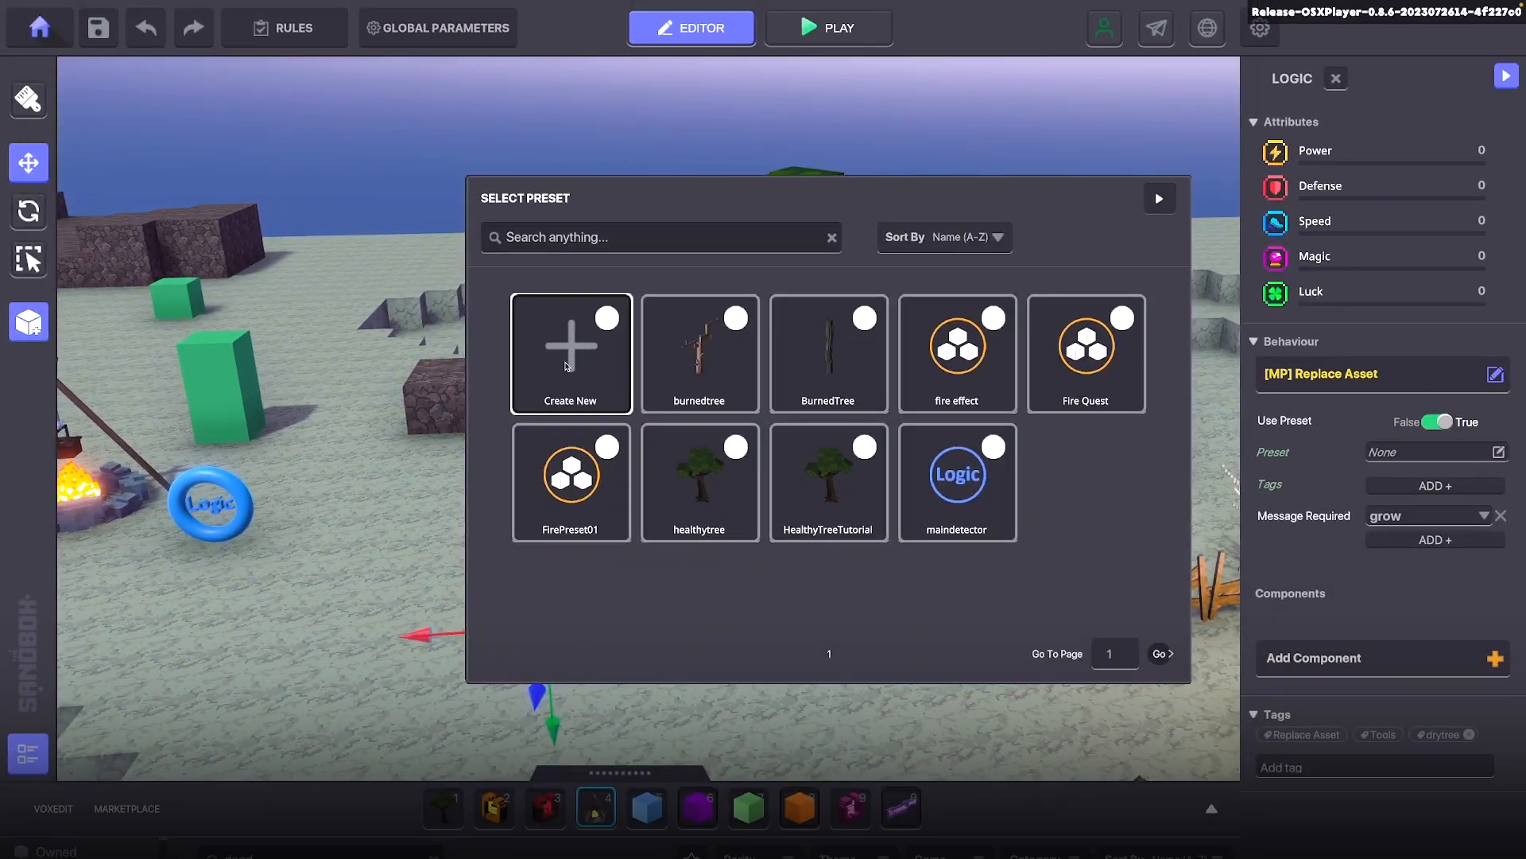
left_click(565, 367)
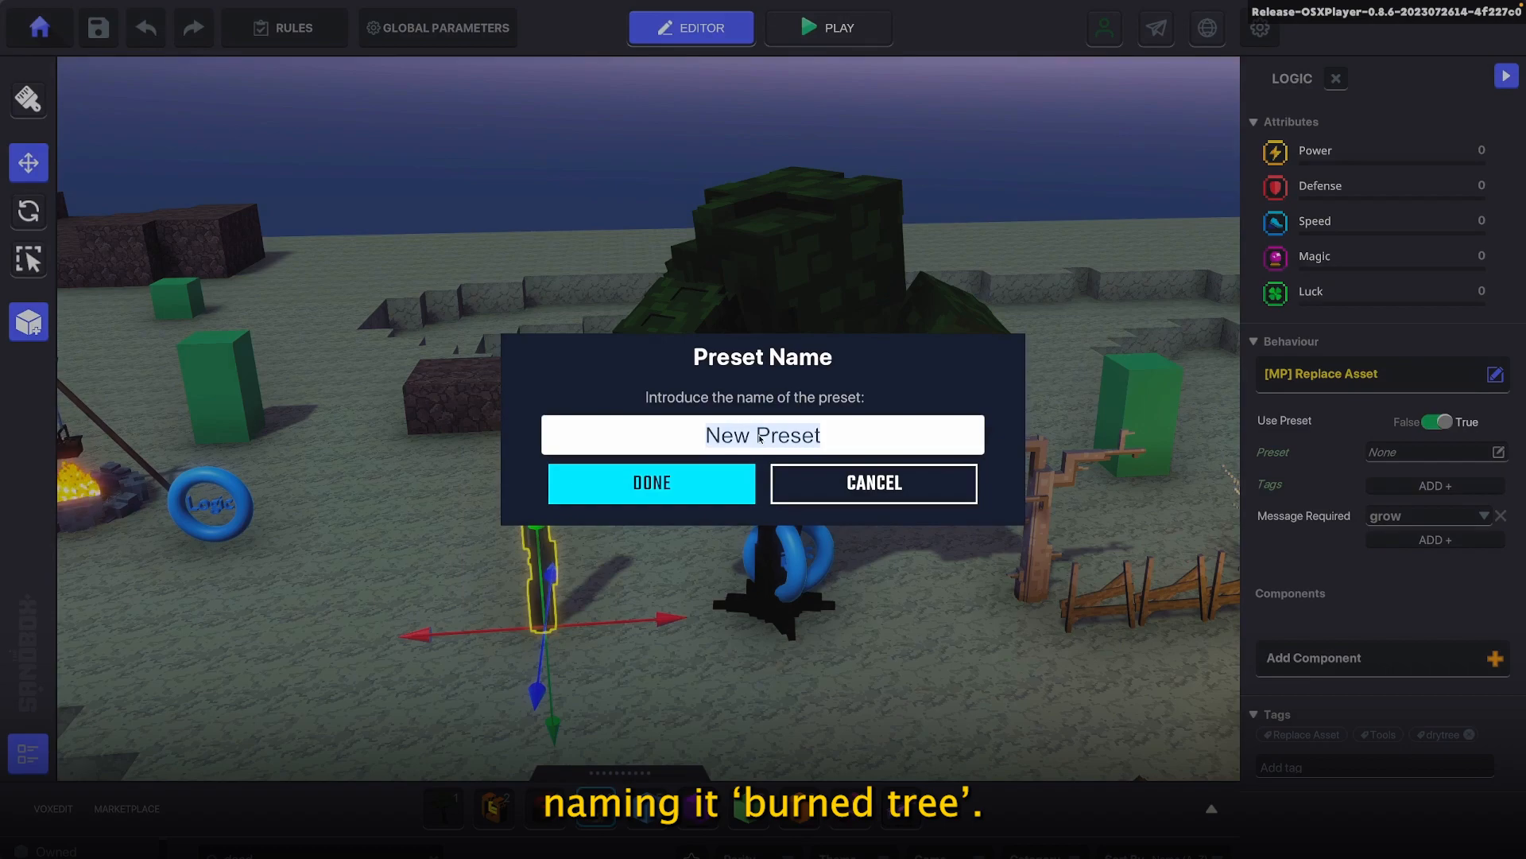
type("BurnedTree")
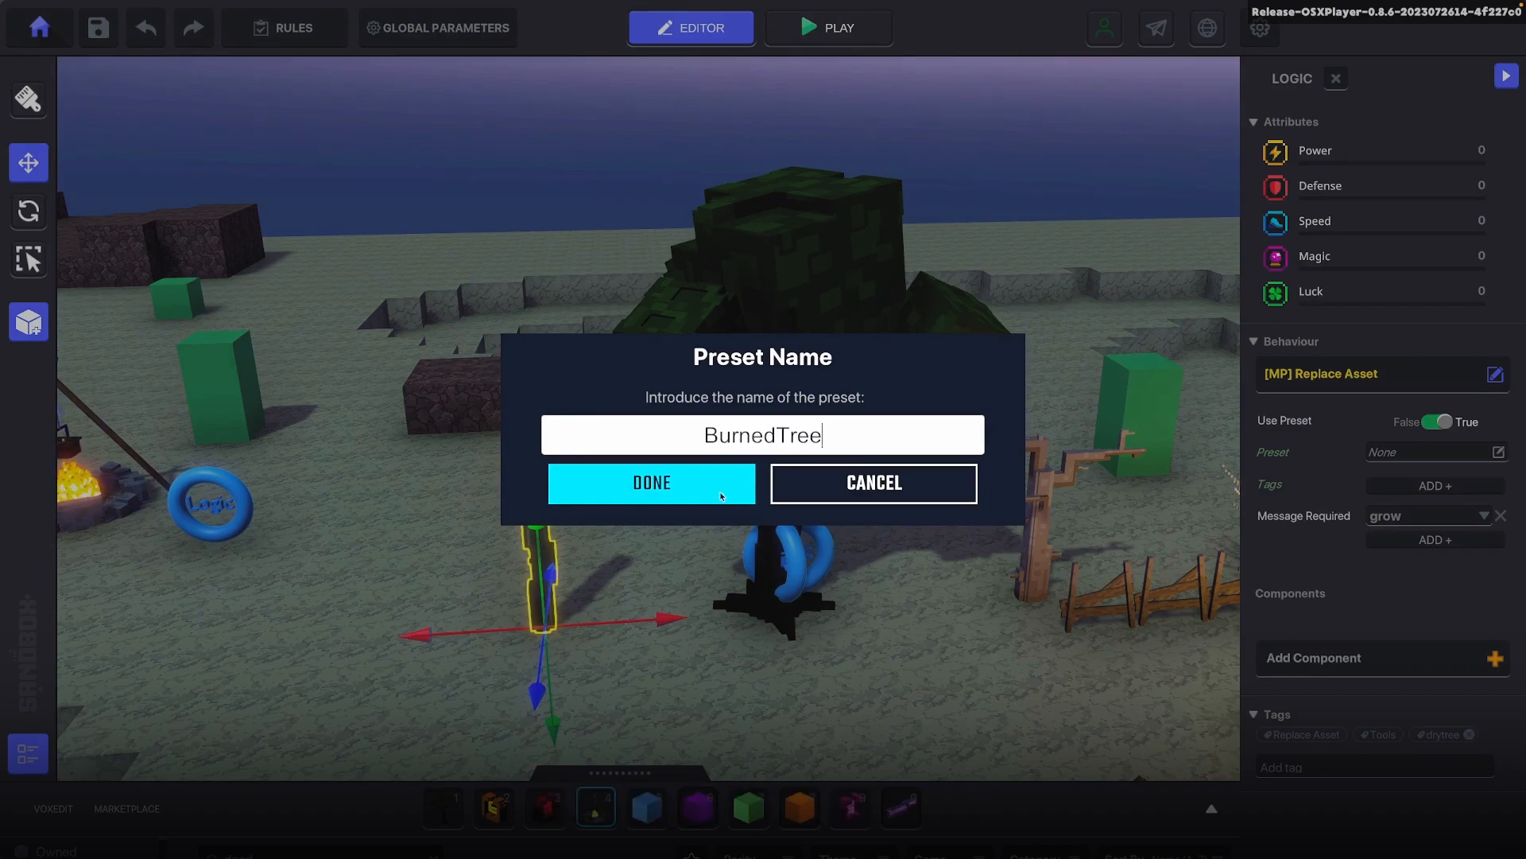
left_click(680, 493)
Set the Replace Asset preset of the healthy oak tree to the second BurnedTree preset
left_click(835, 375)
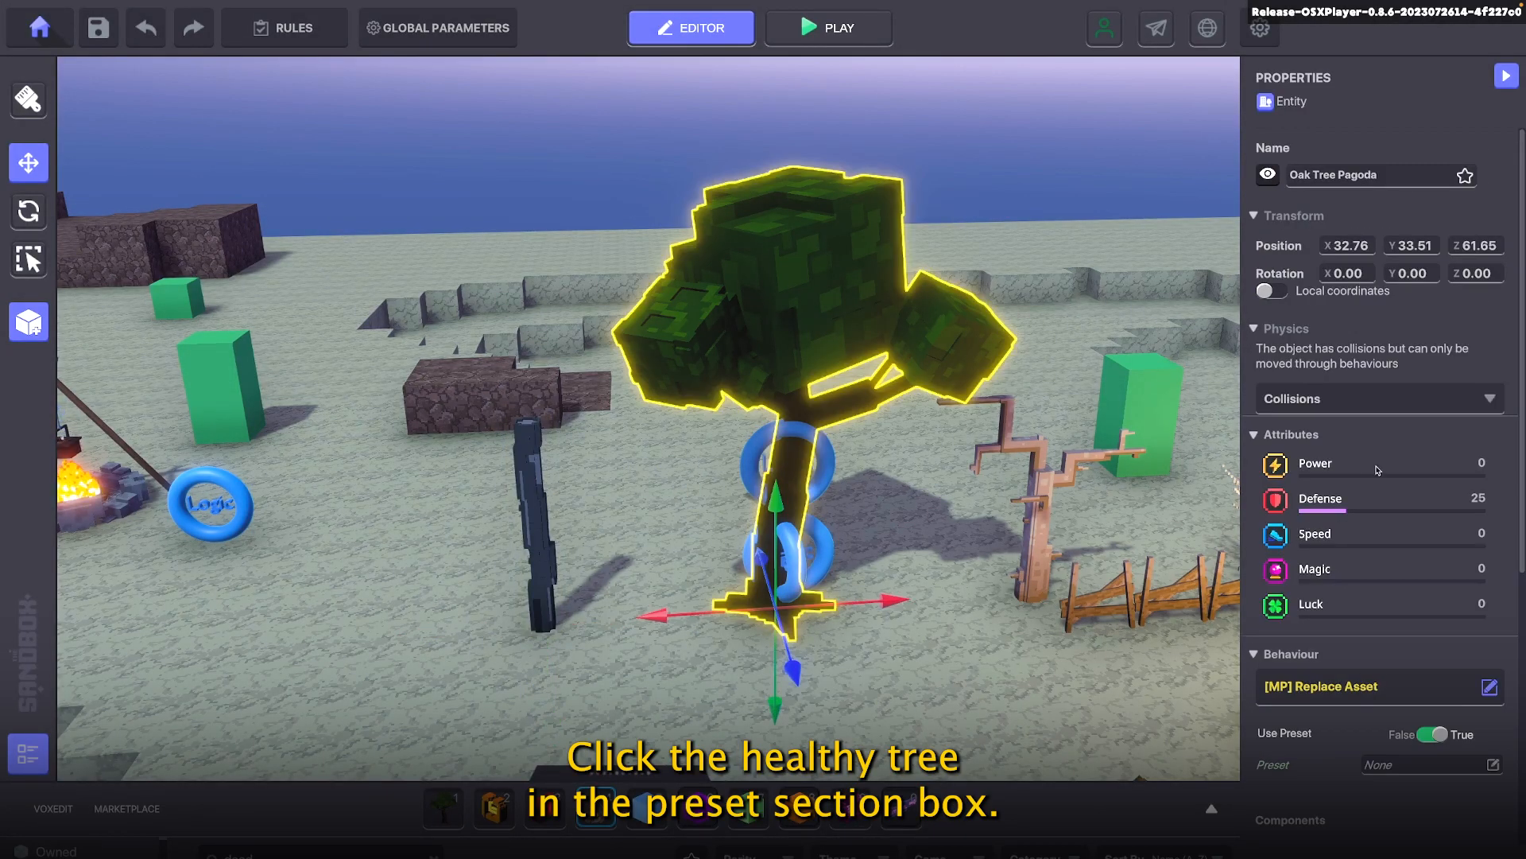
scroll(1379, 469, "down", 3)
left_click(1406, 569)
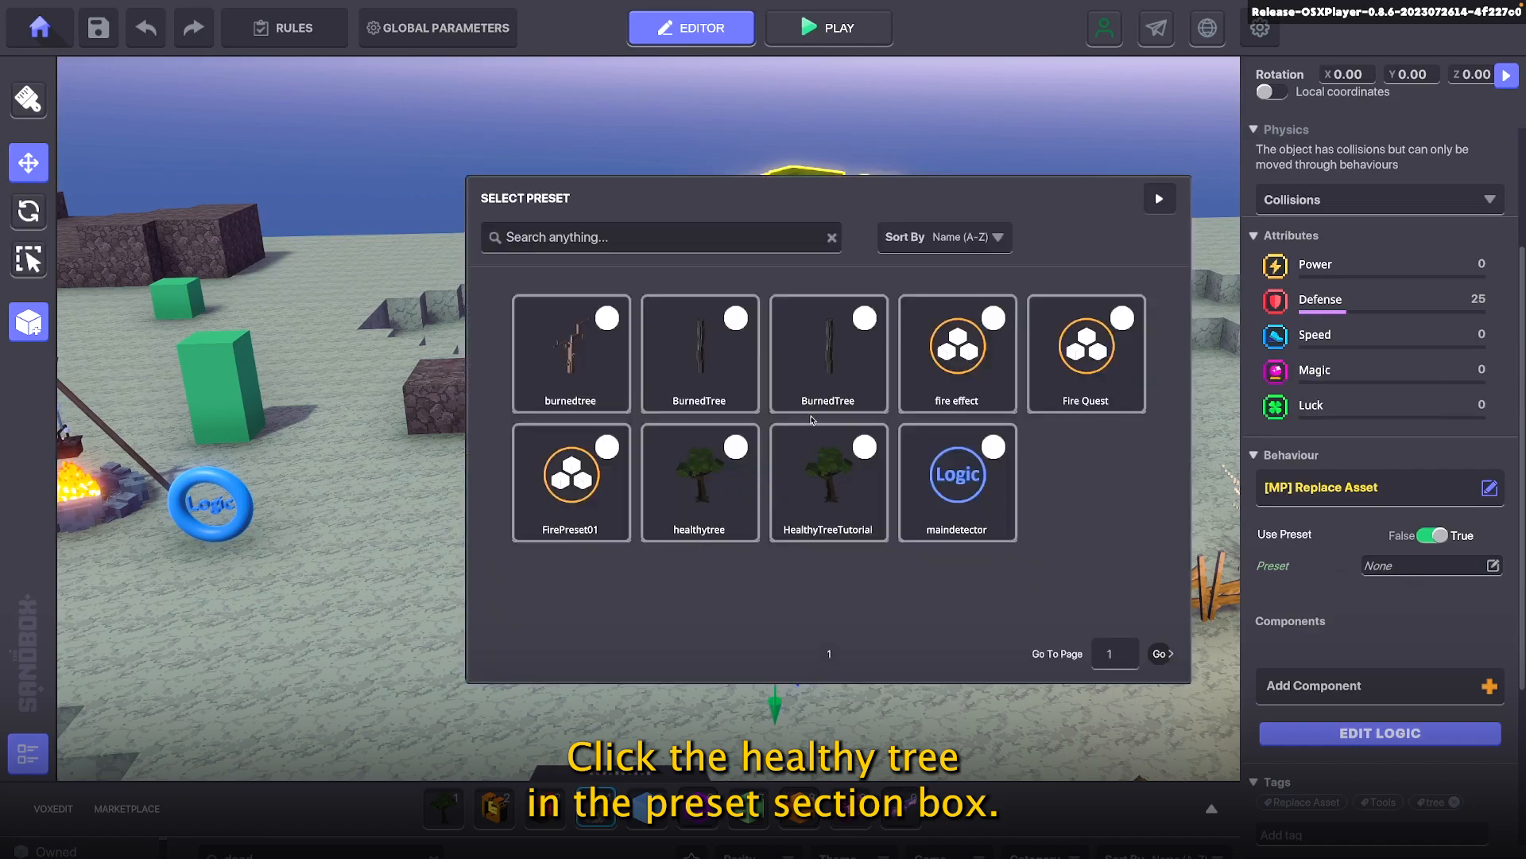
left_click(807, 353)
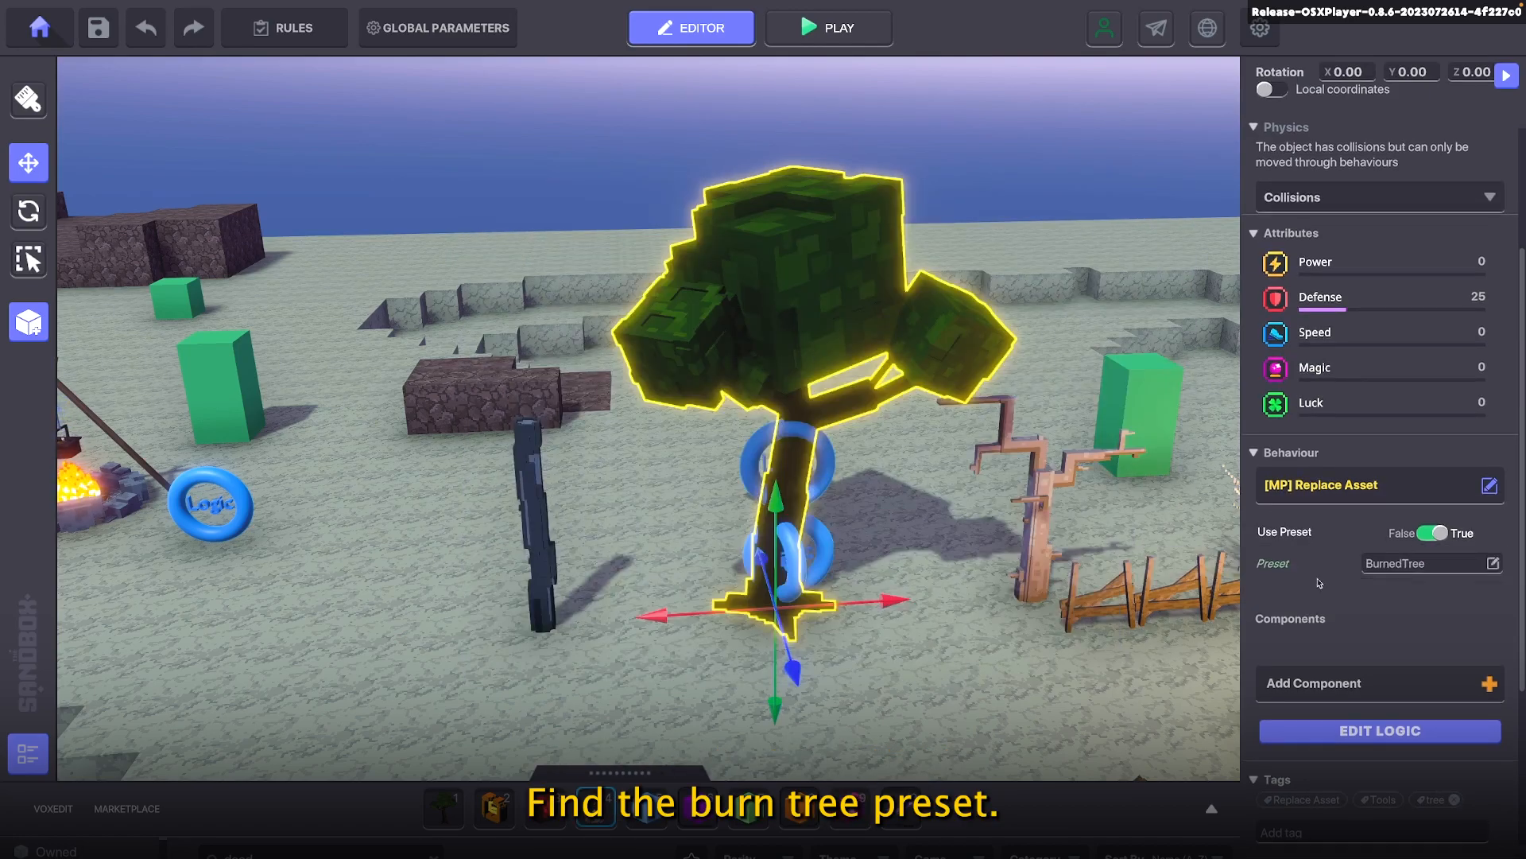
scroll(1315, 573, "down", 1)
scroll(1422, 650, "down", 3)
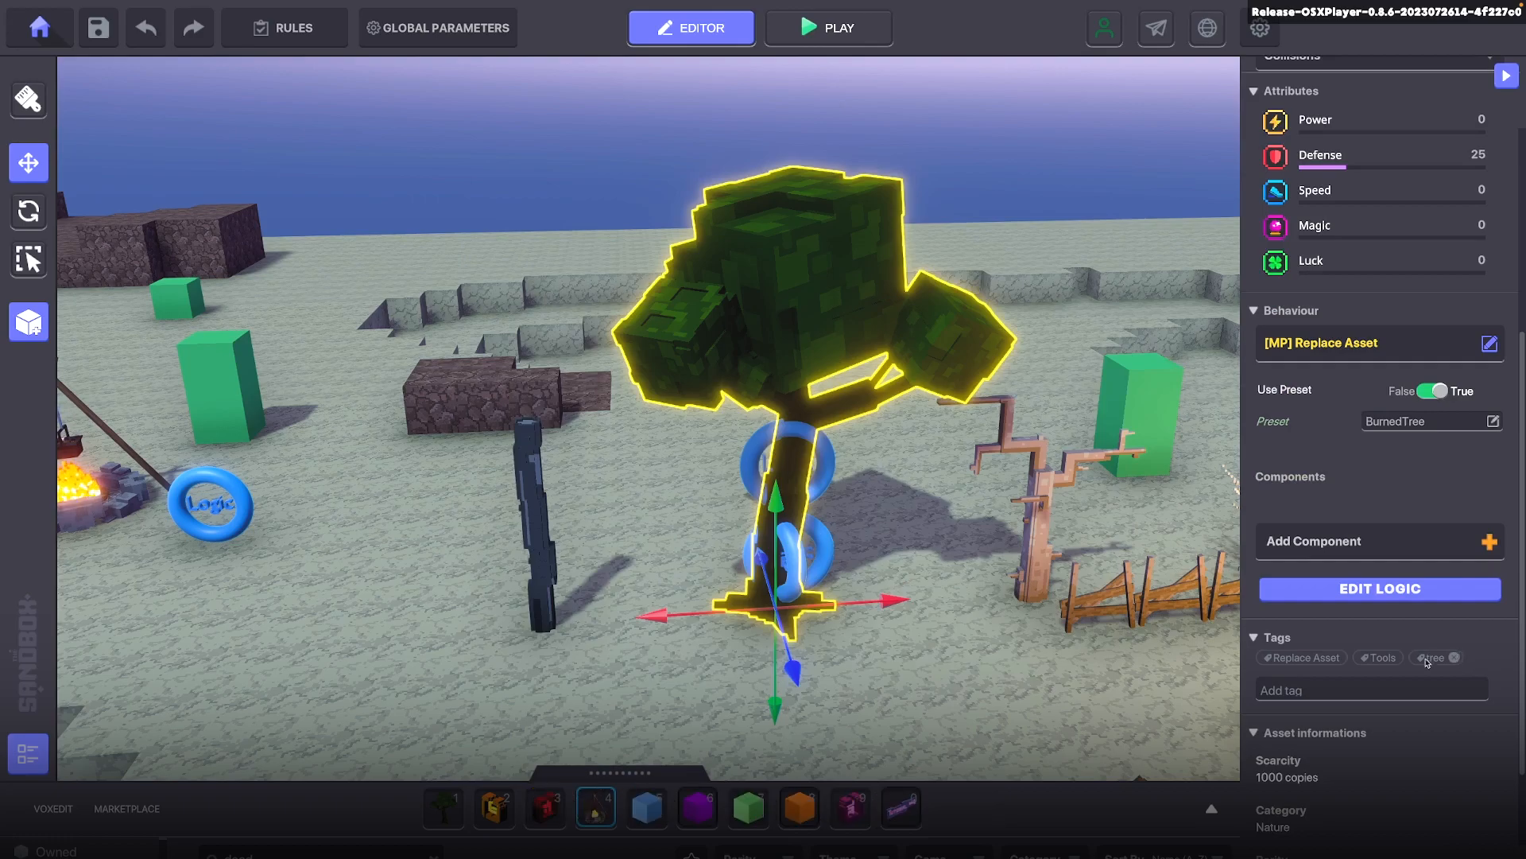
scroll(1391, 503, "up", 1)
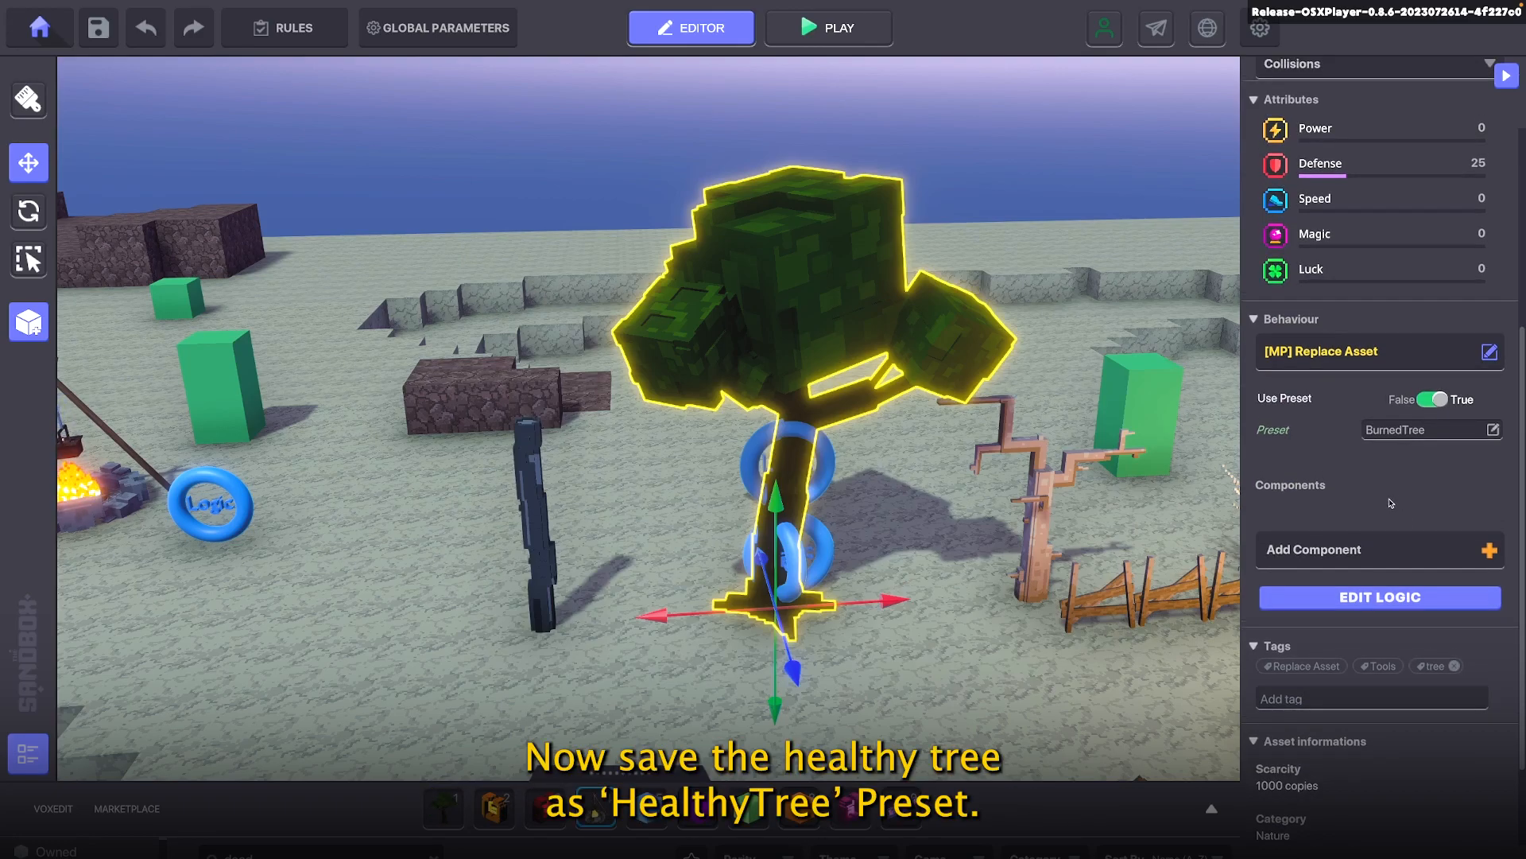
Save the healthy oak tree over the HealthyTreeTutorial preset under the name HealthyTree
key("p")
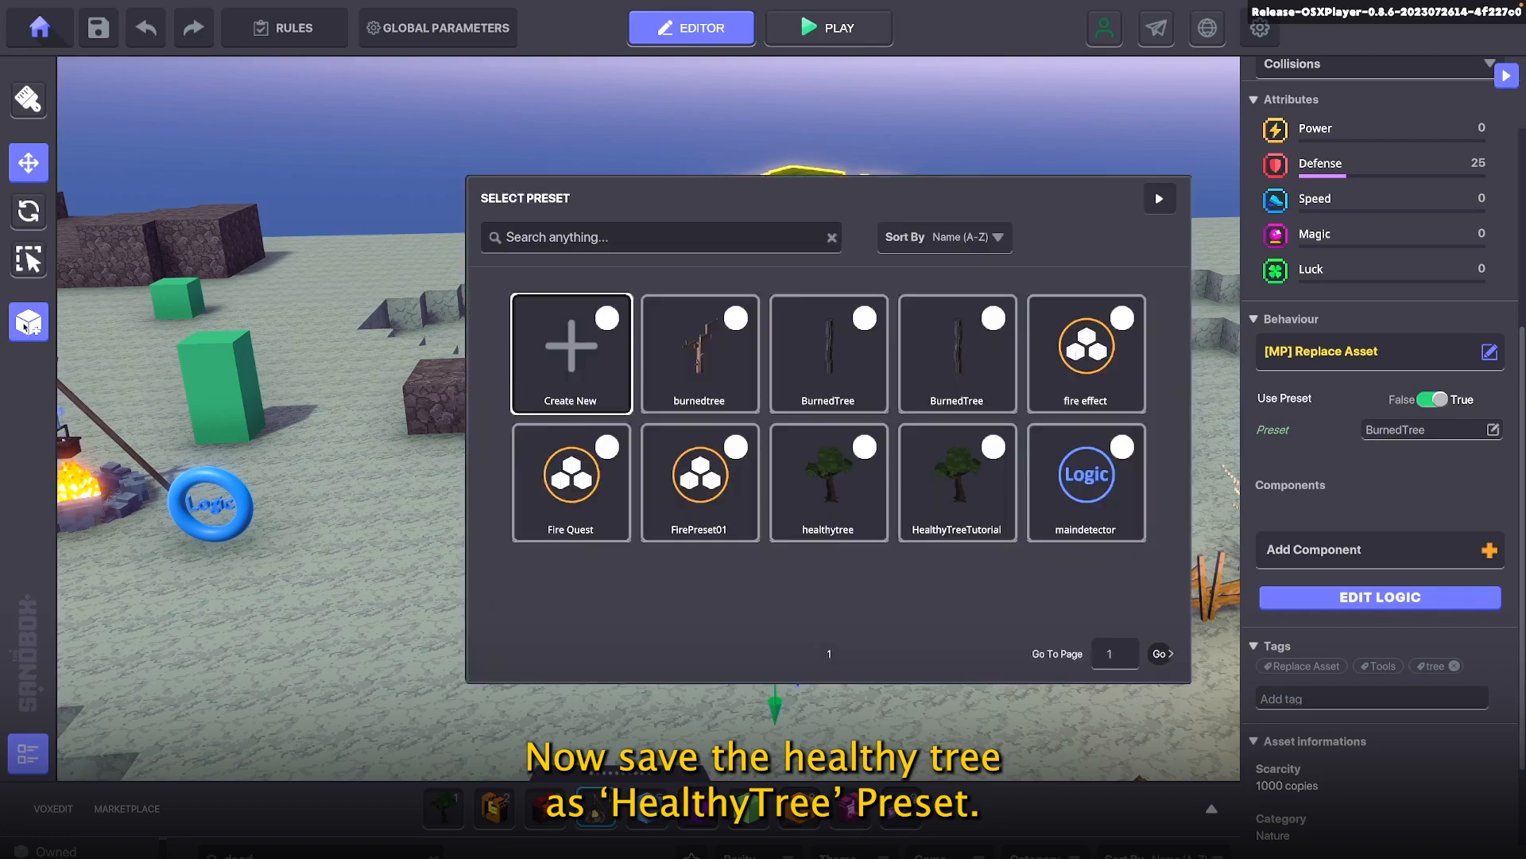
left_click(571, 353)
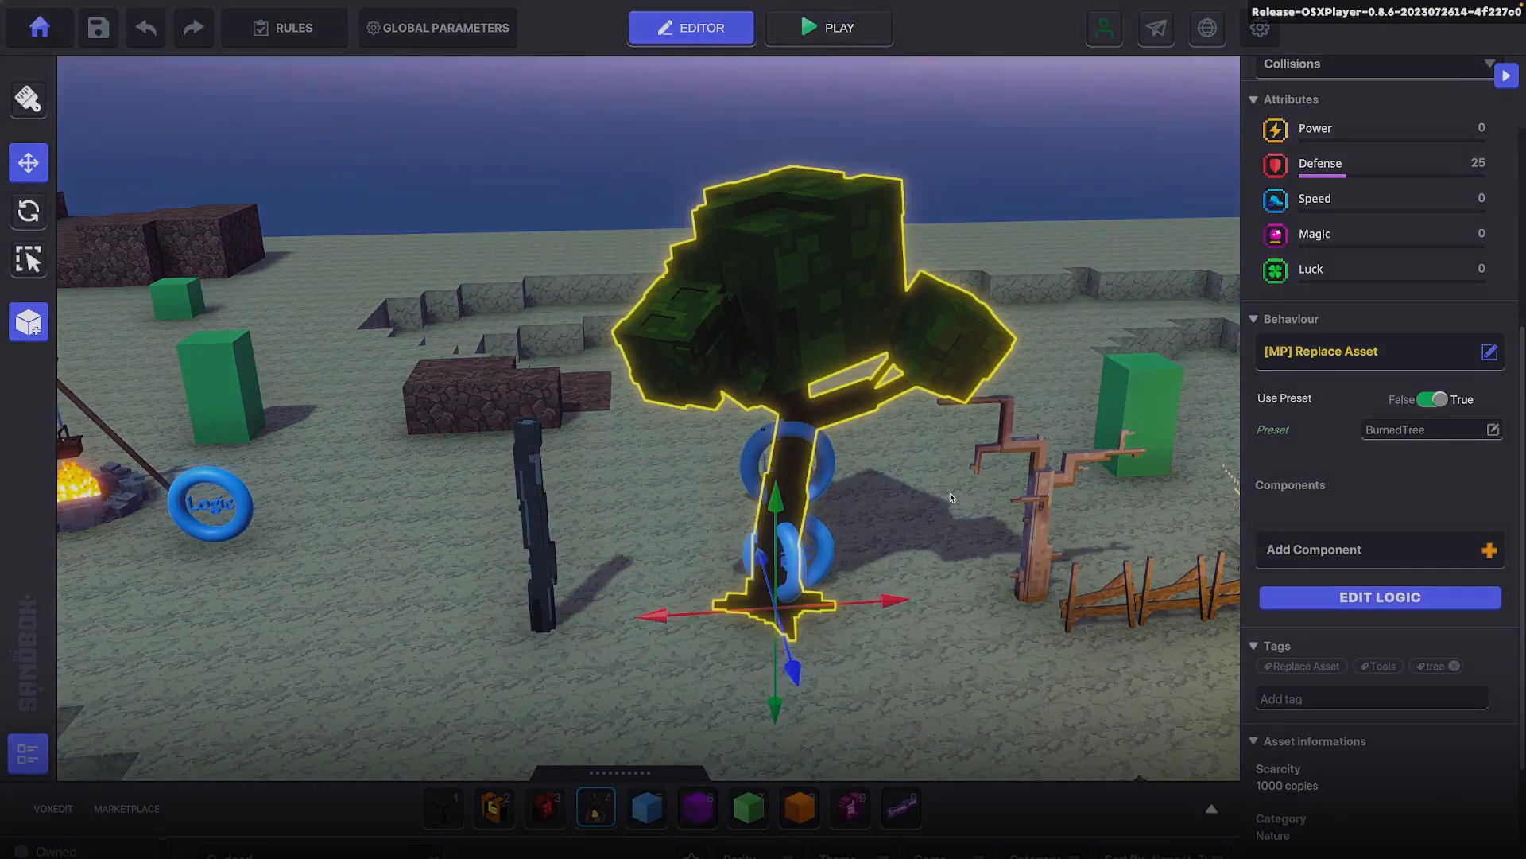
left_click(747, 437)
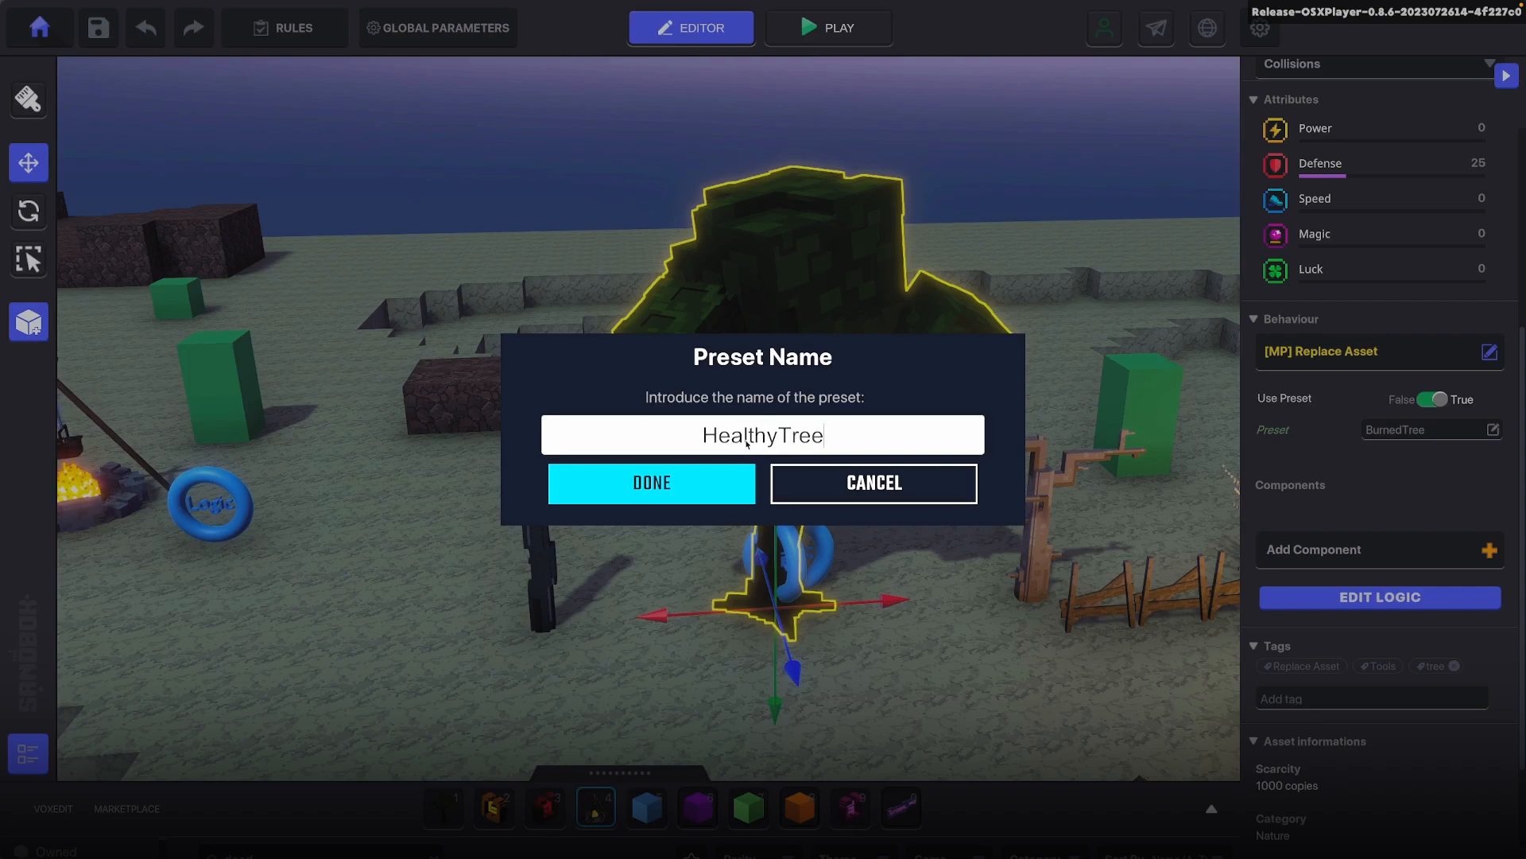
left_click(679, 487)
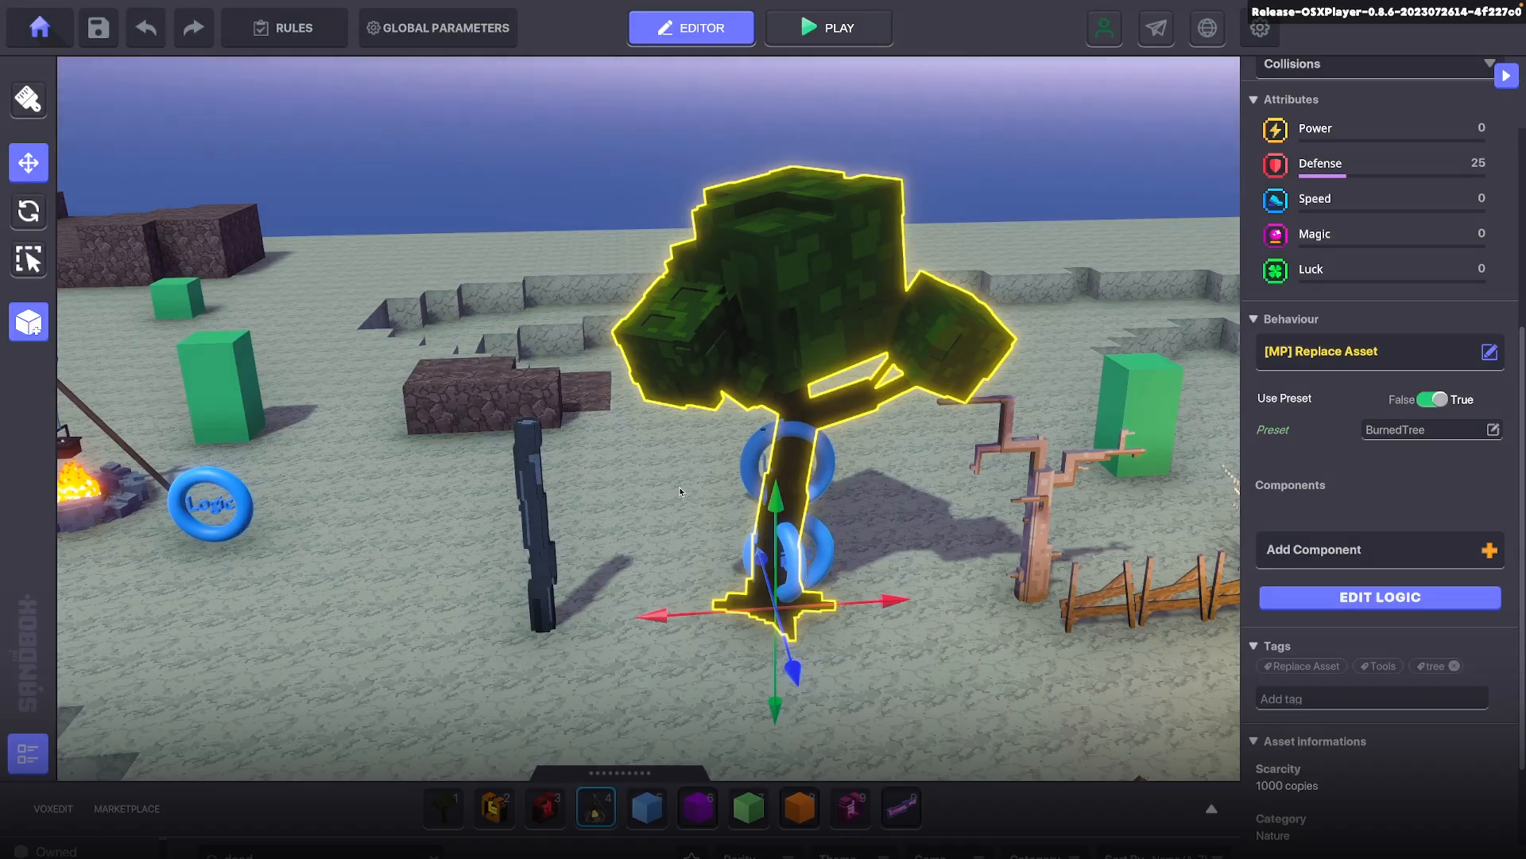
Set the Replace Asset preset of the dead trunk to HealthyTree
left_click(534, 488)
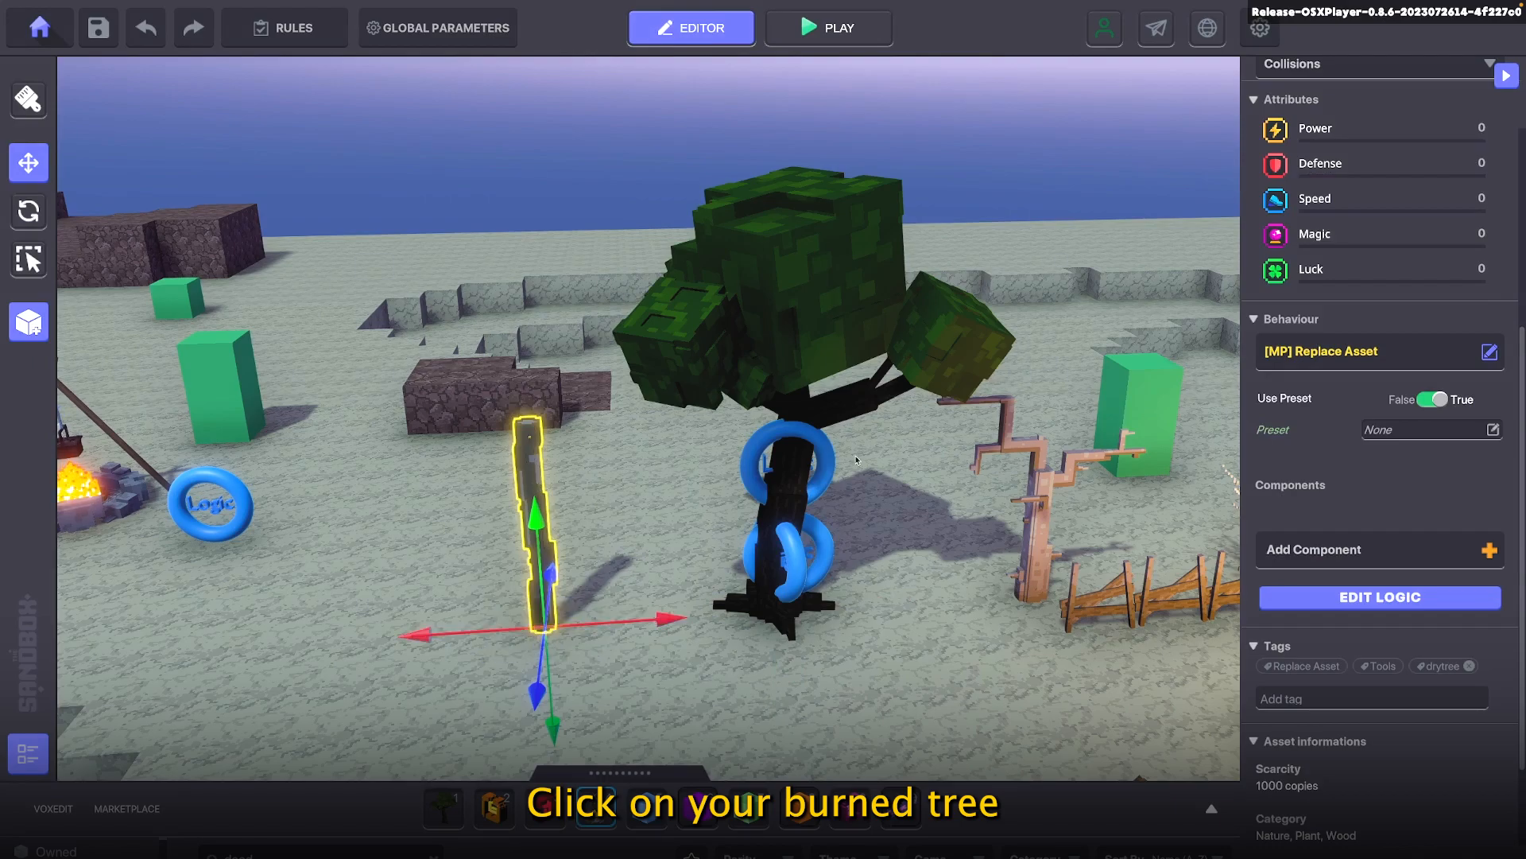
left_click(1404, 435)
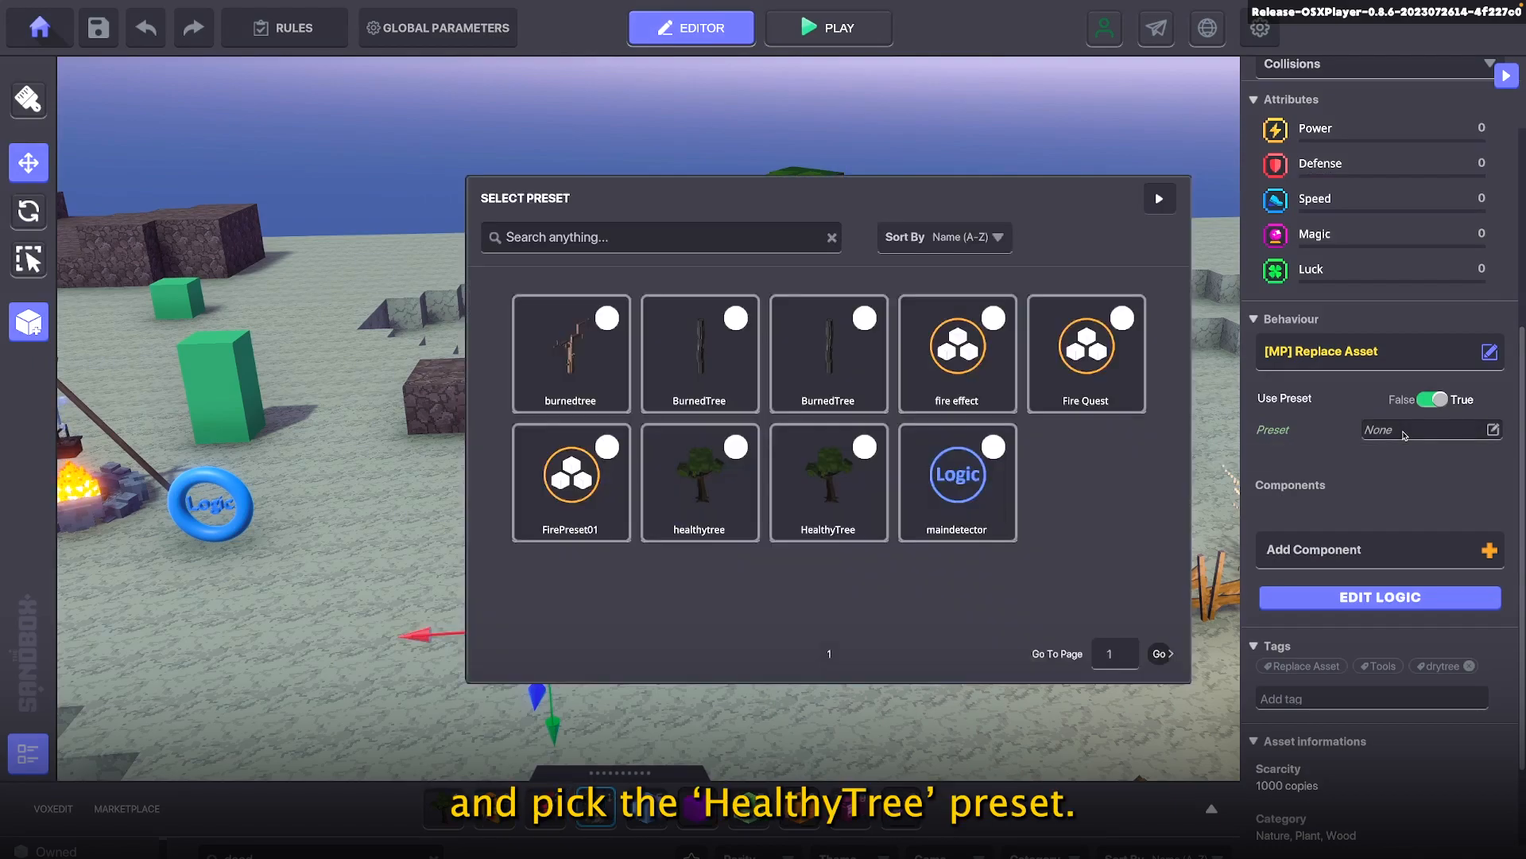
left_click(827, 489)
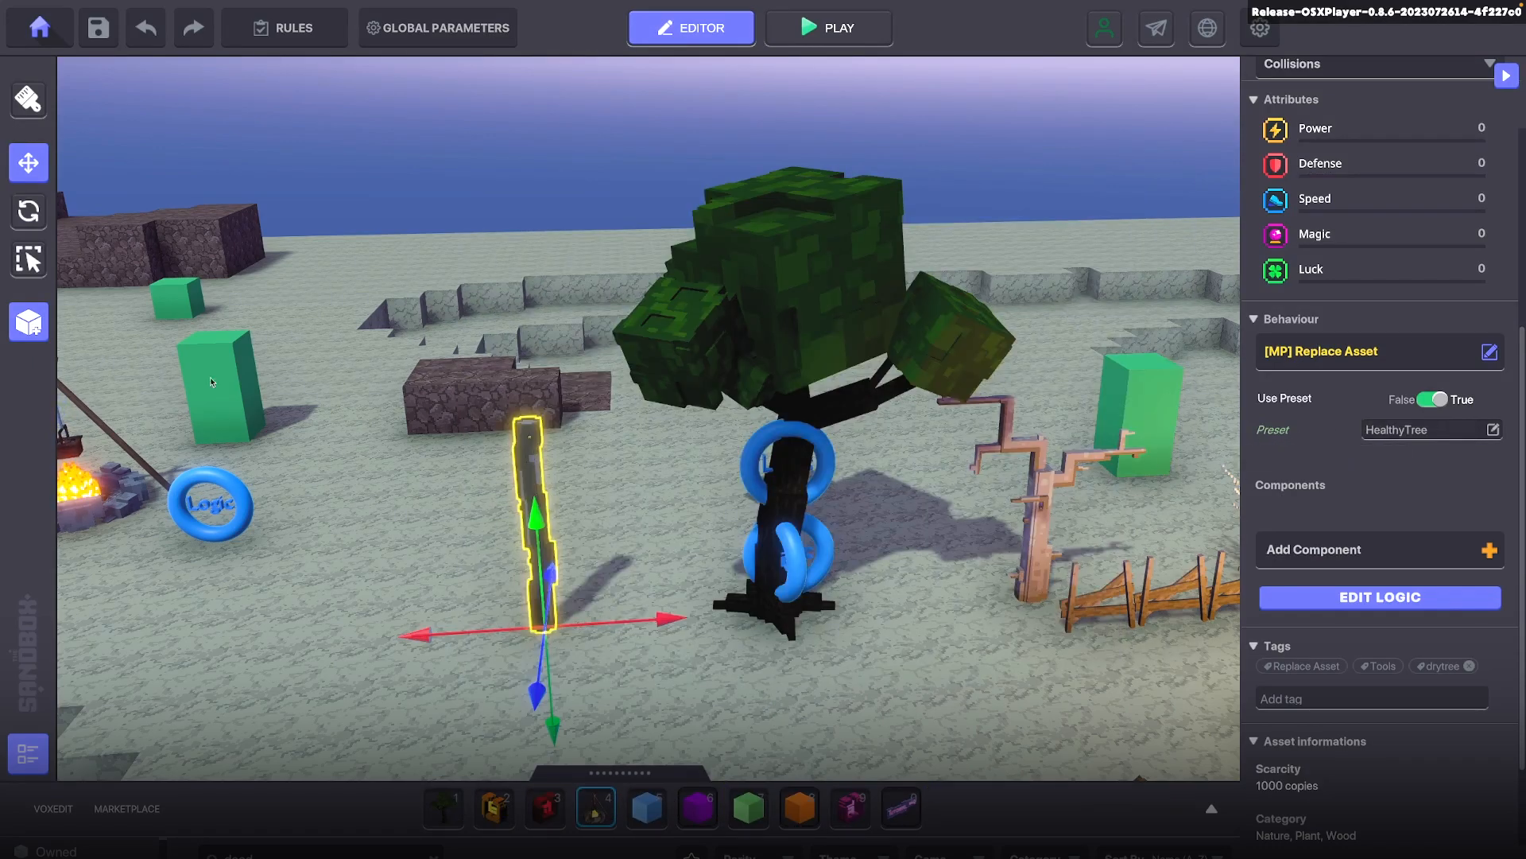
Save the dead trunk over the second BurnedTree preset, keeping the name BurnedTree
left_click(30, 324)
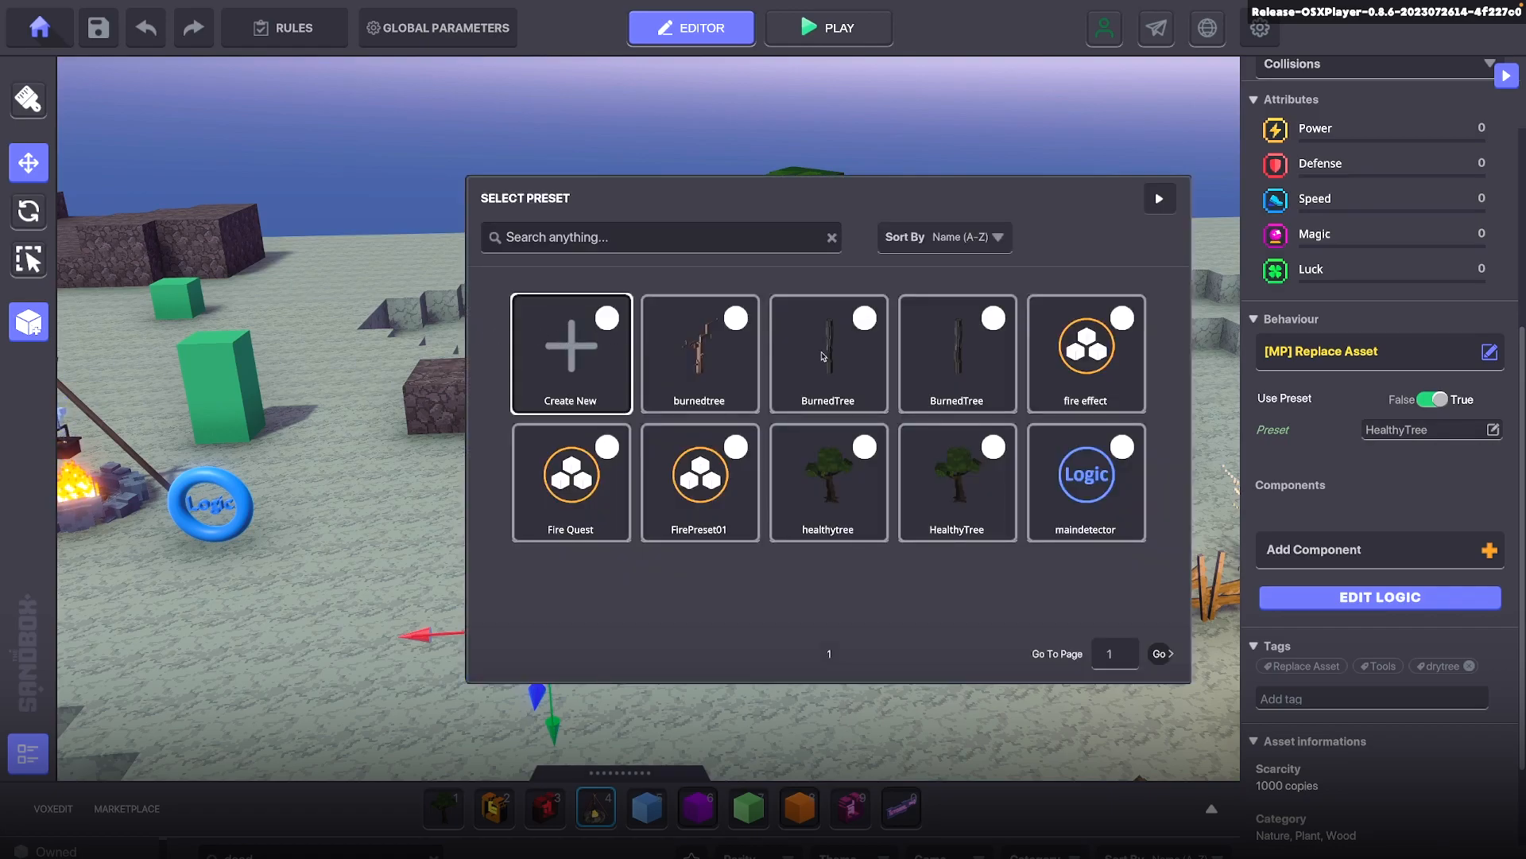
left_click(933, 360)
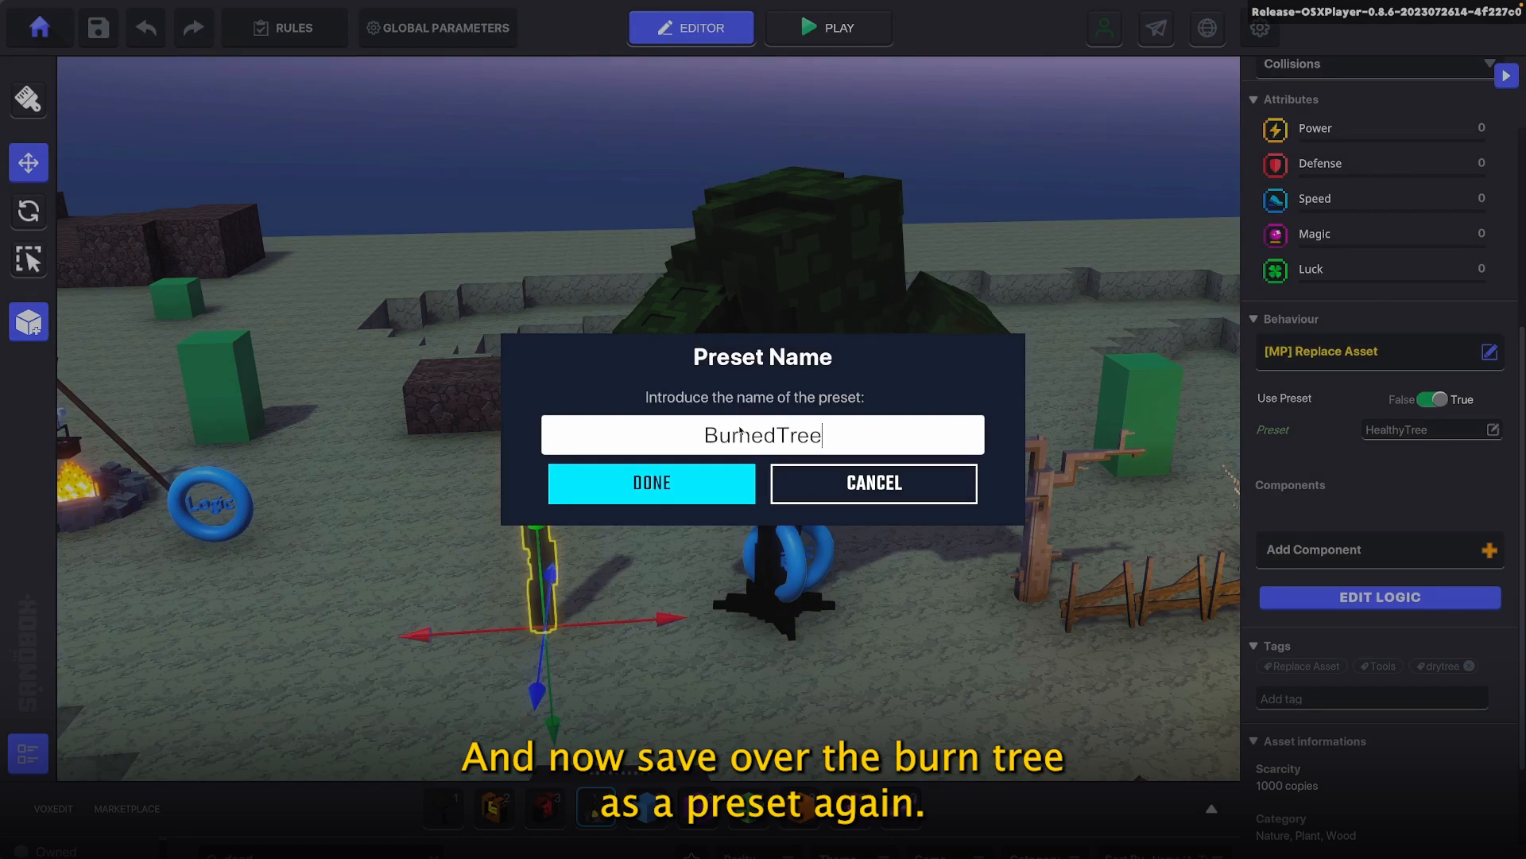
left_click(660, 487)
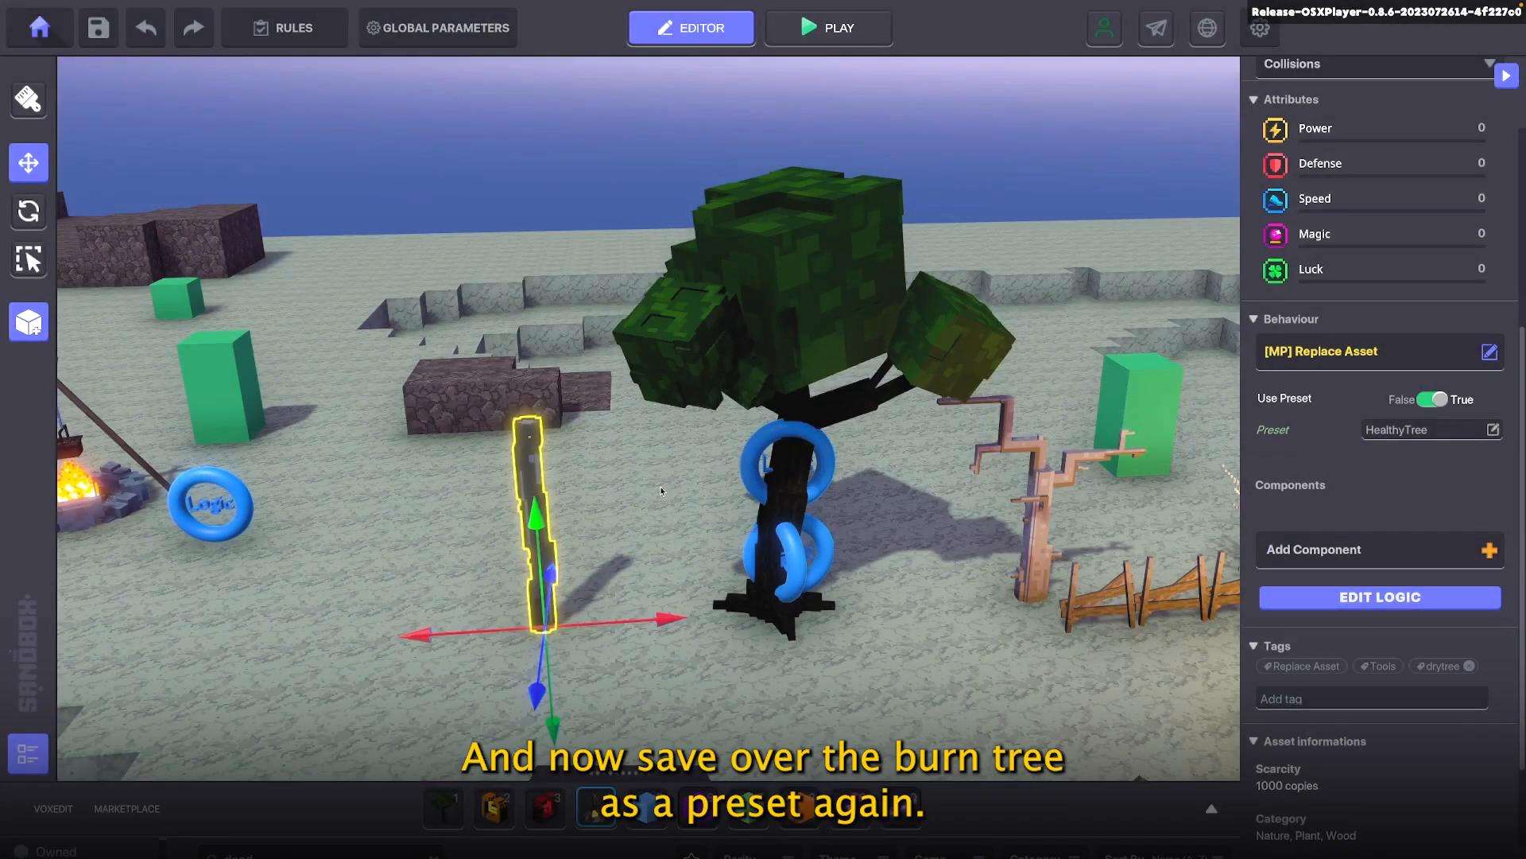
left_click(728, 656)
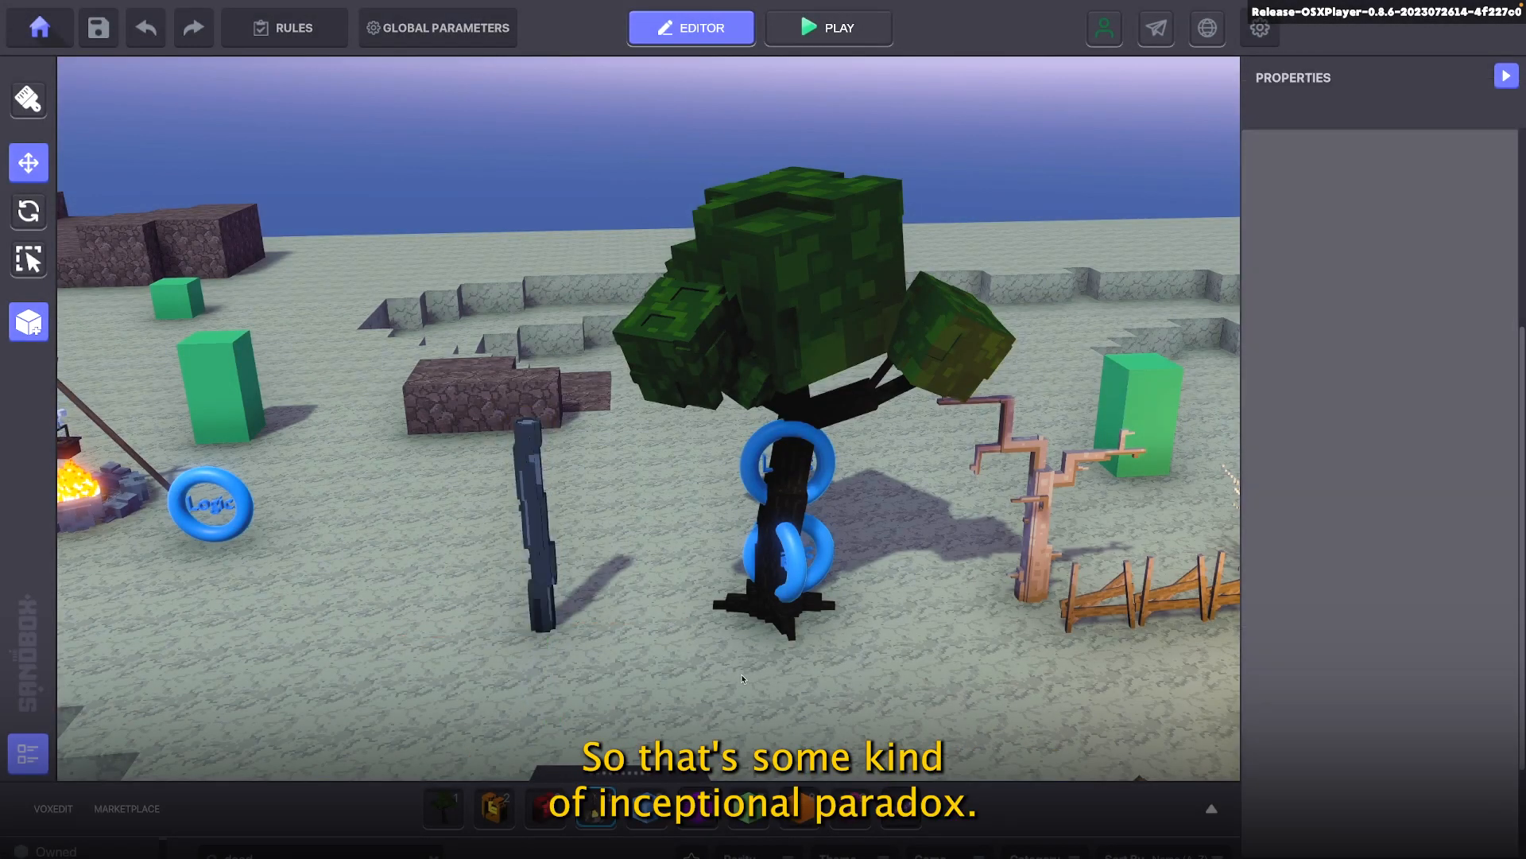
Delete the dead trunk standing beside the healthy tree from the scene
middle_click_drag(727, 656, 779, 501)
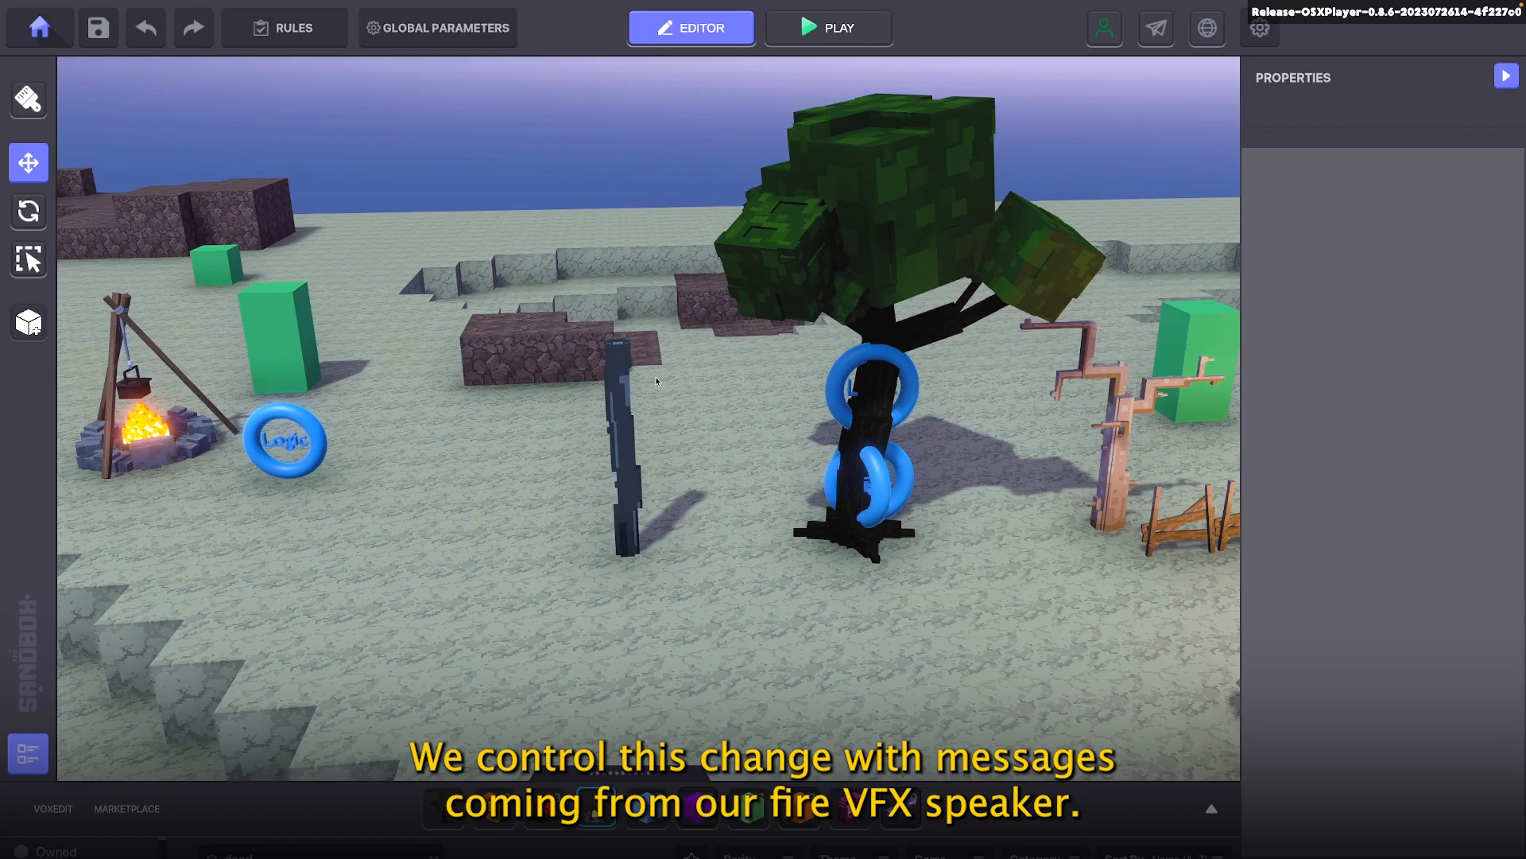
left_click(847, 366)
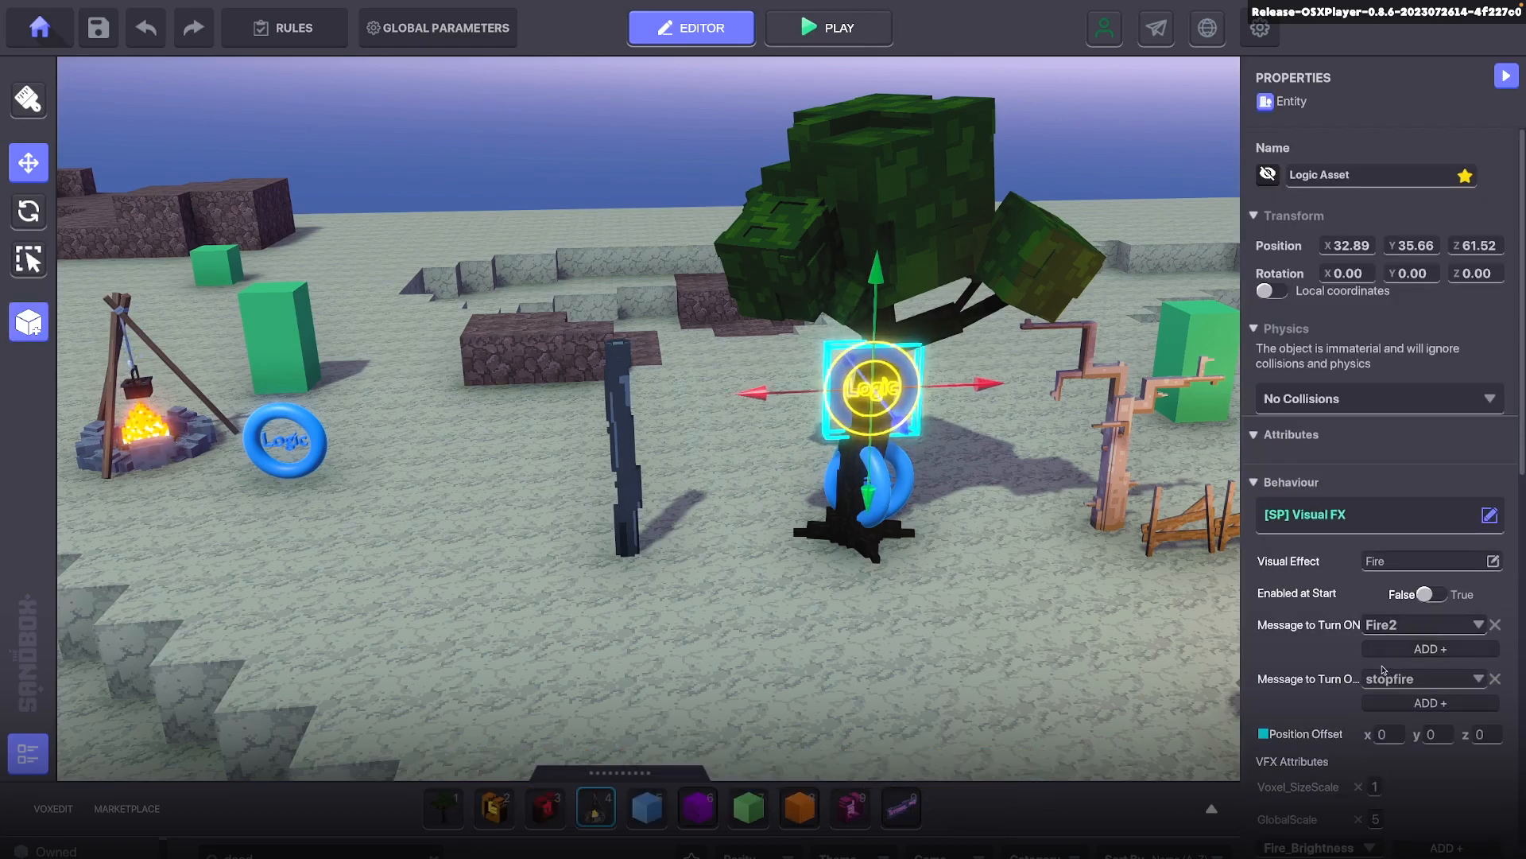
left_click(609, 385)
key("Delete")
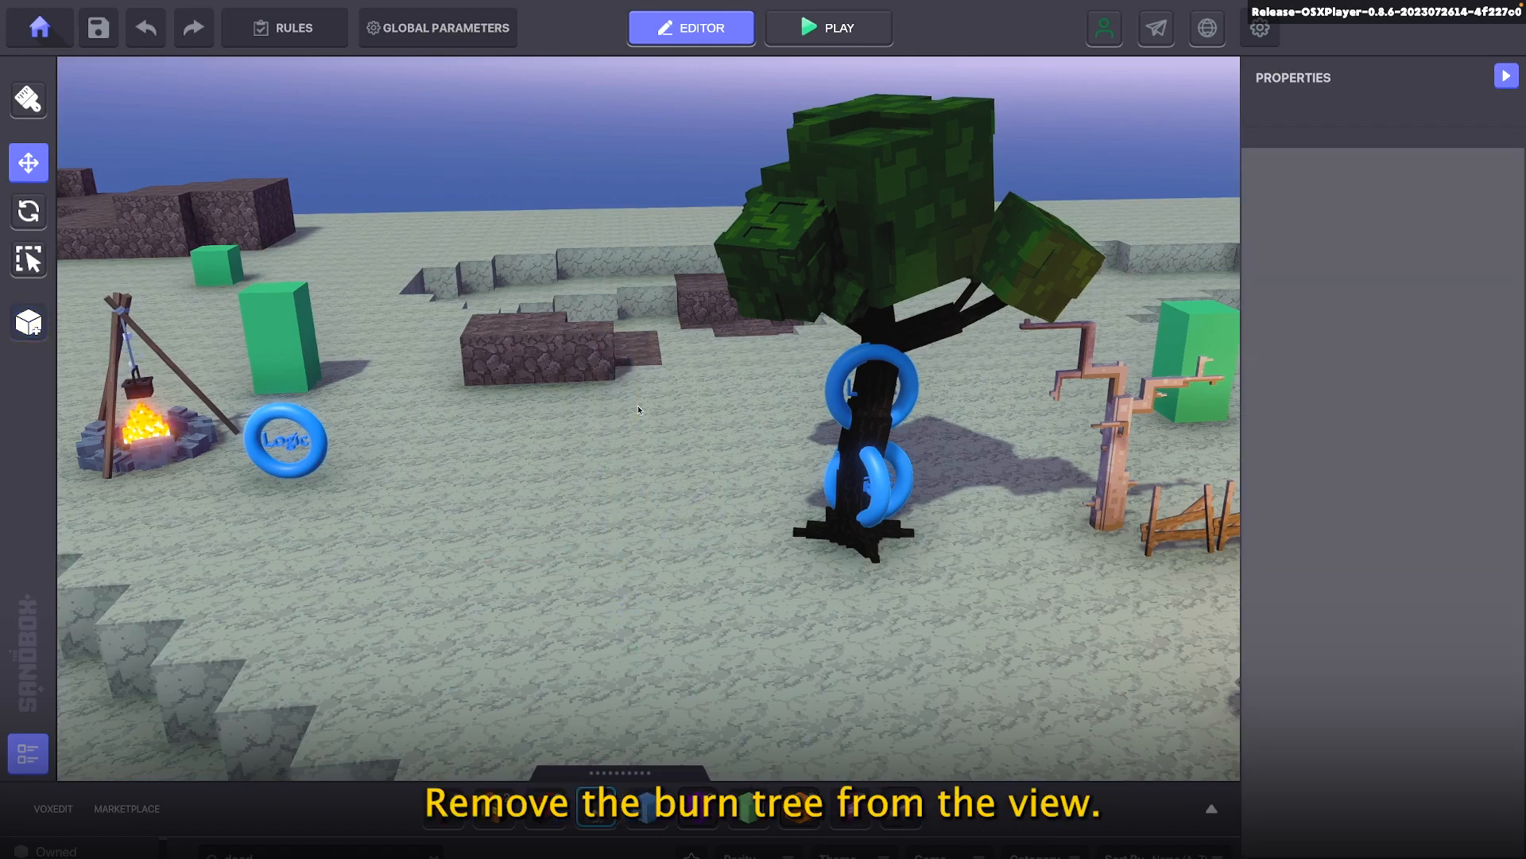
Place a new Logic asset on the ground beside the healthy tree
scroll(639, 409, "down", 2)
right_click_drag(639, 409, 888, 531)
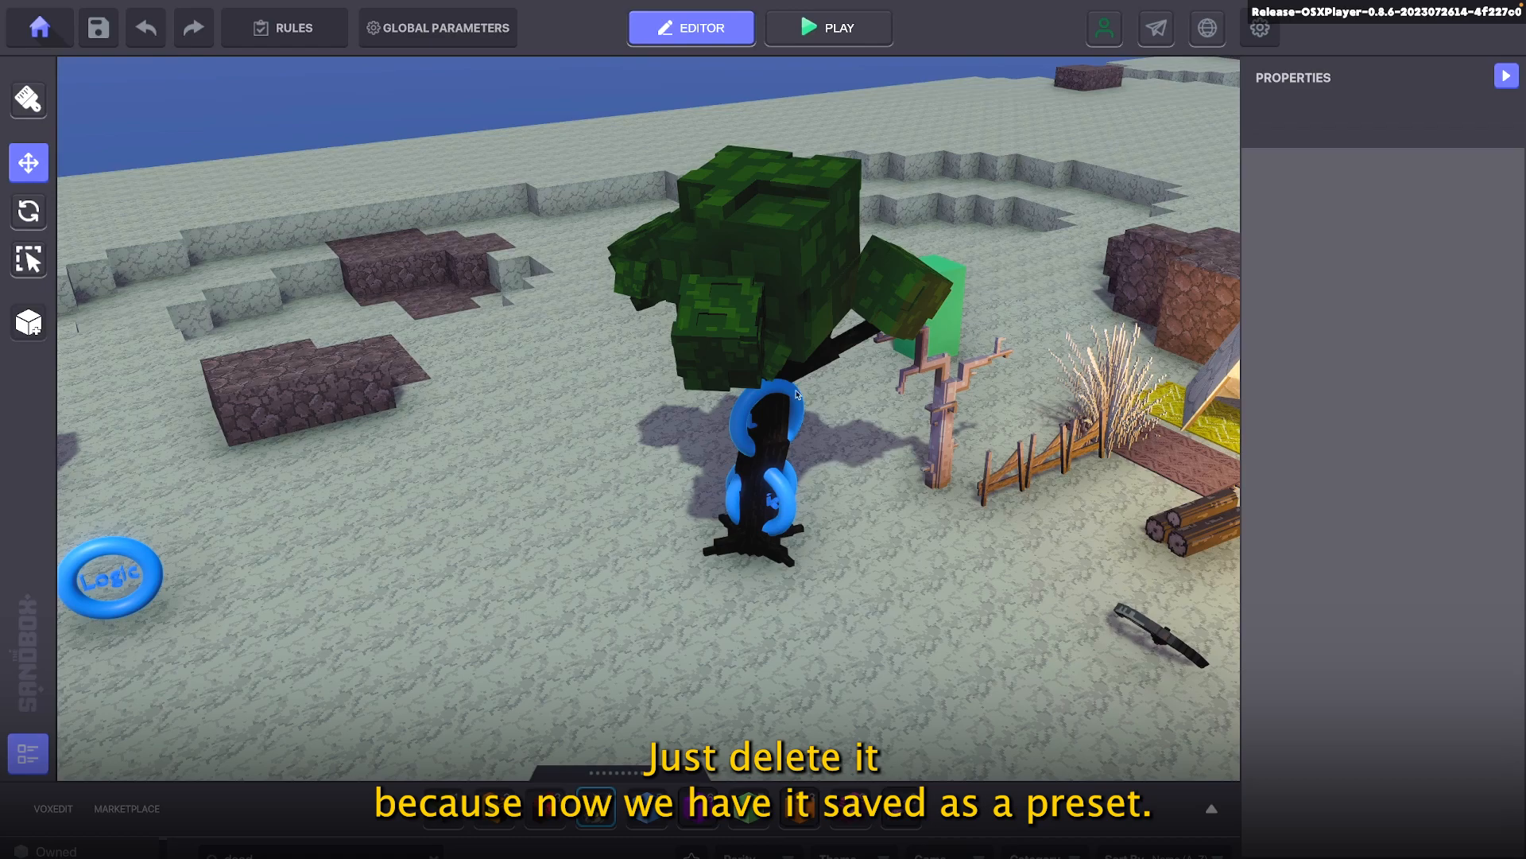
left_click(28, 753)
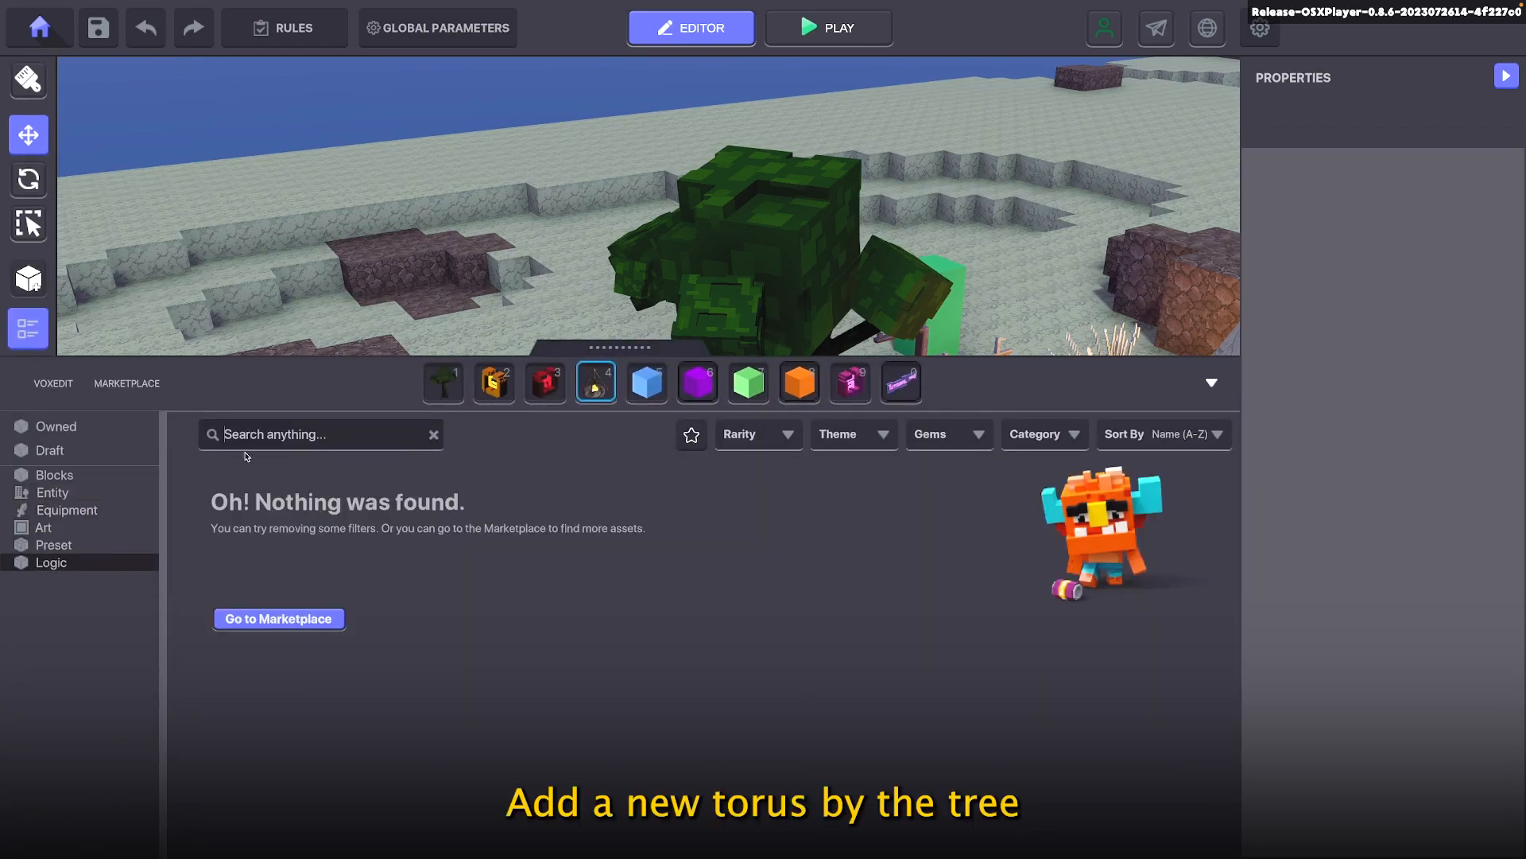
left_click(265, 522)
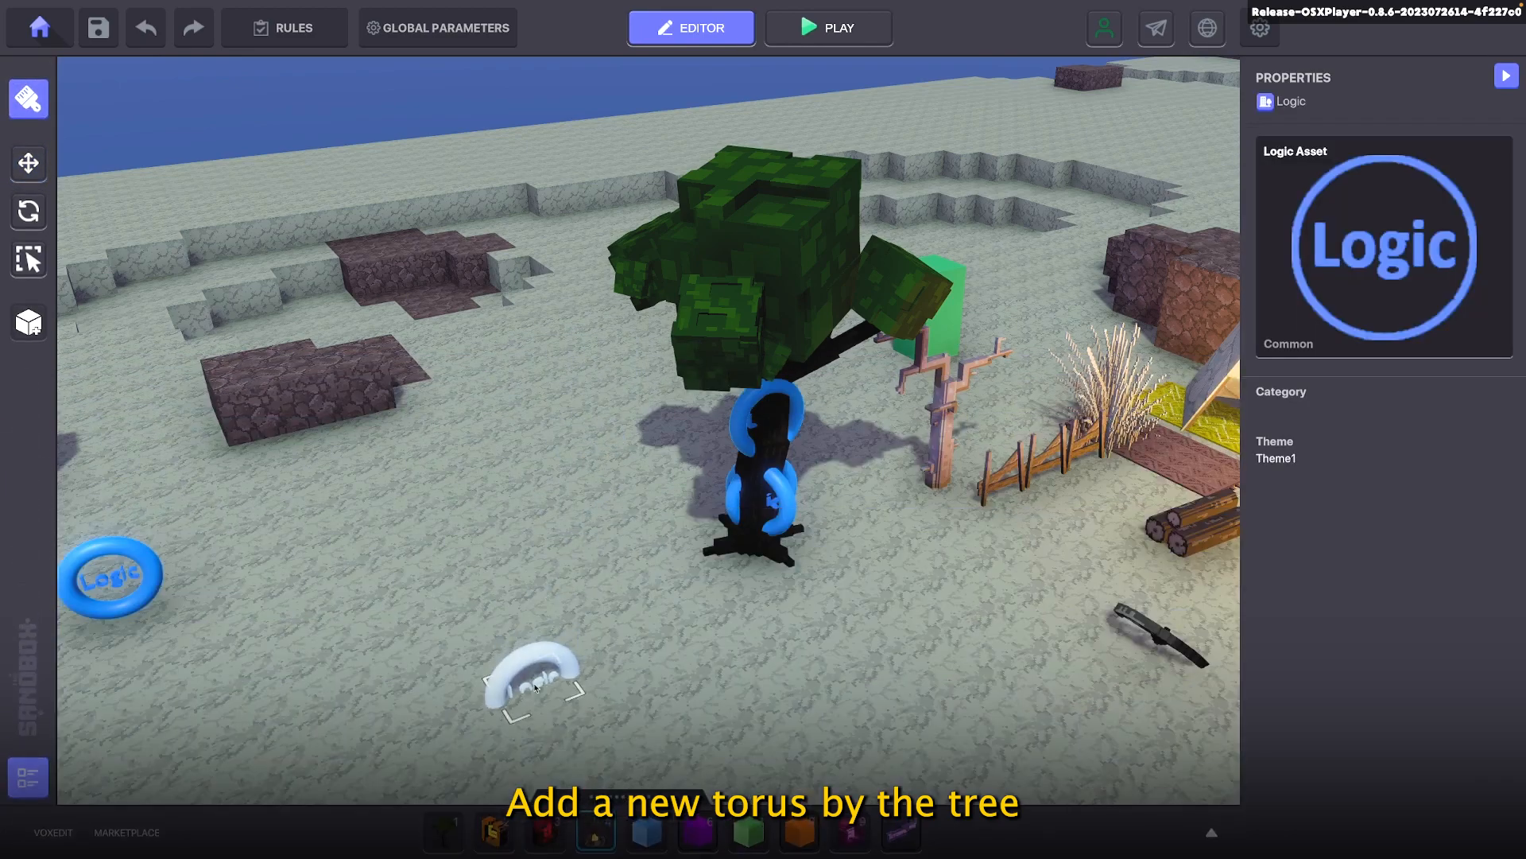
left_click(598, 521)
key("Escape")
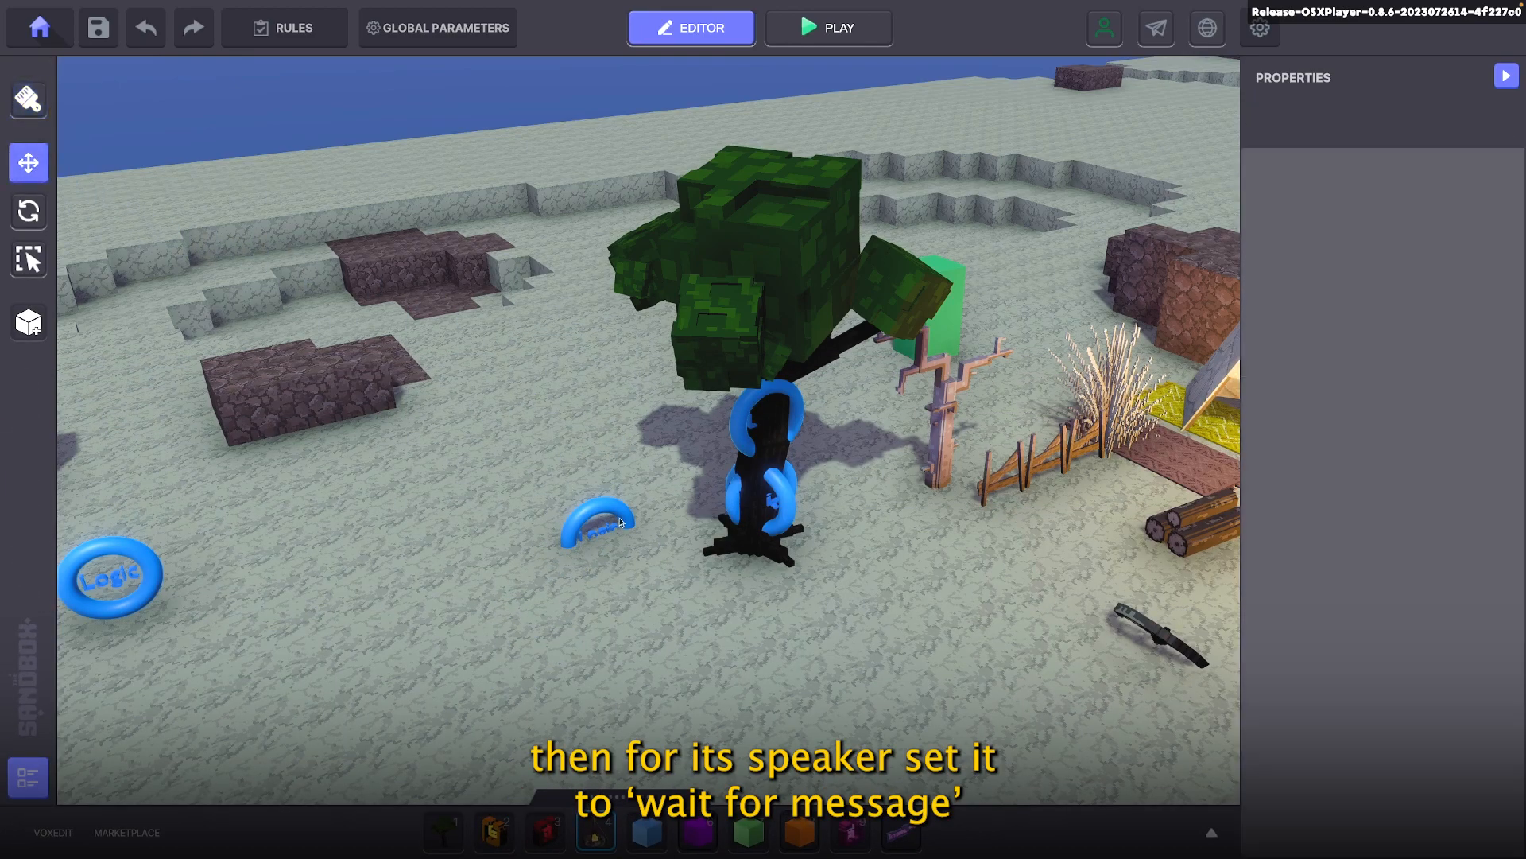
Add a Speaker component to the new Logic asset and set its speak condition to WaitForMessage
left_click(622, 522)
left_click(1310, 611)
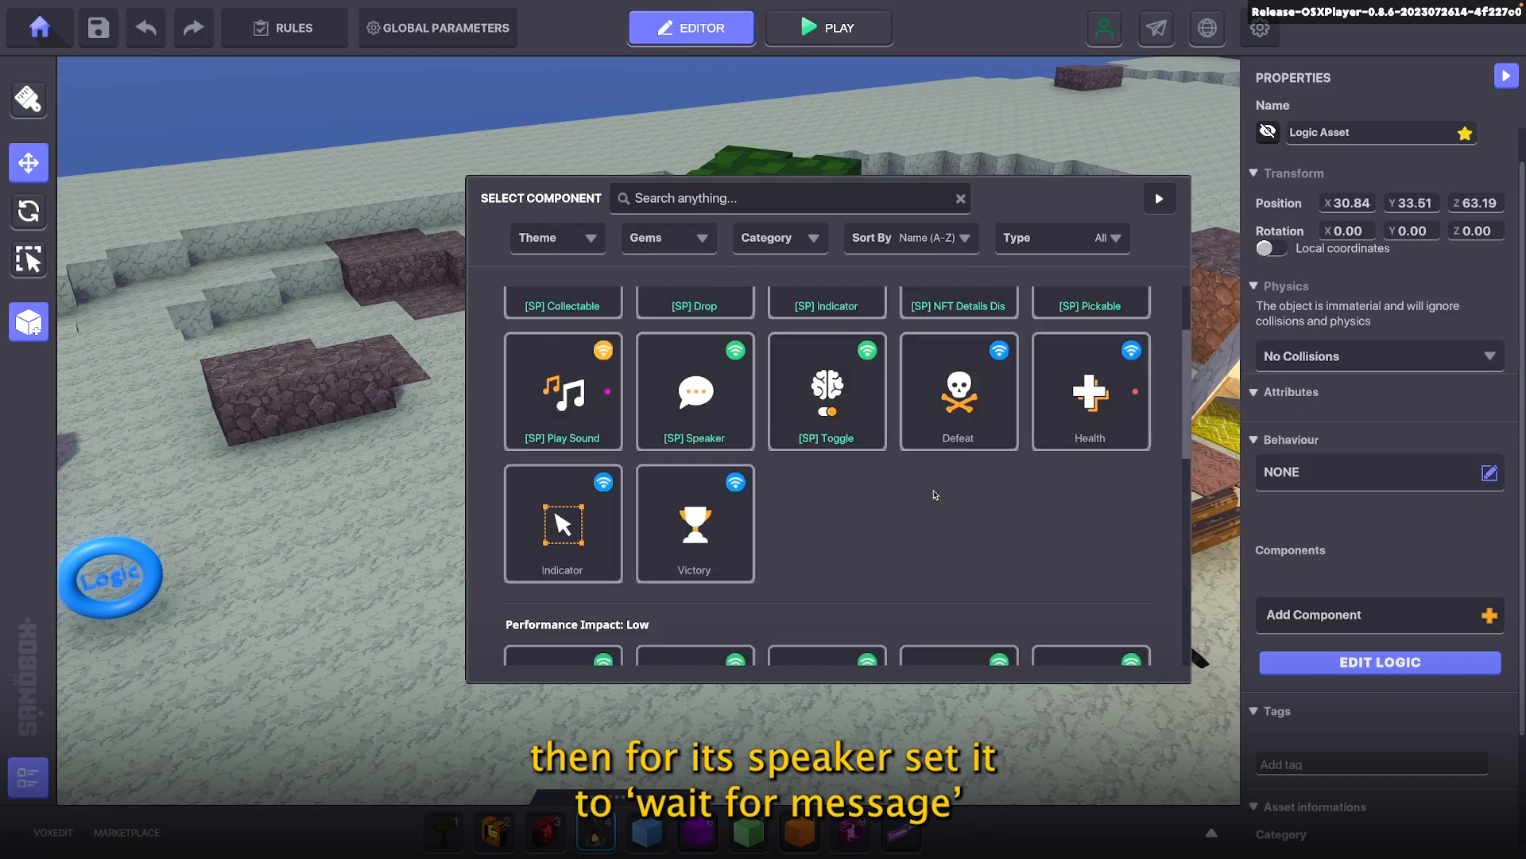
scroll(827, 445, "up", 1)
left_click(695, 549)
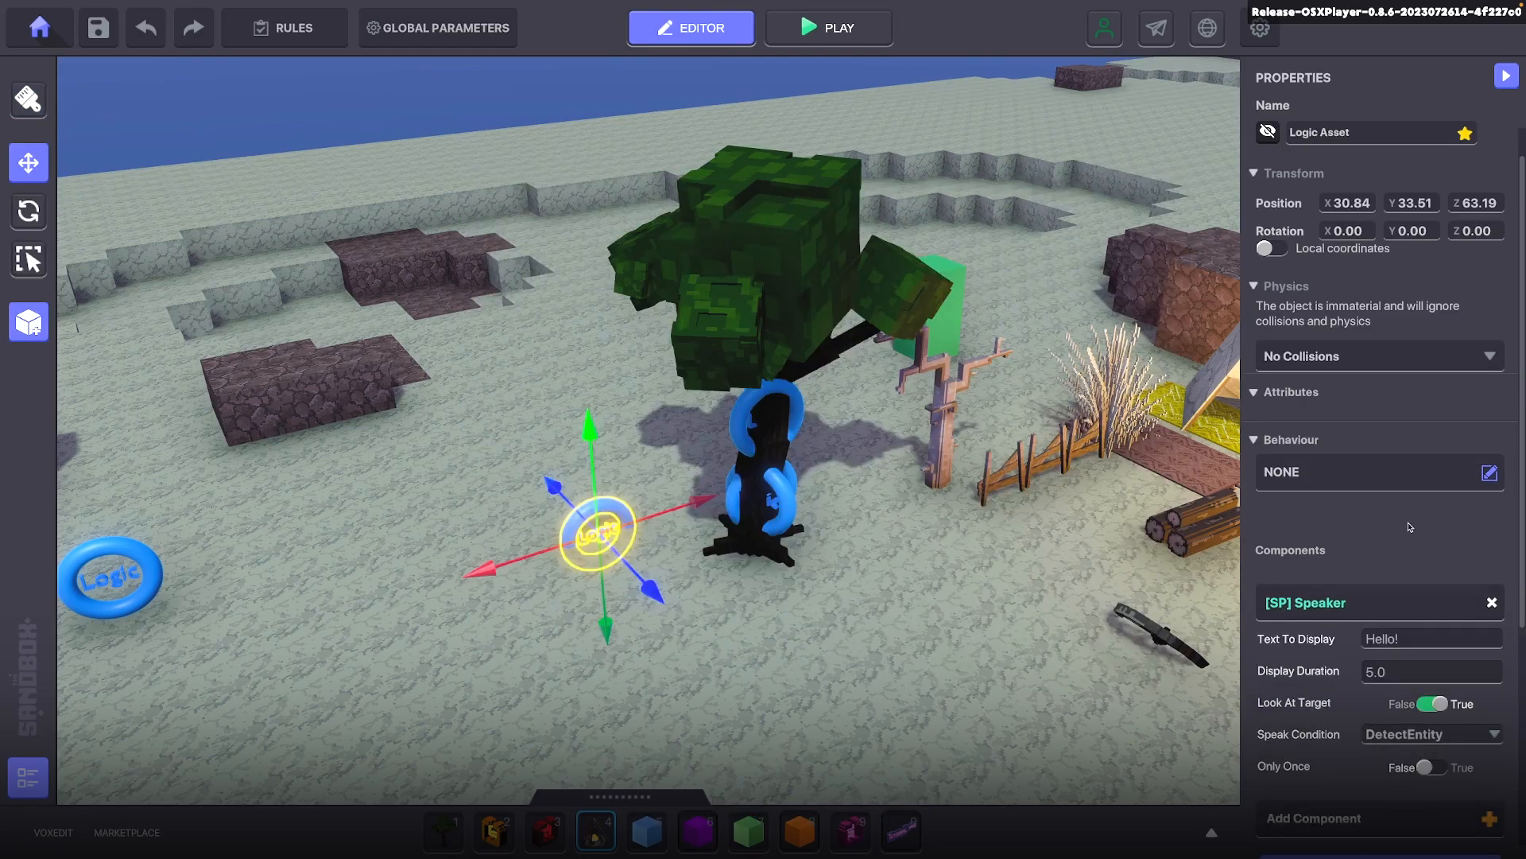
left_click(1401, 632)
left_click(1419, 674)
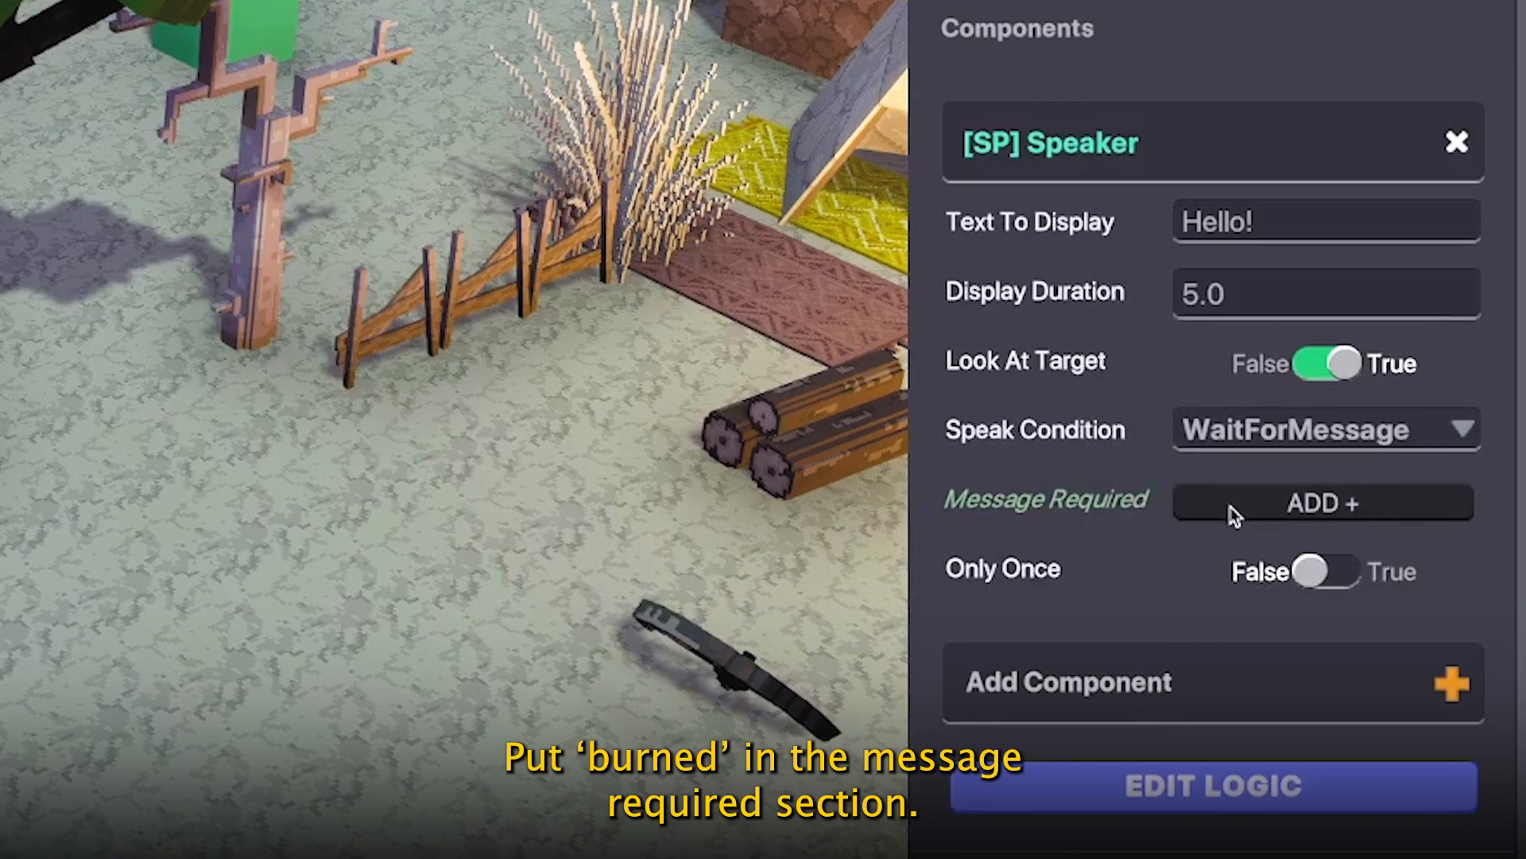
Add burned as the message required by the new Logic asset's Speaker
left_click(1244, 509)
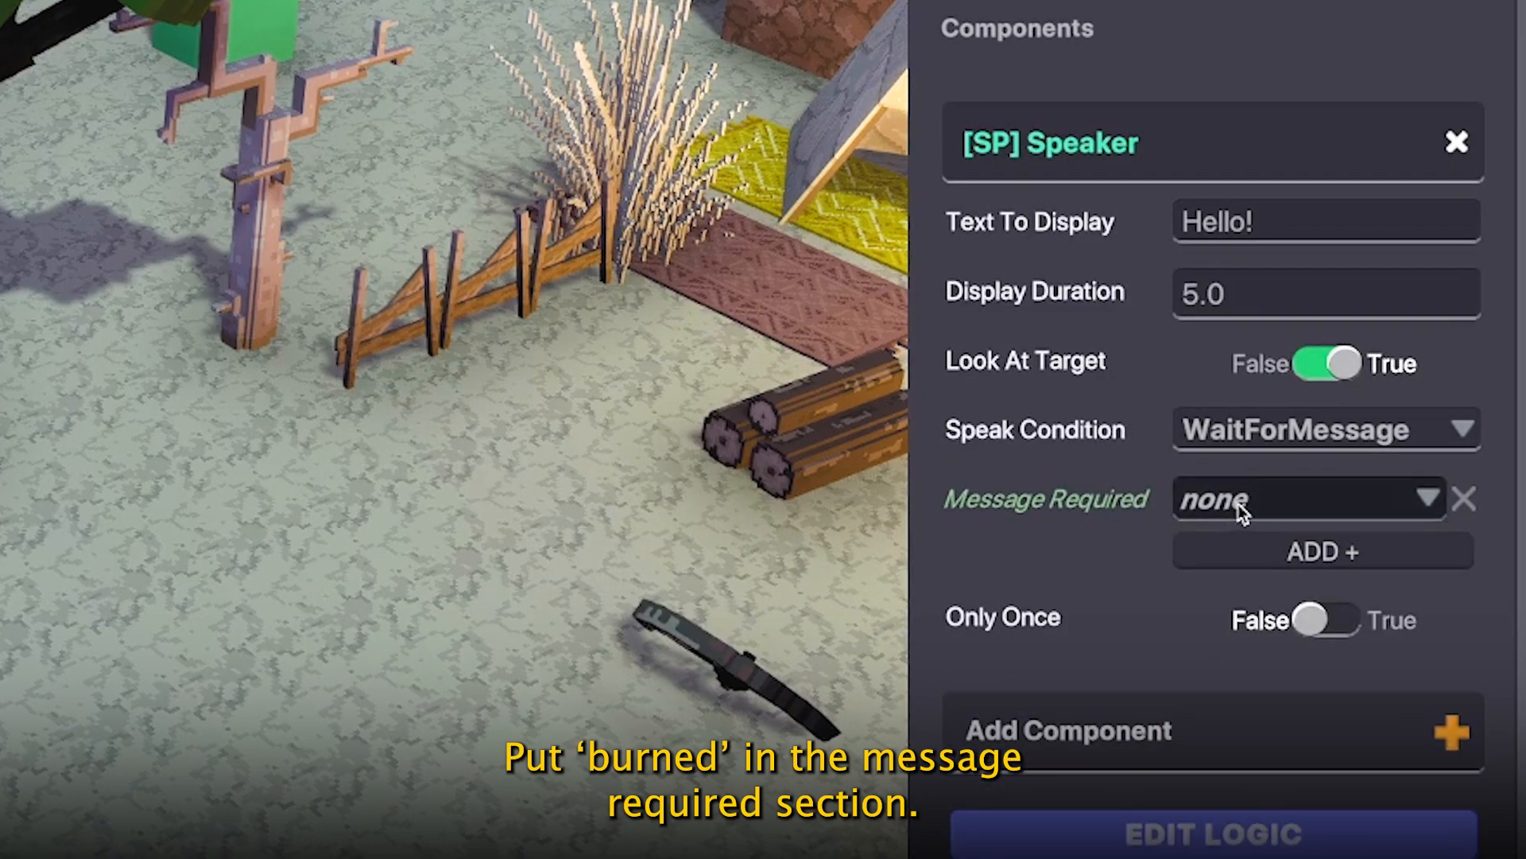
left_click(1250, 507)
type("bu")
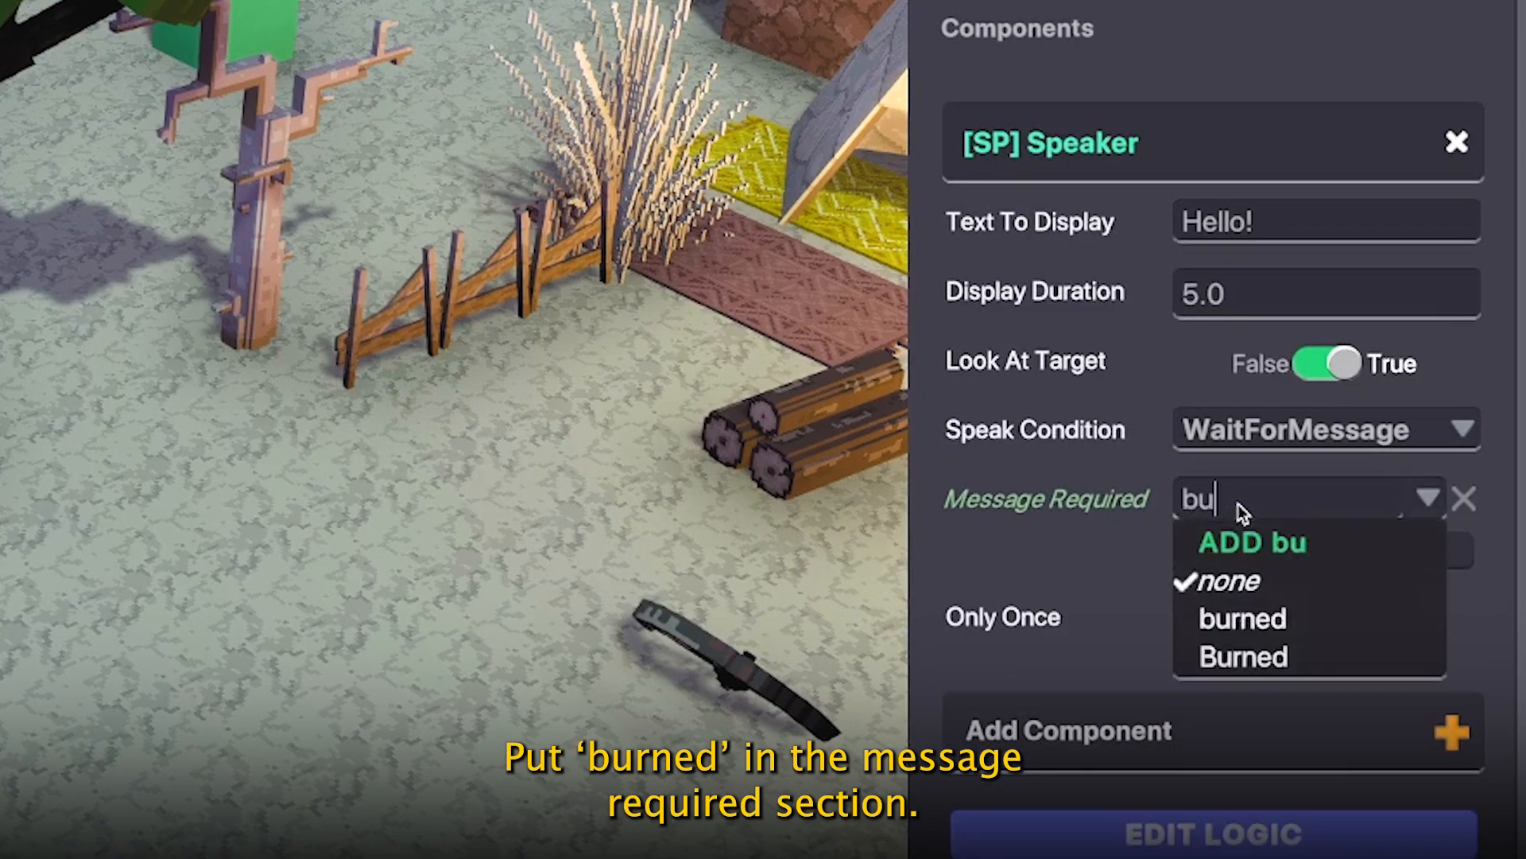
type("rned")
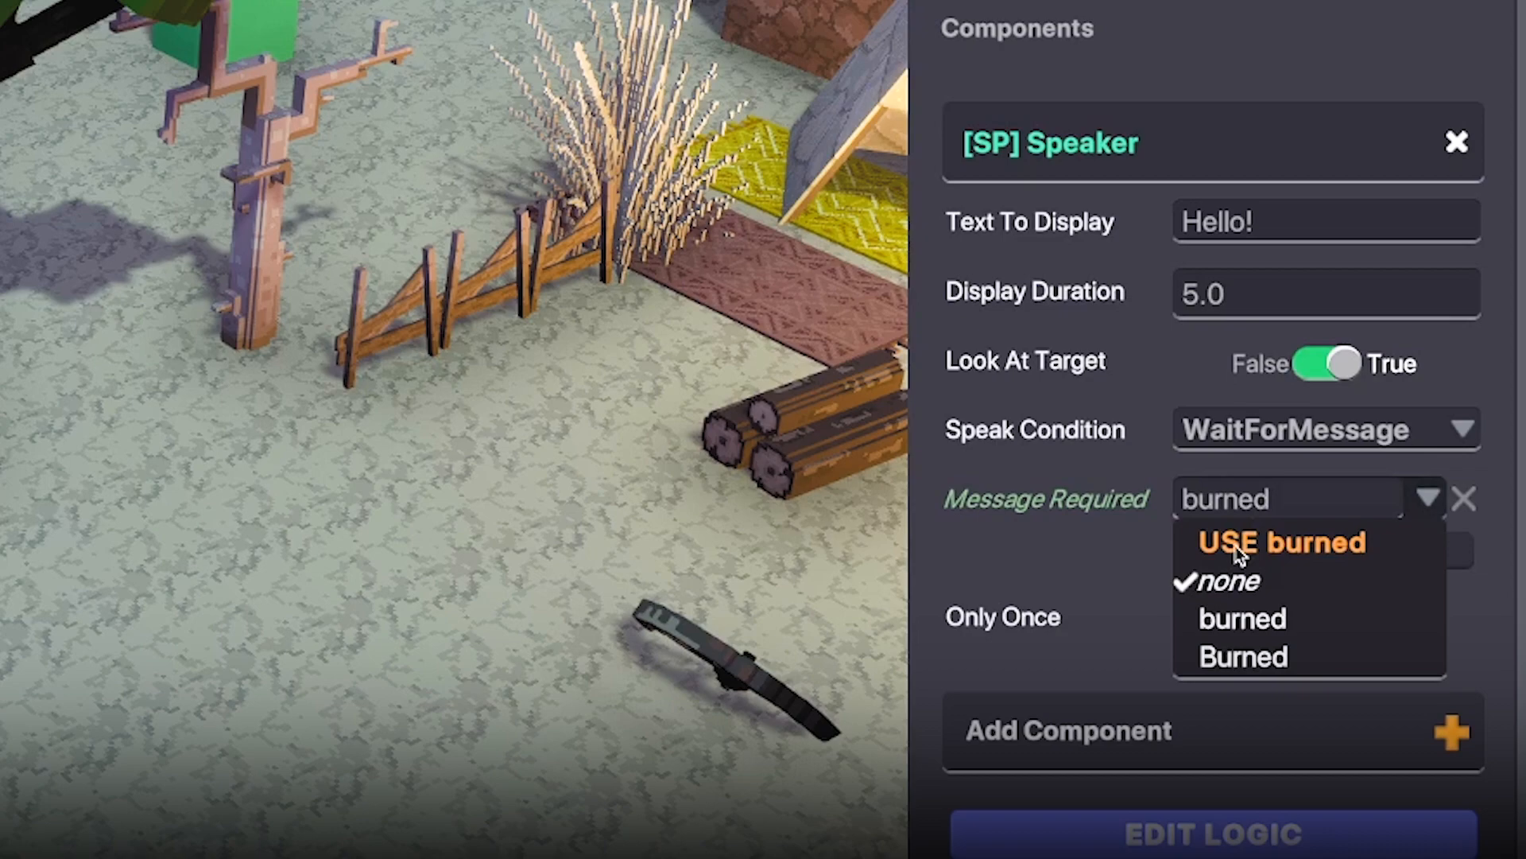
key("Return")
Clear the Speaker's display text and set its display duration to 0
left_click(1257, 287)
key("BackSpace")
left_click(1267, 228)
key("BackSpace")
left_click(1241, 299)
type("0")
key("Return")
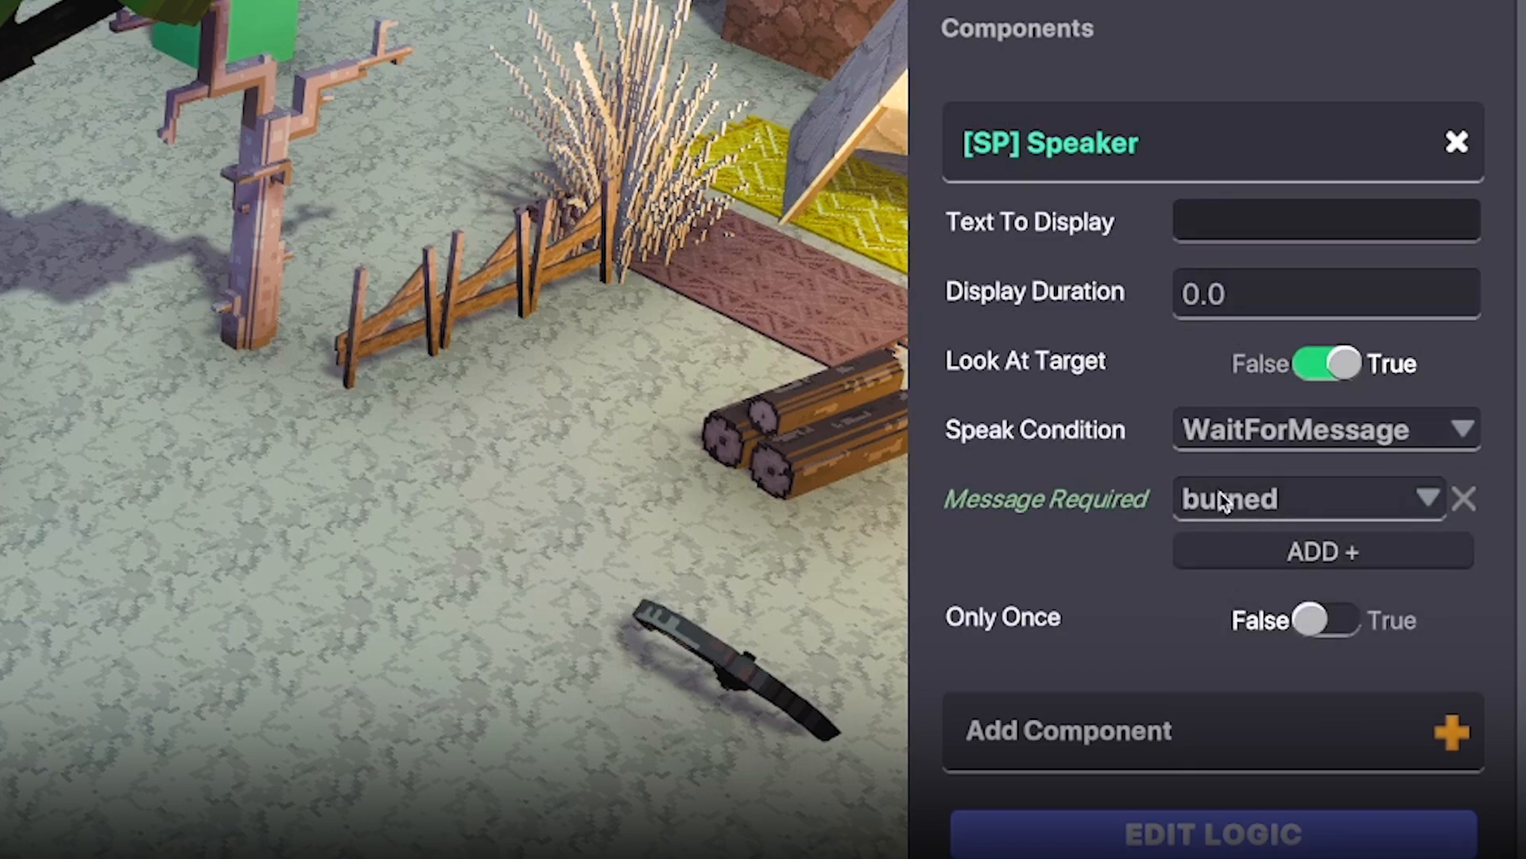
In the detailed logic settings, set the Speaker's rotation duration to 0 and its message to send to stopfire
left_click(1161, 831)
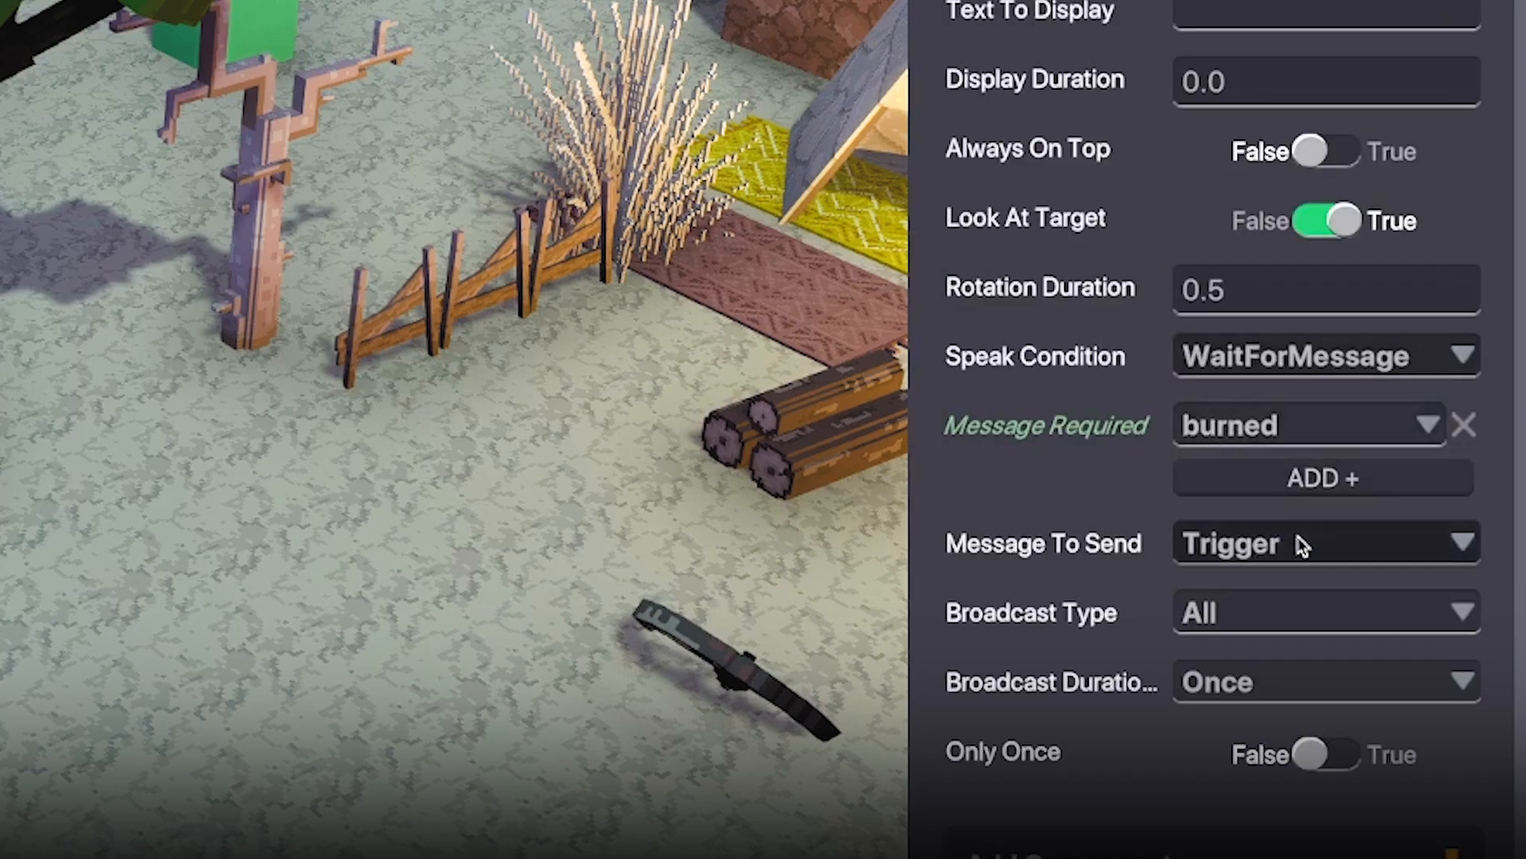
left_click(1301, 545)
type("stop")
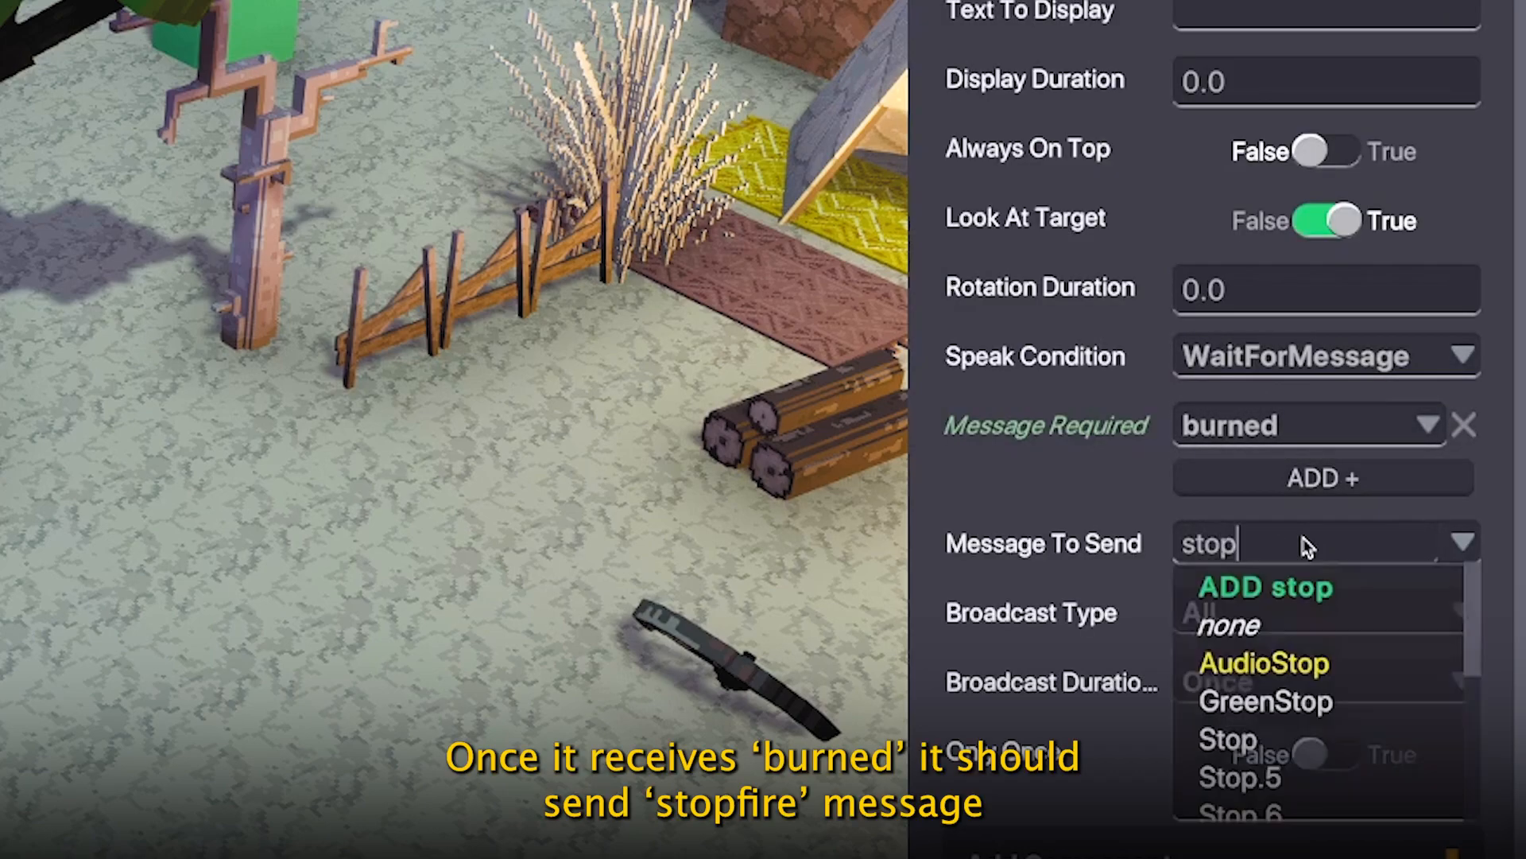
type("fire")
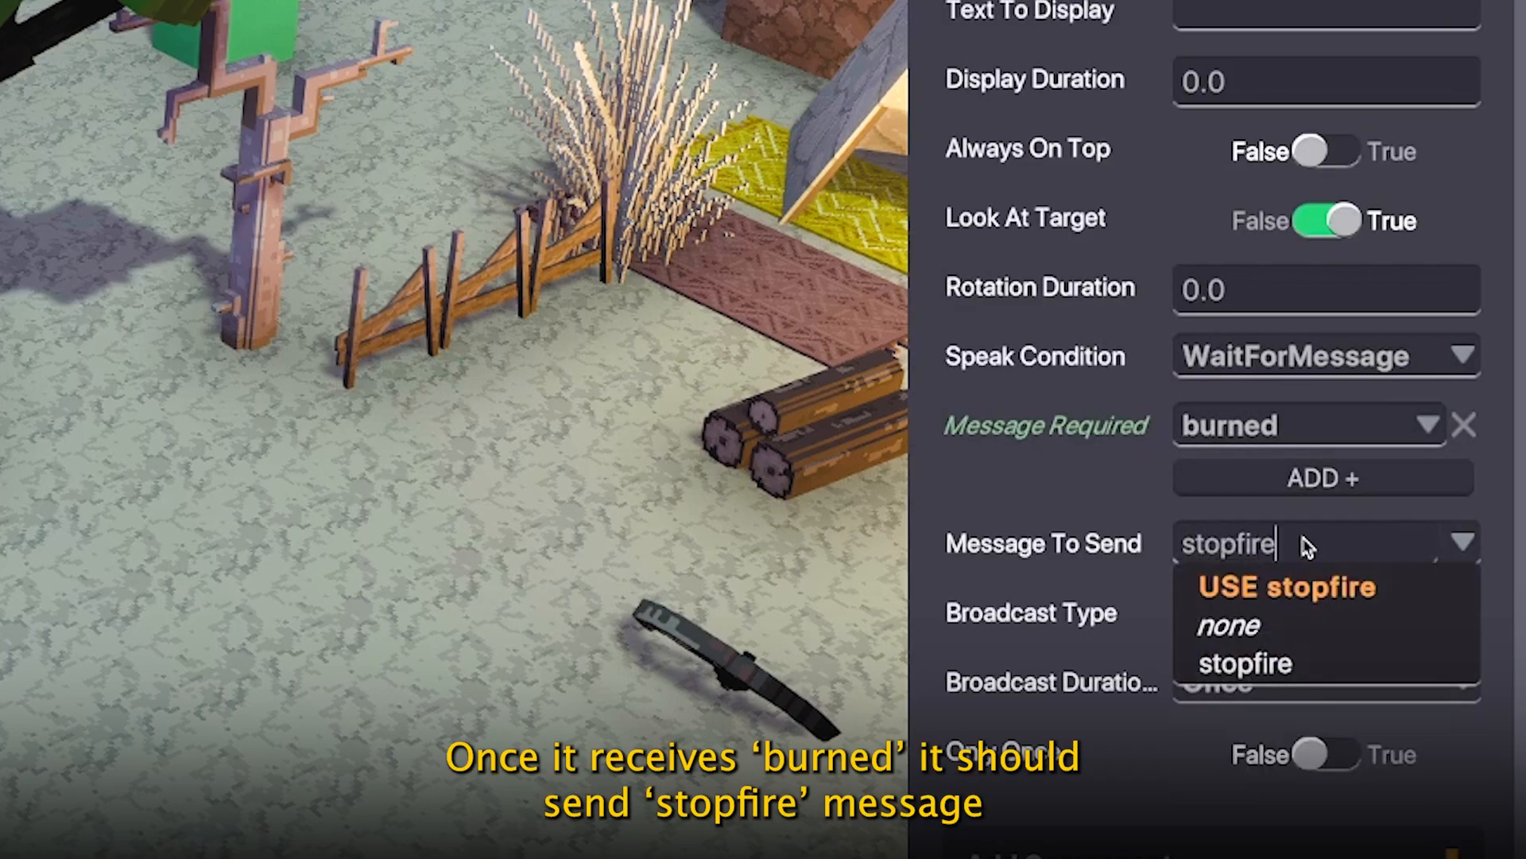
left_click(1275, 584)
Set the broadcast type to SpecificTagsInRange with a range of 3, and move the Logic asset closer to the tree
left_click(1245, 612)
left_click(1265, 748)
left_click_drag(1209, 685, 1193, 689)
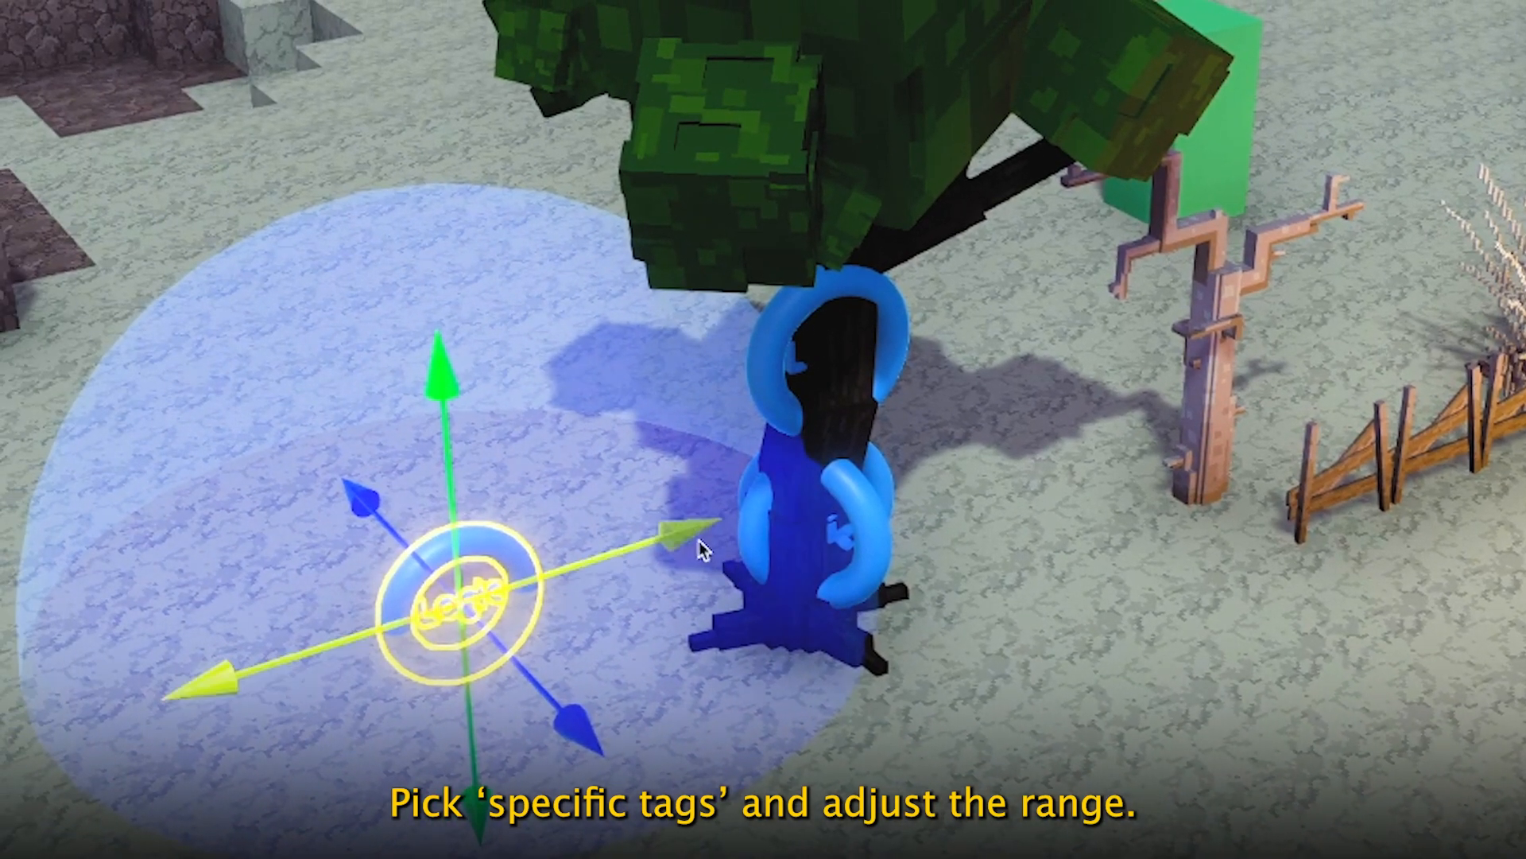
left_click_drag(700, 548, 819, 509)
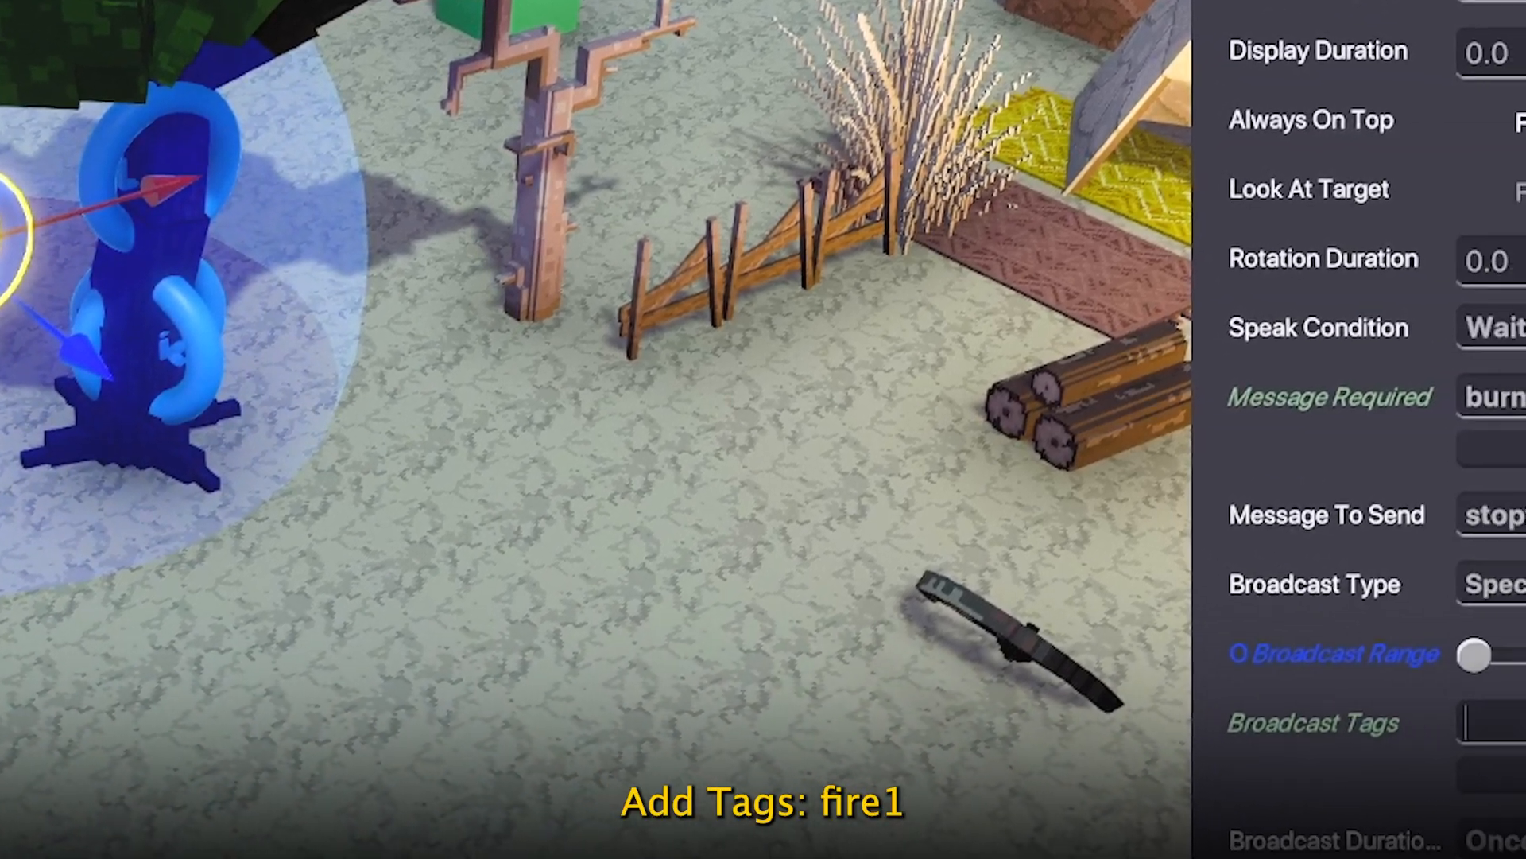
Add the broadcast tags fire1, fire2 and tree, and tag the Logic asset itself burncontrol
type("fire1")
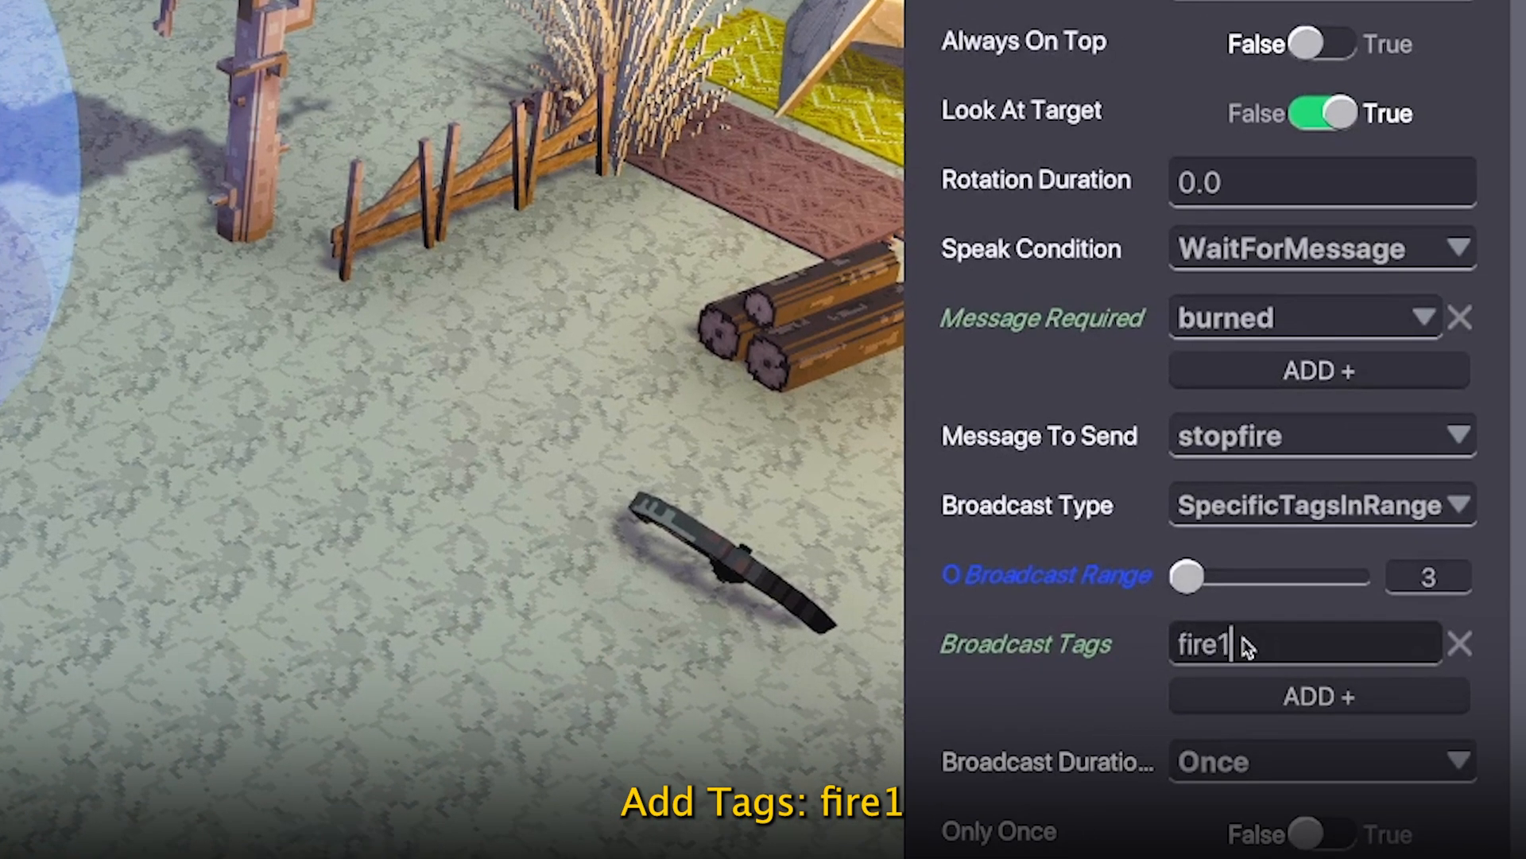
scroll(1244, 636, "down", 3)
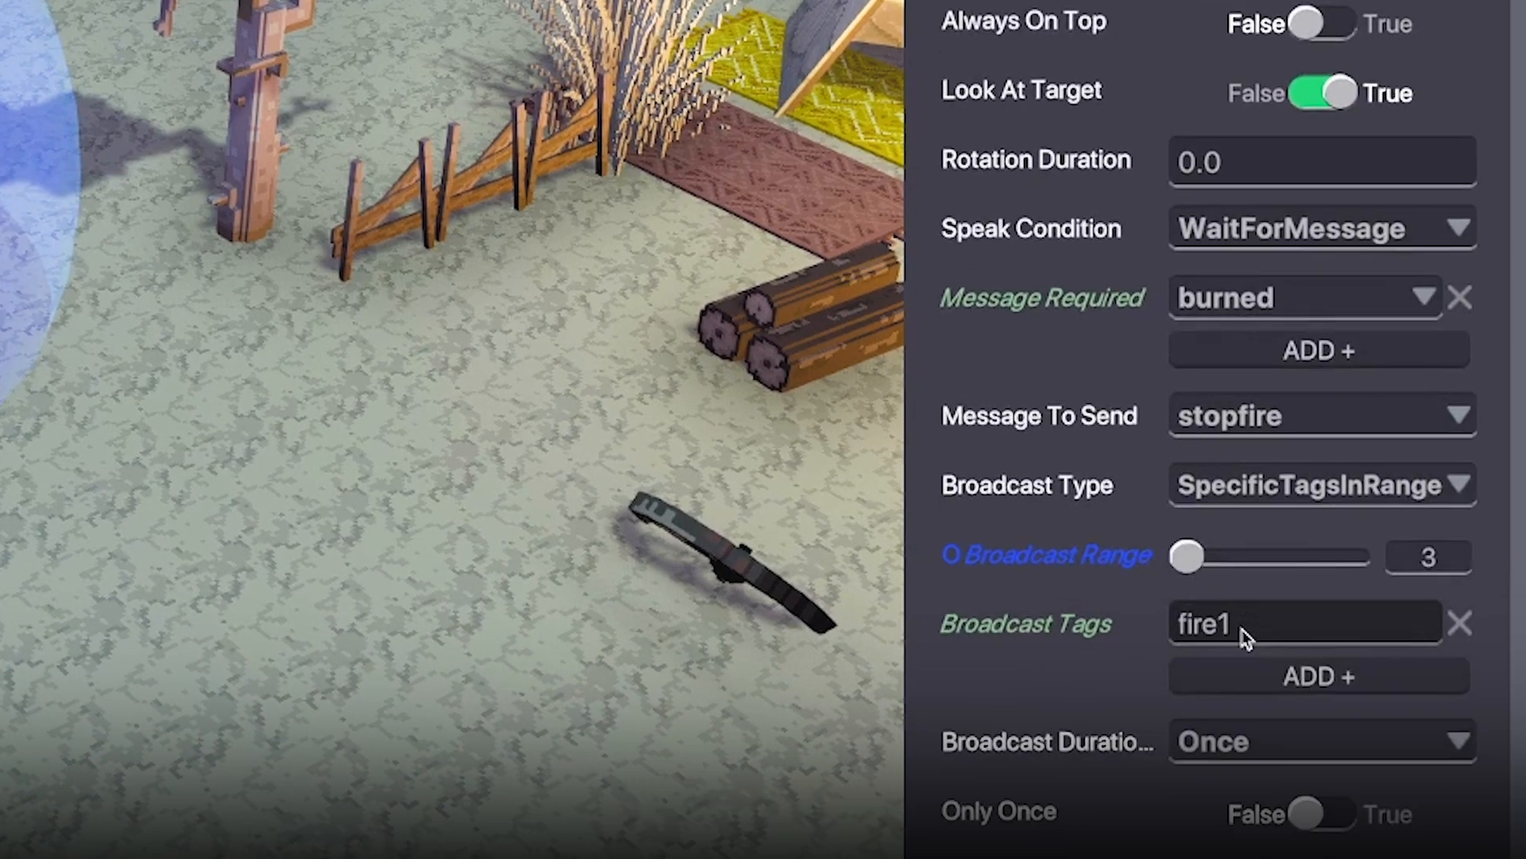
left_click(1228, 547)
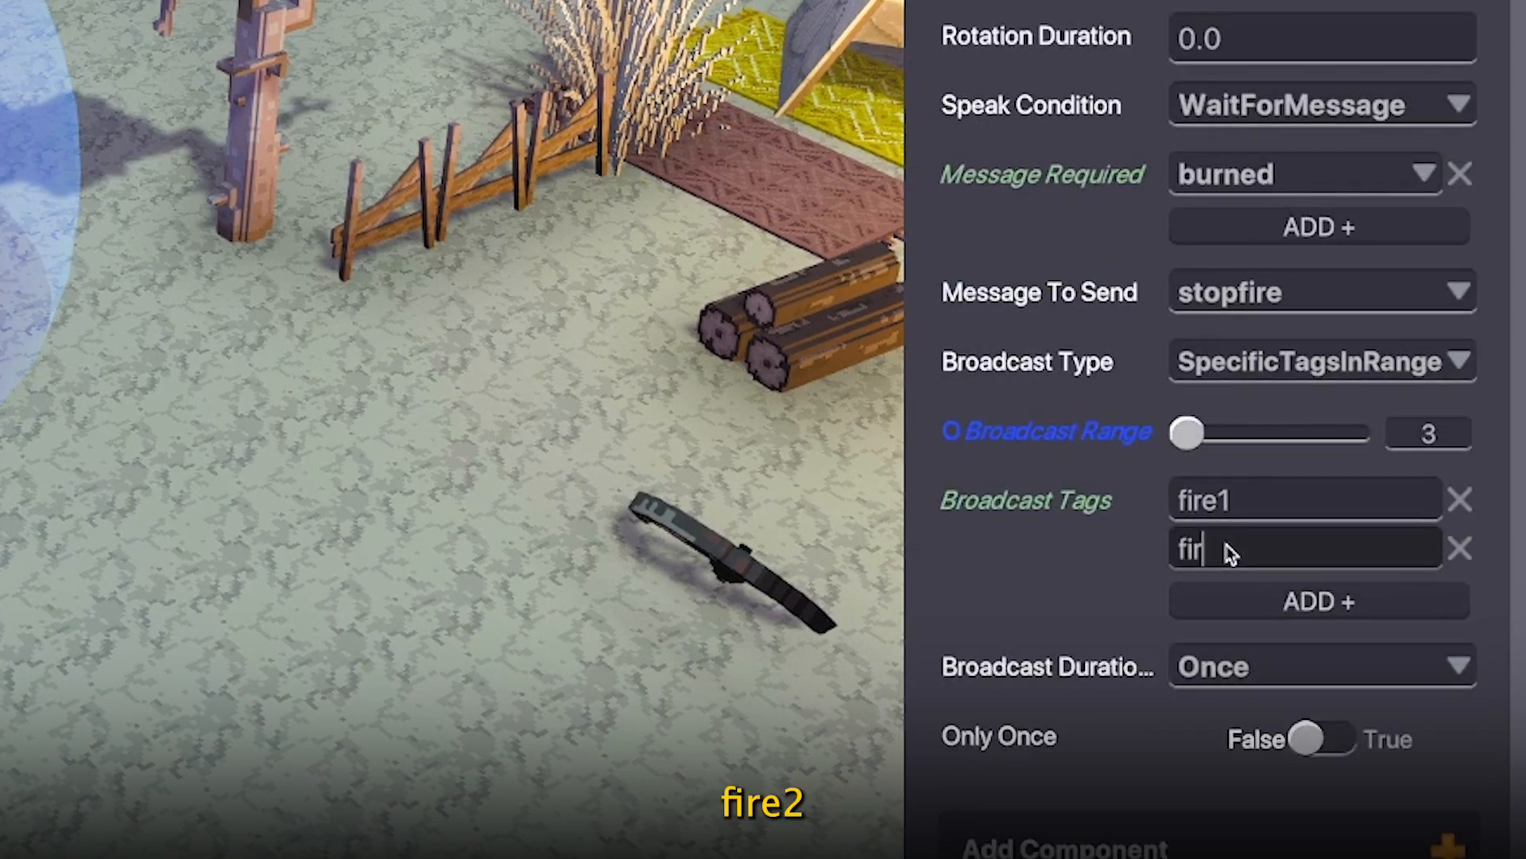
scroll(1252, 545, "down", 2)
left_click(1257, 508)
type("tree")
scroll(996, 421, "down", 1)
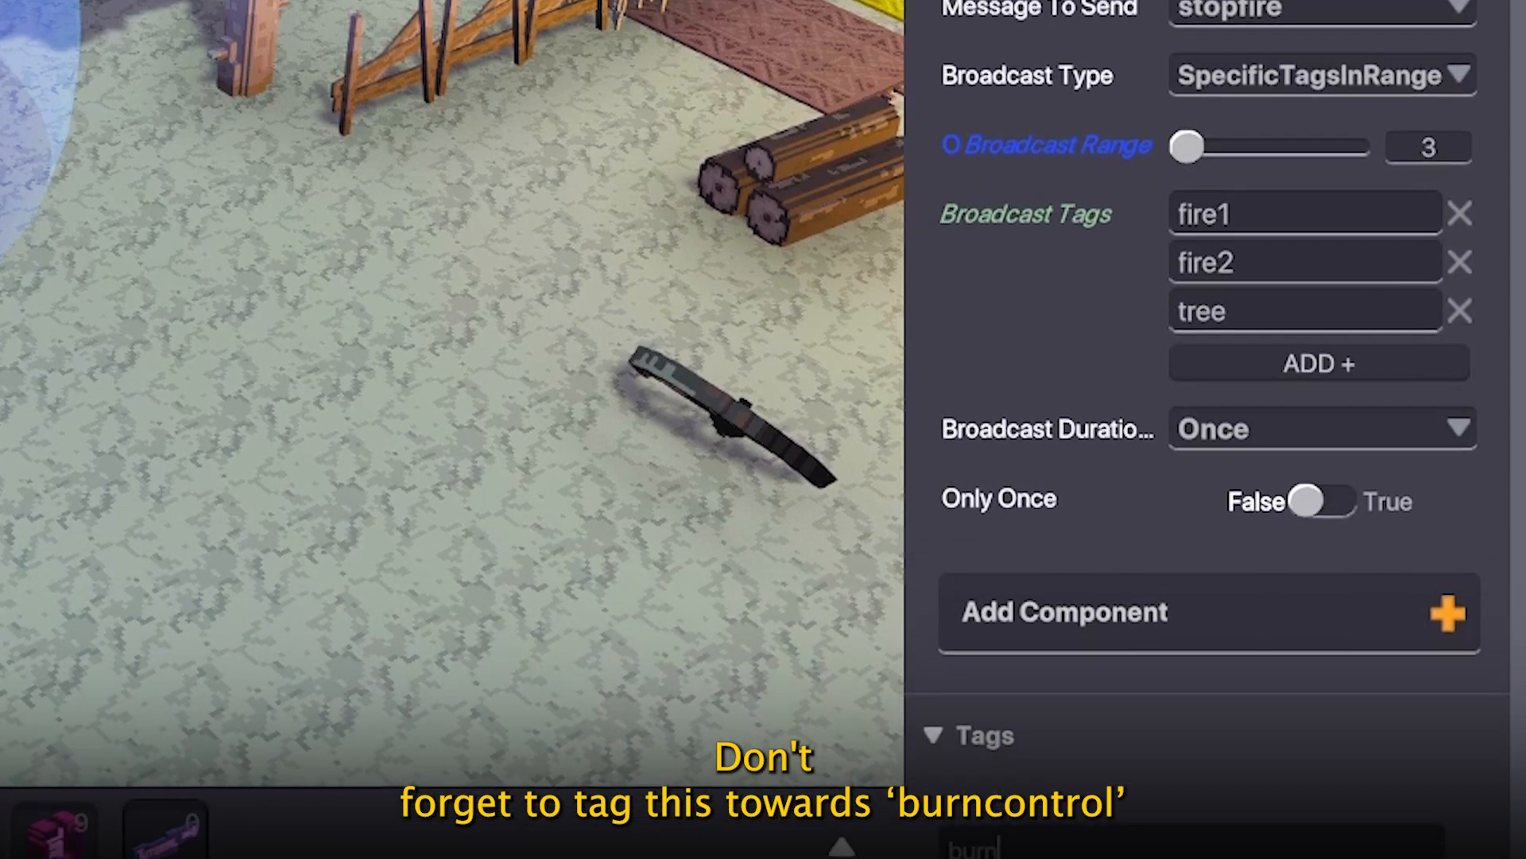
key("Return")
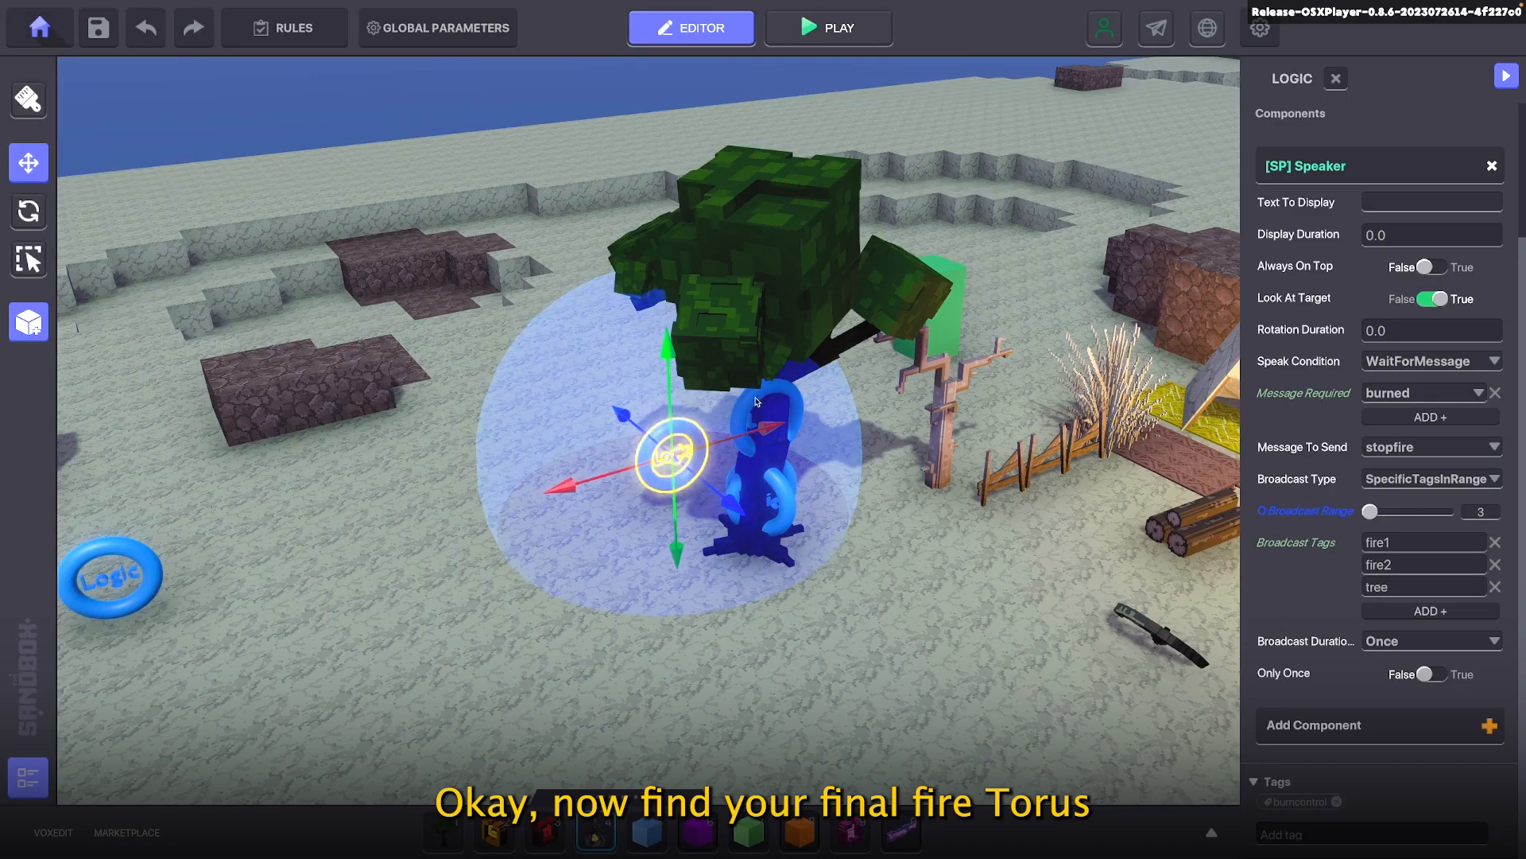
Make the Speaker of the upper tree torus that waits for Fire2 send burned, with a rotation duration of 5
right_click_drag(738, 612, 825, 662)
left_click(729, 392)
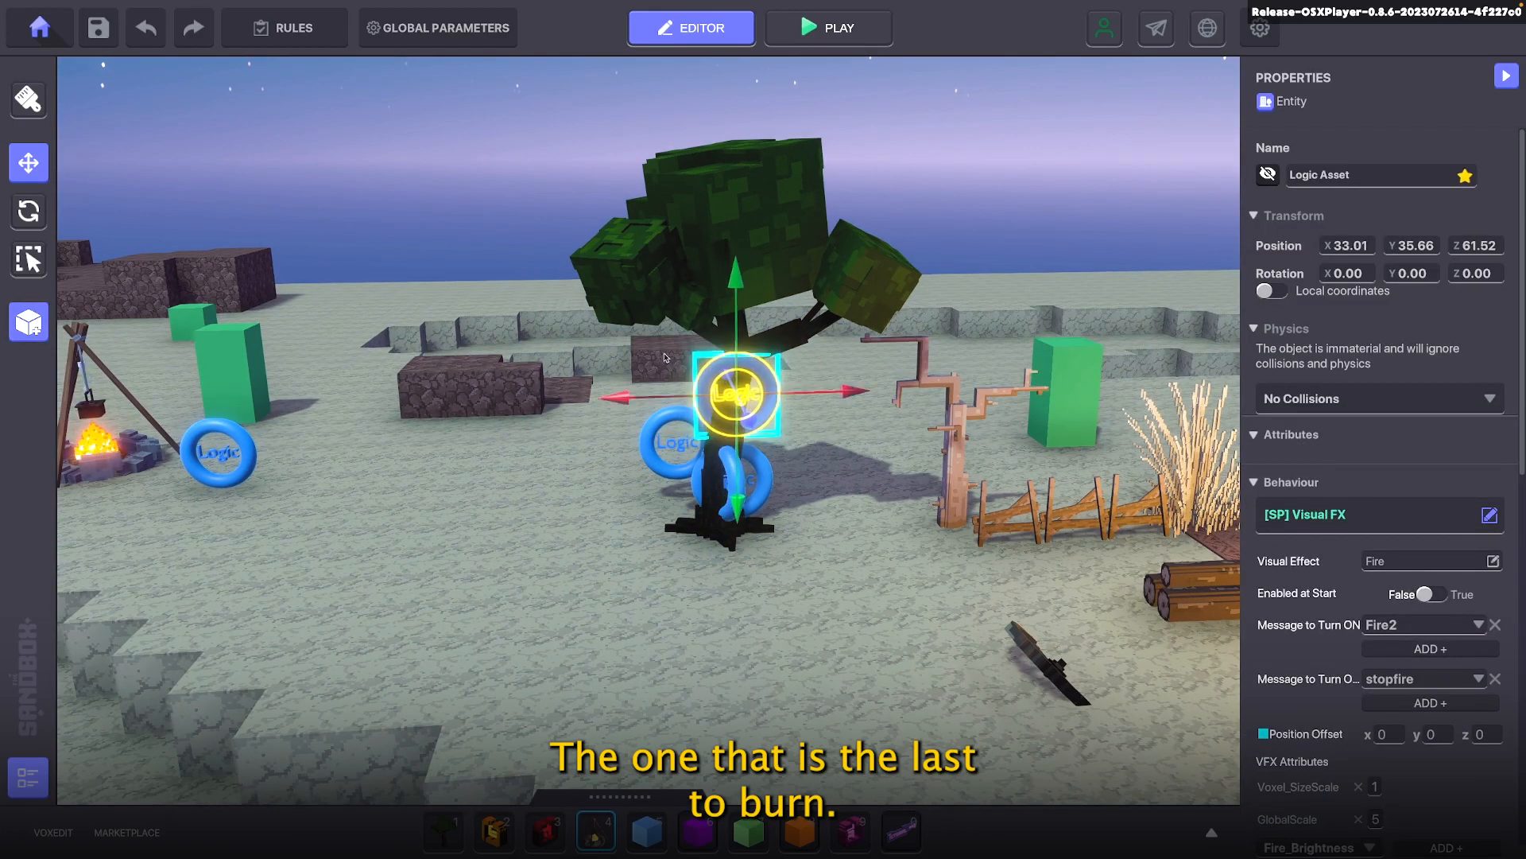
scroll(1383, 493, "down", 5)
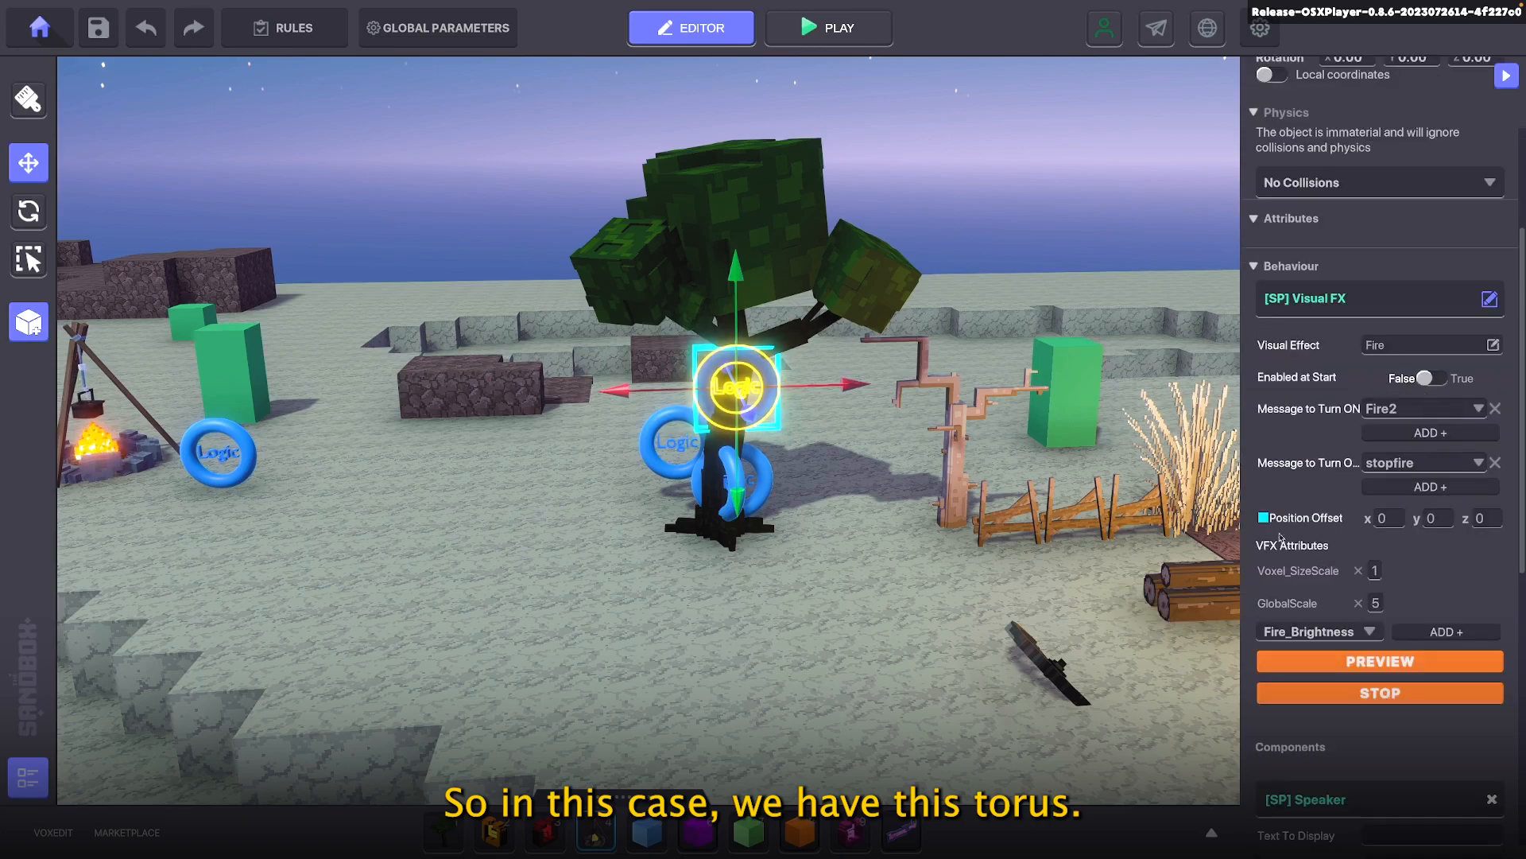
scroll(1391, 468, "down", 3)
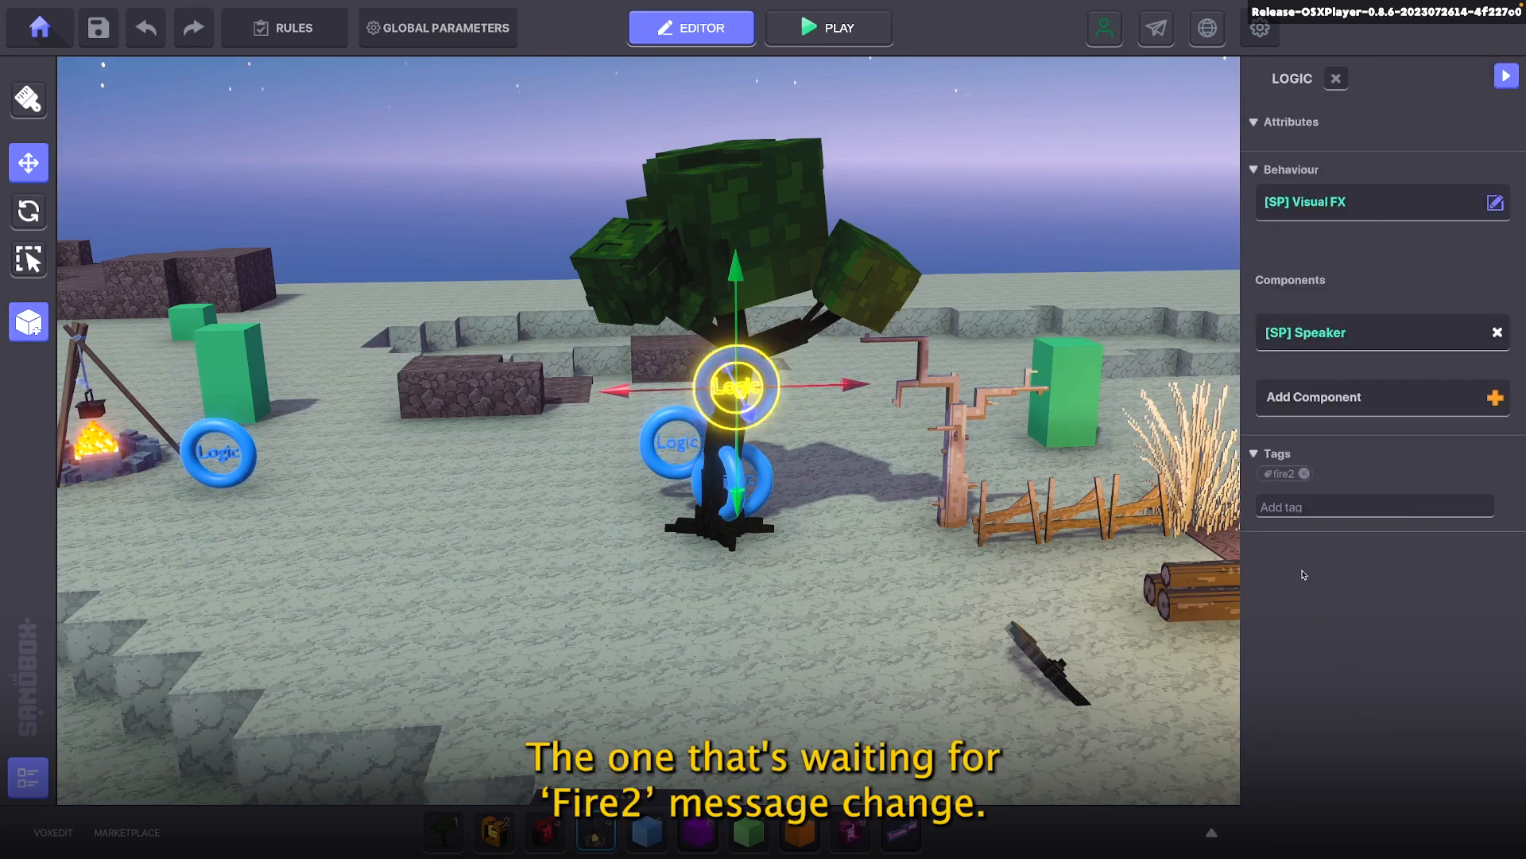
scroll(1372, 521, "down", 6)
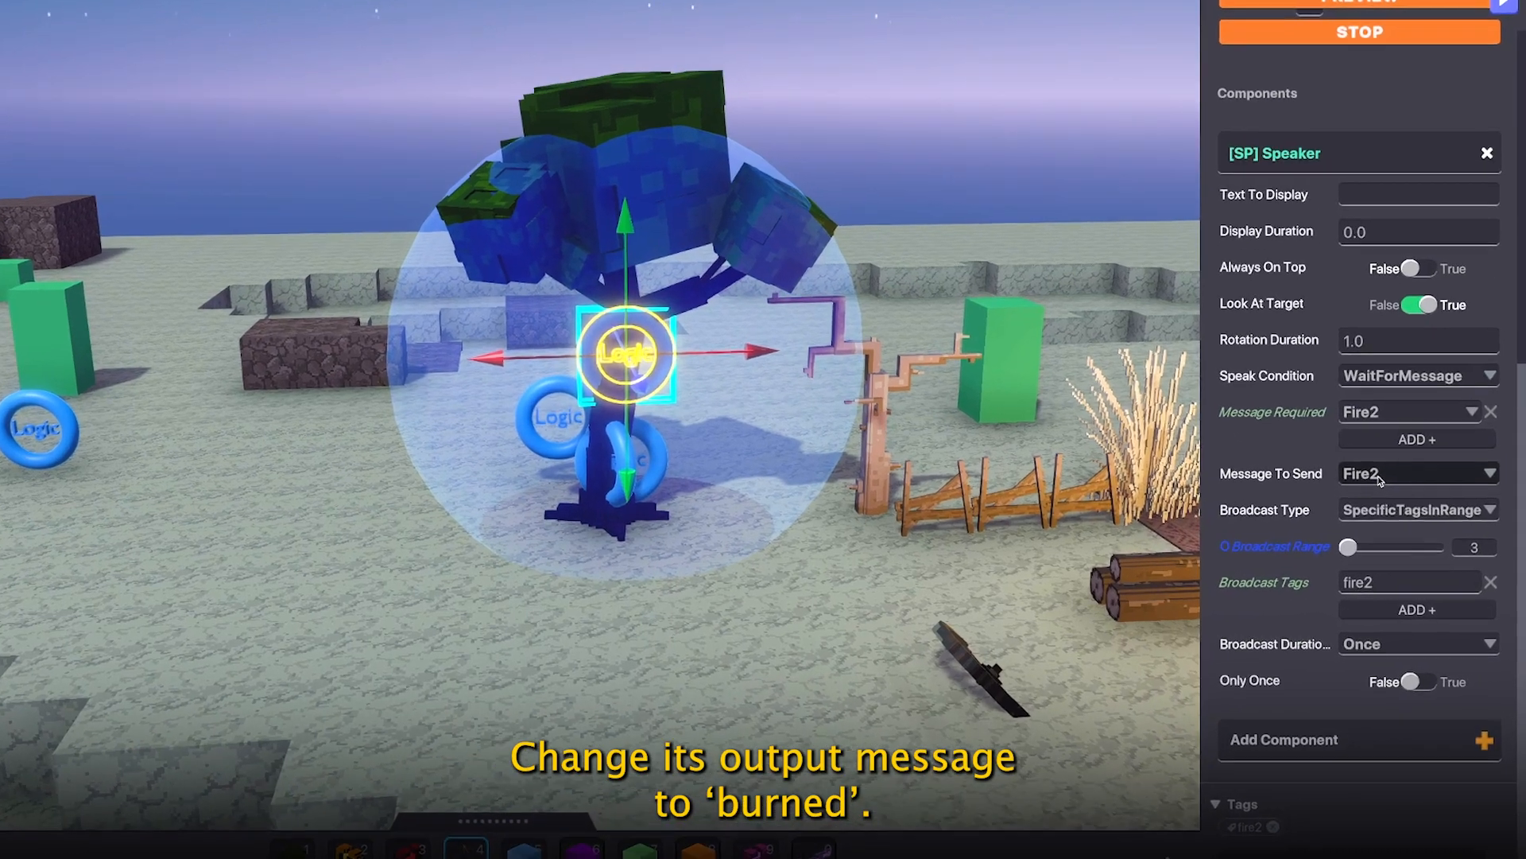
left_click(1399, 494)
type("burned")
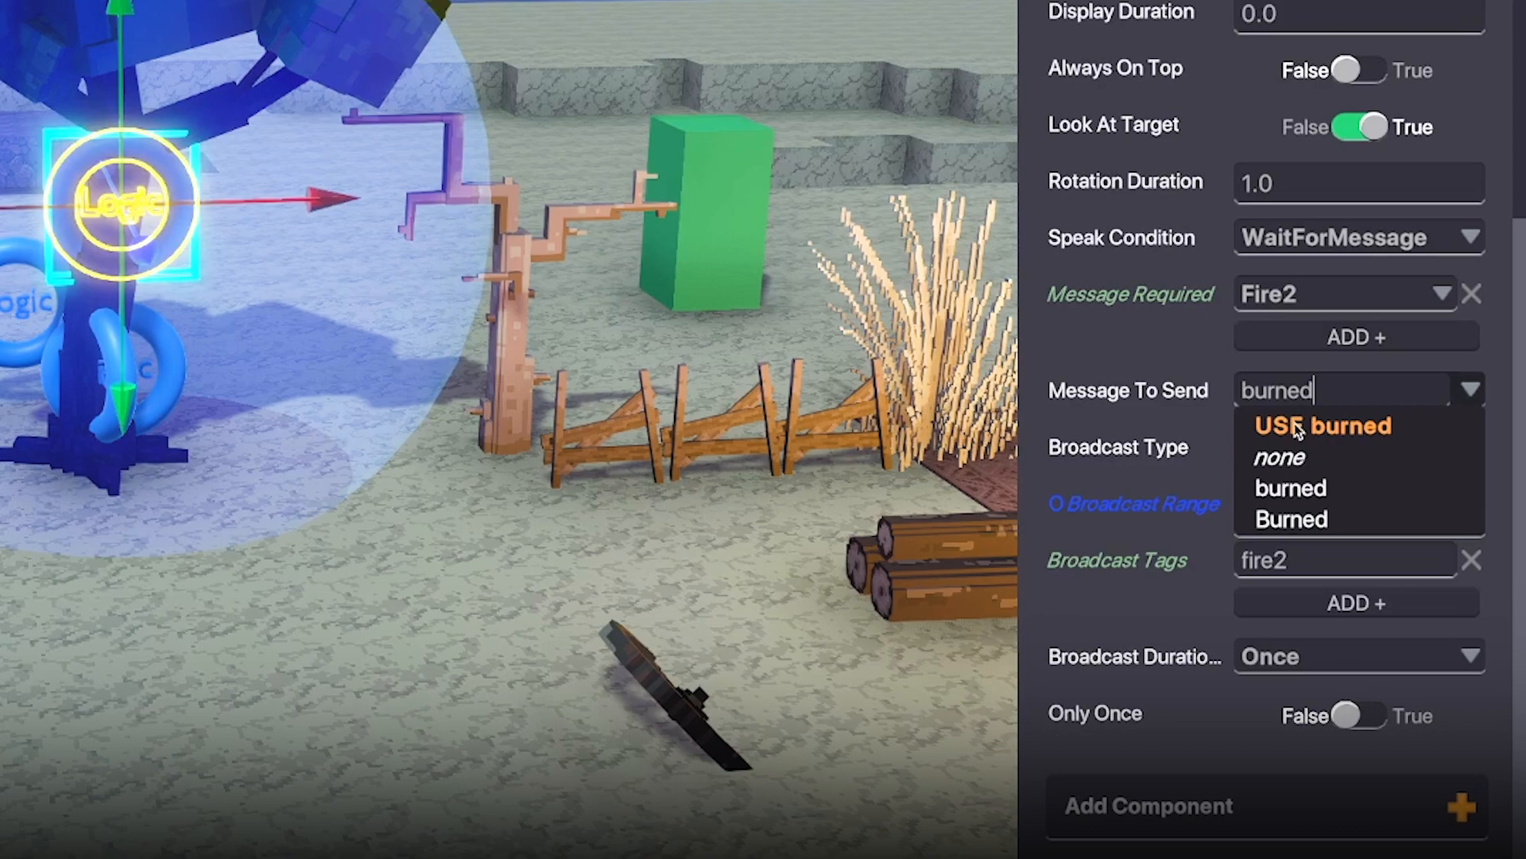
left_click(1294, 428)
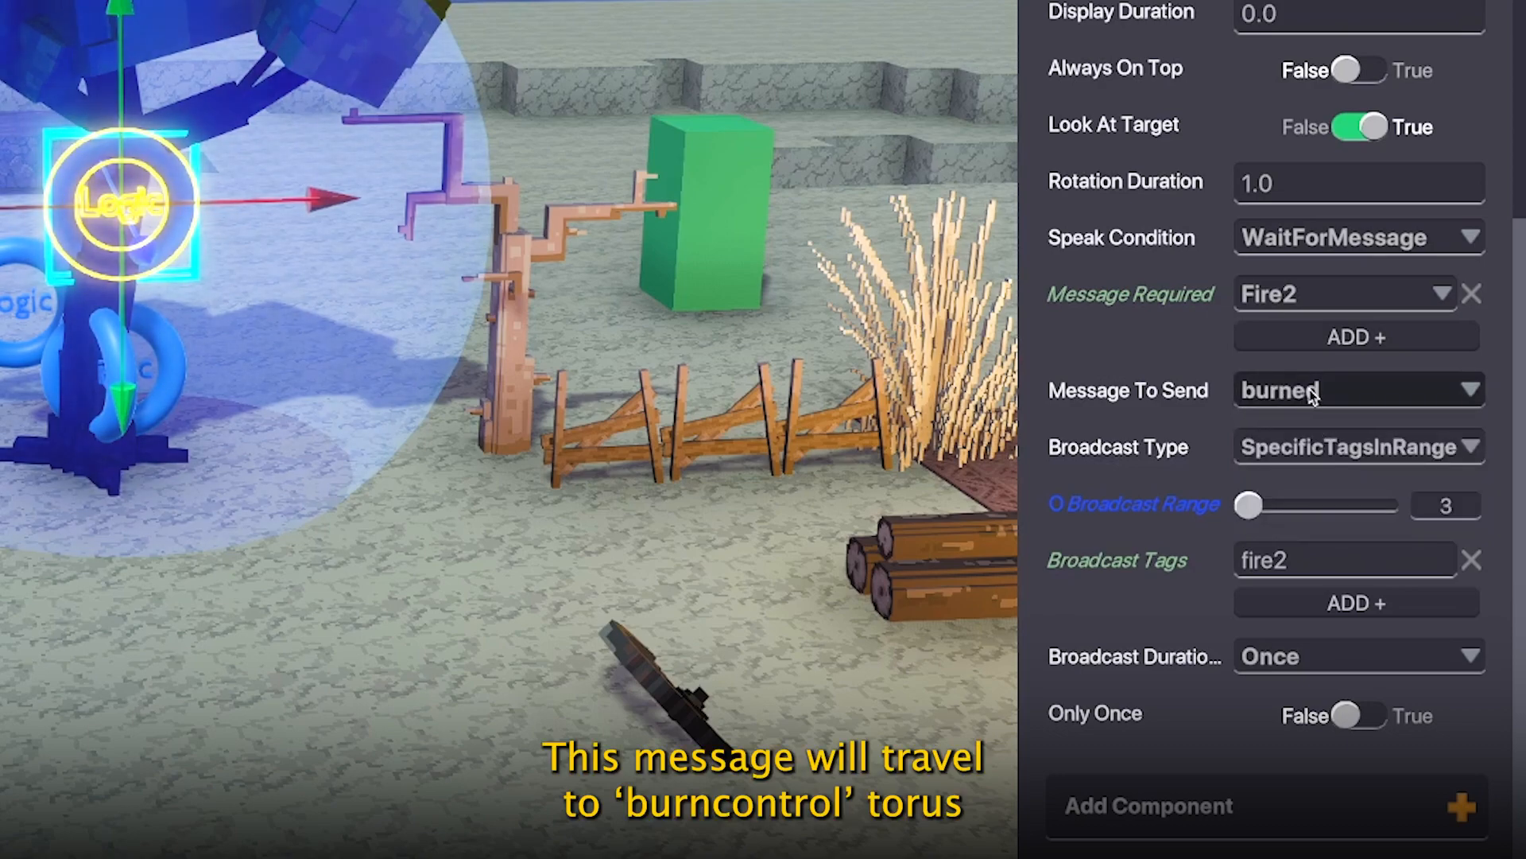
left_click(1284, 183)
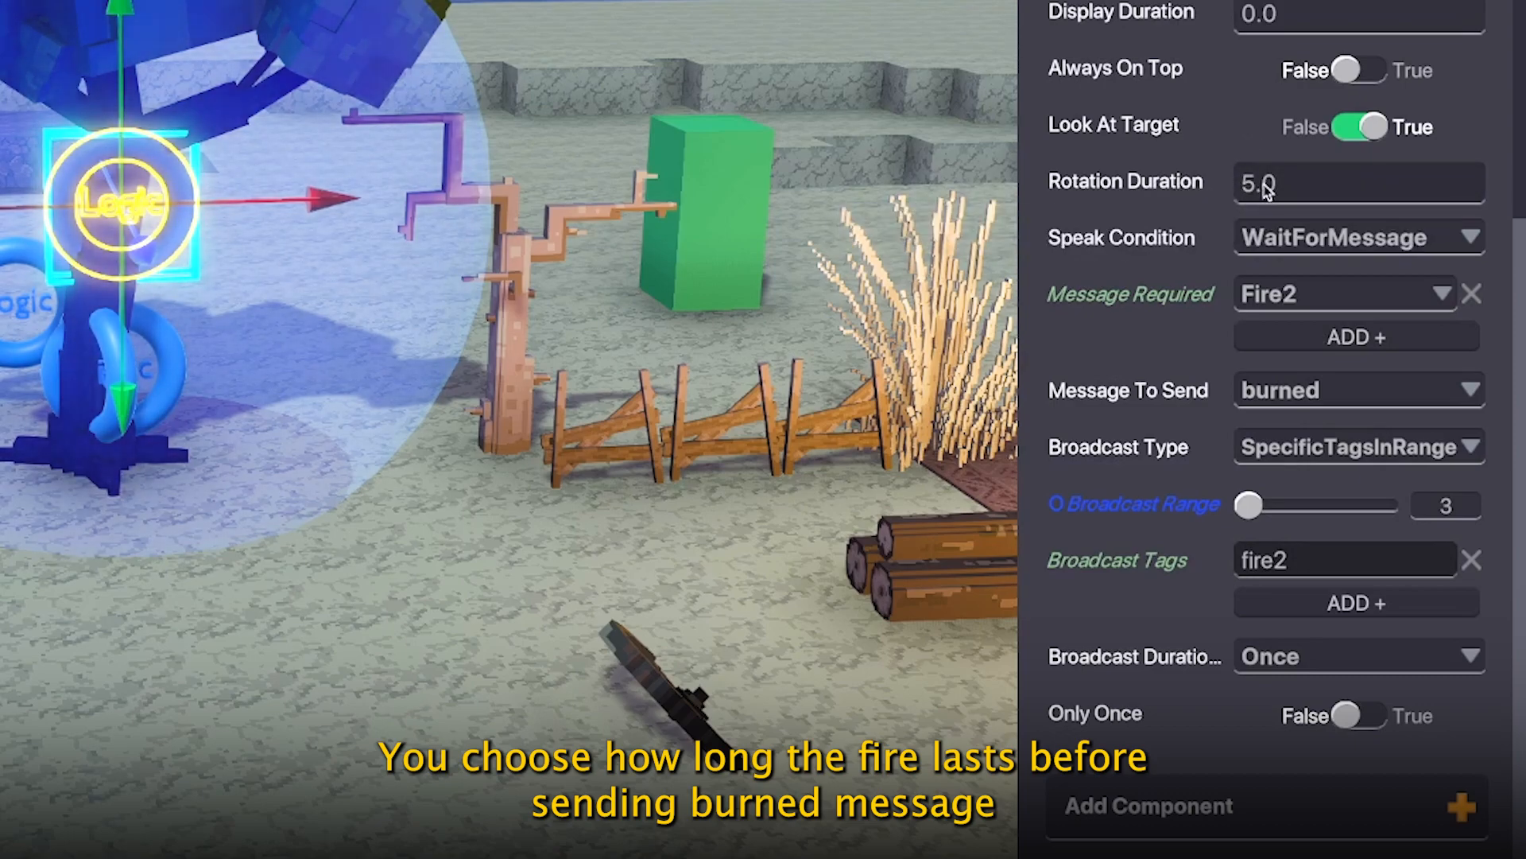
Replace the fire2 broadcast tag of the Speaker that sends burned with burncontrol
type("4.0")
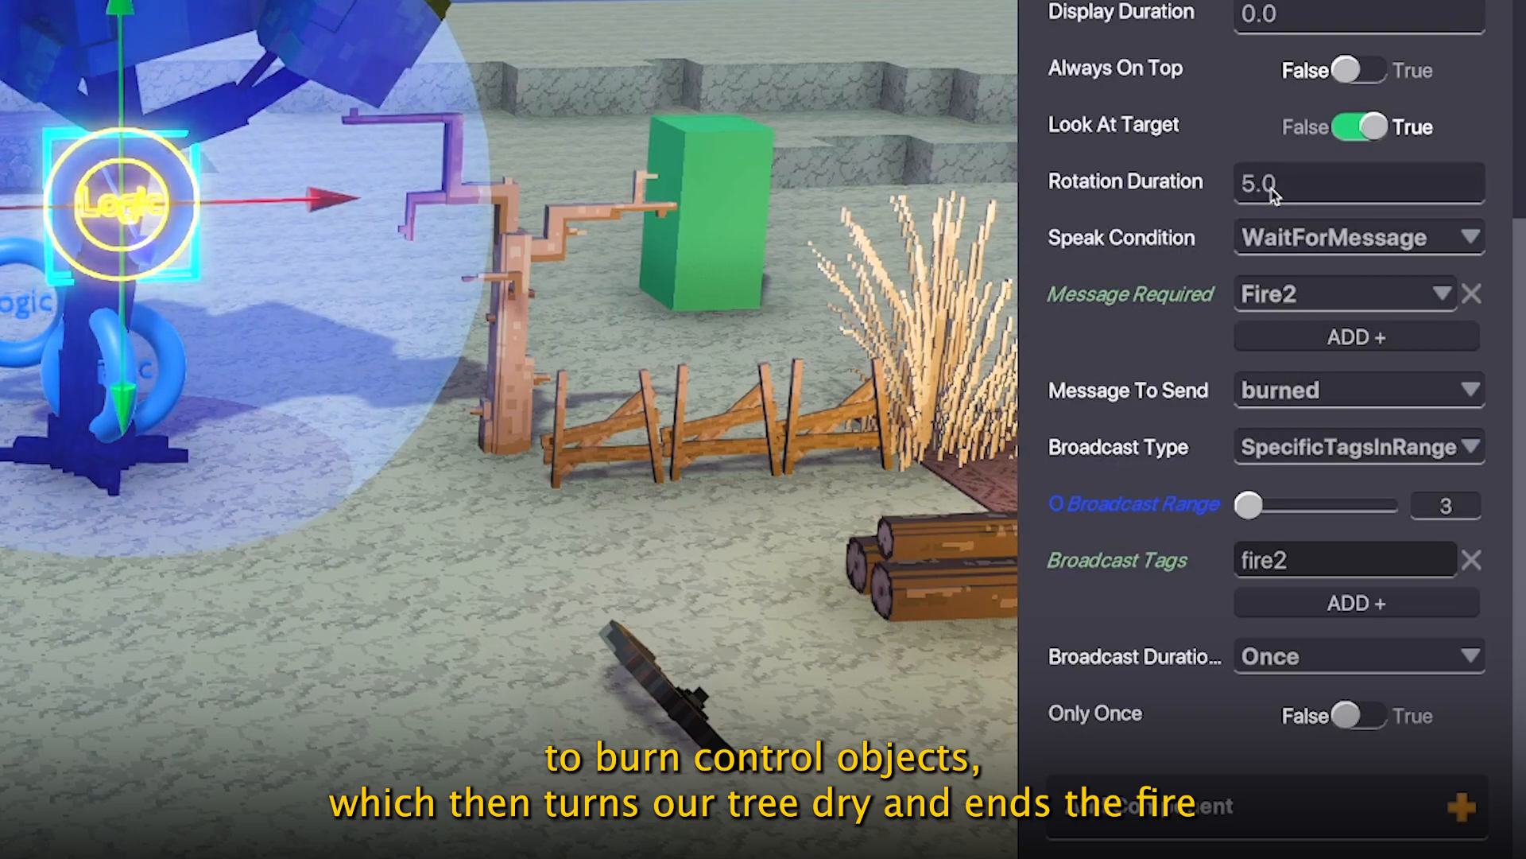
left_click(1220, 119)
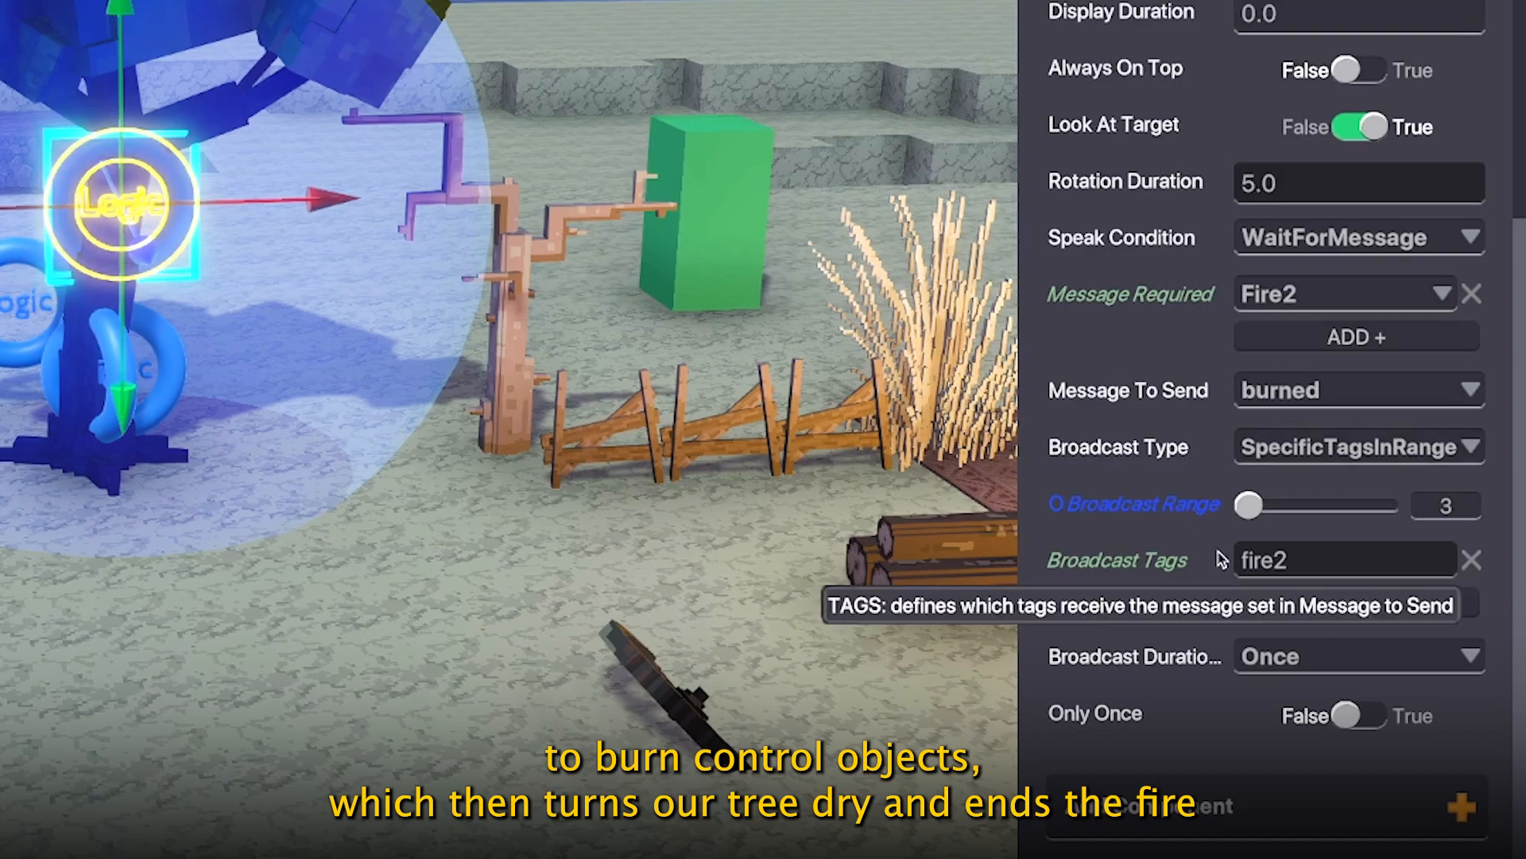
type("burncontrol")
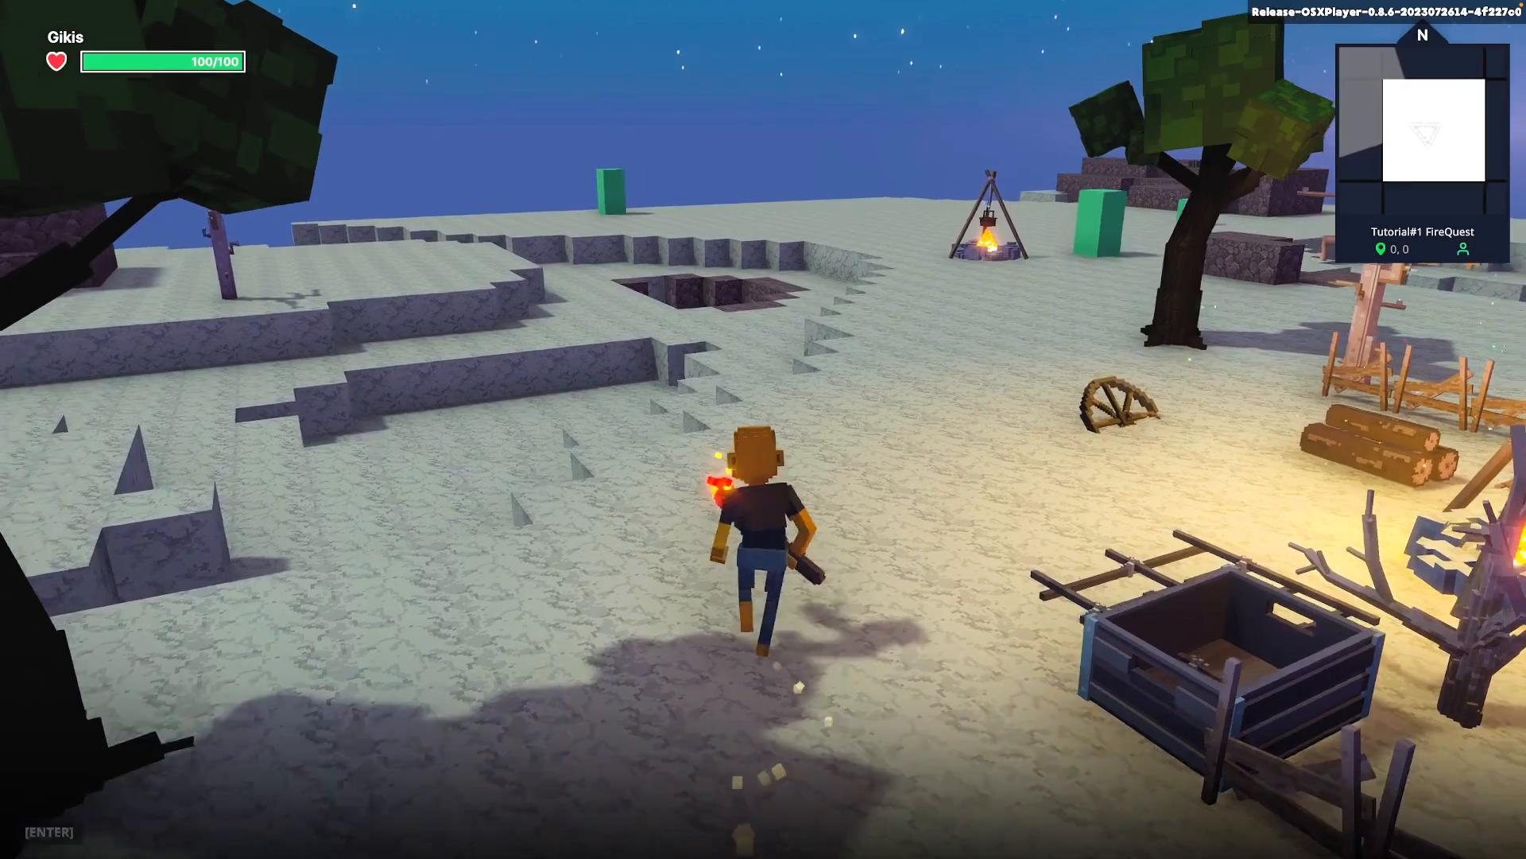
Playtest the fire: light the torch at the fireplace, carry it to the tree and back away to watch the tree burn
key("w")
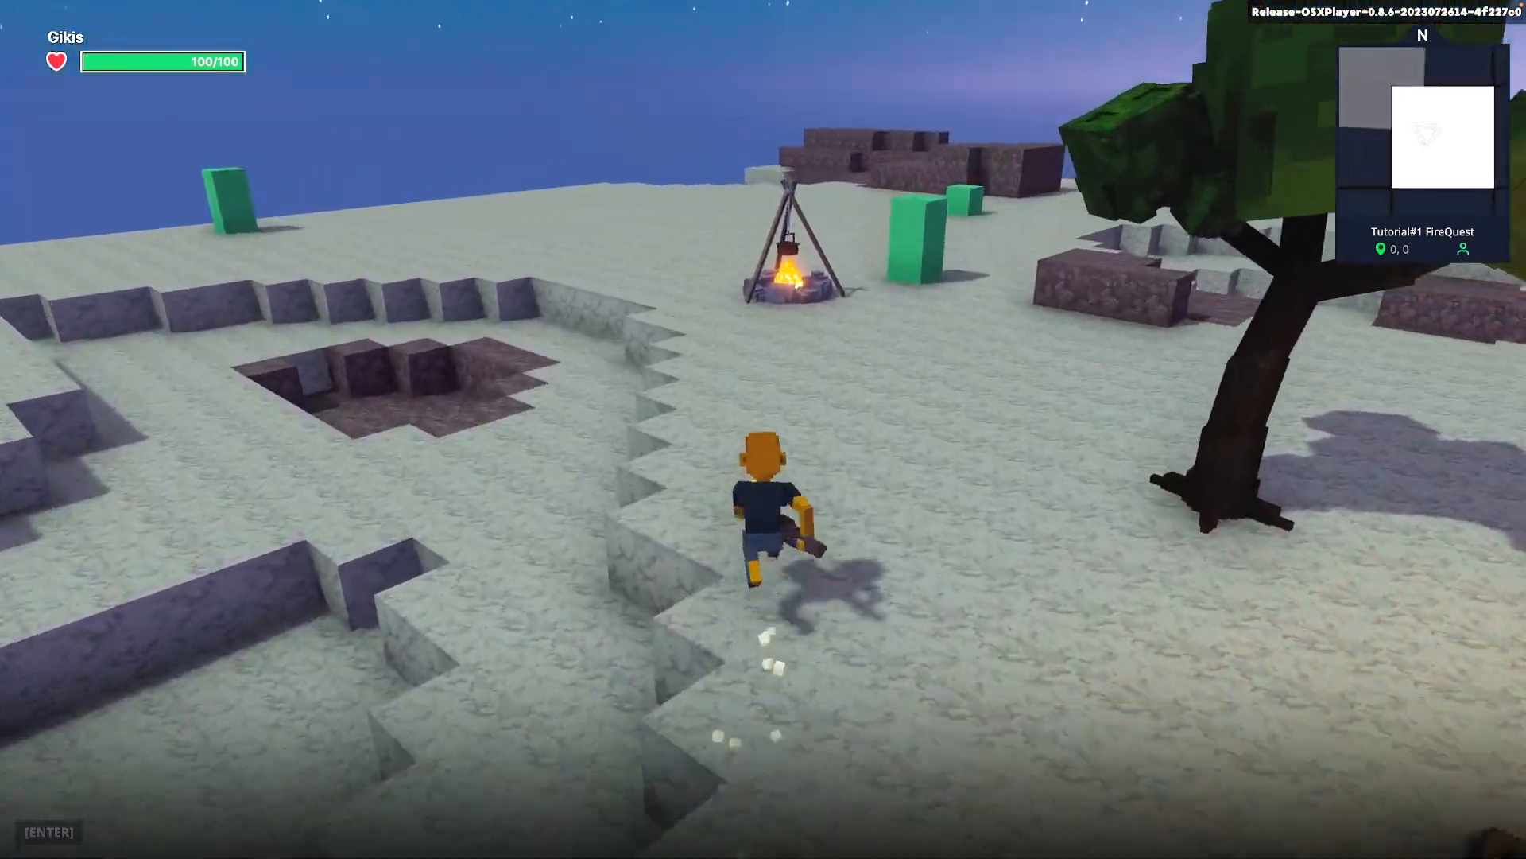
key("e")
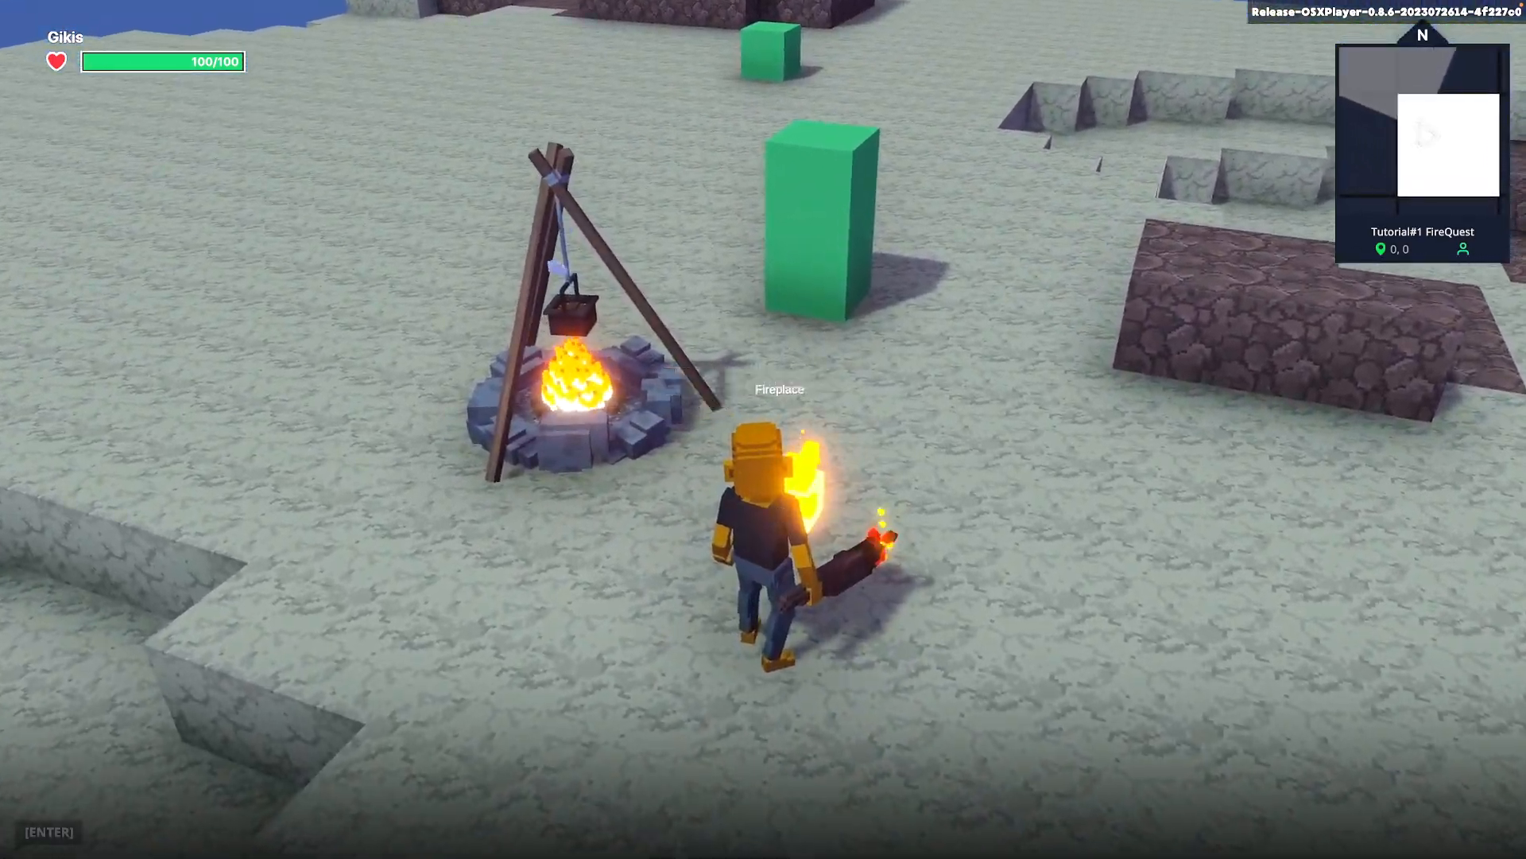
key("w")
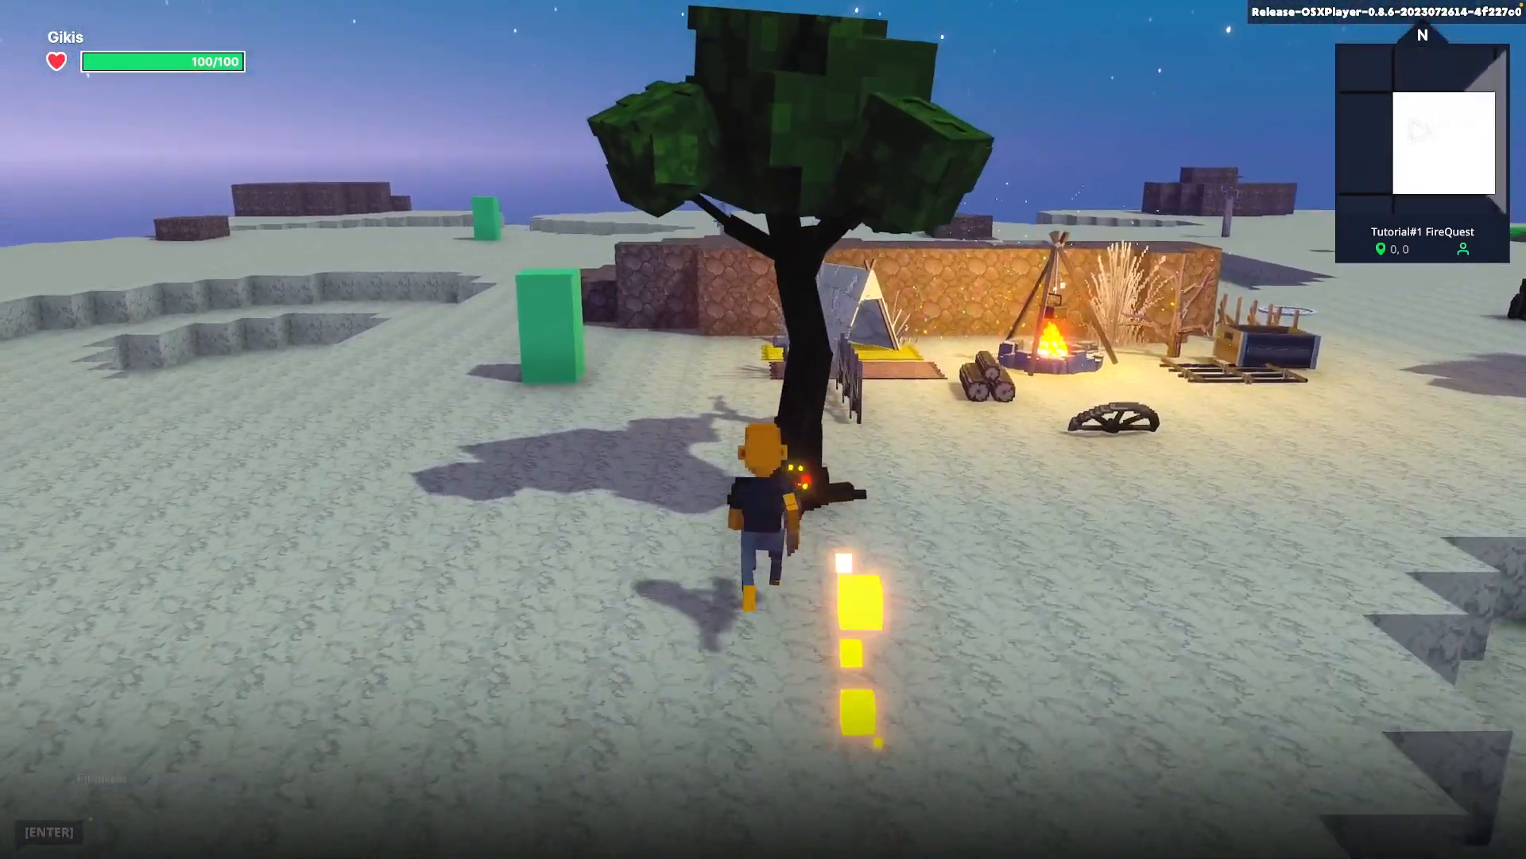
key("s")
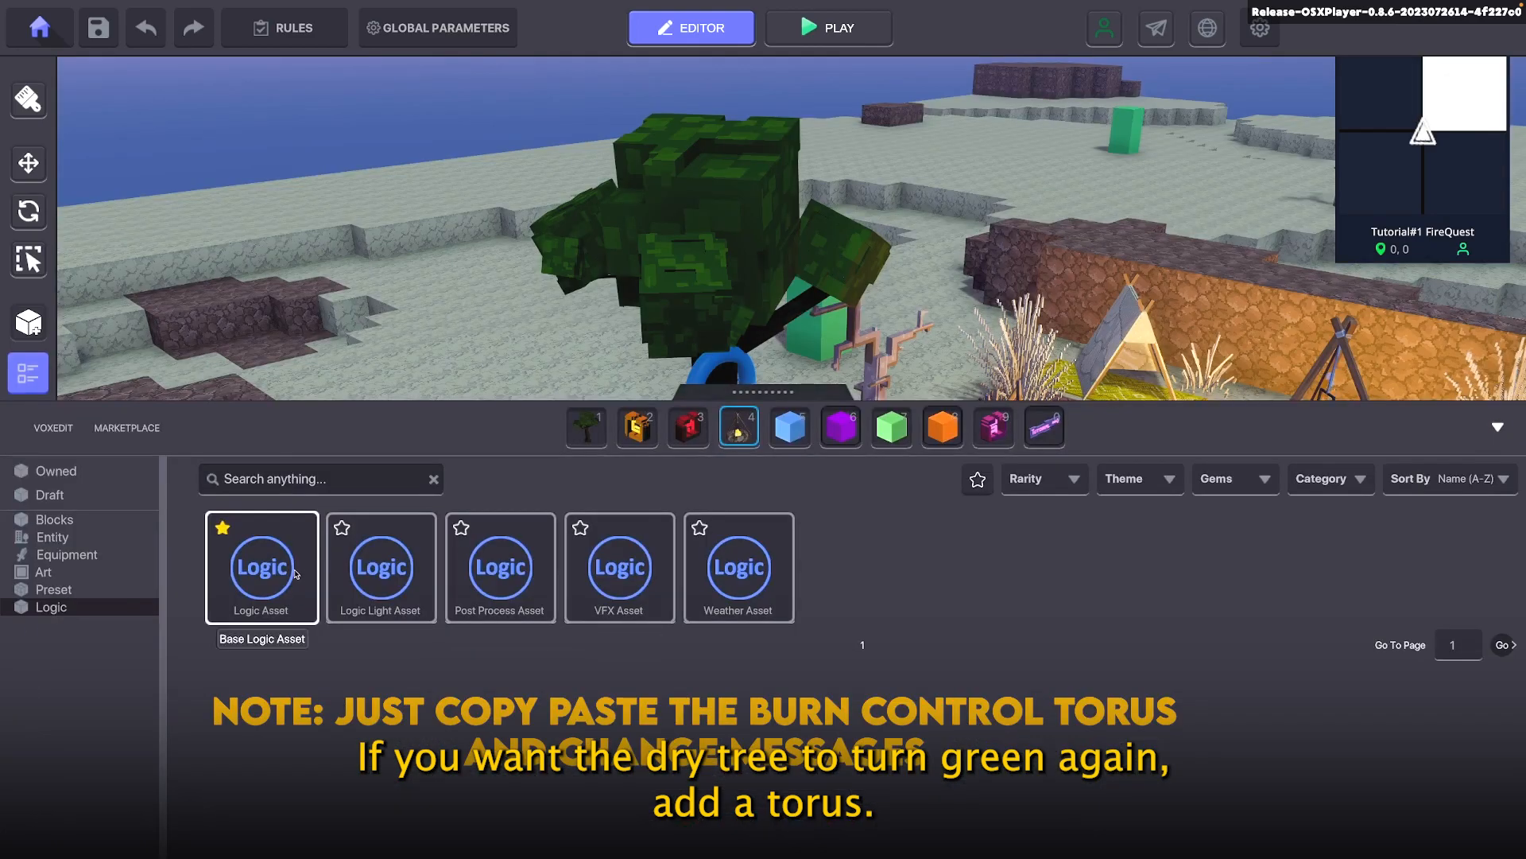
Add another Logic asset beside the tree, with the burncontrol torus's Speaker settings and a rotation duration of 10
left_click(255, 562)
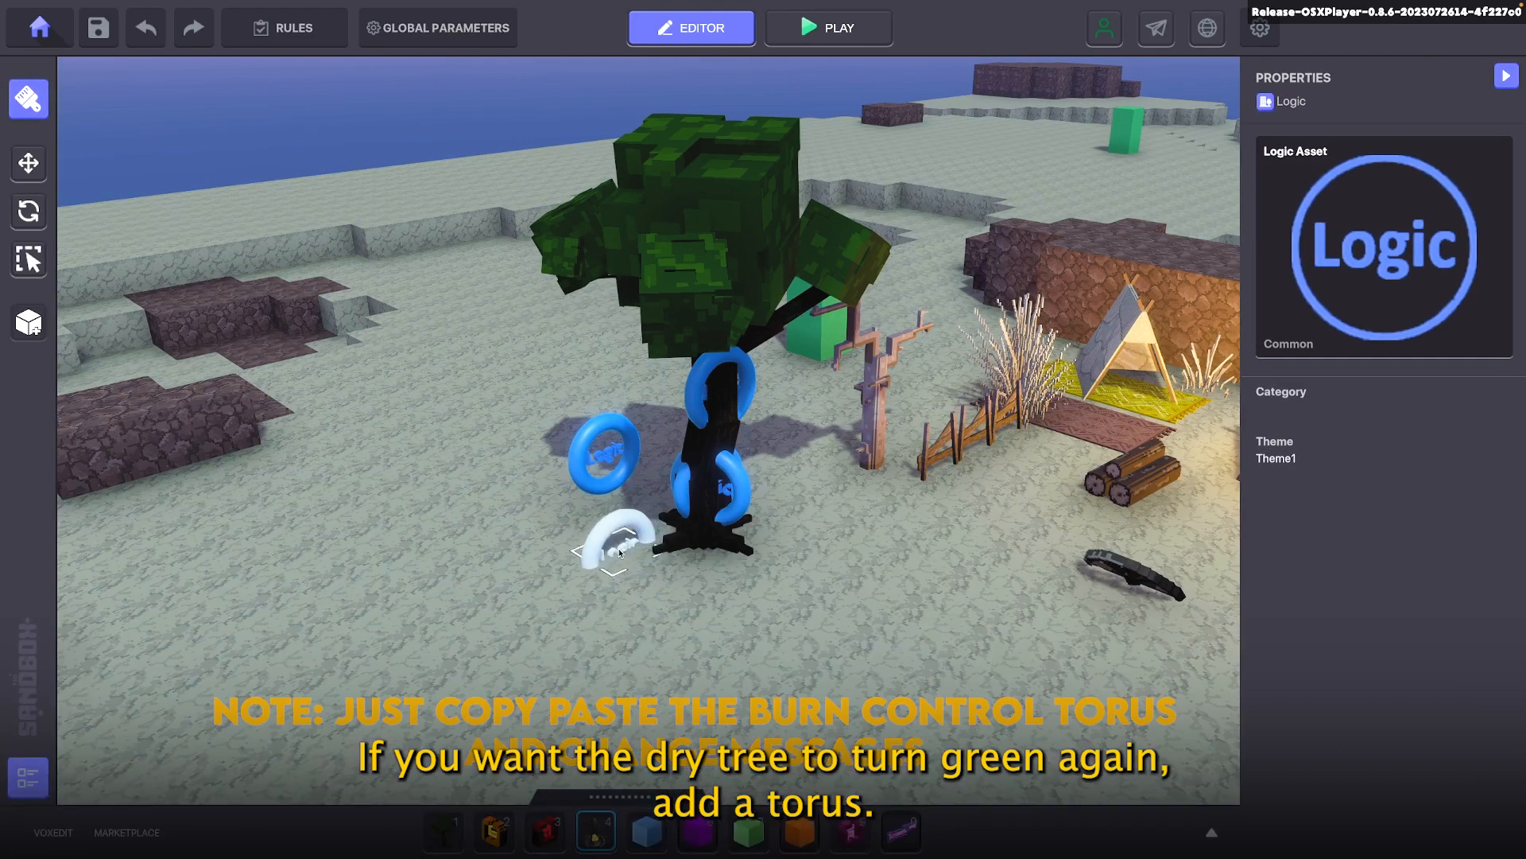
left_click(622, 554)
scroll(1399, 425, "down", 3)
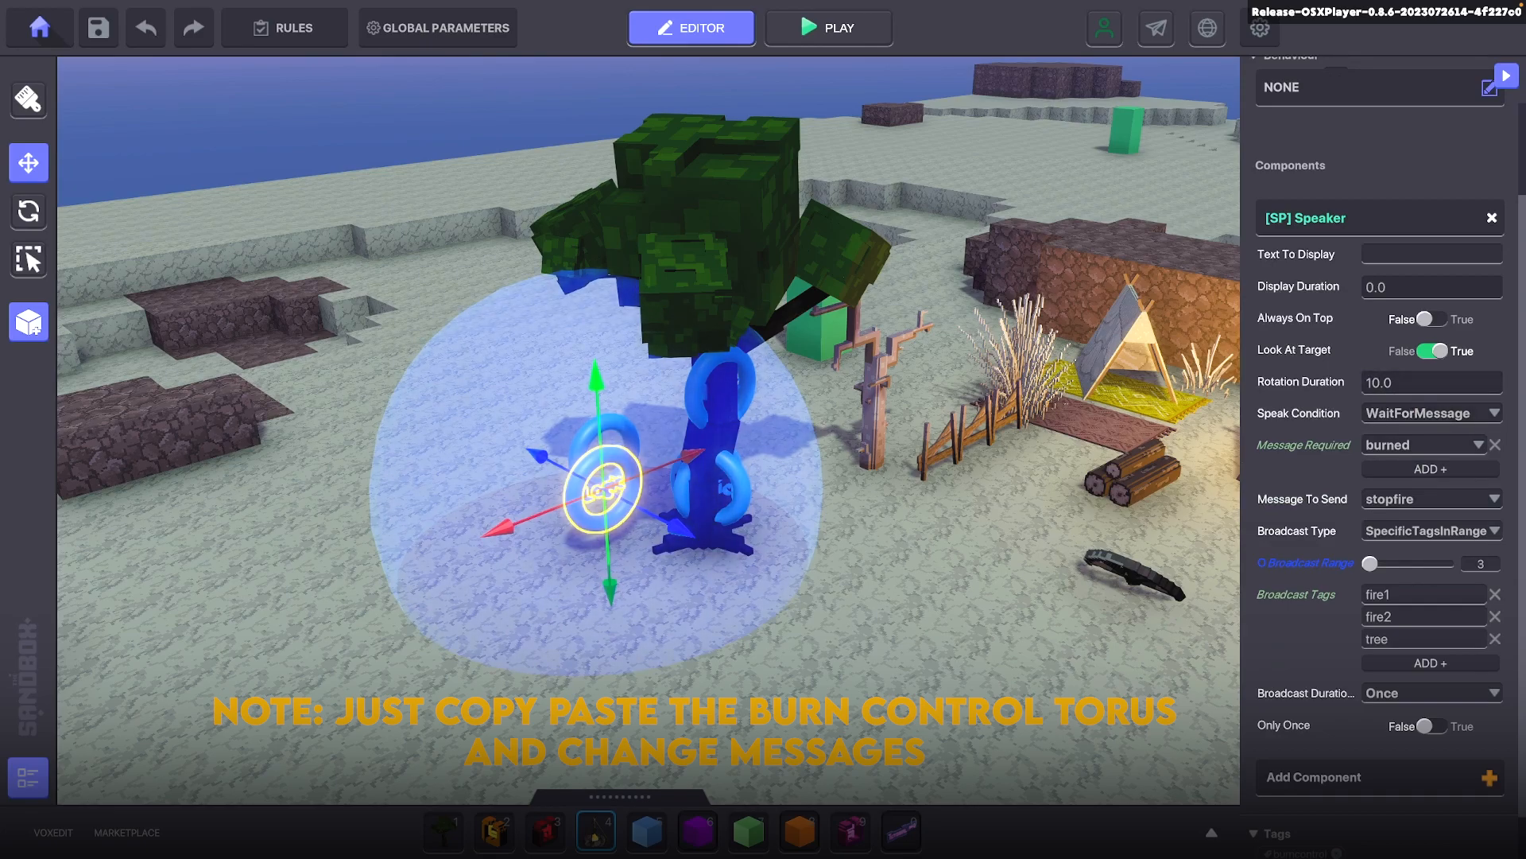
Make the new torus's Speaker wait for the stopfire message and send grow
left_click(1392, 446)
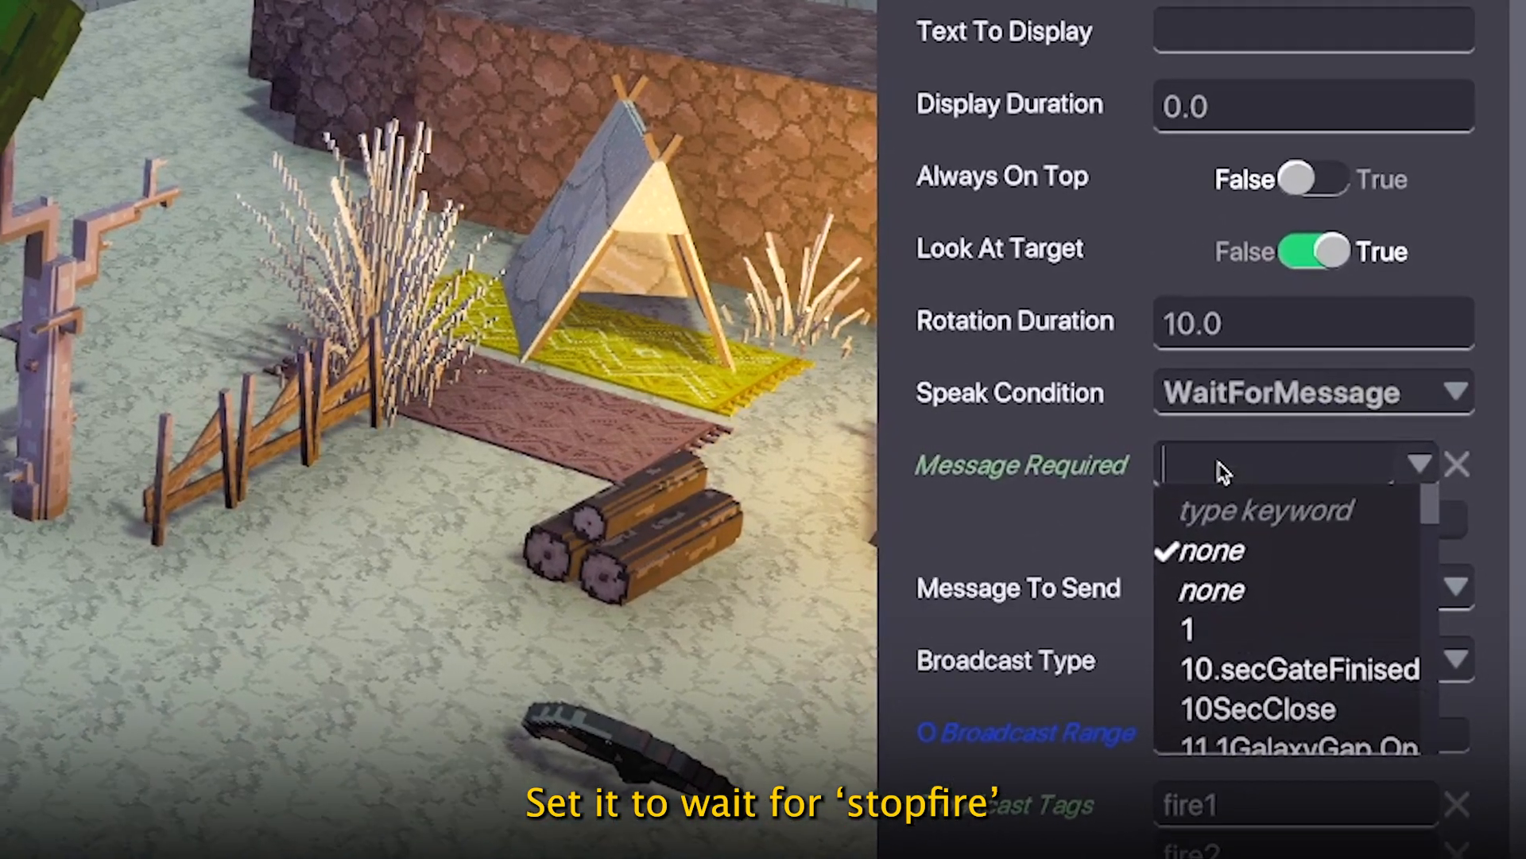
type("stopfire")
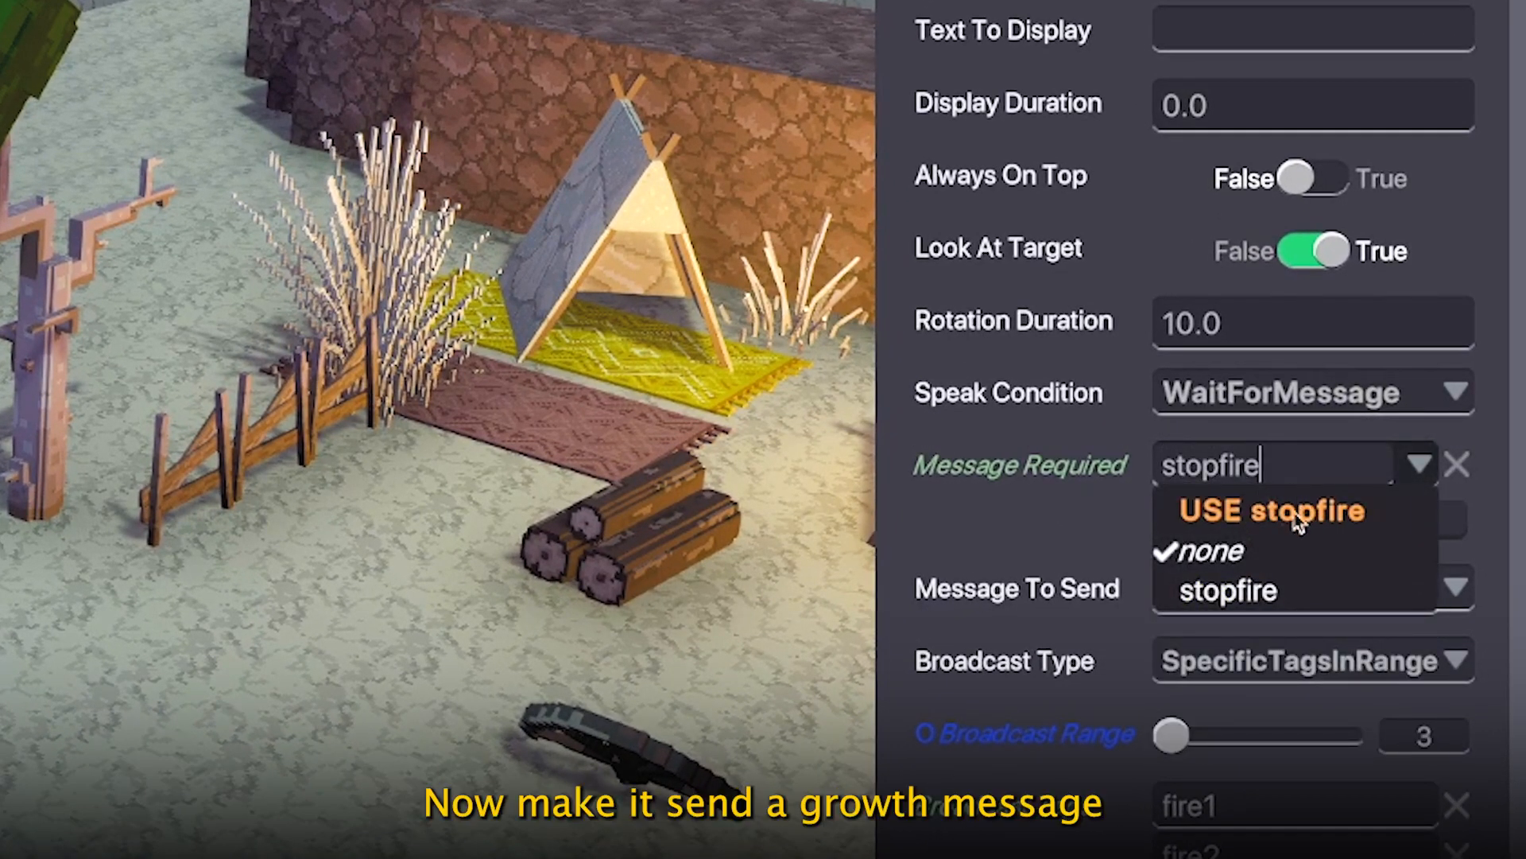
left_click(1297, 520)
left_click(1271, 590)
type("grow")
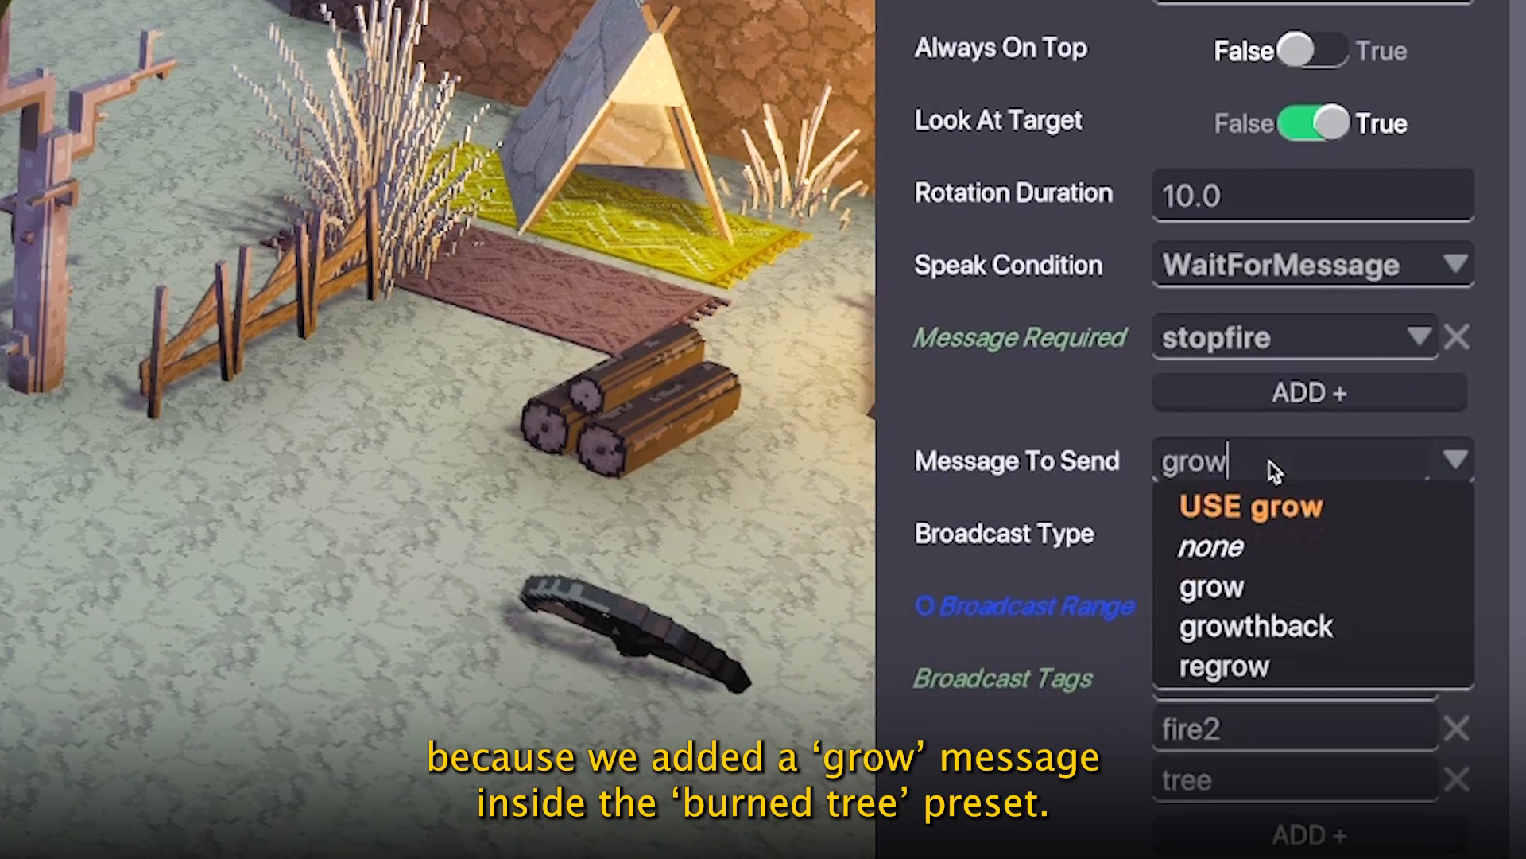
left_click(1266, 507)
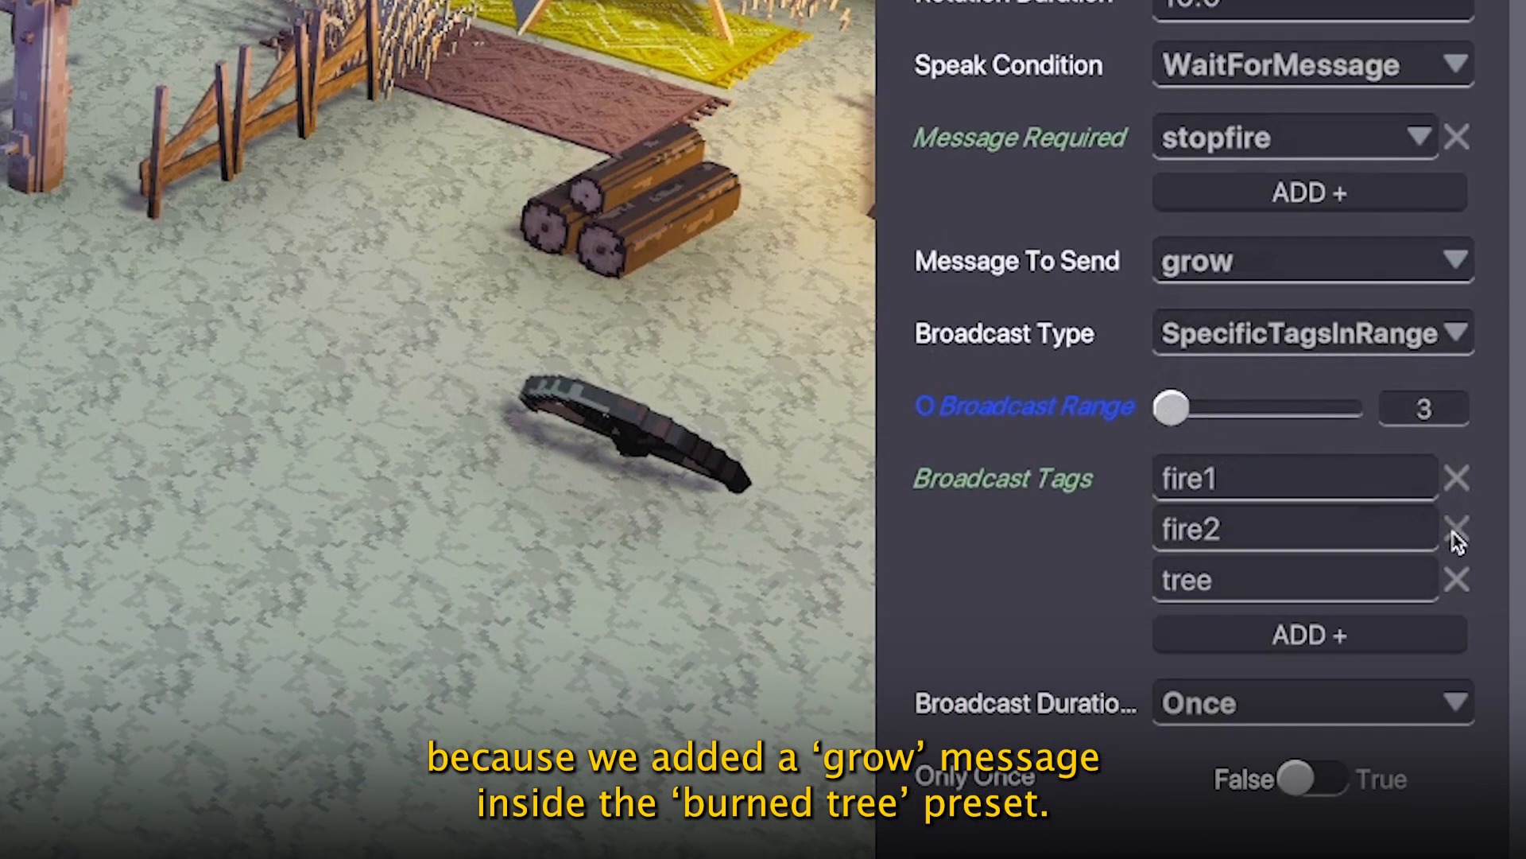
Remove the fire2 and tree broadcast tags from the new Speaker and replace fire1 with drytree
left_click(1456, 534)
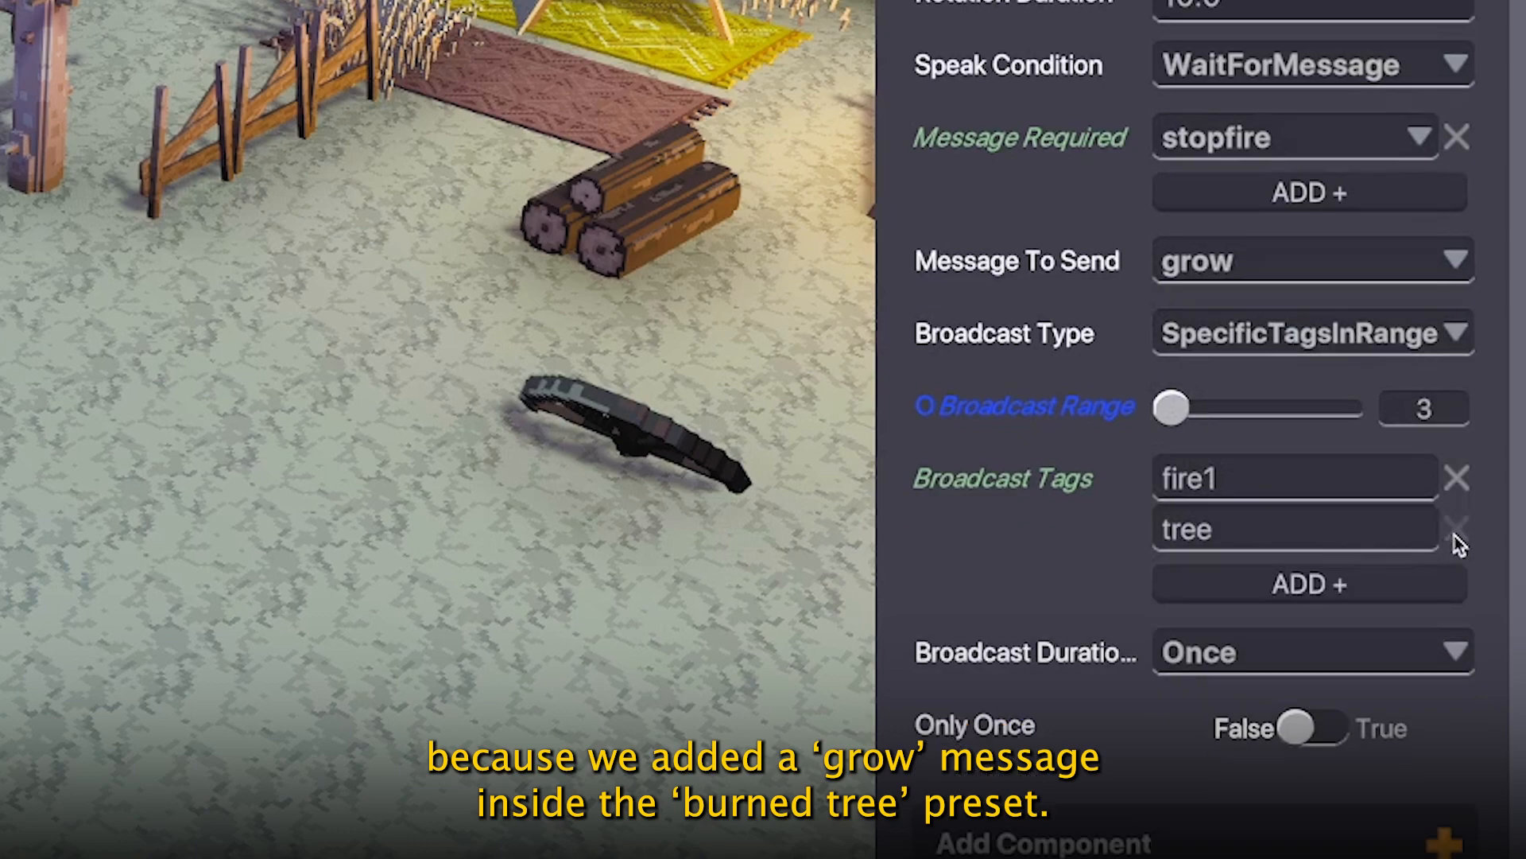
left_click(1456, 534)
left_click(1251, 487)
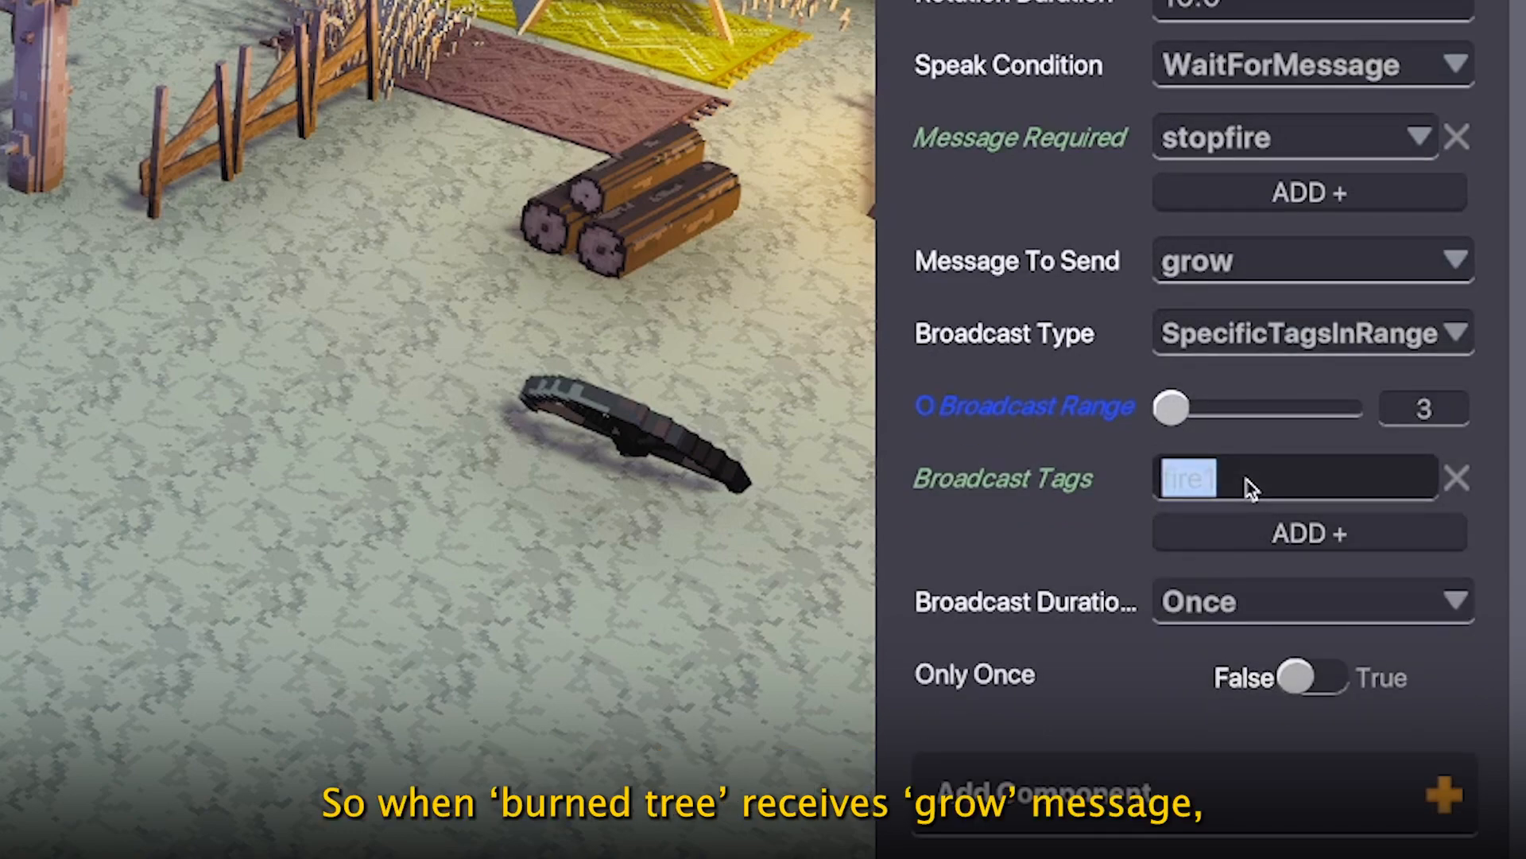
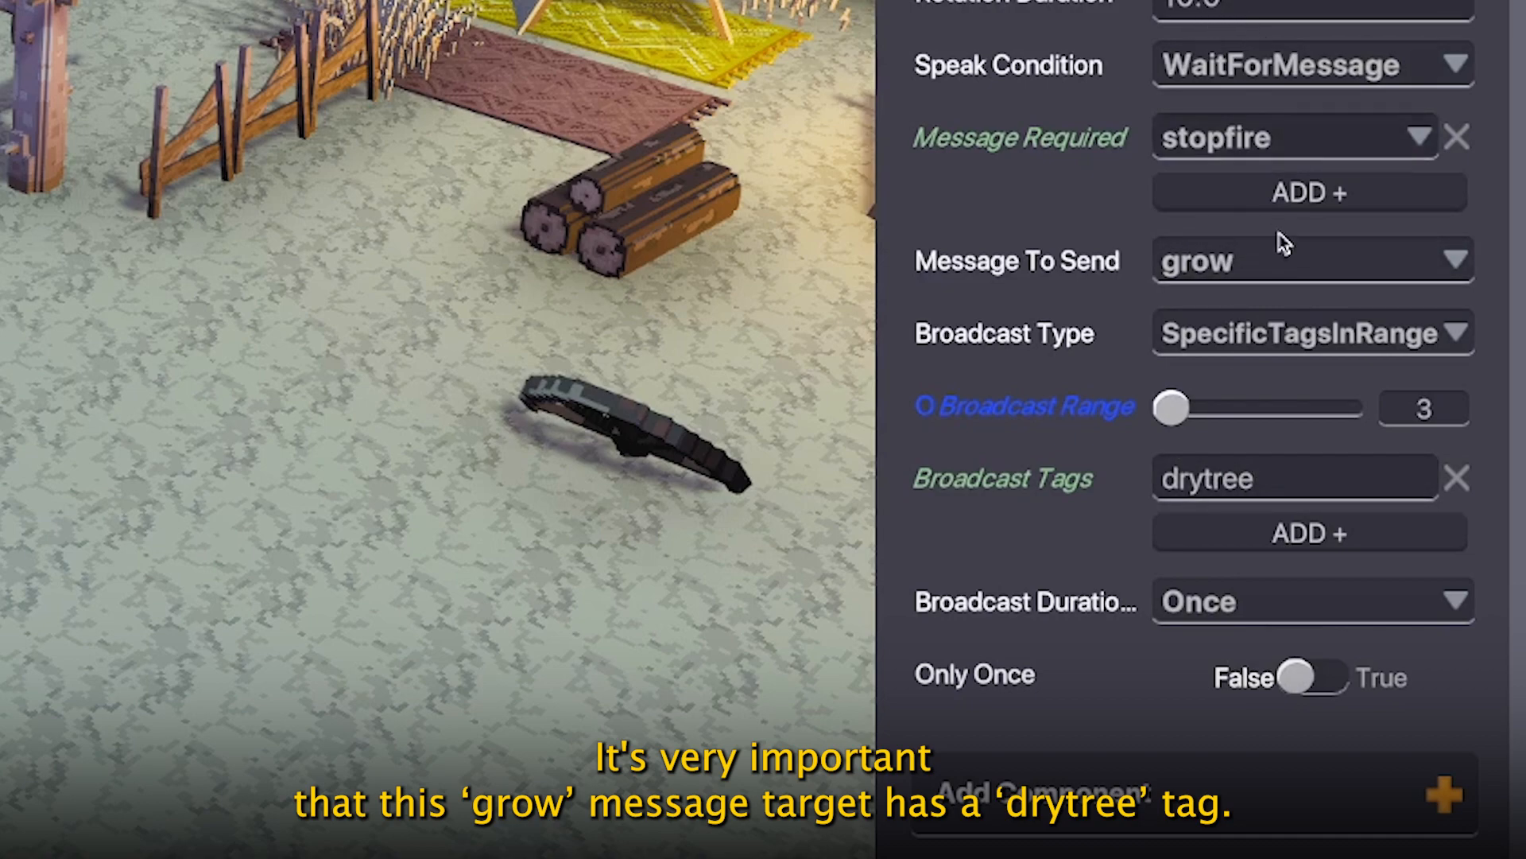
scroll(1253, 421, "down", 1)
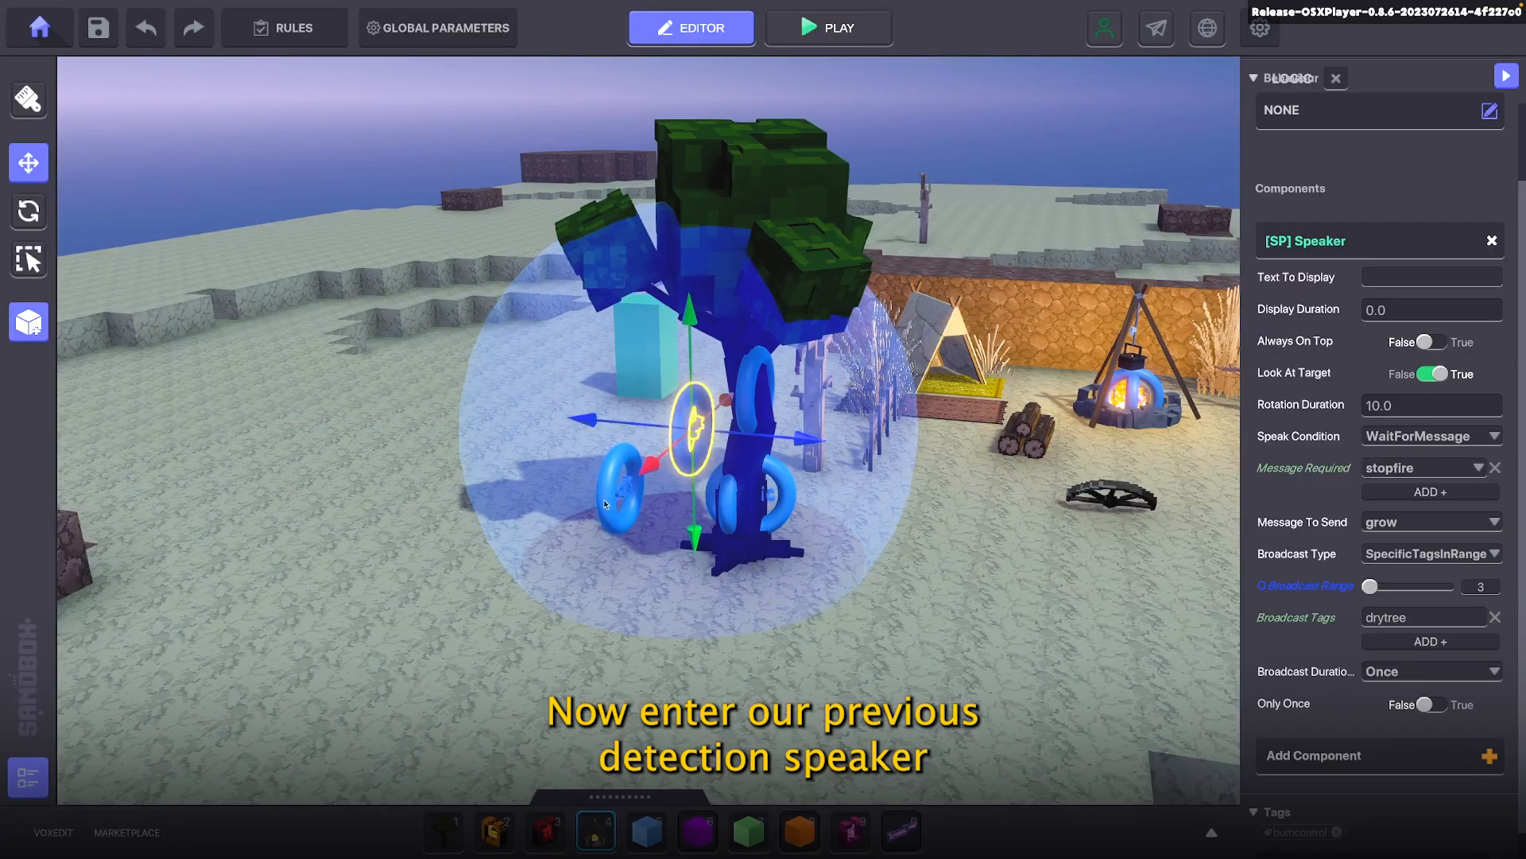
Add grow as a fourth broadcast tag in the Speaker of the burncontrol torus that sends stopfire
left_click(612, 498)
left_click(1339, 642)
scroll(1339, 539, "down", 5)
scroll(1340, 539, "down", 3)
left_click(1339, 576)
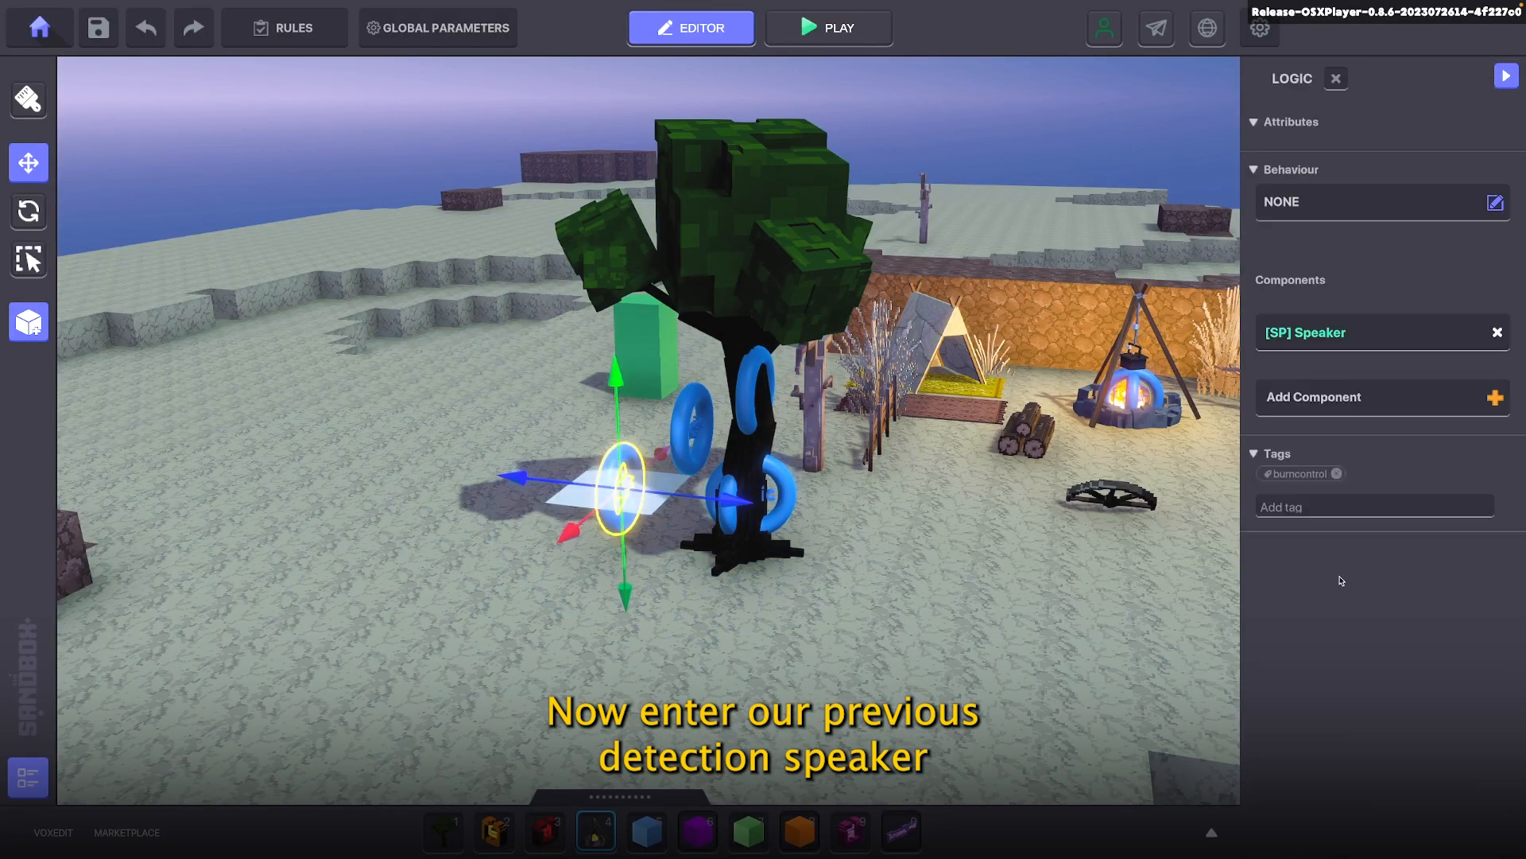
scroll(1332, 569, "down", 5)
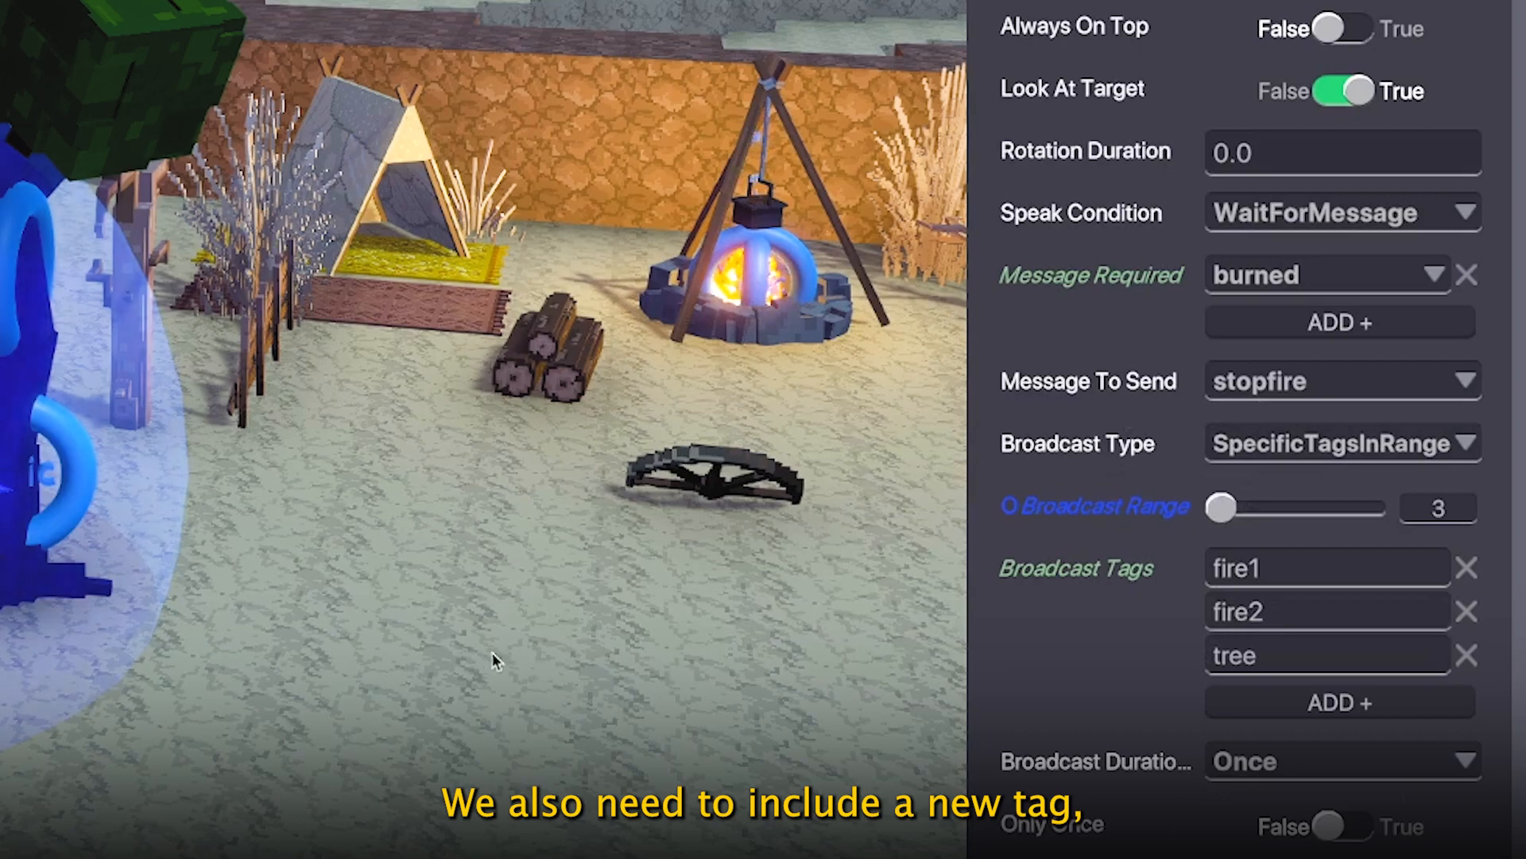
left_click(1276, 710)
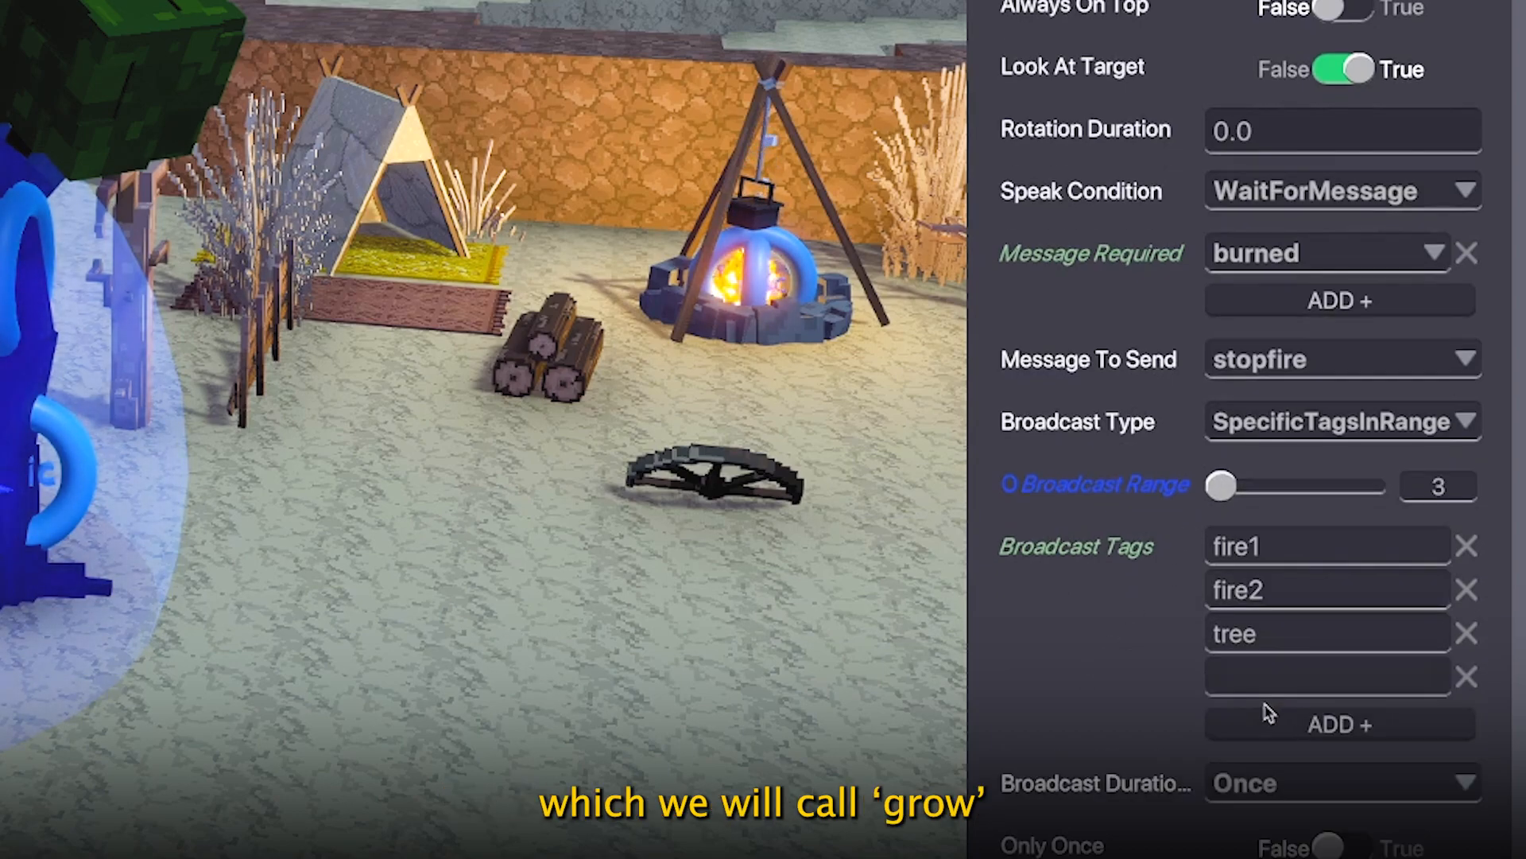
type("grow")
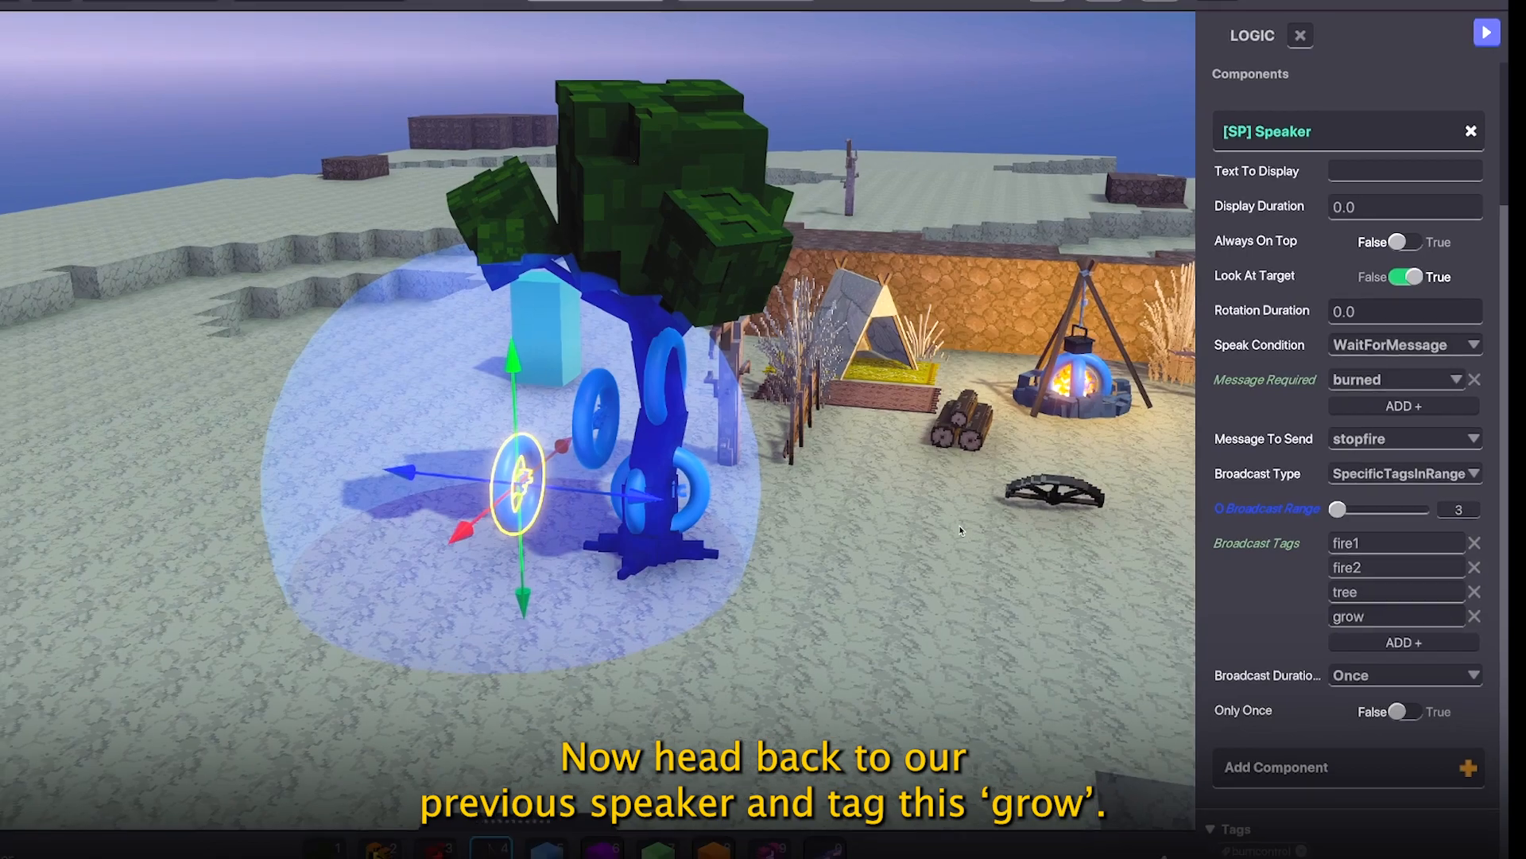
Tag the torus whose Speaker sends the grow message with grow
left_click(960, 530)
left_click(596, 417)
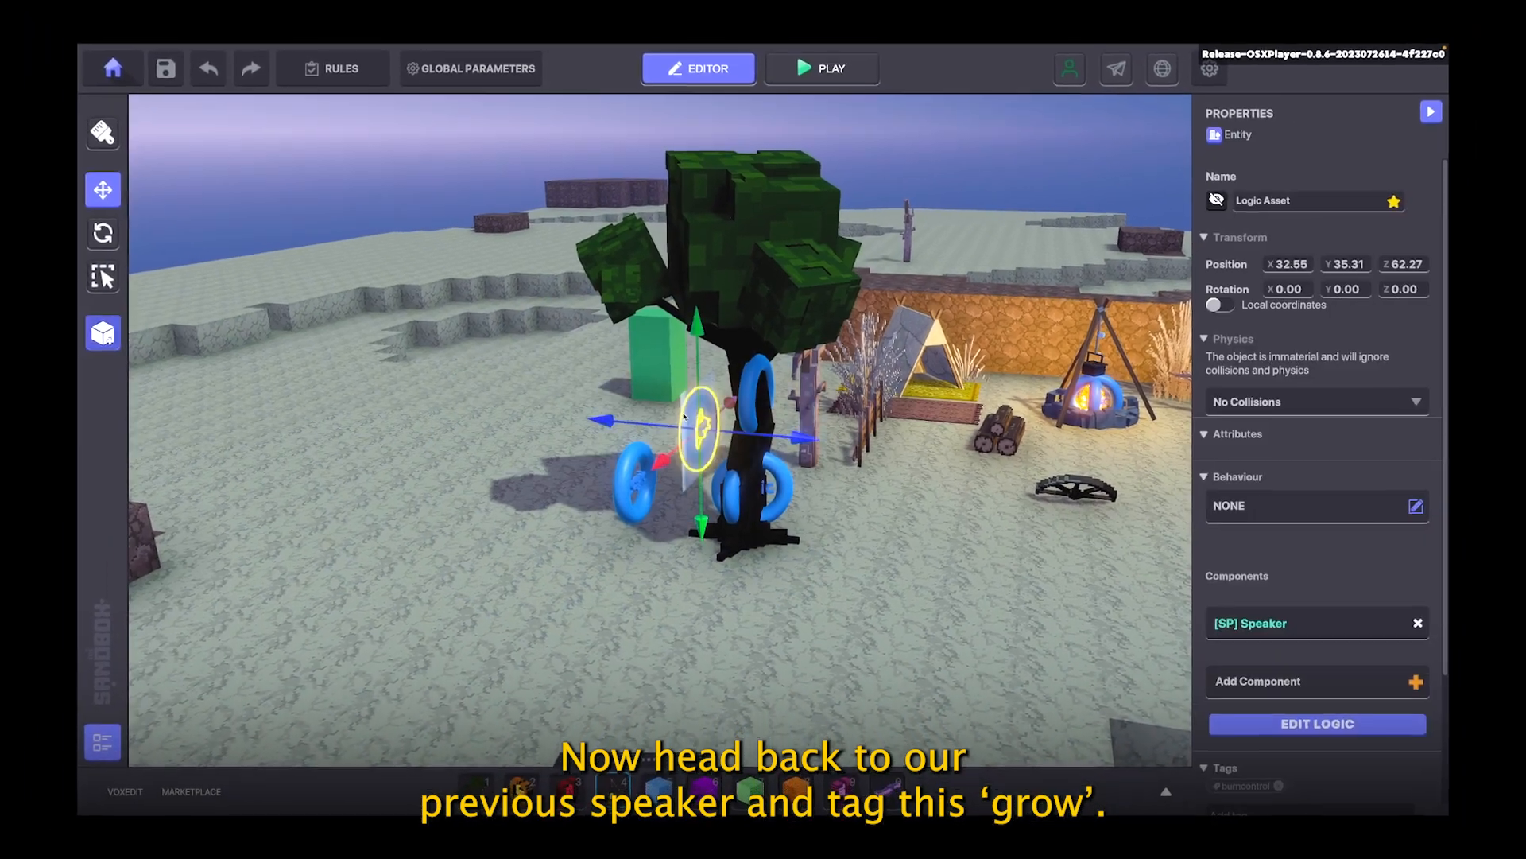
left_click(1256, 624)
scroll(1284, 526, "down", 5)
scroll(1284, 528, "down", 3)
left_click(1272, 568)
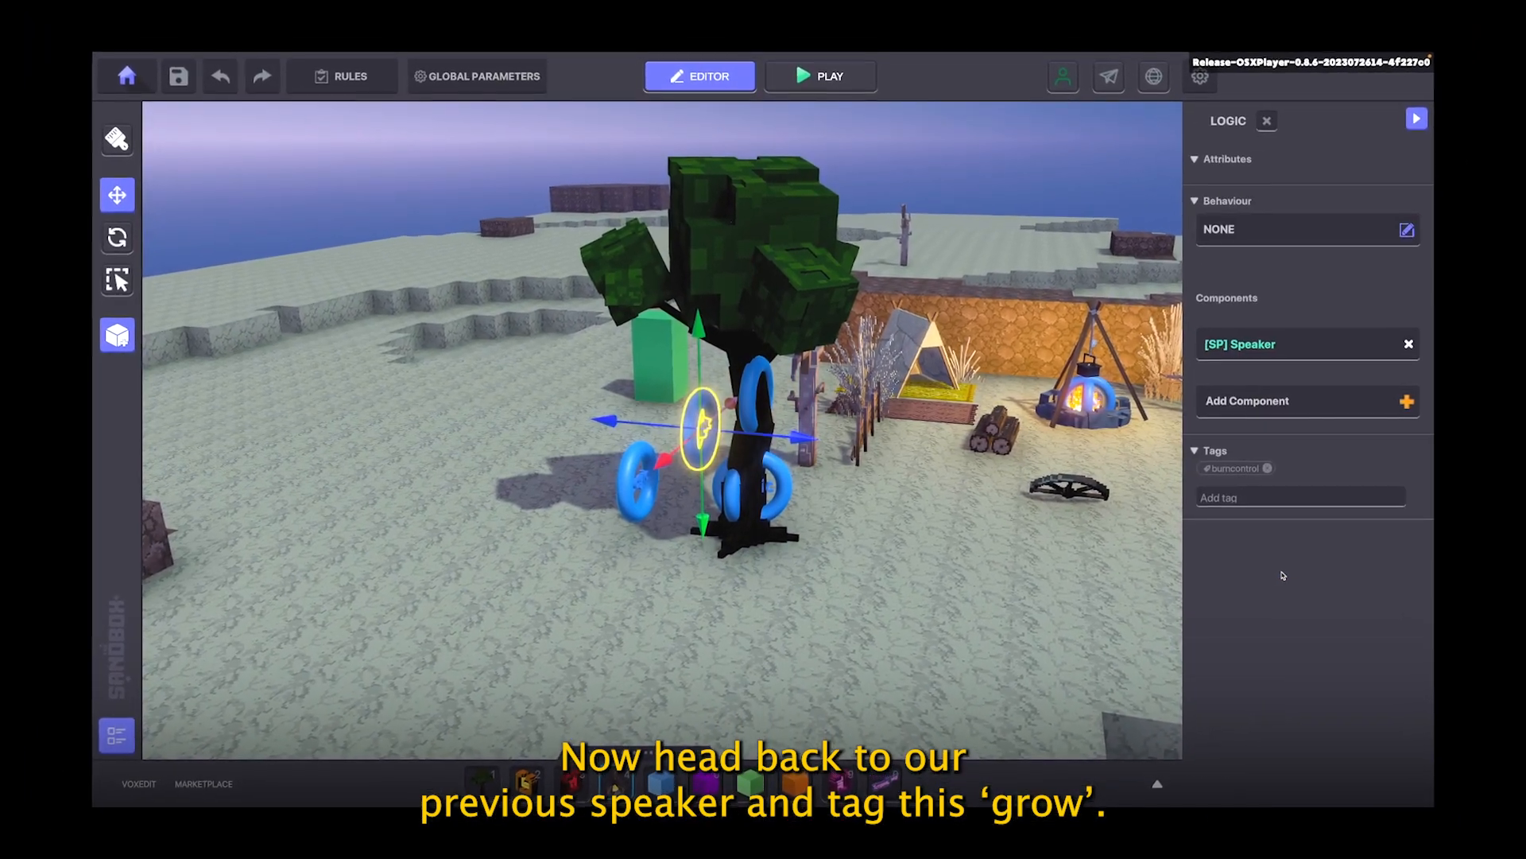
left_click(1244, 345)
scroll(1331, 529, "down", 3)
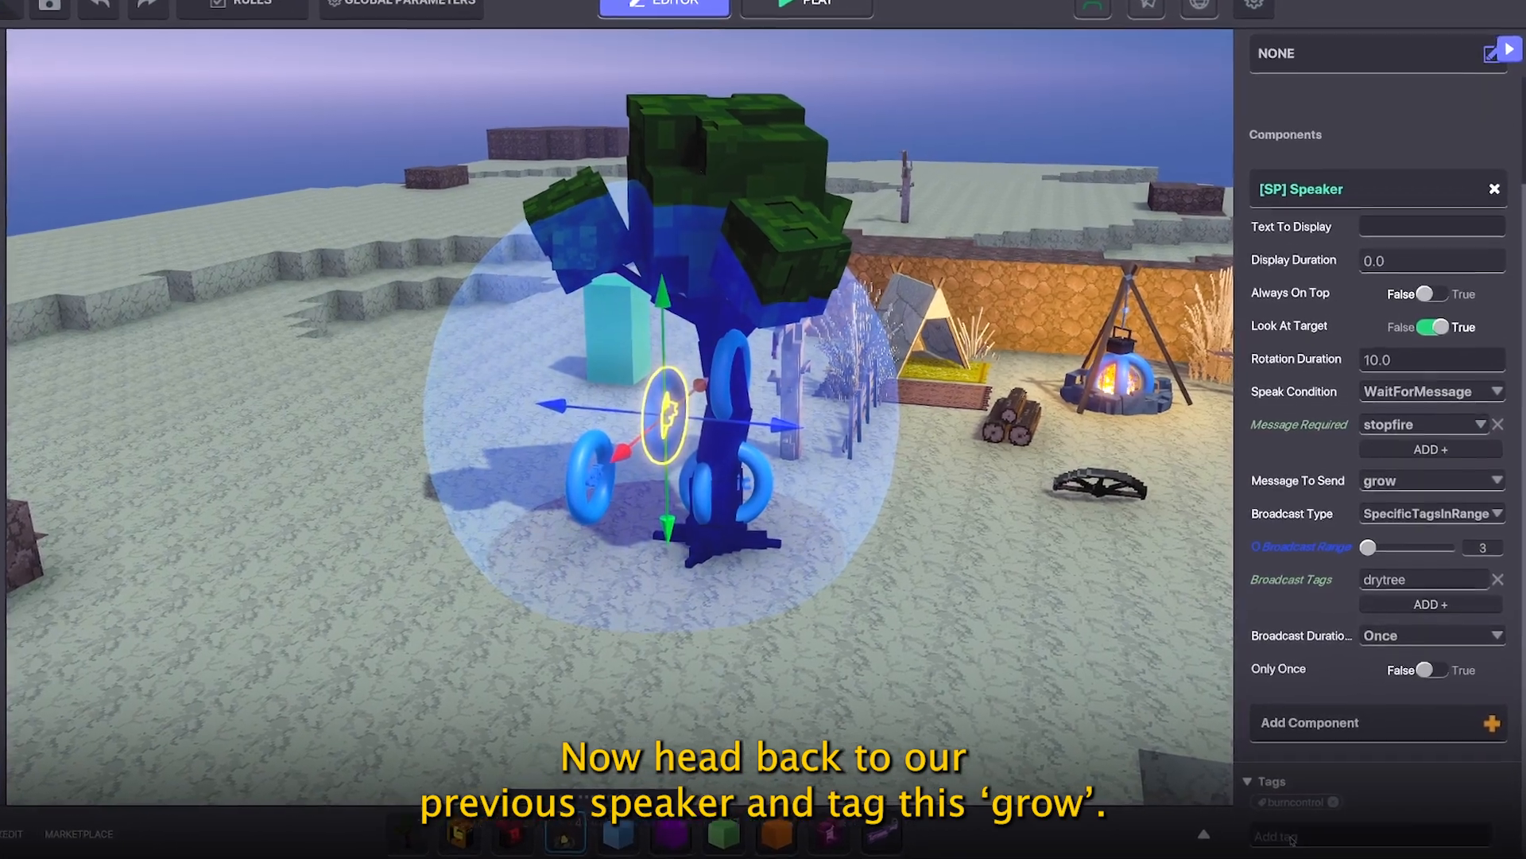
left_click(1291, 838)
type("grow")
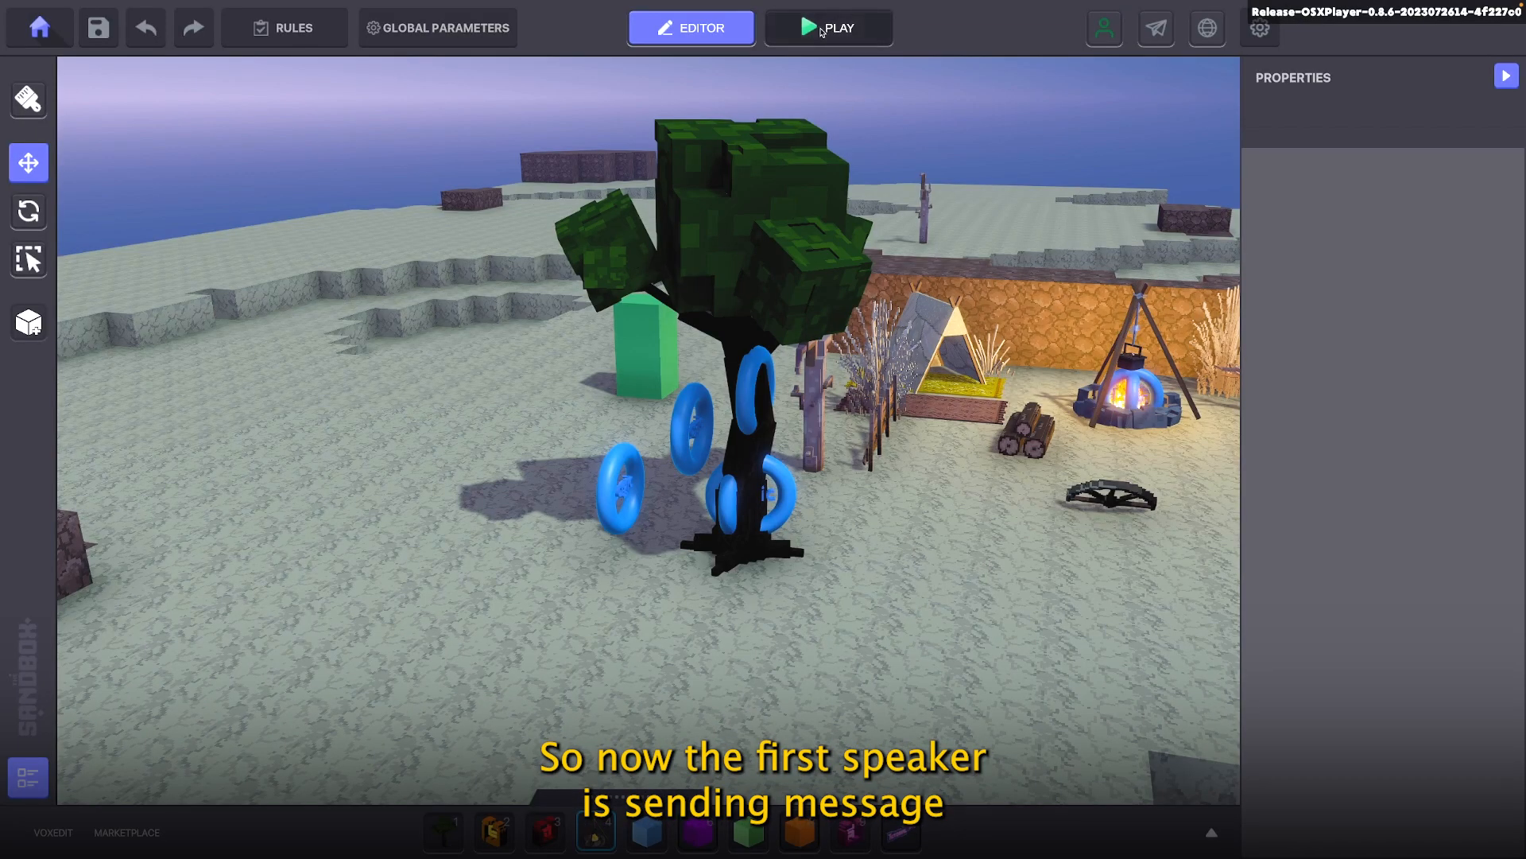
Playtest the regrowth: light the torch at the fireplace, set the tree on fire, and check its burning and regrowing from nearby
left_click(824, 29)
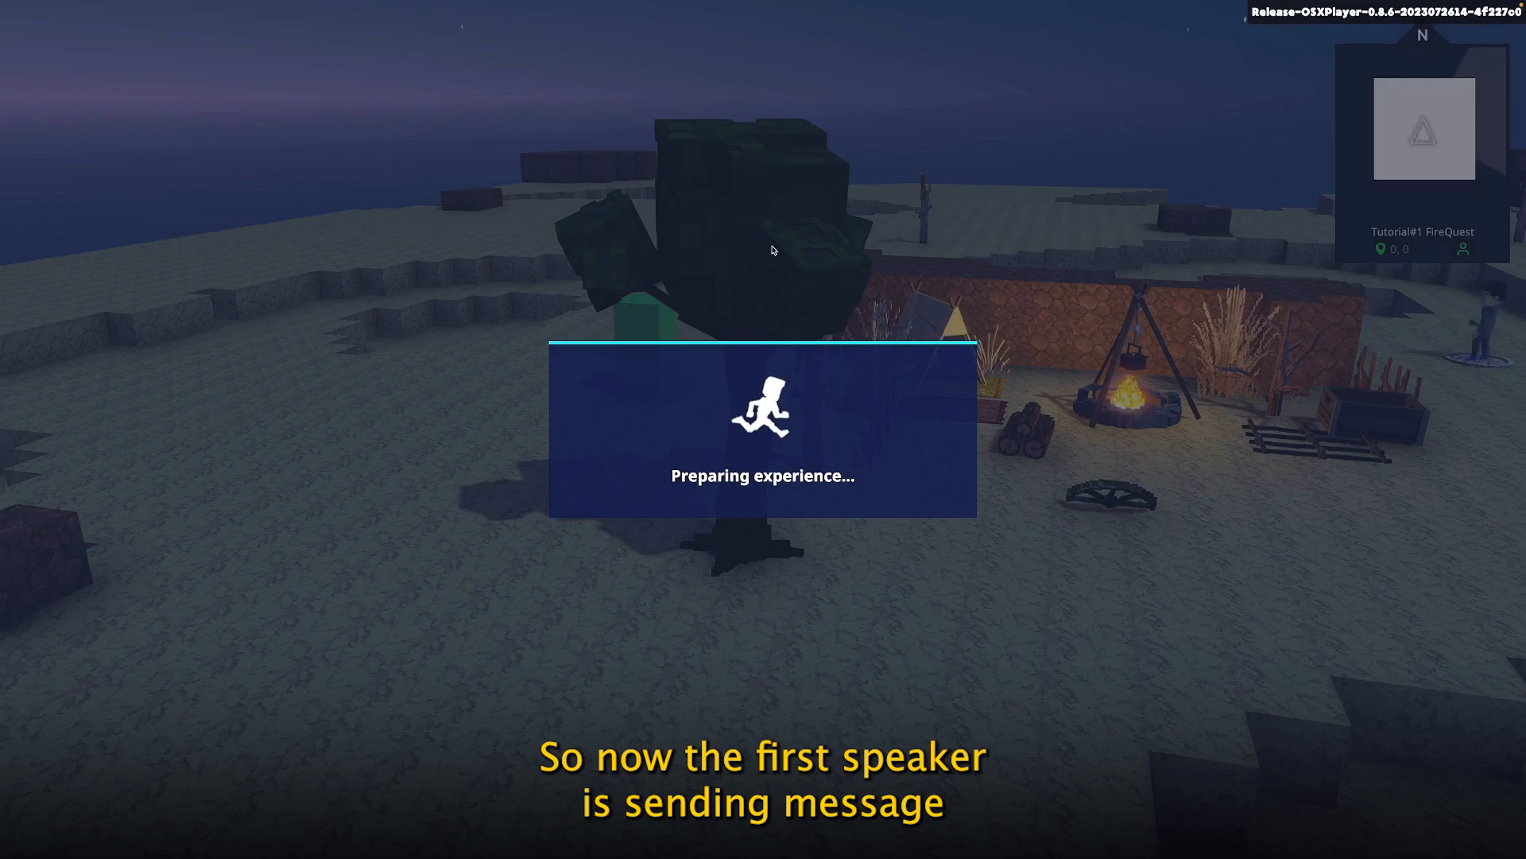
key("w")
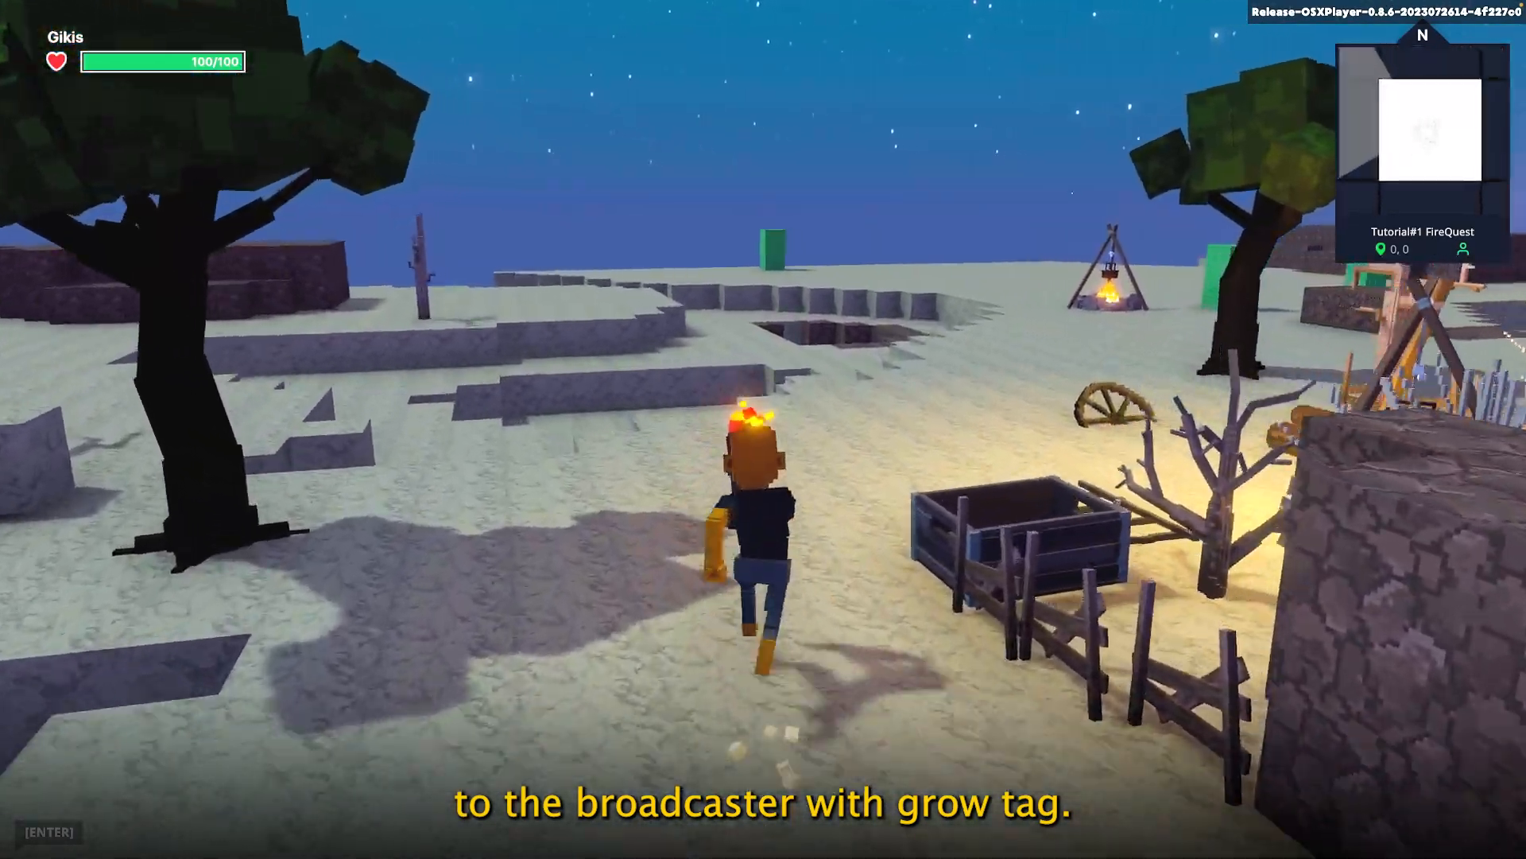
key("w")
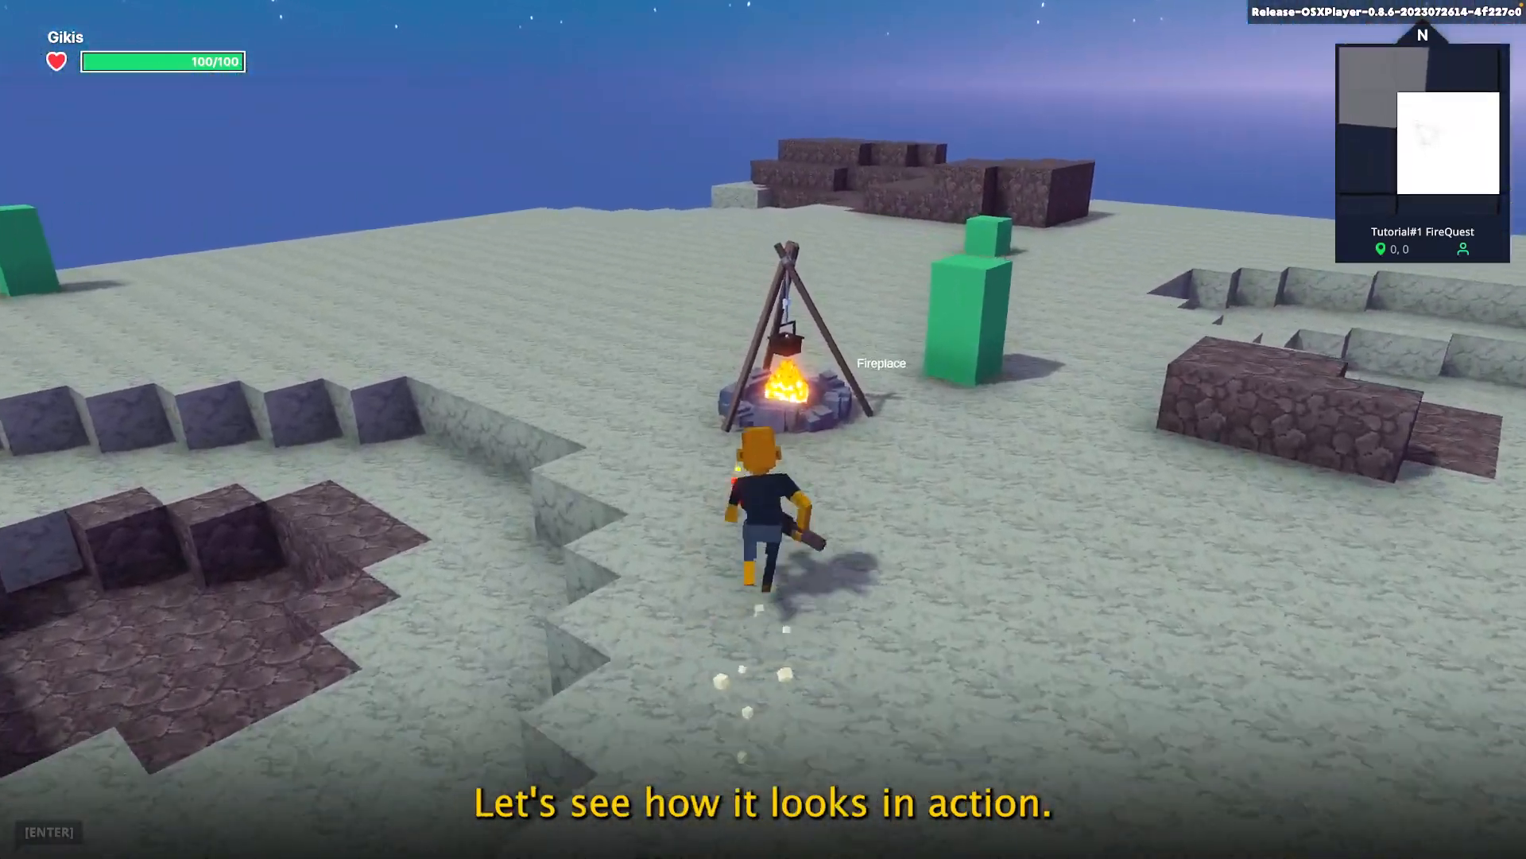
key("w")
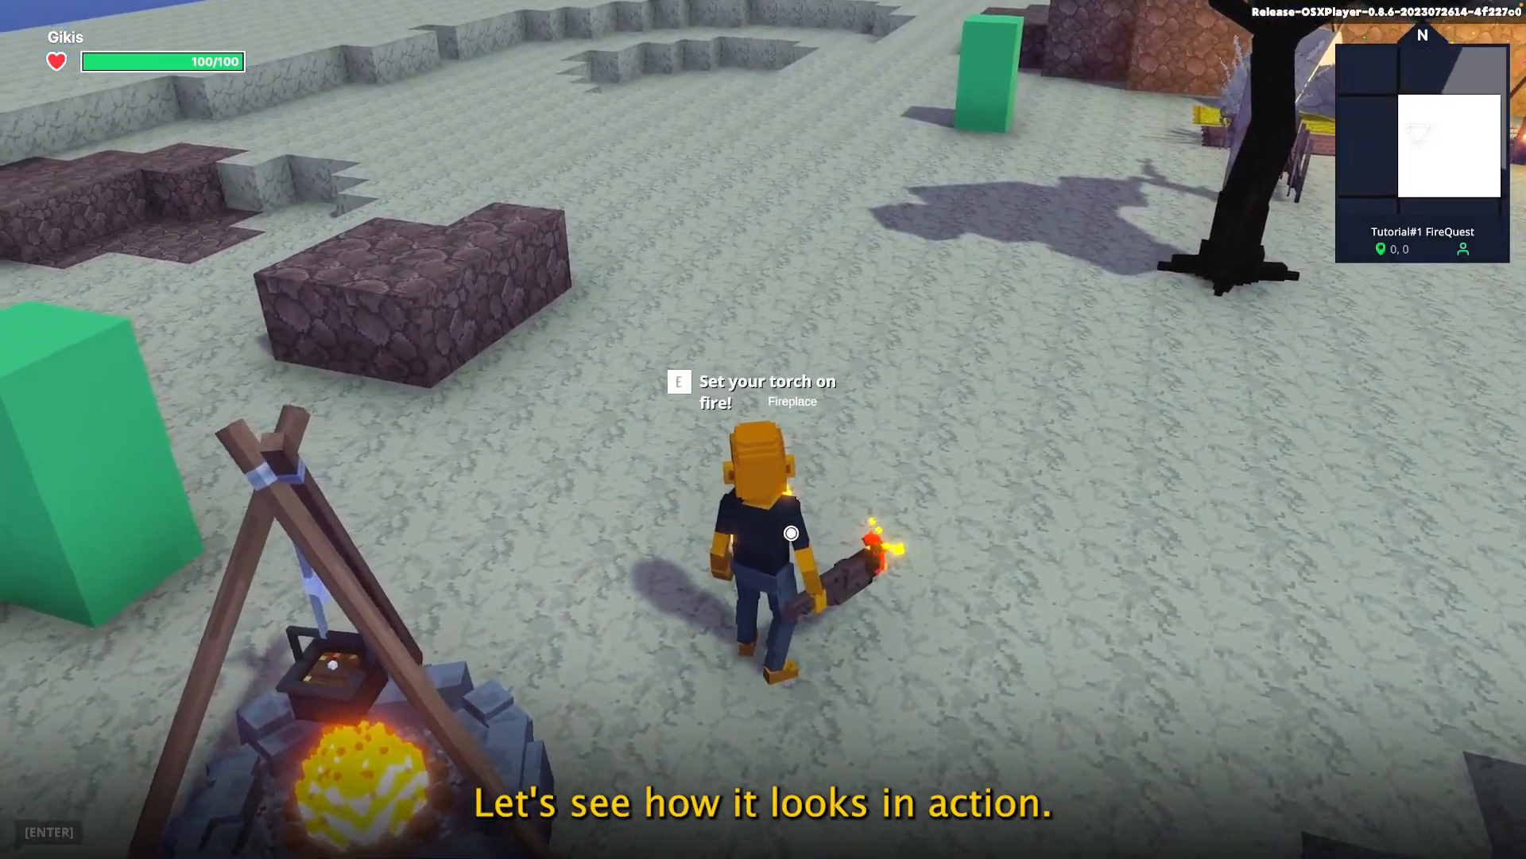
key("e")
key("w")
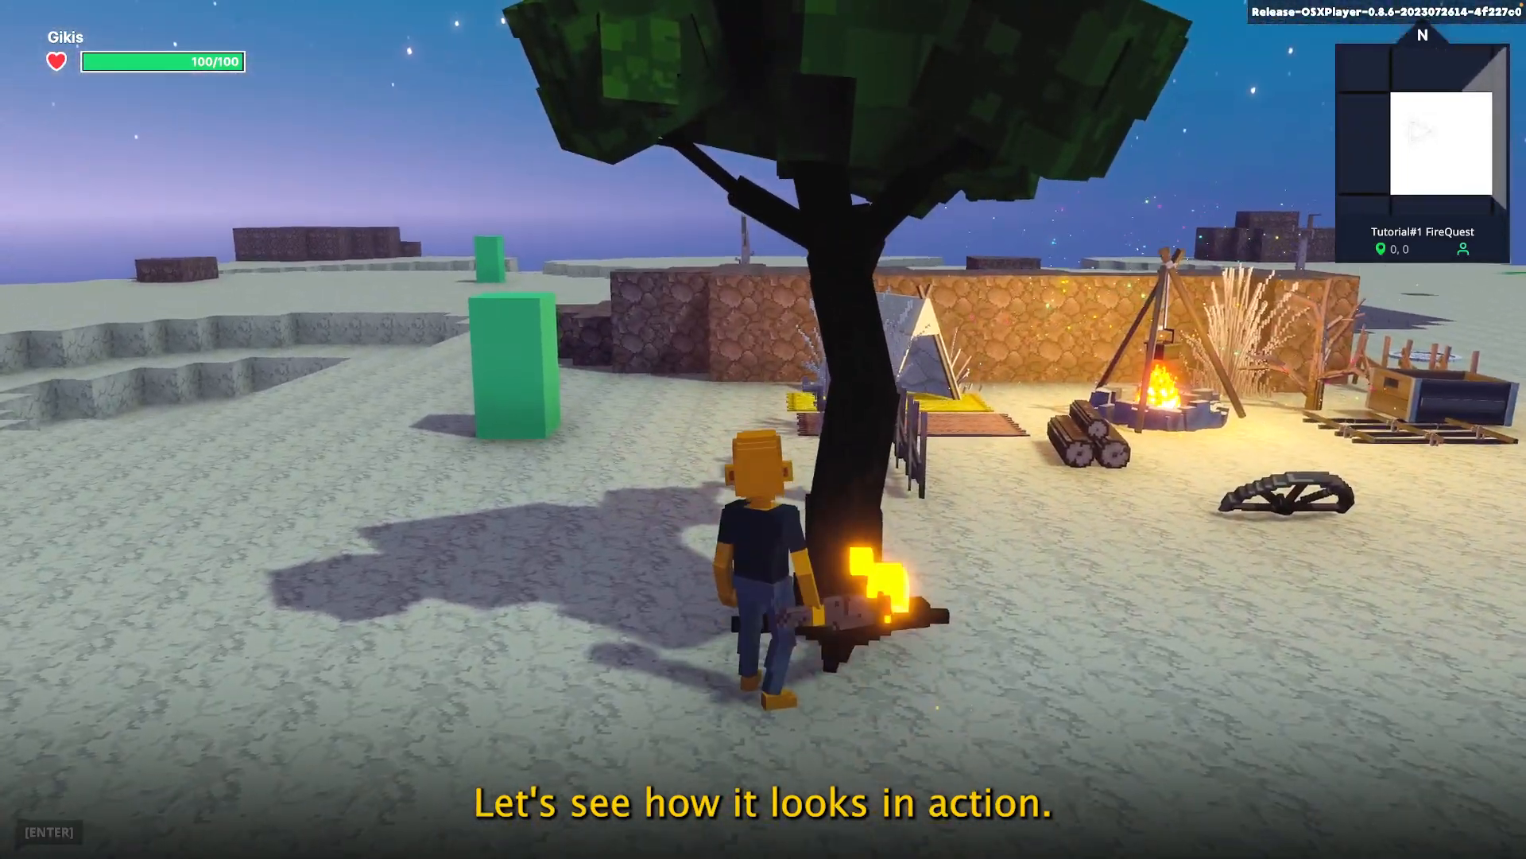
key("s")
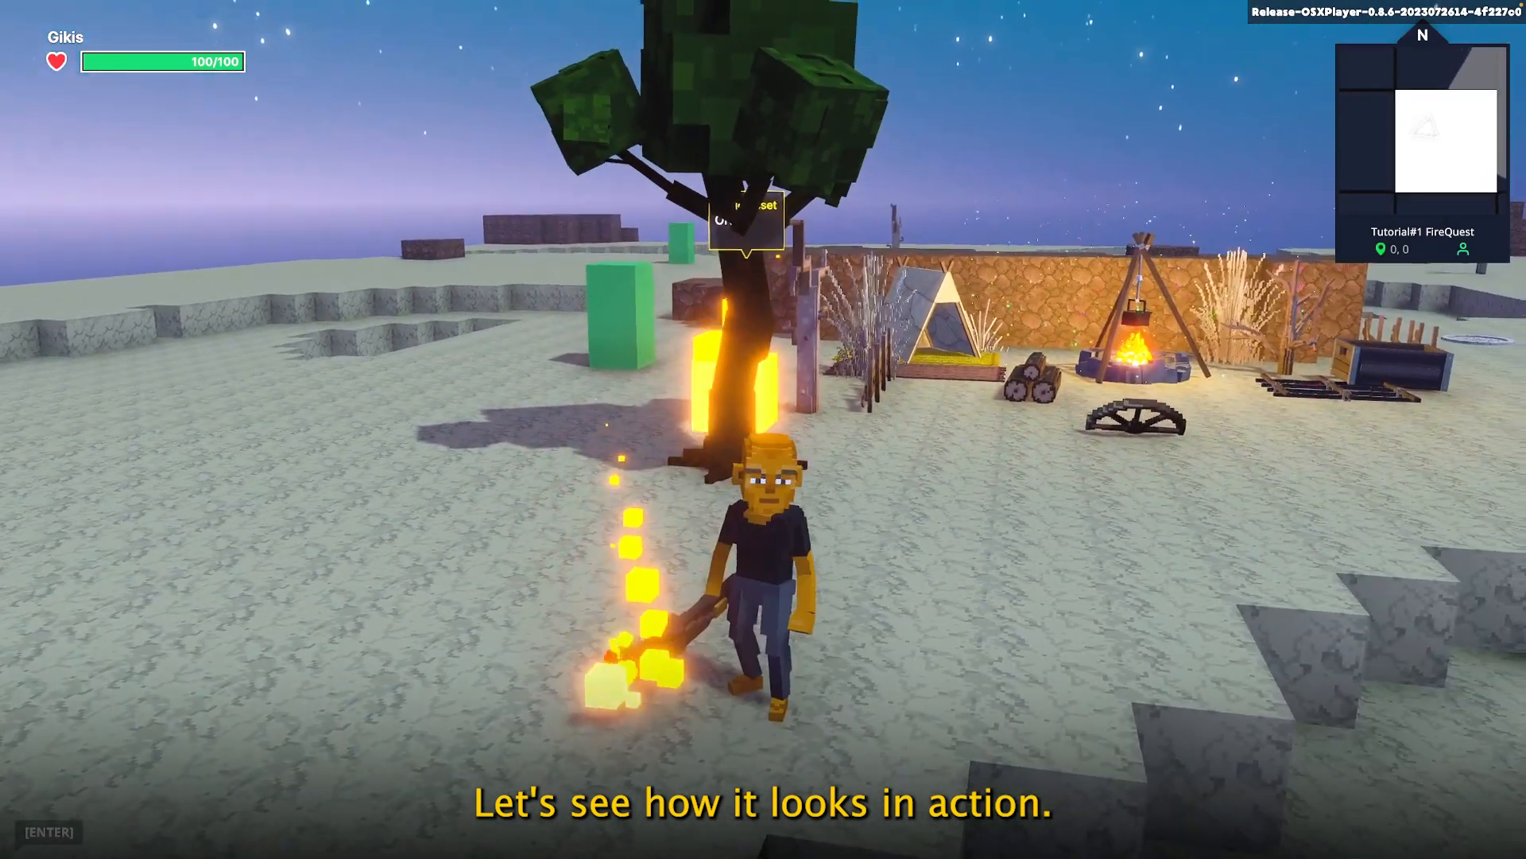
key("s")
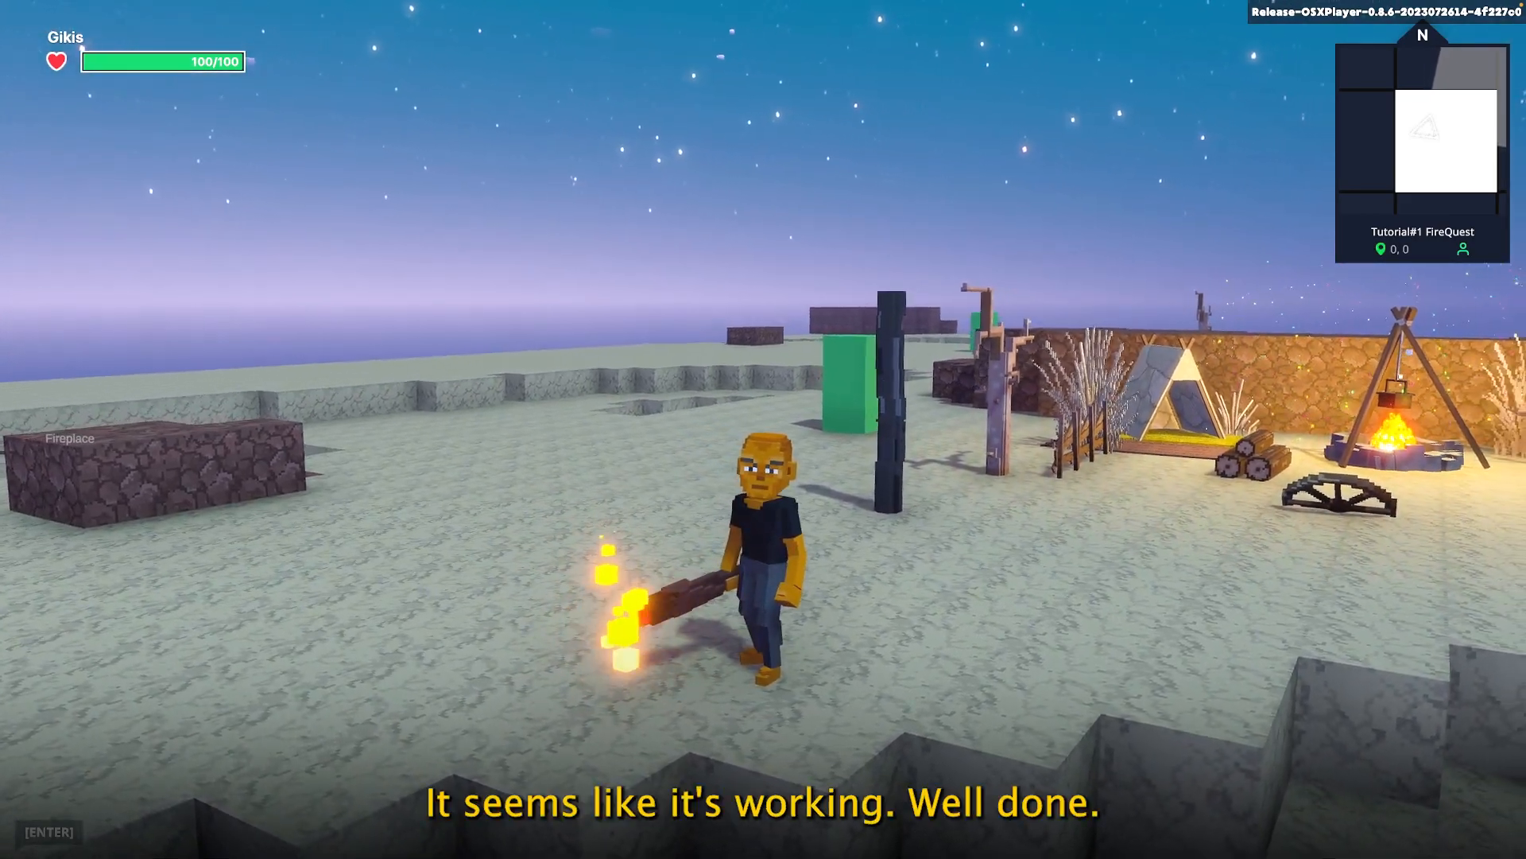
key("w")
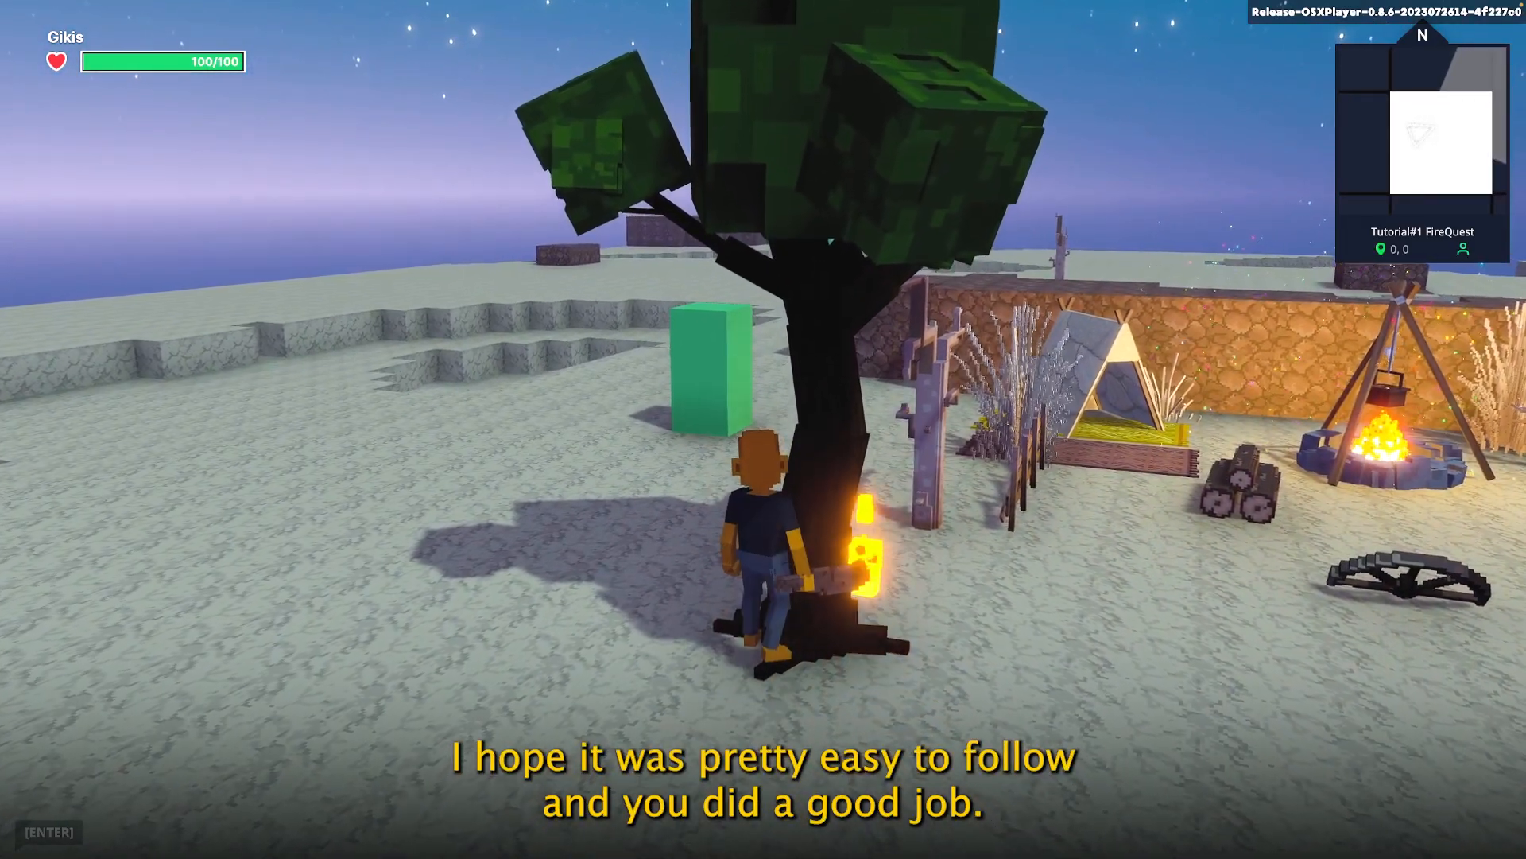
key("s")
key("s")
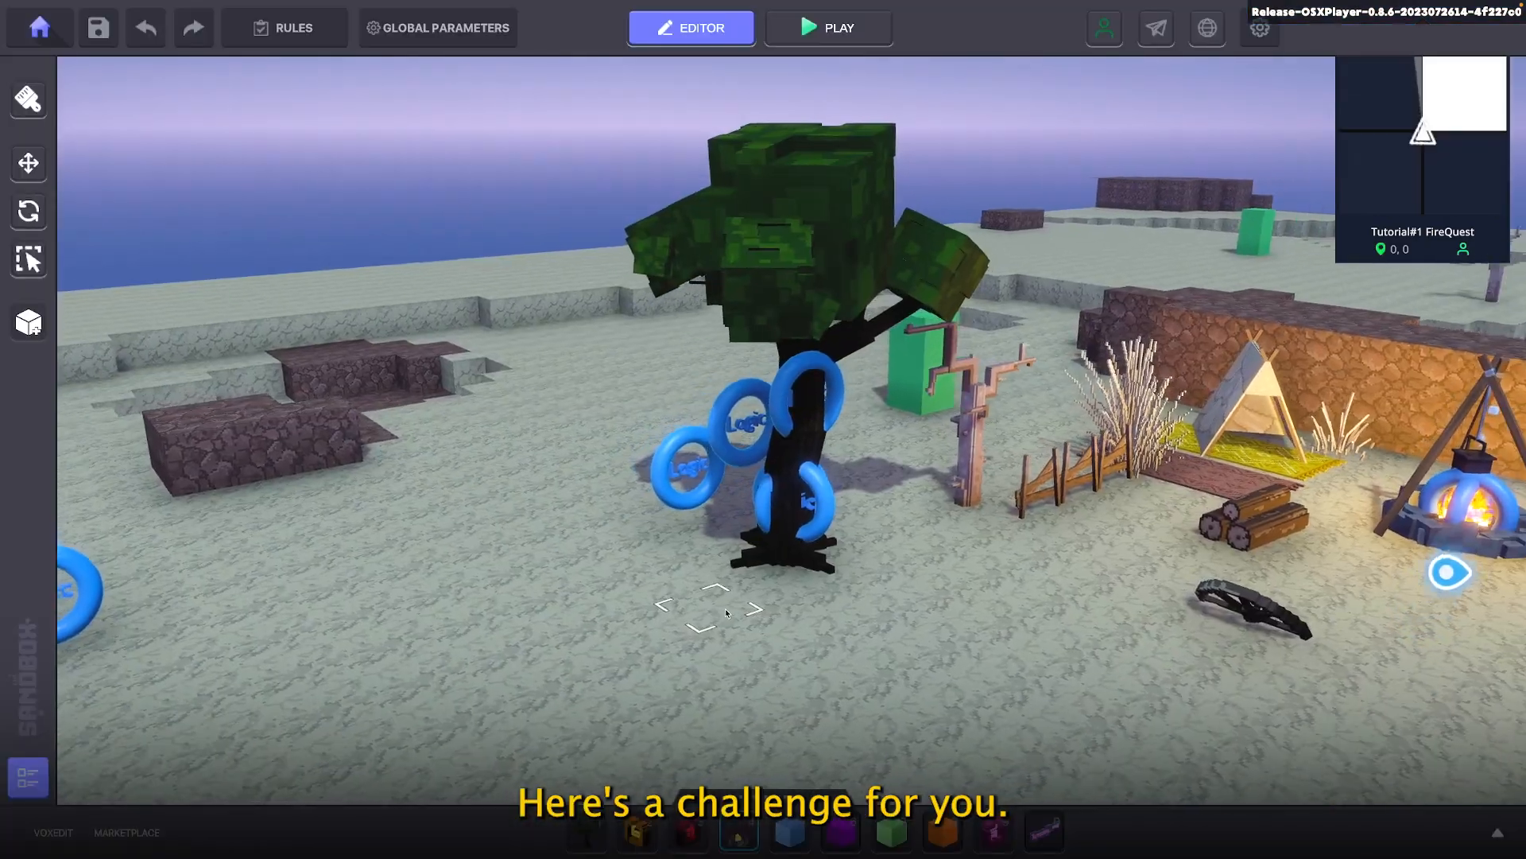
right_click_drag(725, 613, 730, 613)
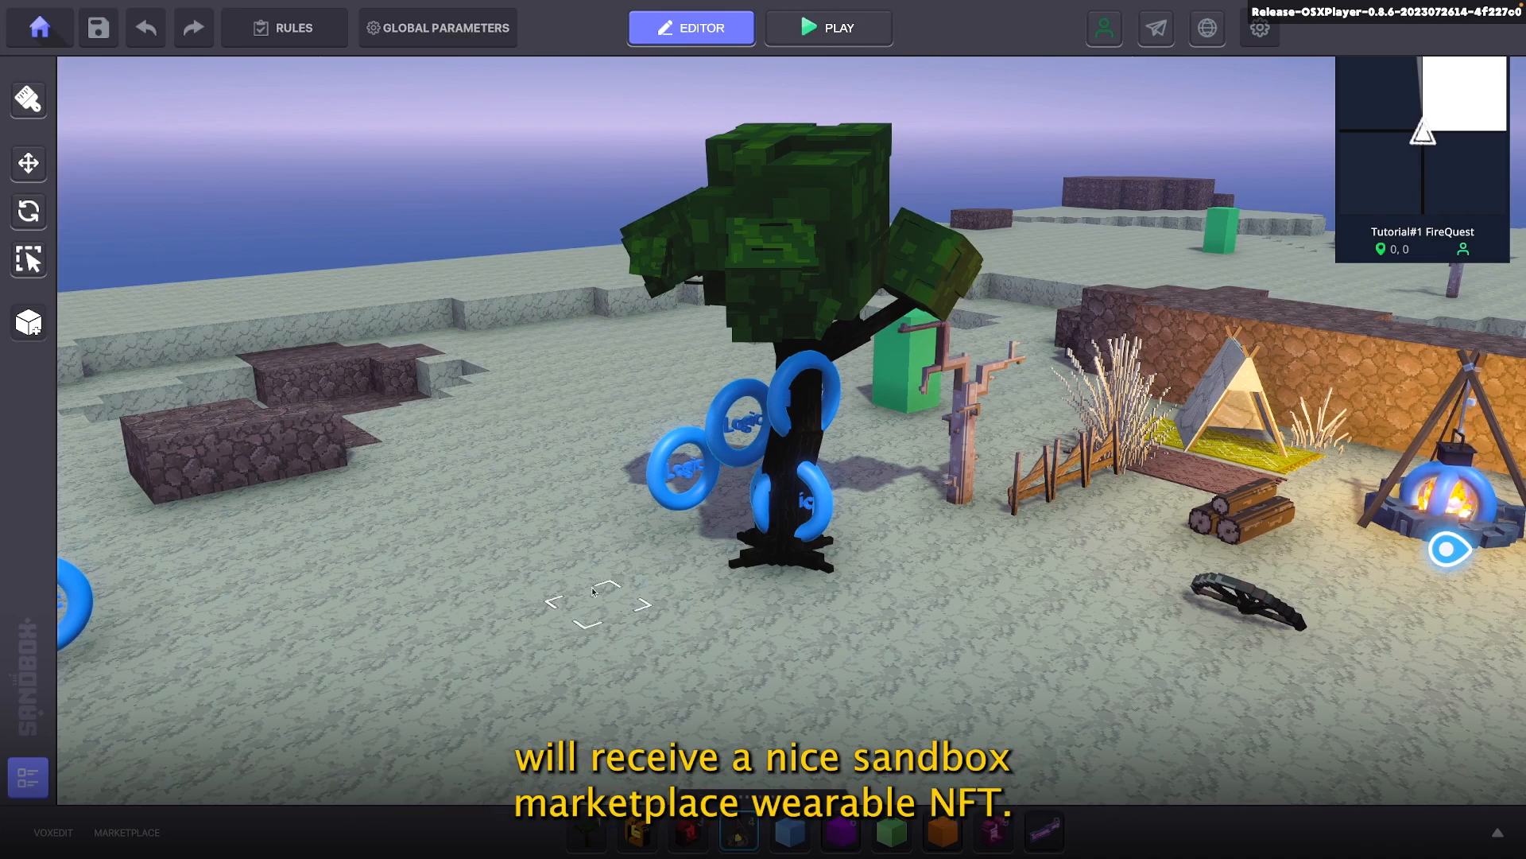
Start another playtest of the scene and light the carried torch at the fireplace
right_click_drag(593, 591, 741, 646)
left_click(702, 294)
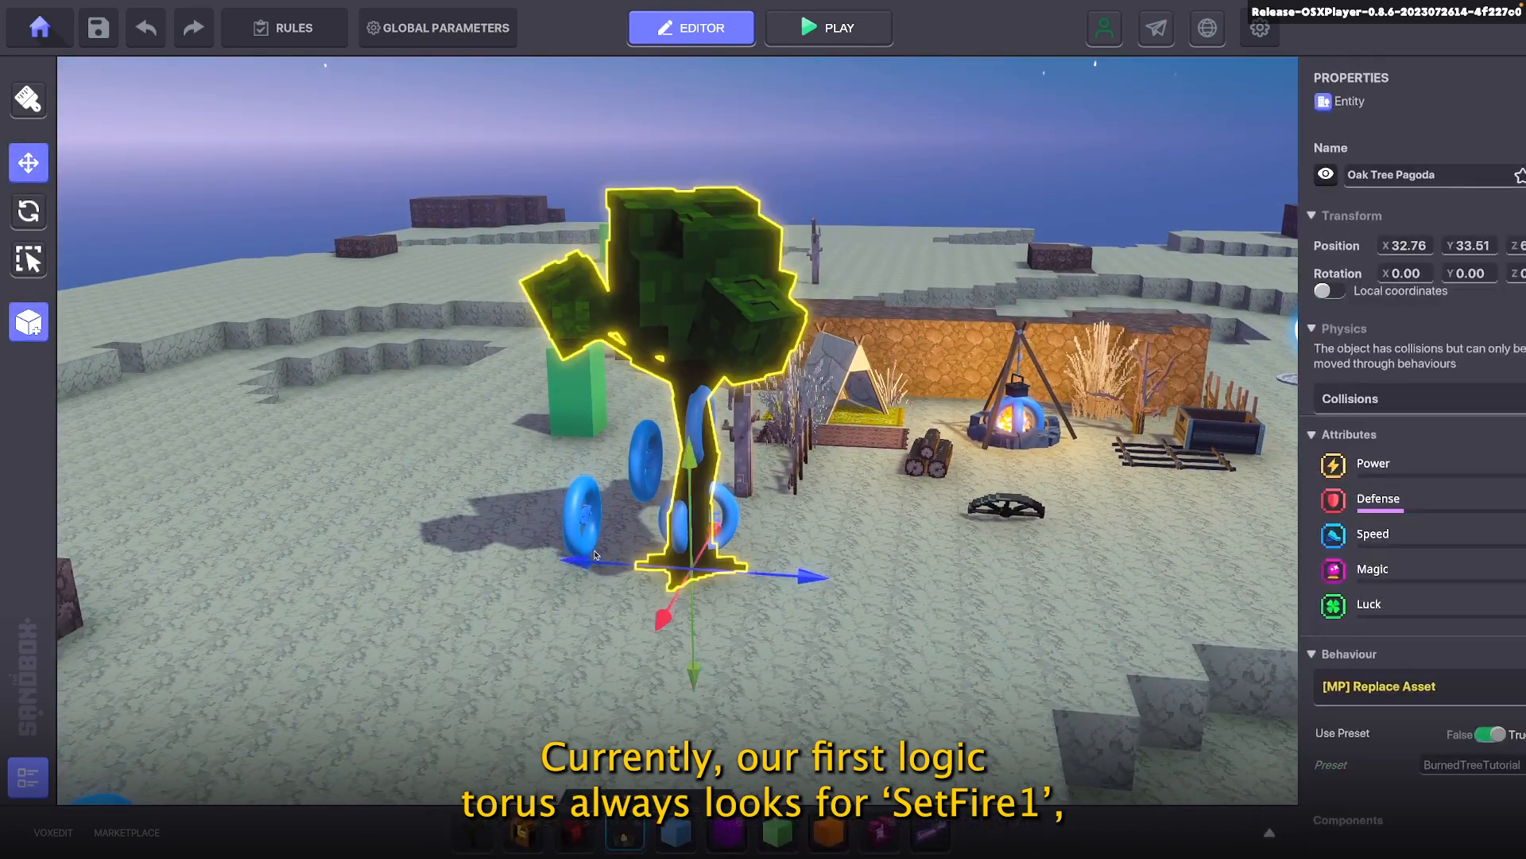
key("d")
left_click(849, 33)
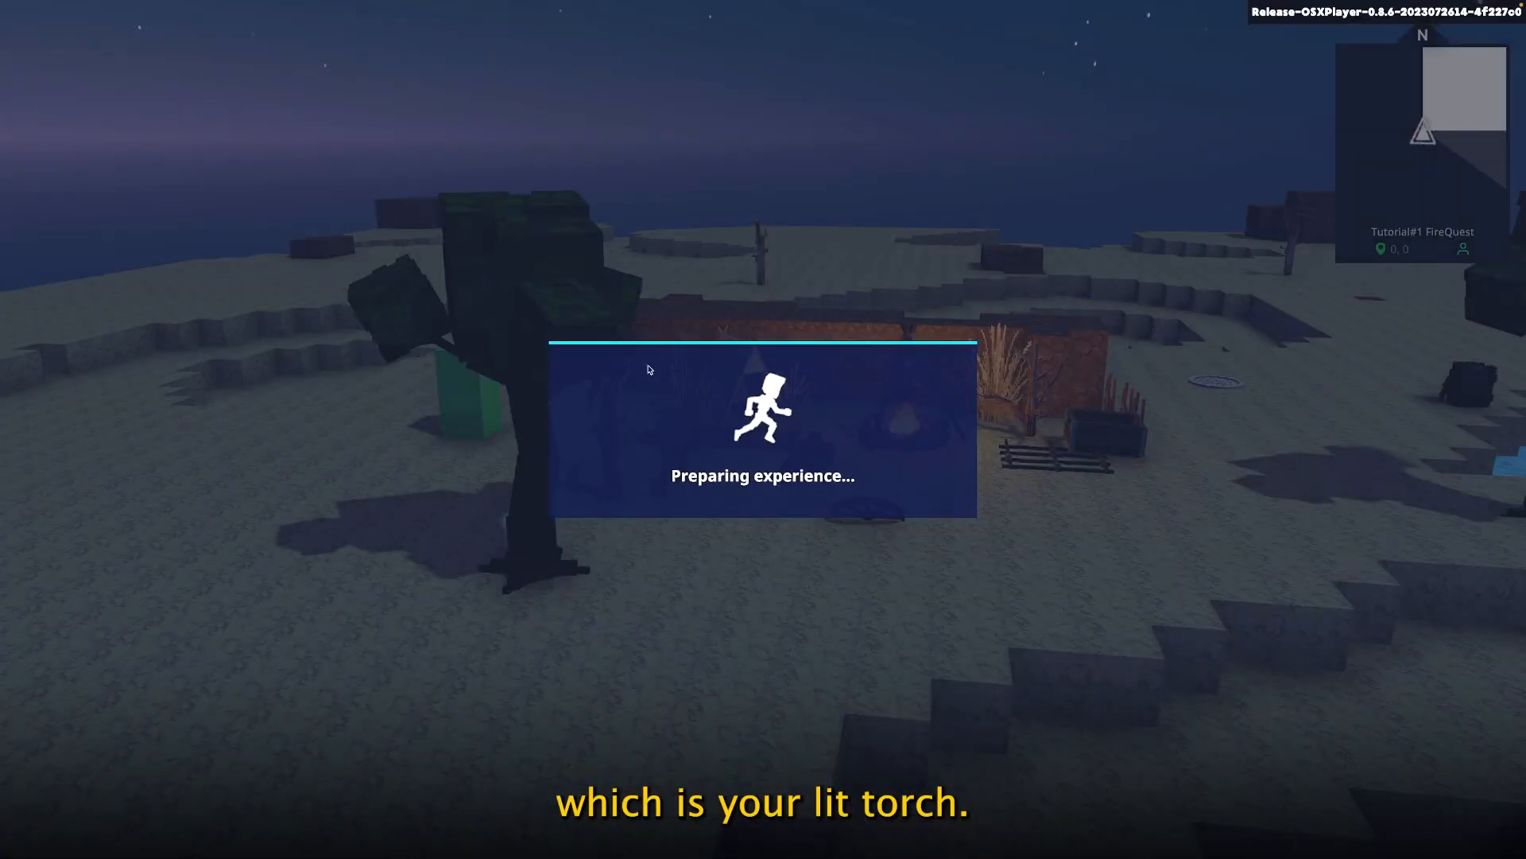
key("w")
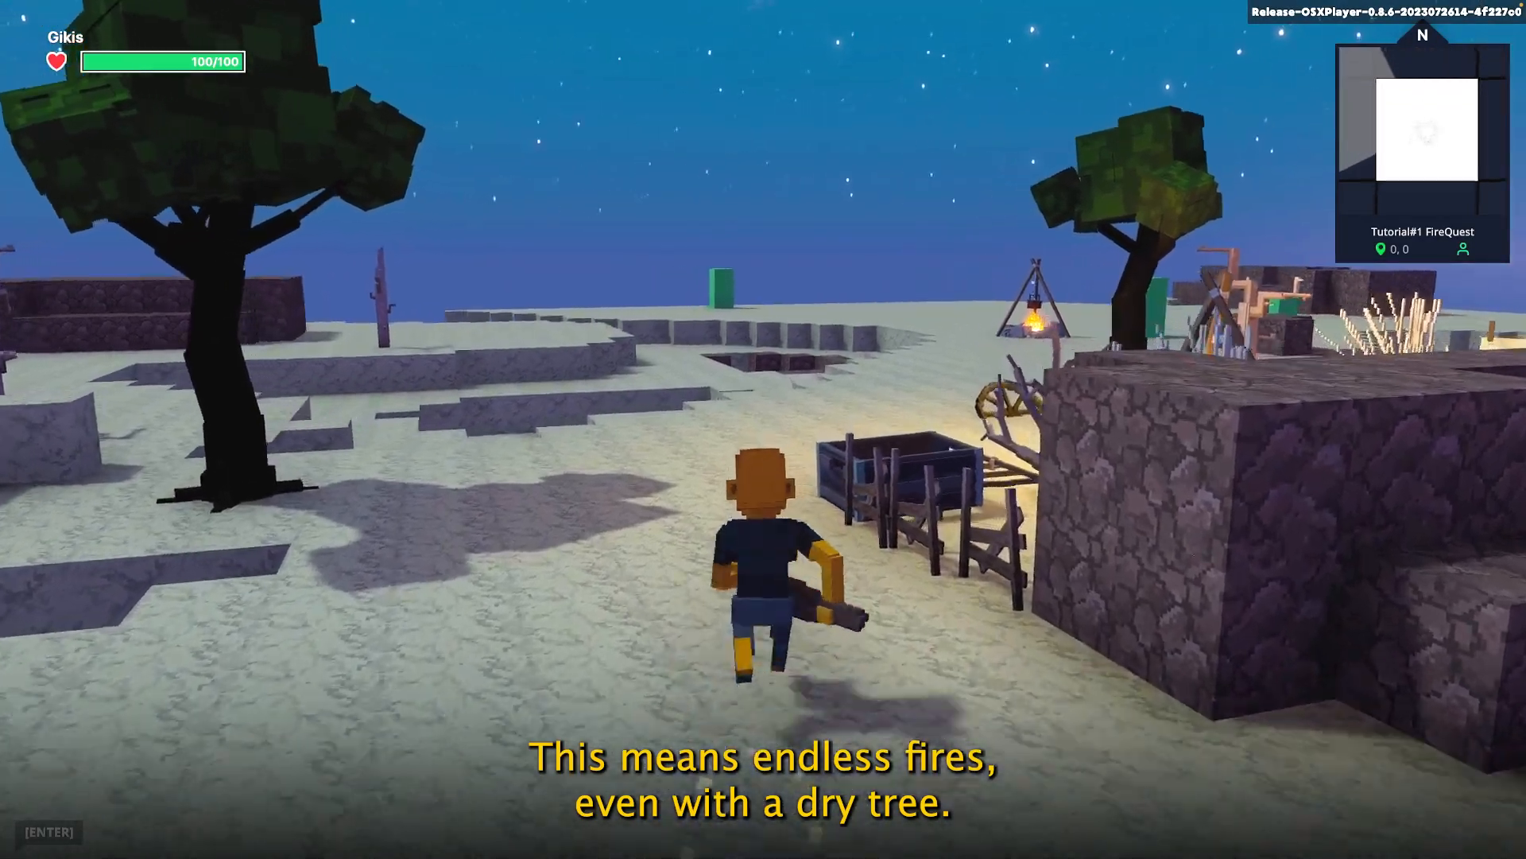
key("space")
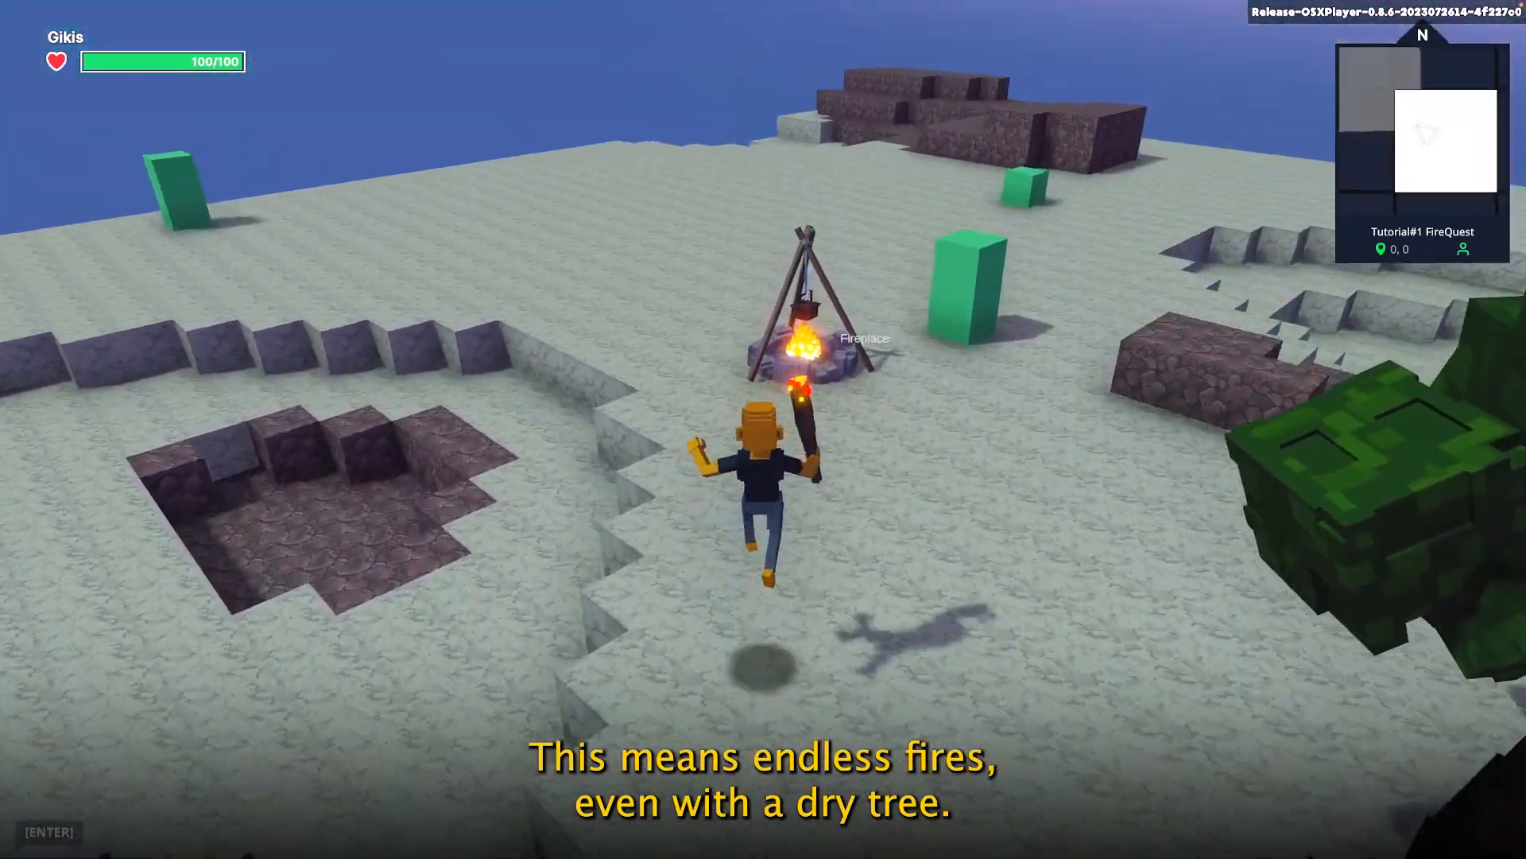
key("e")
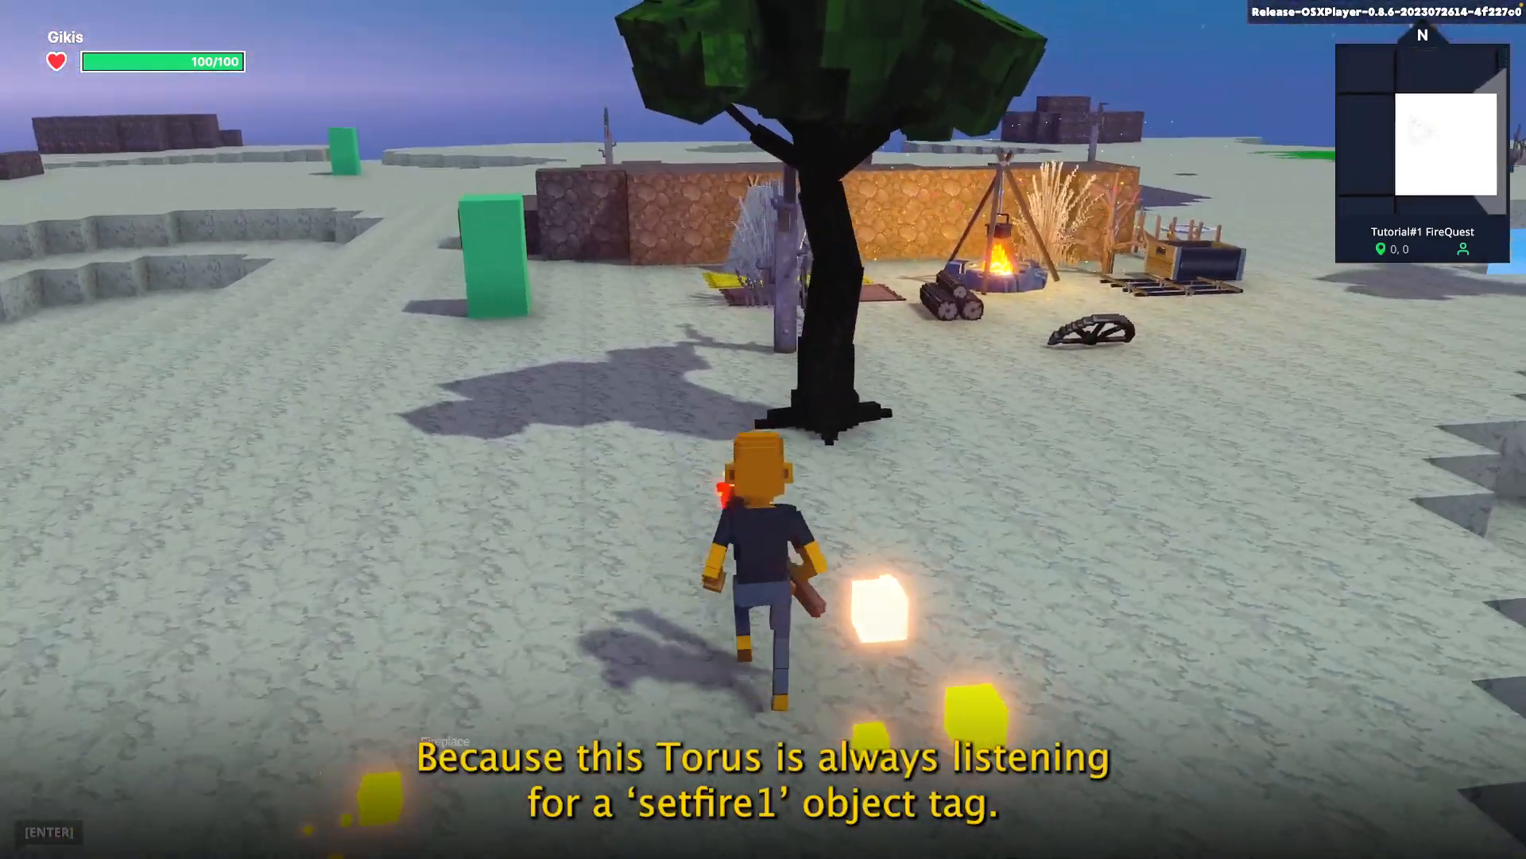
Set the oak tree near the tent camp on fire and hold the lit torch by its burned trunk to check for repeated fires
key("w")
key("s")
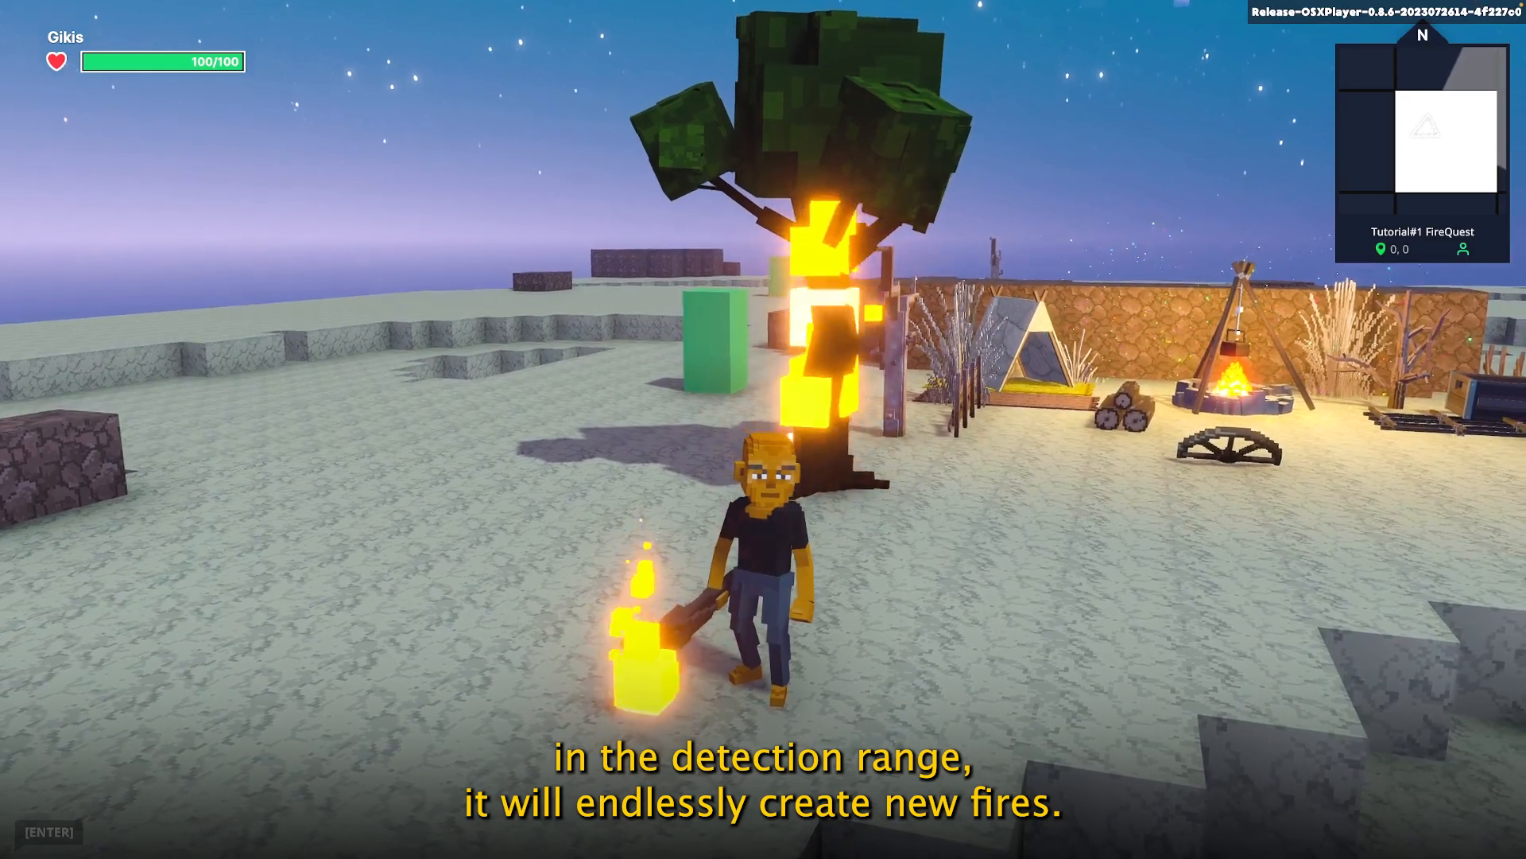
key("w")
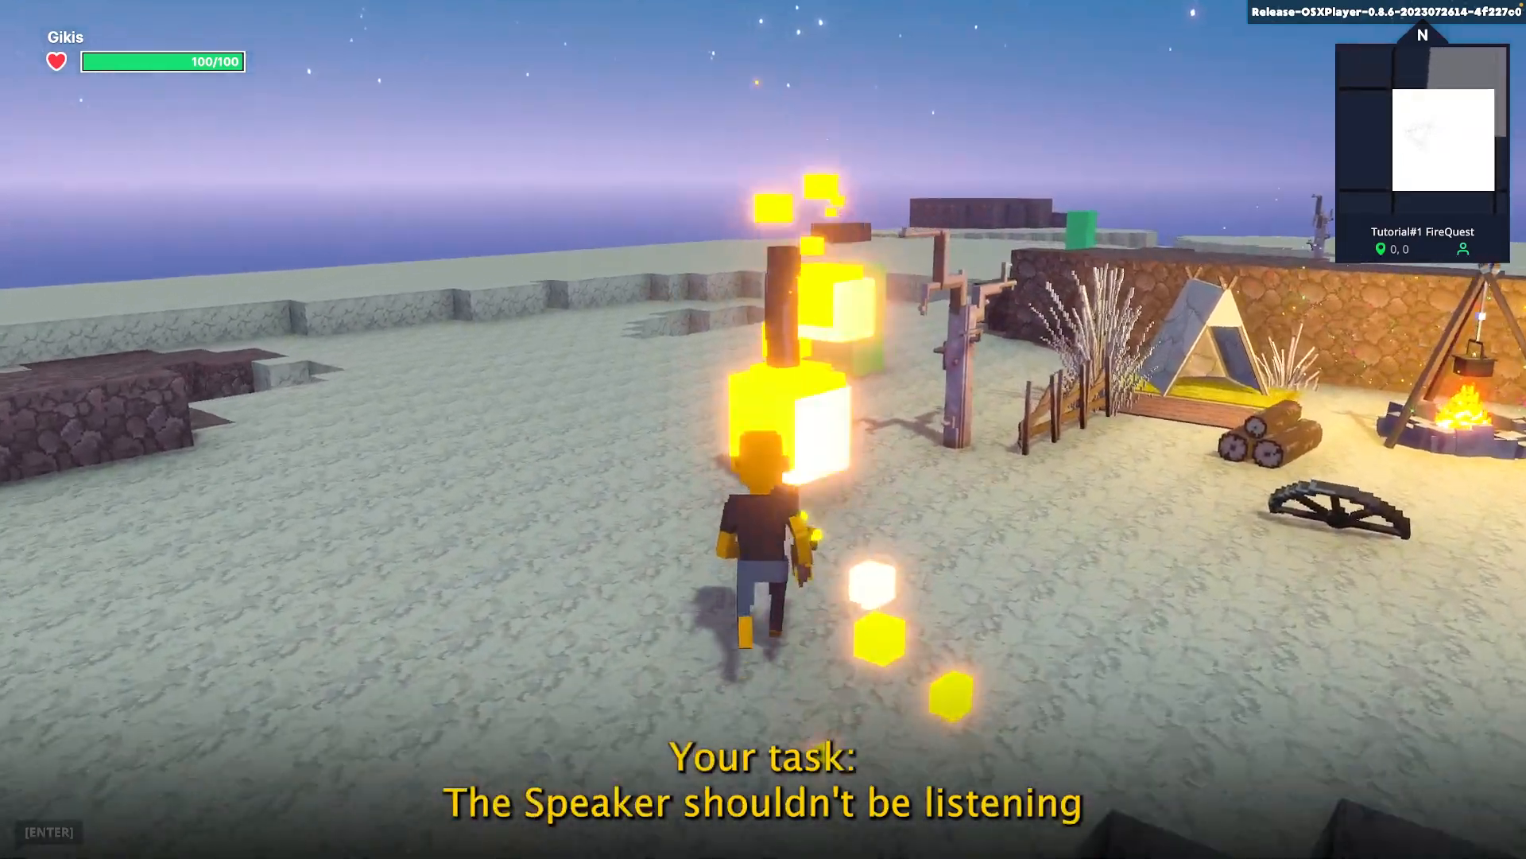
key("s")
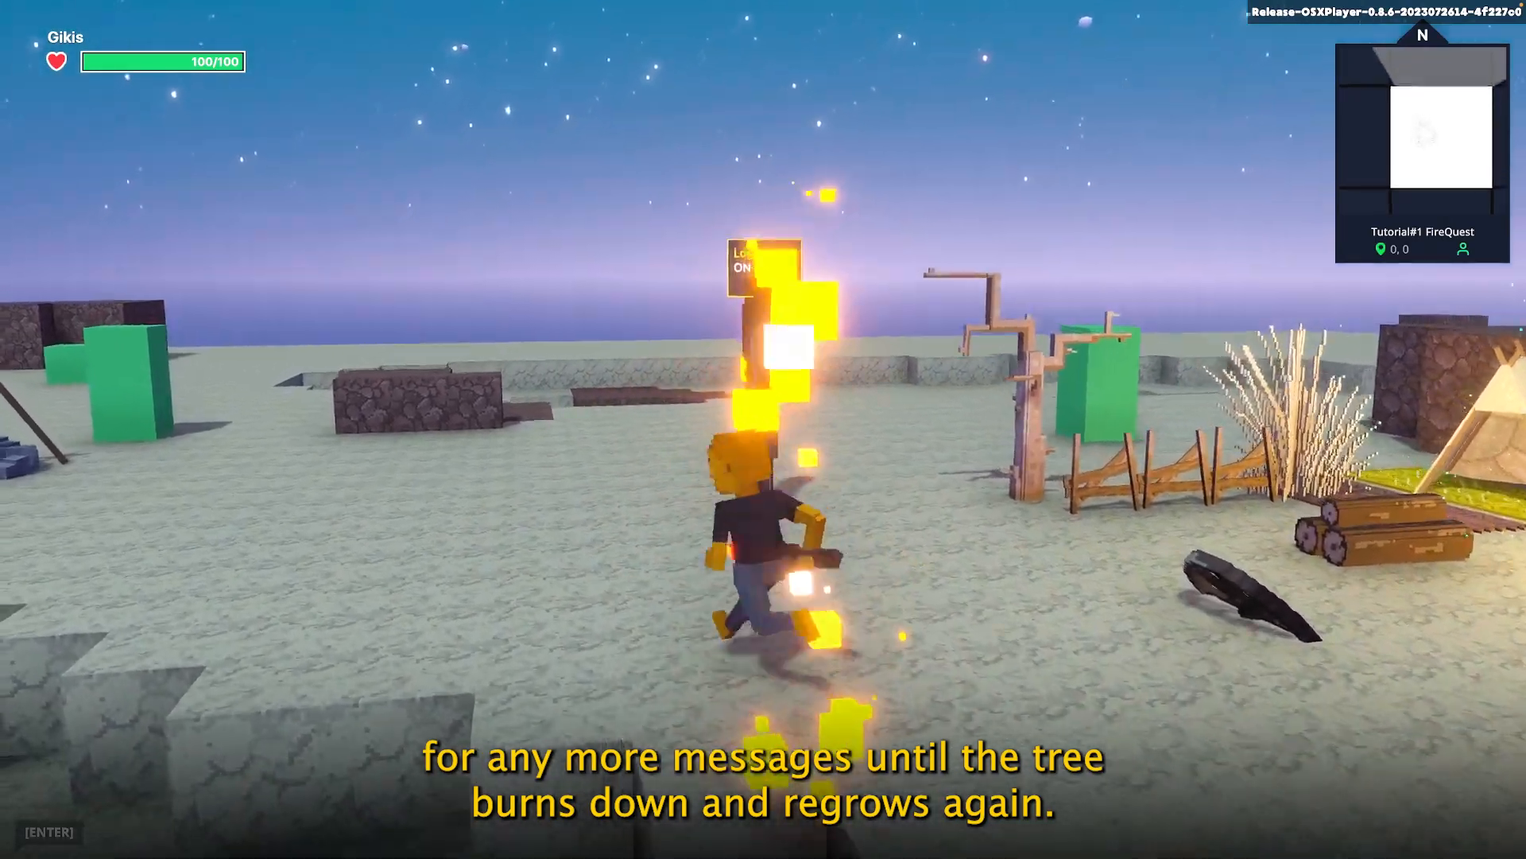
key("w")
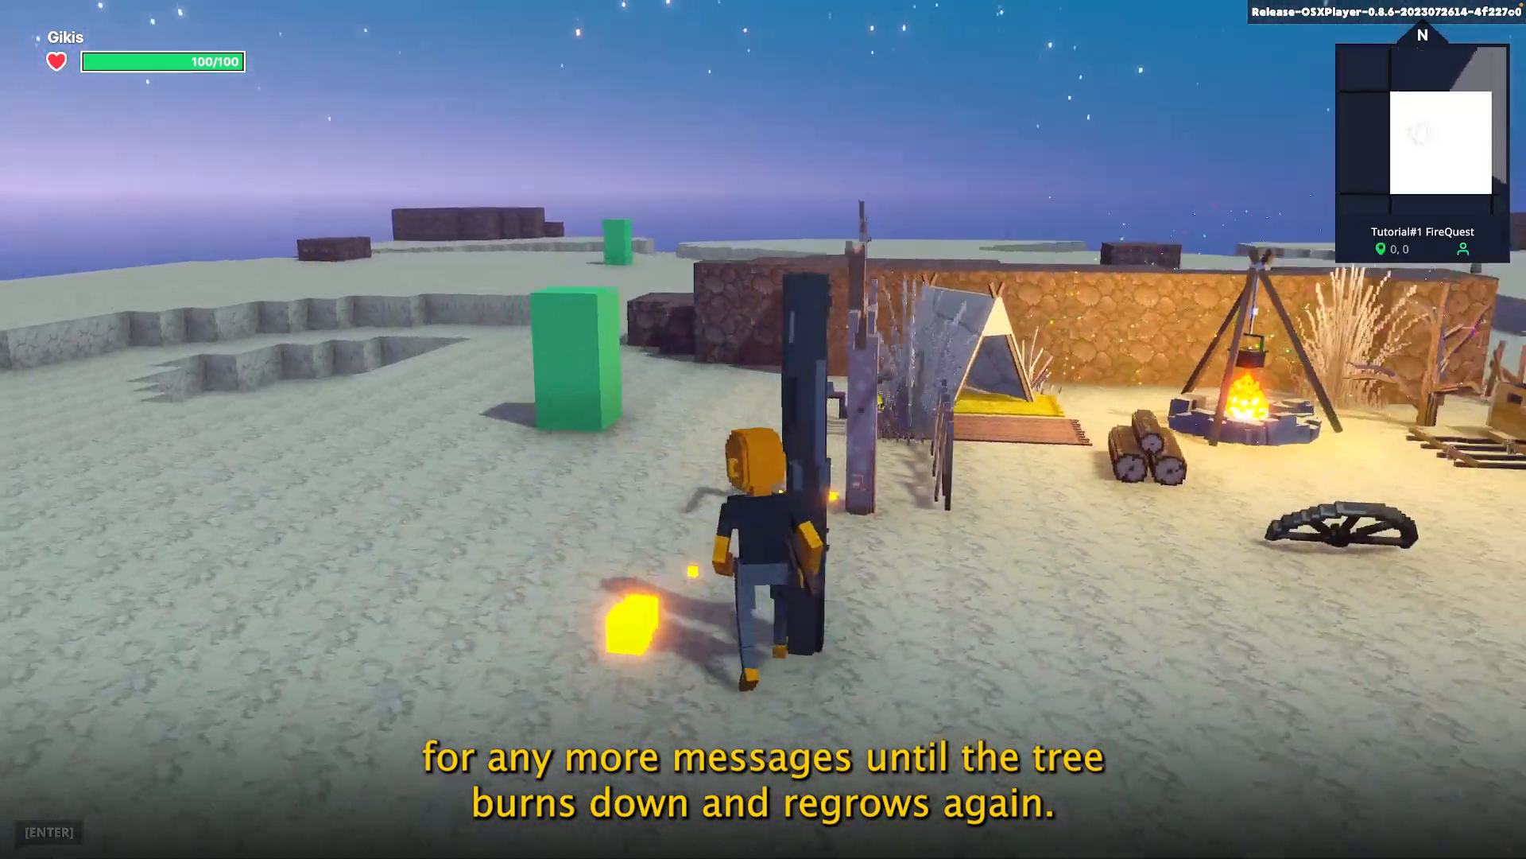
left_click(764, 429)
left_click(763, 429)
key("d")
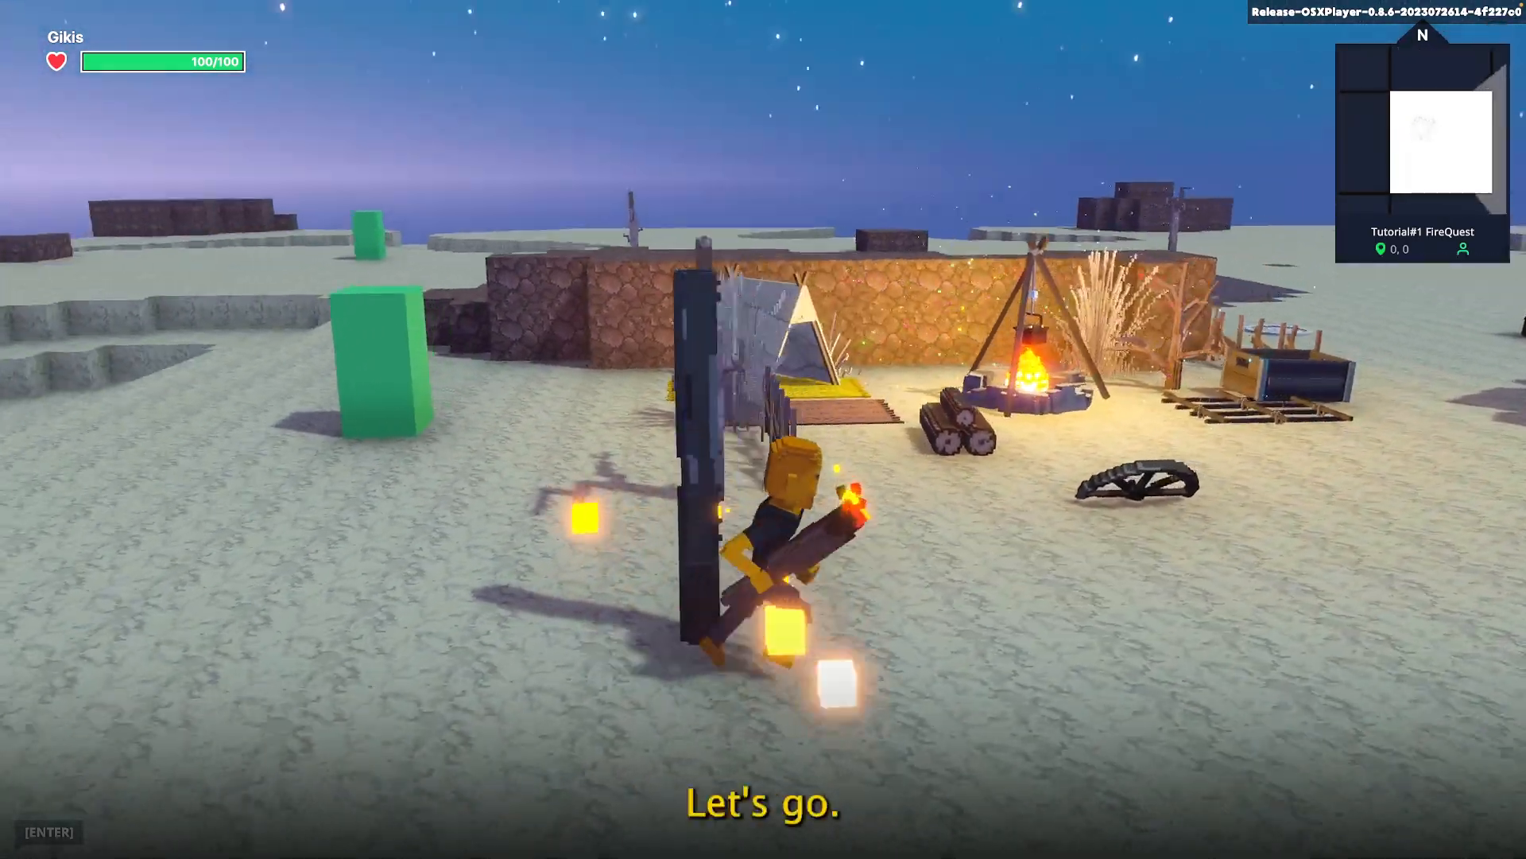
Walk around the burning tree beside the pond with the lit torch and examine how the fire spreads over it
key("w")
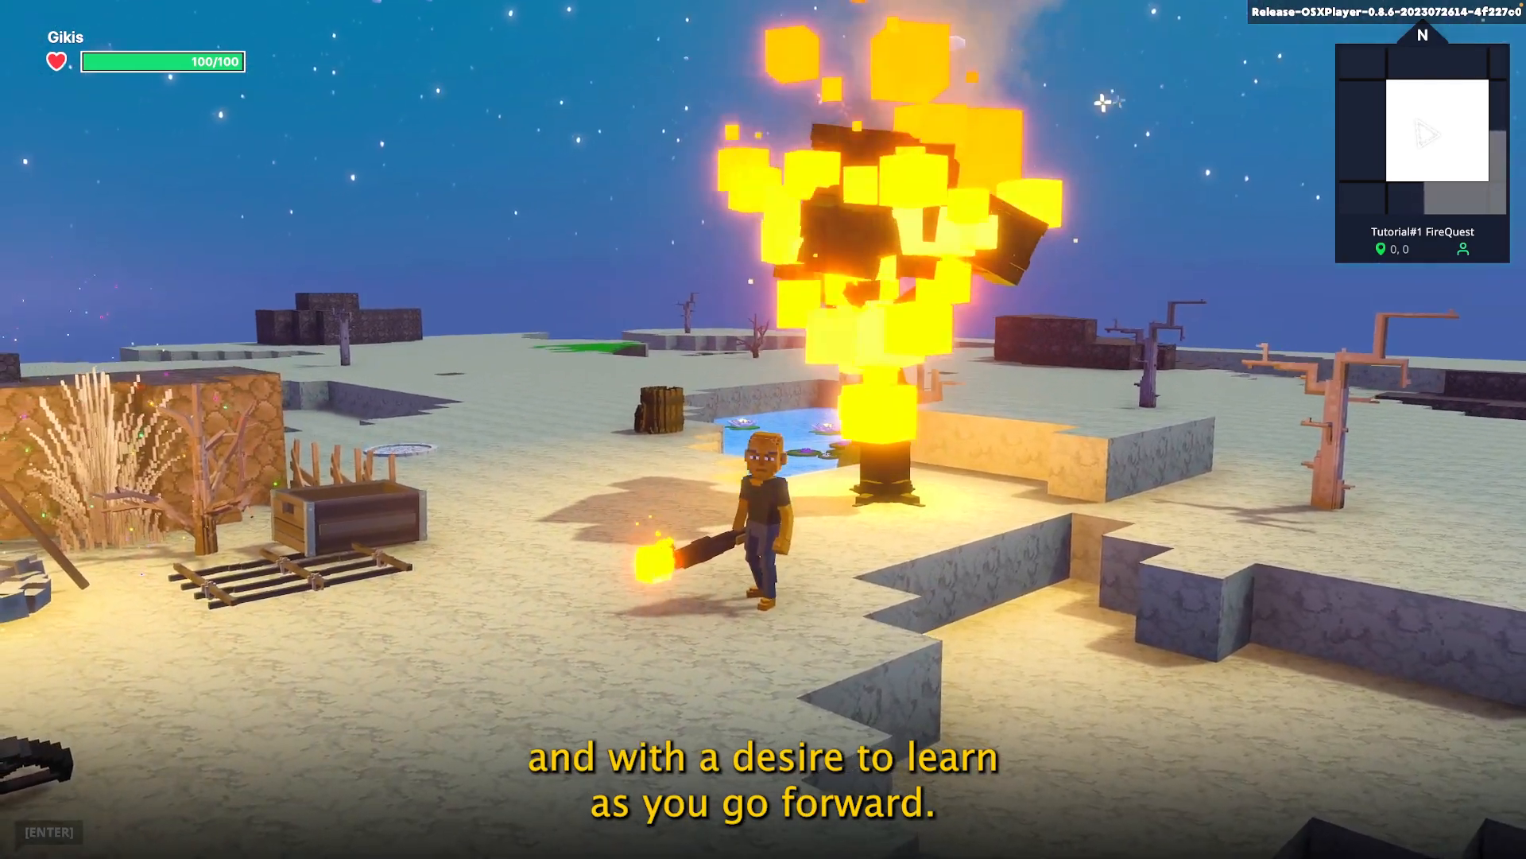
key("w")
key("w")
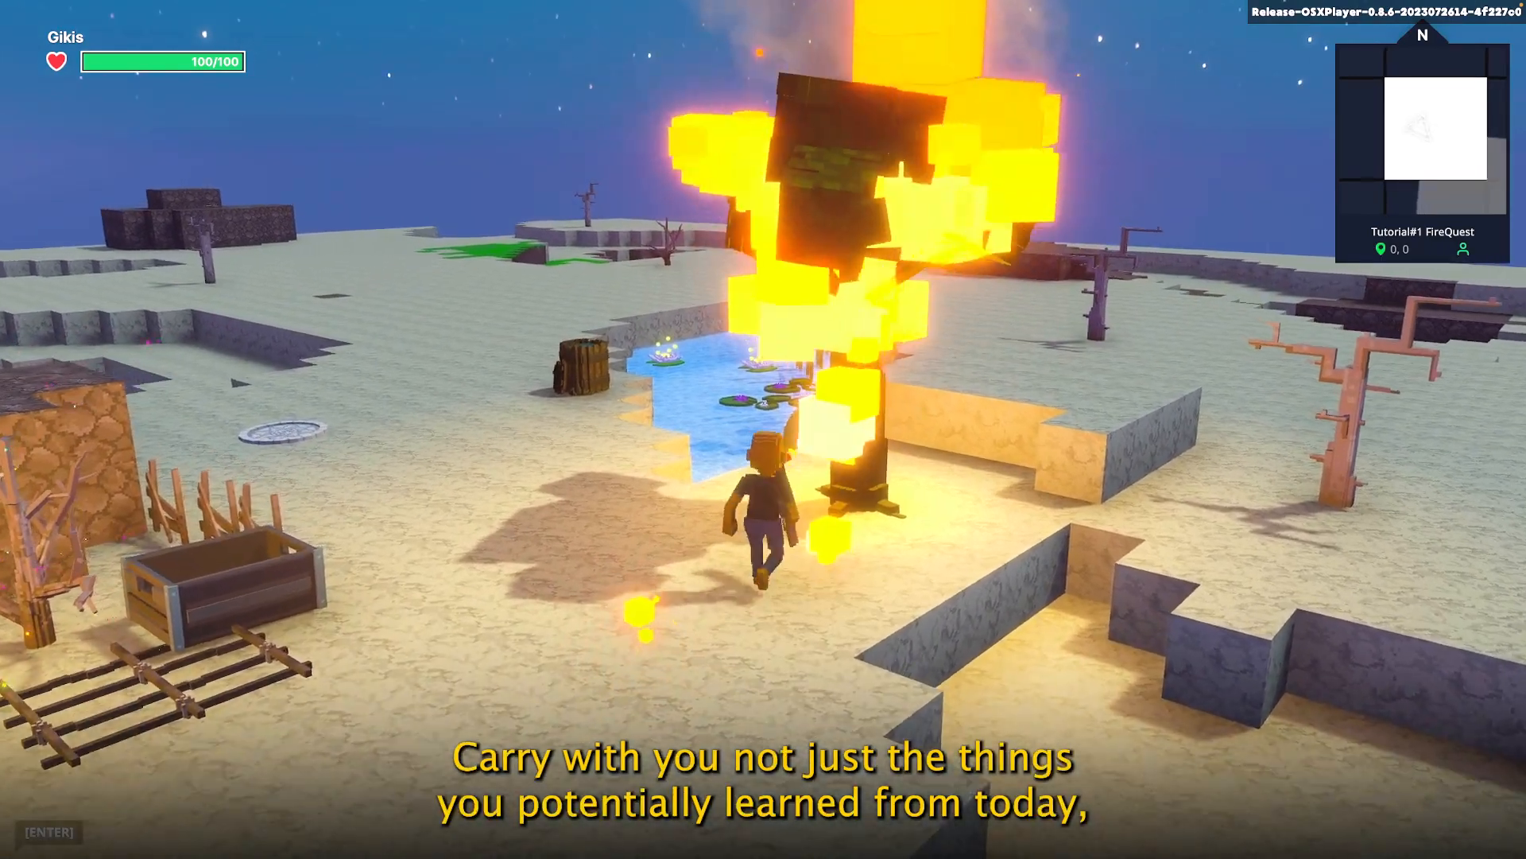
key("d")
key("s")
key("s")
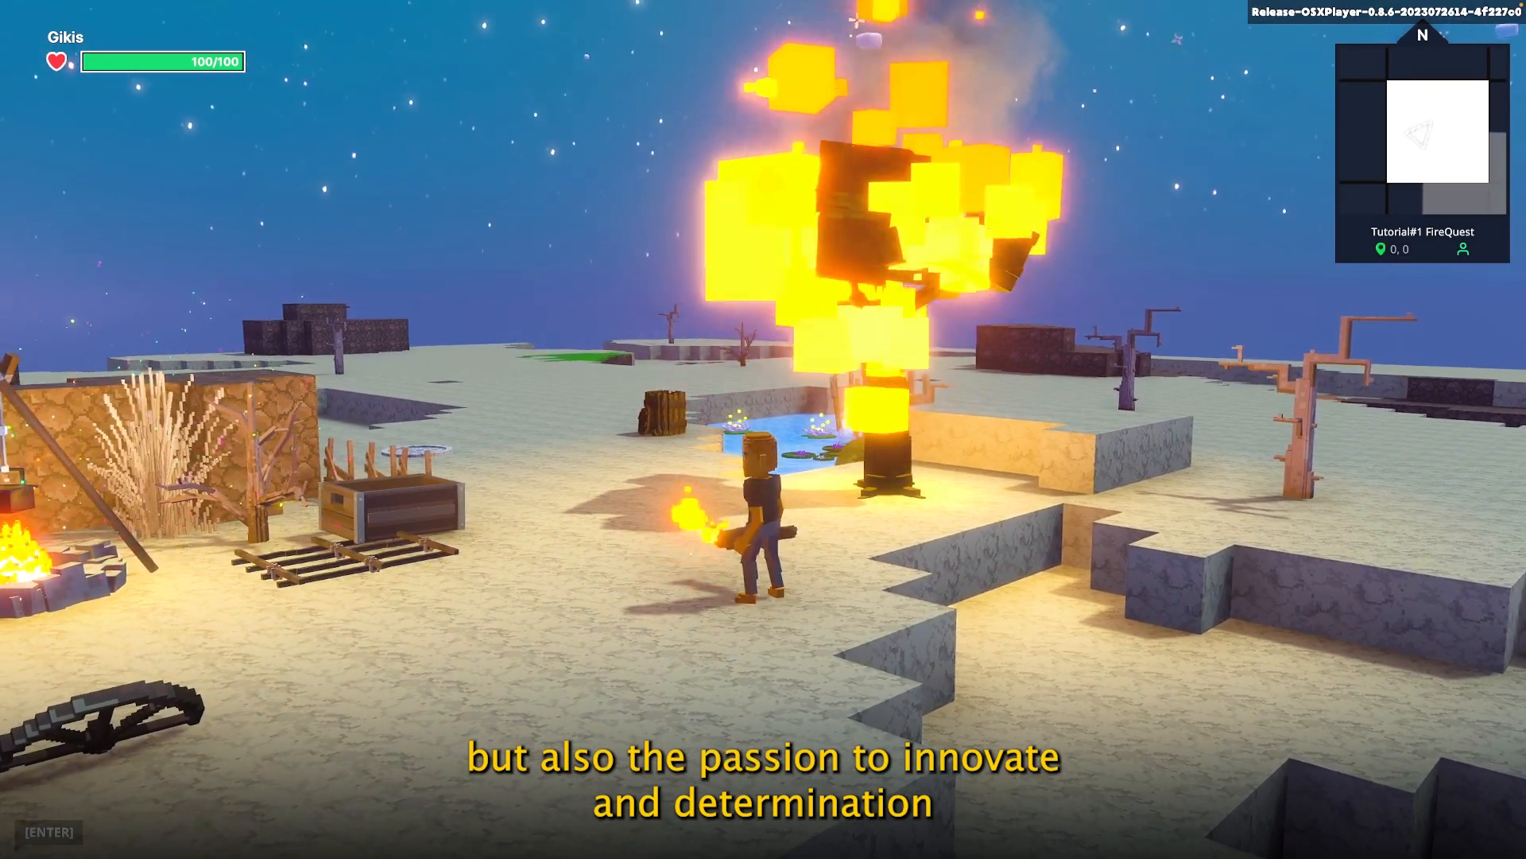
Approach the burned-down tree beside the pond, step back with the torch, and check its regrowth
key("w")
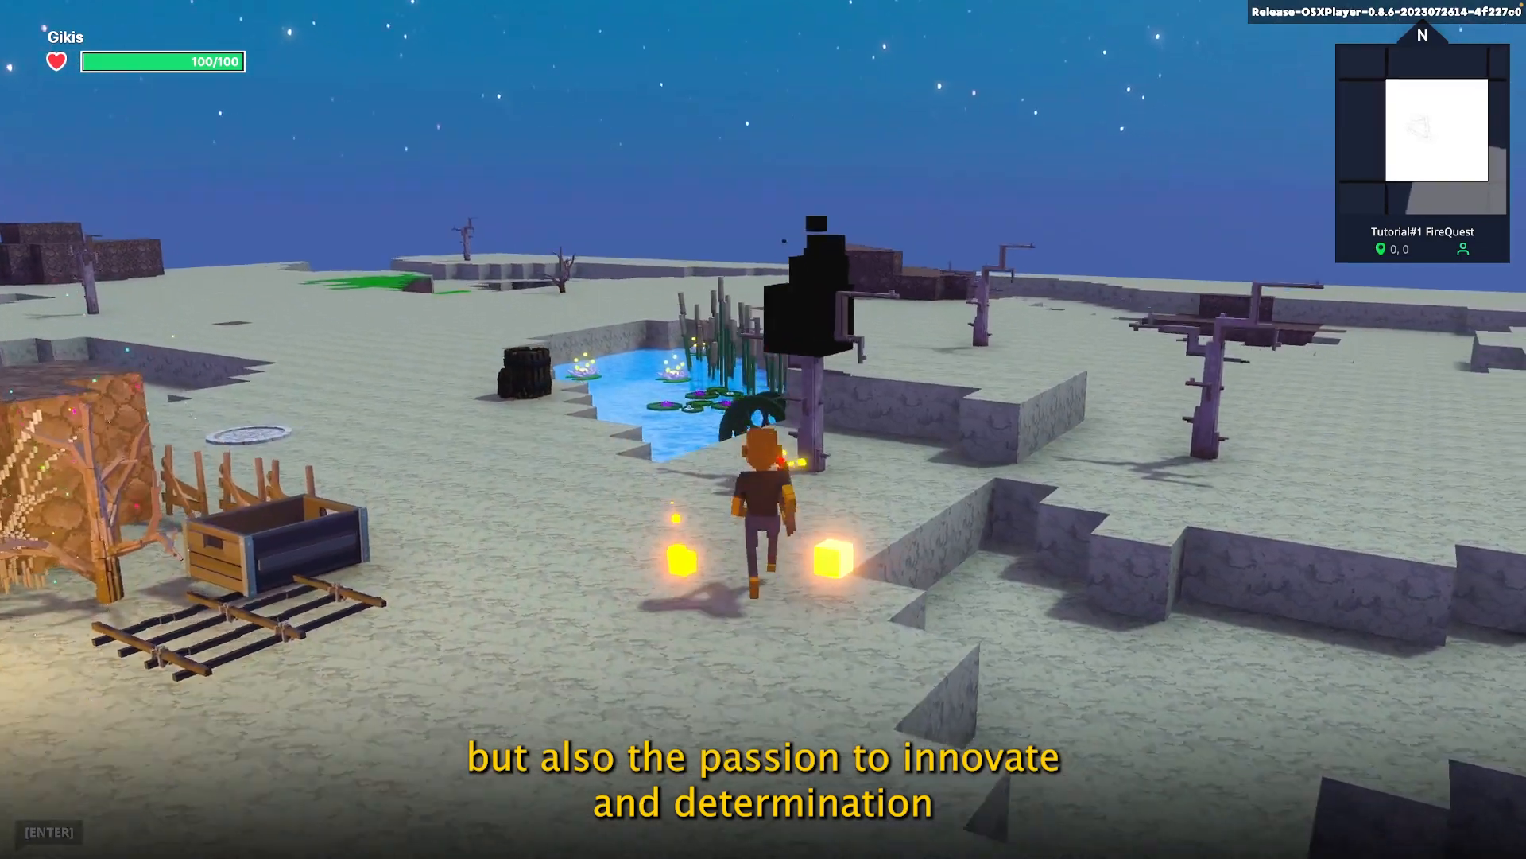
key("d")
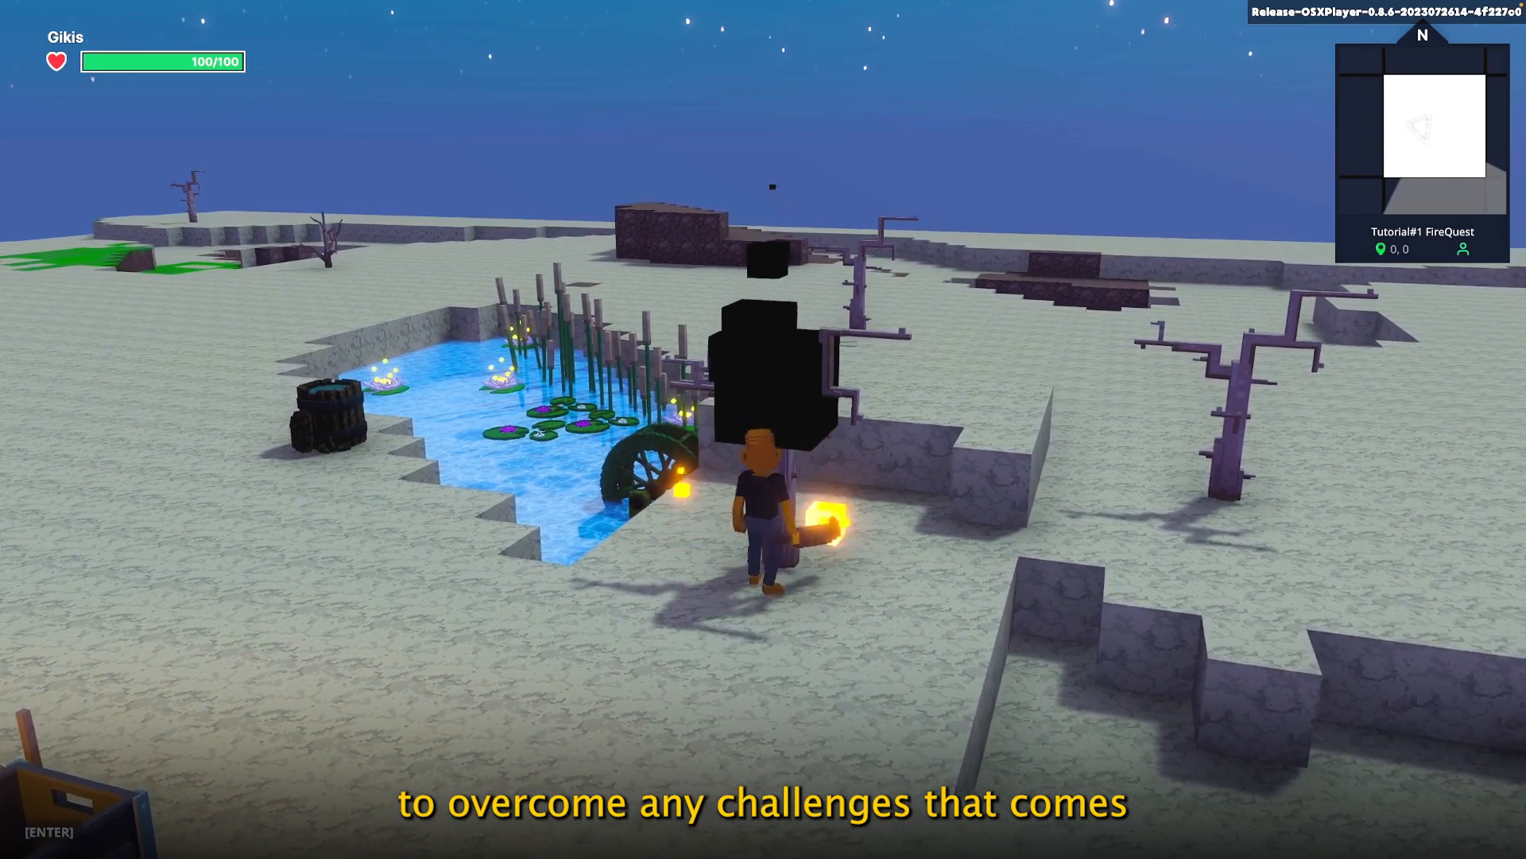
key("a")
key("s")
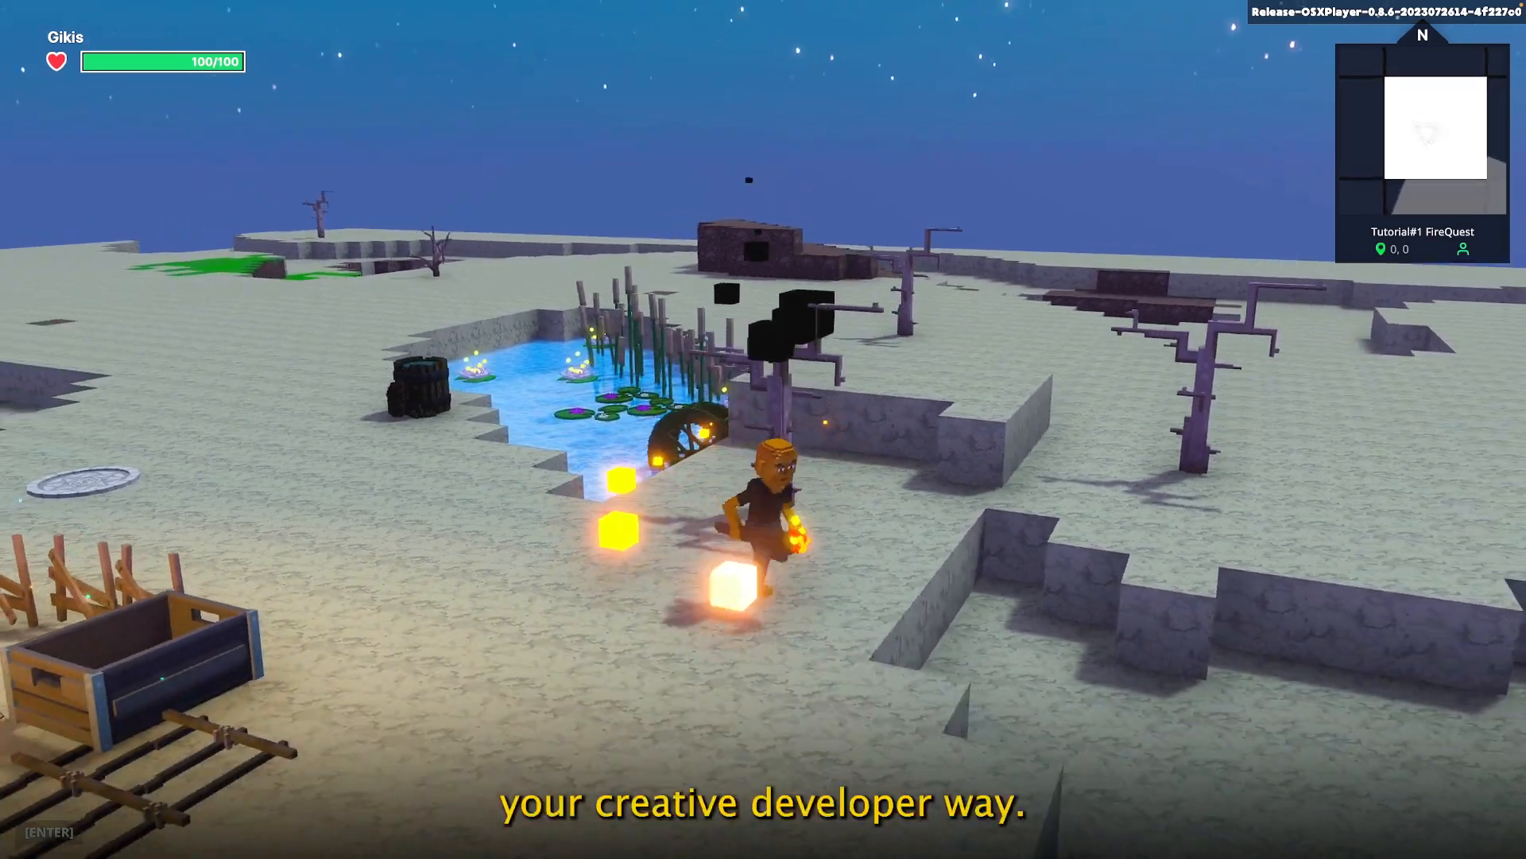
key("w")
key("a")
key("s")
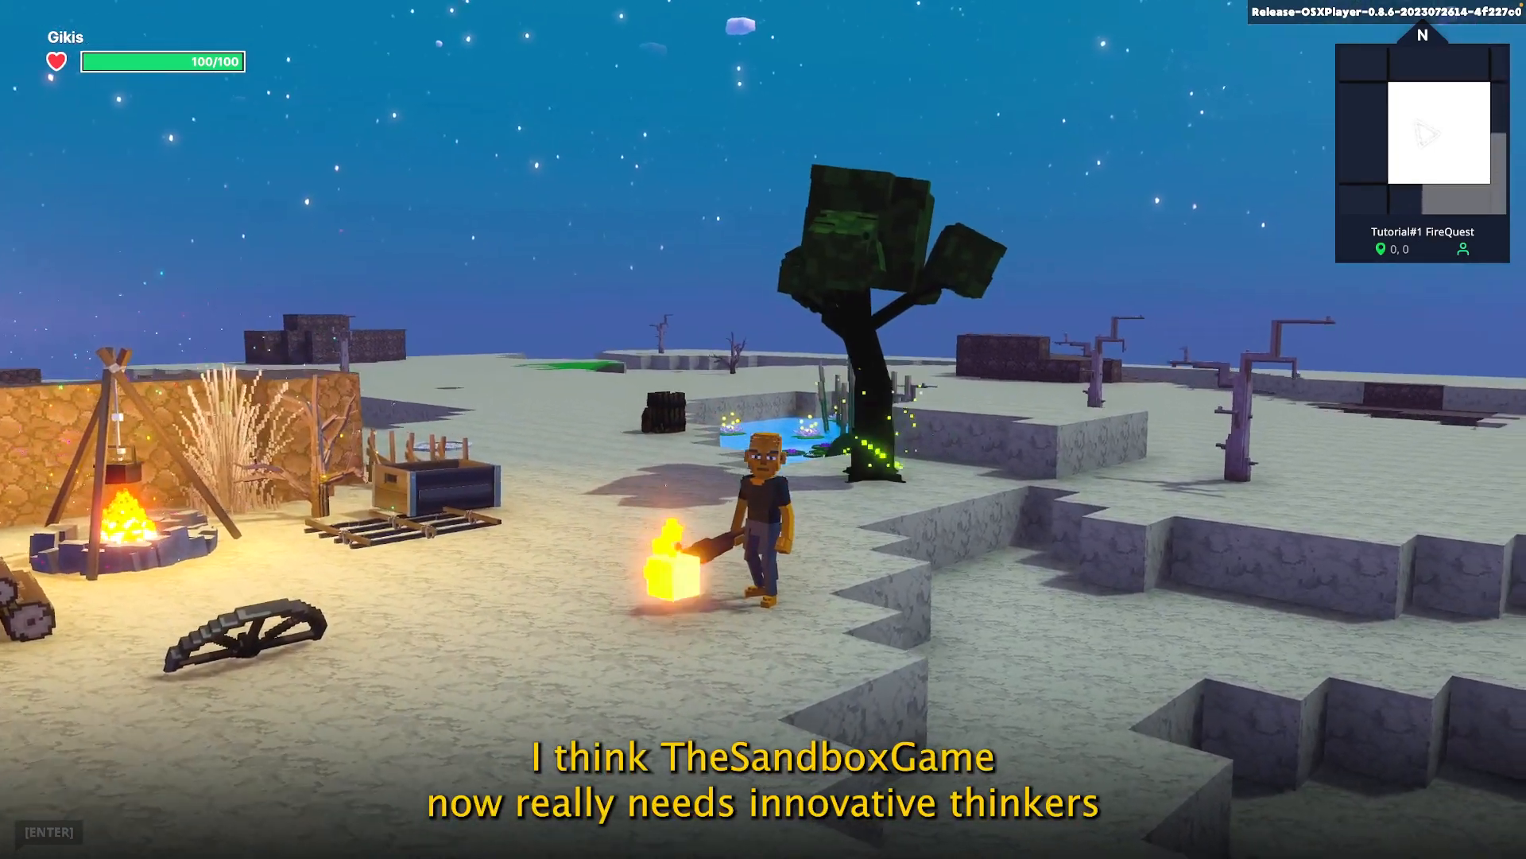
Set the regrown pond tree and the oak tree near the camp on fire again, then bring up the avatar's emote wheel
key("w")
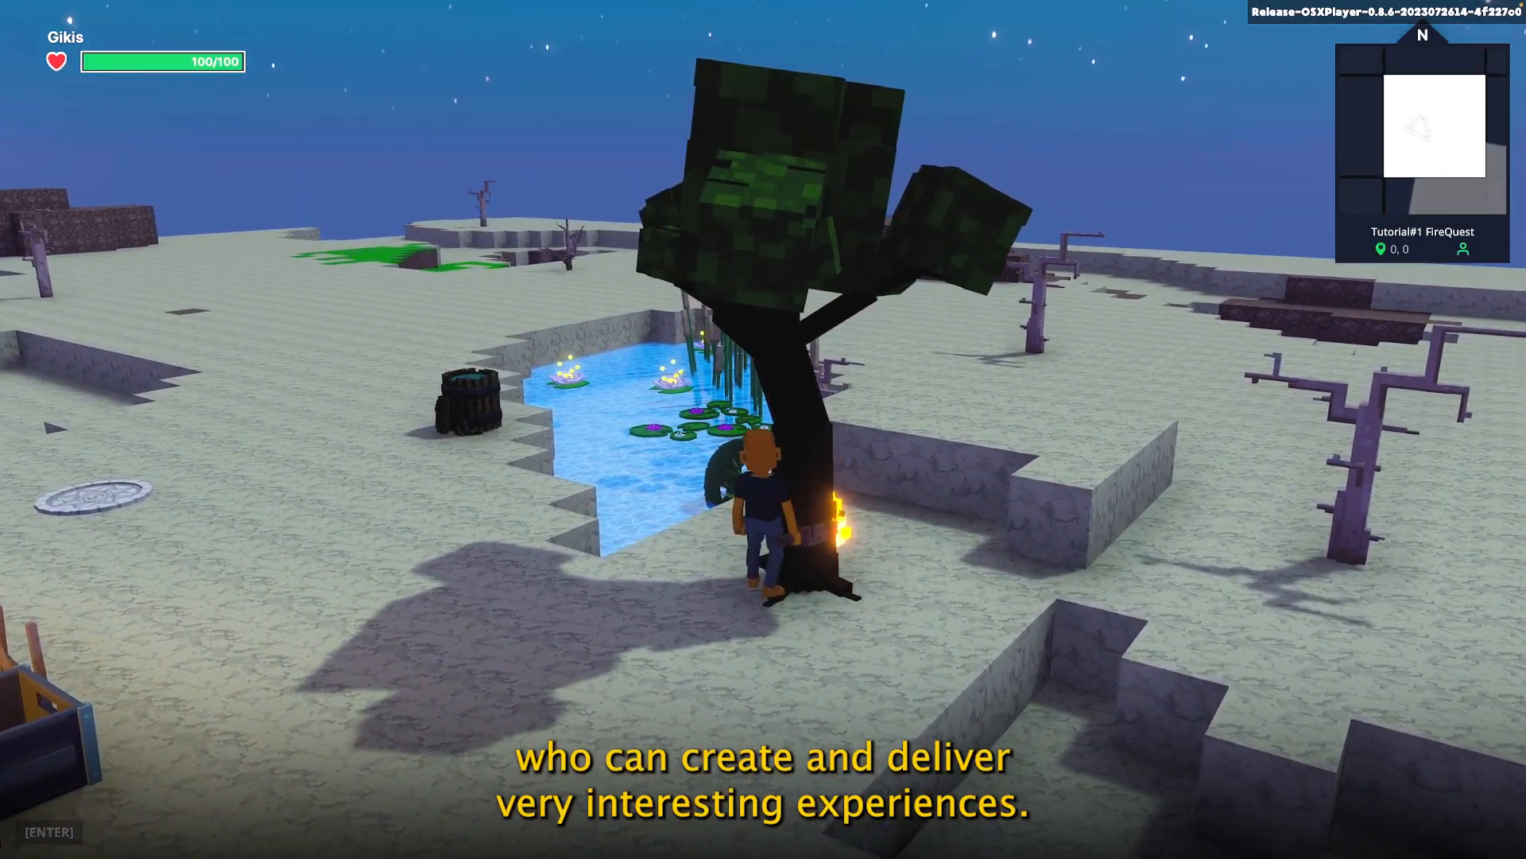
key("s")
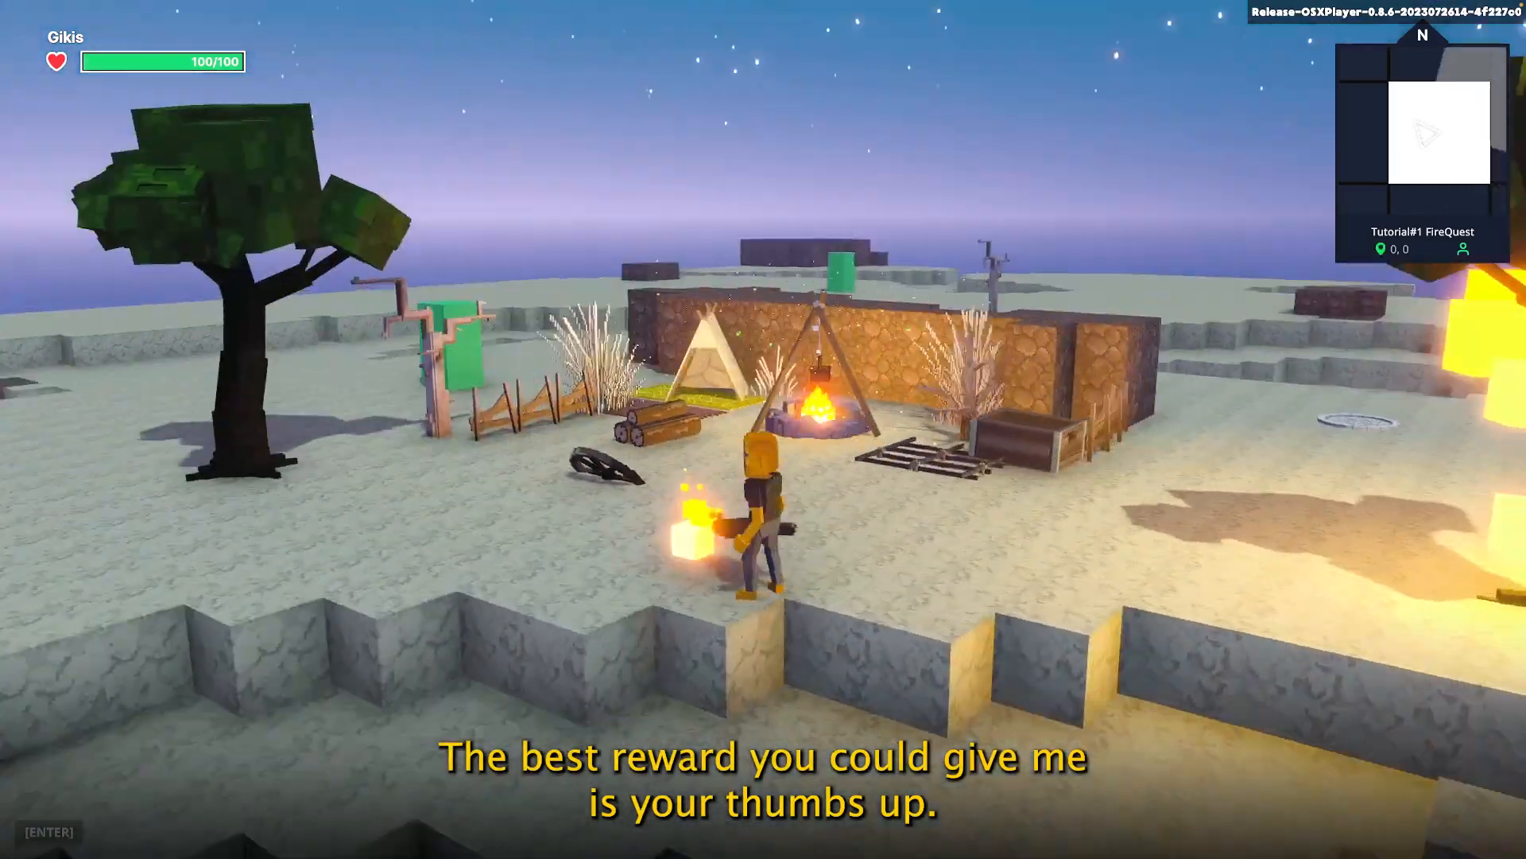
key("w")
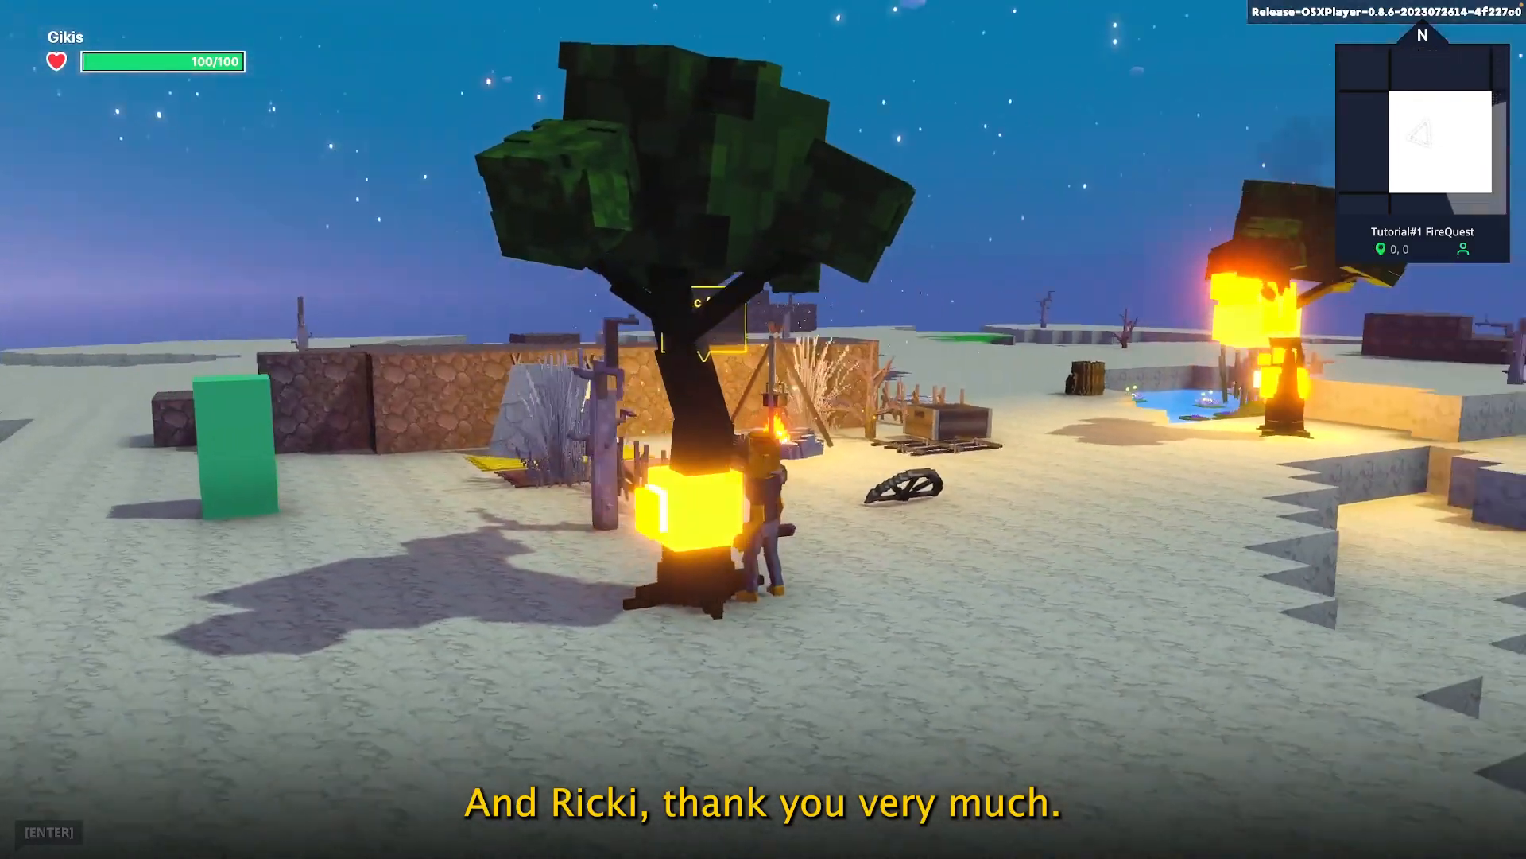
key("d")
key("b")
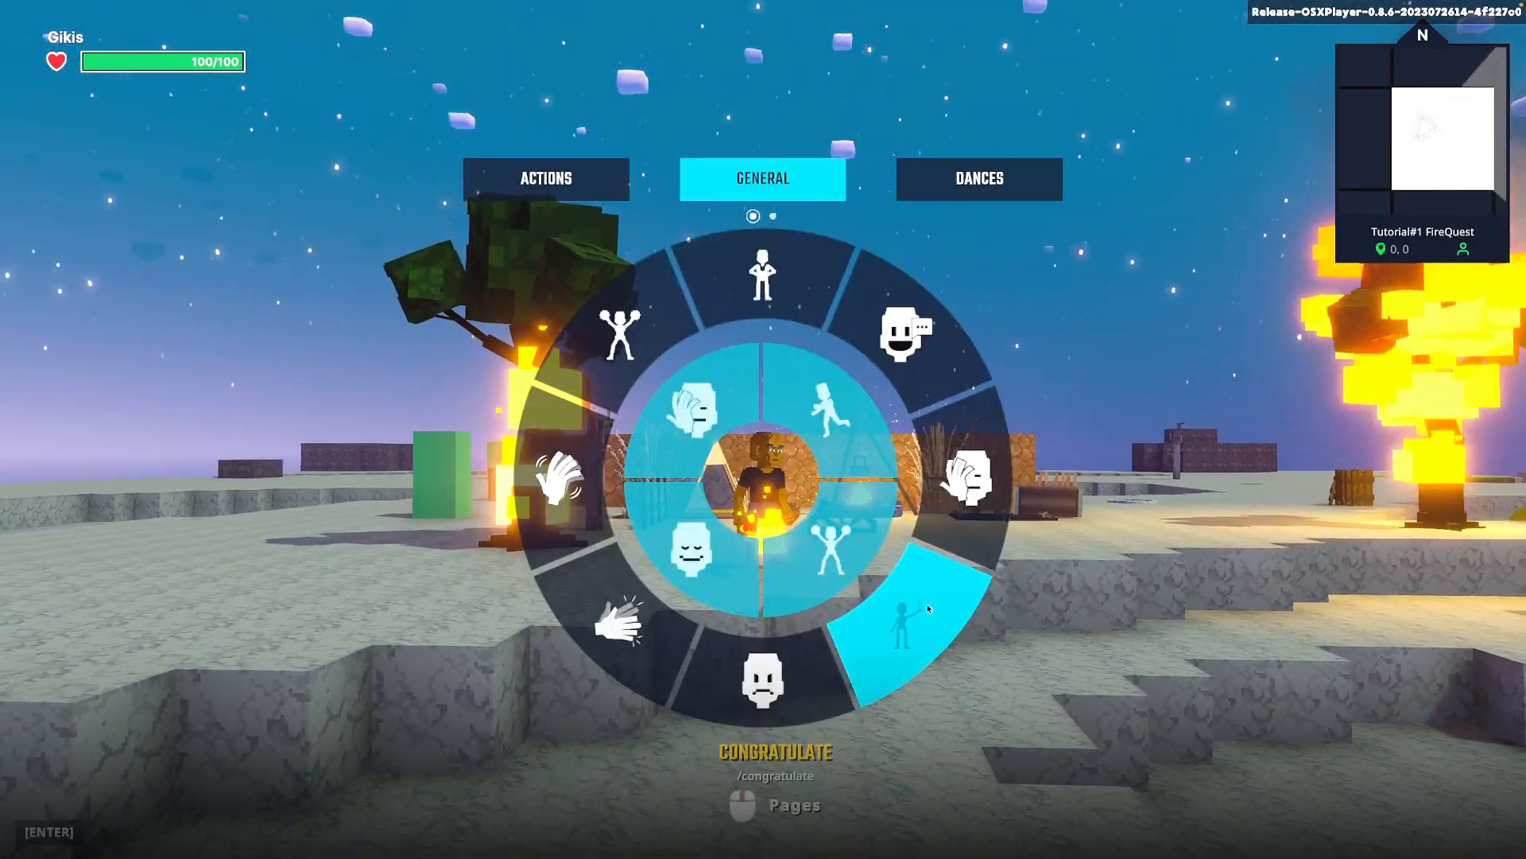